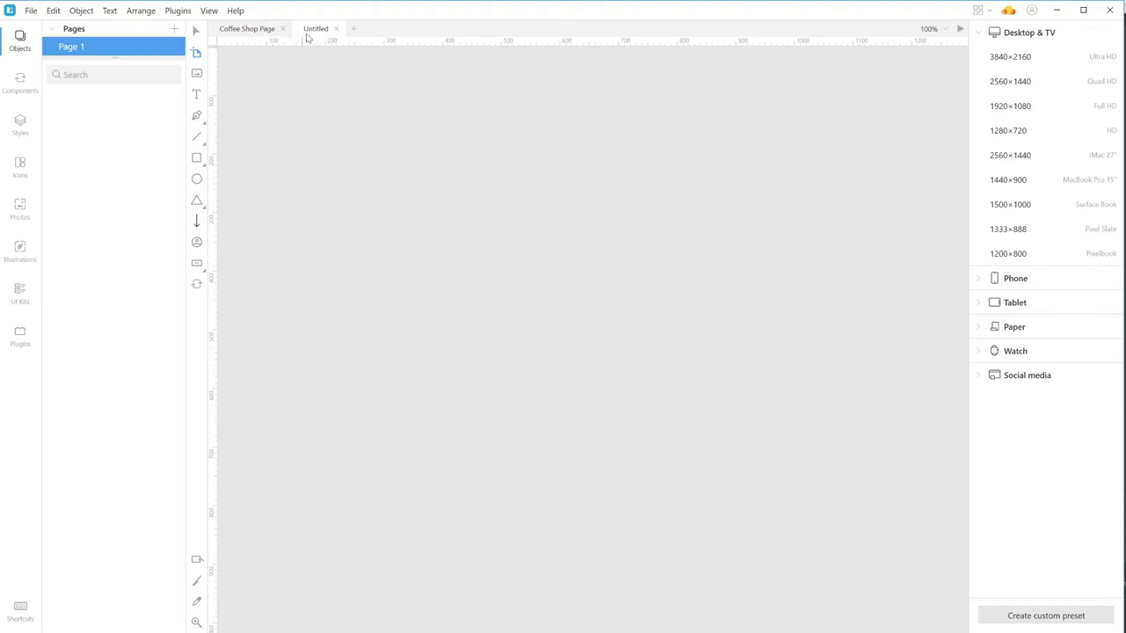
- Rename the untitled document to "Coffee Shop Landing Page"
click(355, 29)
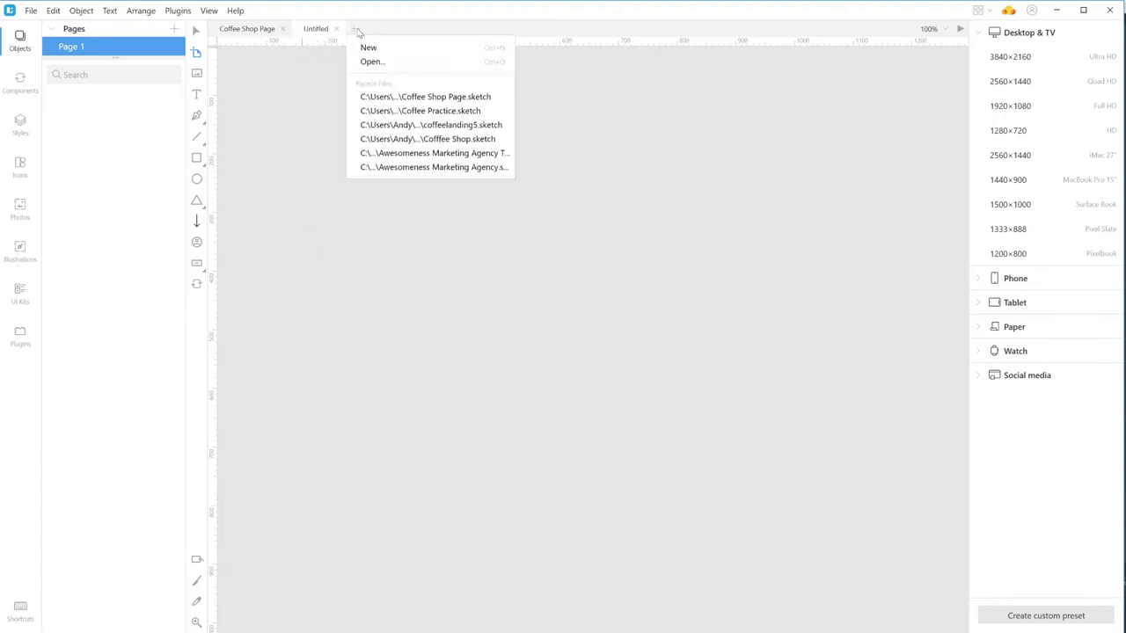
click(322, 64)
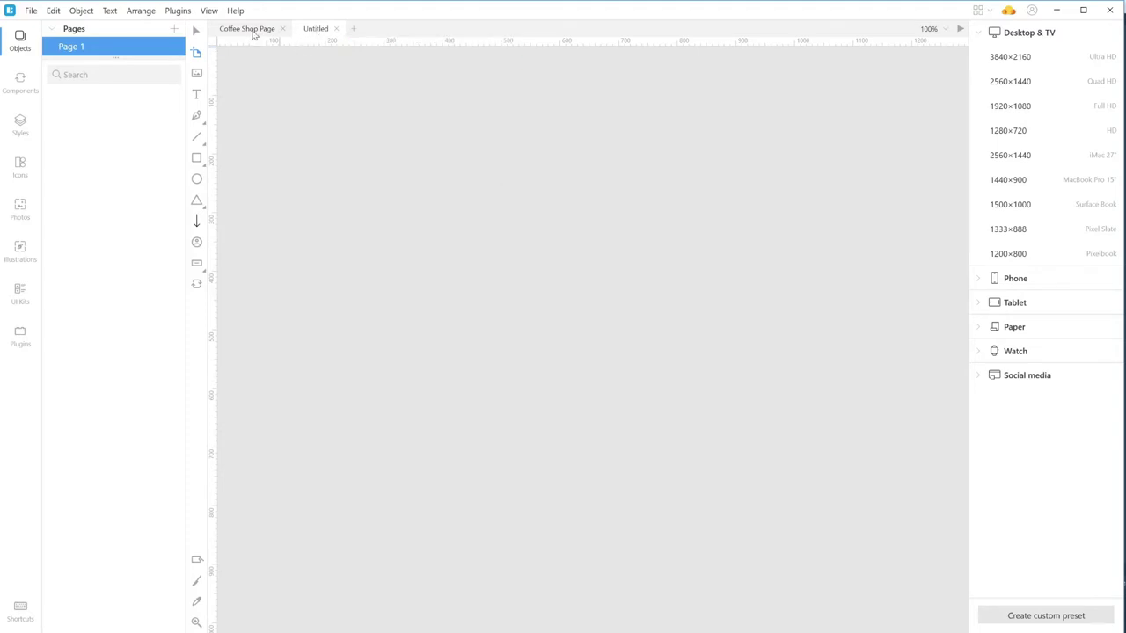
double_click(311, 29)
text(Coffee Shop Landing Page)
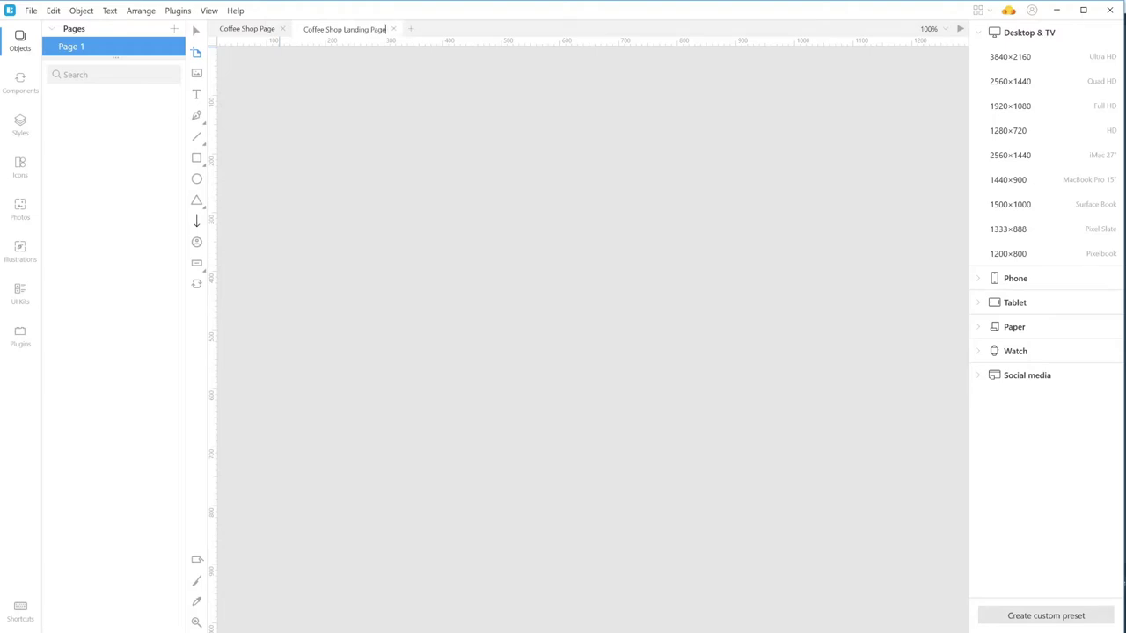
- Examine the finished Coffee Shop Page design from its header down to the footer links and close that document
click(245, 30)
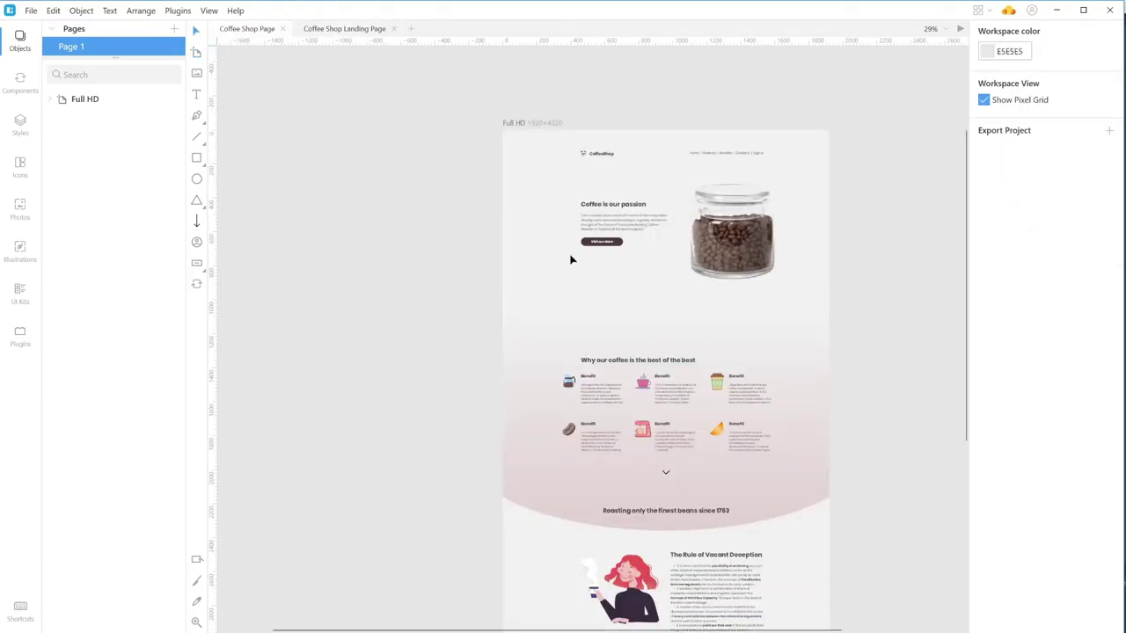
scroll(701, 289, up, 2)
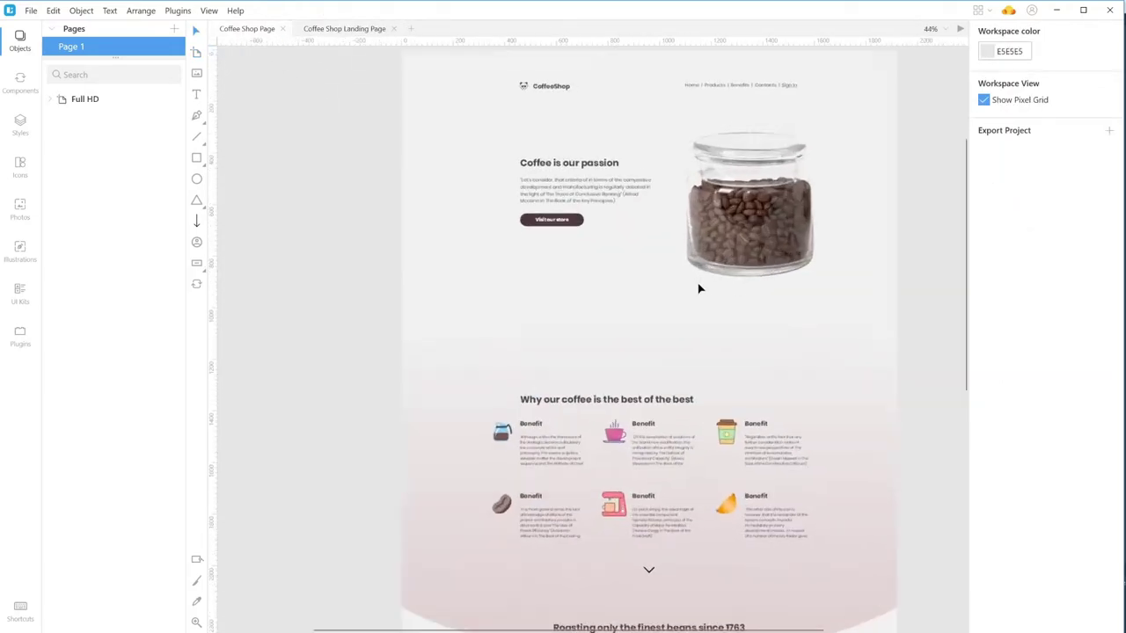
scroll(701, 290, up, 1)
scroll(701, 290, up, 3)
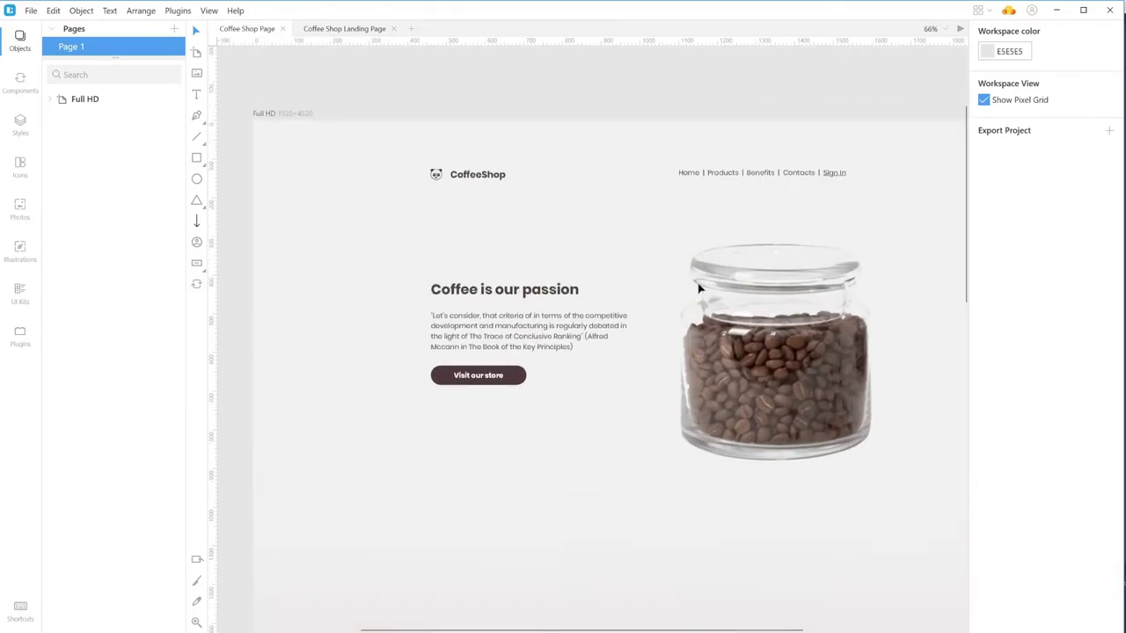
scroll(701, 289, down, 7)
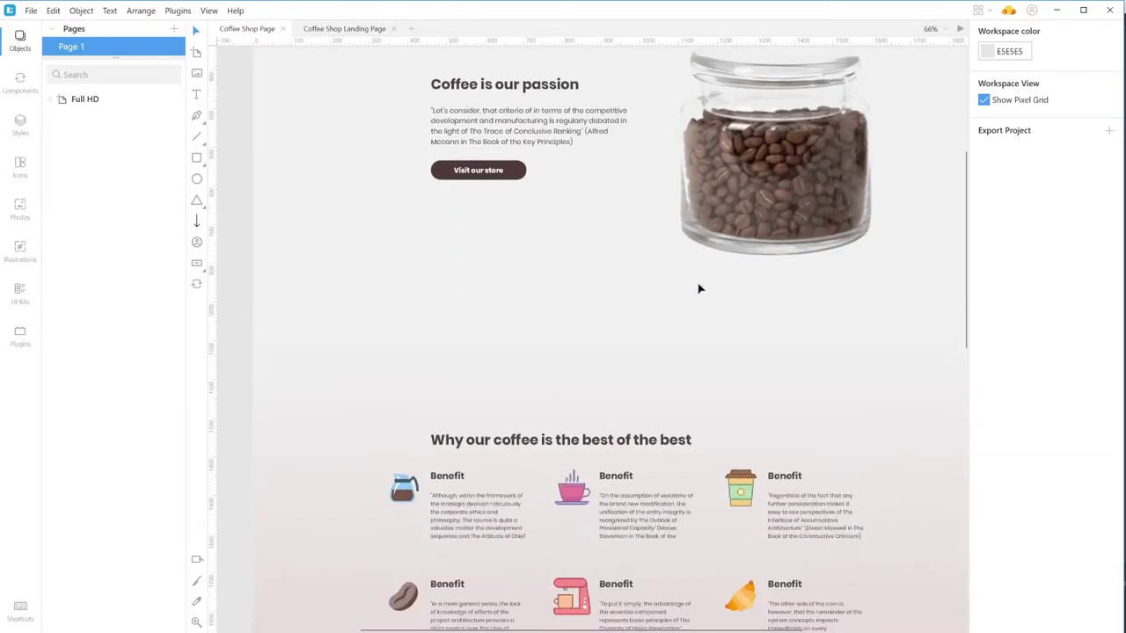
scroll(701, 290, down, 6)
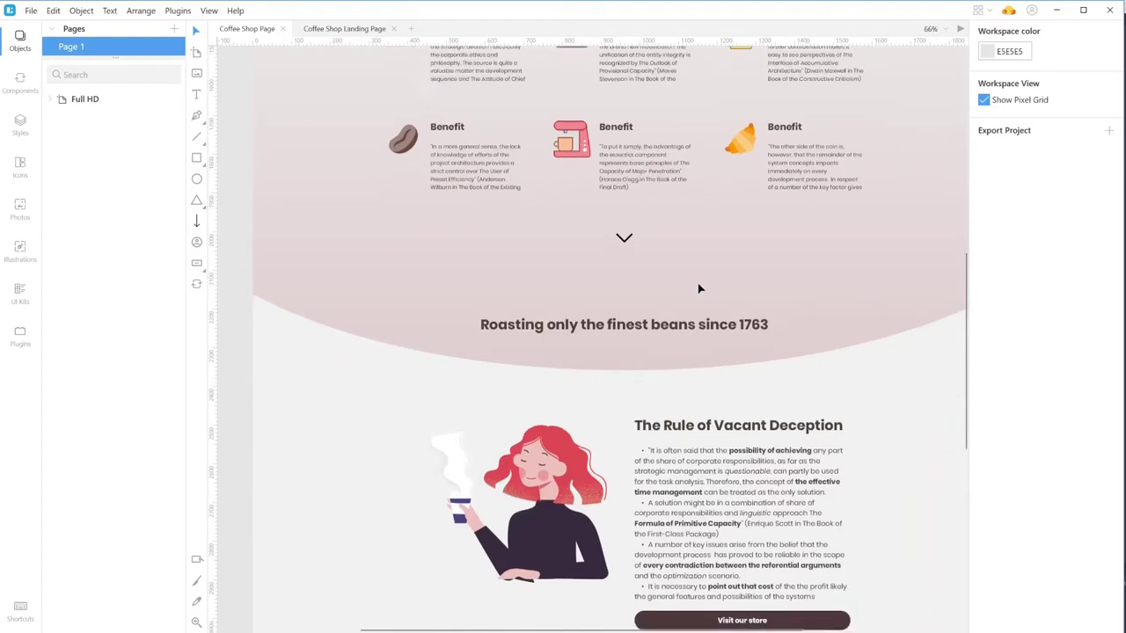
scroll(701, 290, down, 10)
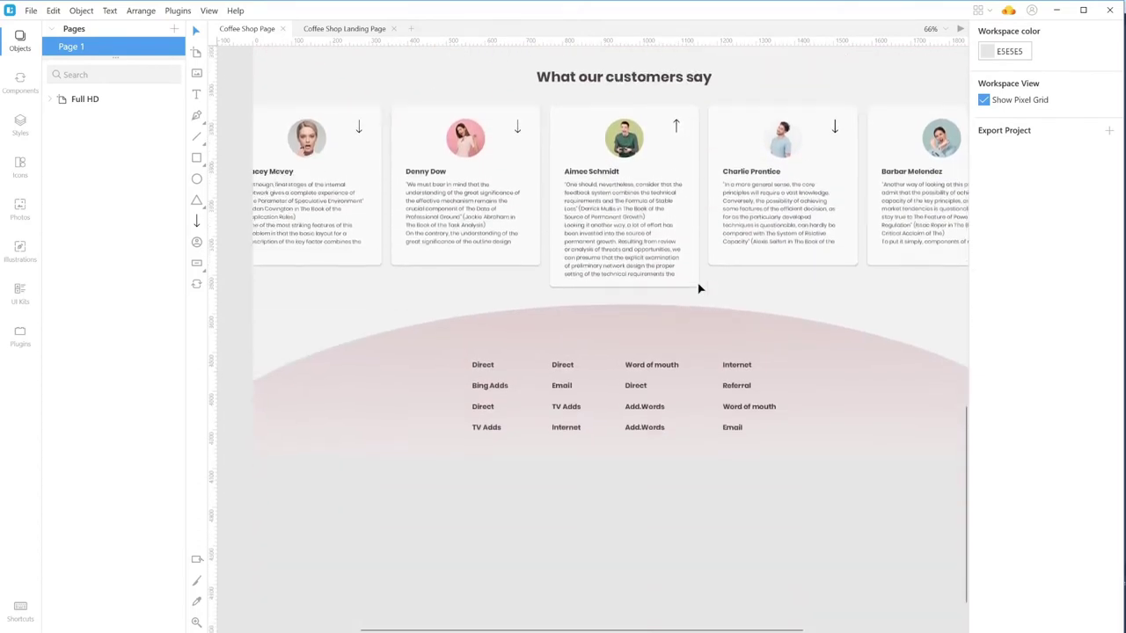
scroll(702, 289, up, 20)
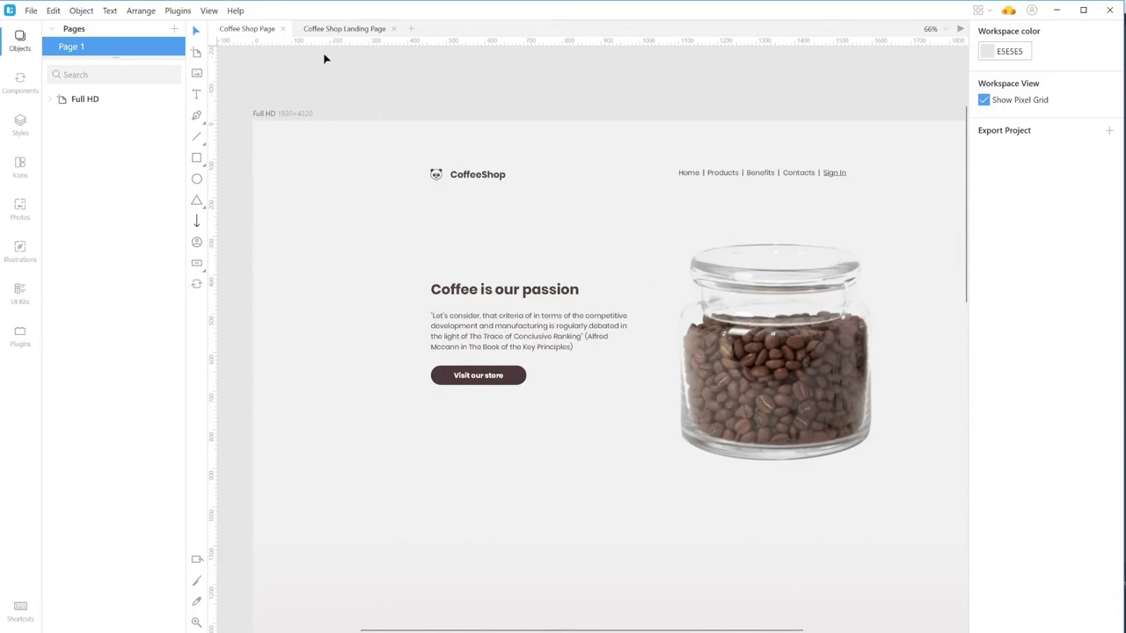
click(282, 29)
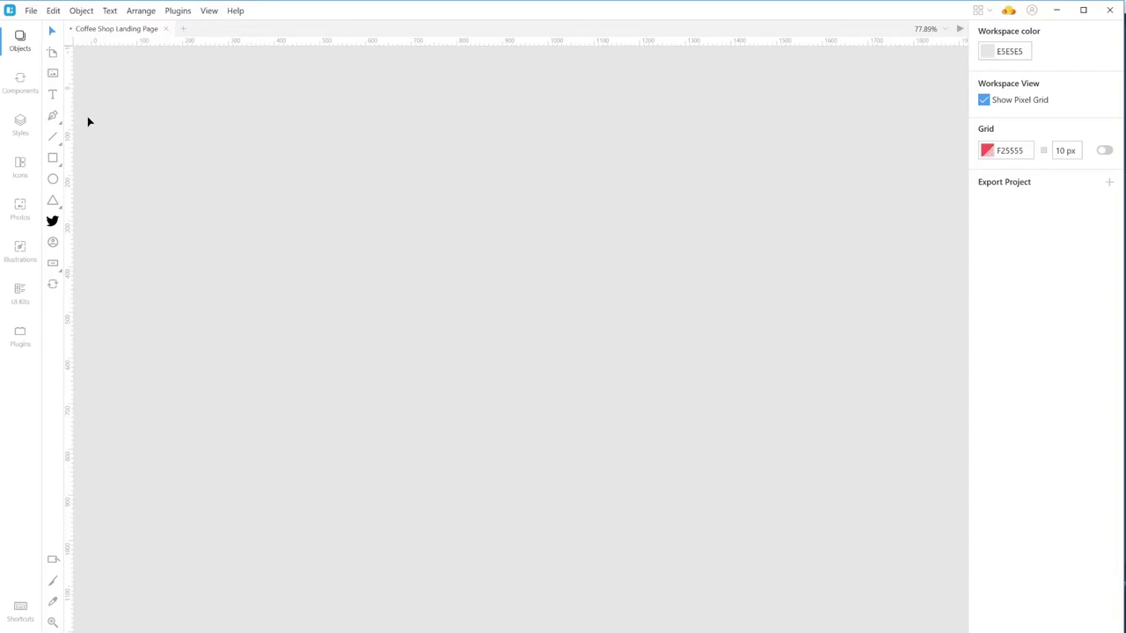
click(52, 53)
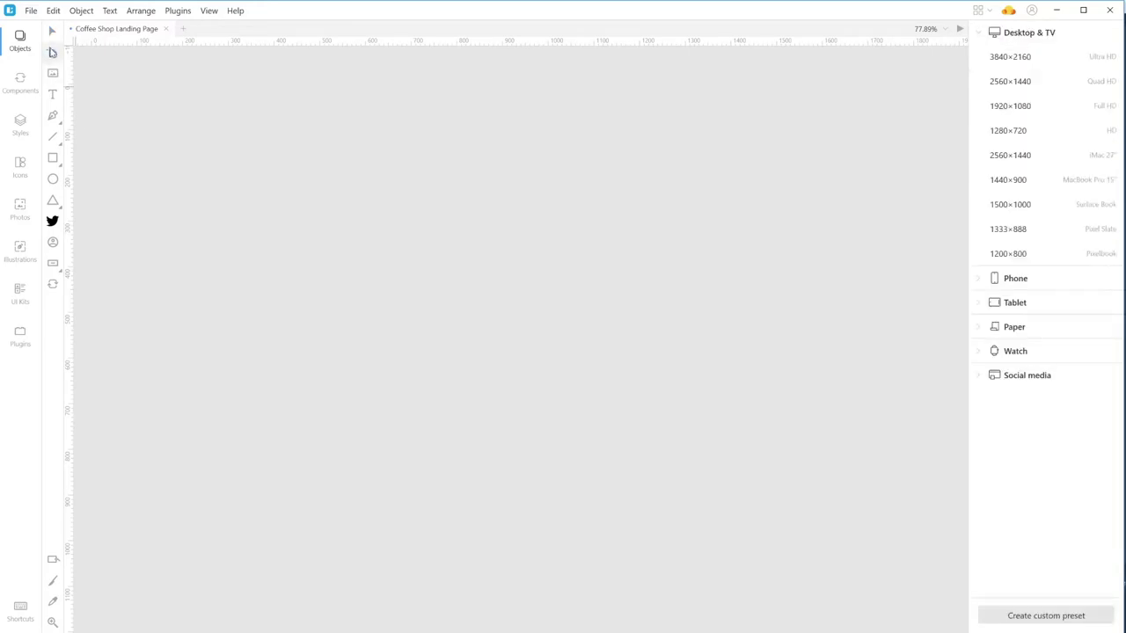
drag(323, 207, 710, 574)
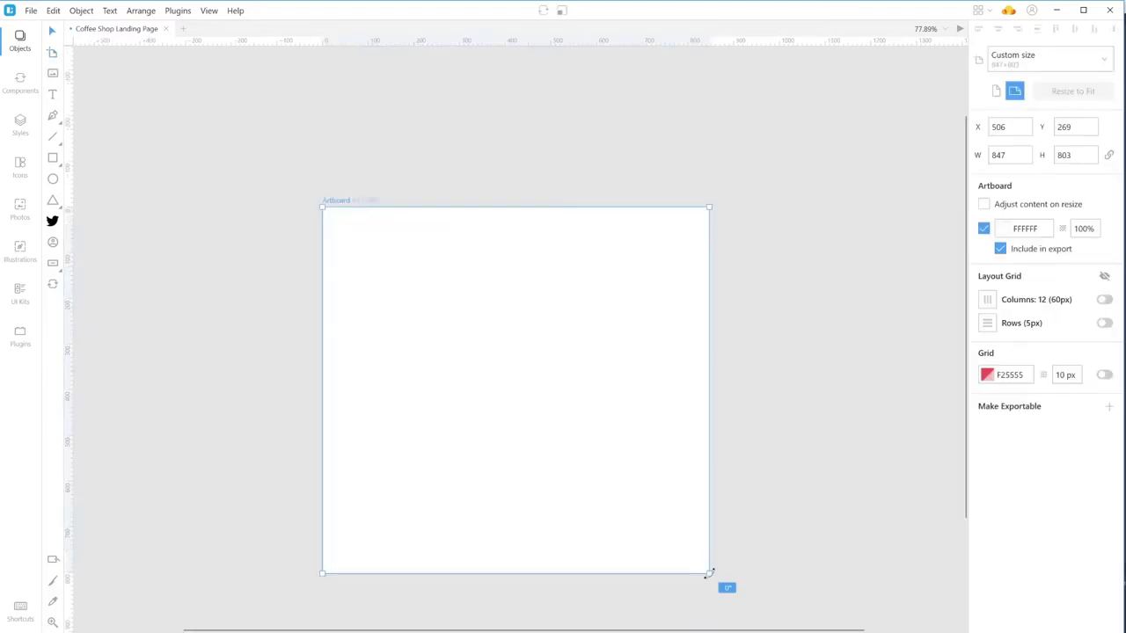
key(Delete)
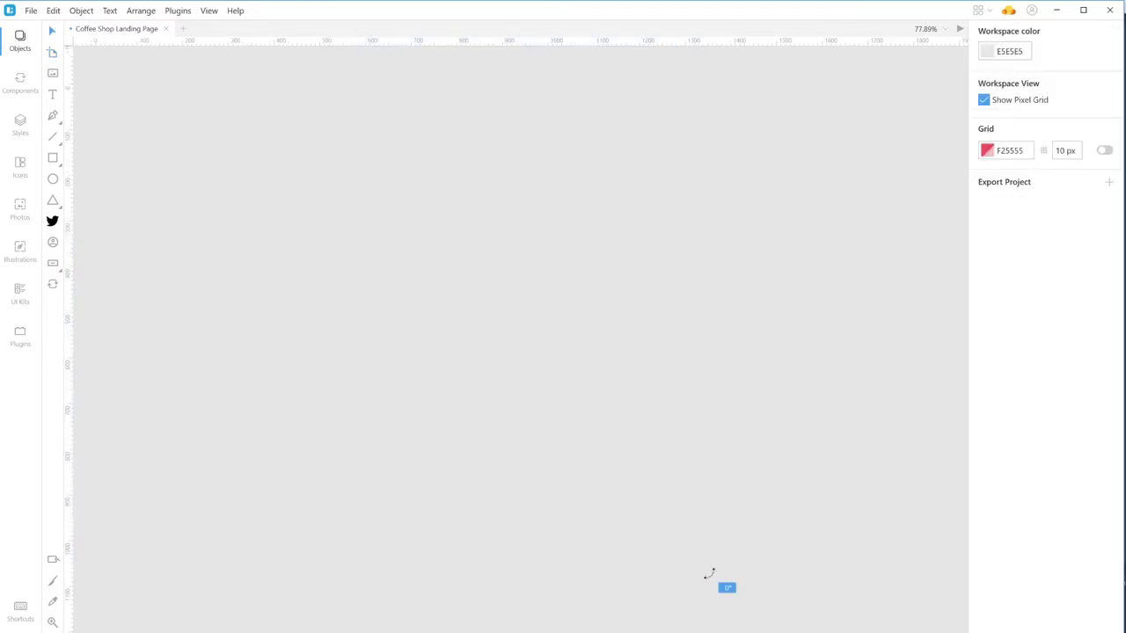
- Create an artboard from the 1920×1080 Full HD desktop preset
key(a)
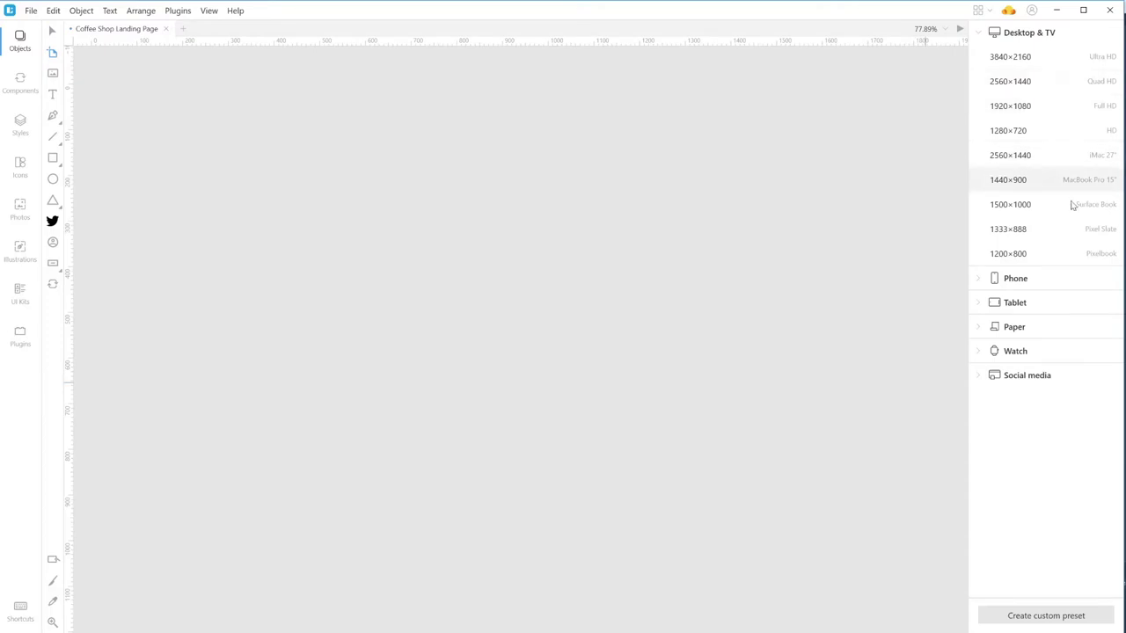
click(1057, 111)
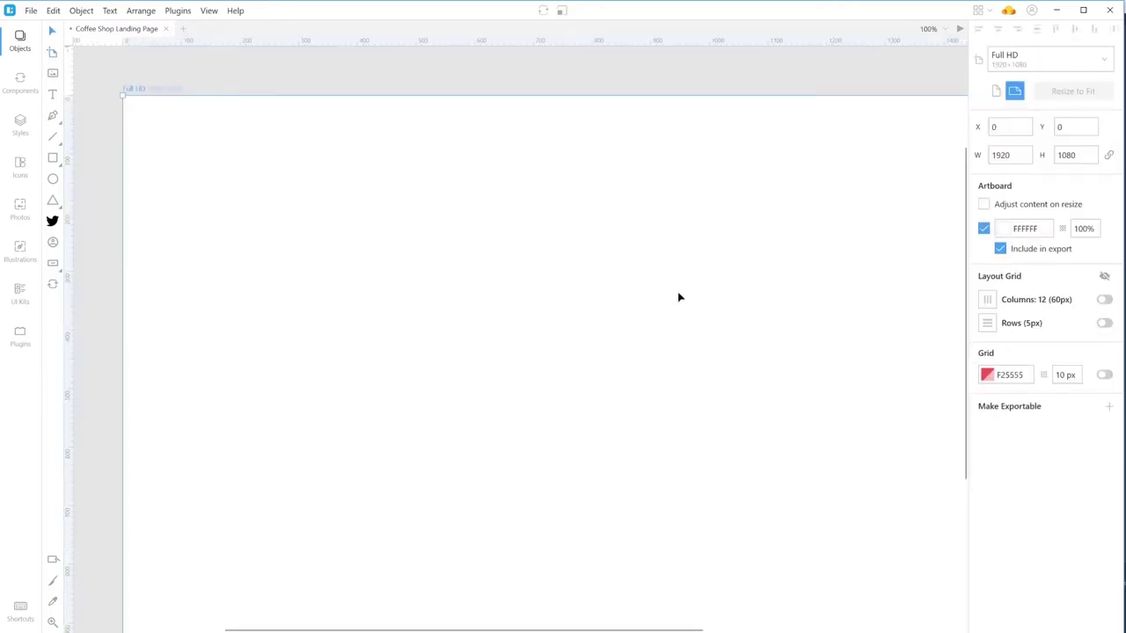
scroll(679, 297, down, 5)
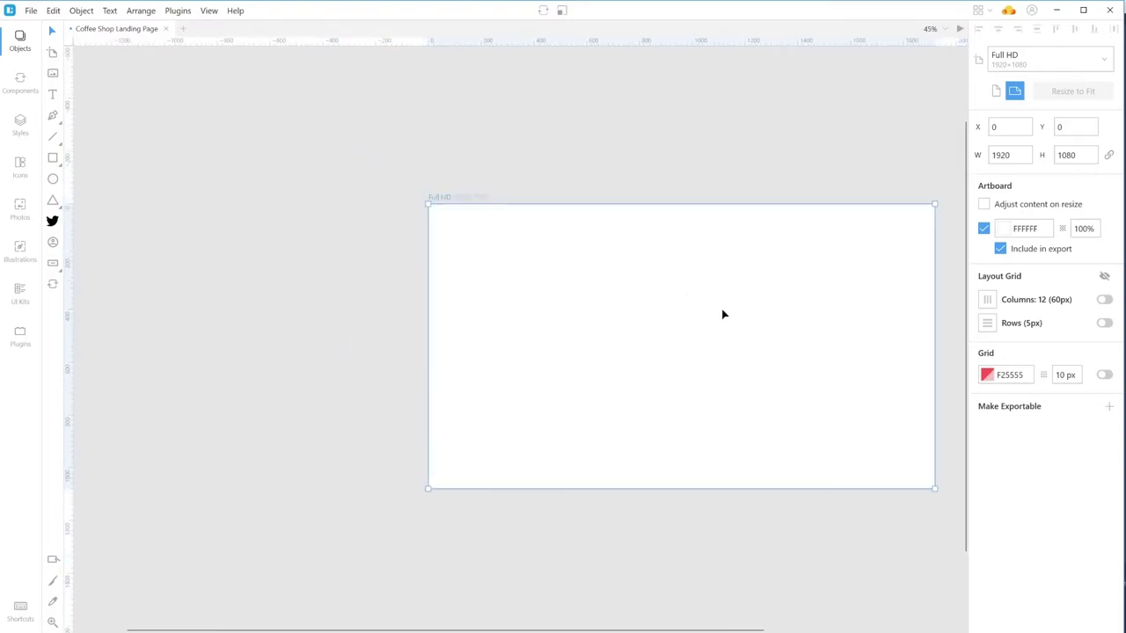
scroll(709, 319, right, 3)
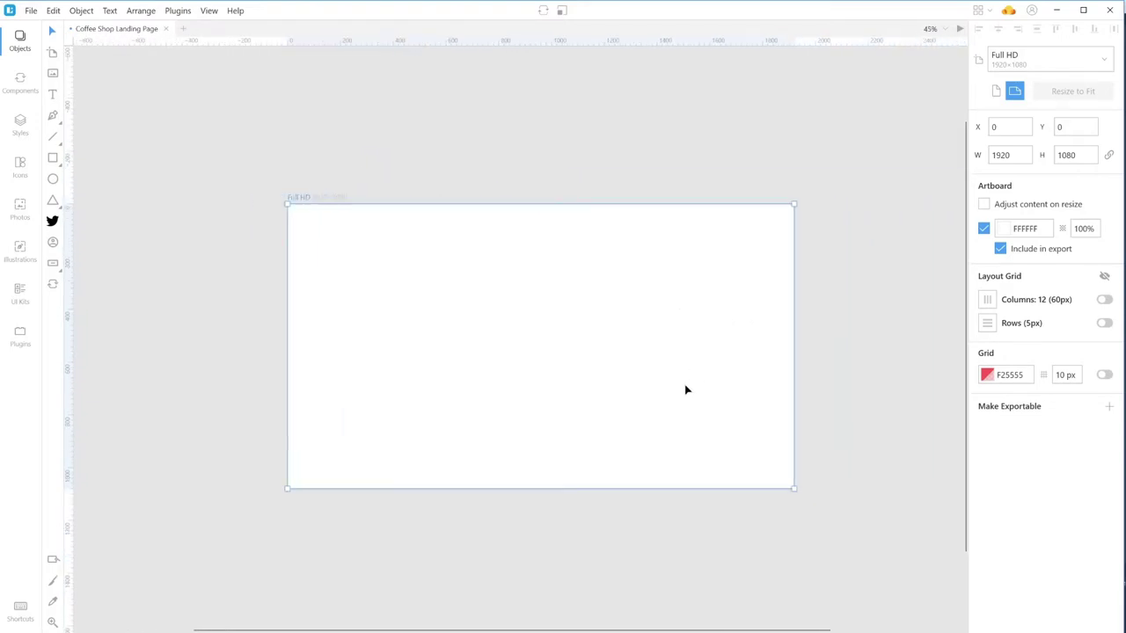
scroll(686, 390, up, 1)
scroll(686, 387, down, 4)
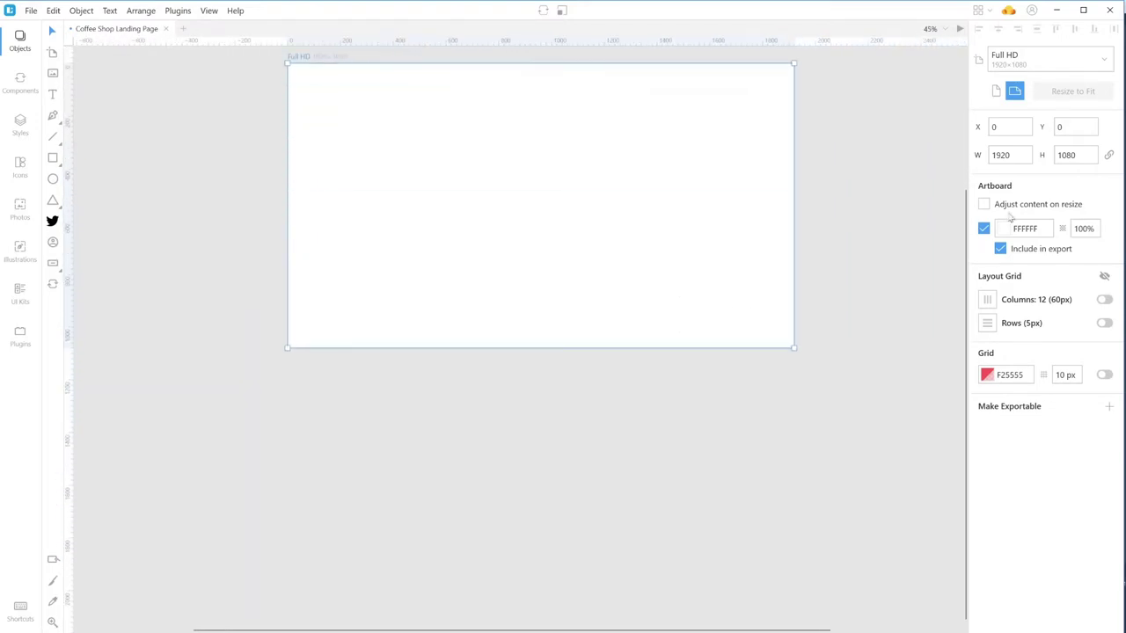
- Multiply the artboard's height by 4 to make it 4320 px tall and check its lower edge
click(1075, 155)
double_click(1067, 155)
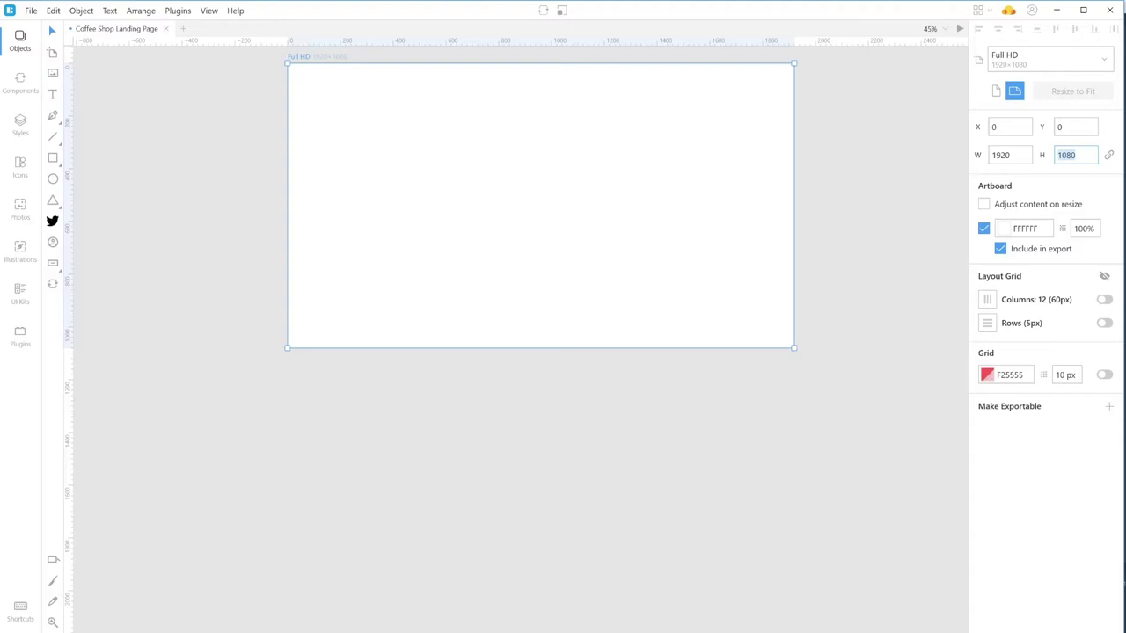
click(1075, 154)
text(*4)
key(Return)
scroll(655, 220, up, 5)
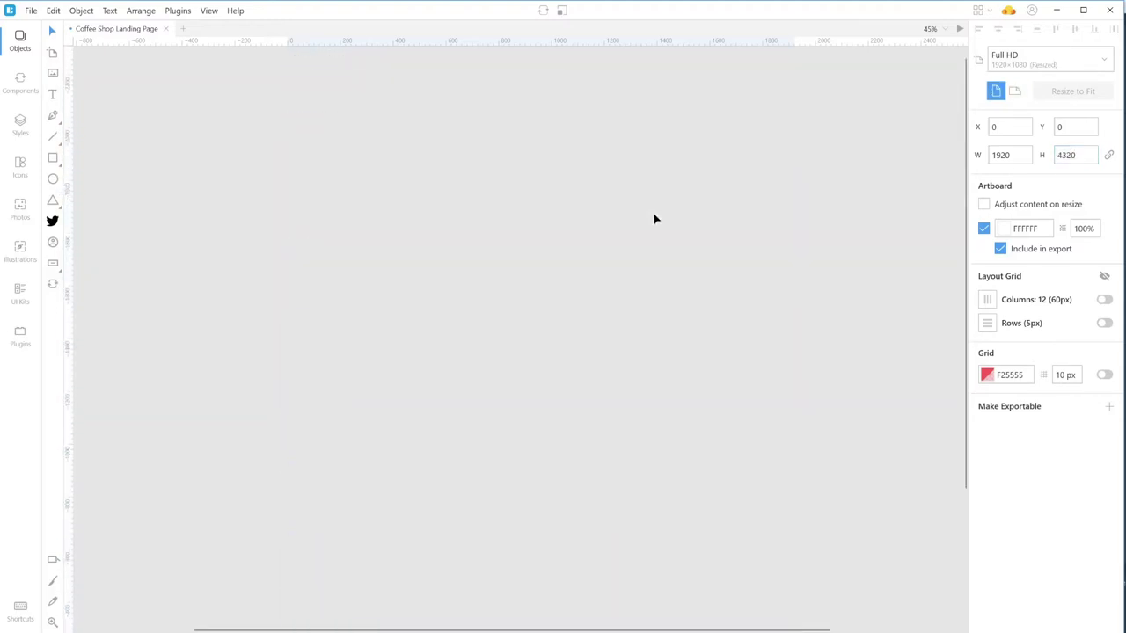
scroll(654, 219, down, 10)
scroll(654, 219, up, 3)
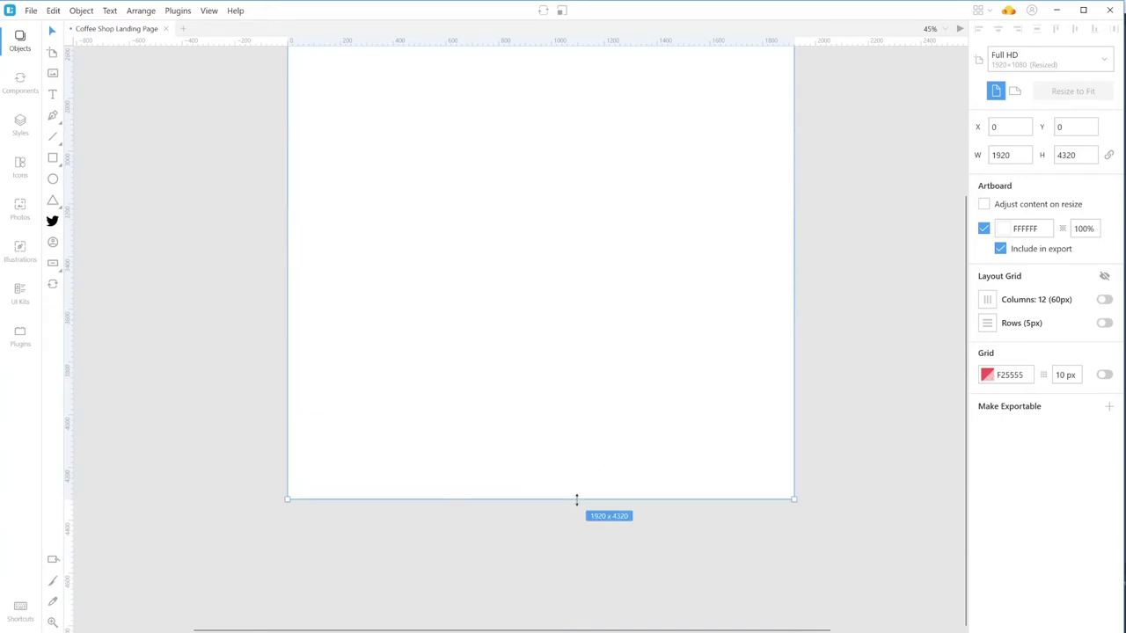
mouse_move(576, 500)
mouse_down()
mouse_move(596, 201)
mouse_move(541, 501)
mouse_move(573, 434)
mouse_move(578, 498)
mouse_up()
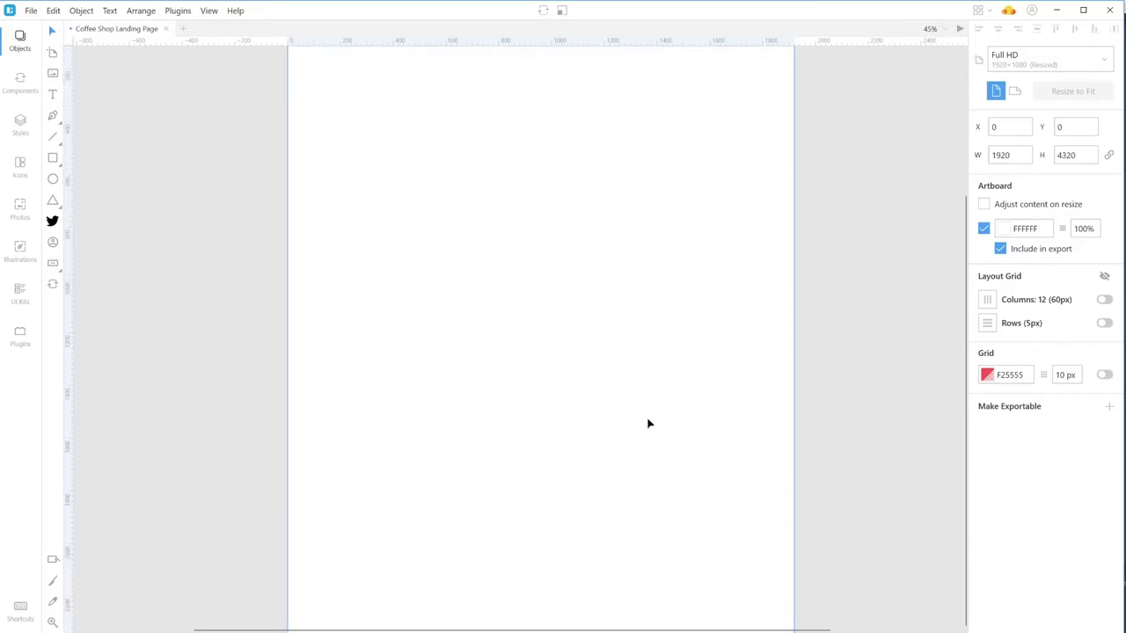
- Set the artboard's background colour to light grey F1F1F1
scroll(648, 424, up, 3)
scroll(648, 424, down, 1)
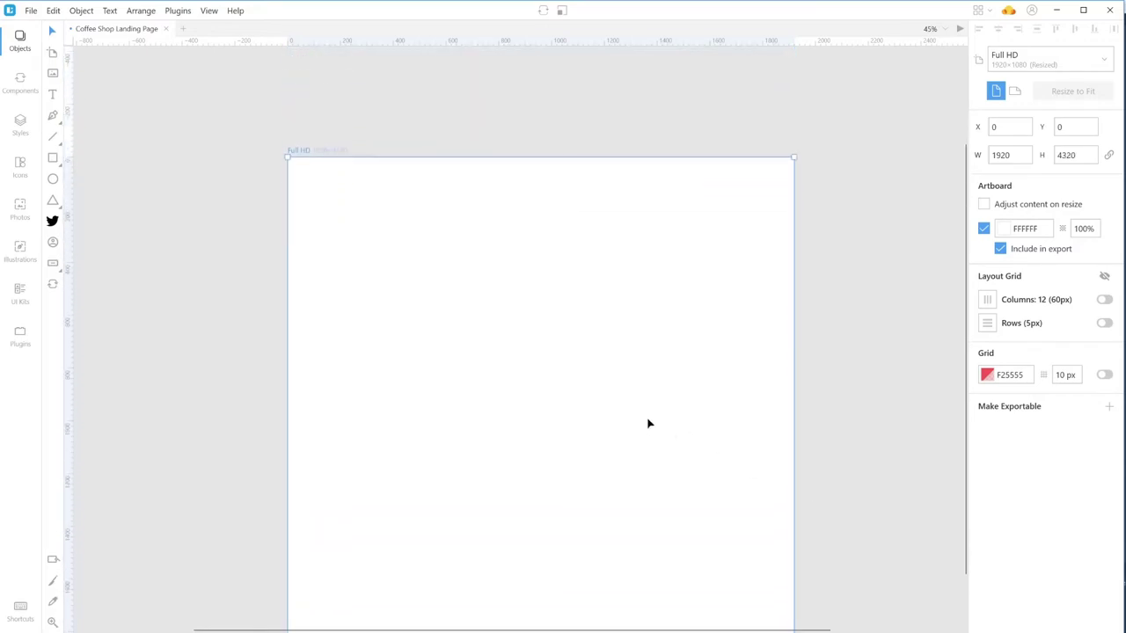
click(1006, 227)
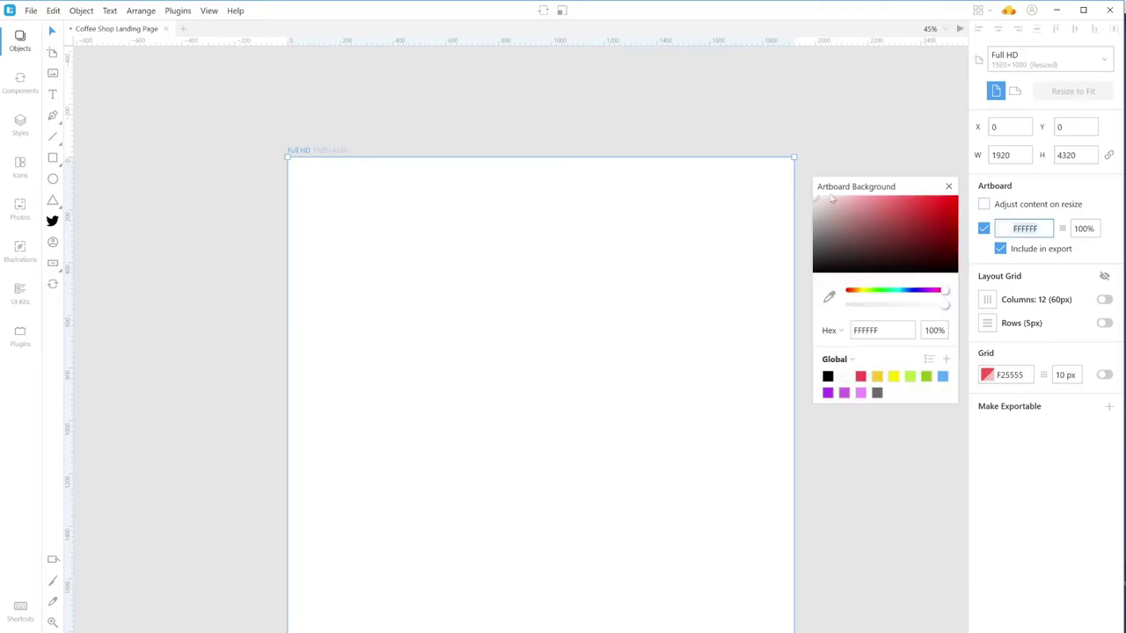
drag(831, 200, 797, 204)
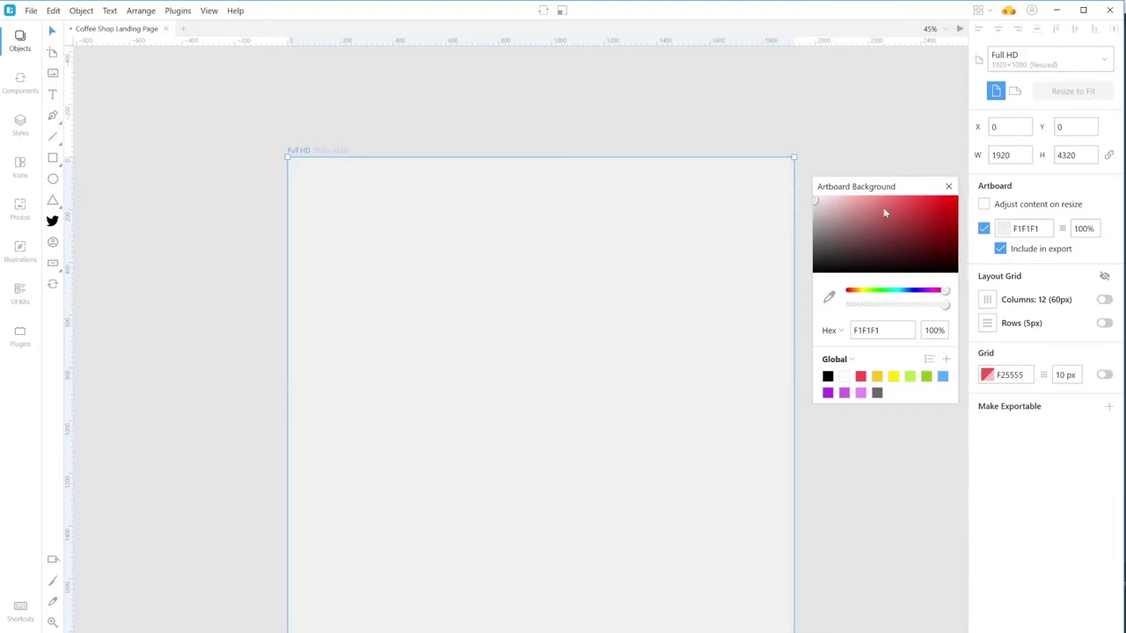
click(948, 186)
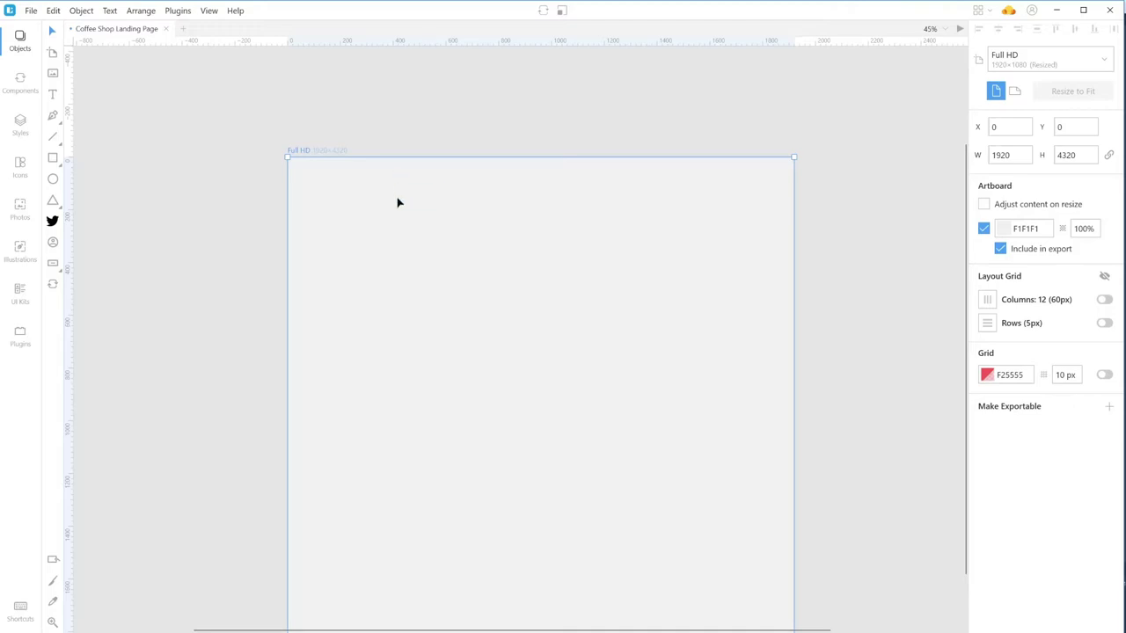
- Draw a rectangle about 234 × 845 px near the artboard's upper-left corner and move it flush with the artboard's top edge
scroll(397, 201, down, 2)
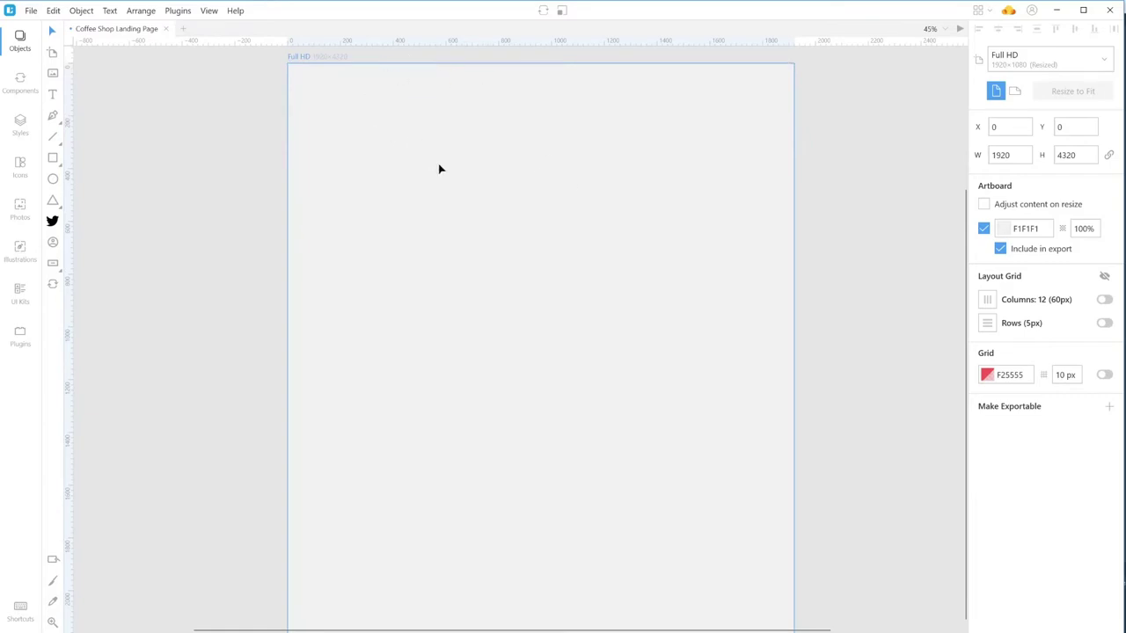
click(52, 158)
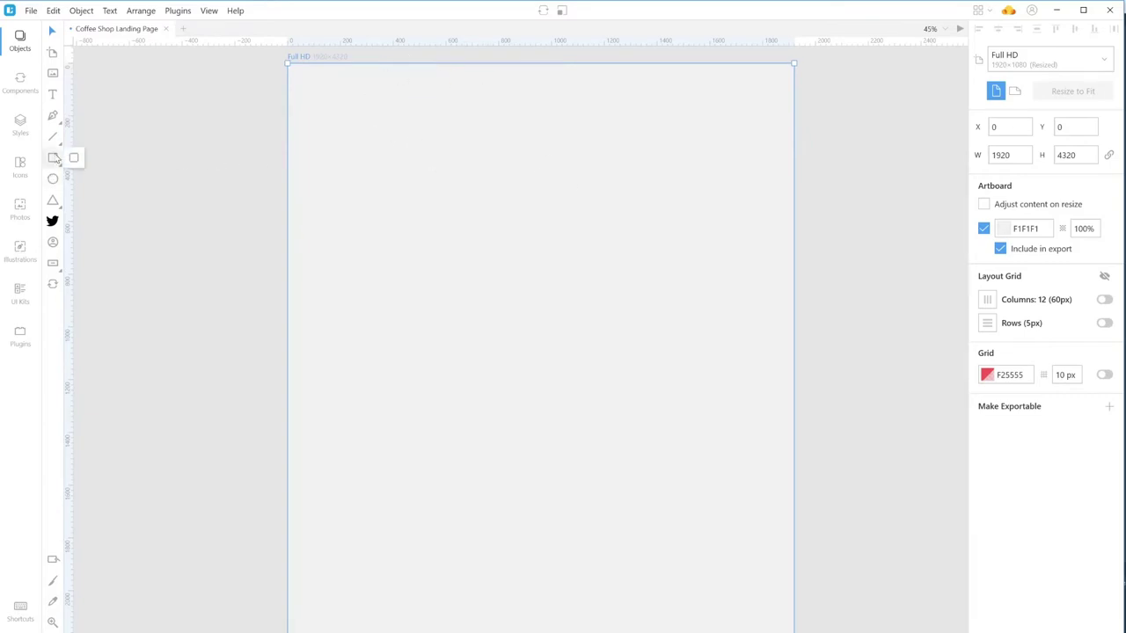
mouse_move(326, 88)
mouse_down()
mouse_move(390, 200)
mouse_move(388, 309)
mouse_up()
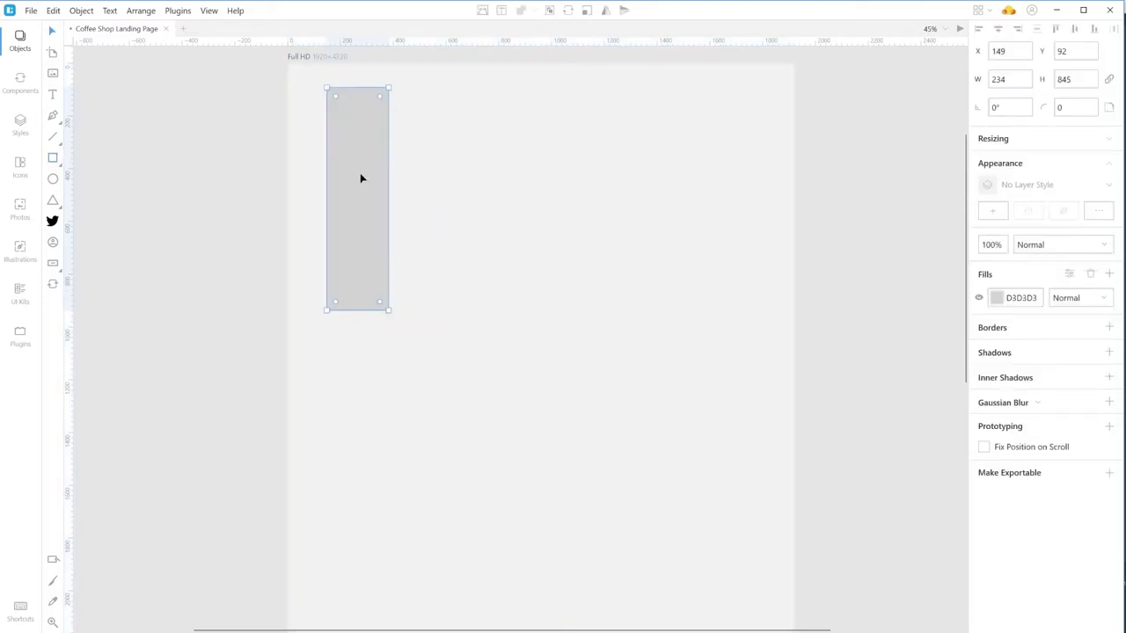
drag(361, 179, 380, 156)
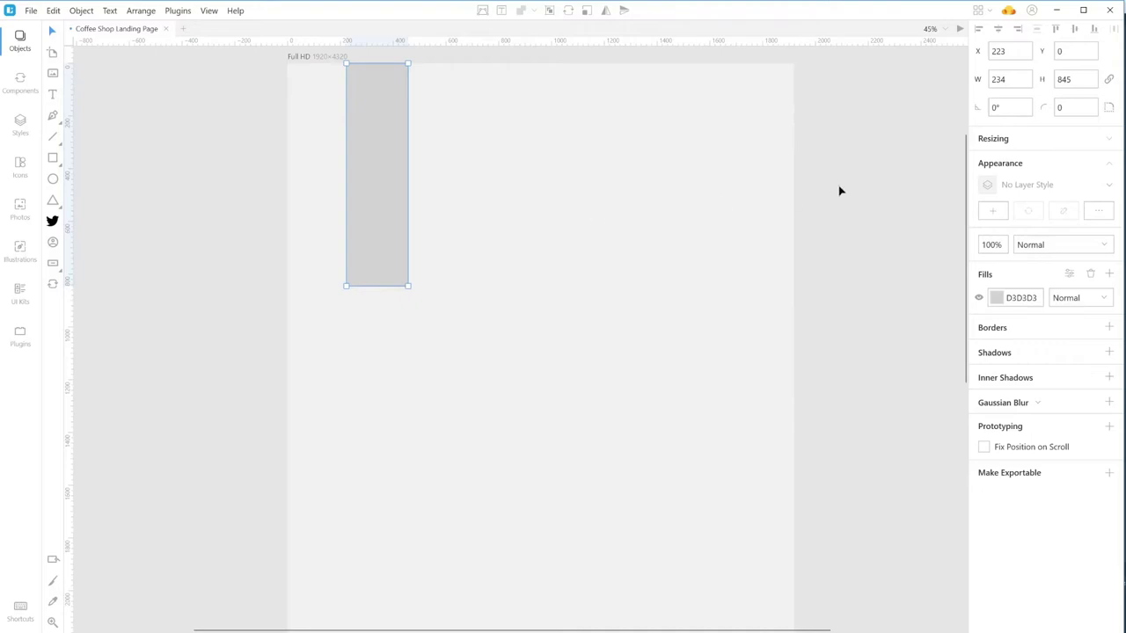
- Set the rectangle's height to 1080 px
click(1081, 79)
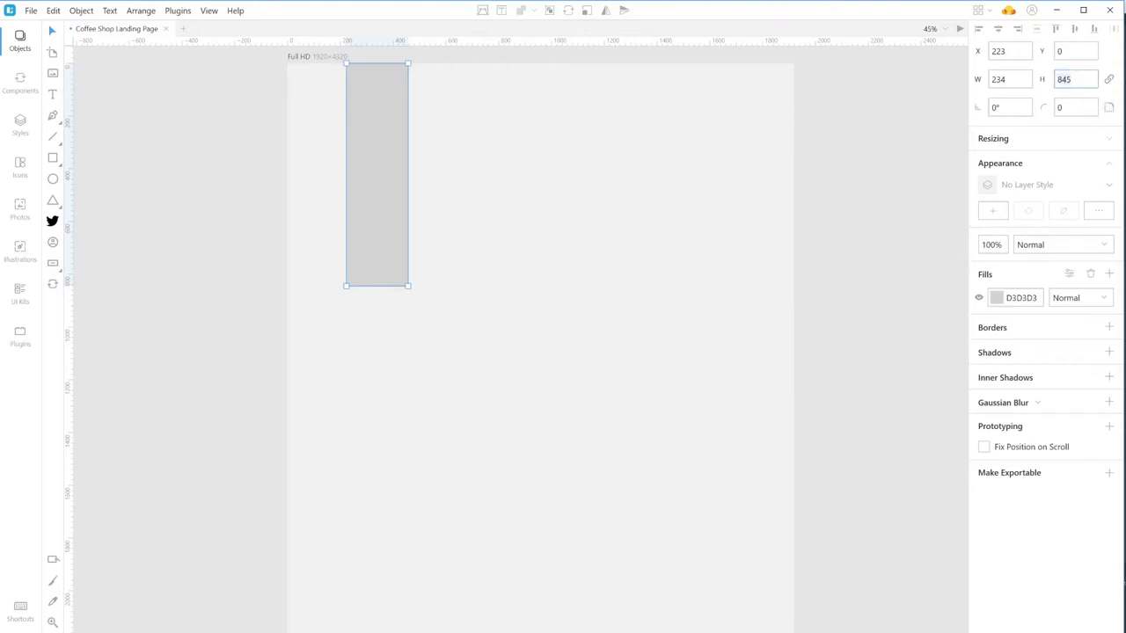
text(1080)
key(Return)
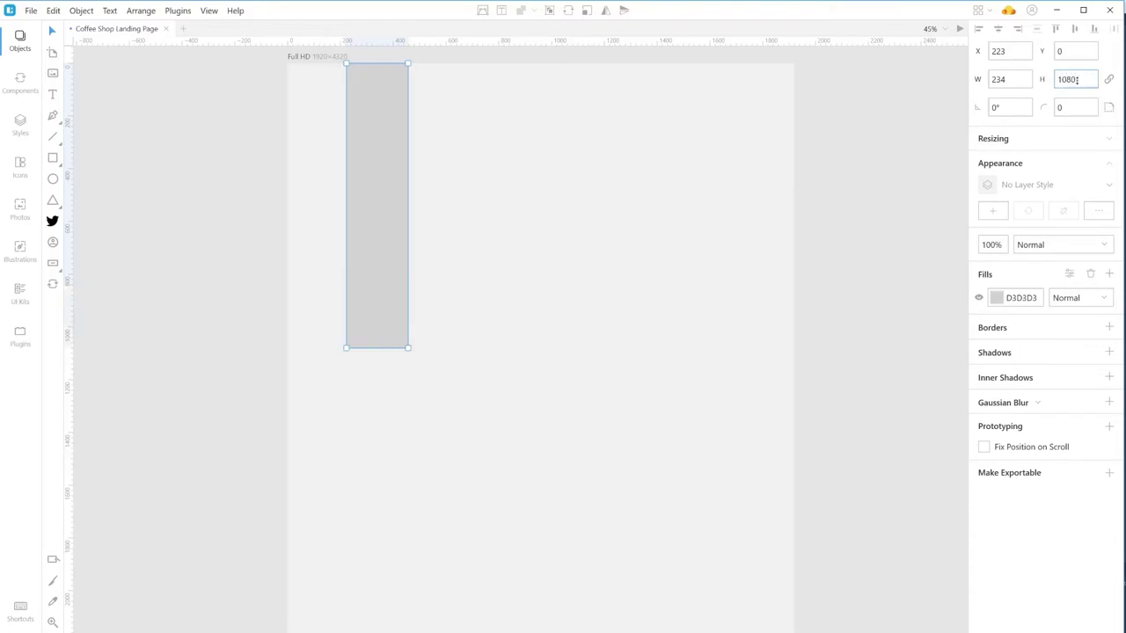
- Place a horizontal guide at 1080 px, along the rectangle's bottom edge
click(479, 306)
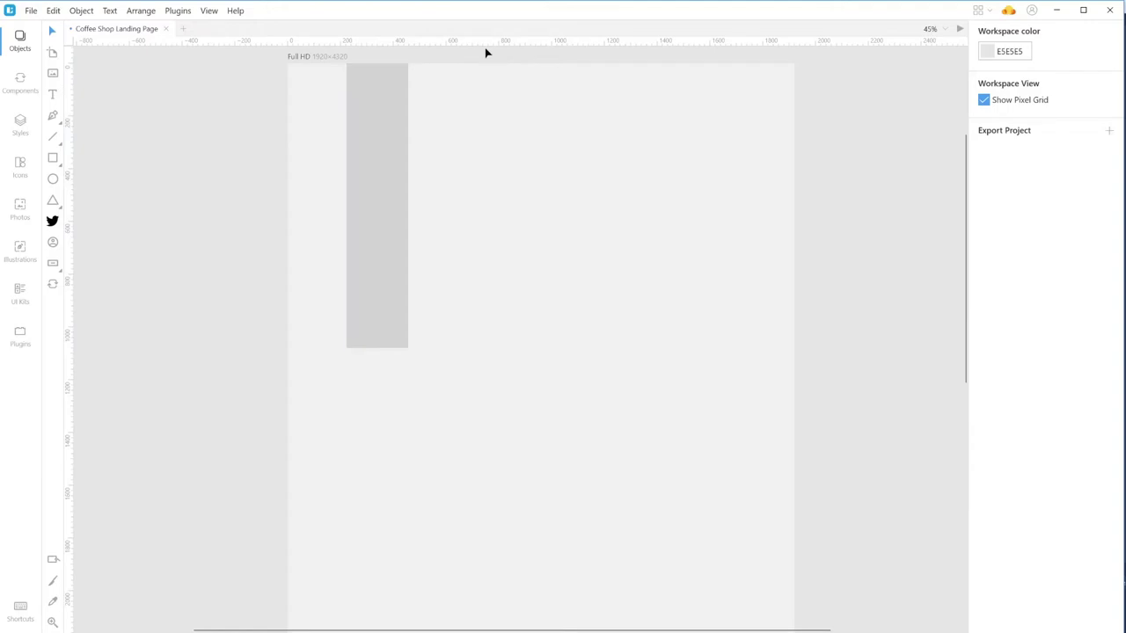
drag(487, 40, 438, 348)
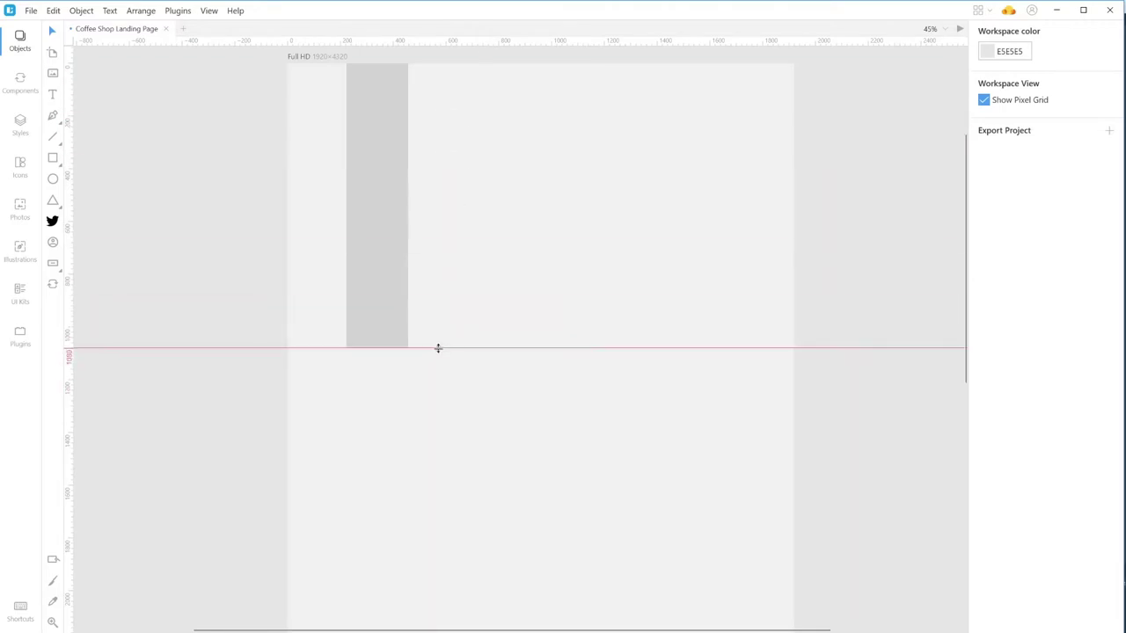
- Duplicate the 1080 px tall rectangle and move the copy directly below the 1080 px guide, at Y 1080
click(394, 198)
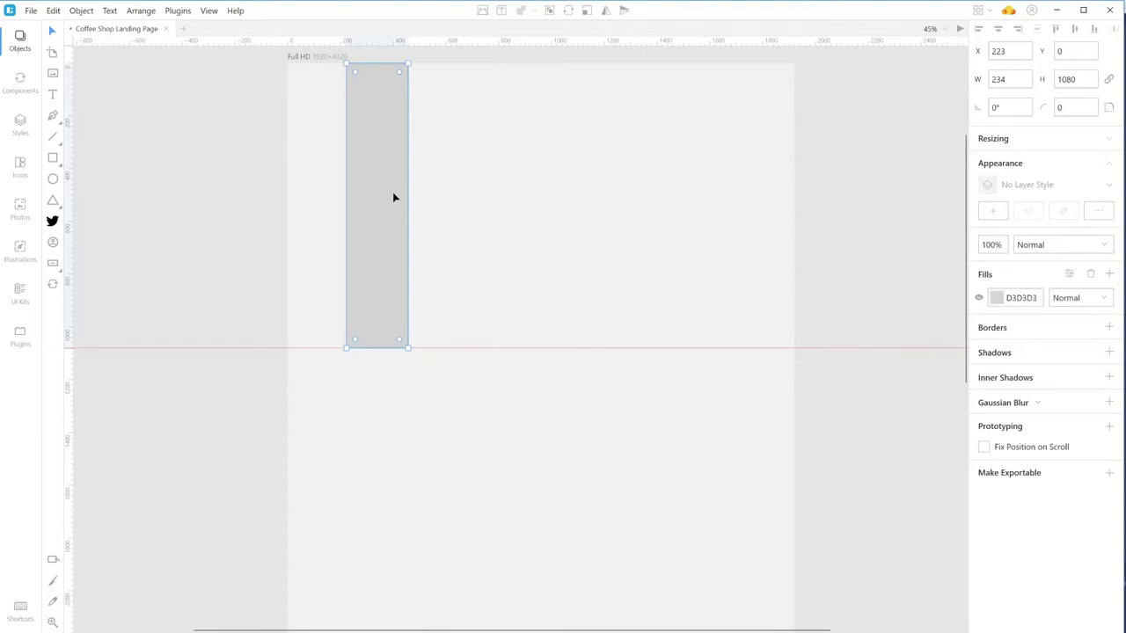
scroll(394, 197, down, 5)
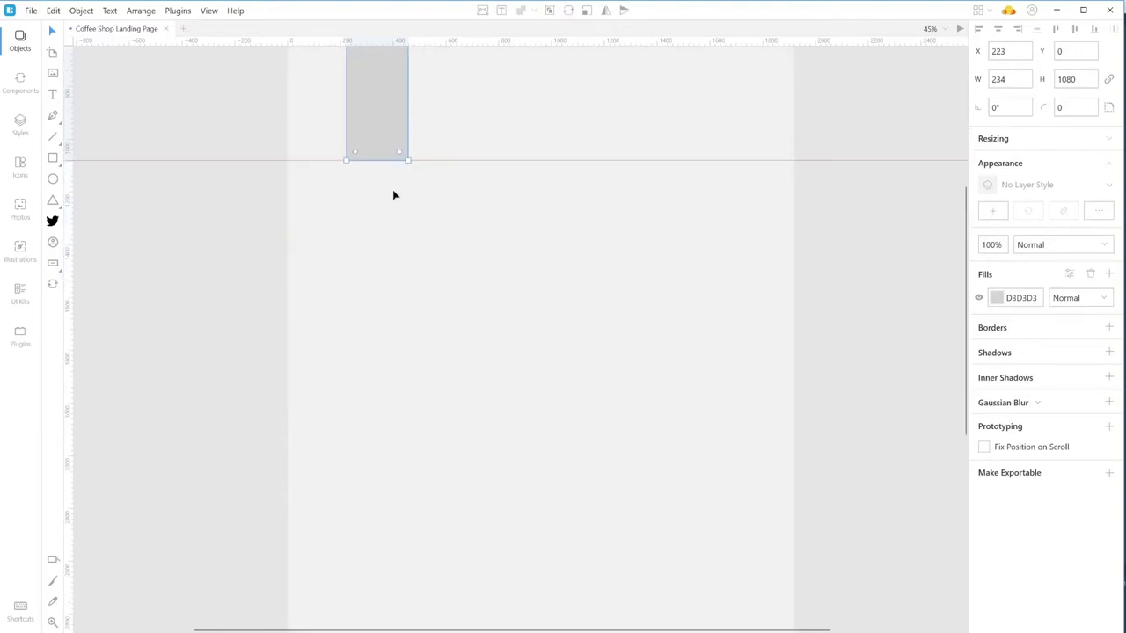
right_click(394, 118)
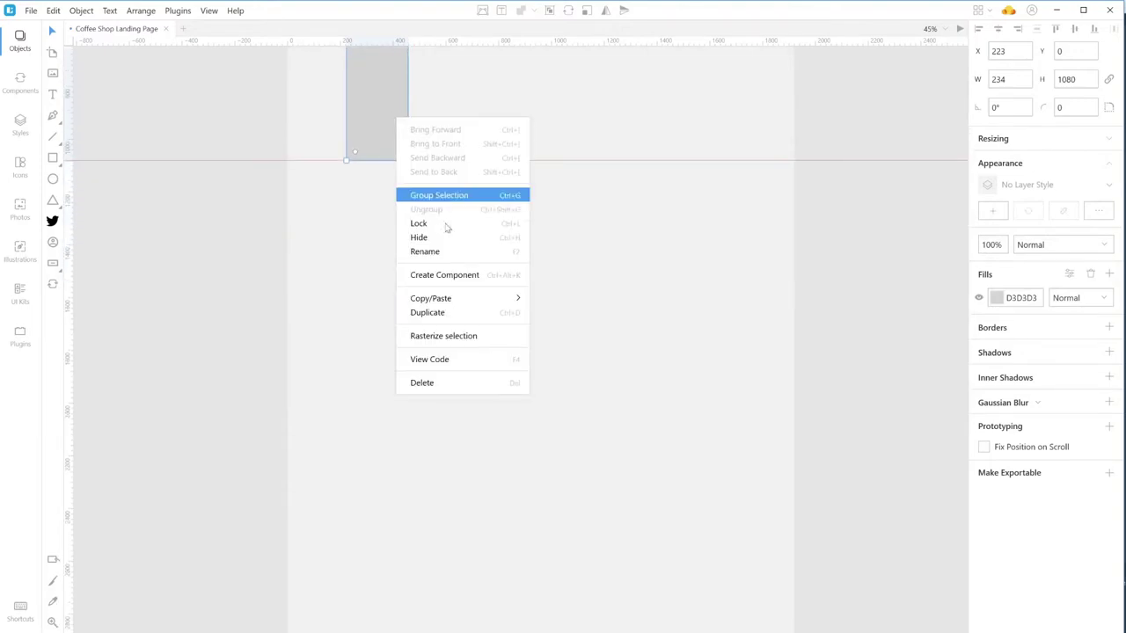
click(447, 312)
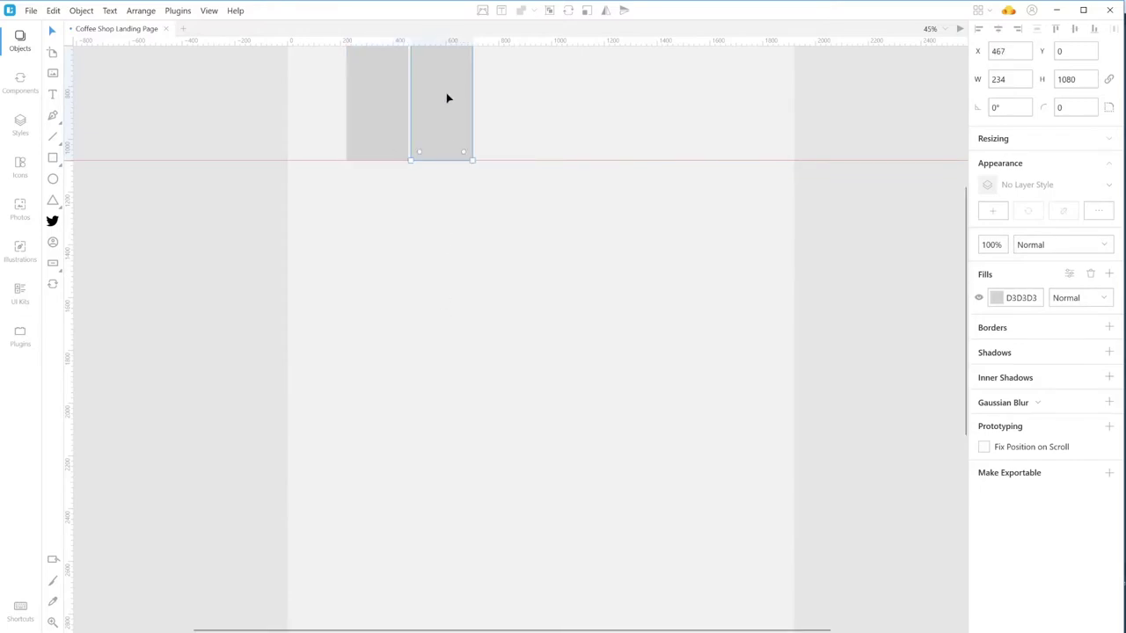
drag(449, 97, 457, 357)
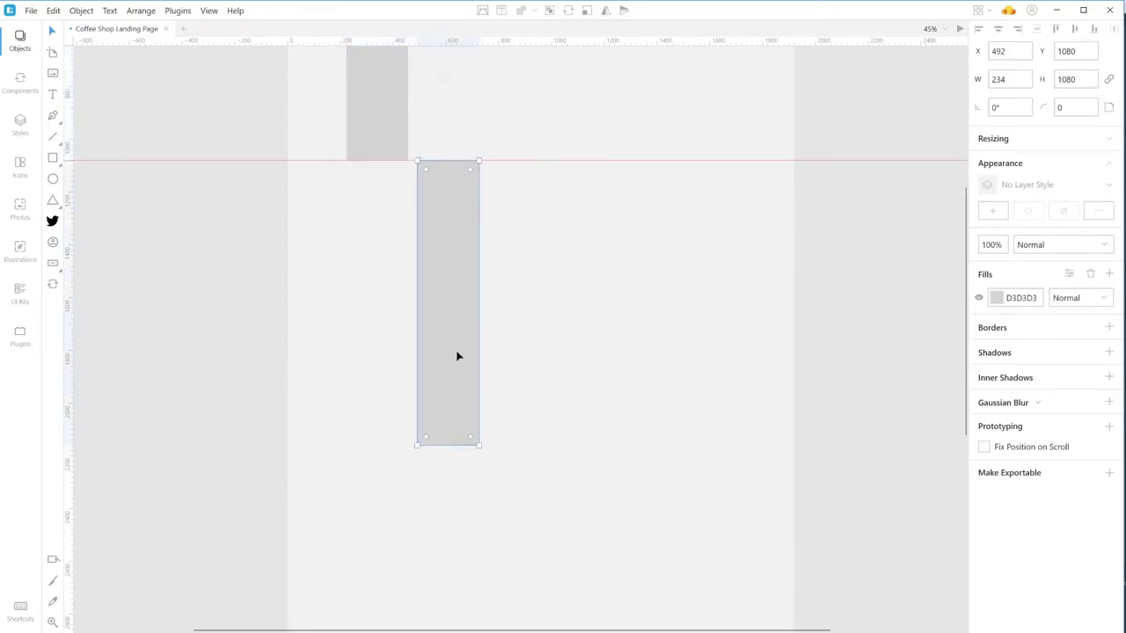
- Place a horizontal guide at 2160 px, along the bottom edge of the rectangle's copy
click(548, 61)
drag(545, 44, 525, 444)
scroll(543, 448, down, 5)
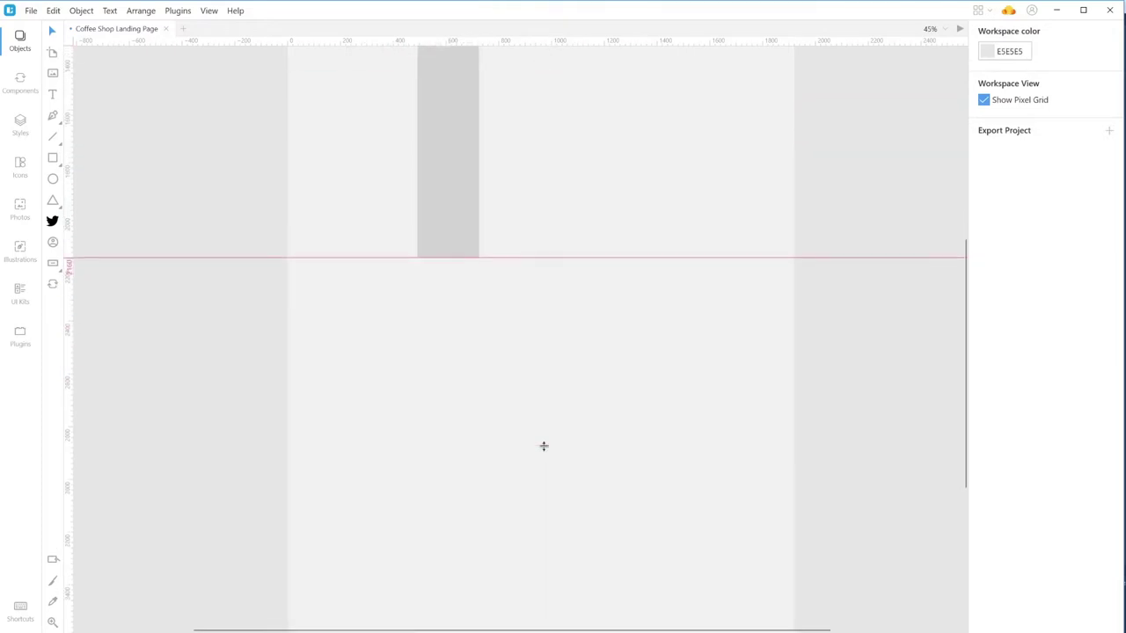
scroll(503, 266, up, 3)
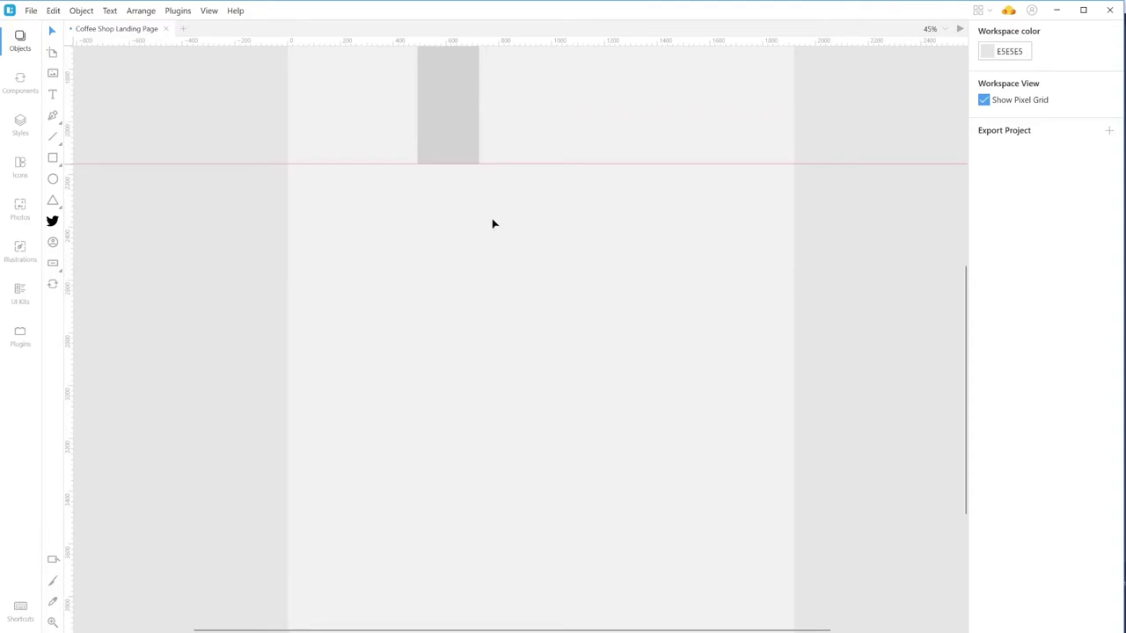
- Copy the second rectangle to Y 2160, below the second guide, and place a horizontal guide along the new copy's bottom edge
click(442, 105)
drag(448, 91, 522, 377)
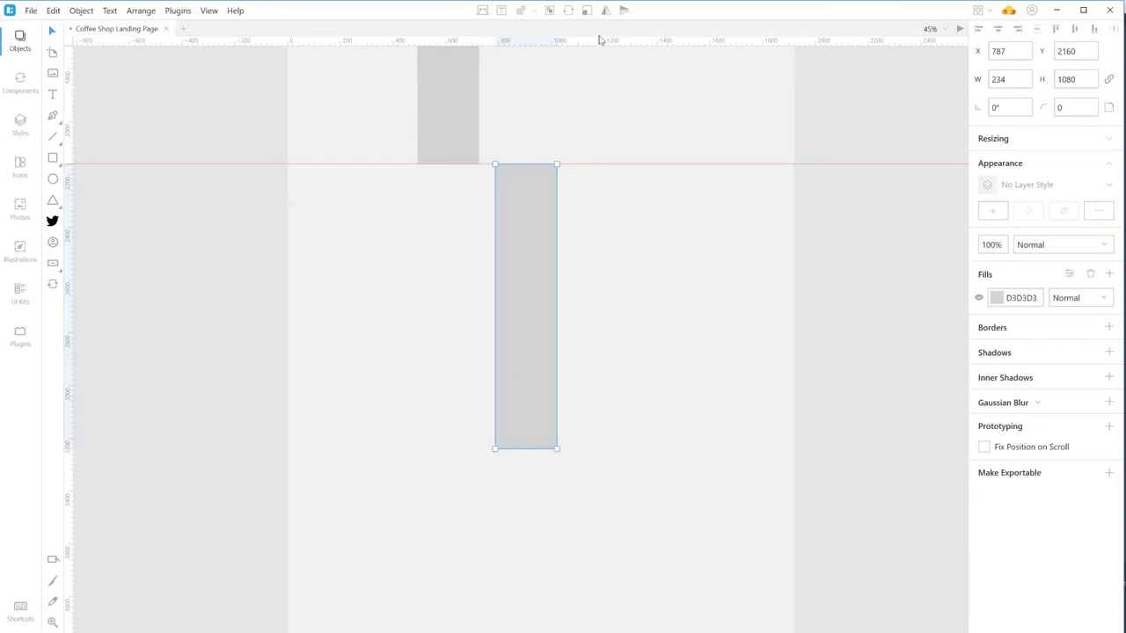
drag(598, 40, 586, 449)
click(644, 359)
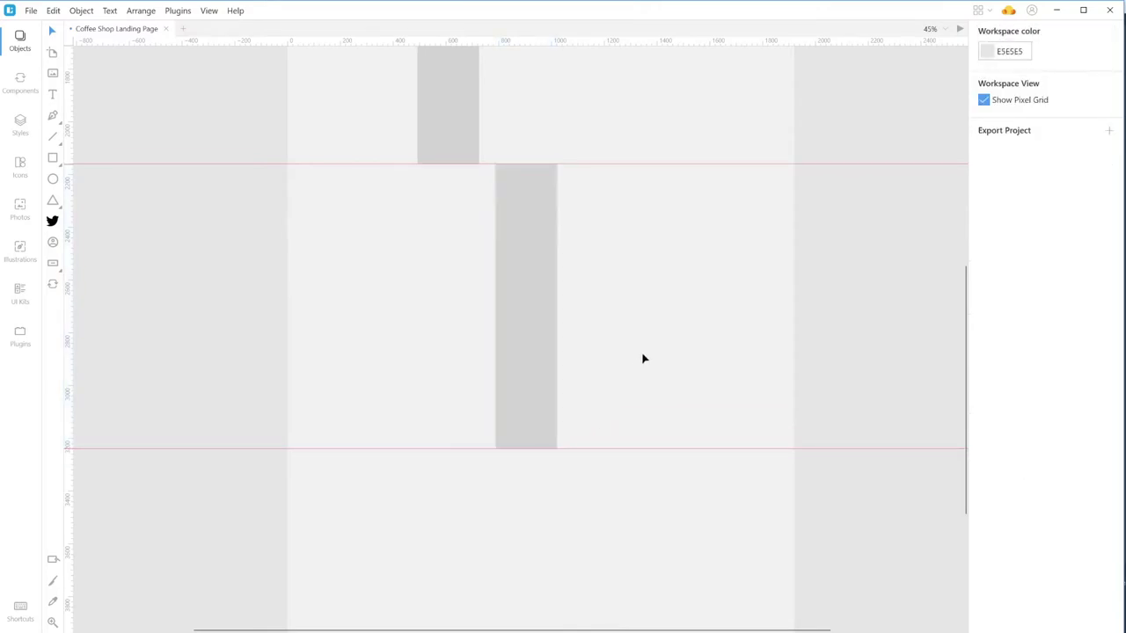
- Delete the second and third rectangles, keeping only the first one in the artboard's uppermost section
scroll(643, 359, down, 3)
scroll(643, 358, up, 7)
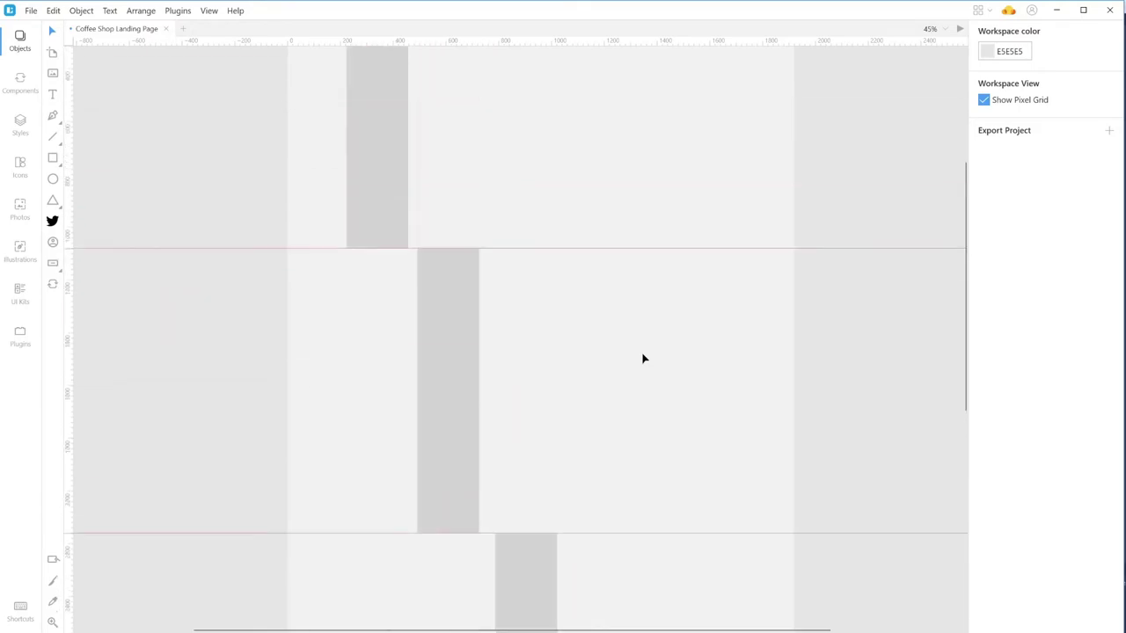
scroll(644, 358, down, 5)
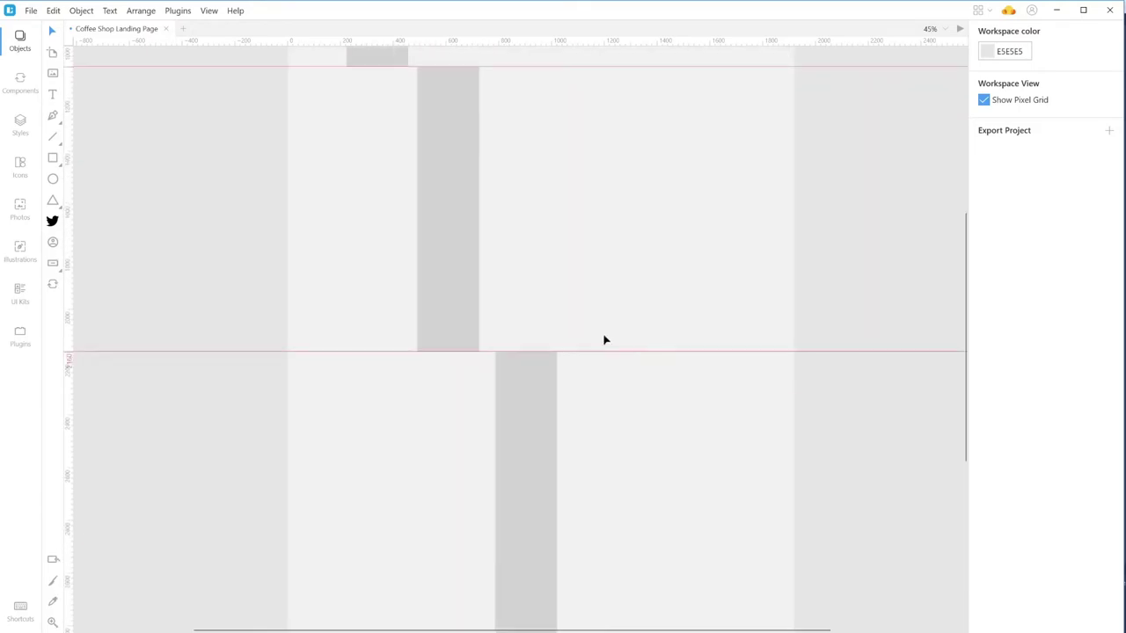
click(445, 258)
click(491, 382)
click(515, 390)
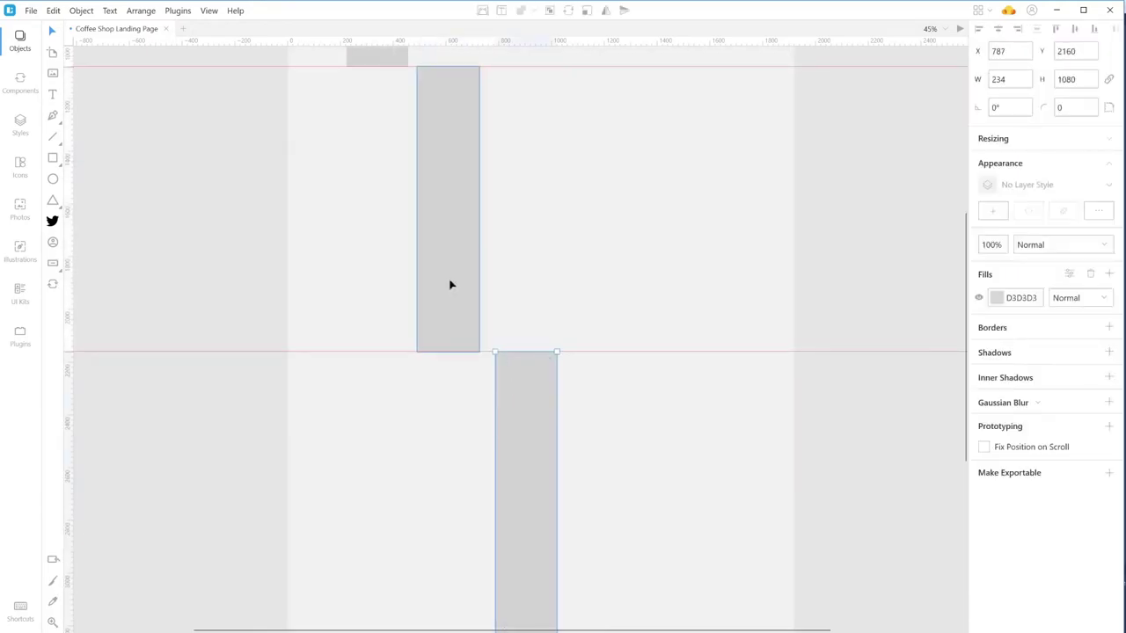
shift+click(432, 239)
key(Delete)
scroll(445, 285, up, 2)
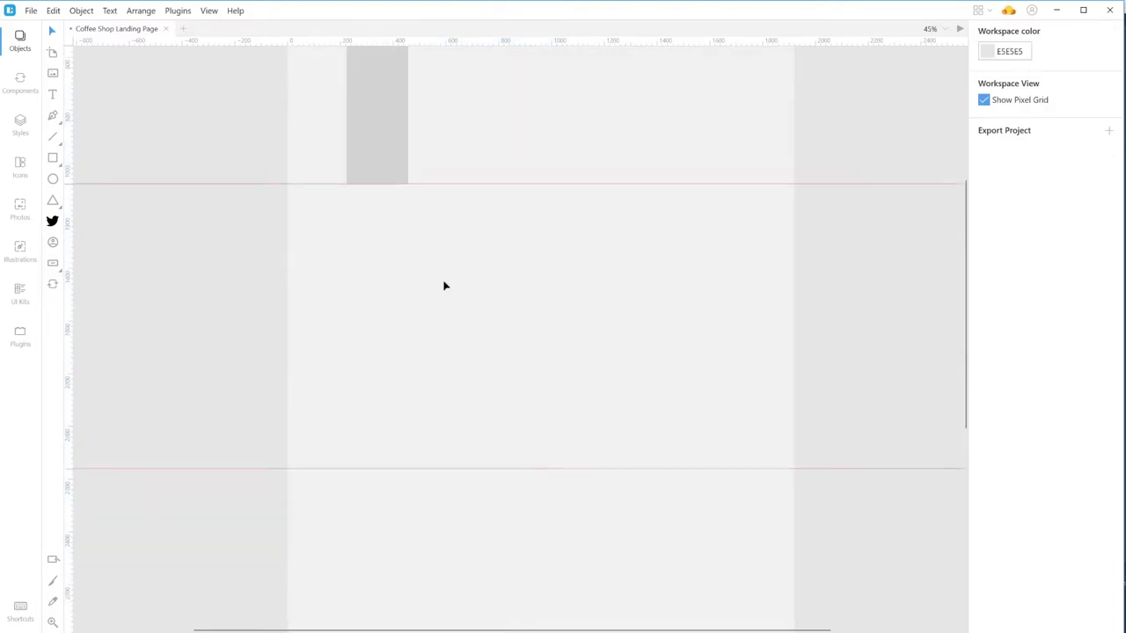
- Set the remaining rectangle's width to 1280 px and centre it horizontally on the artboard at X 320
scroll(444, 285, up, 4)
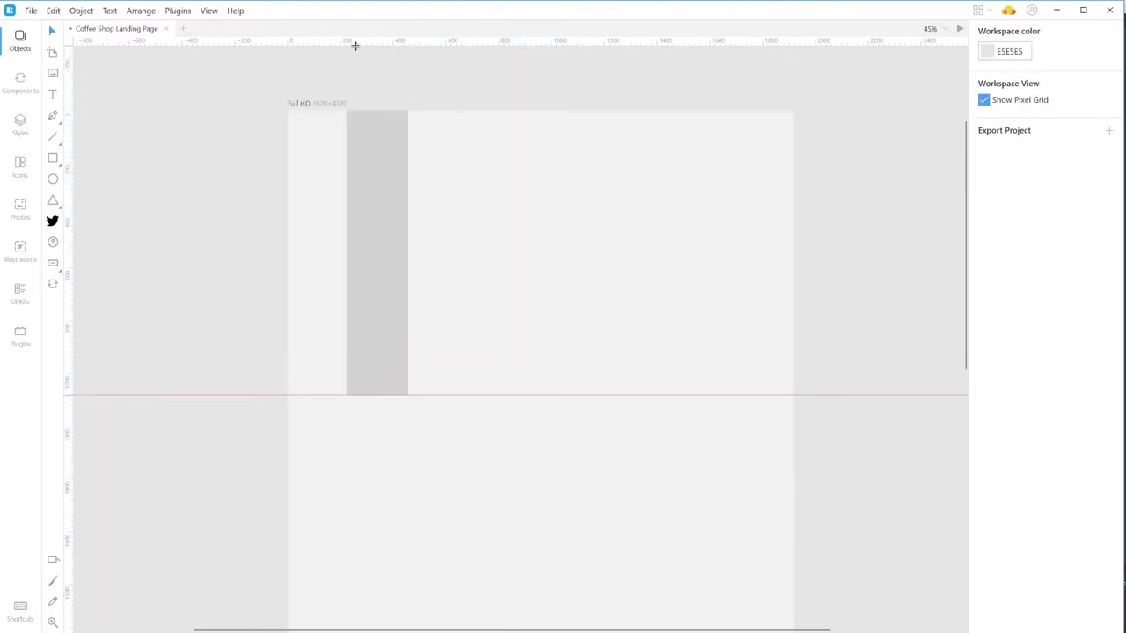
click(376, 269)
click(1005, 79)
double_click(1005, 79)
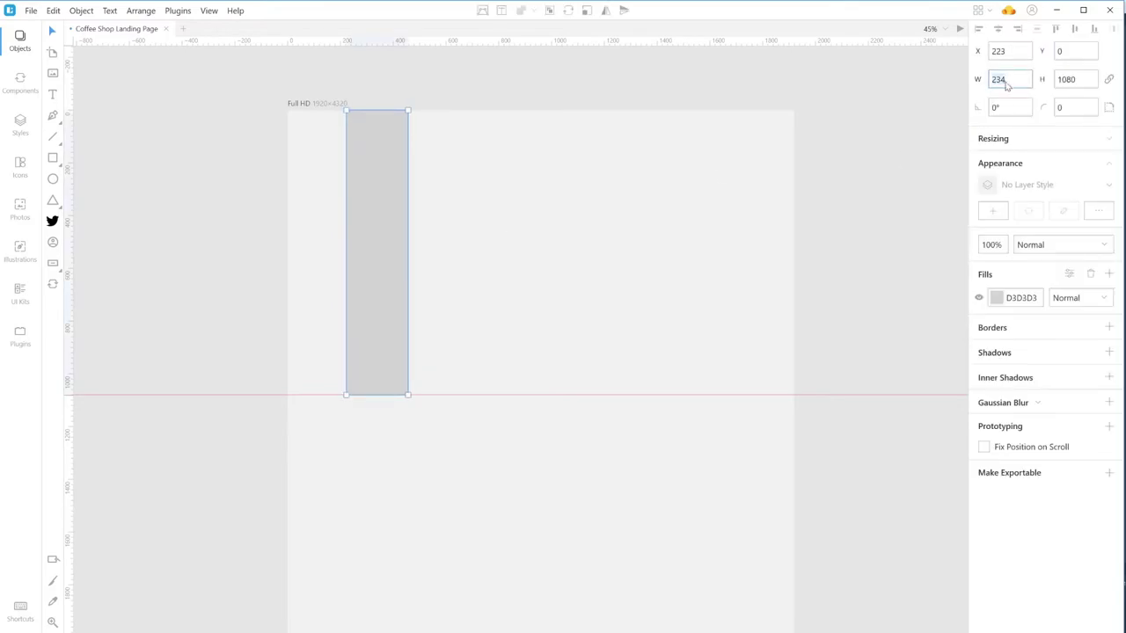
text(1280)
key(Return)
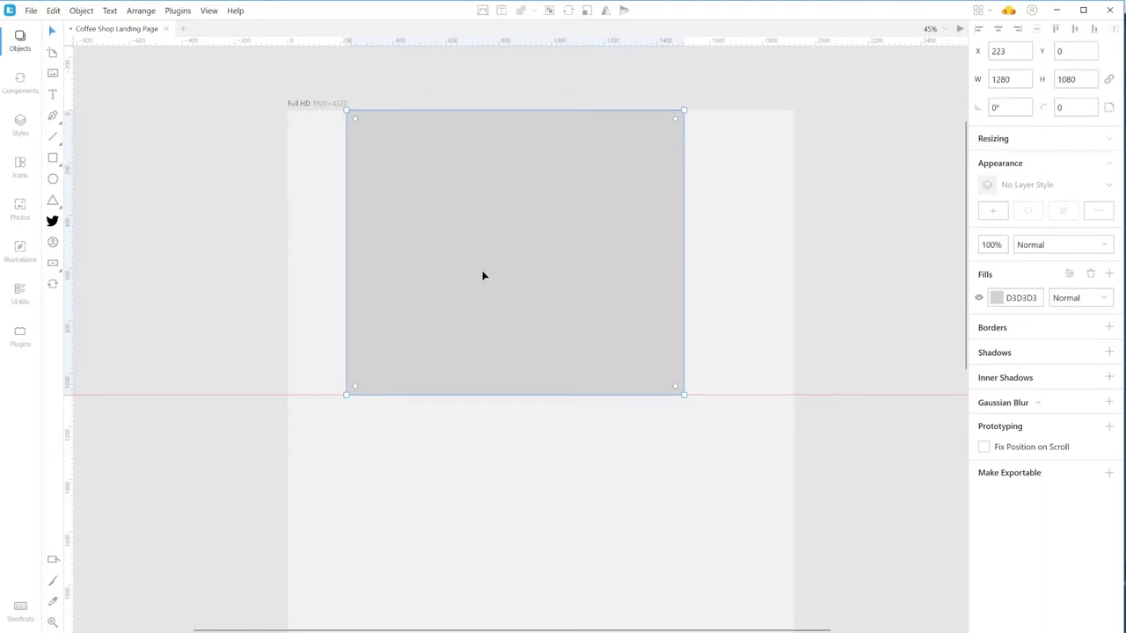
drag(483, 277, 510, 278)
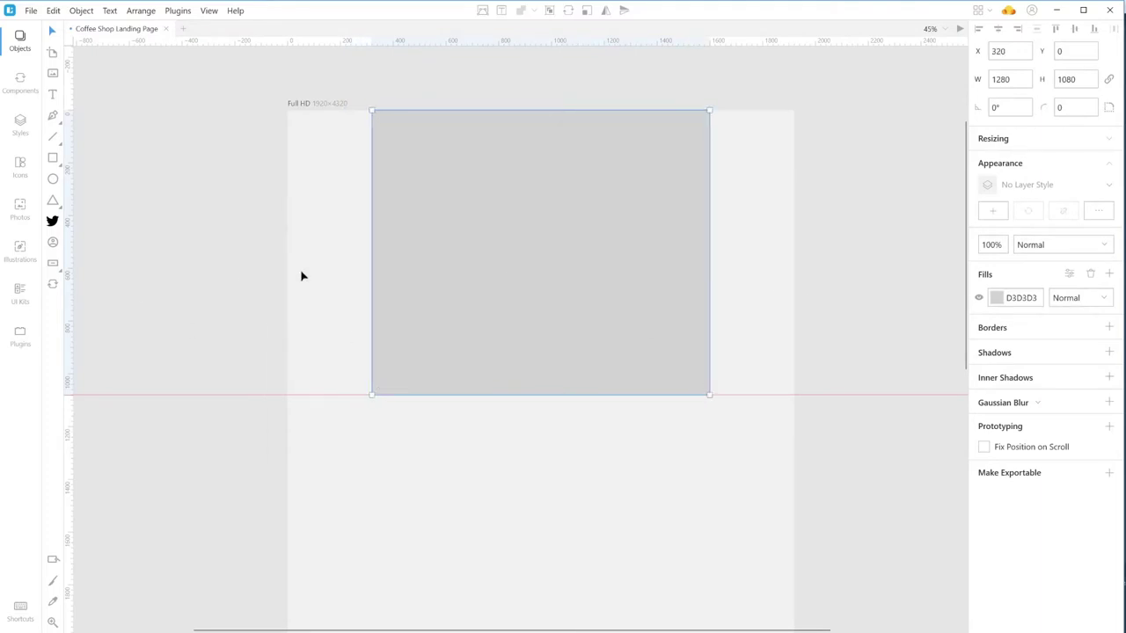
- Place vertical guides along the rectangle's left edge, right edge and centre, and delete the rectangle
click(330, 267)
drag(68, 254, 367, 234)
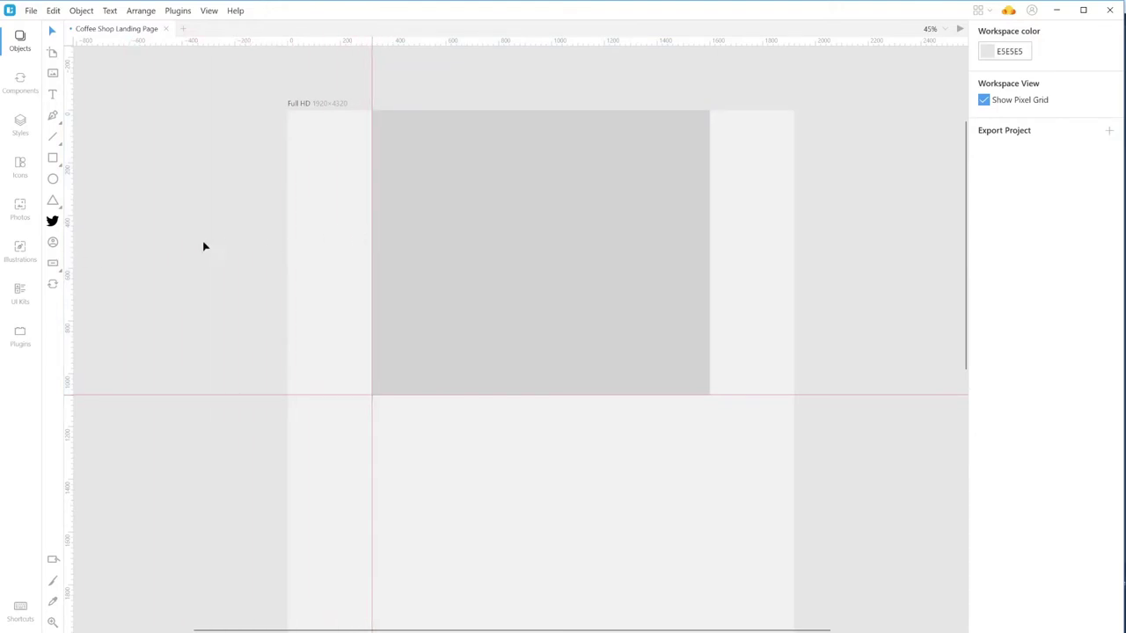
drag(121, 252, 711, 197)
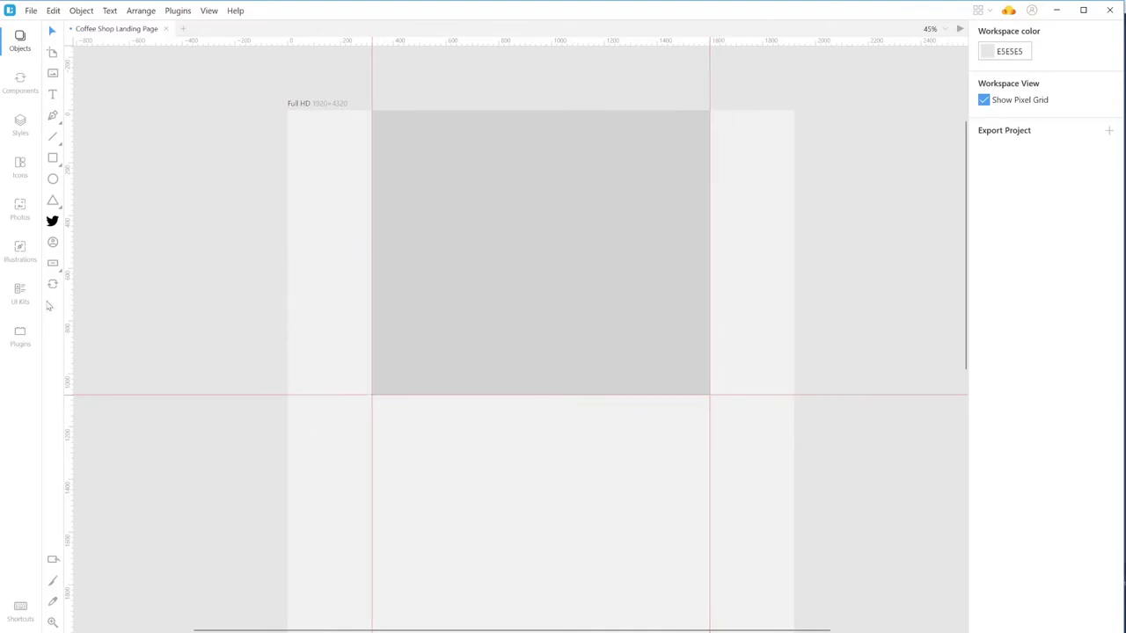
drag(67, 300, 543, 231)
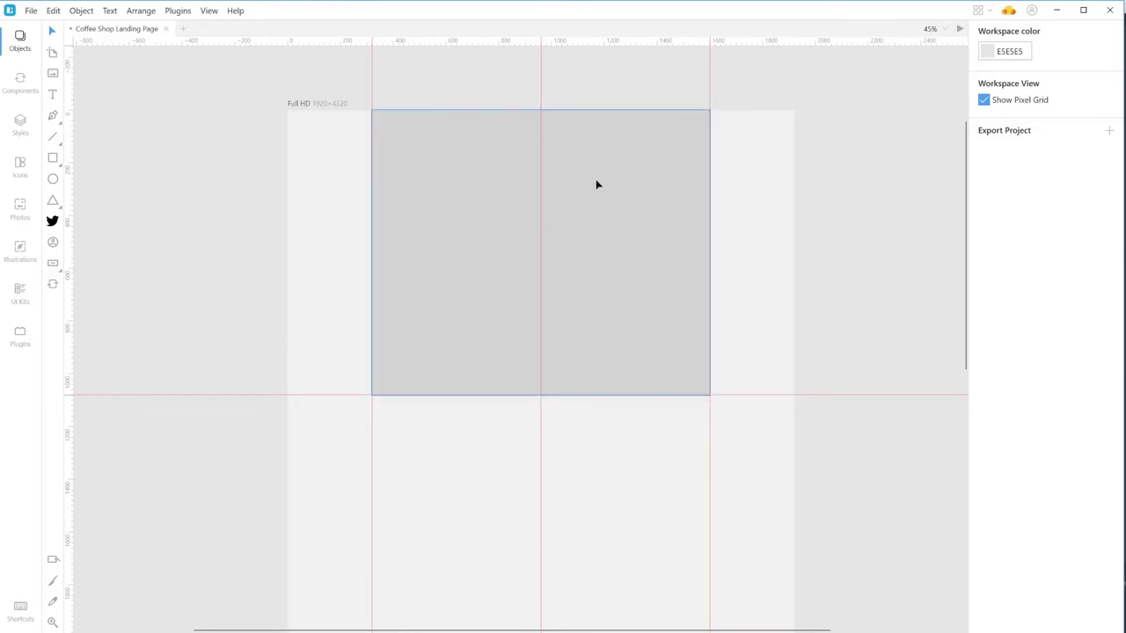
click(613, 291)
key(Delete)
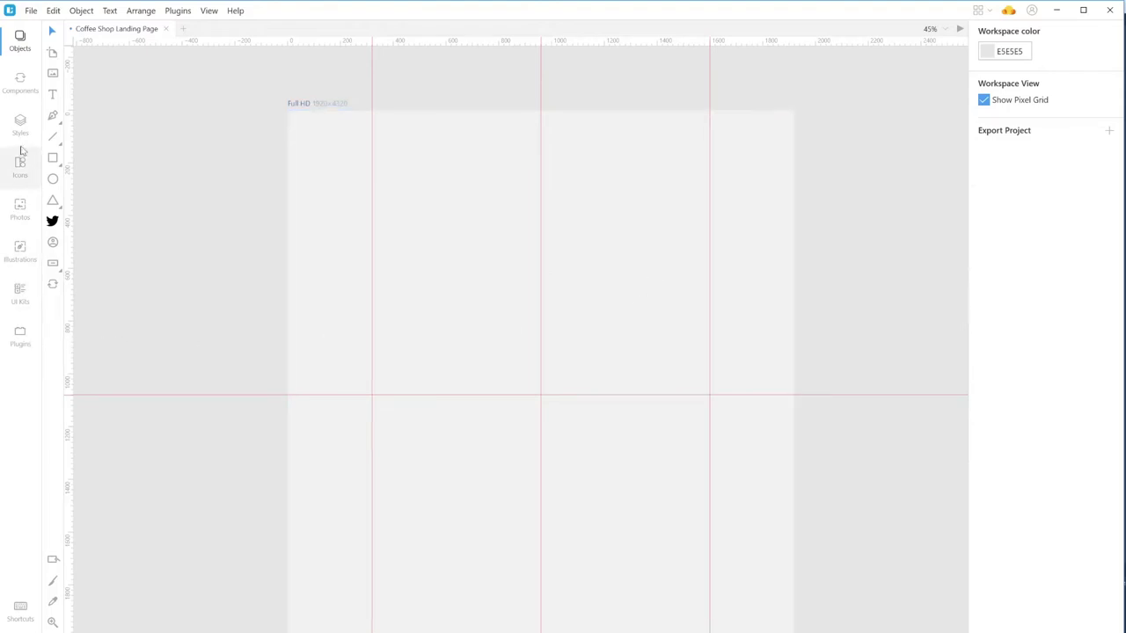
- Browse the stock photo library and filter it to the Objects type
click(23, 223)
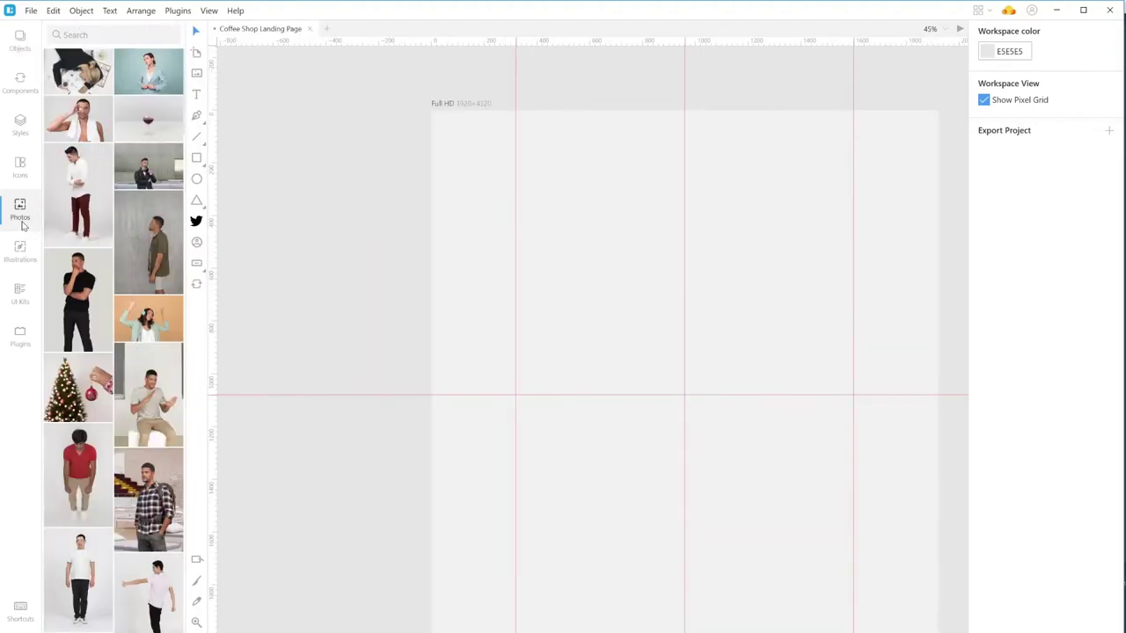
scroll(81, 321, down, 5)
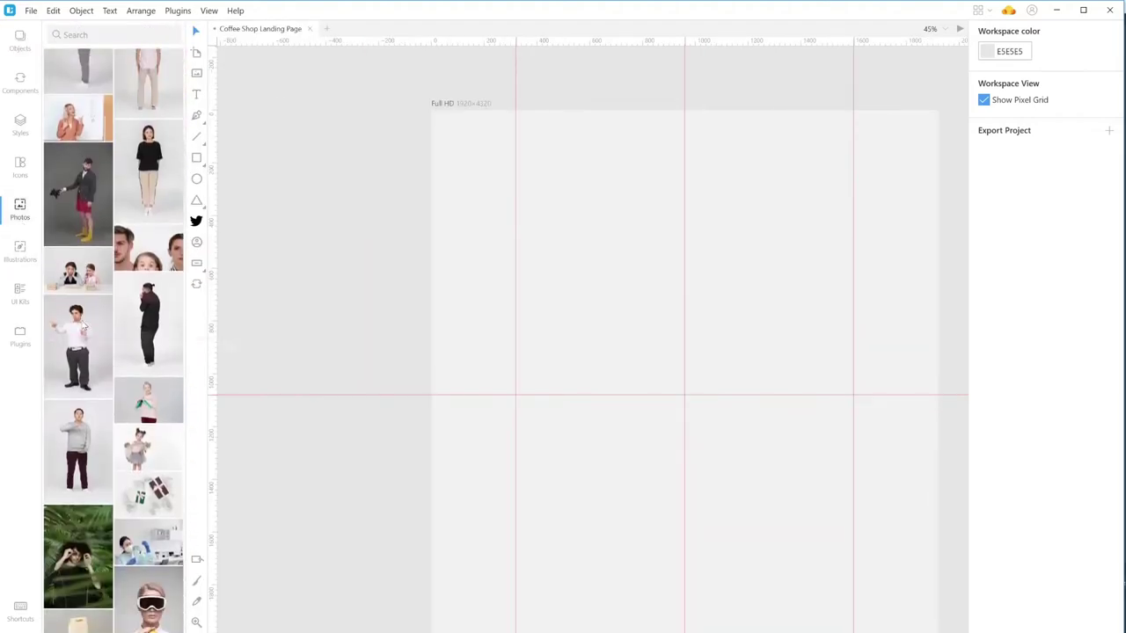
scroll(82, 325, up, 5)
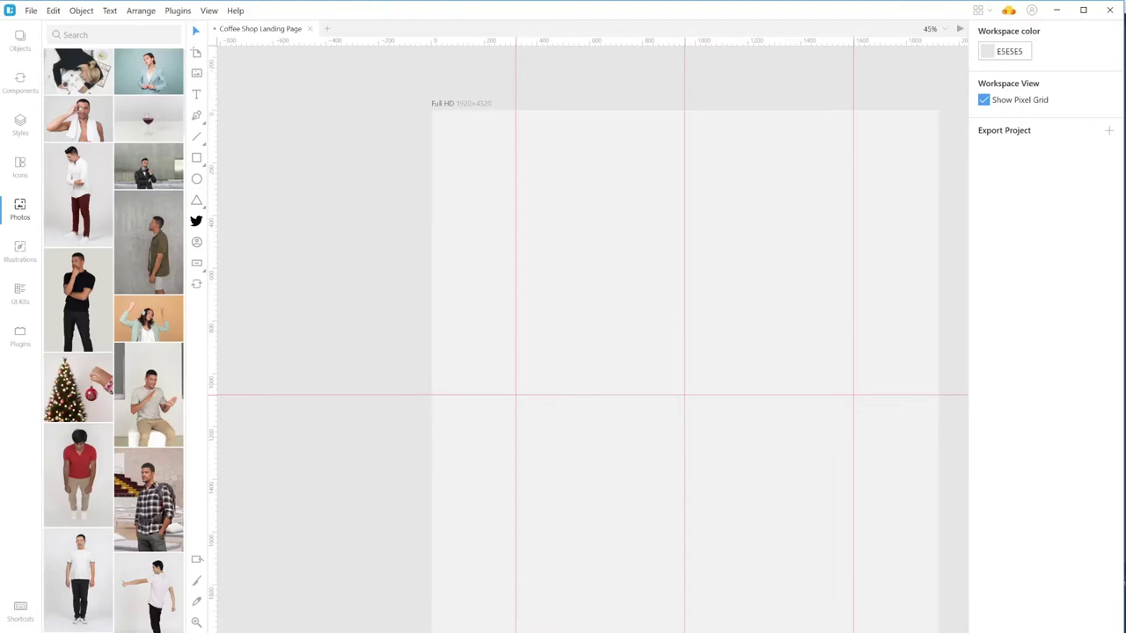
click(75, 35)
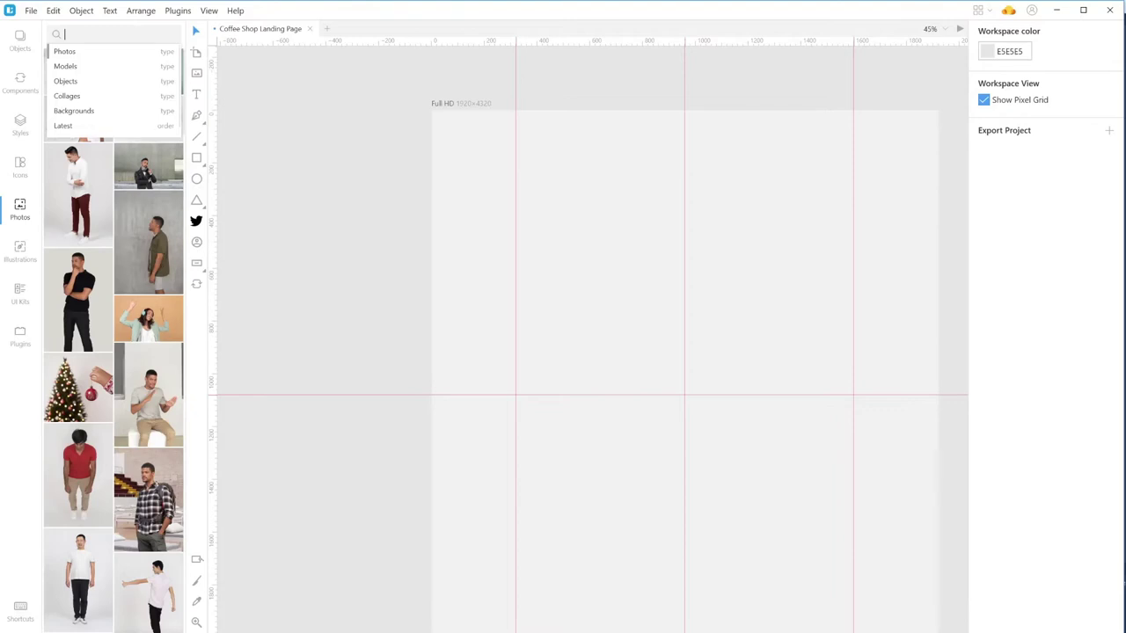
click(120, 82)
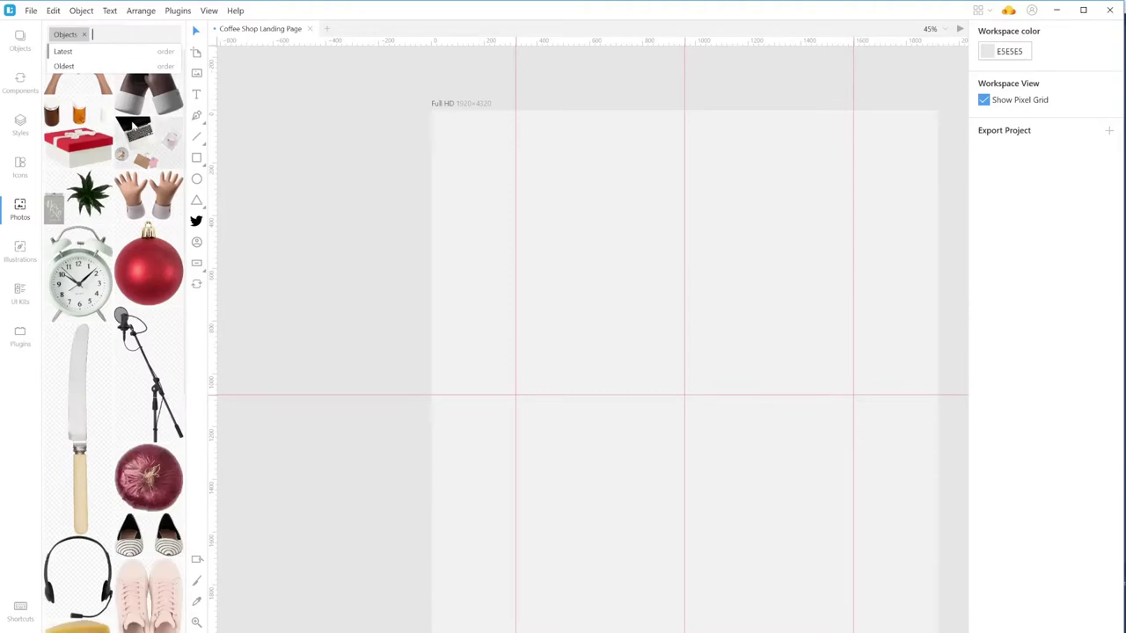
scroll(110, 360, down, 12)
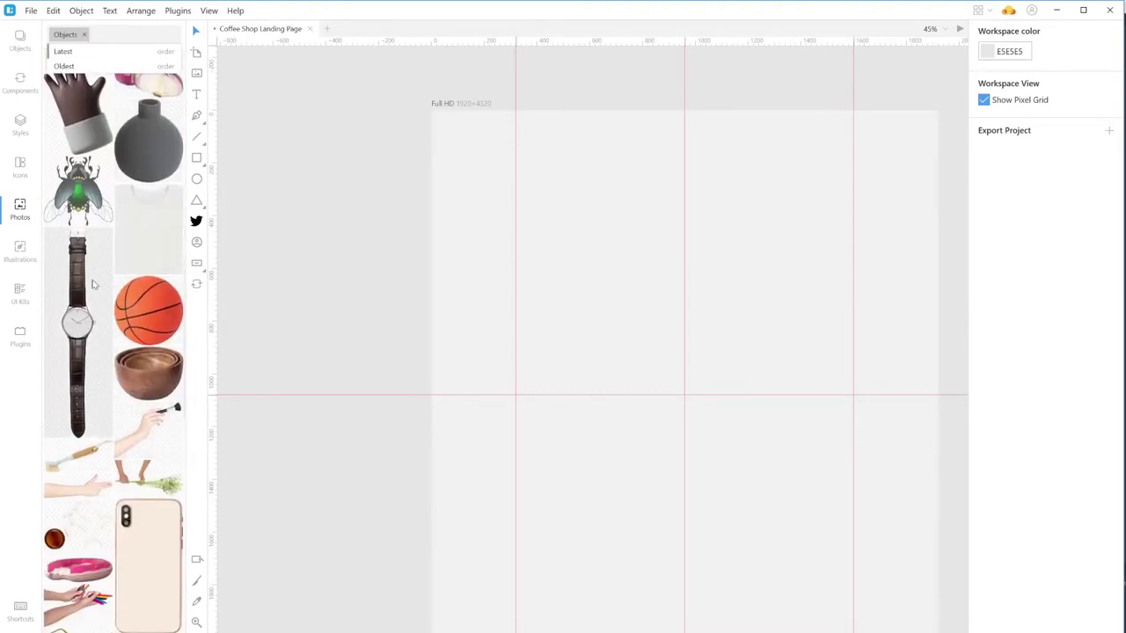
scroll(94, 284, up, 10)
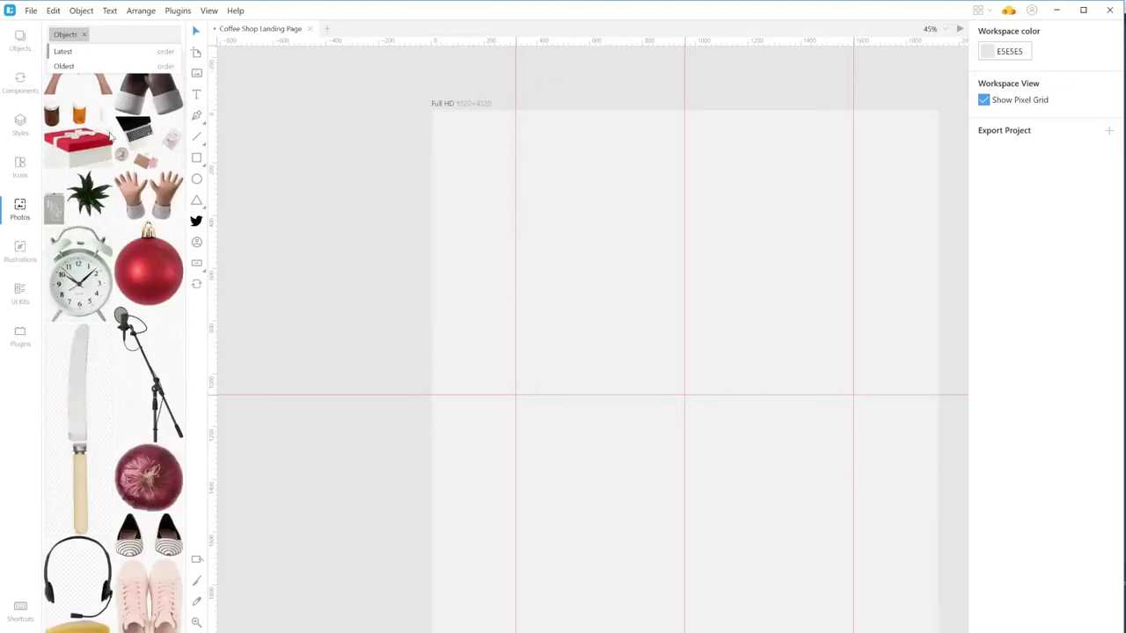
- Search the object photos for "coffee"
click(92, 34)
text(coff)
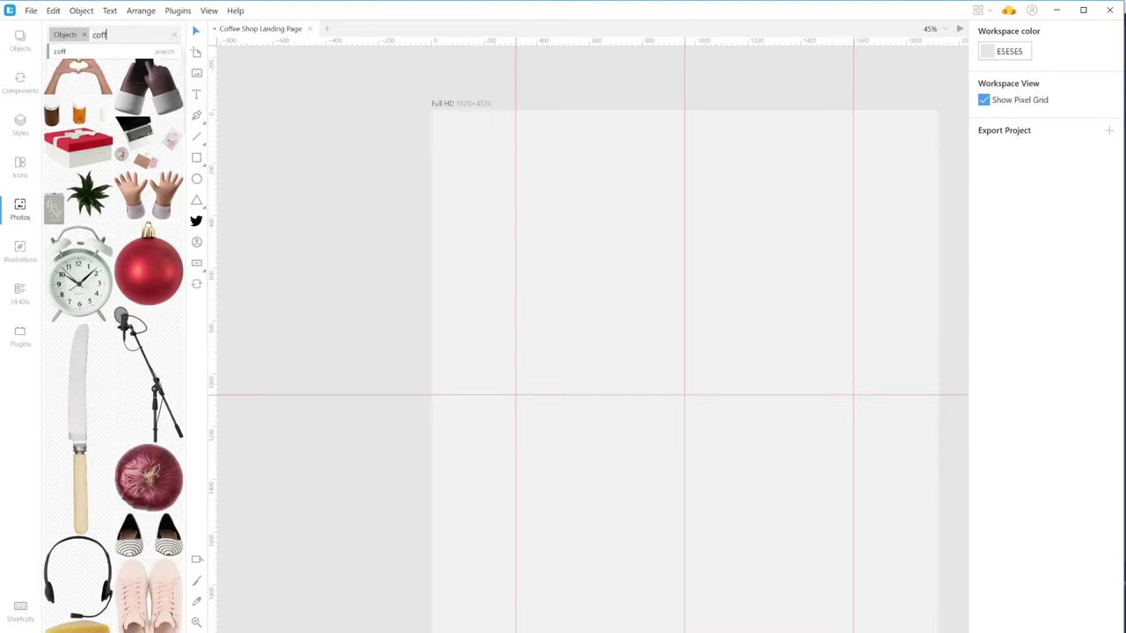
text(ee)
key(Return)
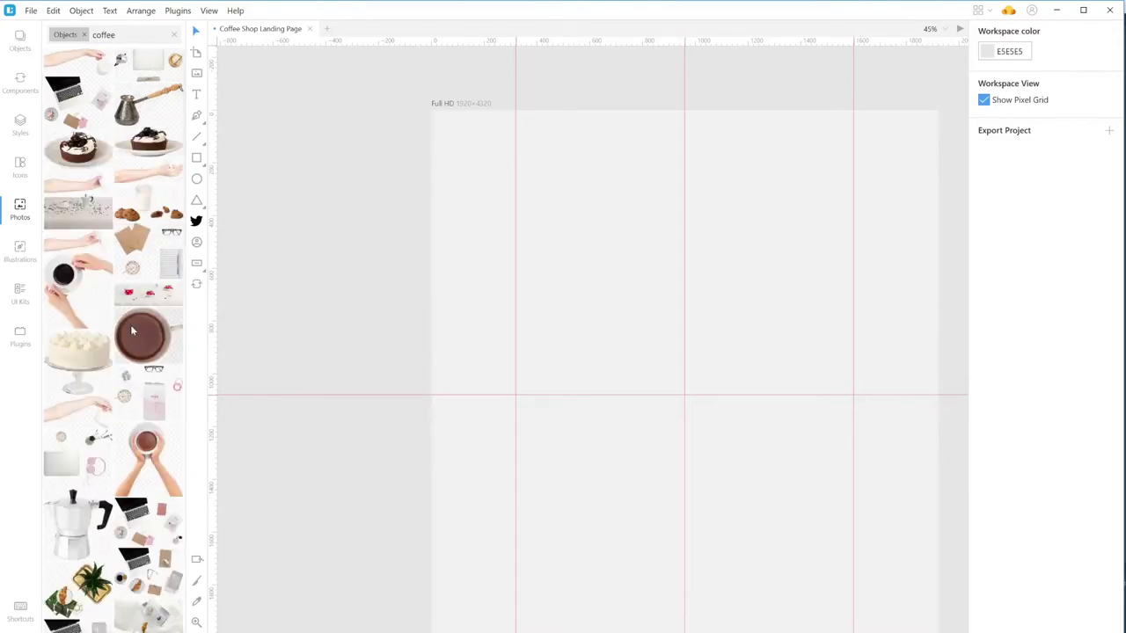
- Find the glass jar of coffee beans and place it right of the centre guide in the first section, at about X 1230, Y 429
scroll(74, 263, down, 5)
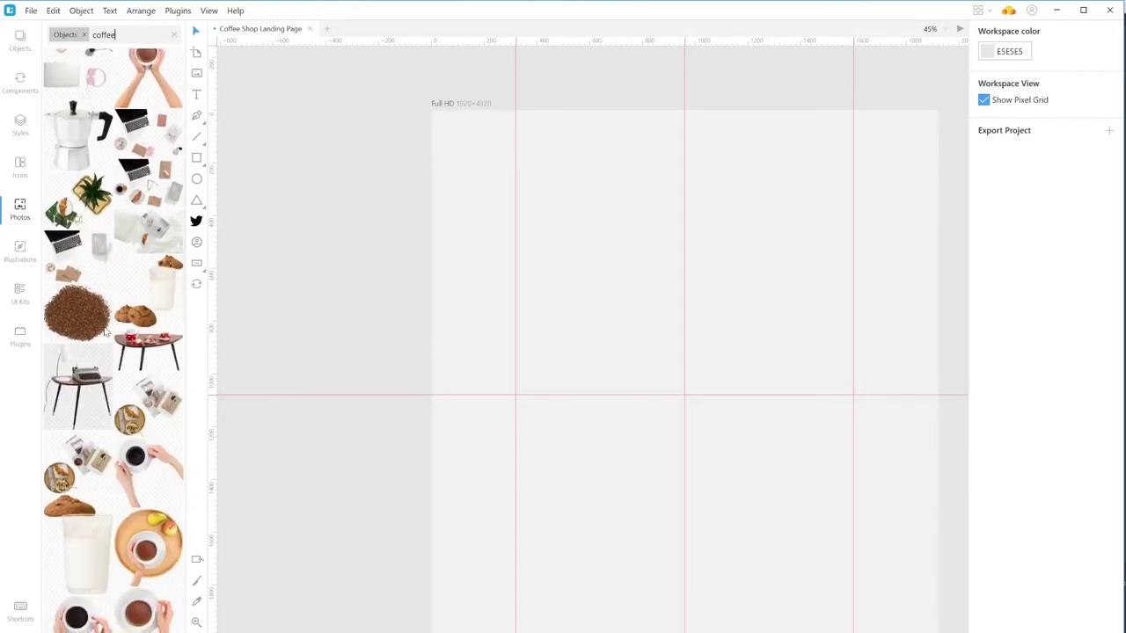
scroll(92, 185, down, 15)
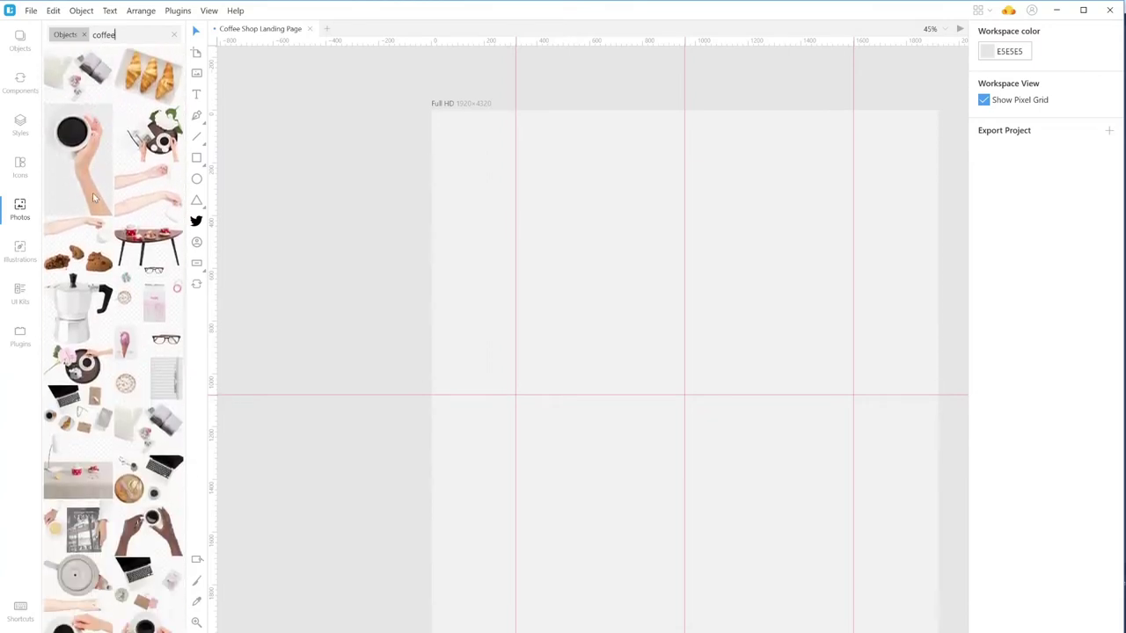
scroll(94, 198, down, 15)
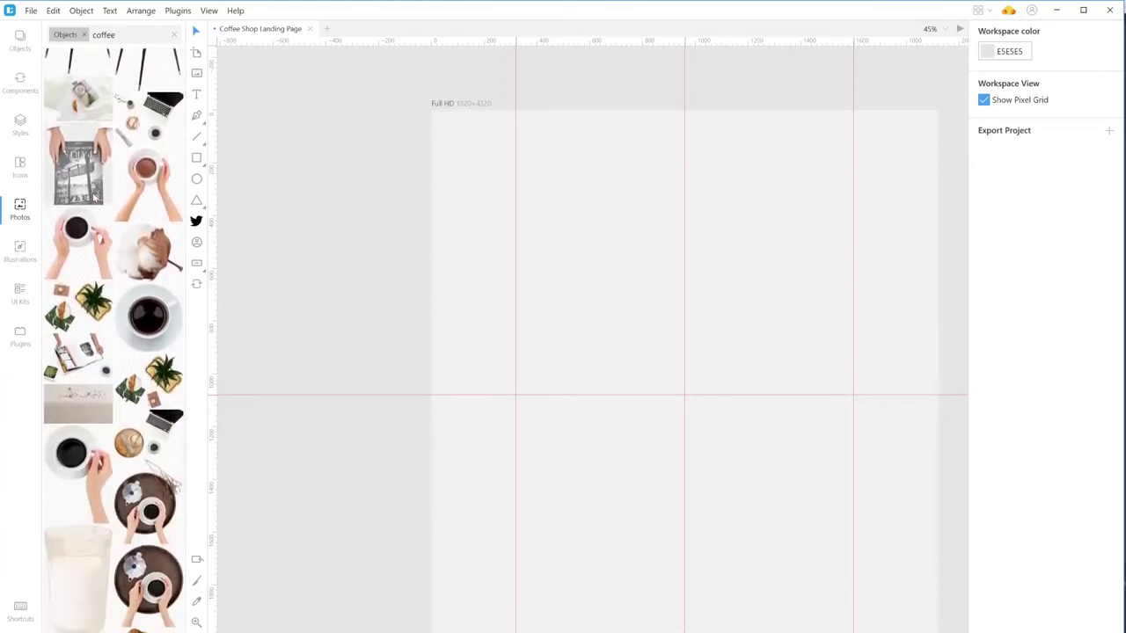
scroll(94, 198, down, 10)
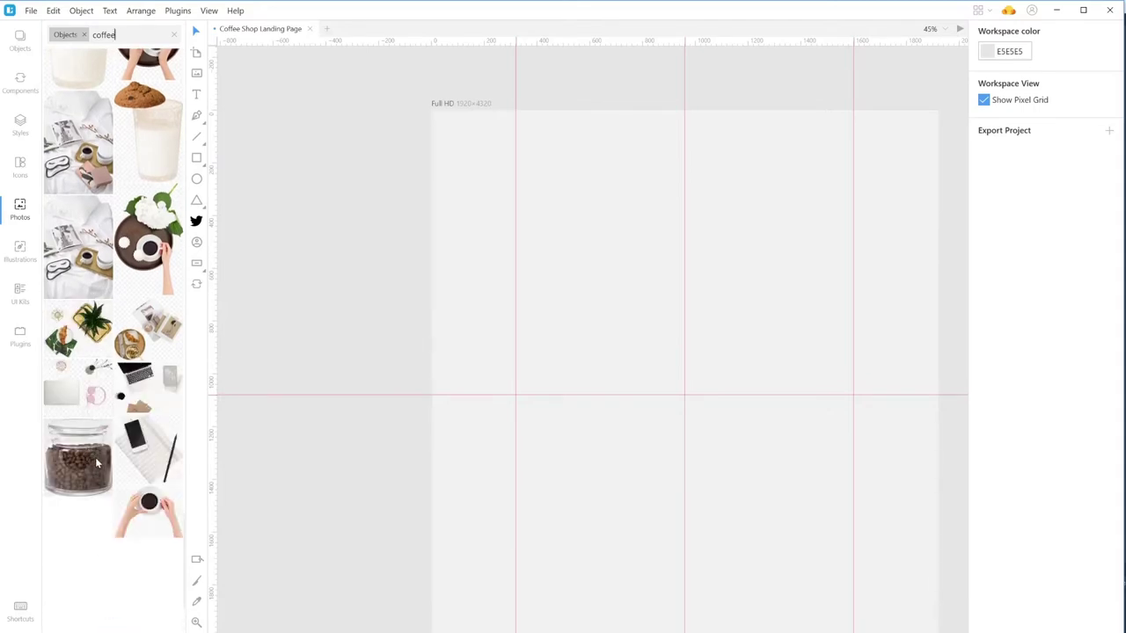
drag(97, 462, 756, 228)
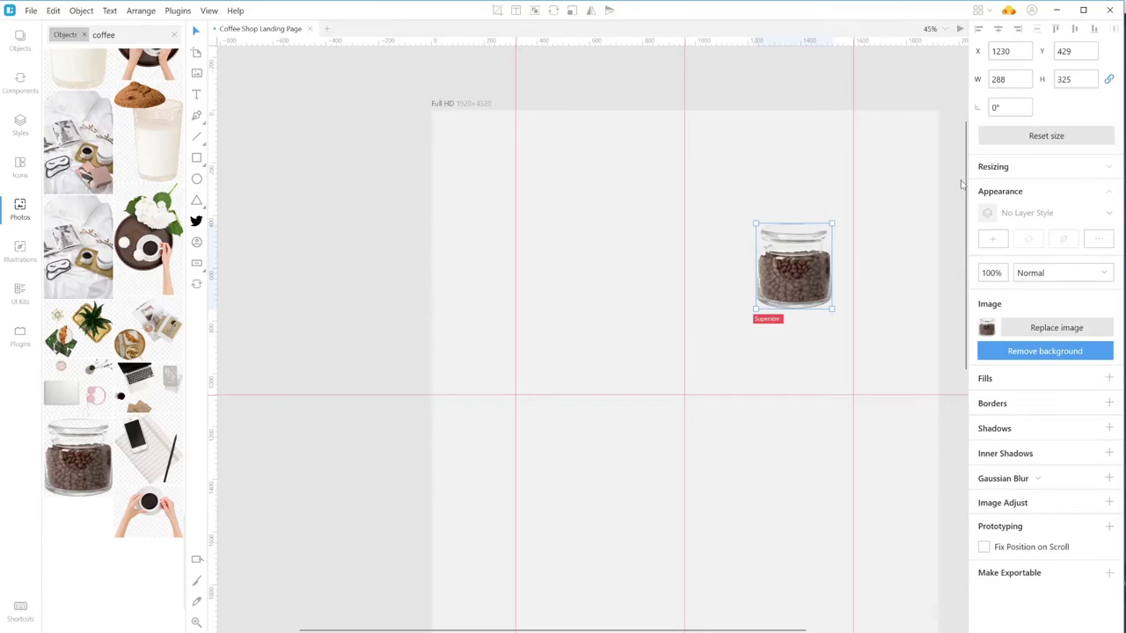
- Resize the coffee jar to 500 wide in proportion and move it against the right-hand content guide, at X 1100, about Y 317
click(1003, 80)
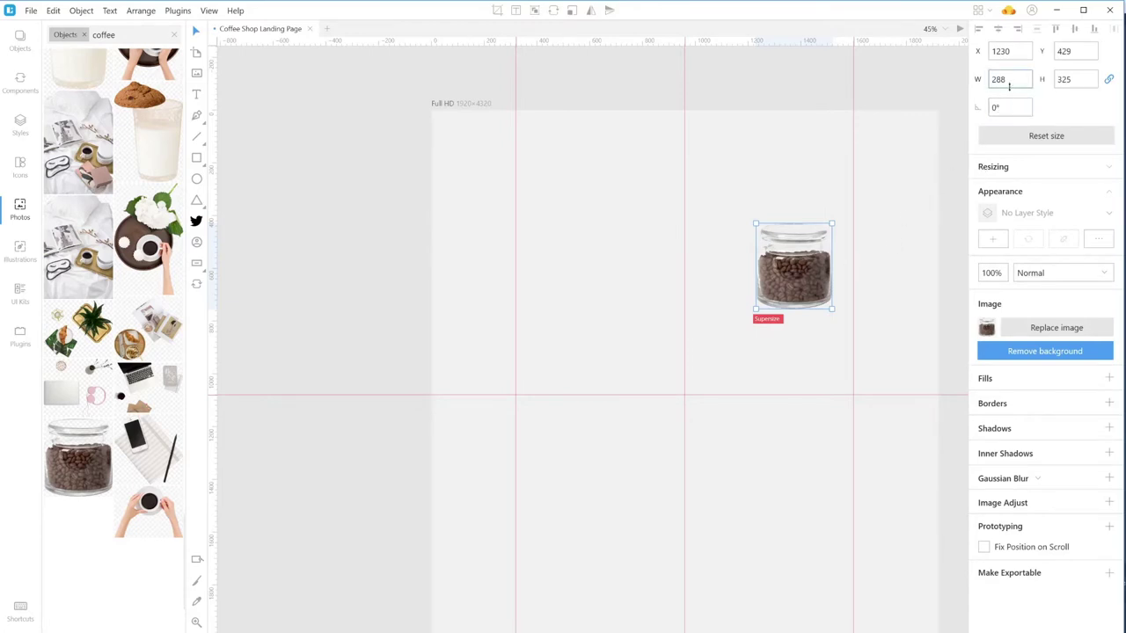
text(500)
key(Return)
drag(793, 324, 757, 299)
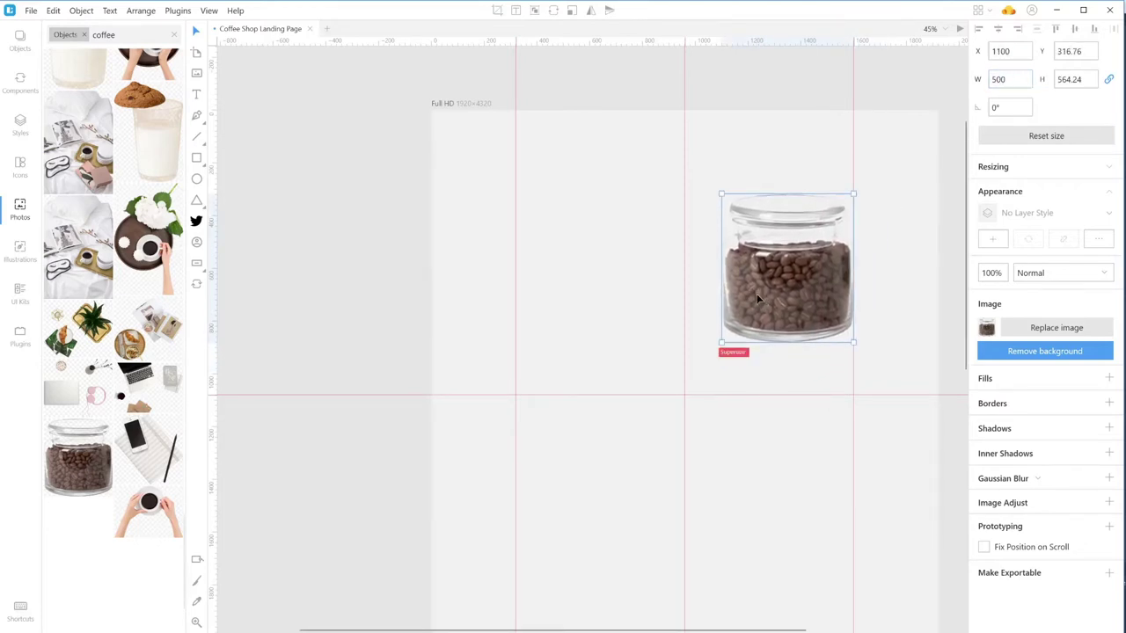
click(594, 294)
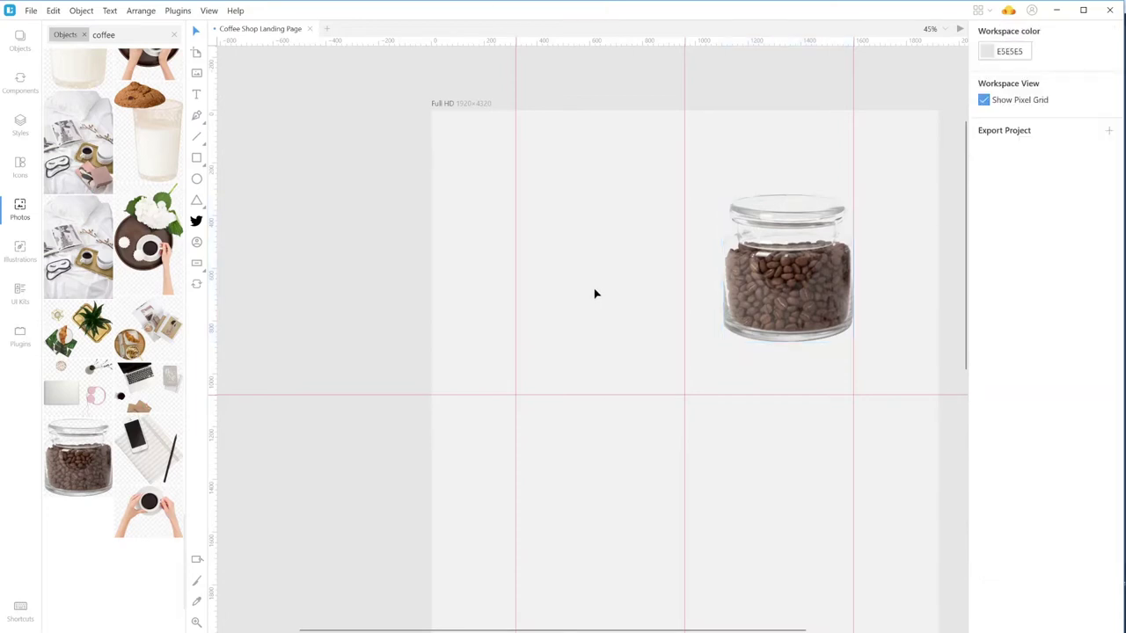
- Draw a full-width rectangle filling the second section between the horizontal guides, 1920 × 1080 at X 0, Y 1080
scroll(614, 325, down, 4)
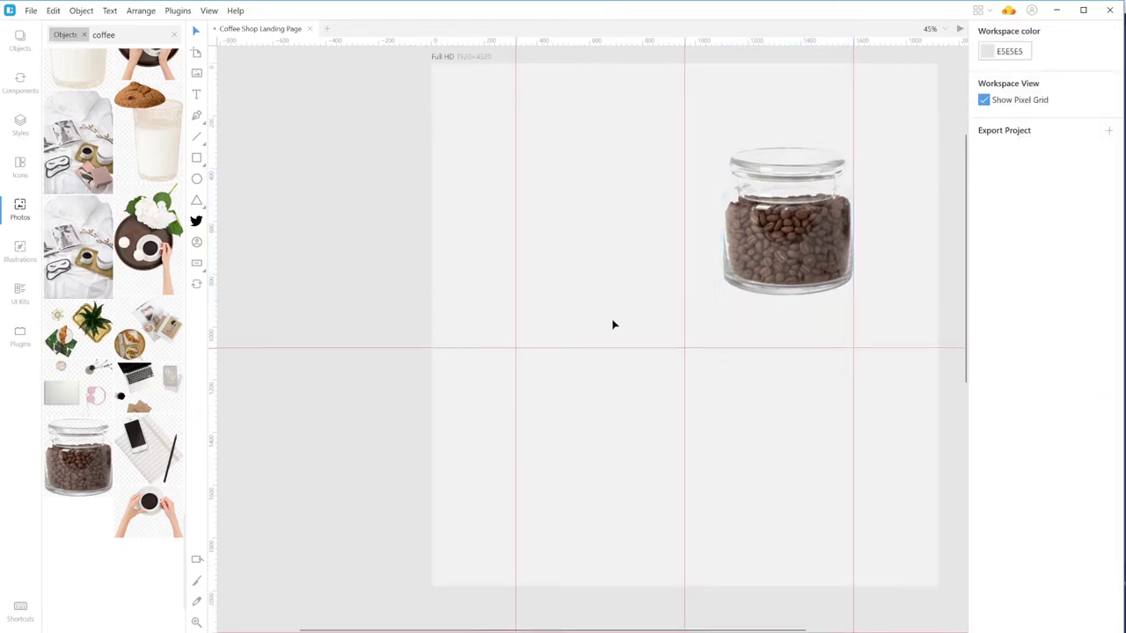
scroll(613, 325, down, 1)
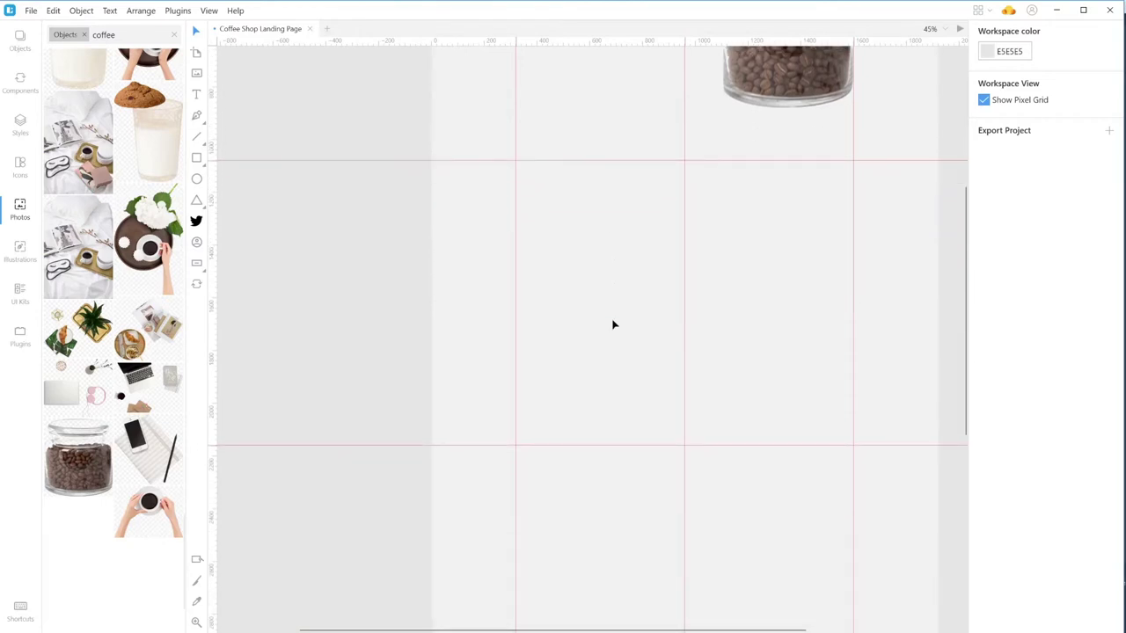
scroll(613, 325, up, 2)
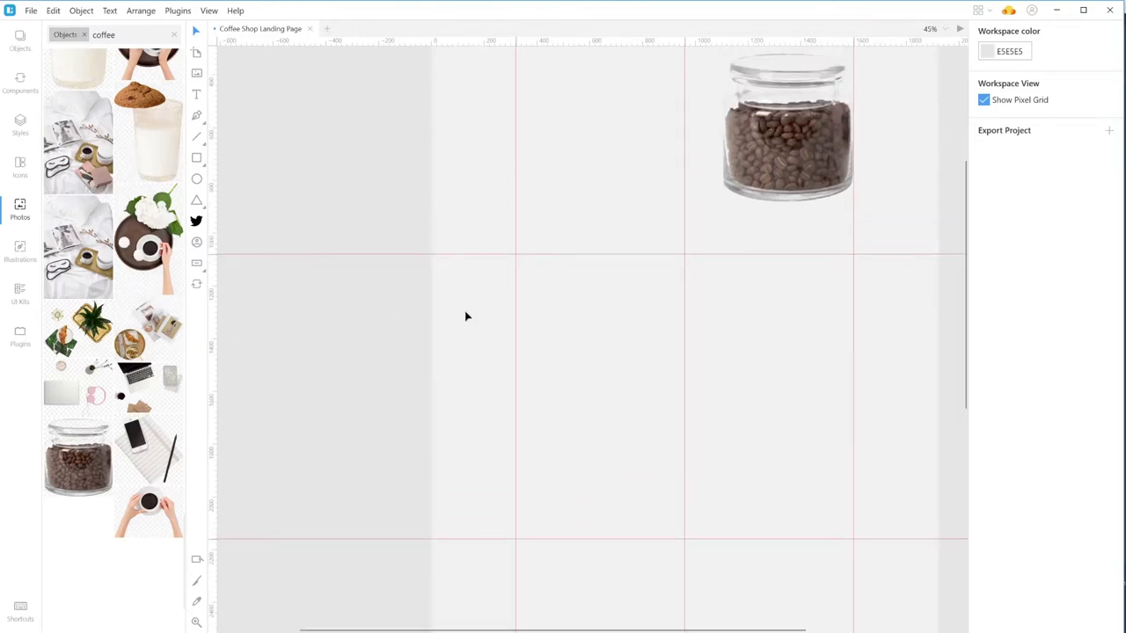
scroll(783, 364, down, 1)
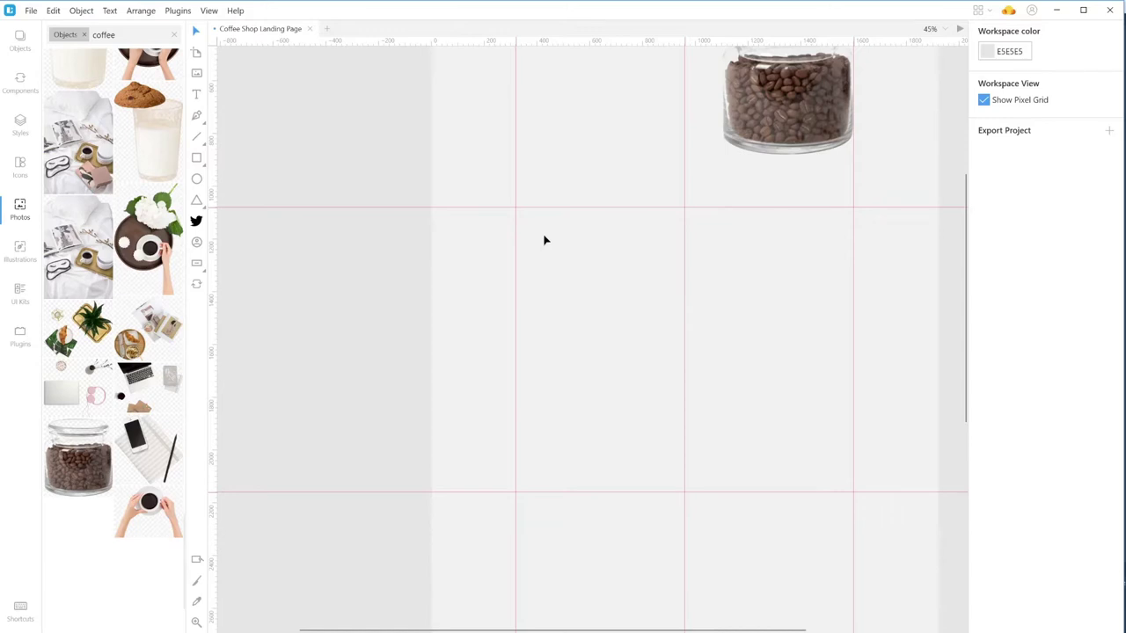
click(196, 157)
drag(432, 209, 938, 478)
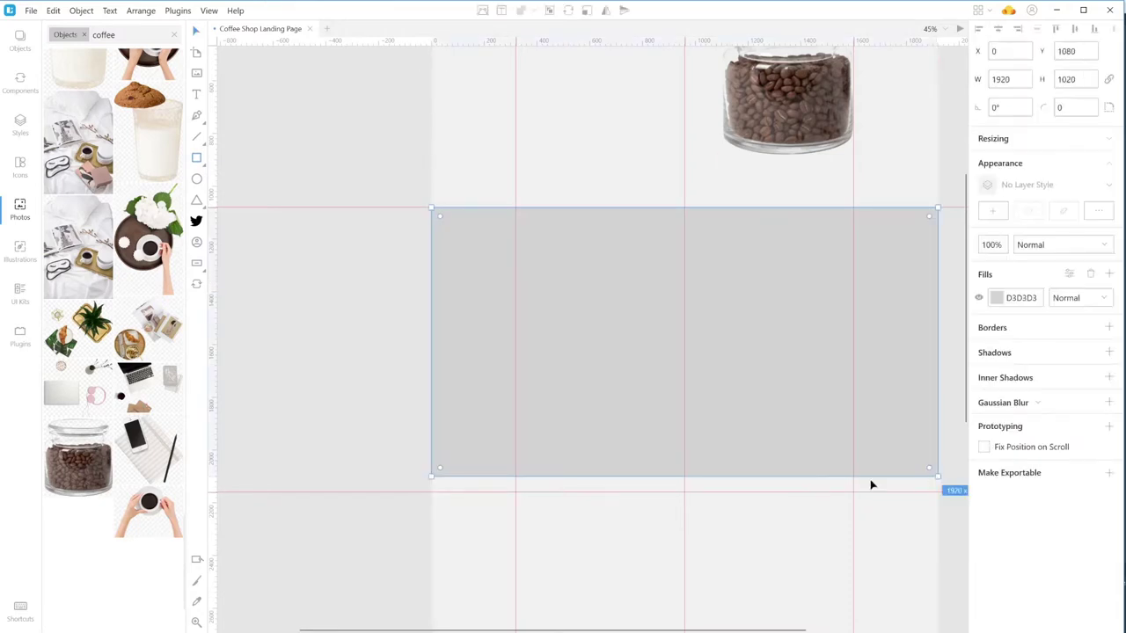
drag(817, 478, 820, 491)
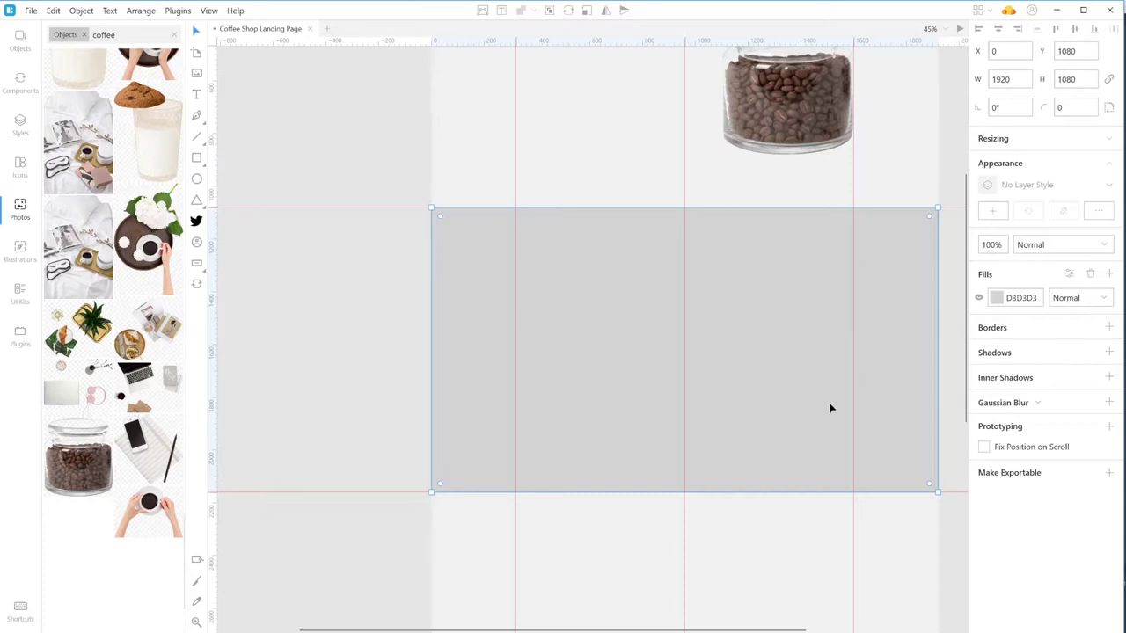
- Add a point at the centre of the rectangle's bottom edge and pull it straight down to about Y 2358.5
double_click(722, 438)
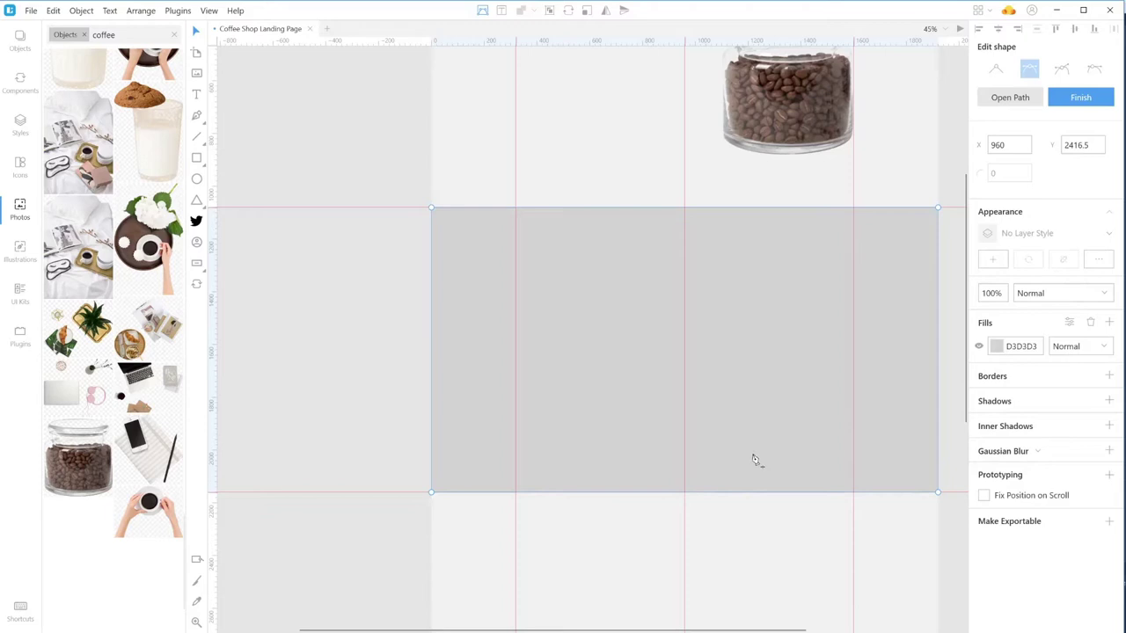
click(713, 495)
drag(710, 495, 686, 494)
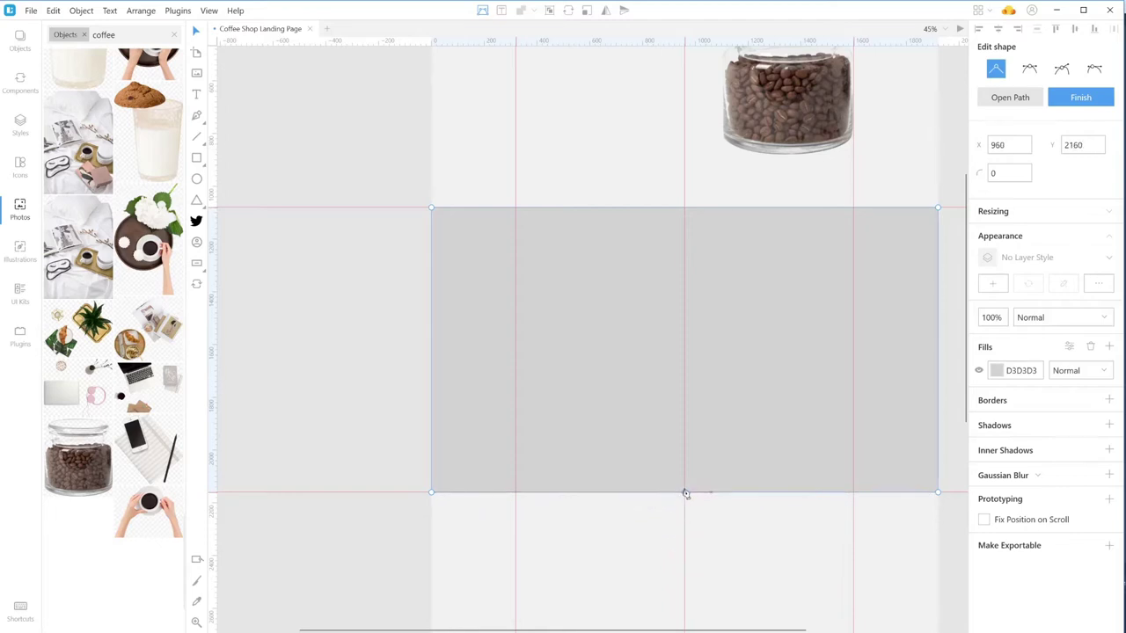
click(685, 494)
drag(687, 498, 687, 546)
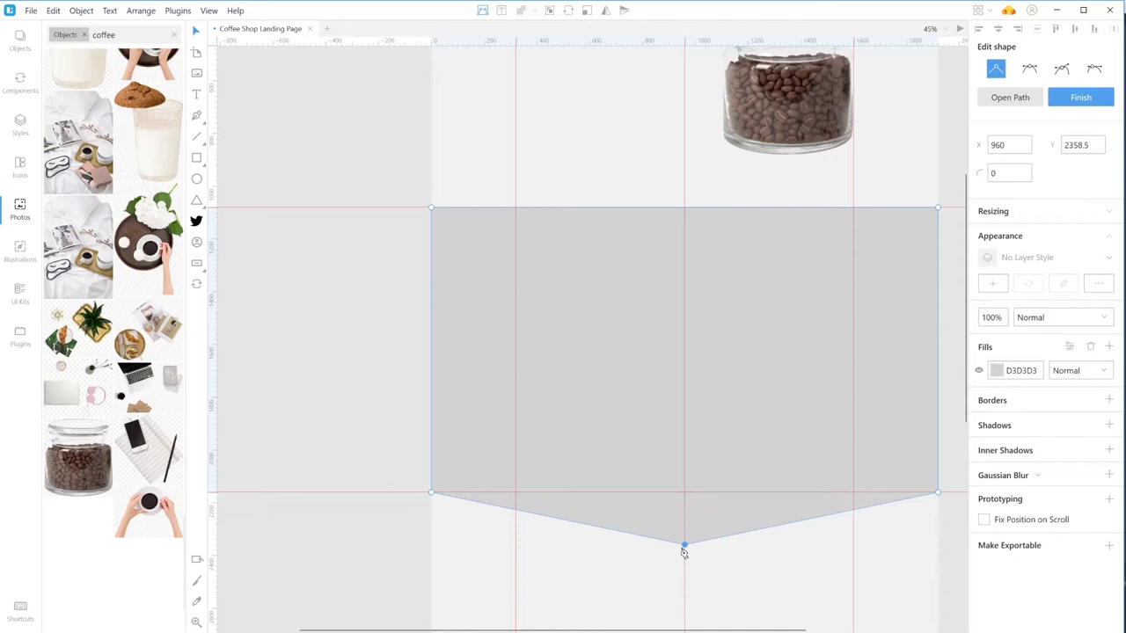
- Turn the new bottom point into a mirrored curve and extend its handles to the outer content guides
click(1029, 69)
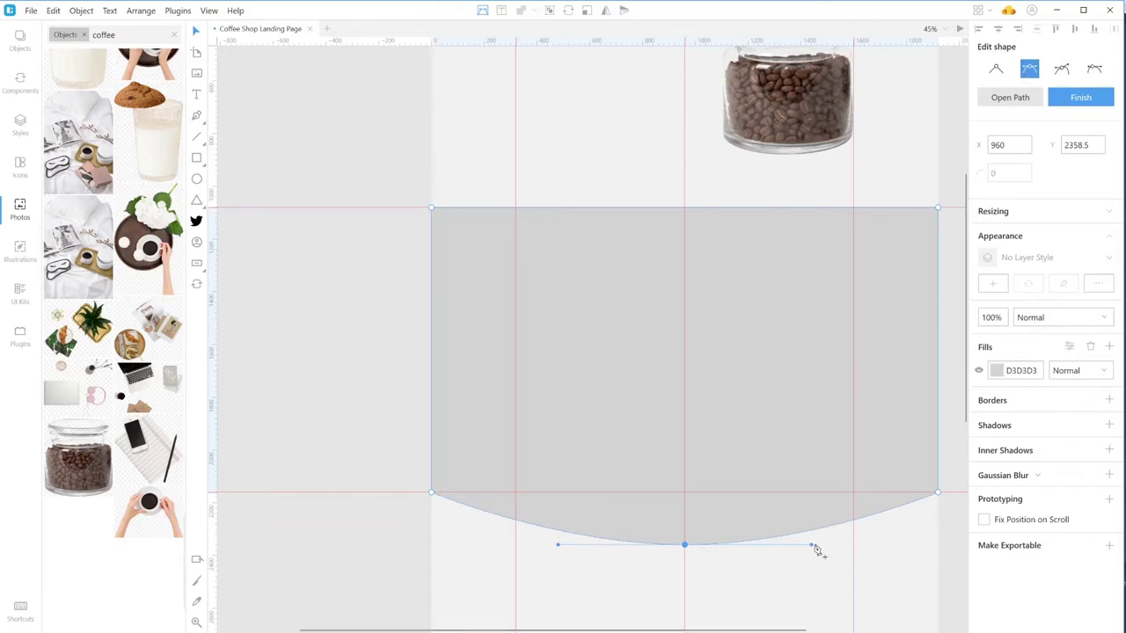
drag(811, 545, 854, 546)
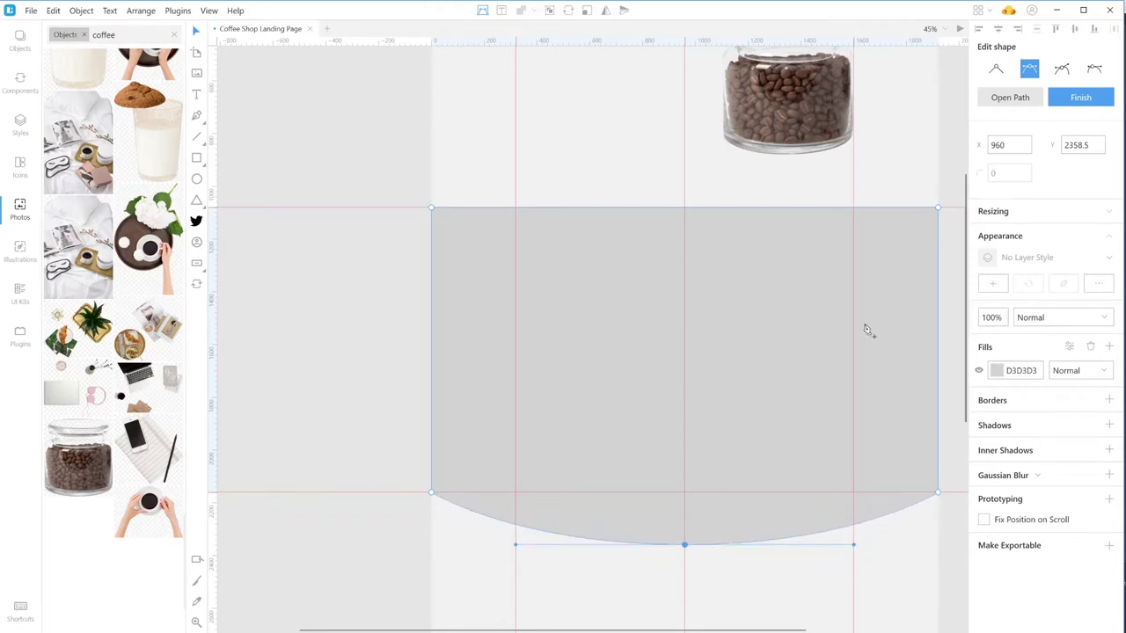
key(Escape)
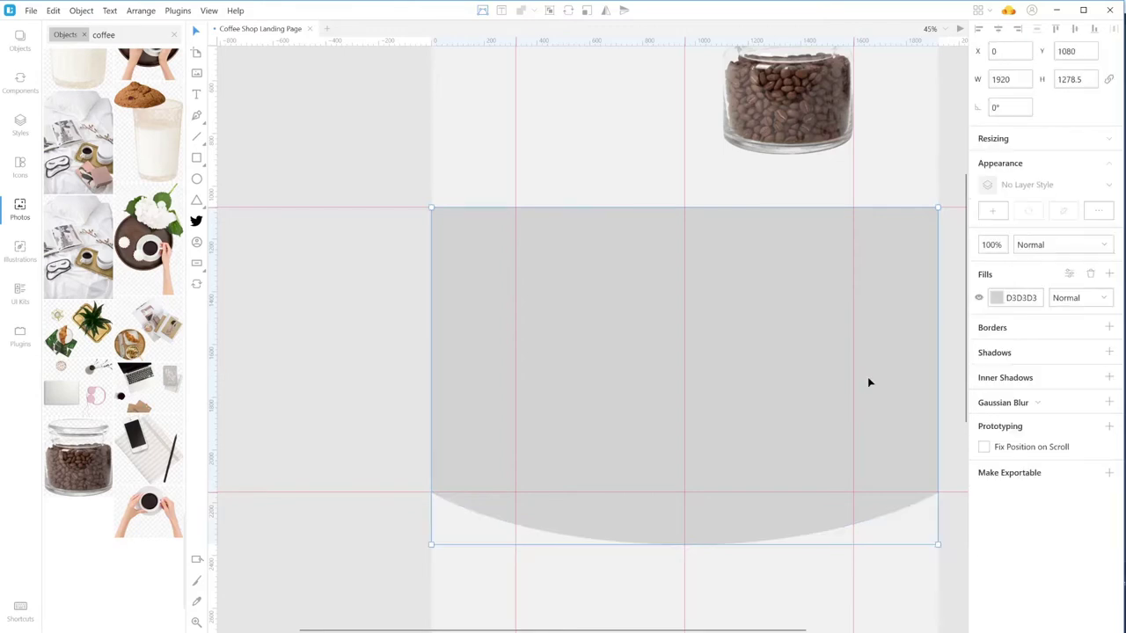
- Give the curved shape a linear gradient running vertically along the centre guide from its top edge to its bottom edge
scroll(850, 426, down, 2)
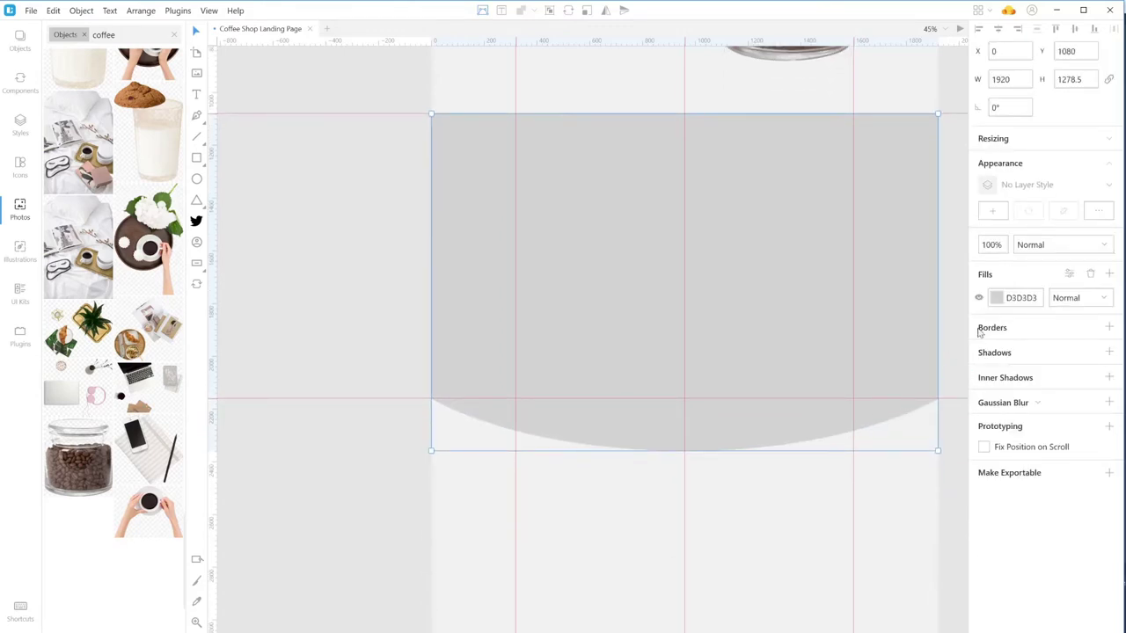
scroll(850, 395, up, 8)
scroll(852, 396, down, 7)
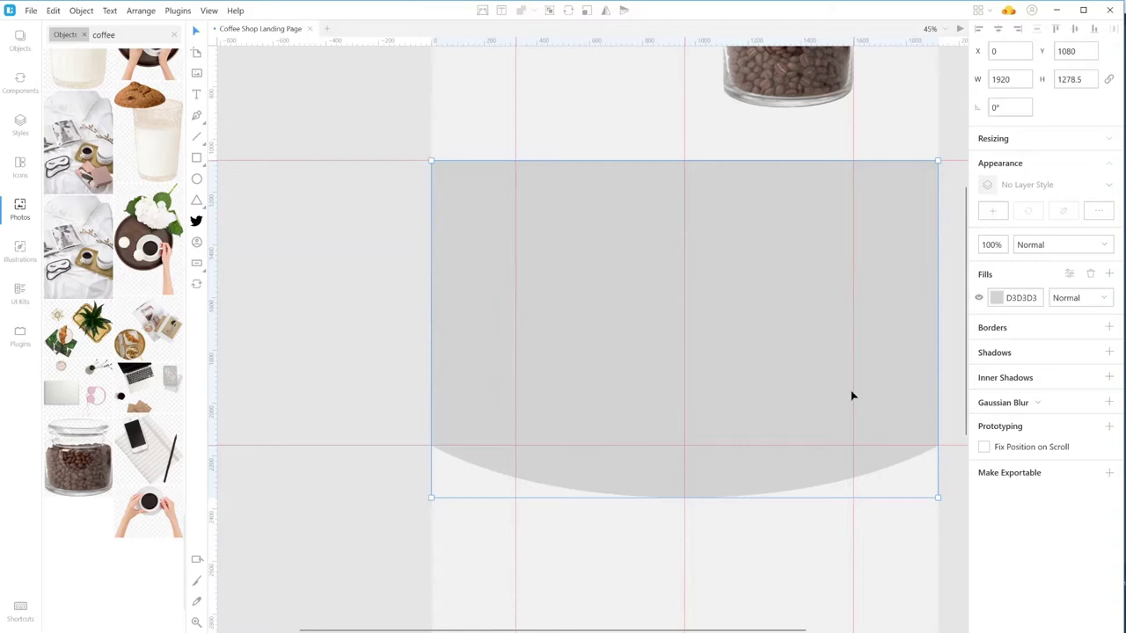
click(996, 297)
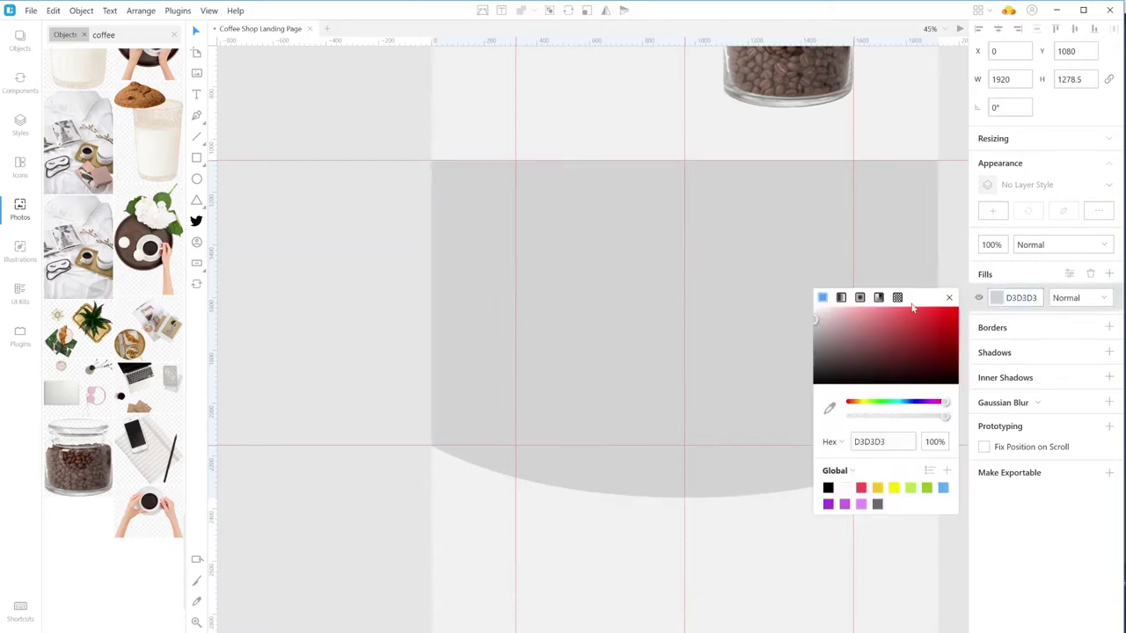
click(841, 299)
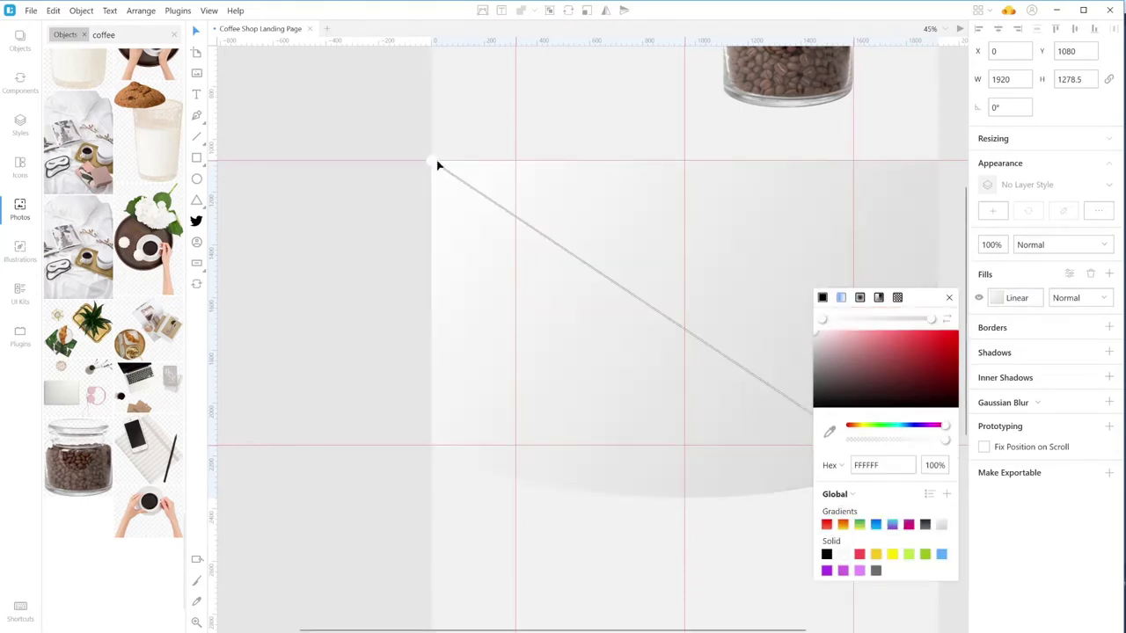
drag(438, 166, 685, 161)
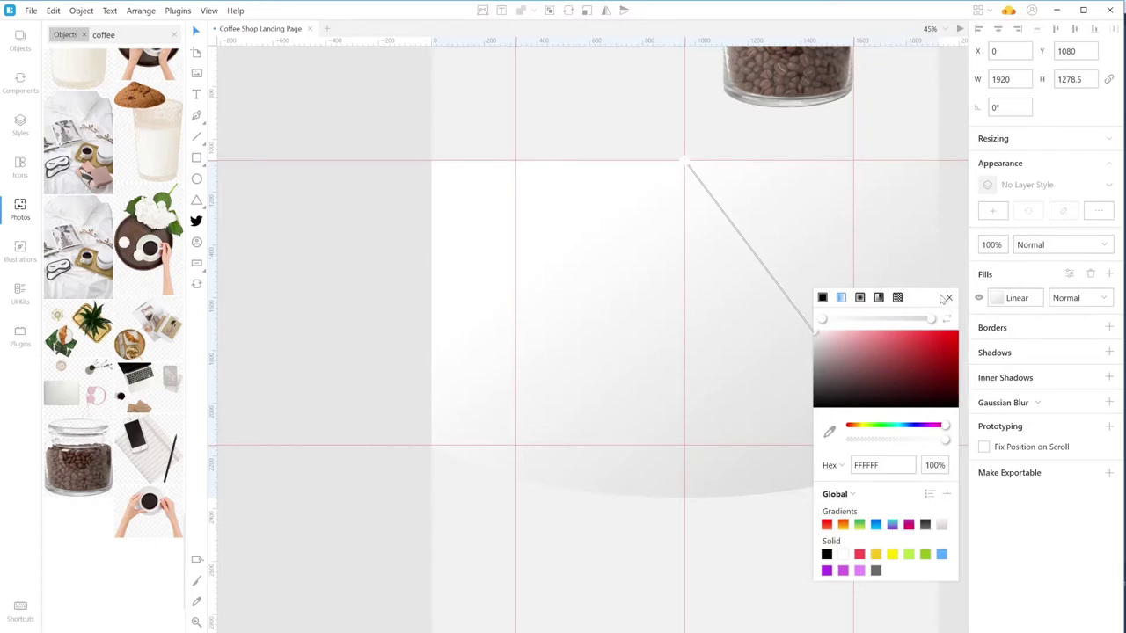
drag(930, 304, 929, 127)
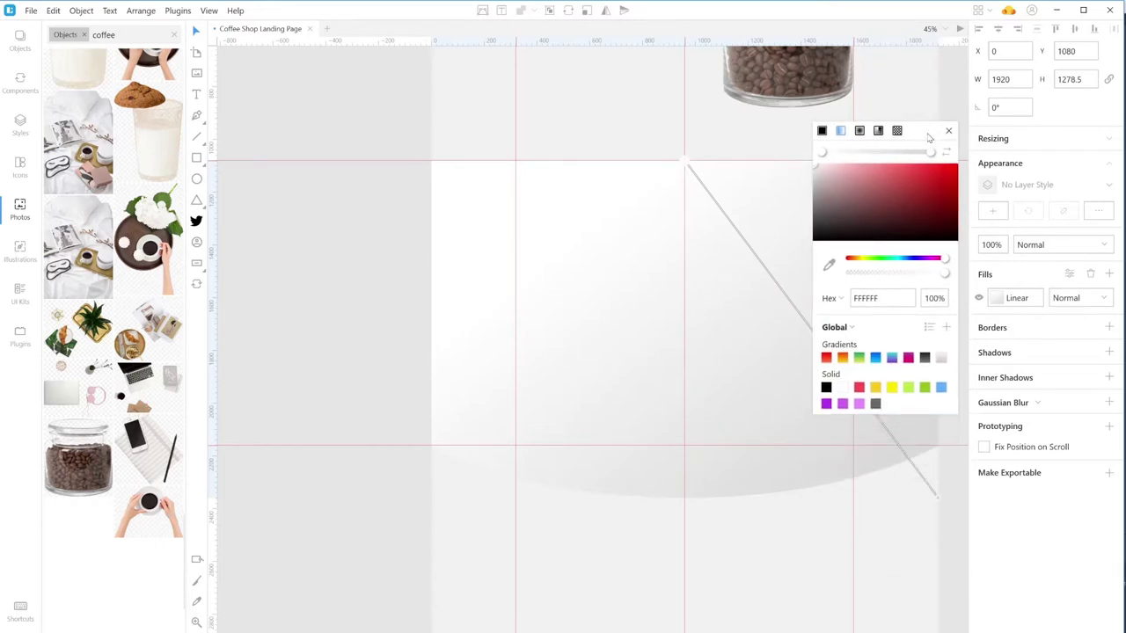
click(937, 504)
drag(937, 503, 685, 498)
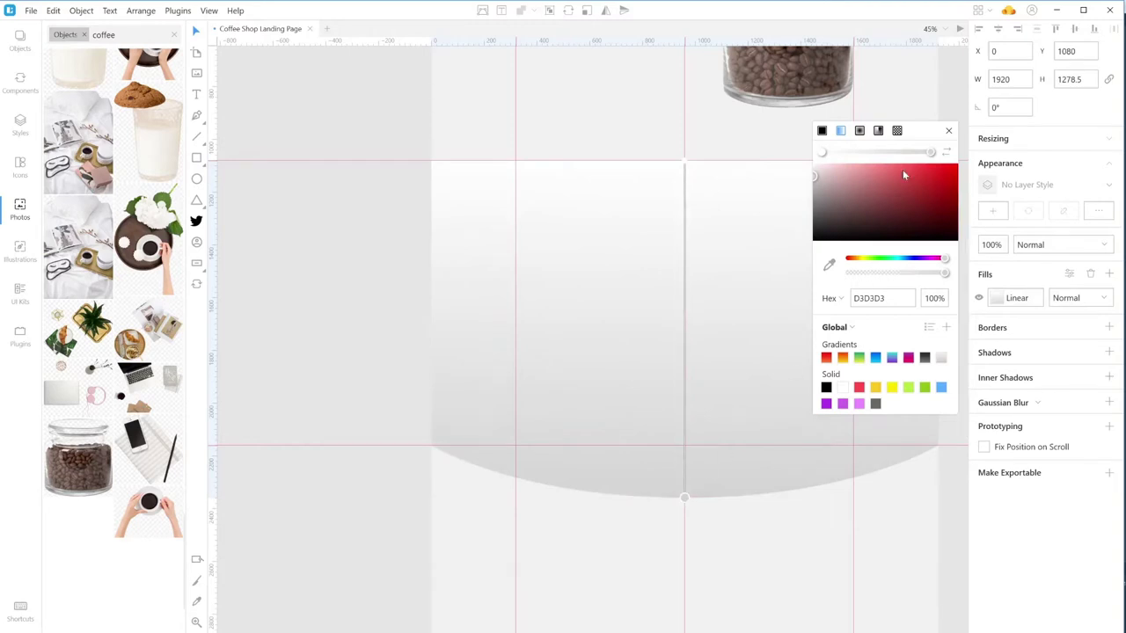
- Sample the artboard's F1F1F1 for the gradient's top stop and tint the bottom stop a pale pink
click(821, 153)
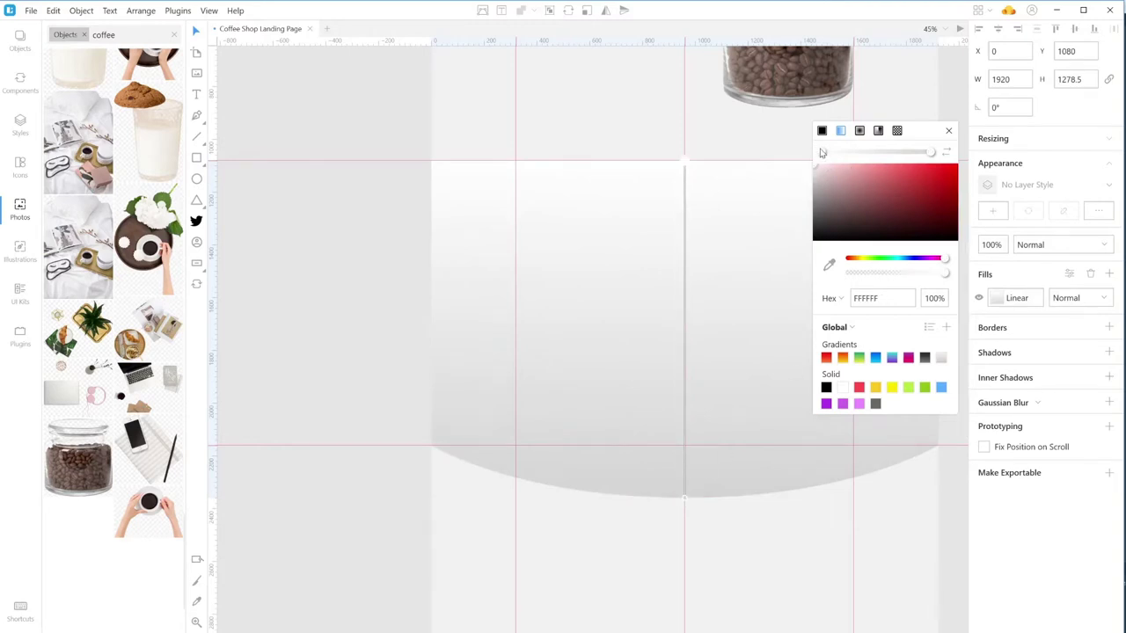
click(829, 267)
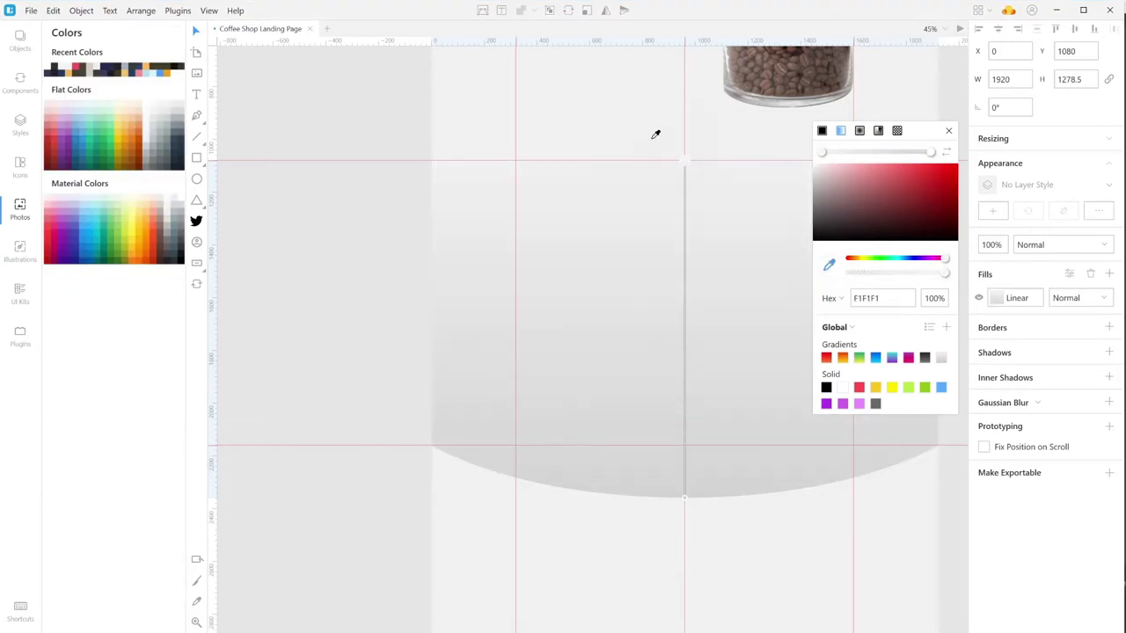
click(655, 129)
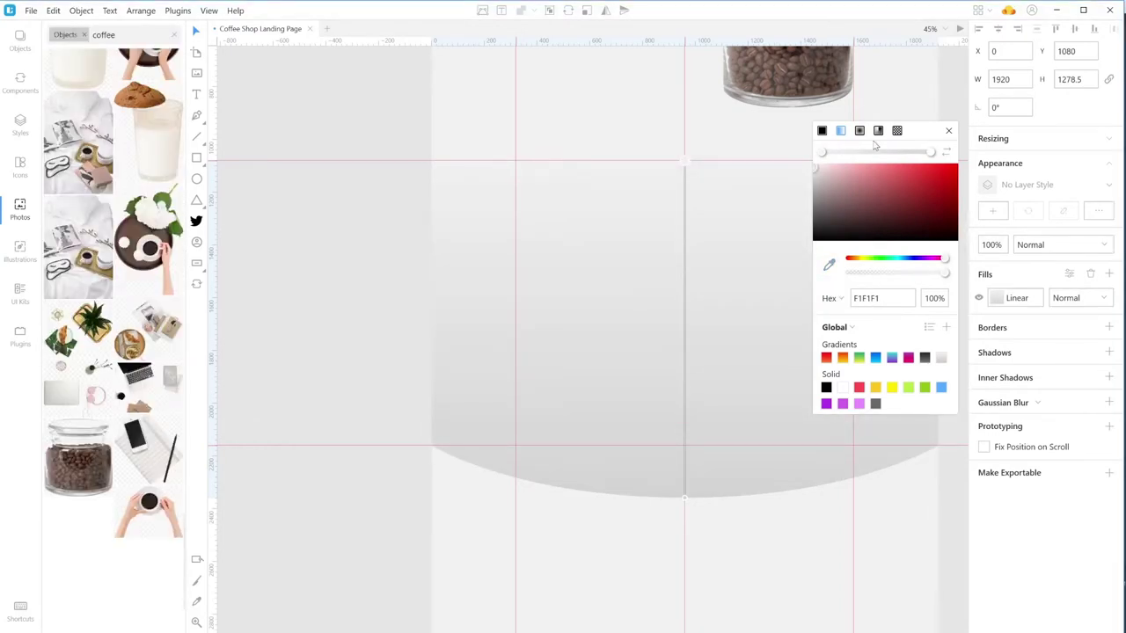
click(932, 154)
drag(815, 174, 824, 175)
click(949, 131)
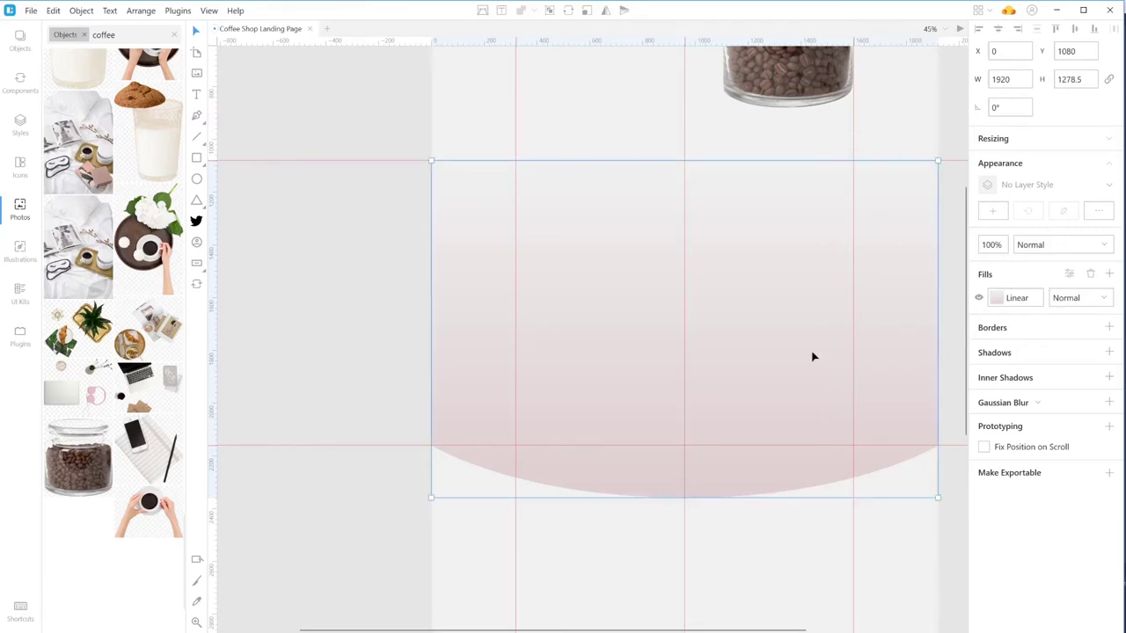
- Duplicate the curved gradient shape to the artboard's bottom edge at X 0, Y 3041.5, and flip the copy vertically
scroll(812, 355, up, 3)
scroll(812, 355, down, 3)
scroll(812, 356, down, 2)
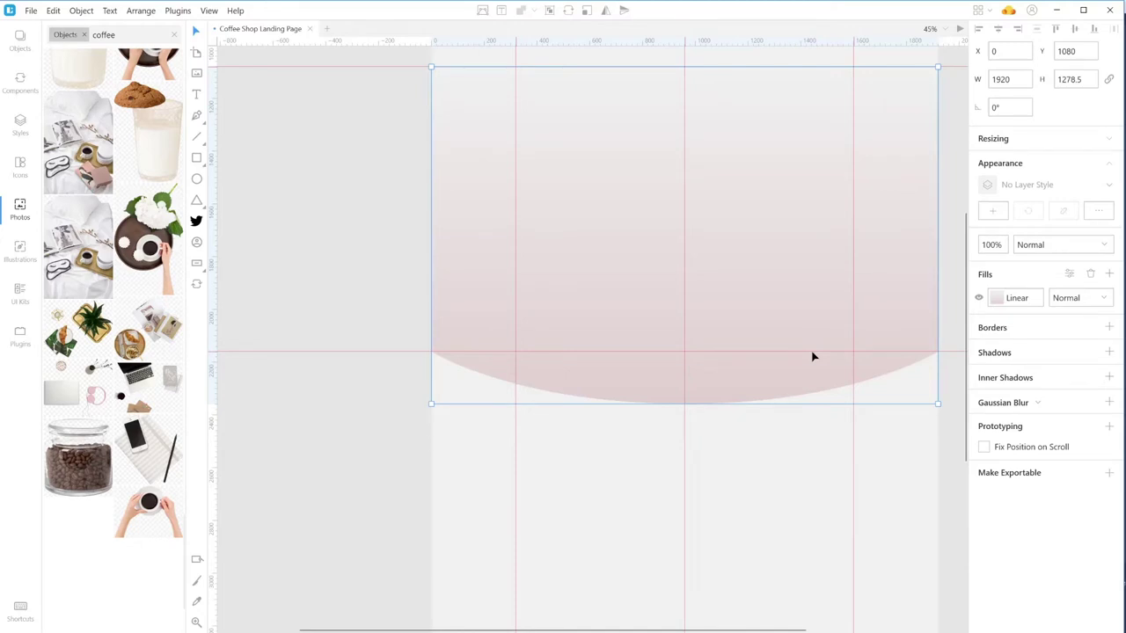
scroll(812, 356, down, 3)
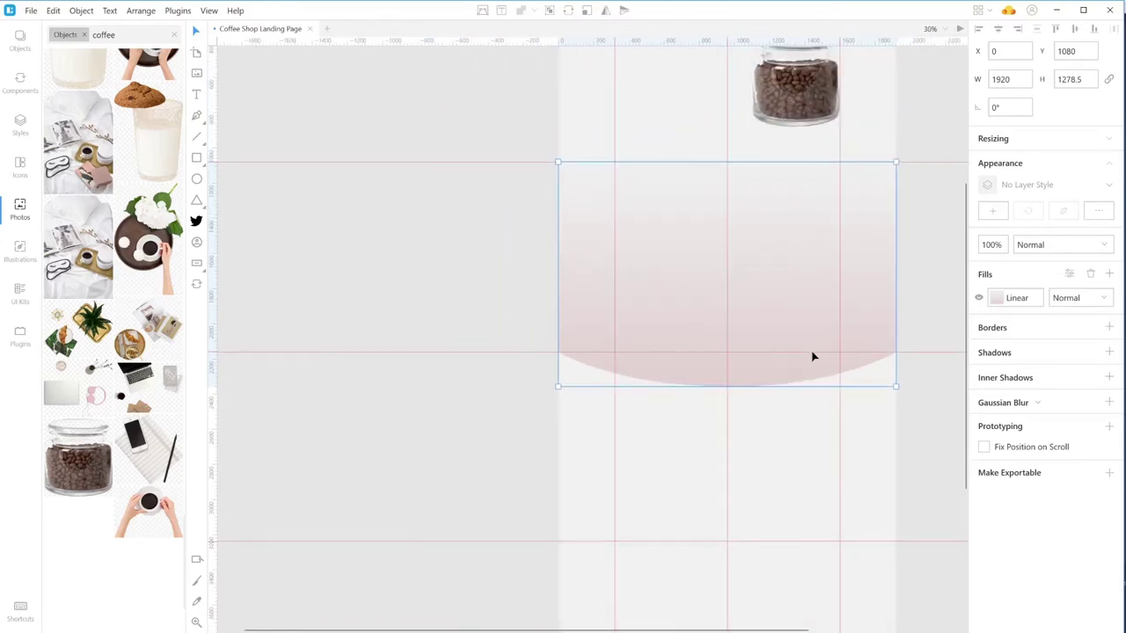
scroll(812, 355, down, 8)
scroll(812, 355, up, 7)
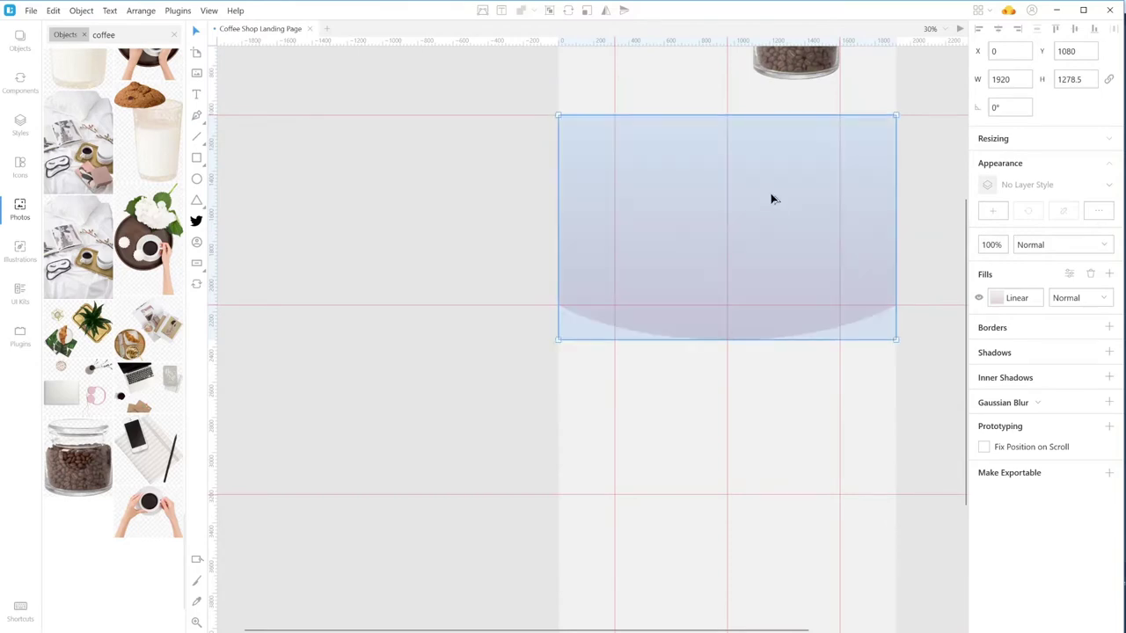
drag(771, 196, 773, 518)
scroll(771, 516, down, 3)
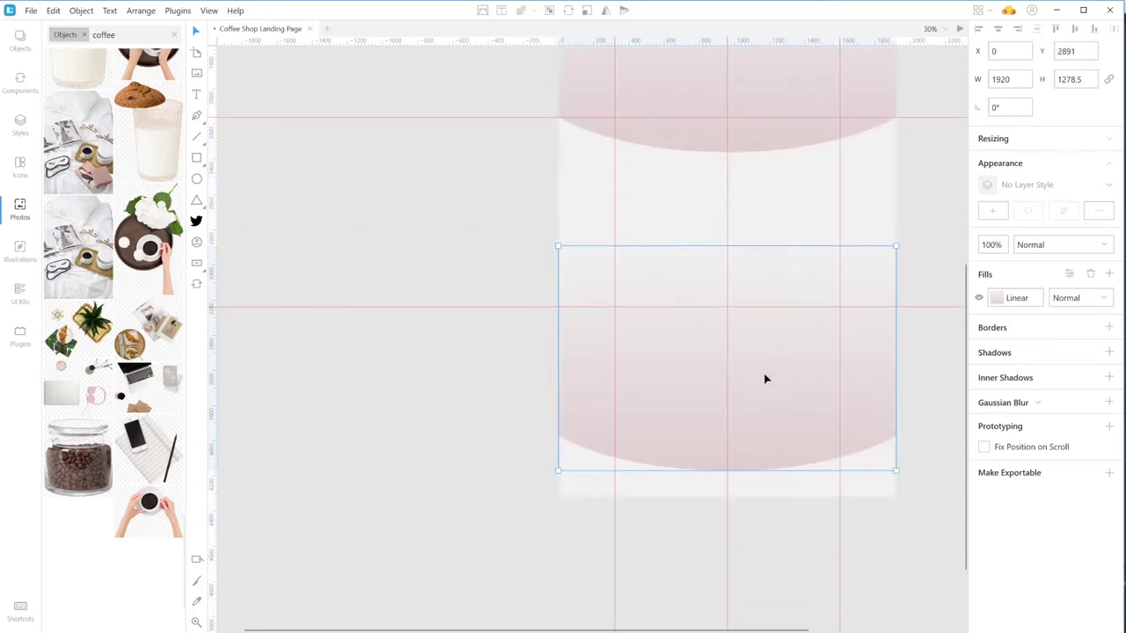
drag(764, 379, 768, 407)
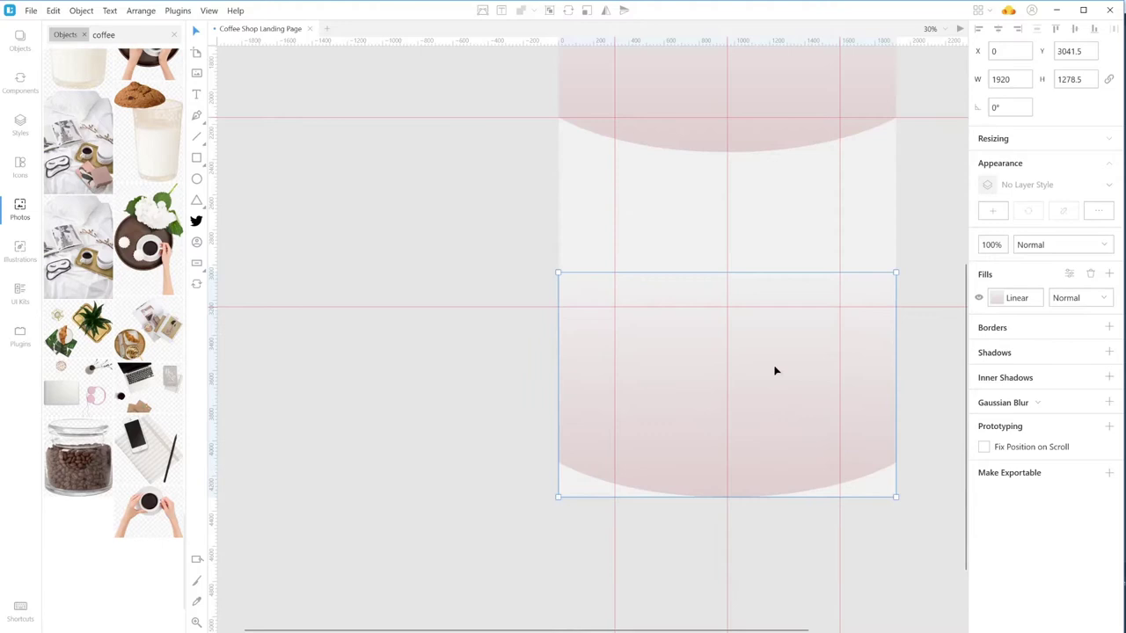
click(624, 10)
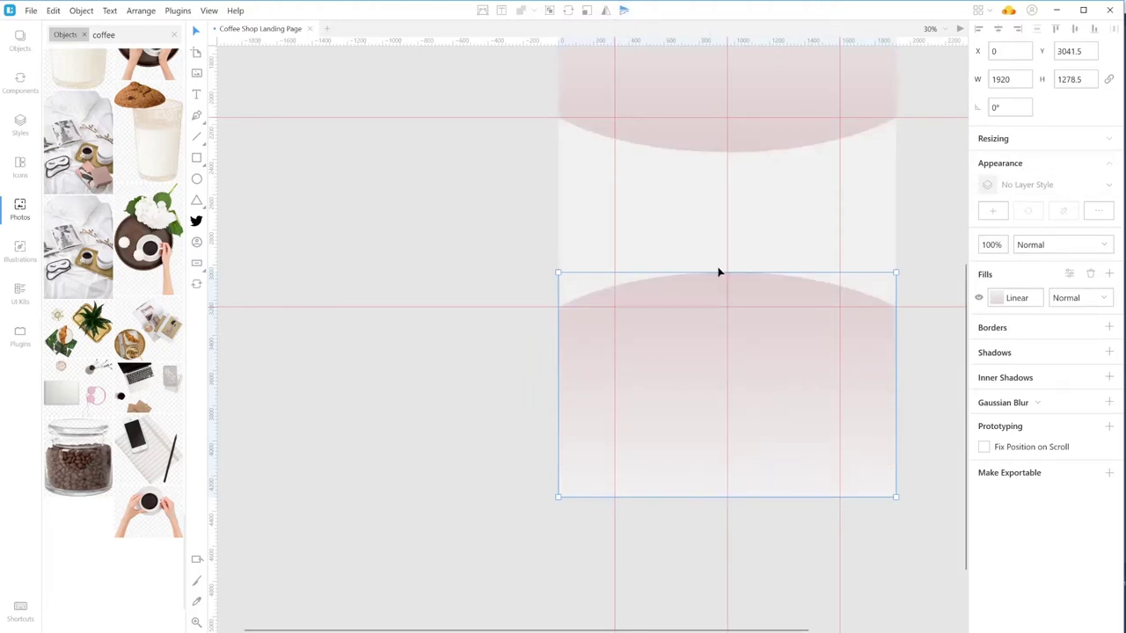
- Try to squash the flipped shape to about 185 high from its top edge, and undo the resize
drag(722, 272, 723, 272)
drag(722, 272, 723, 465)
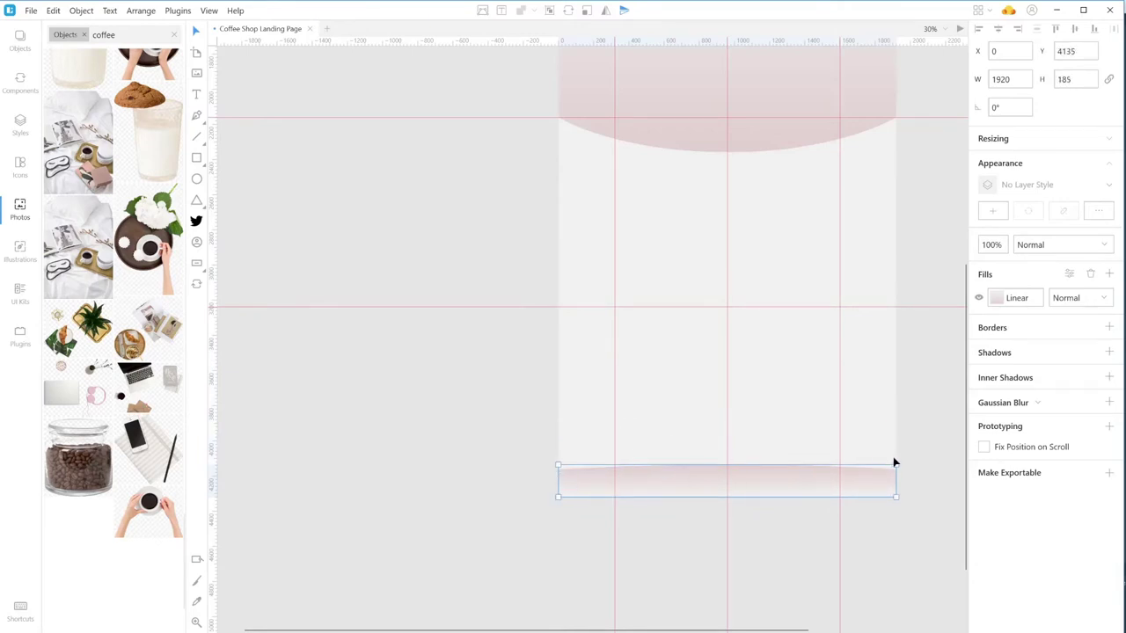
key(ctrl+z)
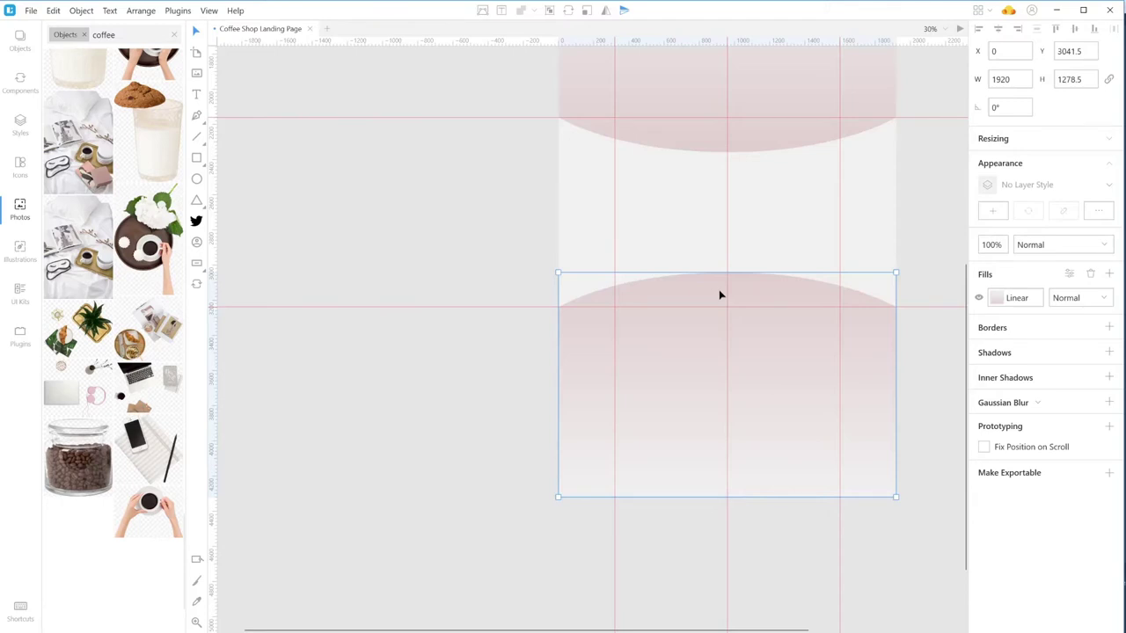
- Edit the flipped gradient shape by lowering its three upper curve points together, reducing the shape to about 567.5 high
double_click(717, 314)
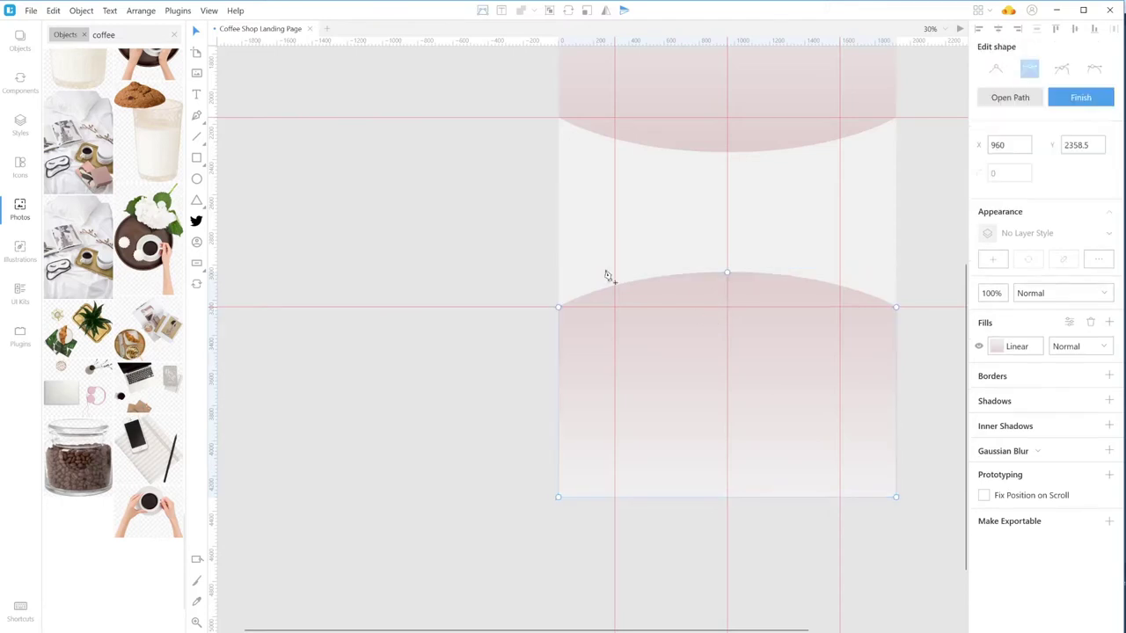
drag(542, 230, 921, 357)
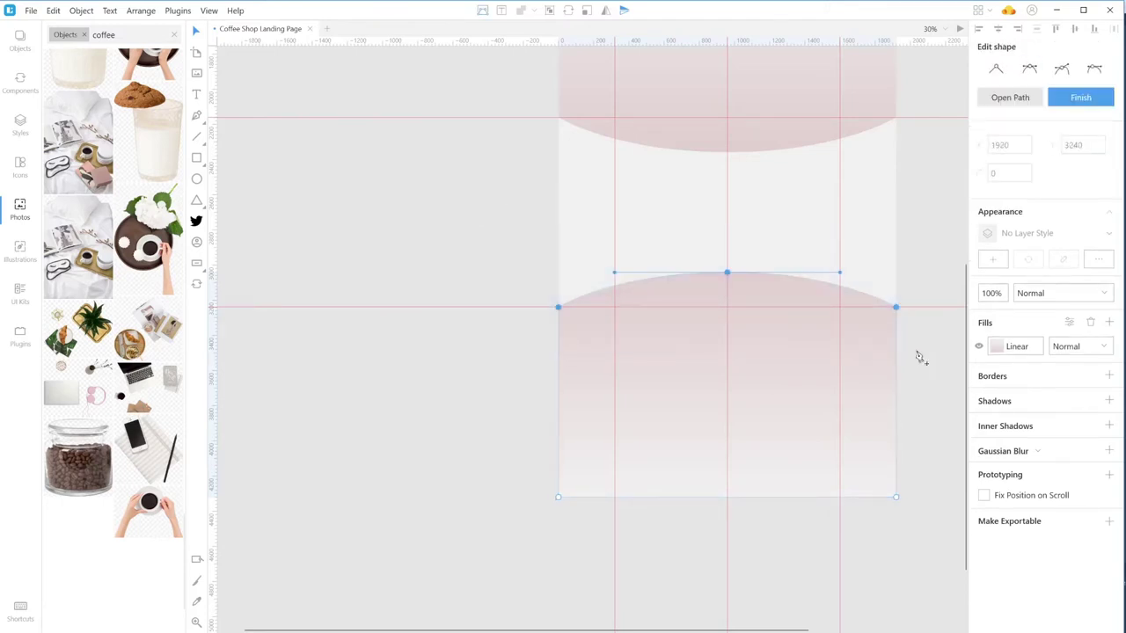
drag(898, 313, 895, 439)
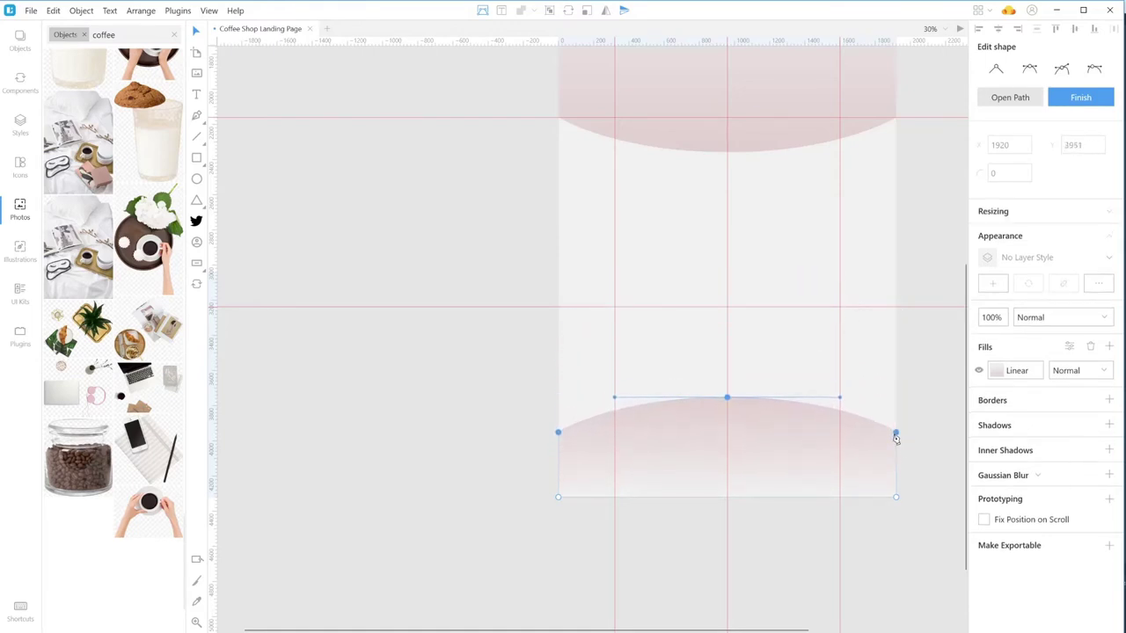
key(Escape)
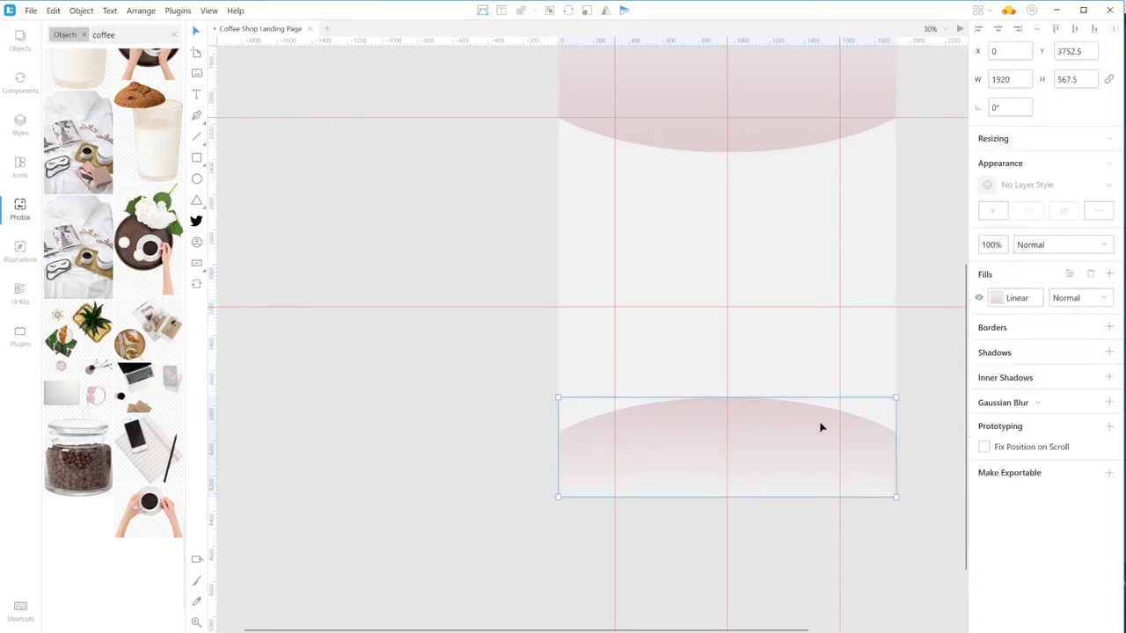
- Move the shortened curved shape down past the artboard's bottom edge to about Y 3930.5 and lock it
drag(784, 437, 774, 460)
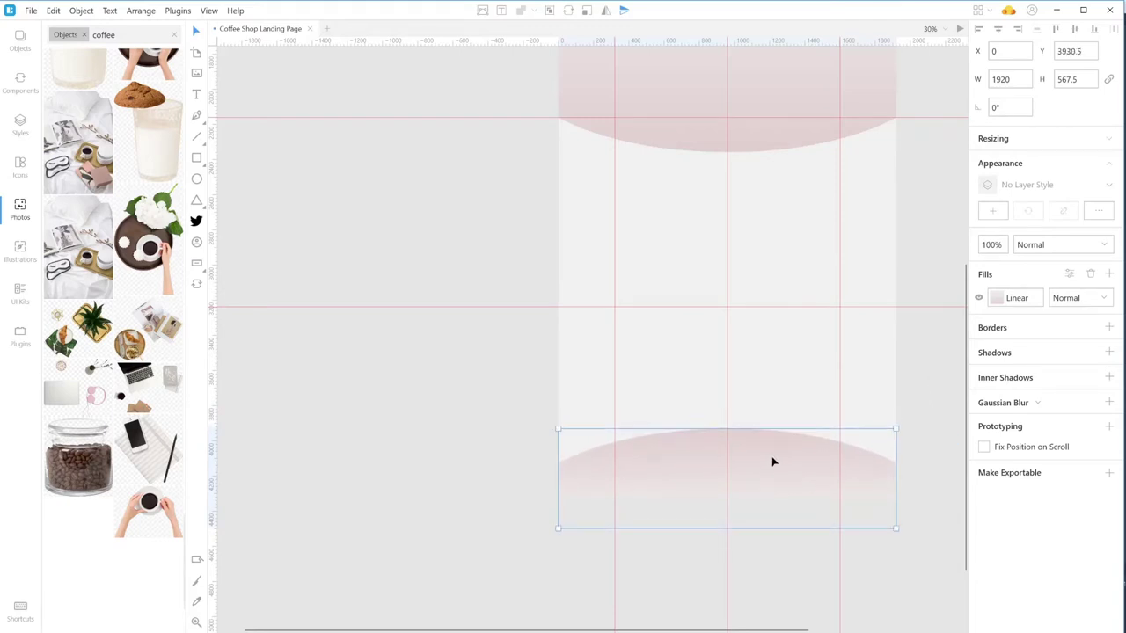
click(914, 328)
scroll(857, 261, up, 5)
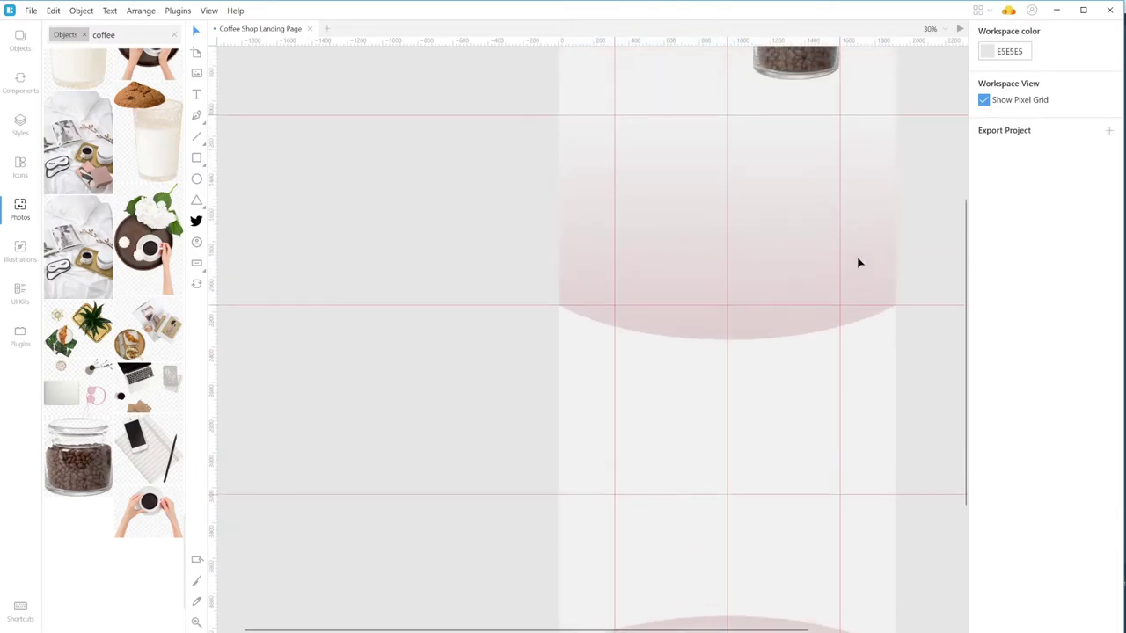
scroll(860, 262, up, 3)
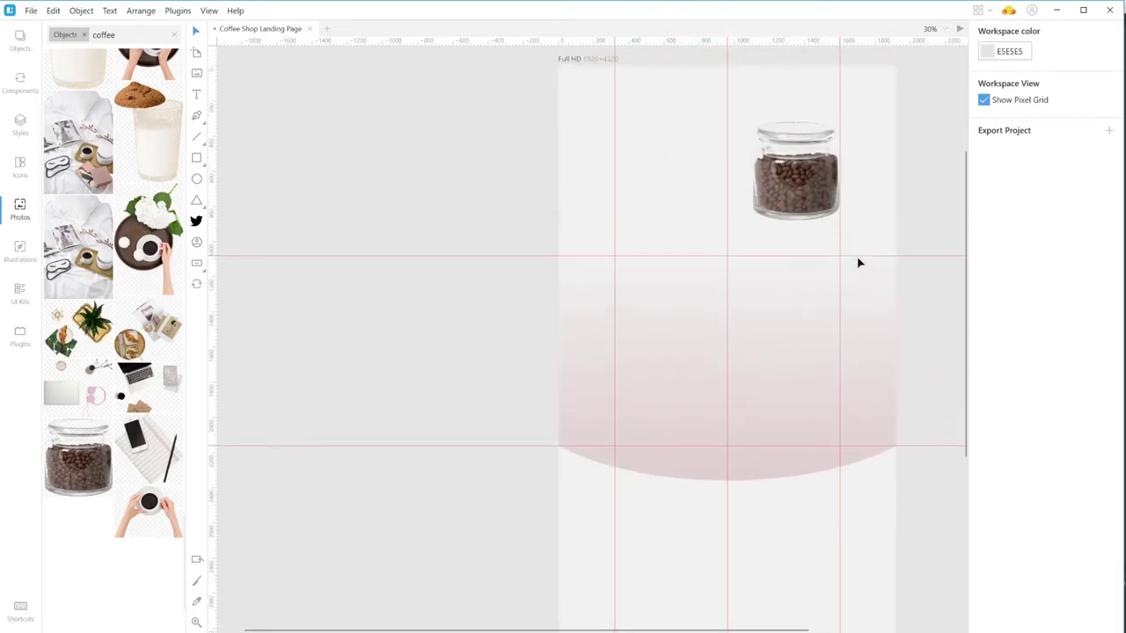
scroll(860, 262, up, 2)
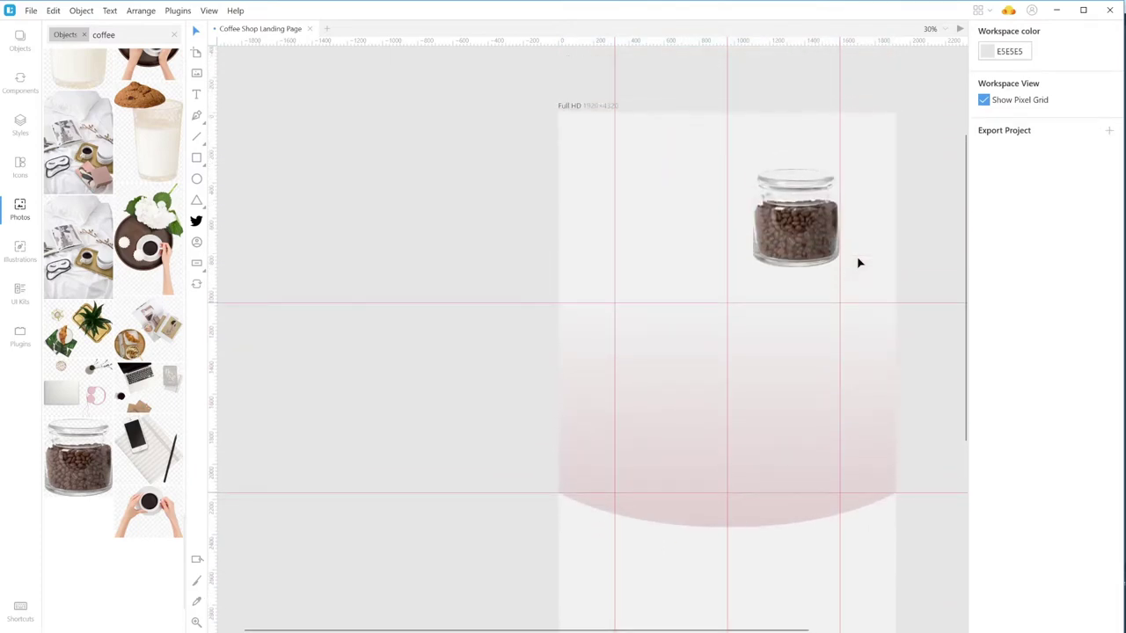
scroll(859, 262, down, 15)
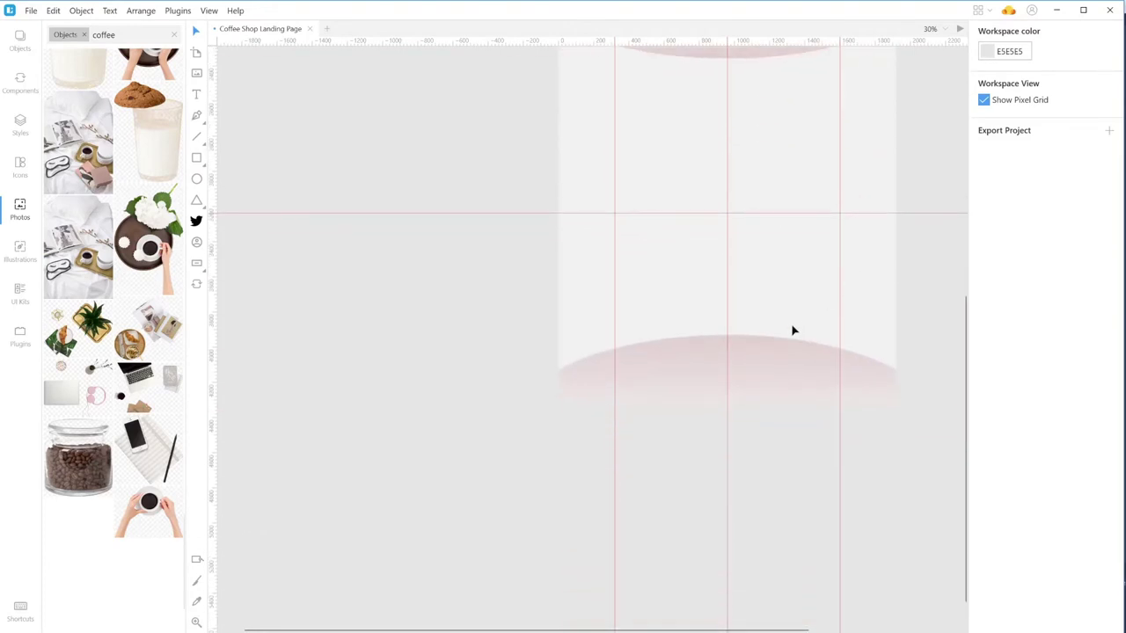
click(784, 359)
right_click(784, 359)
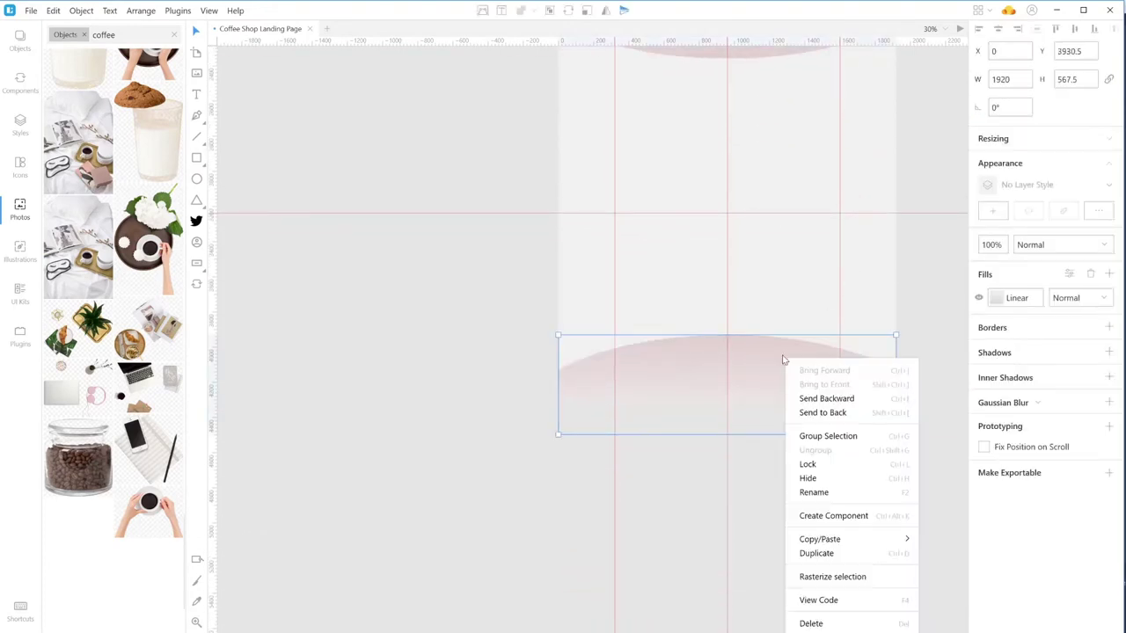
click(825, 464)
- Lock the larger curved gradient shape below the coffee jar and check the lock states in the object list
scroll(818, 387, up, 12)
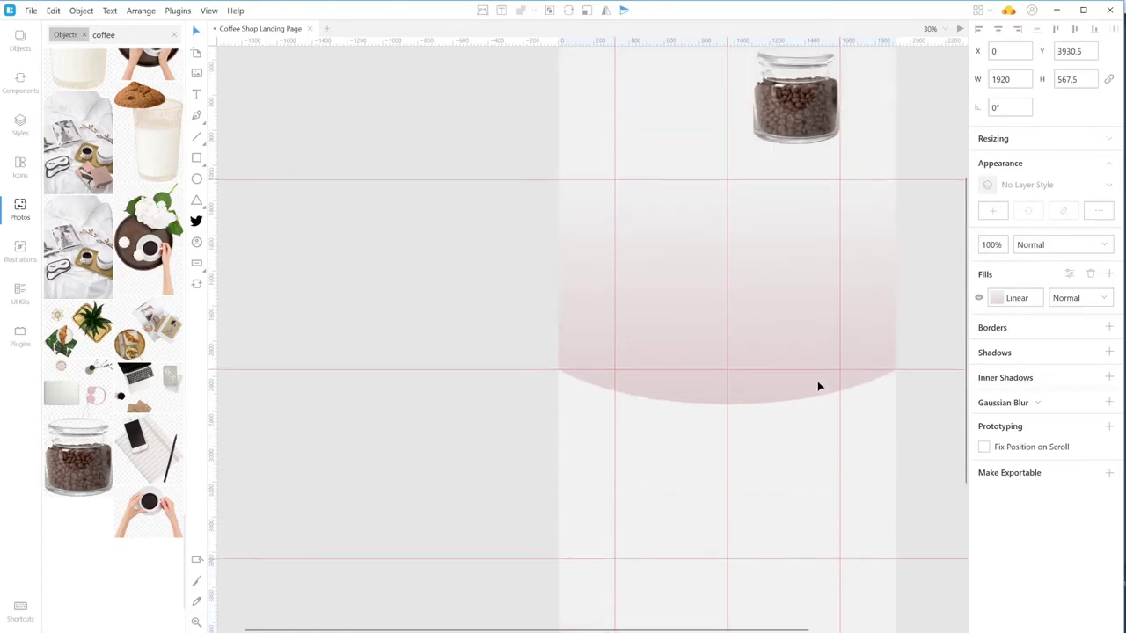
click(807, 331)
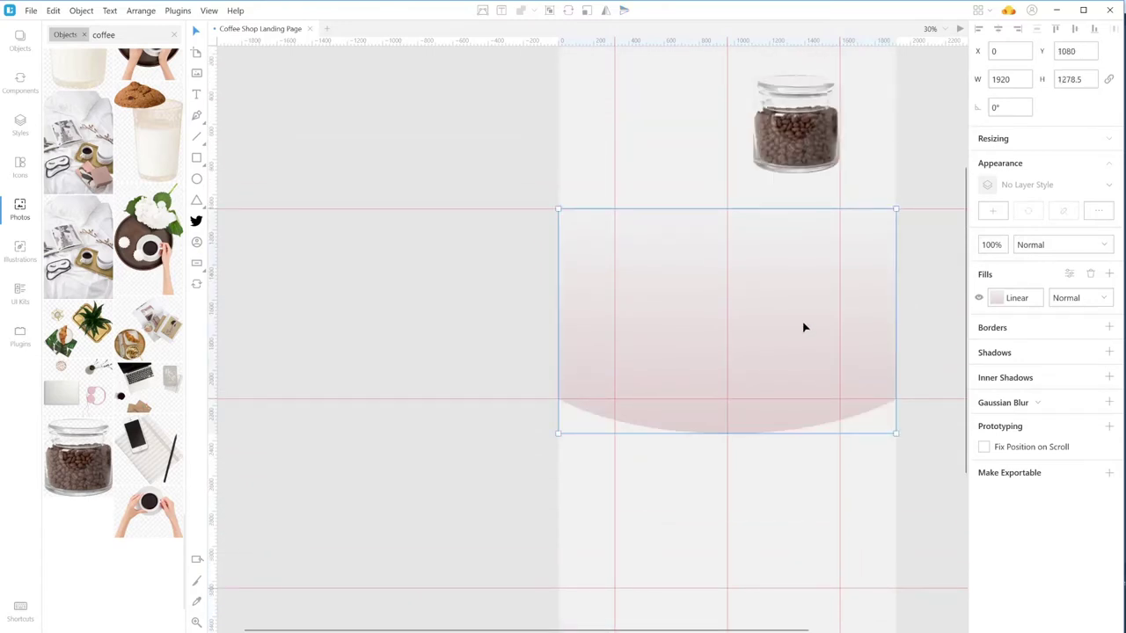
click(807, 155)
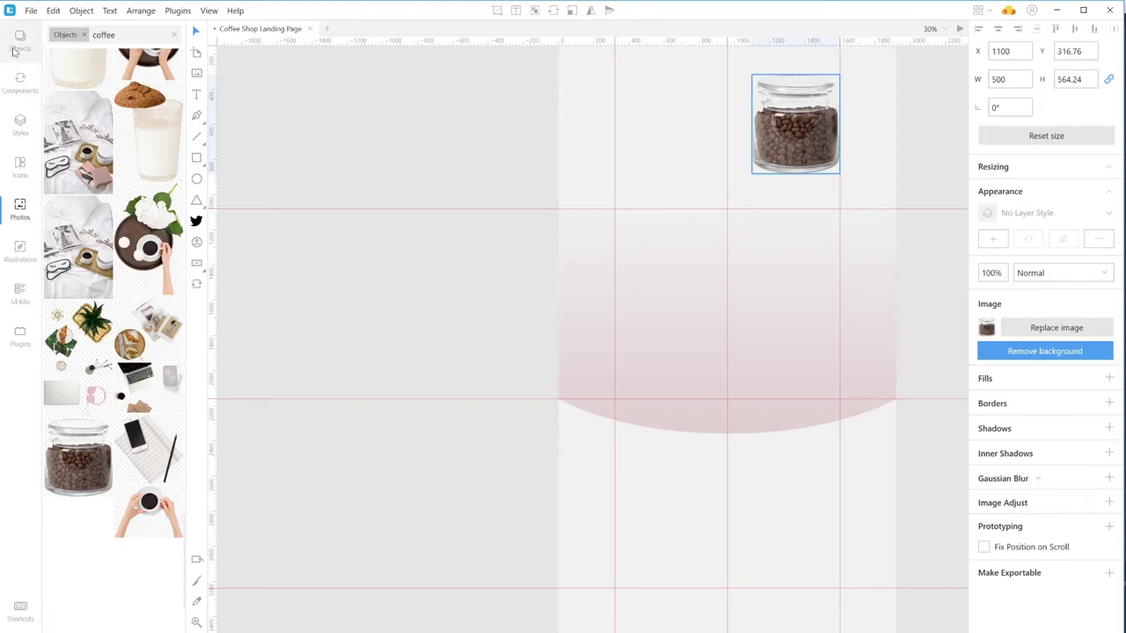
click(20, 41)
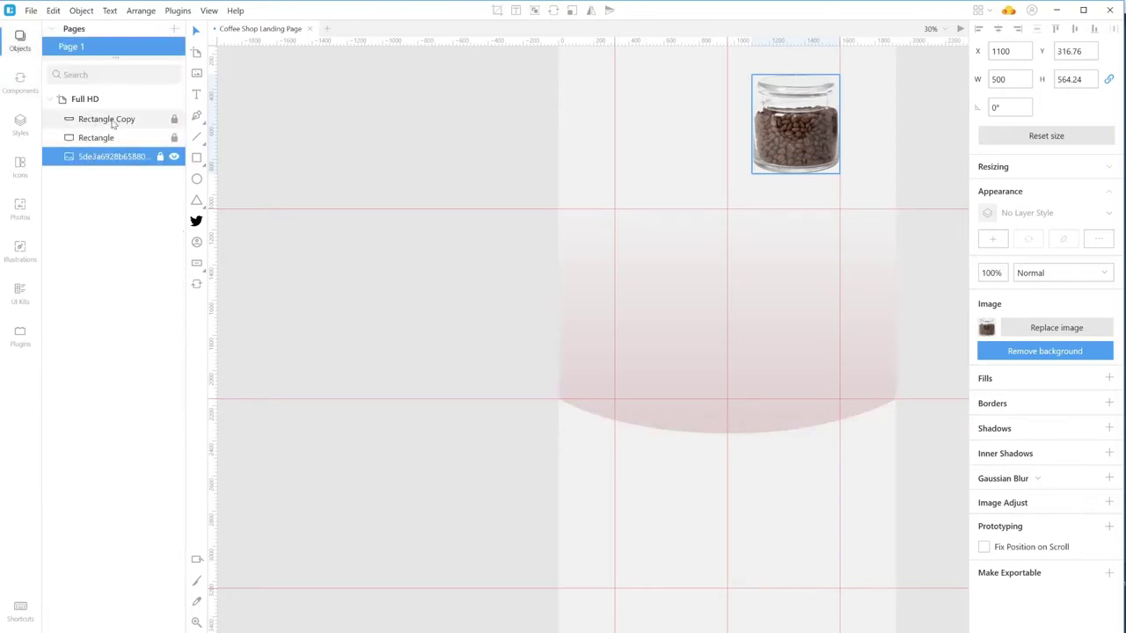
click(175, 119)
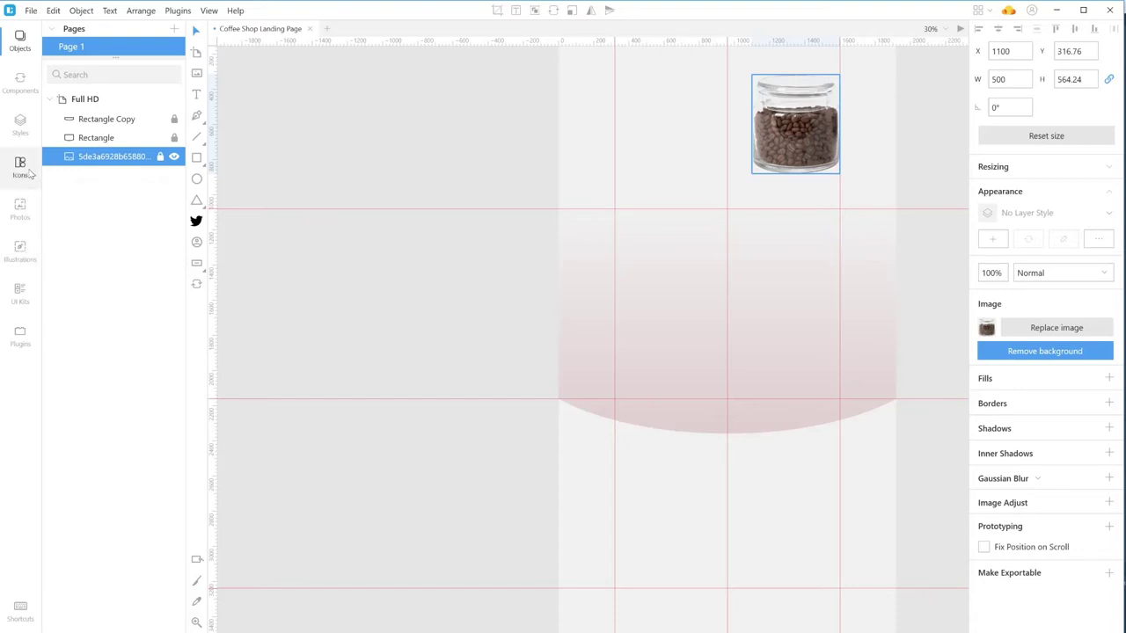
- Browse the icon library's styles and search it for "animal"
click(29, 172)
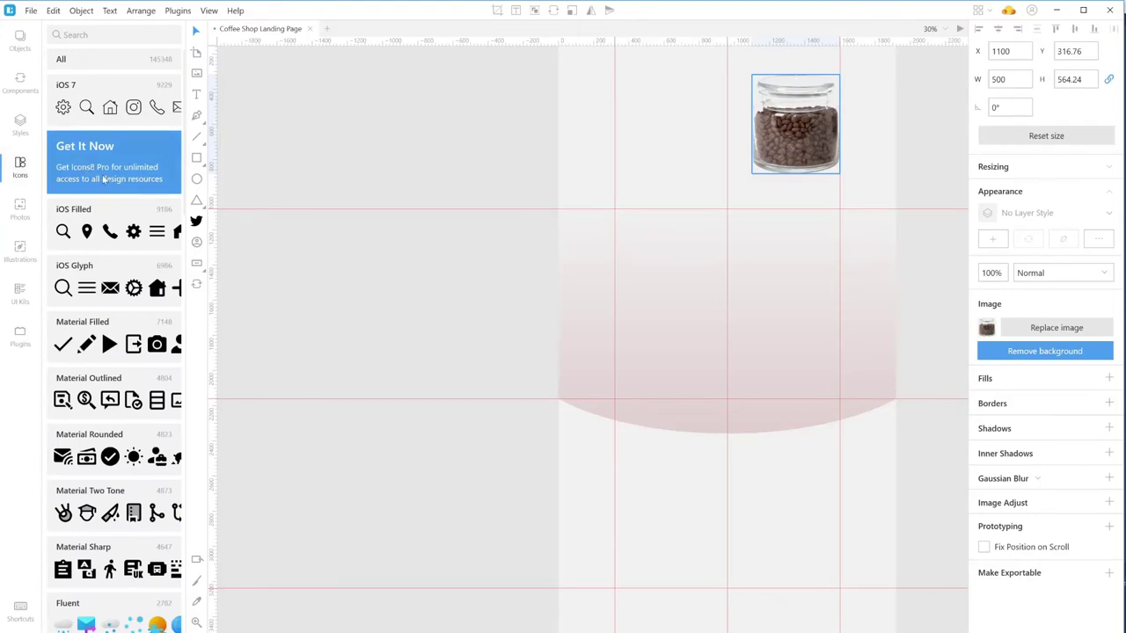
scroll(138, 271, down, 10)
scroll(138, 271, down, 5)
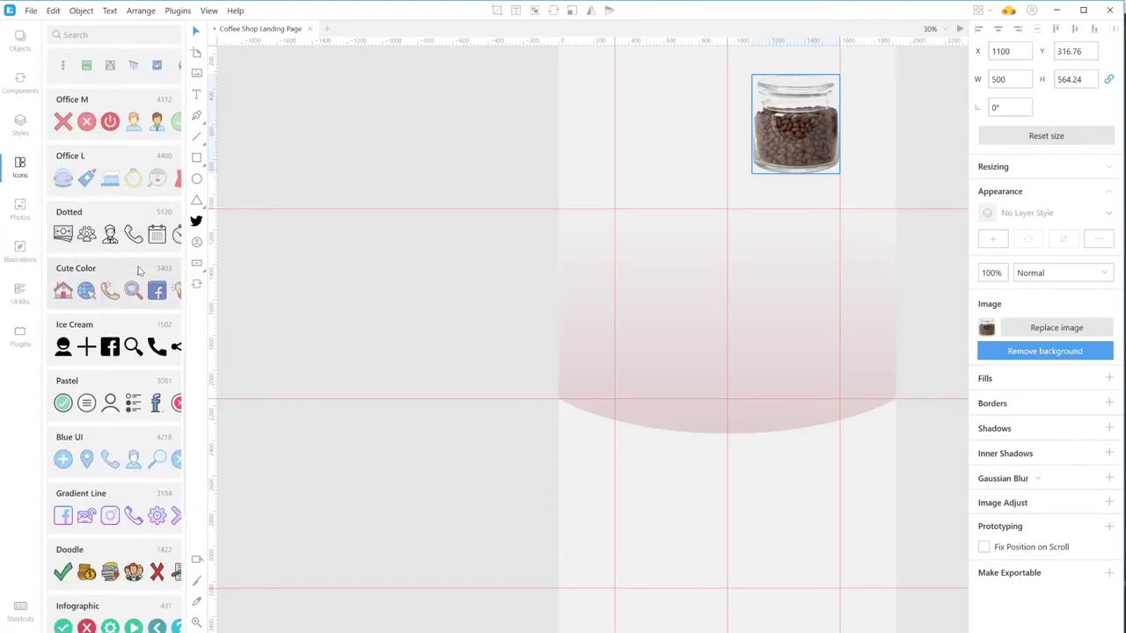
scroll(138, 271, down, 6)
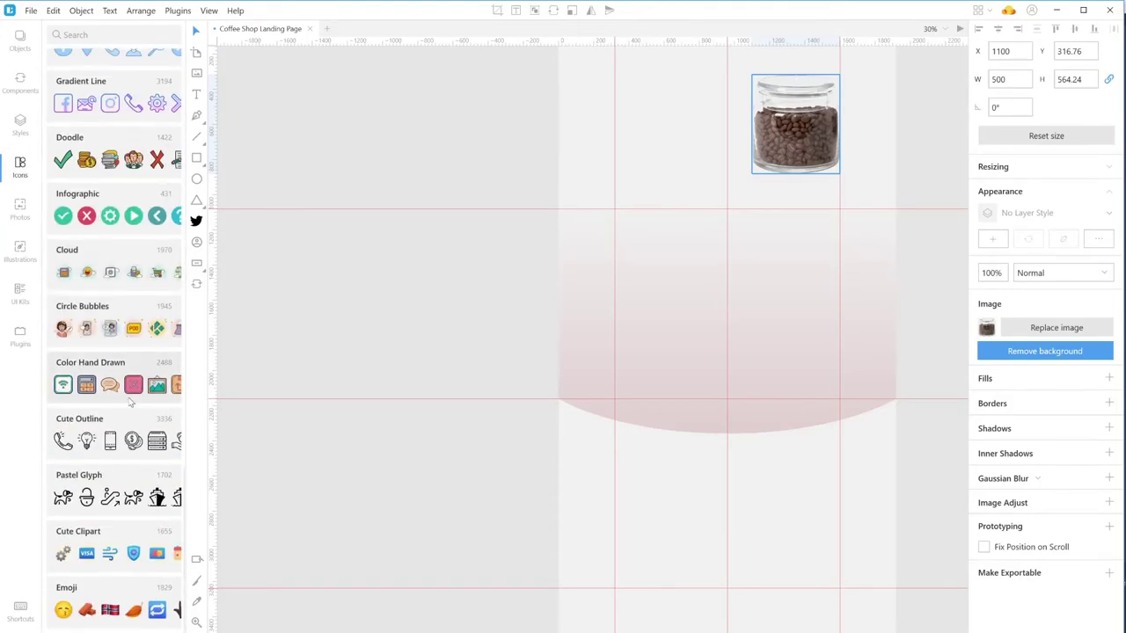
scroll(138, 271, up, 20)
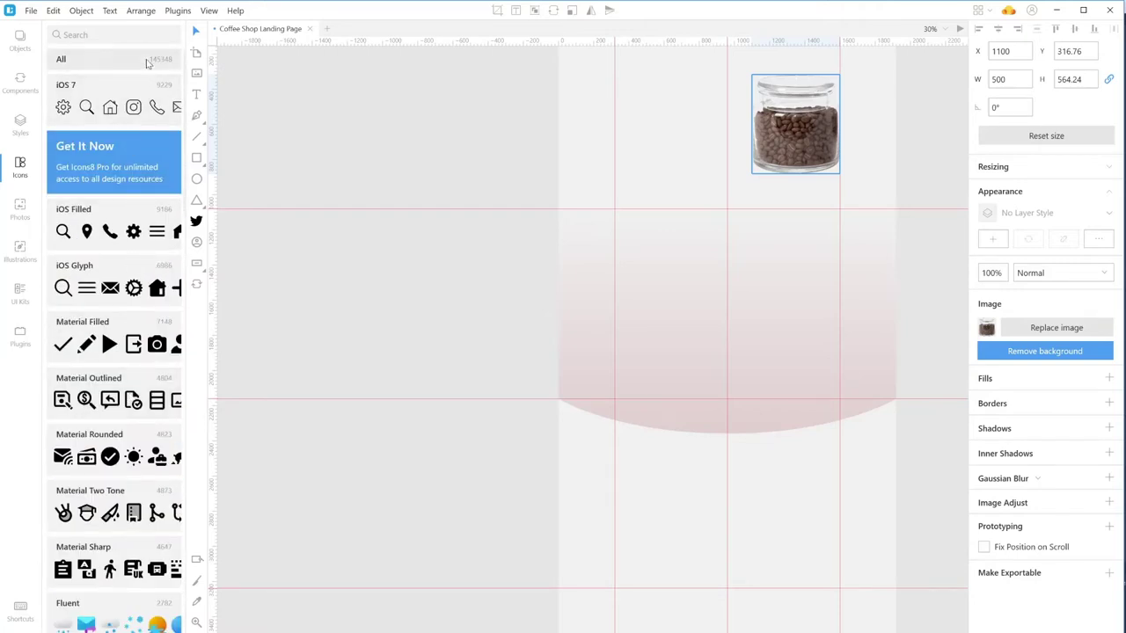
click(64, 34)
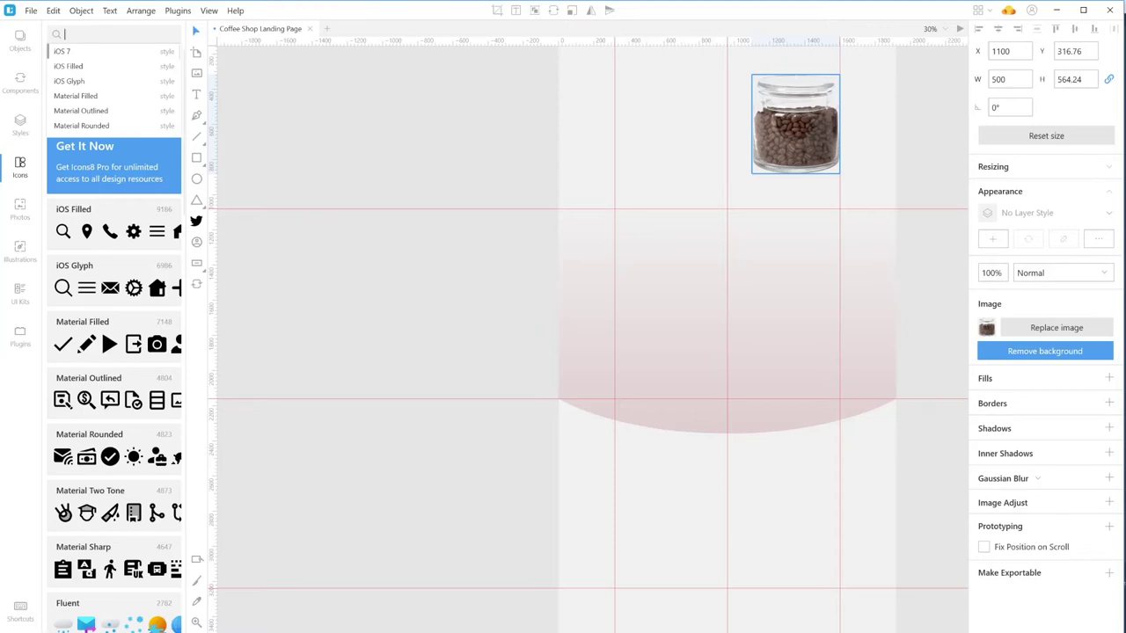
text(animal)
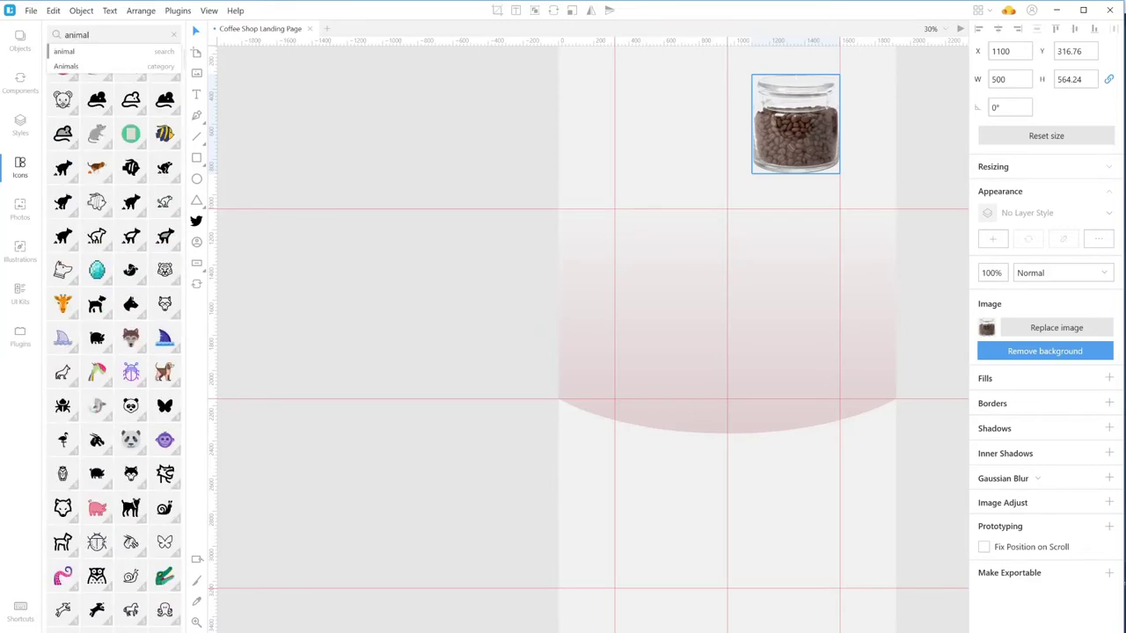
key(Return)
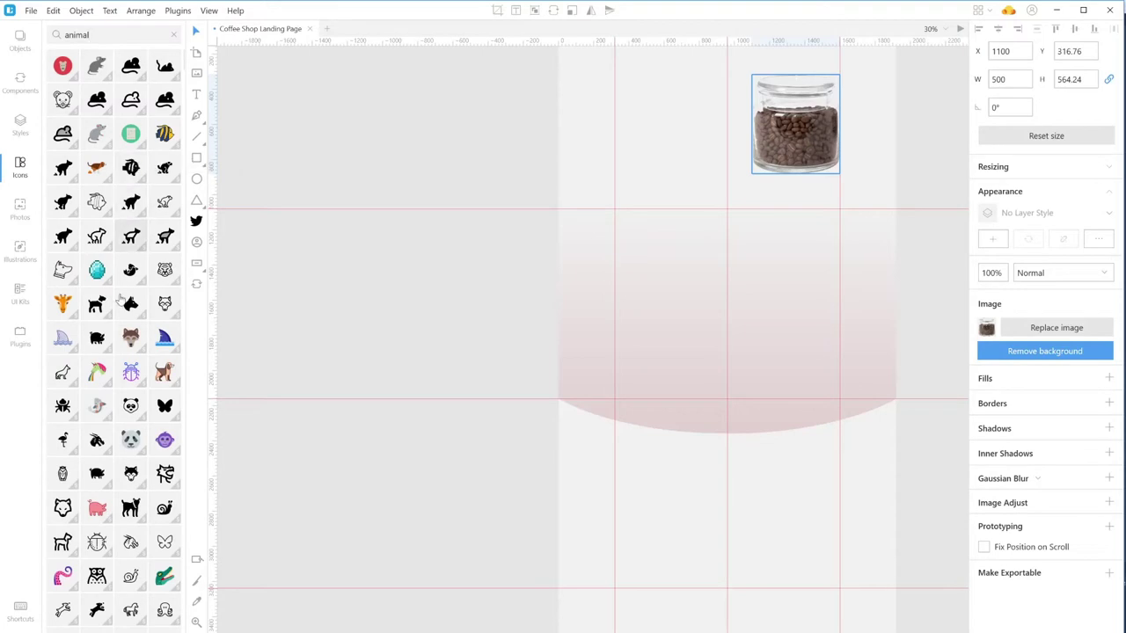
- Place the outlined panda face icon as a logo near the artboard's upper-left corner at about X 355, Y 135
scroll(123, 336, down, 5)
scroll(118, 339, down, 5)
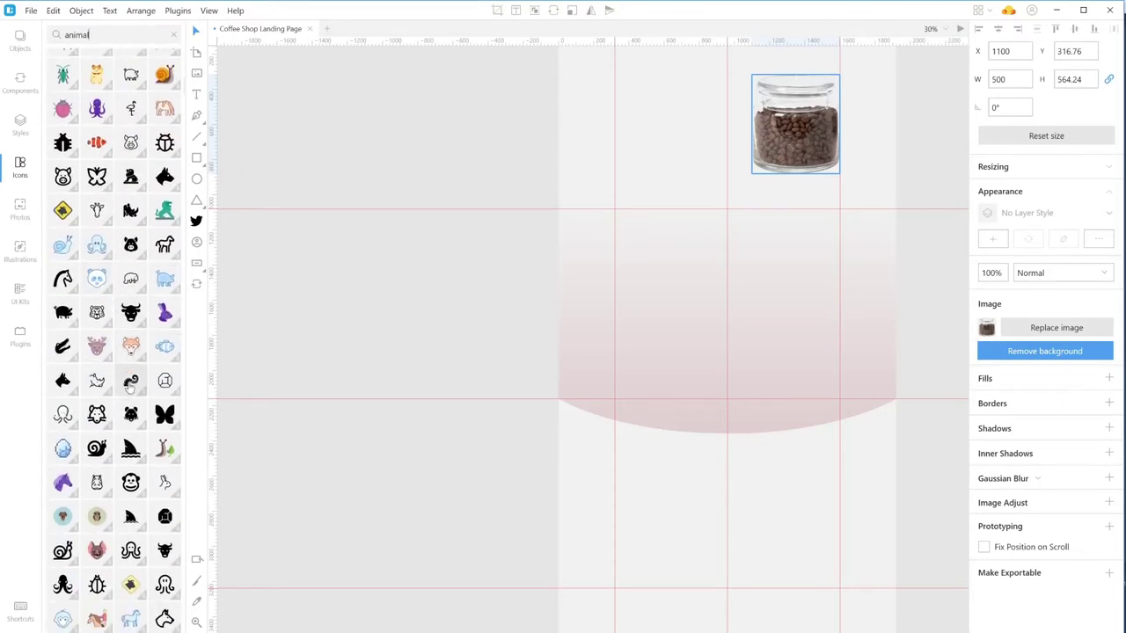
scroll(128, 387, down, 5)
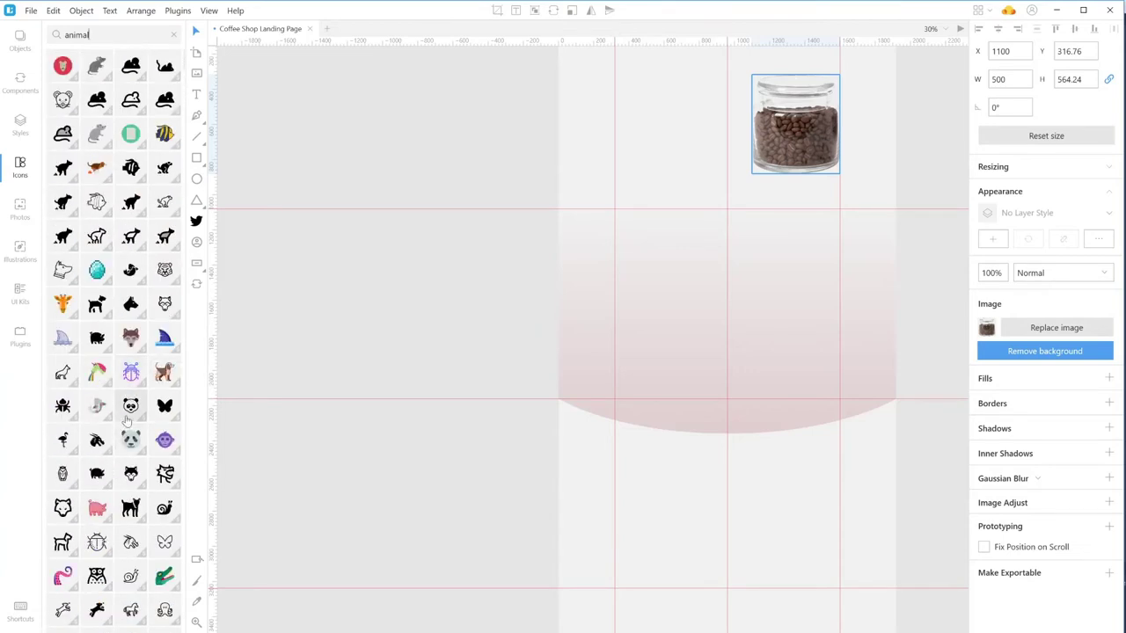
drag(131, 414, 624, 70)
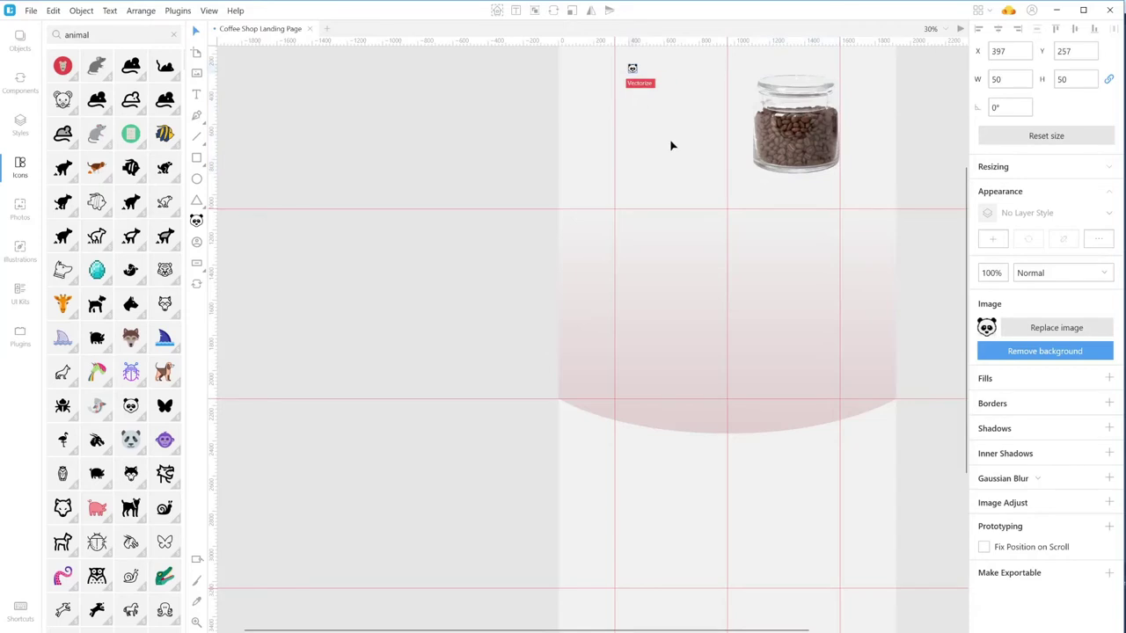
scroll(670, 145, up, 2)
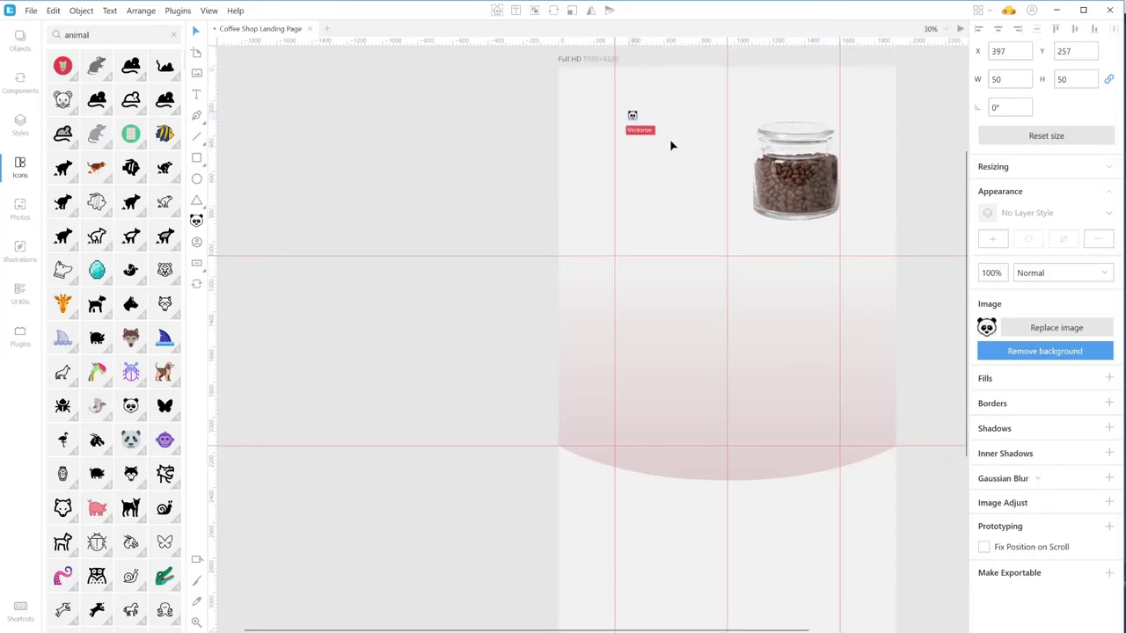
drag(633, 117, 626, 95)
right_click(625, 94)
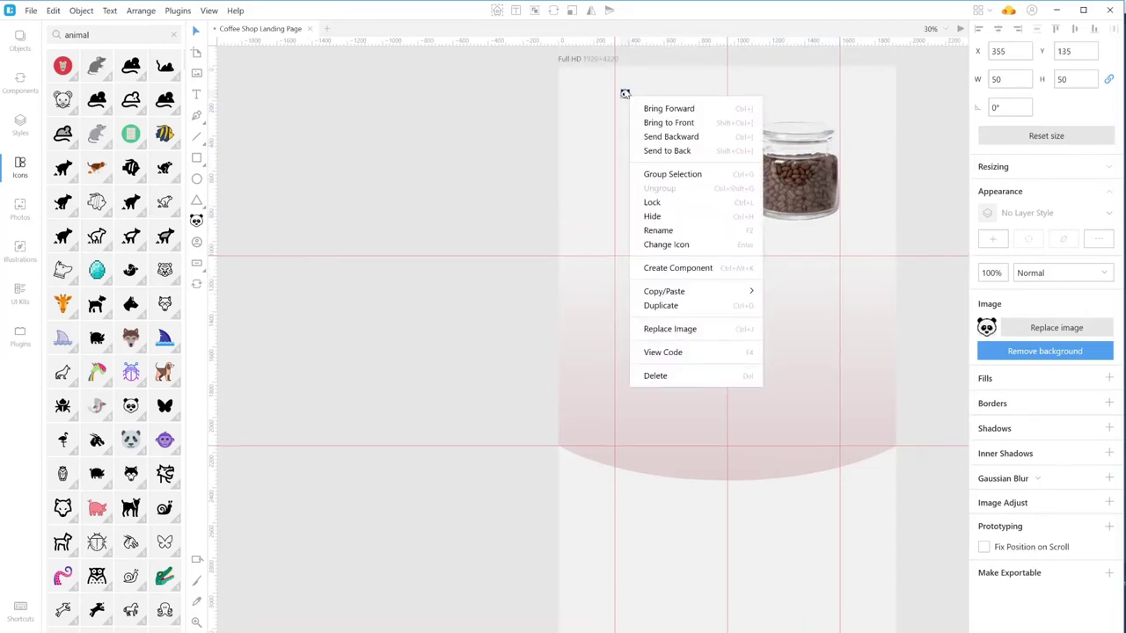
key(Escape)
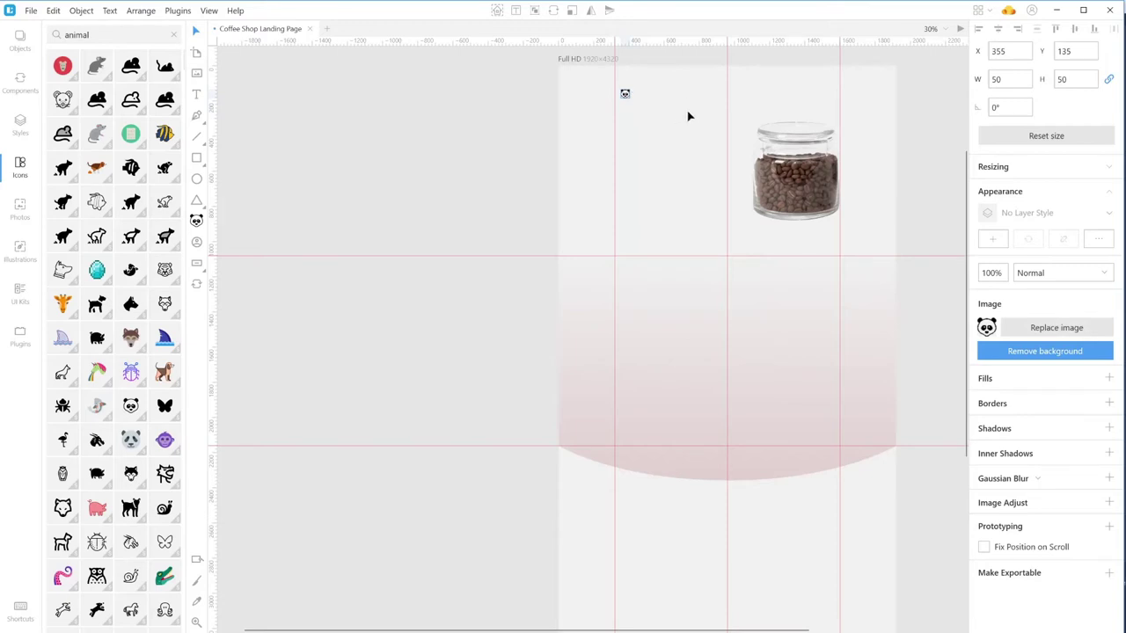
- Add a solid fill to the panda icon and set it to the dark brown 51463F
ctrl+scroll(686, 115, up, 4)
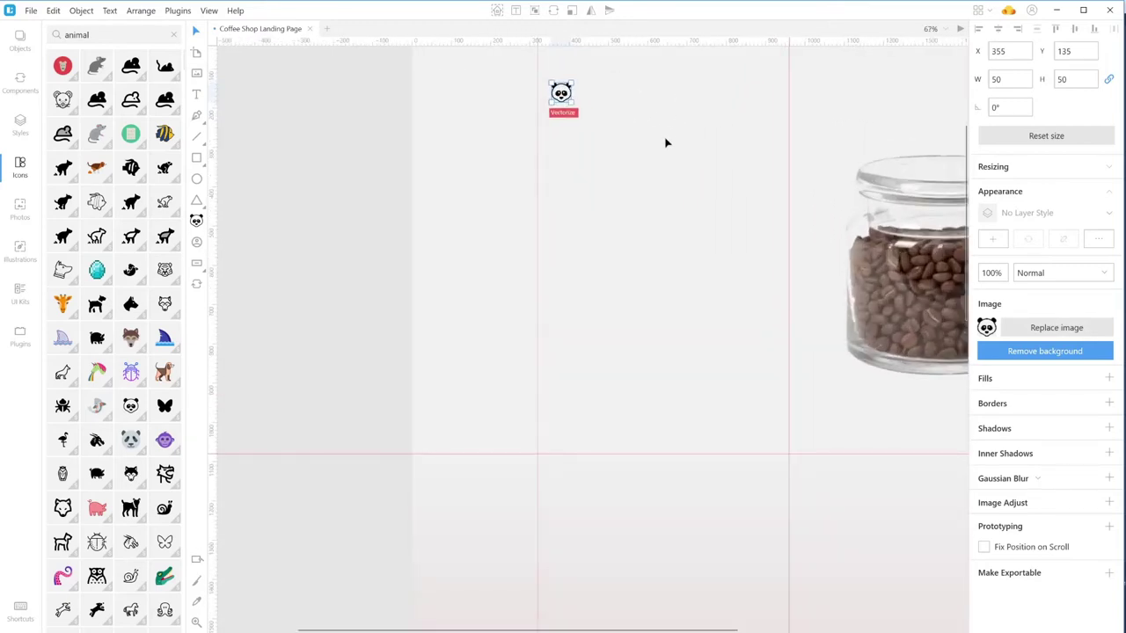
scroll(666, 143, up, 2)
scroll(651, 204, right, 4)
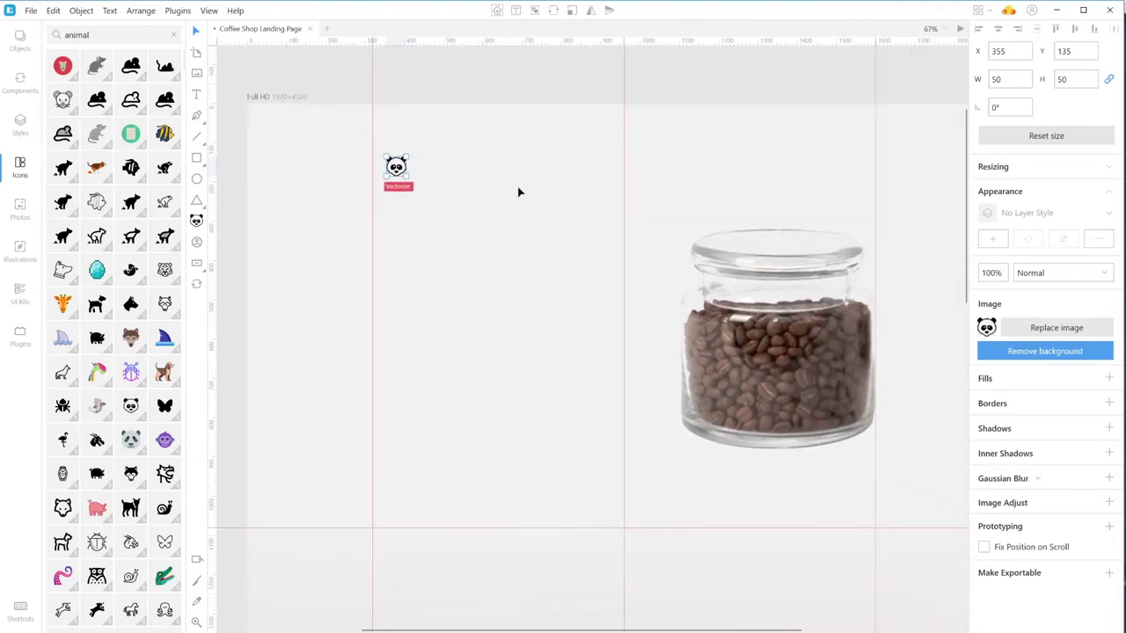
click(1109, 378)
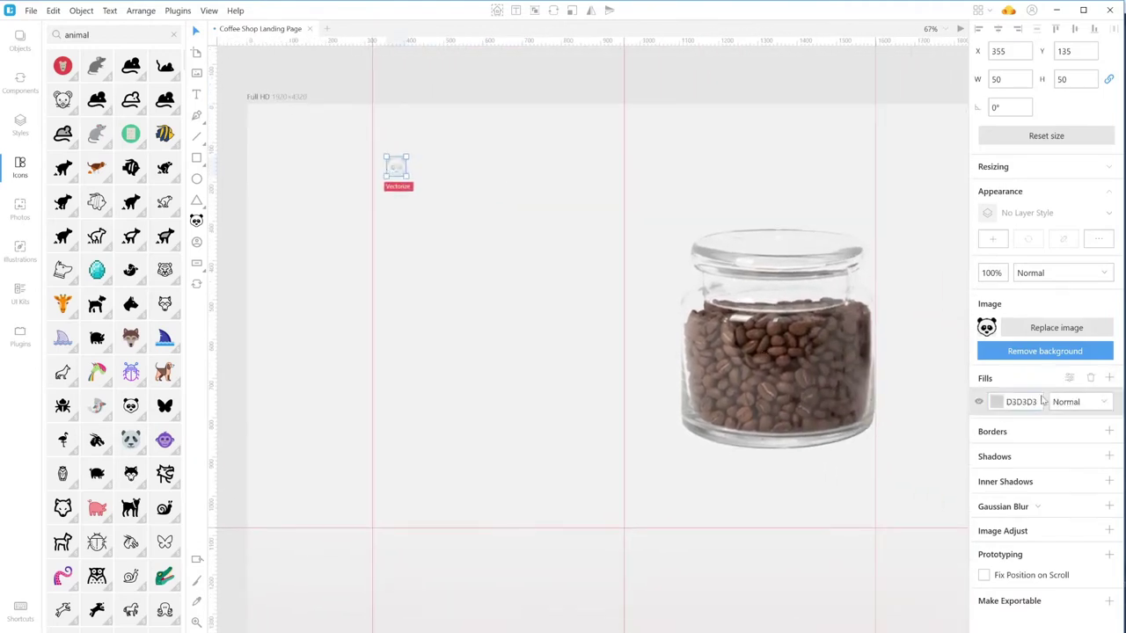
click(996, 402)
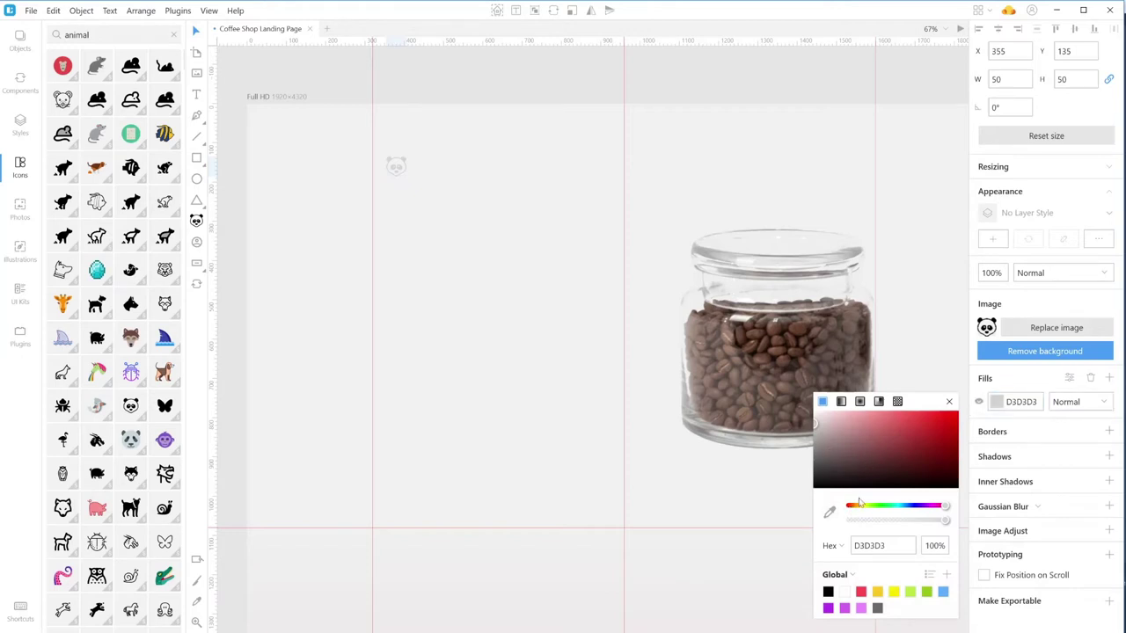
click(854, 509)
drag(854, 508, 858, 509)
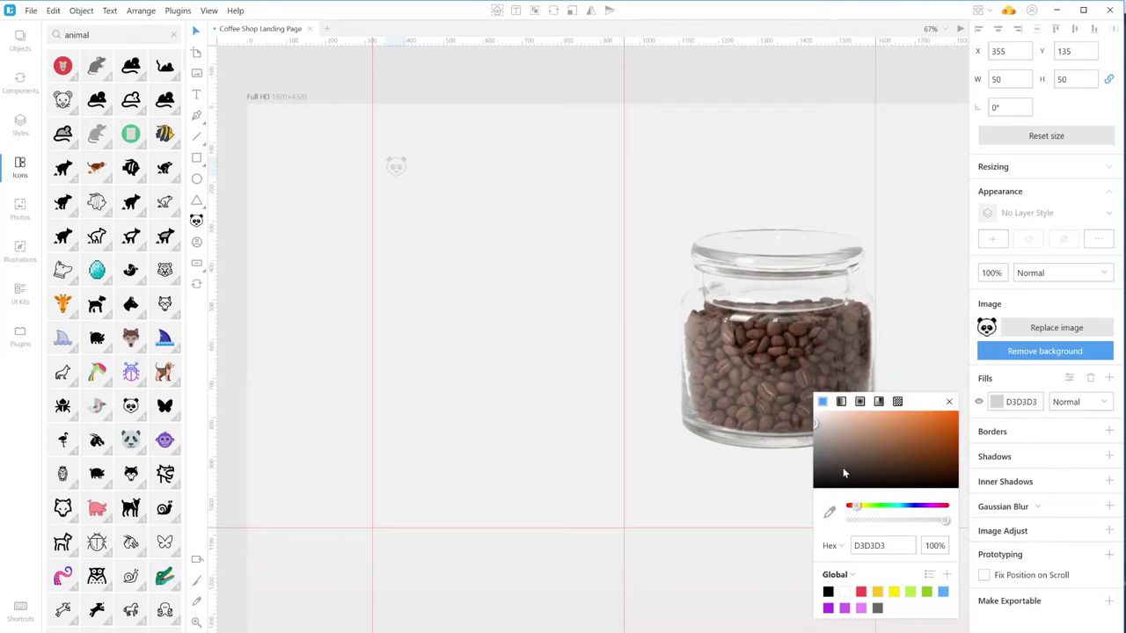
drag(845, 470, 846, 466)
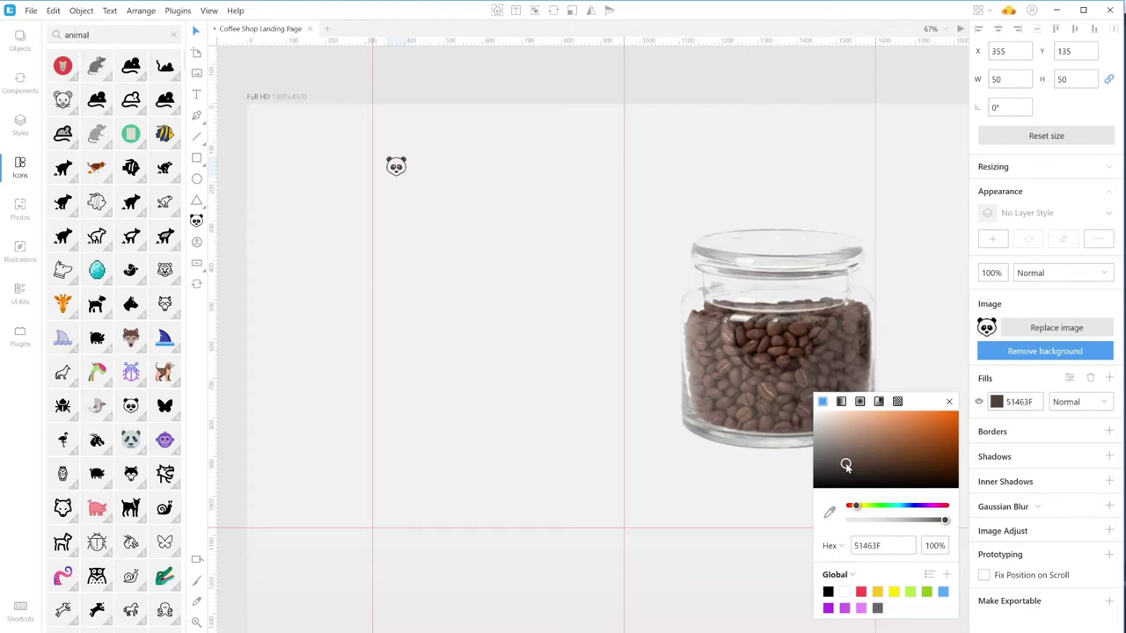
click(948, 402)
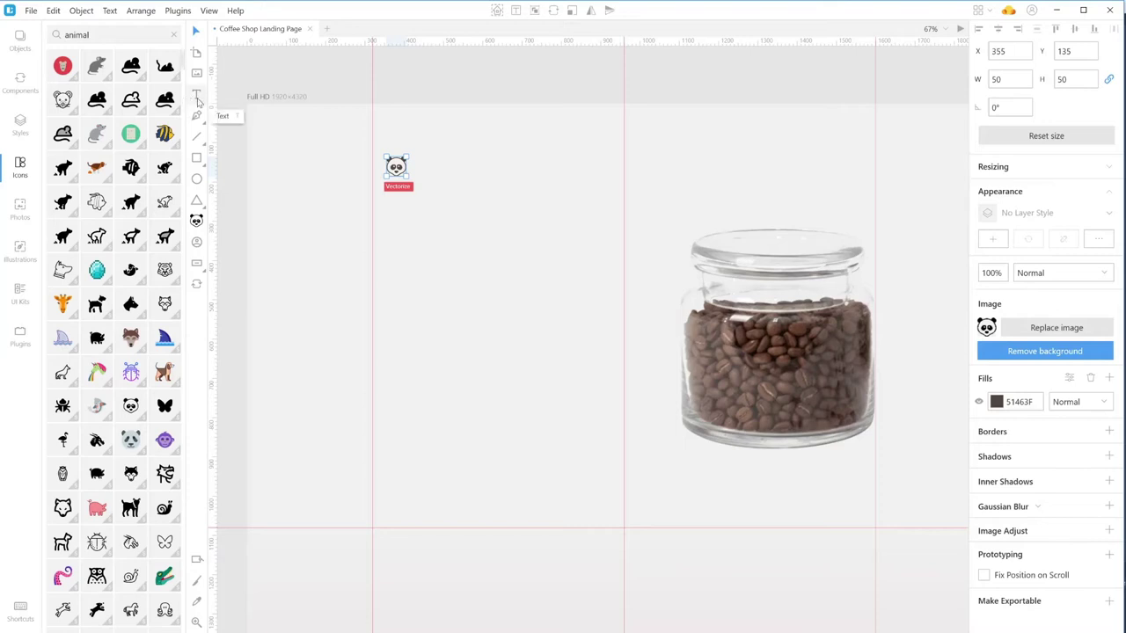
- Add the text "CoffeeShop" beside the panda icon at about X 446, Y 147
click(197, 99)
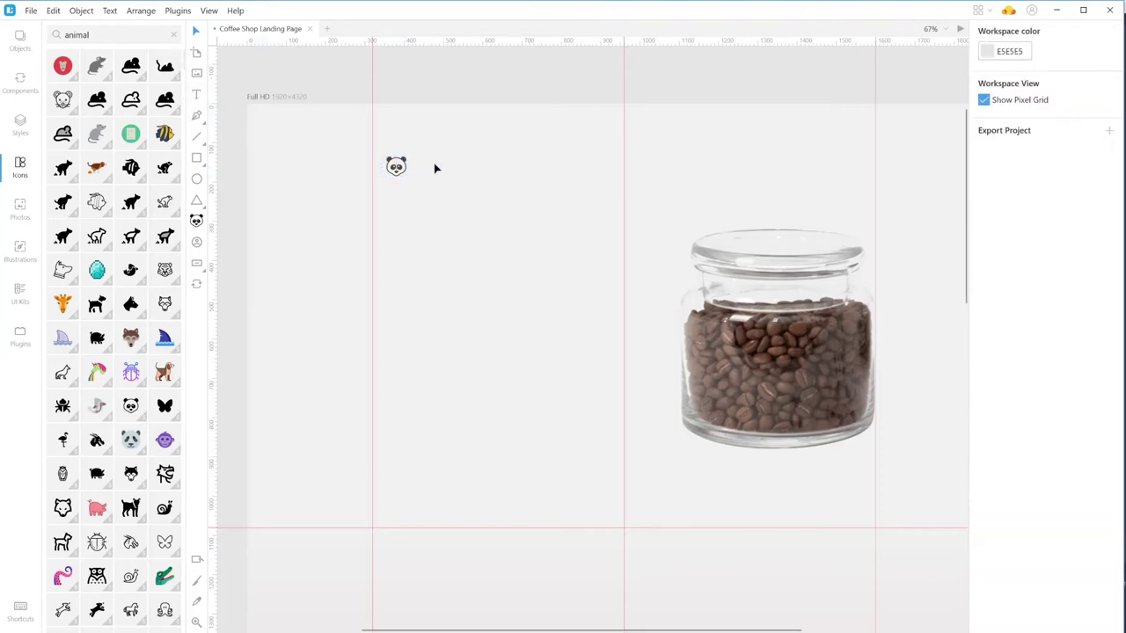
key(Escape)
key(t)
click(424, 166)
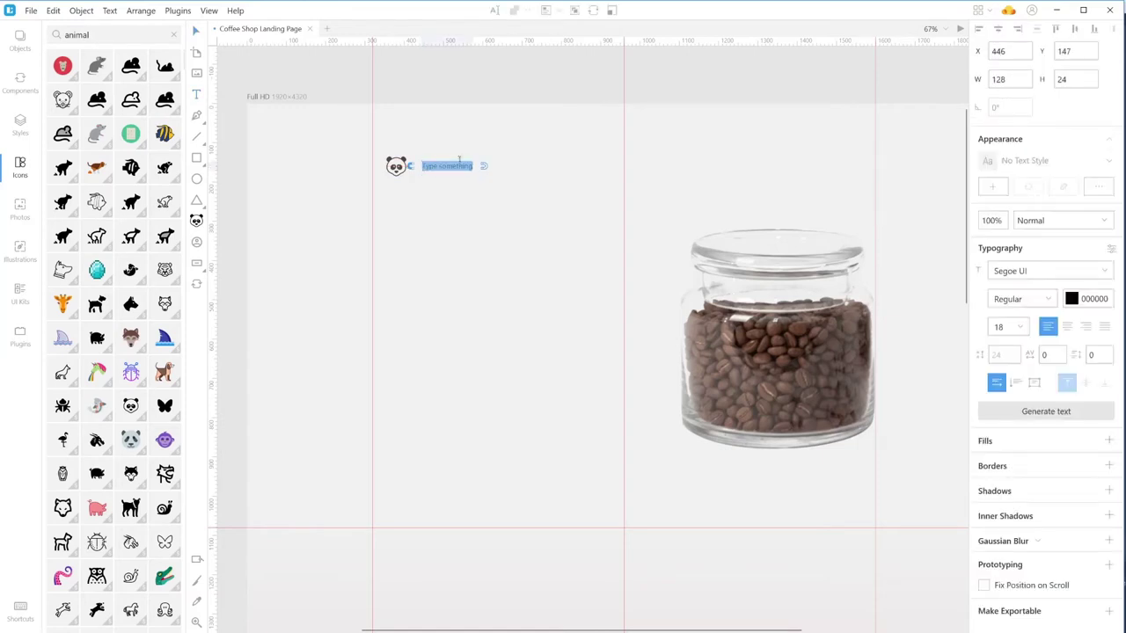
text(Coffee Shop)
key(Escape)
- Set the CoffeeShop text's font to Poppins
double_click(436, 165)
click(1105, 273)
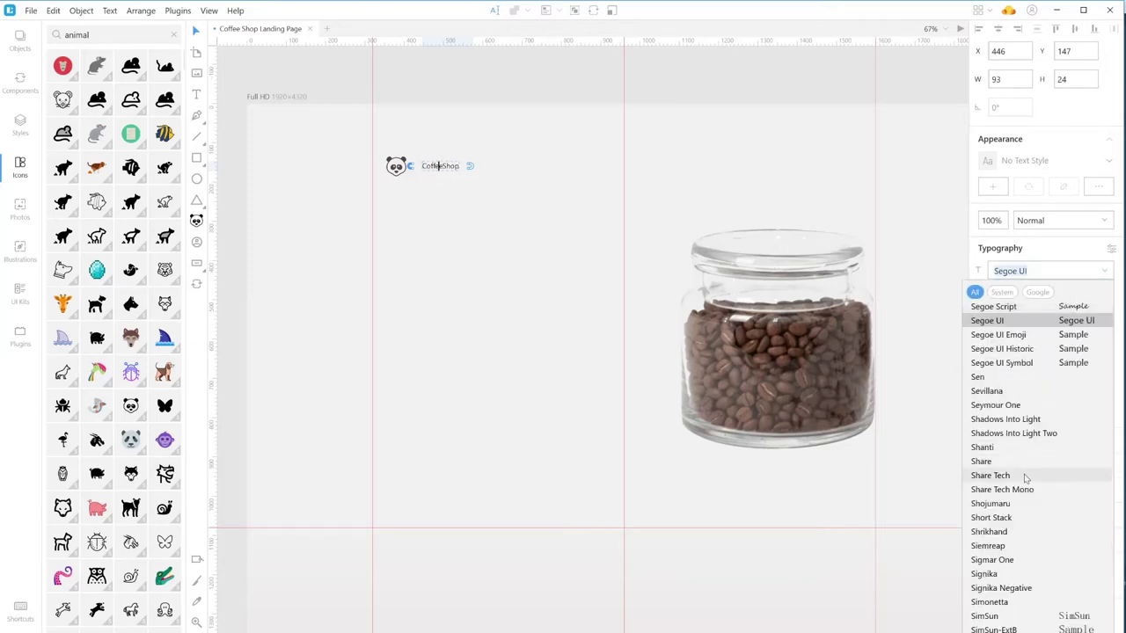
scroll(1025, 477, up, 3)
scroll(1025, 478, up, 15)
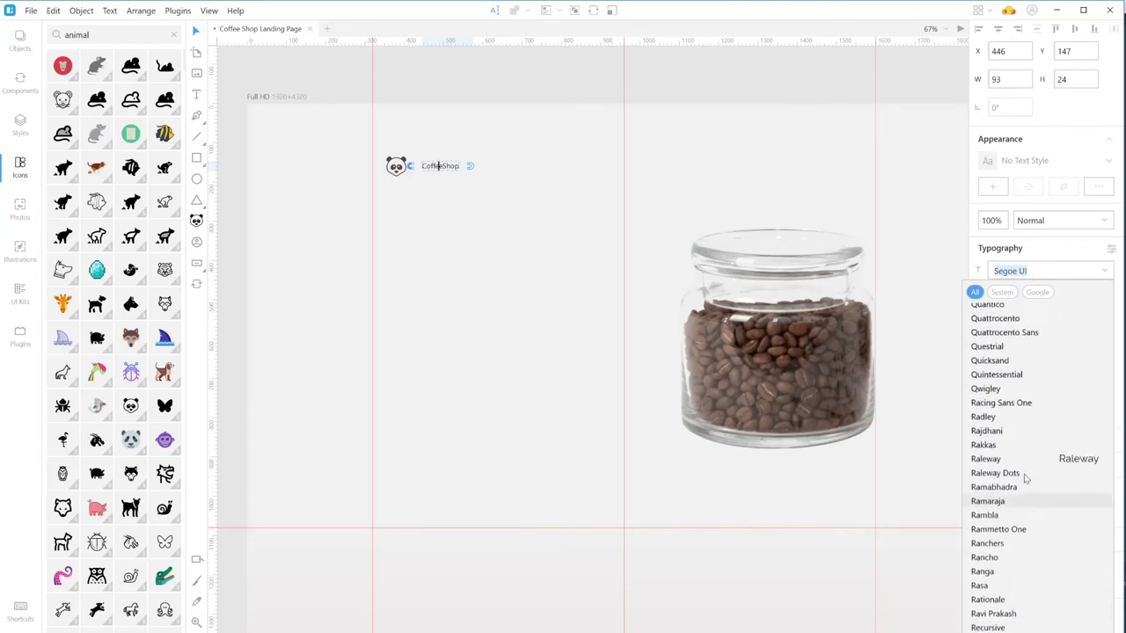
scroll(1025, 478, up, 2)
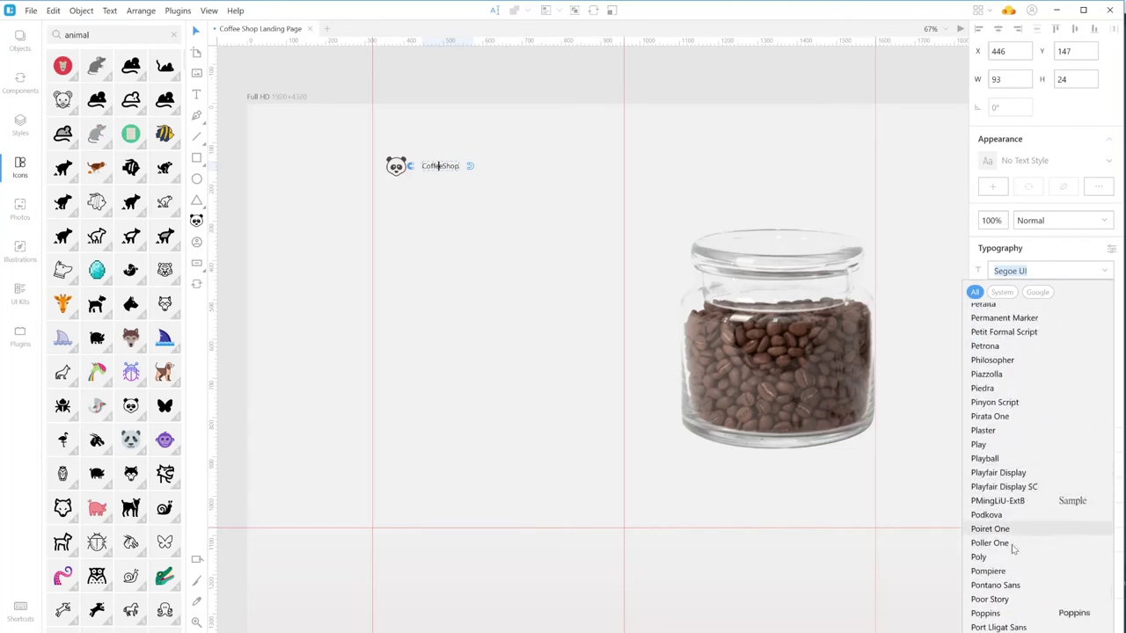
click(1002, 614)
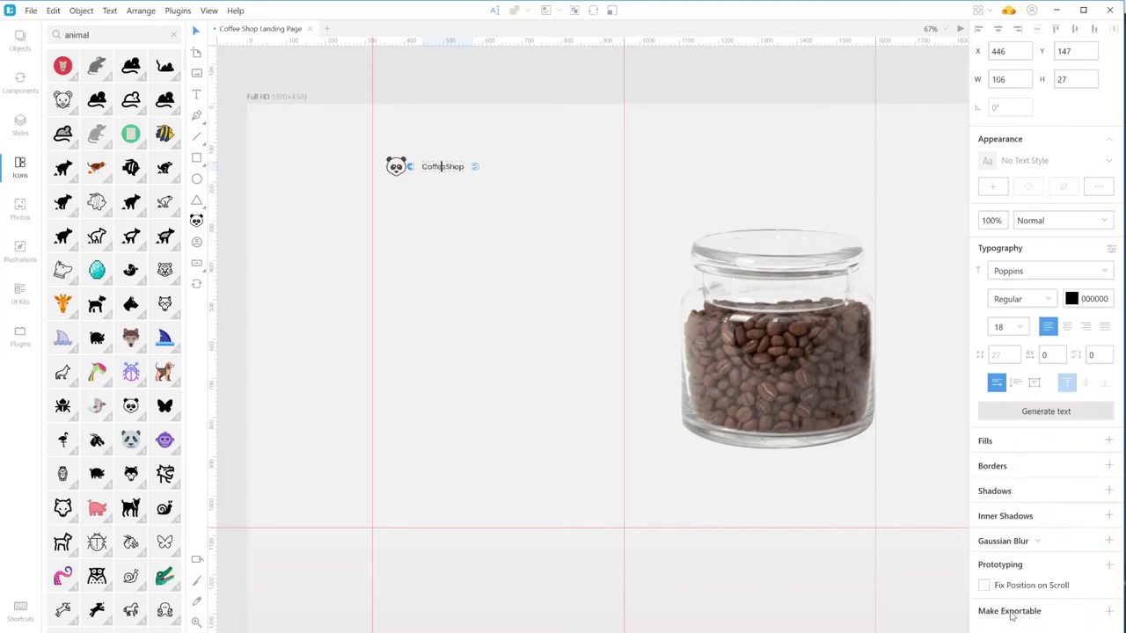
- Style the CoffeeShop text as bold, size 24, in the dark brown 4F423A
double_click(444, 167)
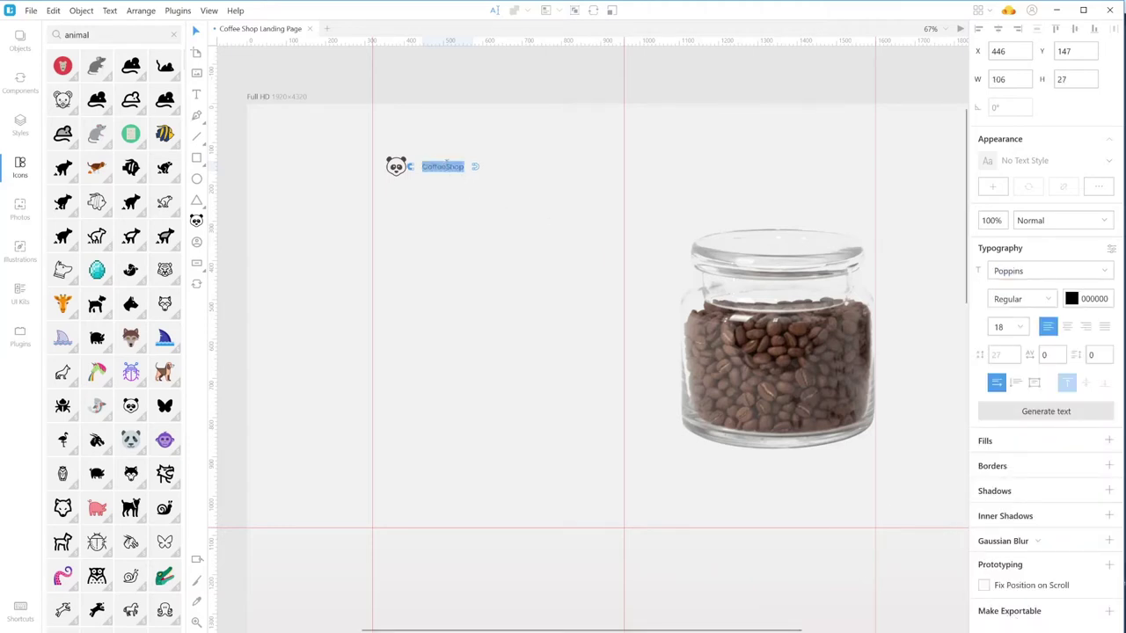
click(446, 166)
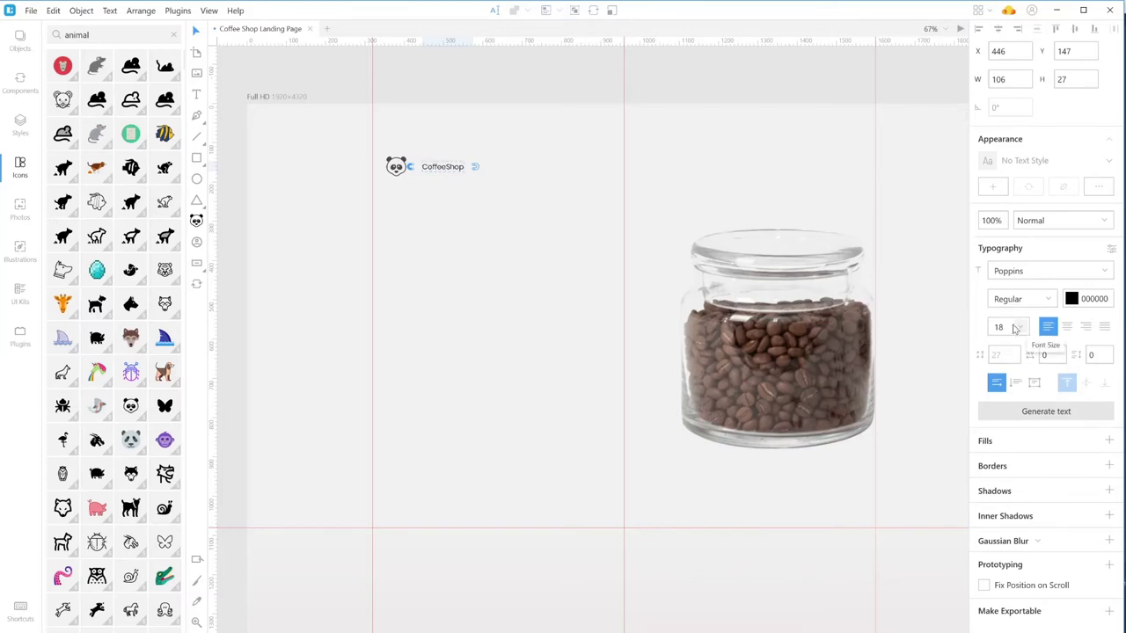
key(alt)
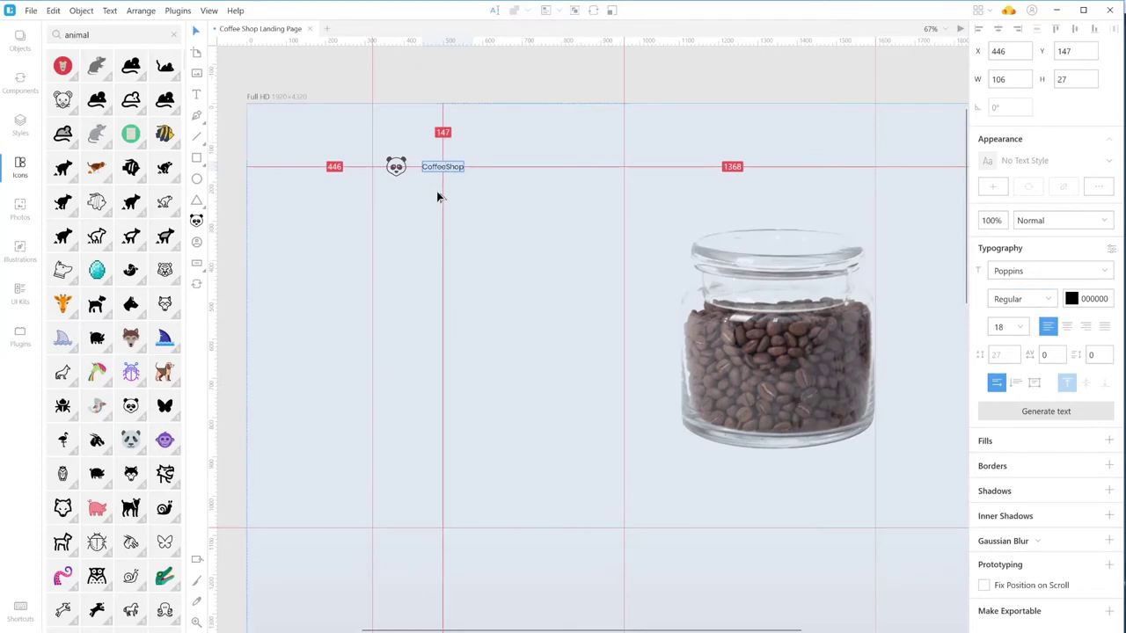
mouse_move(436, 190)
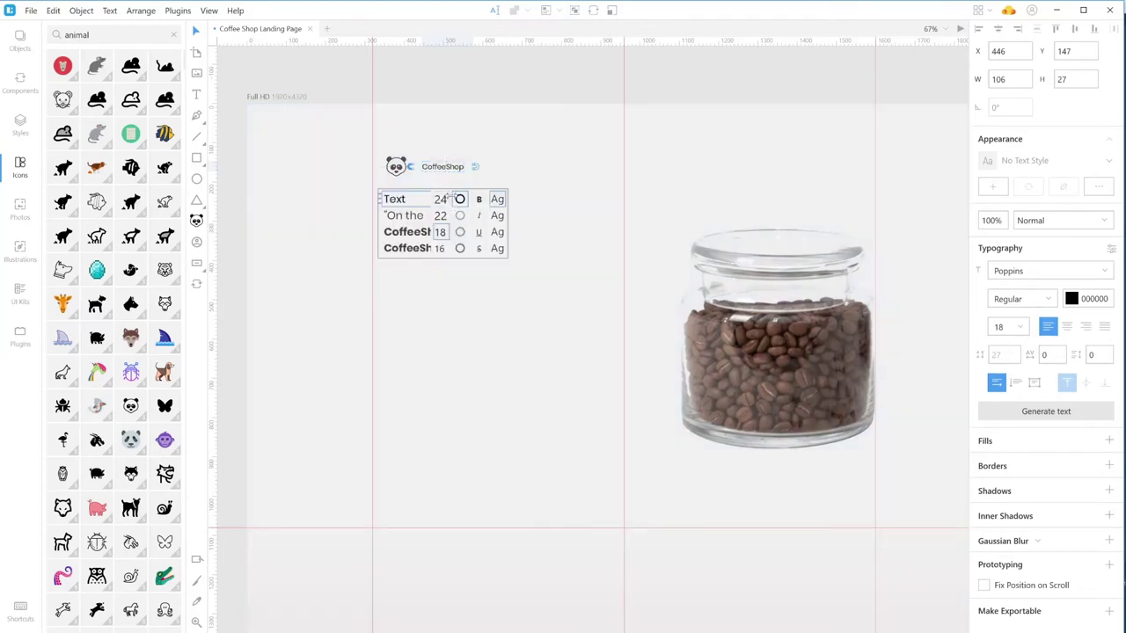
click(478, 200)
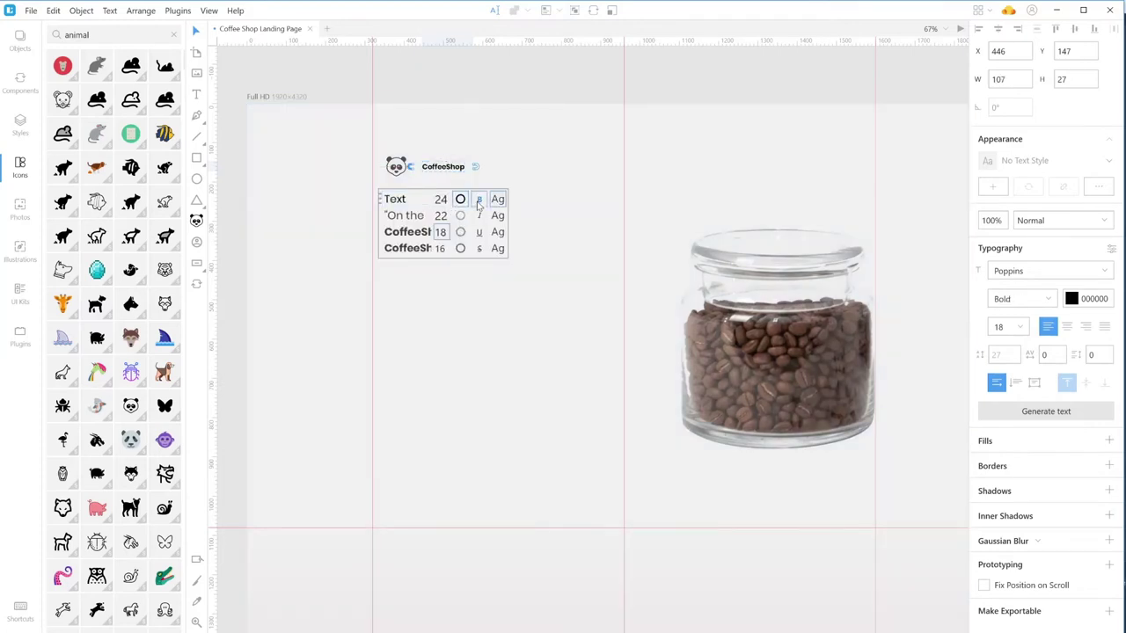
click(415, 233)
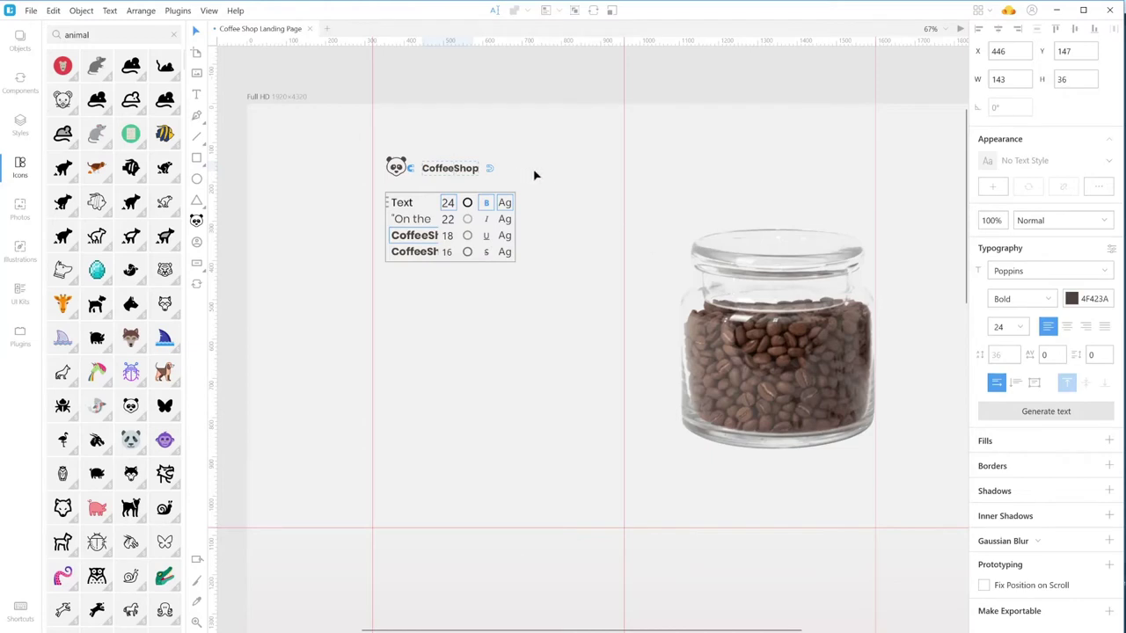
key(Escape)
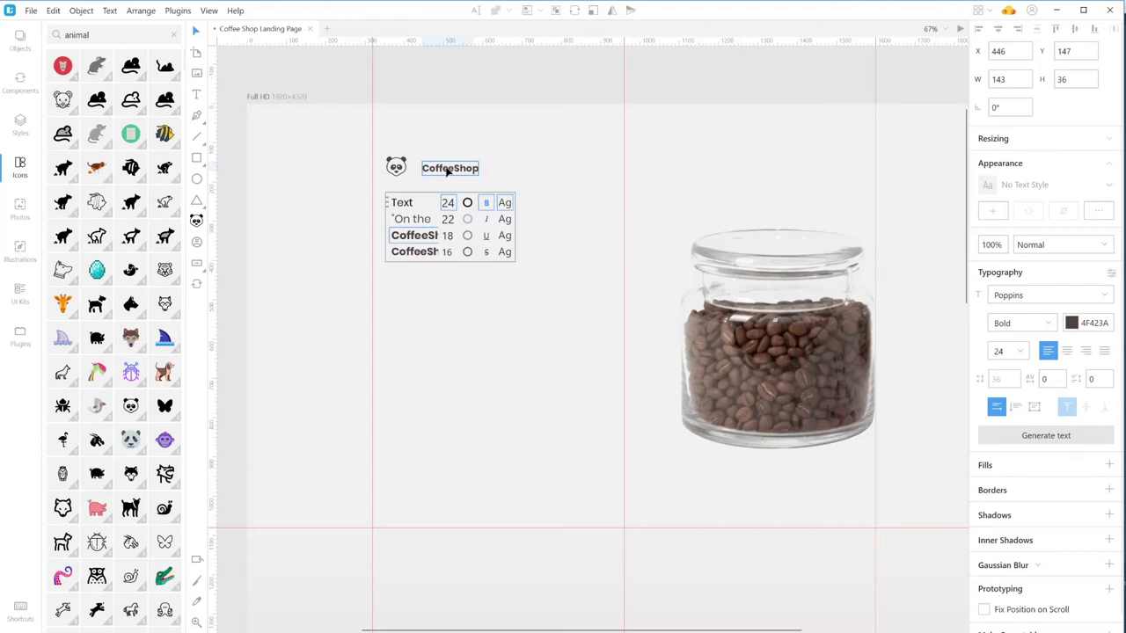
- Move the CoffeeShop text to a 17 px gap from the panda icon and align both on their vertical middles
drag(447, 171, 439, 170)
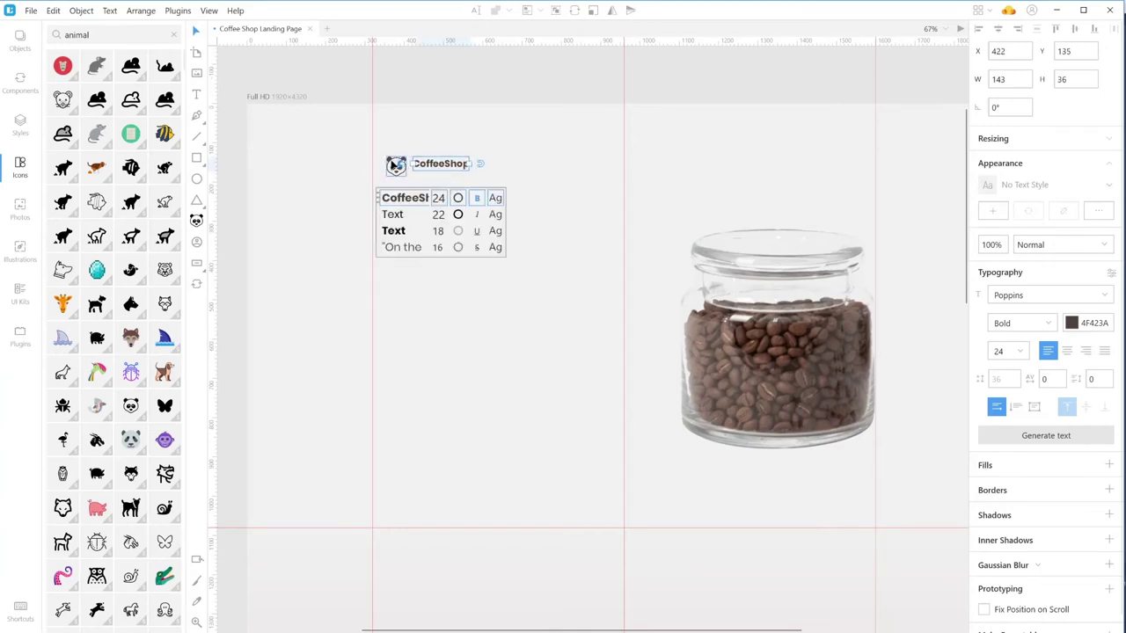
shift+click(393, 166)
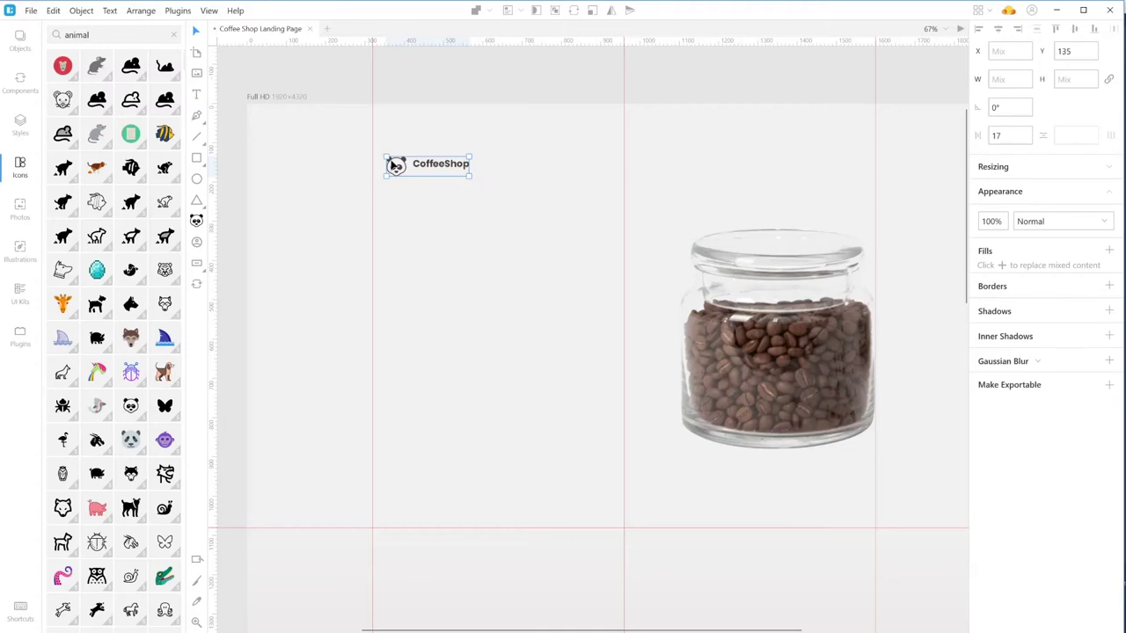
click(1076, 30)
click(563, 203)
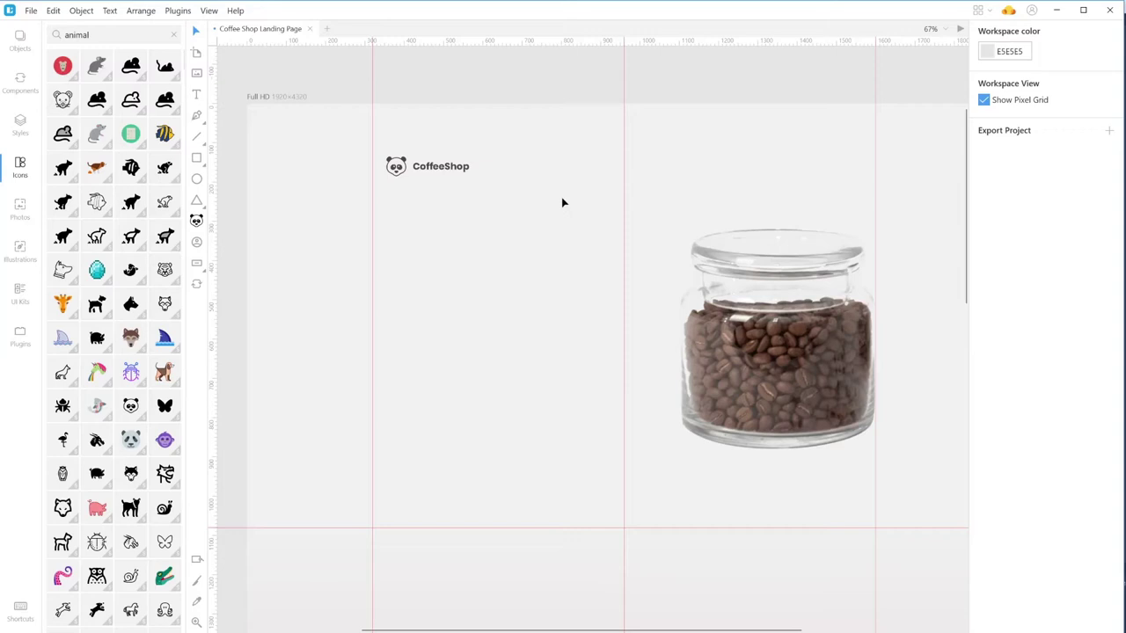
- Group the panda icon and the CoffeeShop text into one logo
click(423, 167)
shift+click(393, 168)
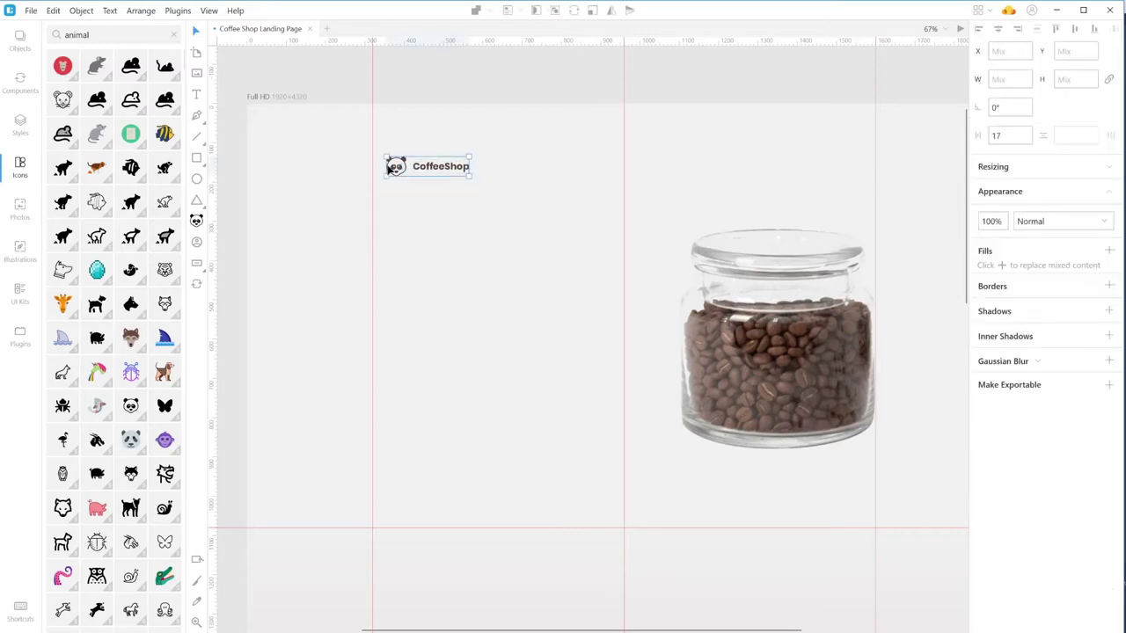
click(556, 10)
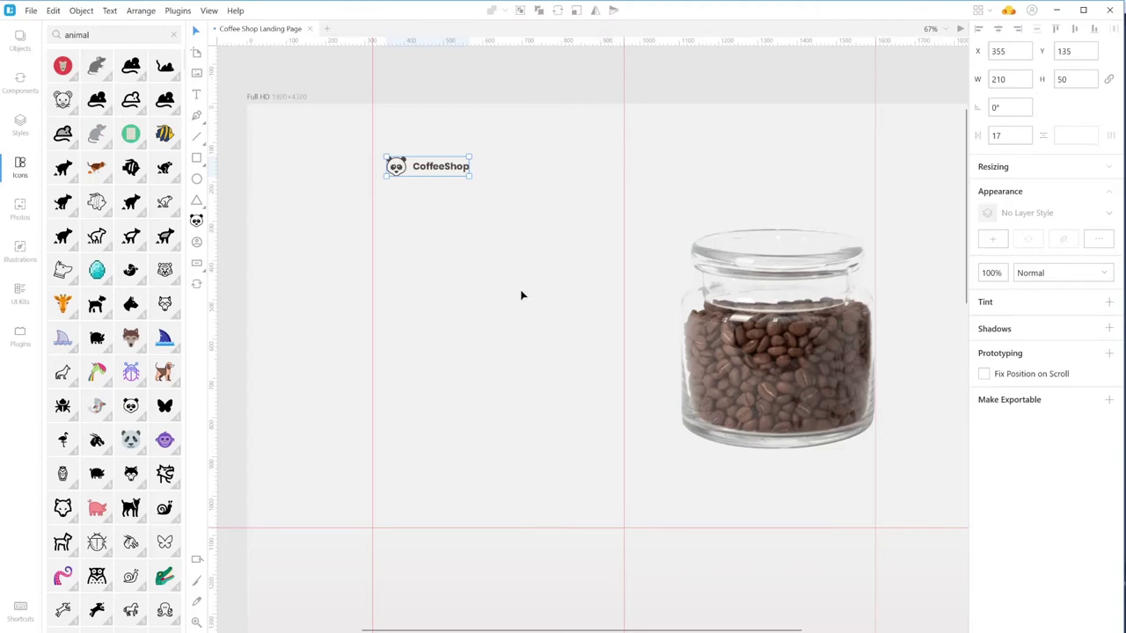
click(696, 178)
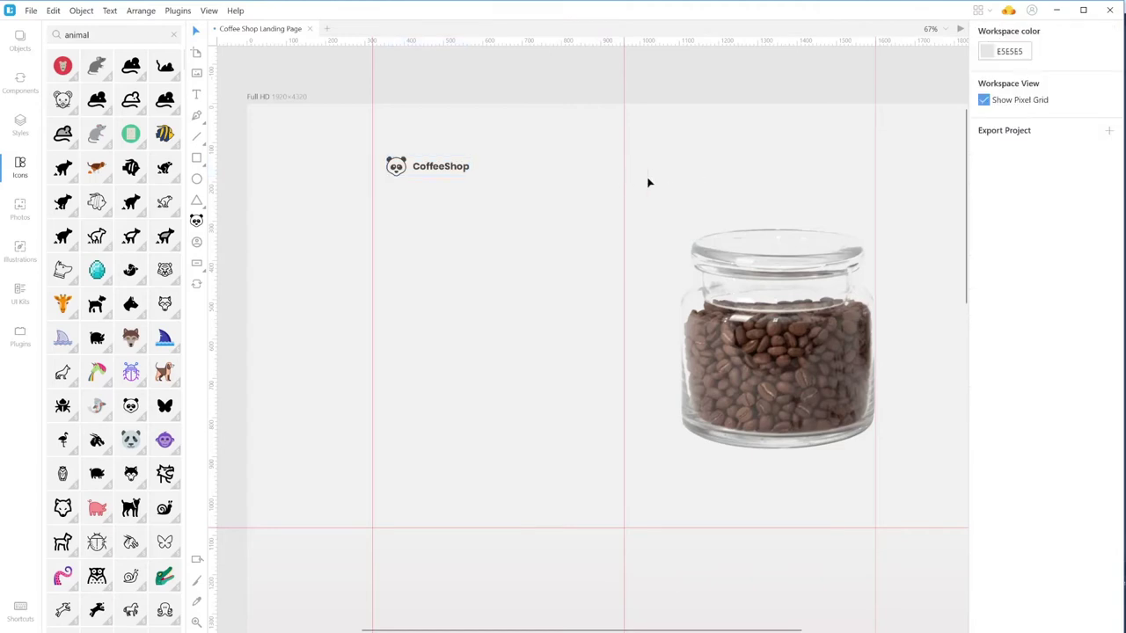
- Add the navigation text "Home | Products | Benefits | Contacts | Sign In" above the coffee jar at about X 1100, Y 122
key(t)
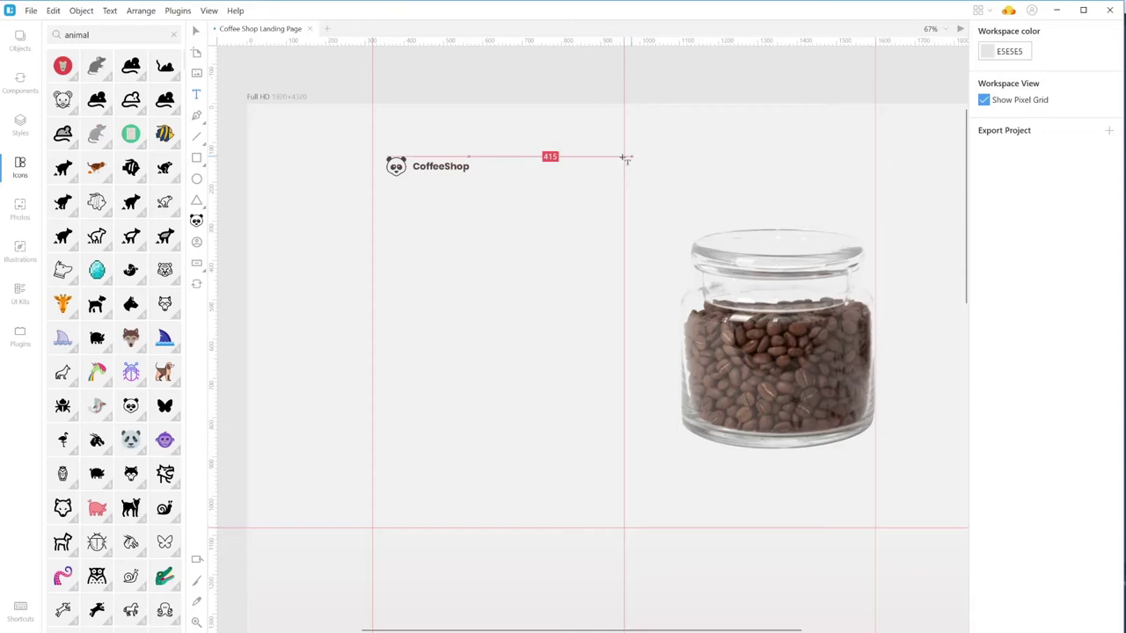
click(677, 161)
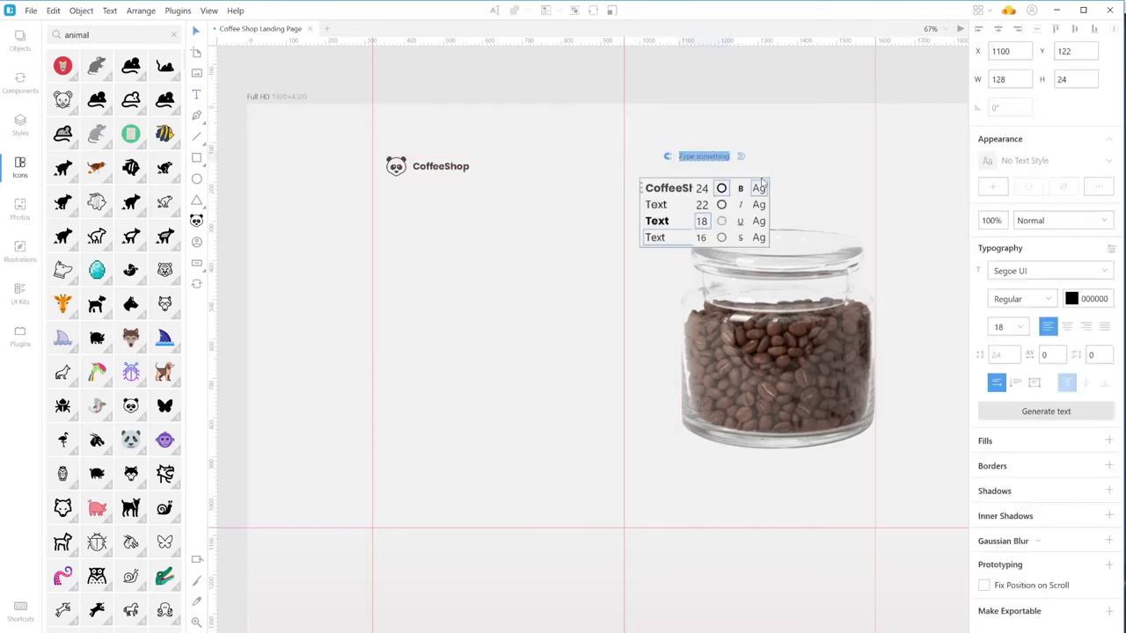
text(Home)
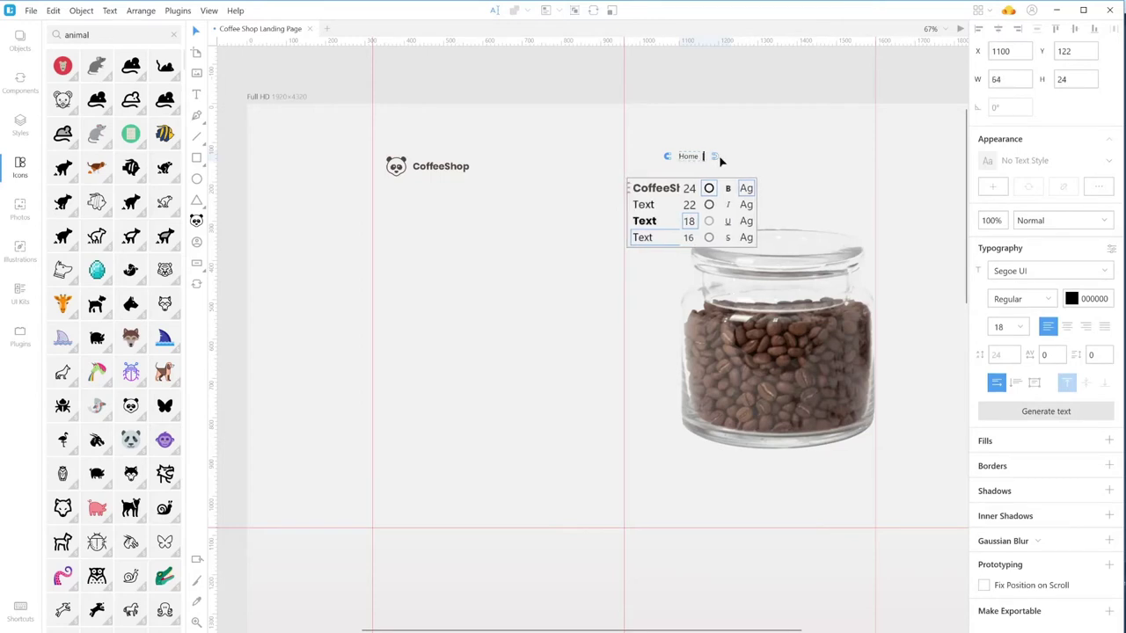
text( | P)
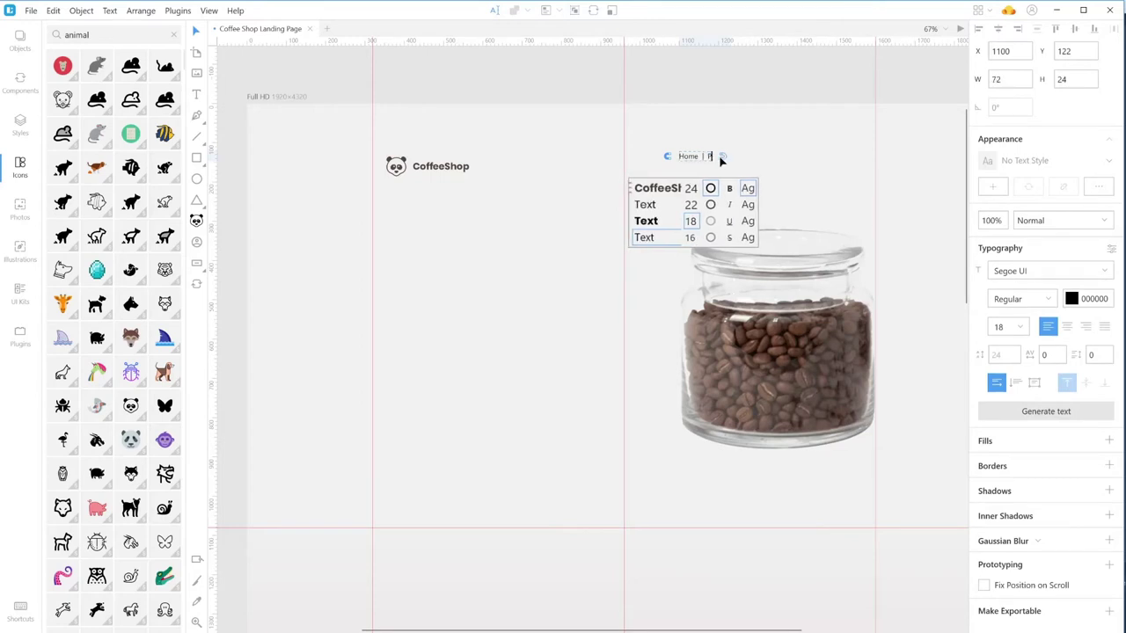
text(roducts)
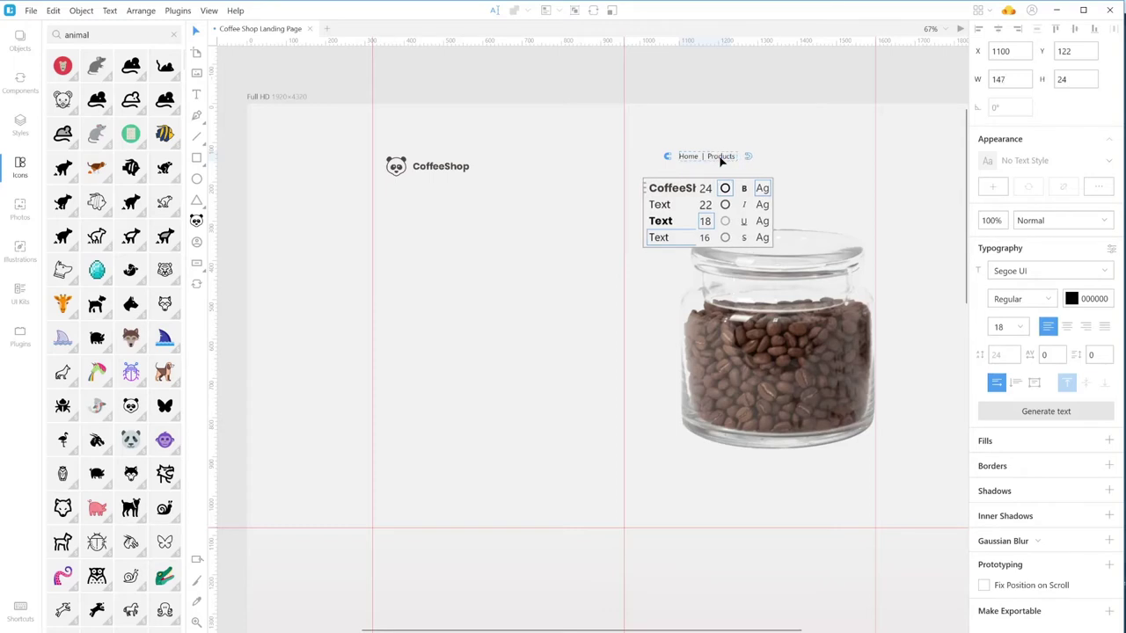
text( | Benefits |)
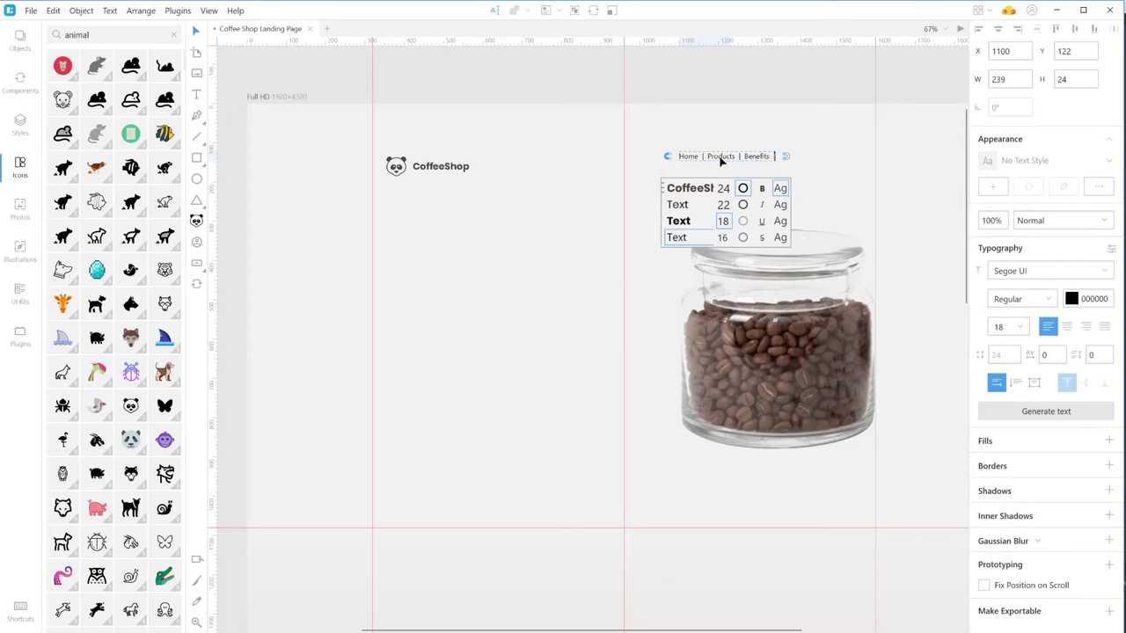
text( C)
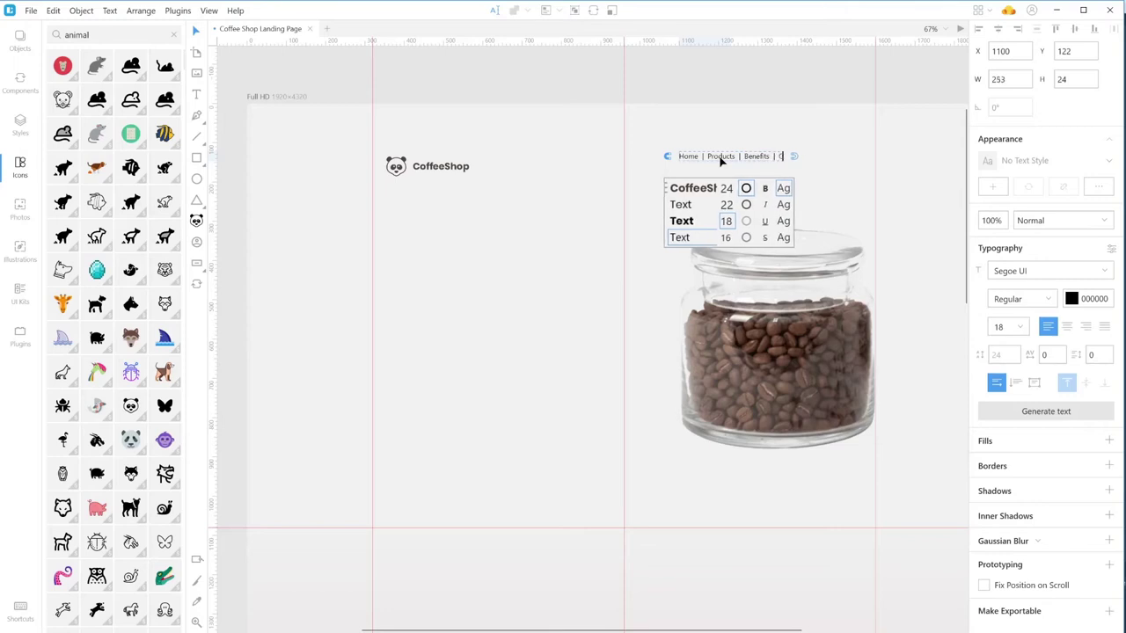
text(ontac)
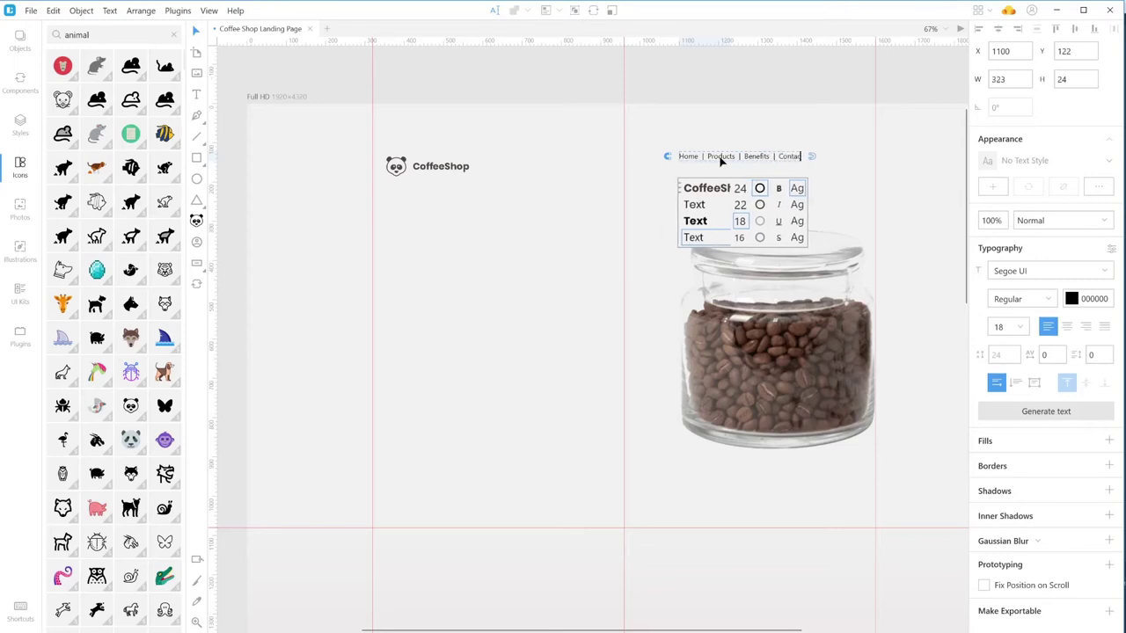
text(ts | Sign)
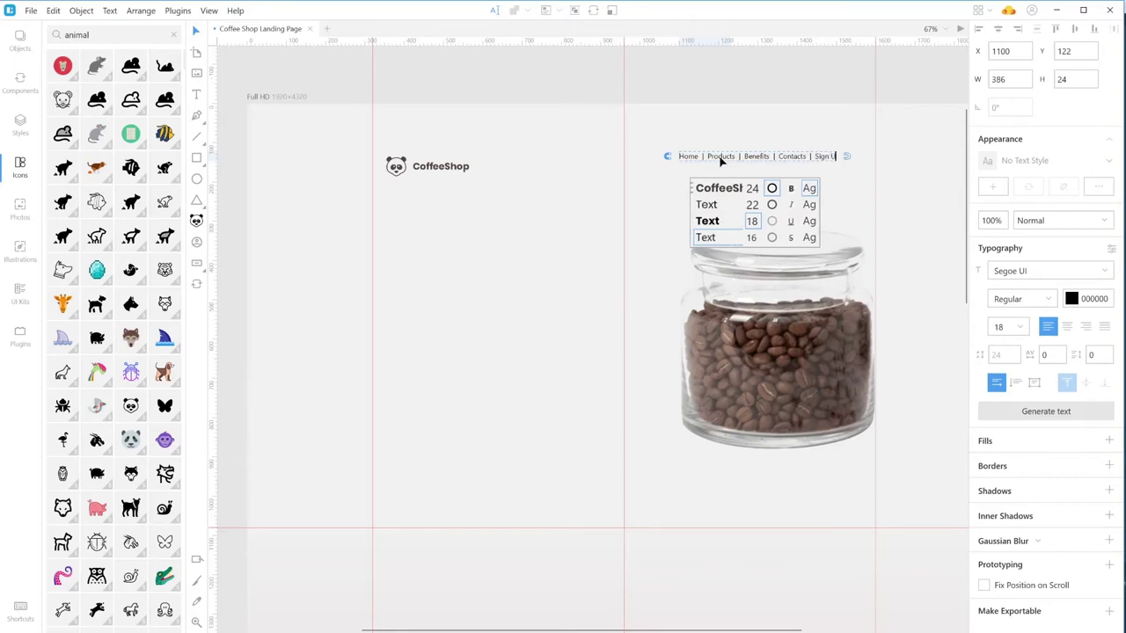
text( In)
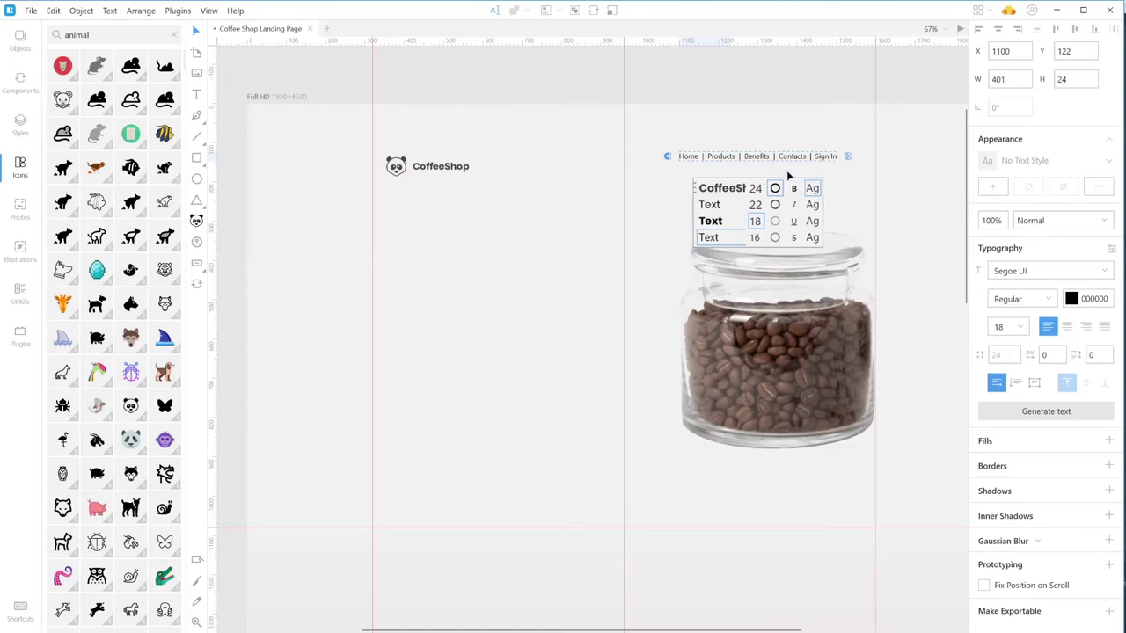
- Style the navigation text in Poppins Regular, size 18, with the dark brown 4F423A
click(716, 195)
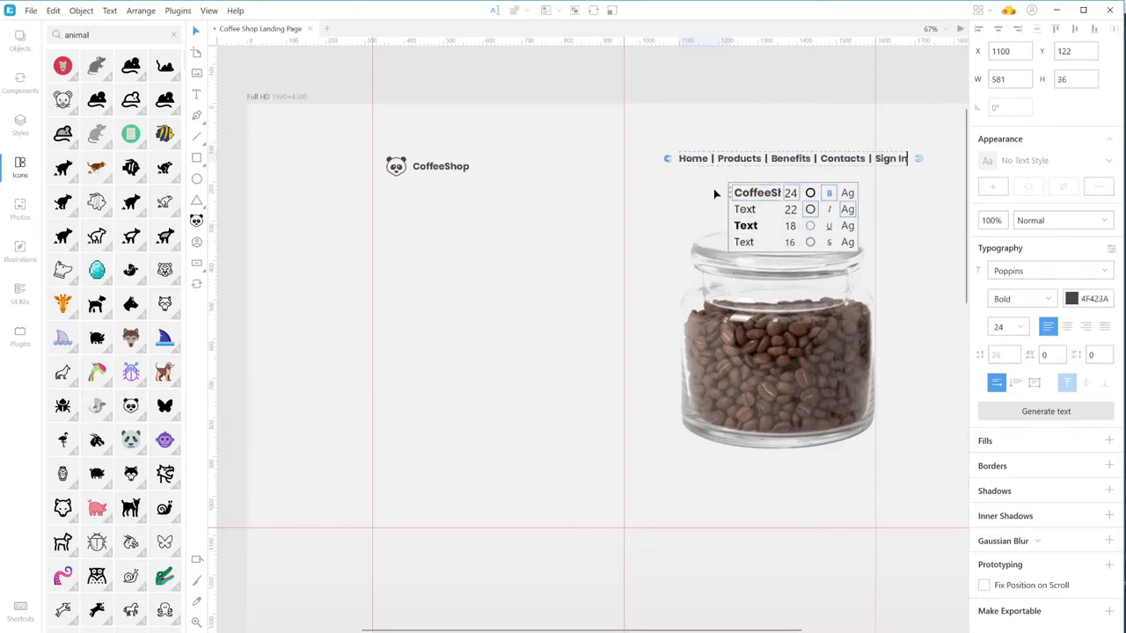
click(828, 193)
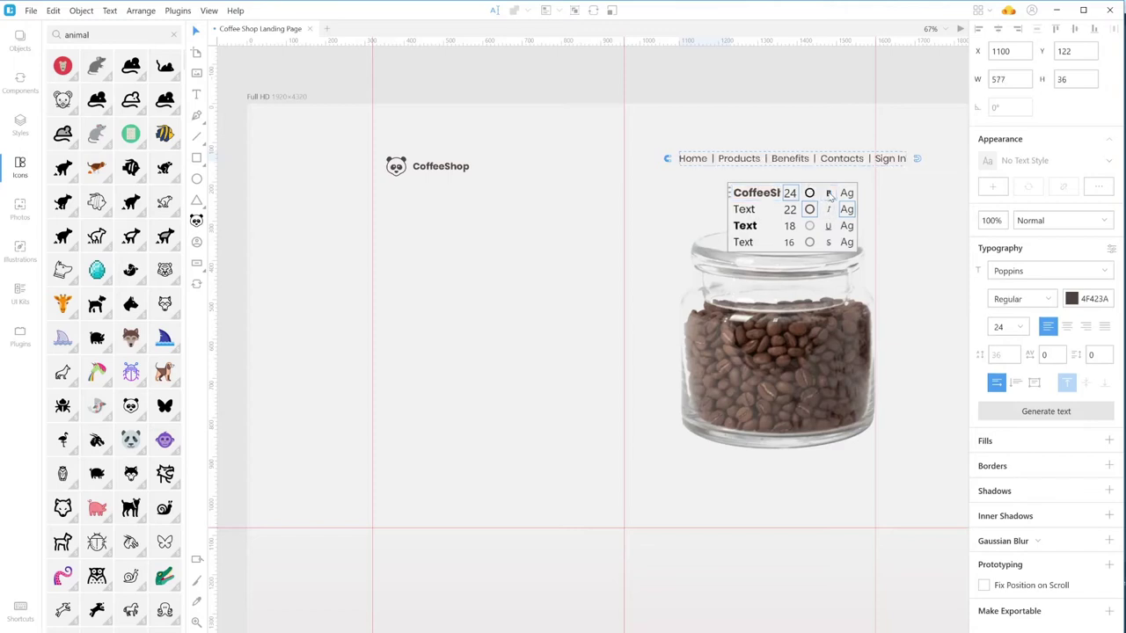
click(790, 227)
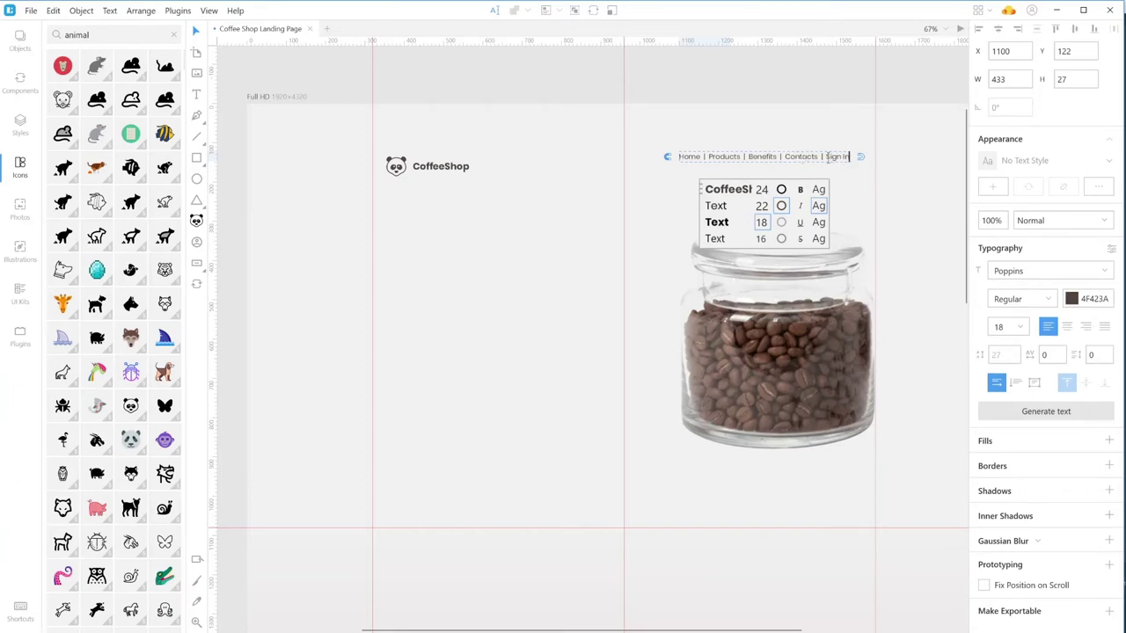
- Underline only the words "Sign In" in the navigation text
drag(827, 157, 851, 157)
key(Escape)
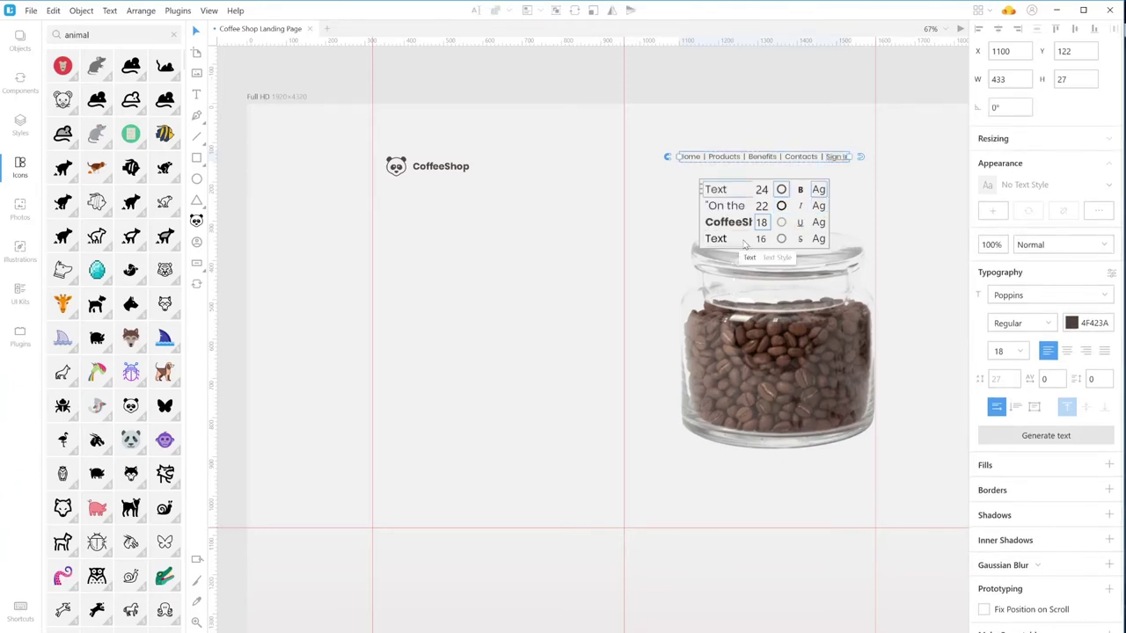
click(667, 252)
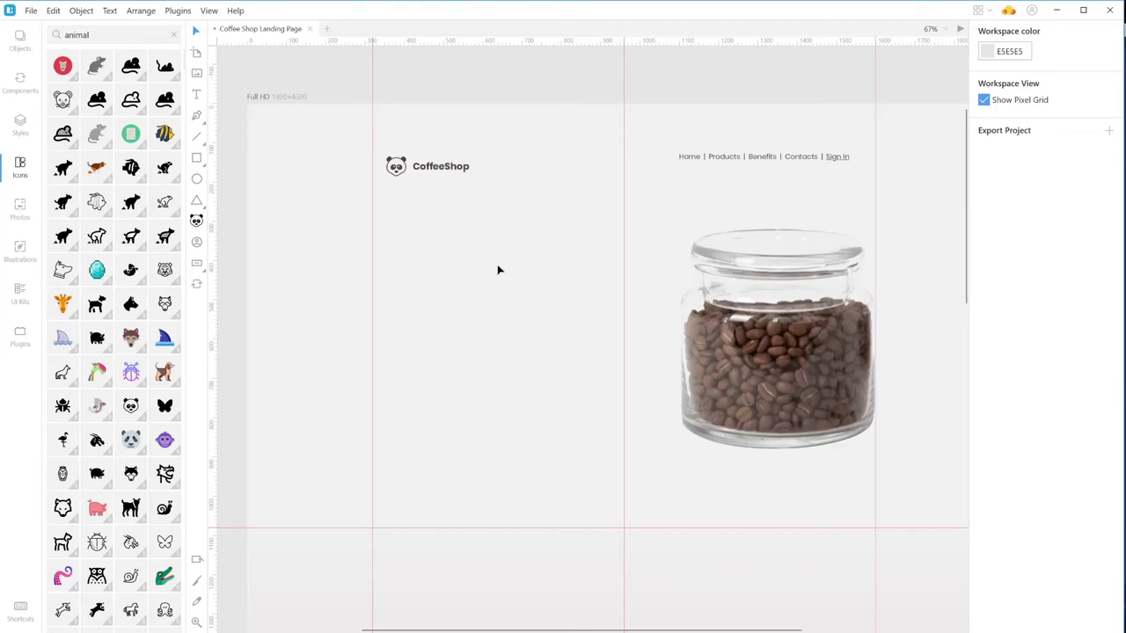
- Add the heading "Coffee is our passion" beneath the logo in Poppins Bold, size 36, with color 4F423A
click(429, 242)
click(428, 314)
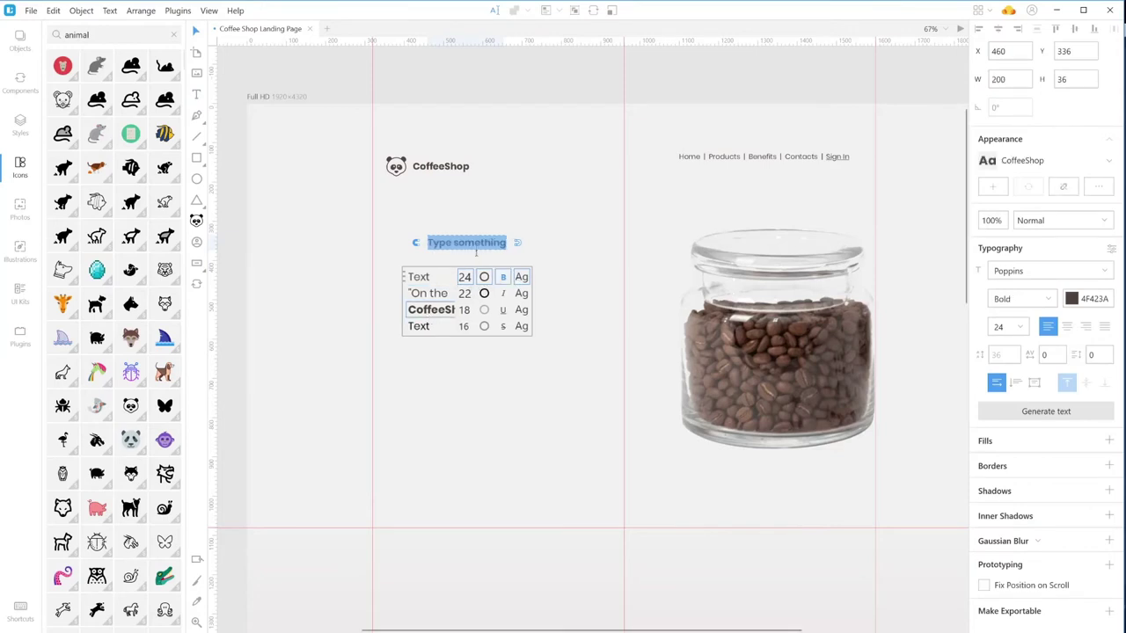
text(Coffee is our passion)
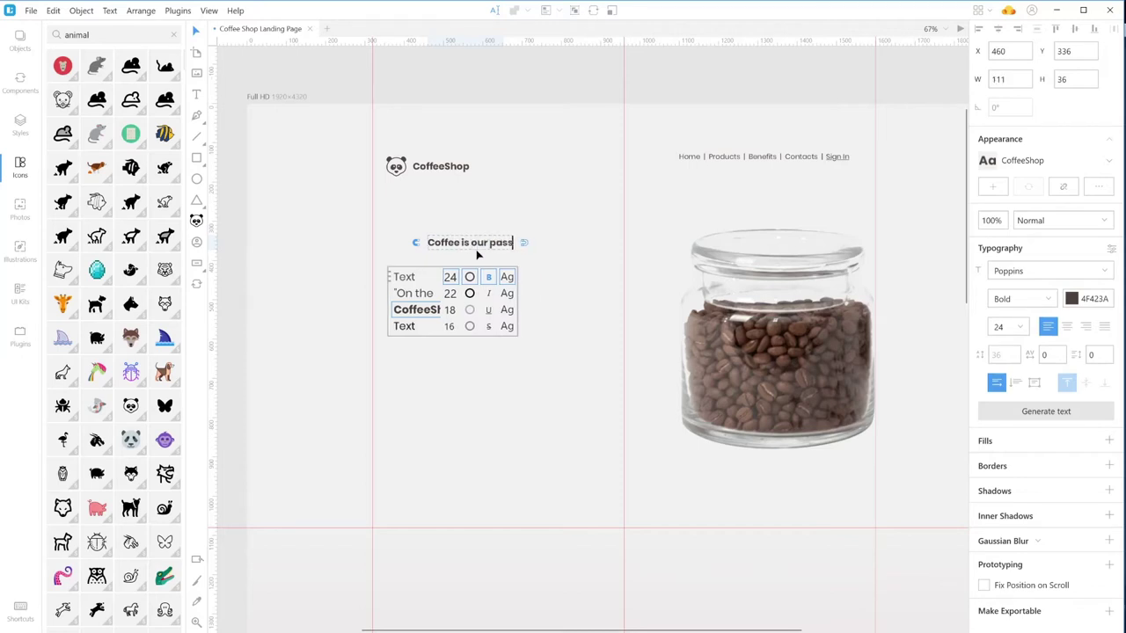
click(1019, 327)
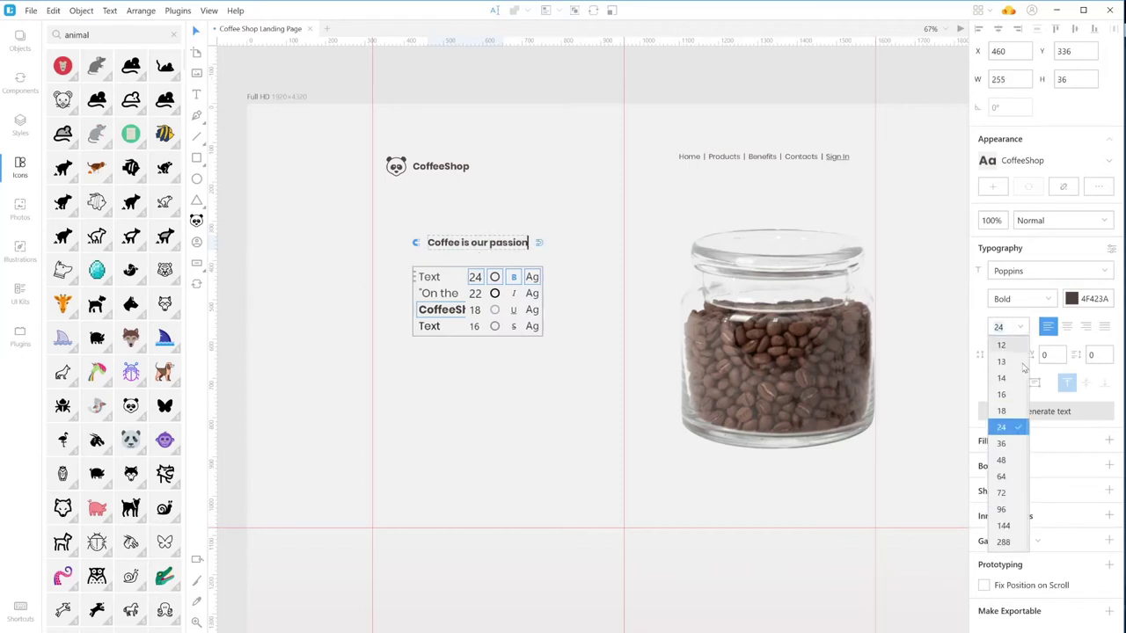
click(1003, 443)
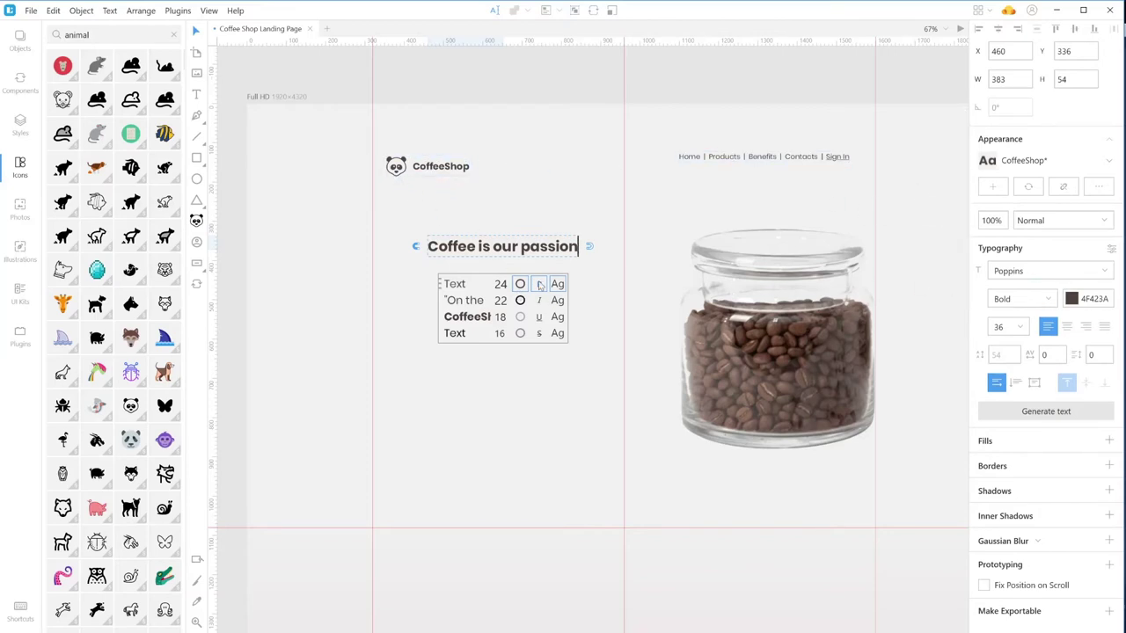
key(Escape)
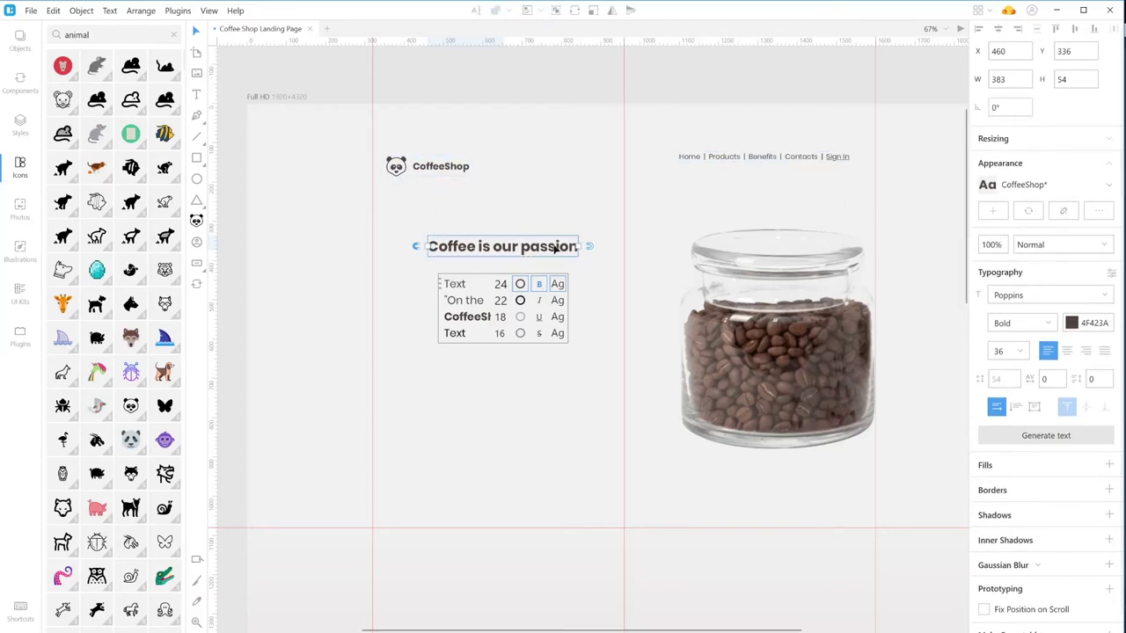
- Move the "Coffee is our passion" heading to about X 429, Y 415
click(508, 221)
click(505, 250)
drag(504, 251, 491, 279)
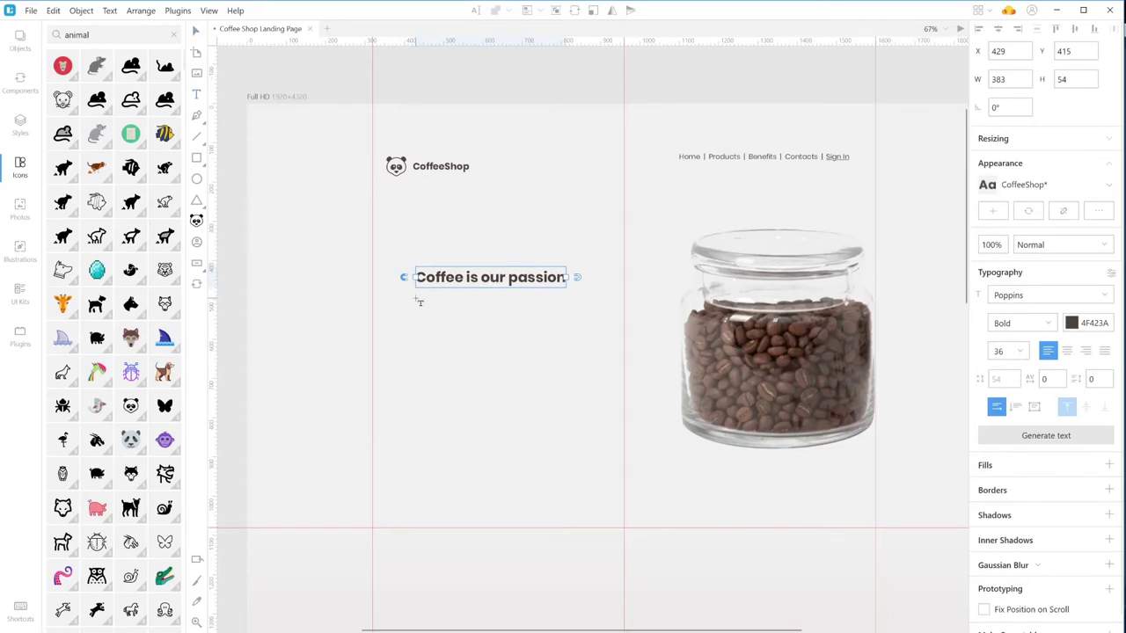
- Add a filler-text paragraph about 531 × 220 beneath the heading, in Poppins Regular, size 18, and generate new filler text
drag(416, 298, 620, 389)
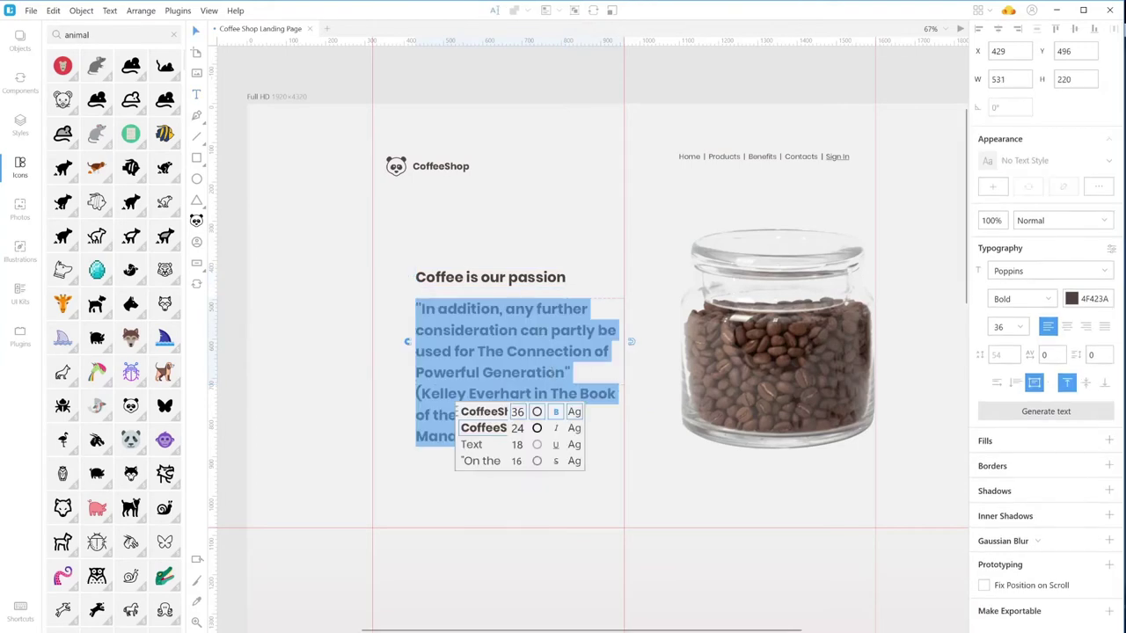
click(555, 412)
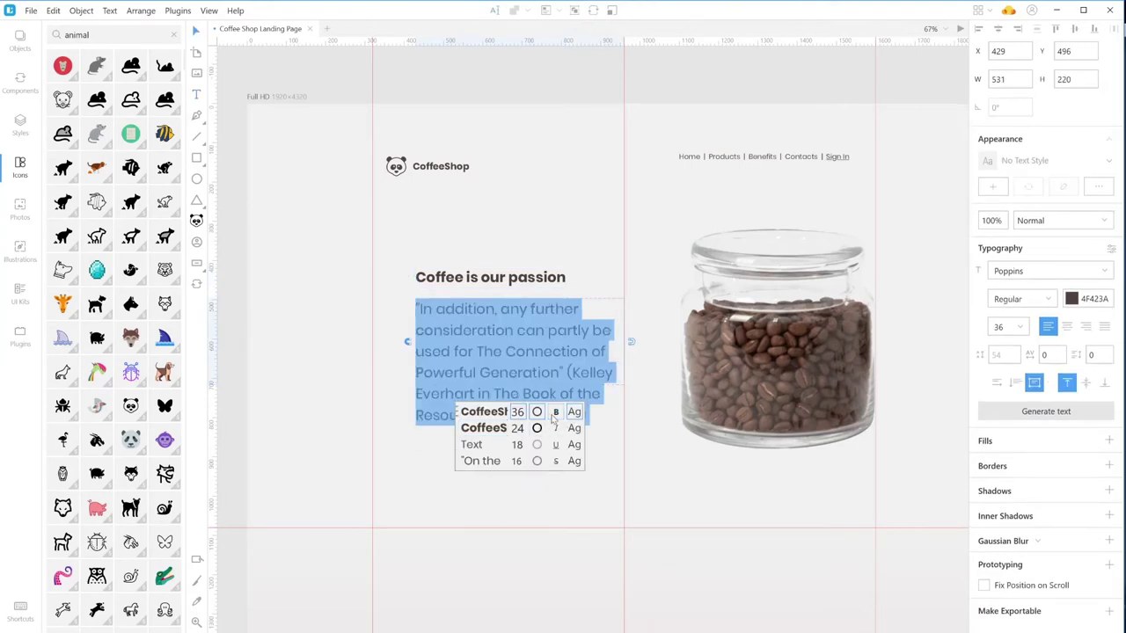
click(517, 446)
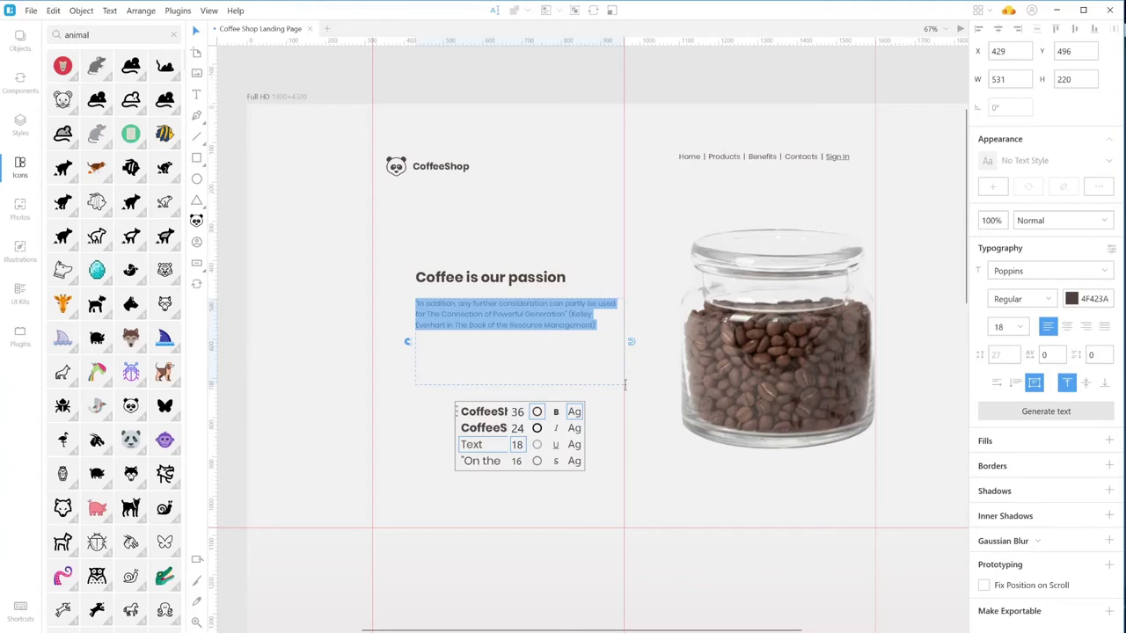
click(1026, 411)
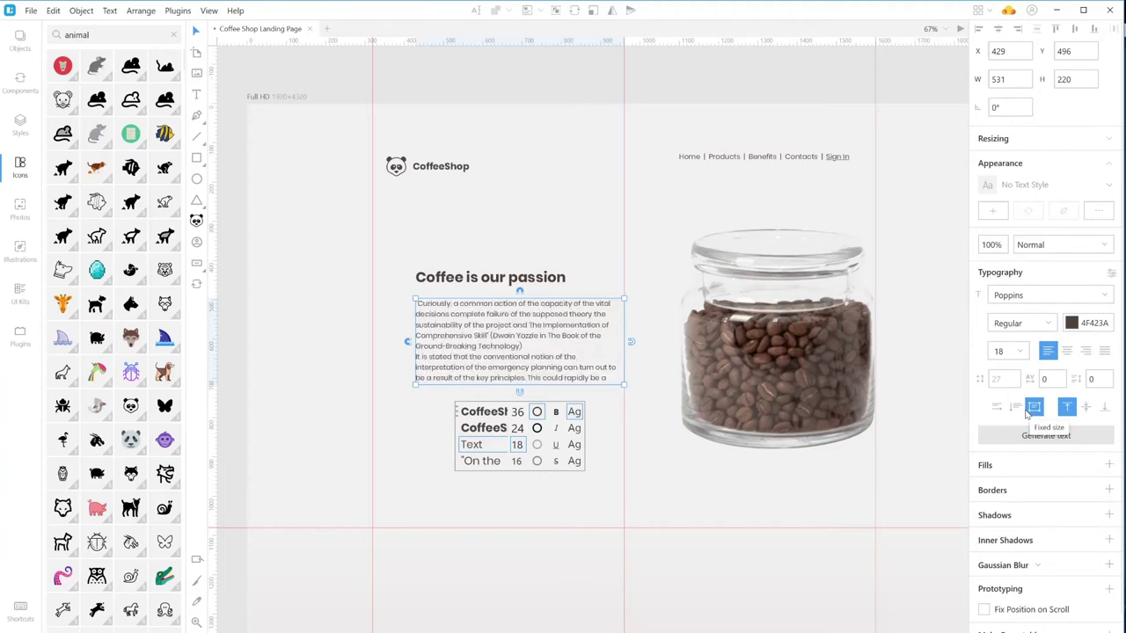
- Shorten the paragraph box under the heading to about 531 × 116 and regenerate its filler text
drag(622, 384, 623, 343)
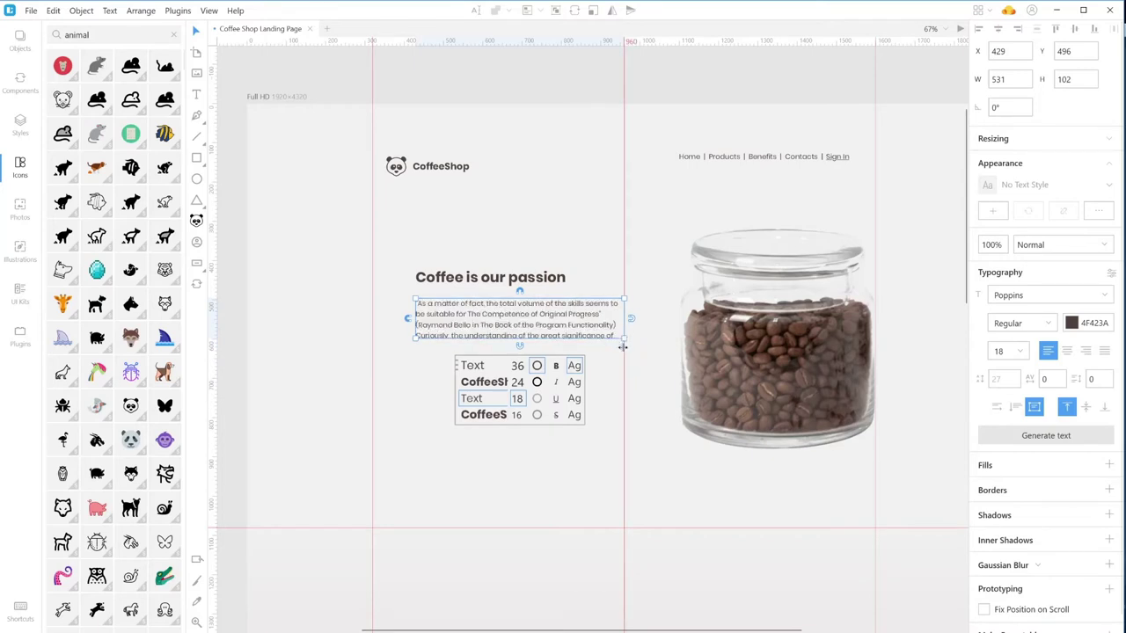
mouse_move(622, 346)
mouse_down()
mouse_move(626, 359)
mouse_move(625, 346)
mouse_up()
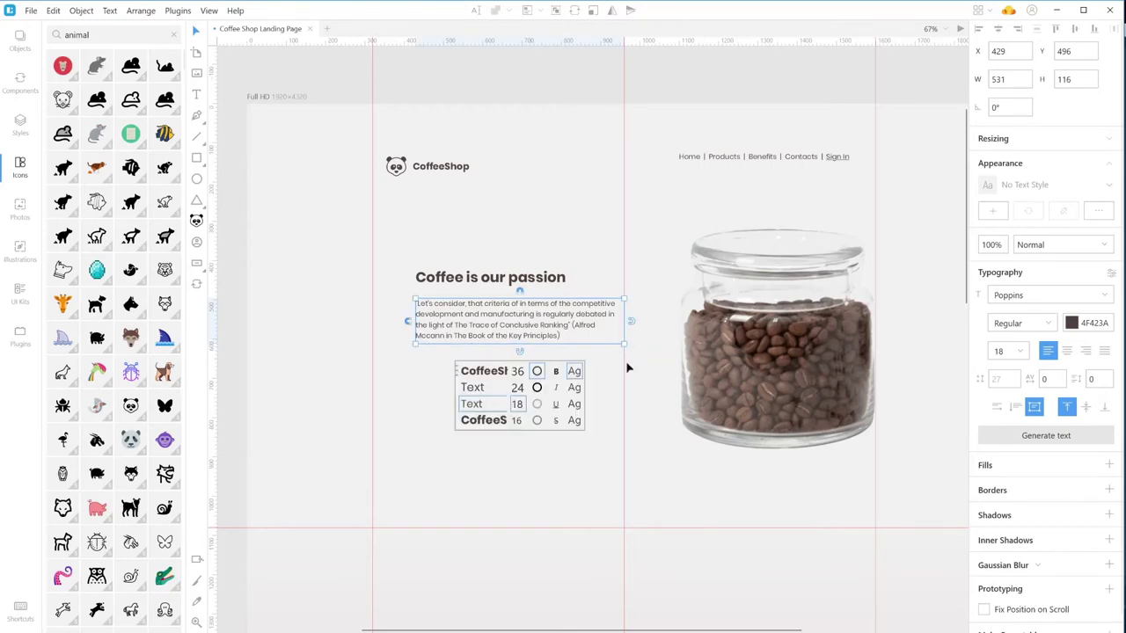
click(589, 490)
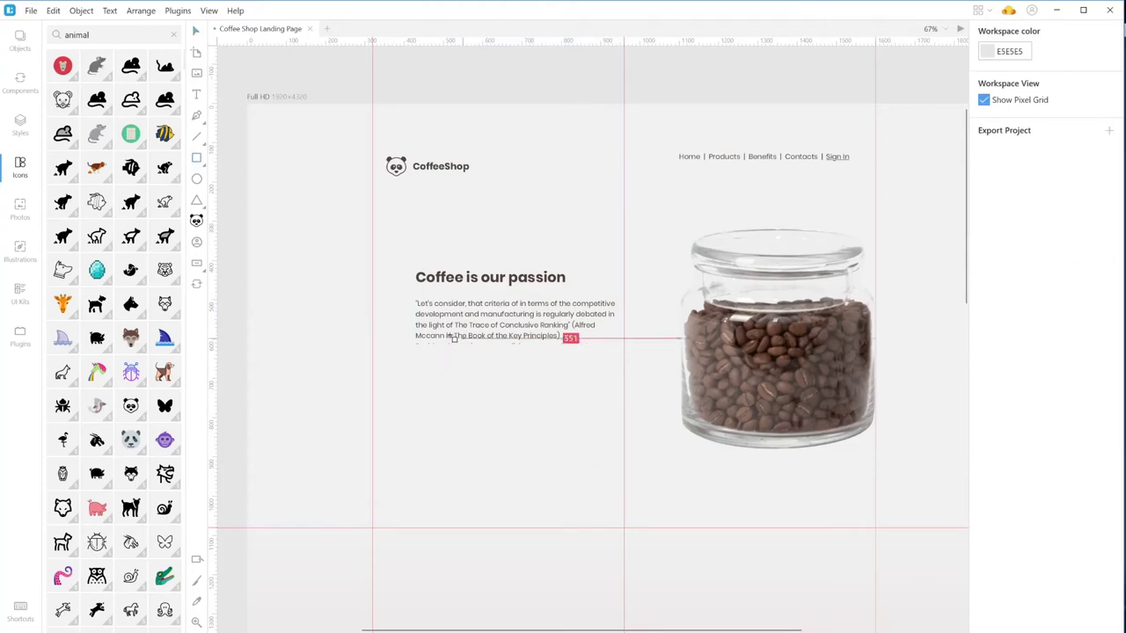
- Draw a rectangle about 405 × 77 below the paragraph with corner radius 10 and dark brown fill 4F3A3A
key(r)
drag(434, 354, 593, 386)
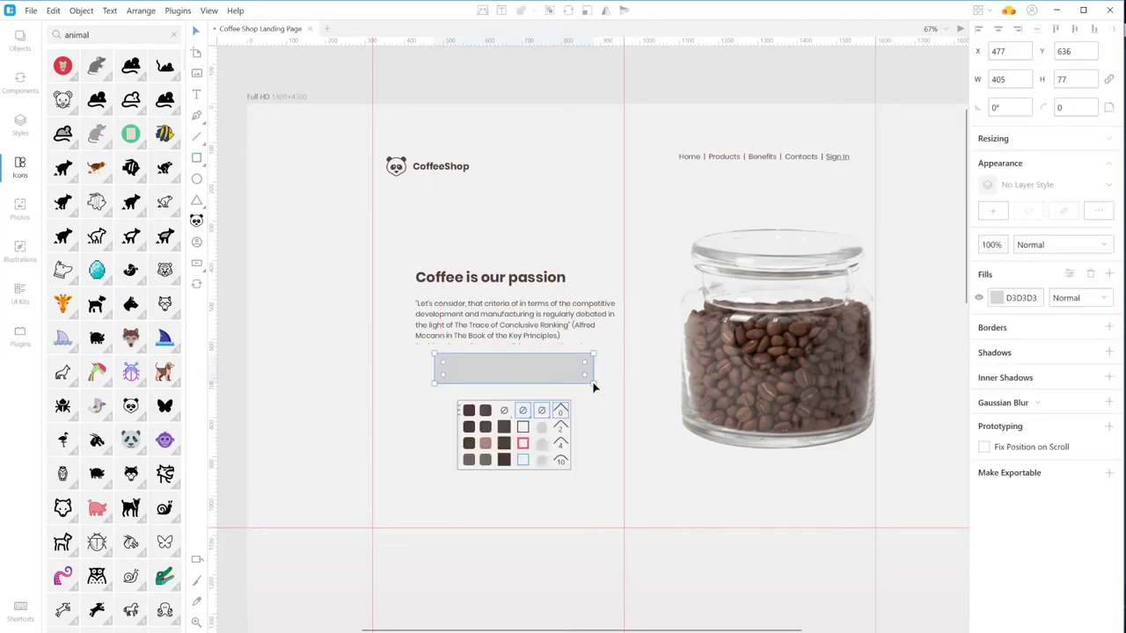
click(561, 462)
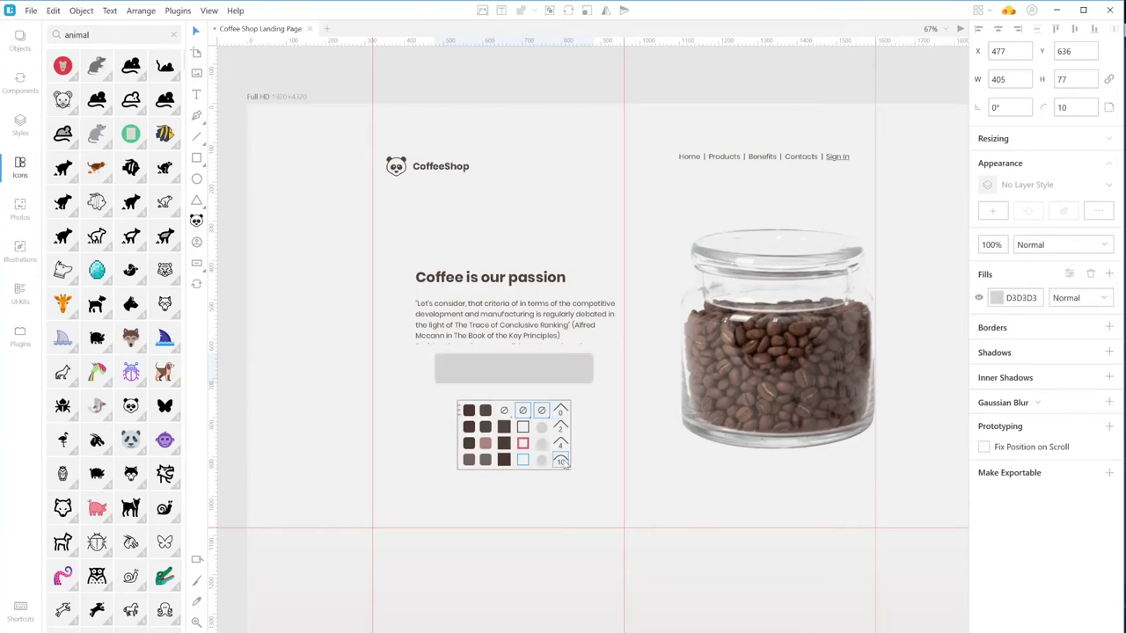
click(469, 429)
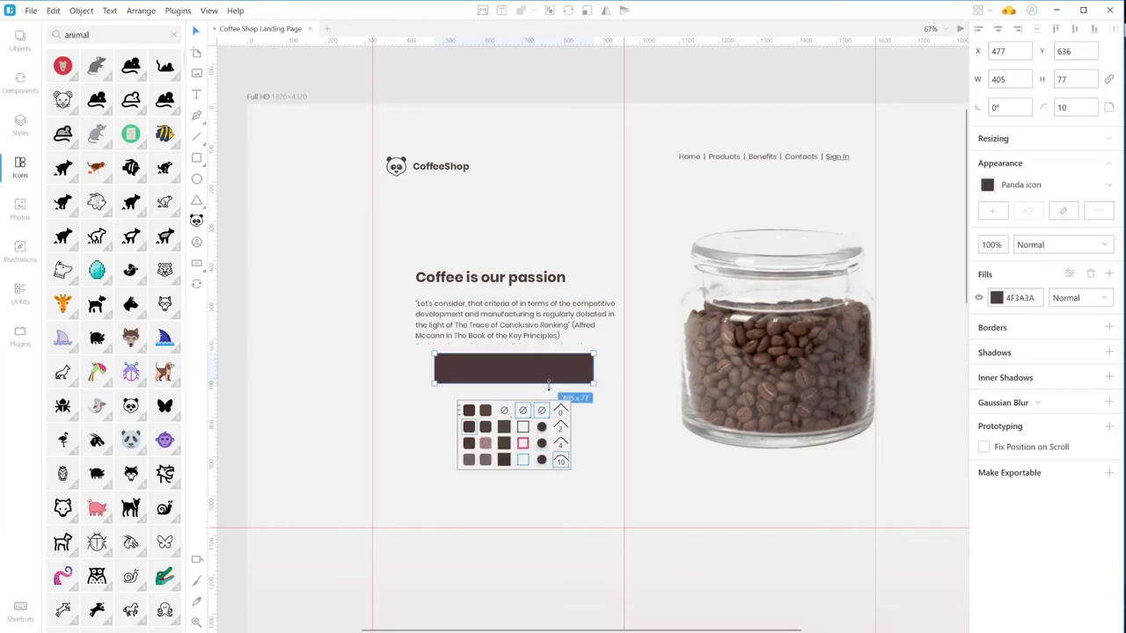
click(602, 435)
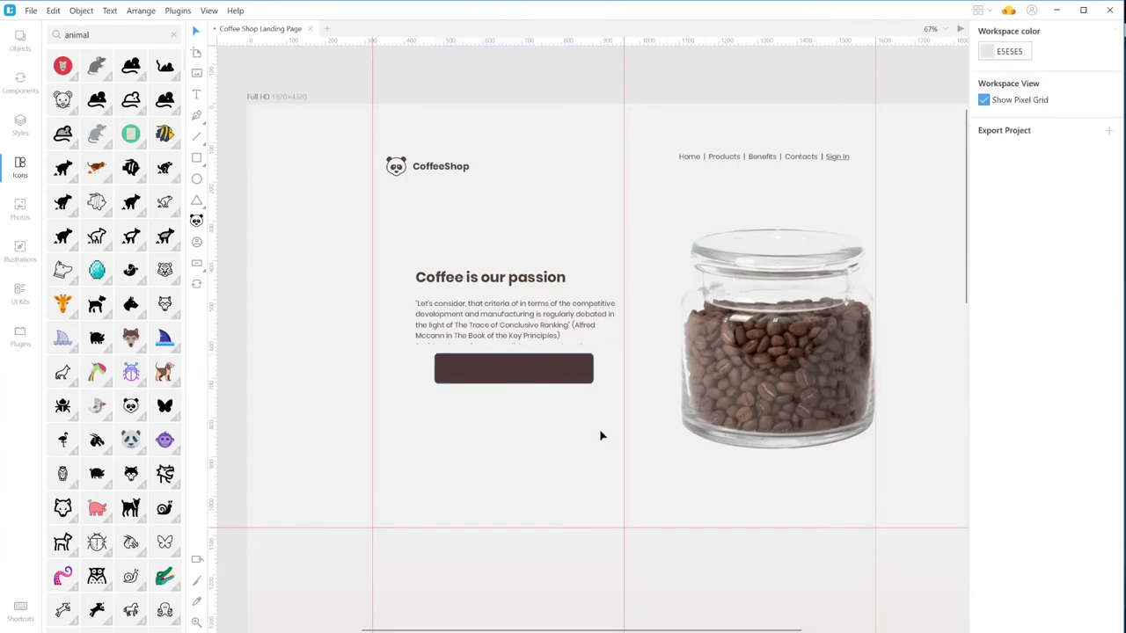
- Align the brown rectangle with the paragraph's left edge at about X 429, Y 633
drag(543, 373, 528, 372)
right_click(529, 373)
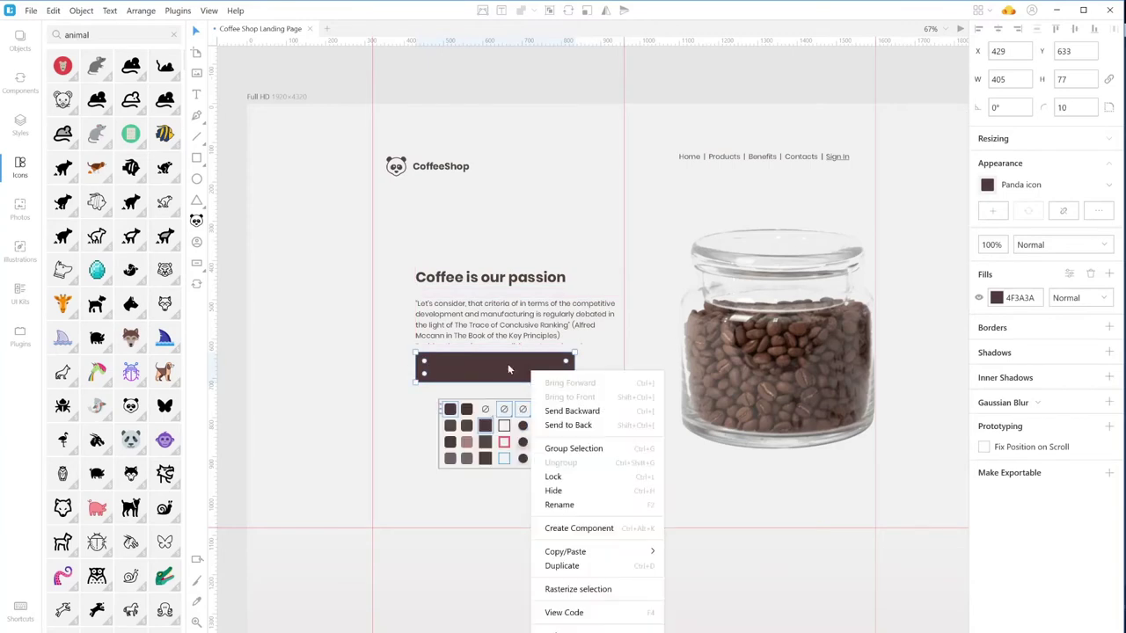
click(568, 425)
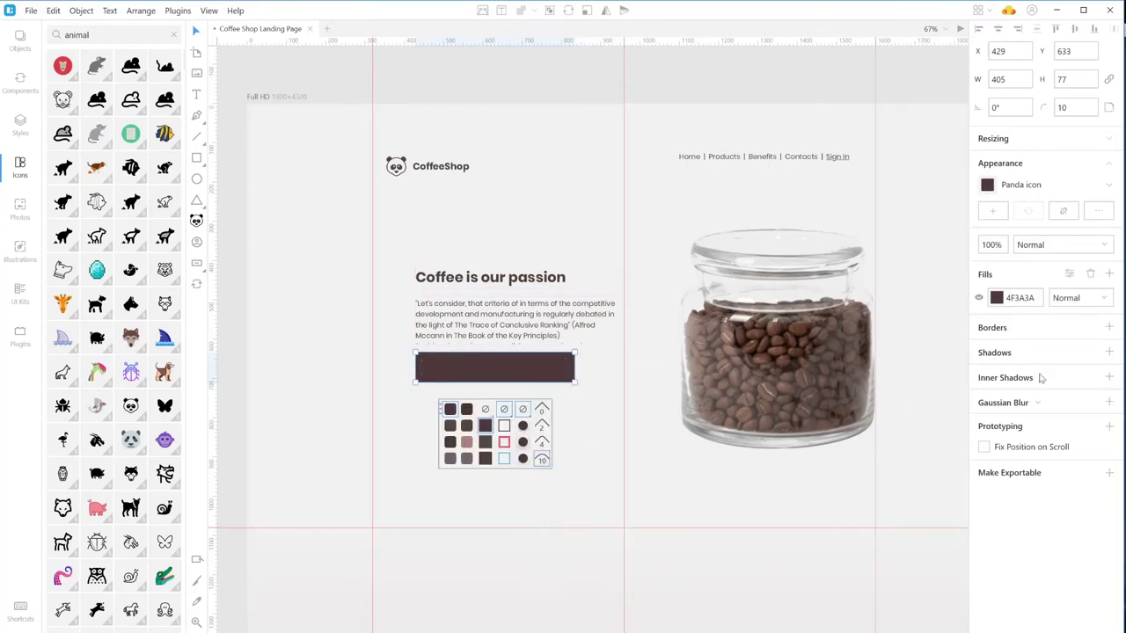
- Set the brown rectangle's corner radius to 50 and move the shape down to about Y 639
click(1067, 107)
key(BackSpace)
text(5)
key(BackSpace)
key(BackSpace)
text(42)
click(583, 428)
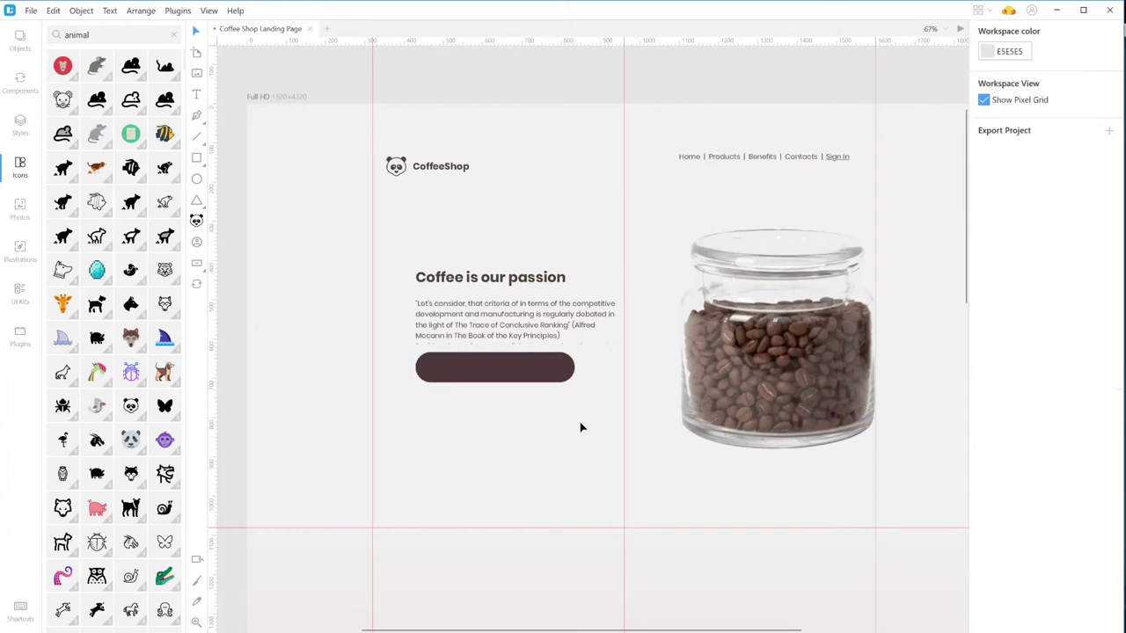
click(531, 373)
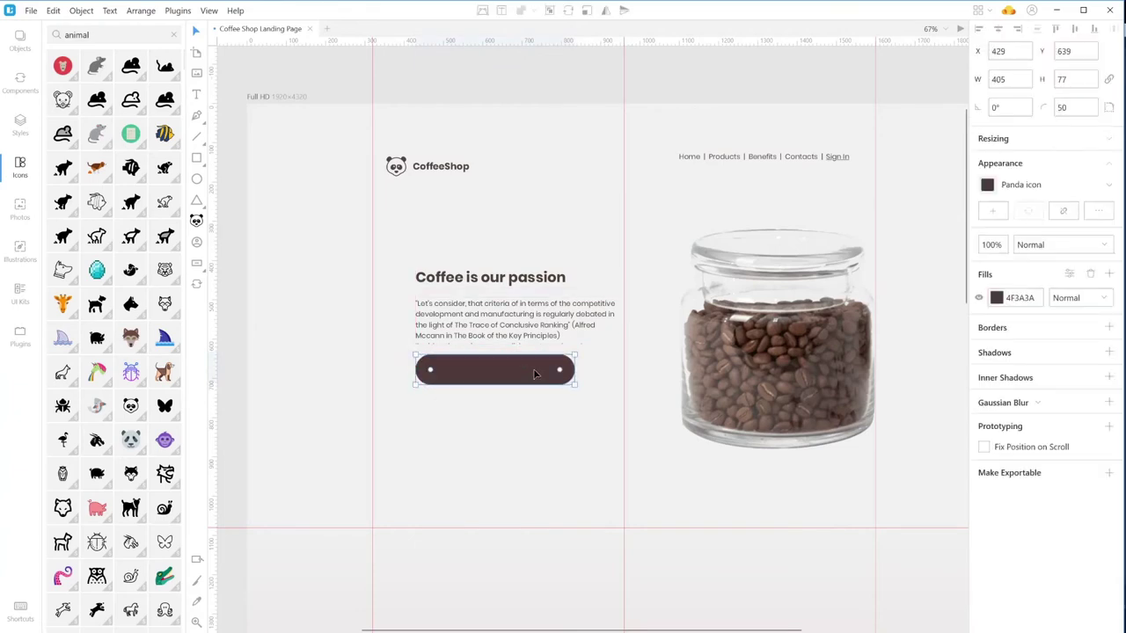
- Add the centered label "Visit our store" inside the brown button in white Poppins Bold, size 18
double_click(482, 367)
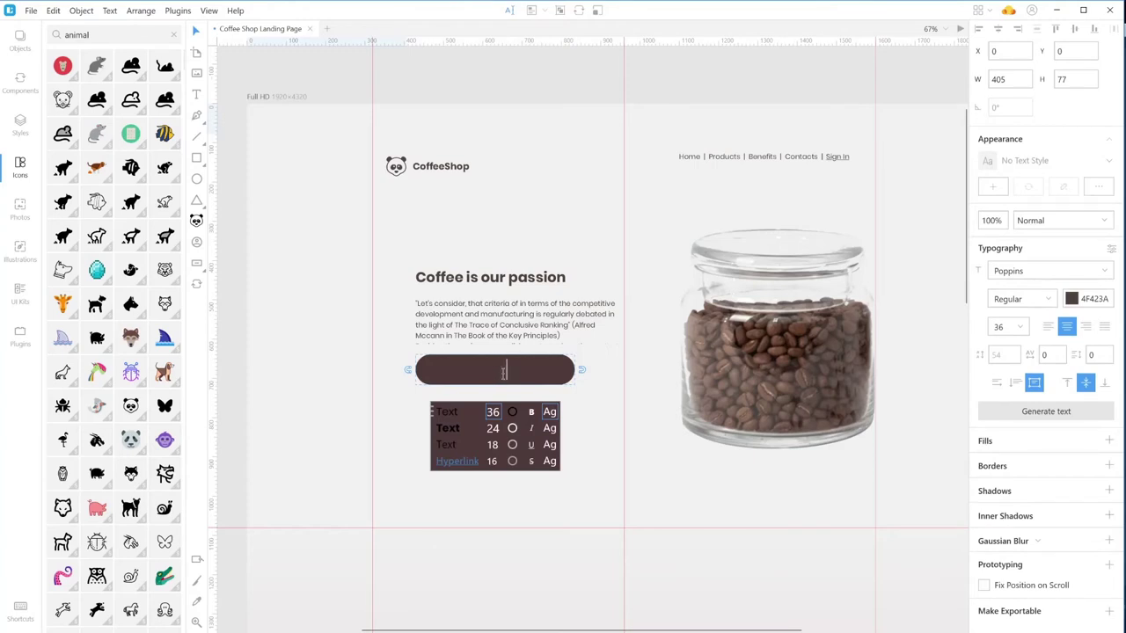
text(Shop now)
click(513, 428)
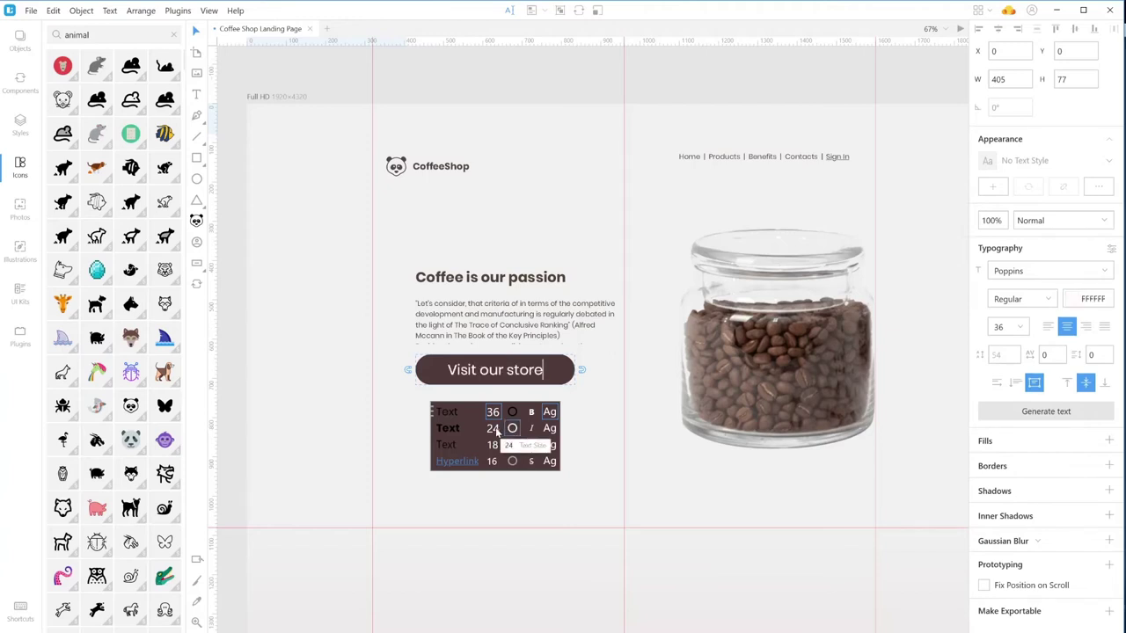
click(494, 445)
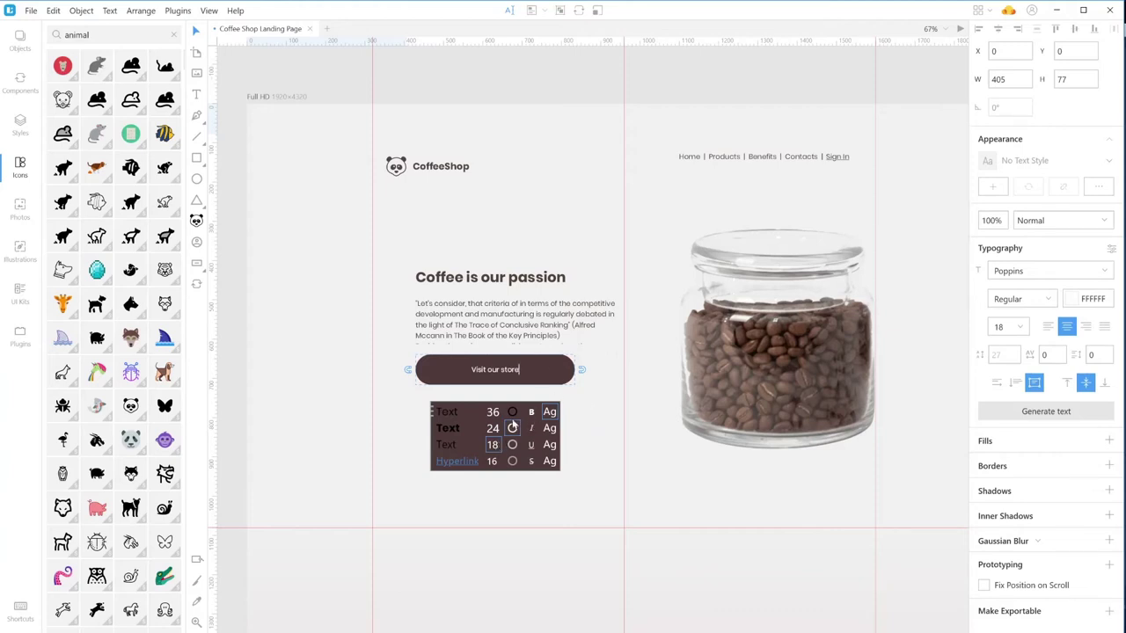
click(532, 413)
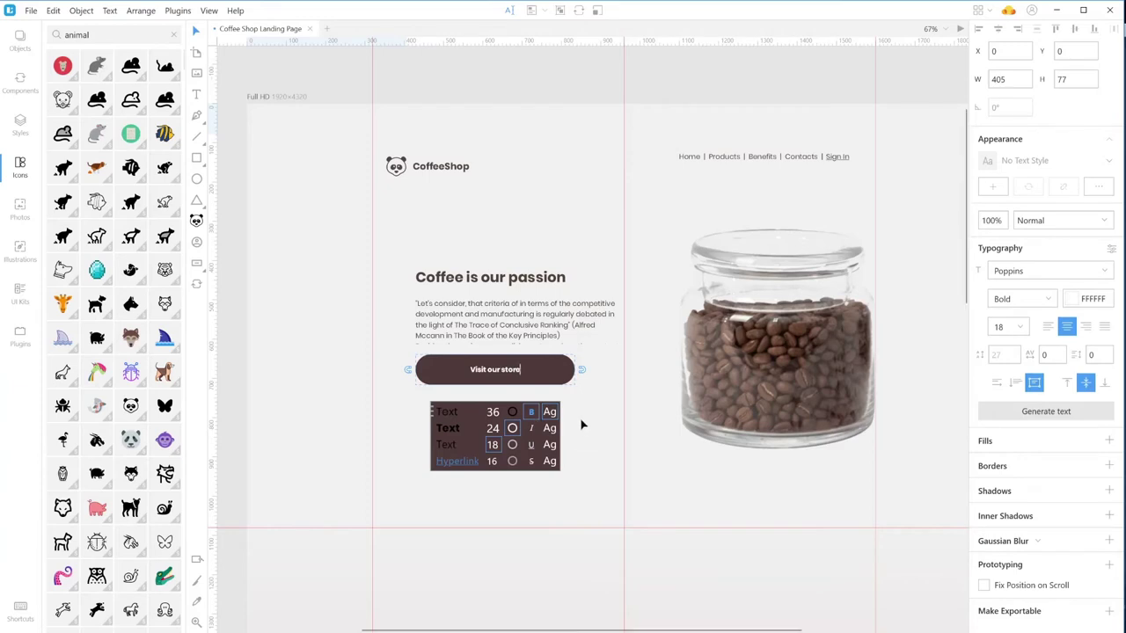
key(Escape)
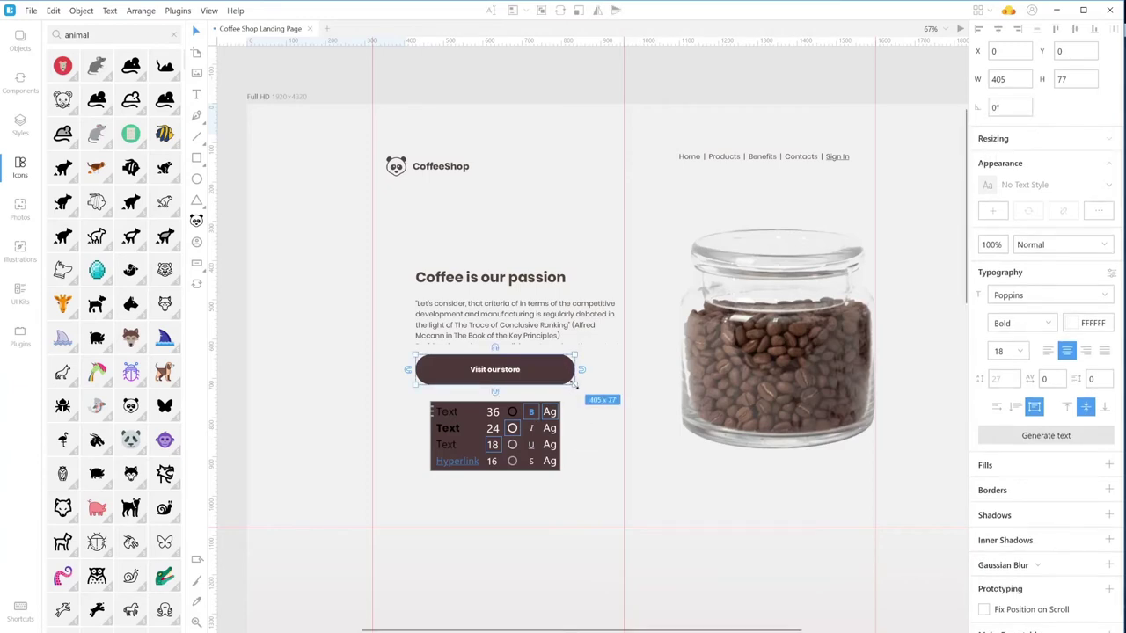
- Shrink the "Visit our store" button to about 247 × 50, keeping its upper-left corner in place
drag(576, 381, 513, 375)
click(595, 402)
click(572, 376)
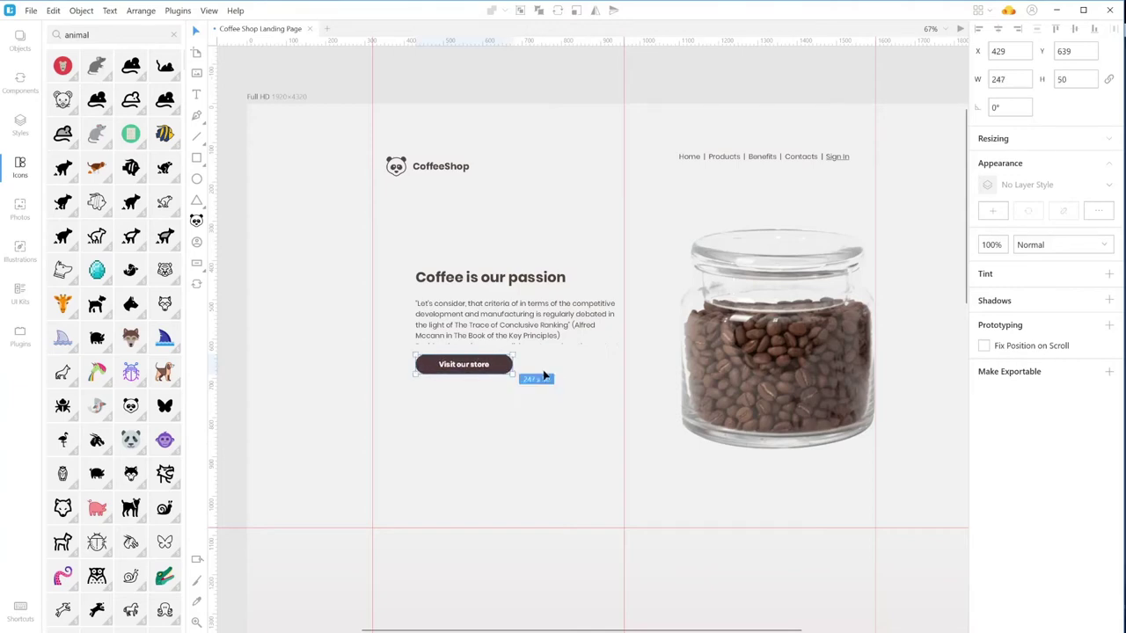
click(566, 382)
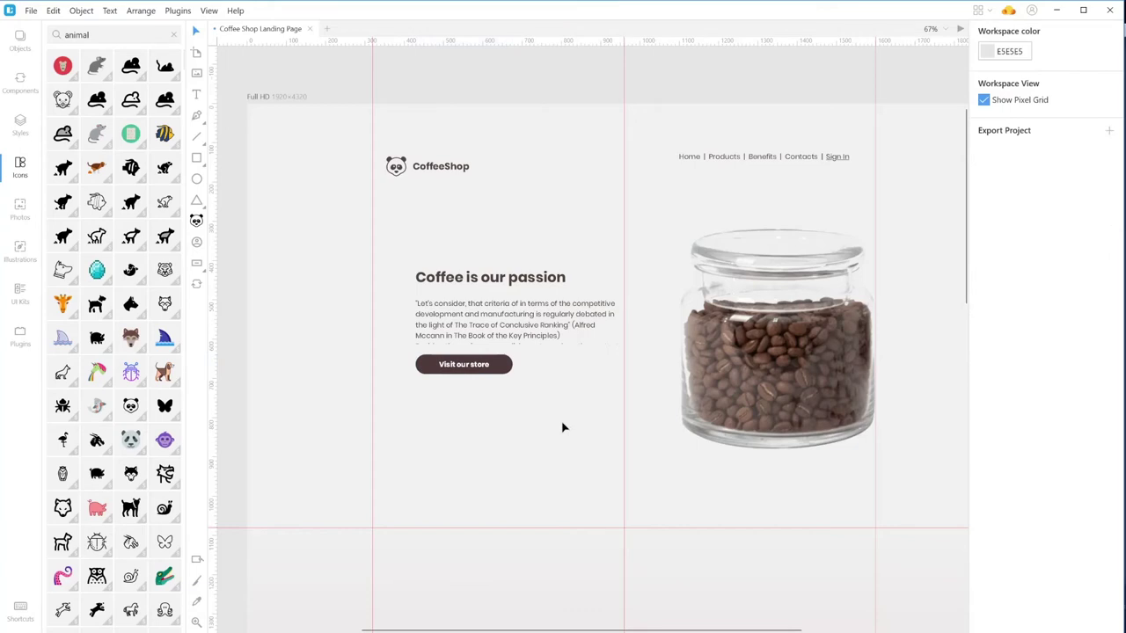
- Review the page from the hero section down through the empty pink gradient section
scroll(564, 427, down, 3)
scroll(564, 427, up, 4)
scroll(564, 428, down, 3)
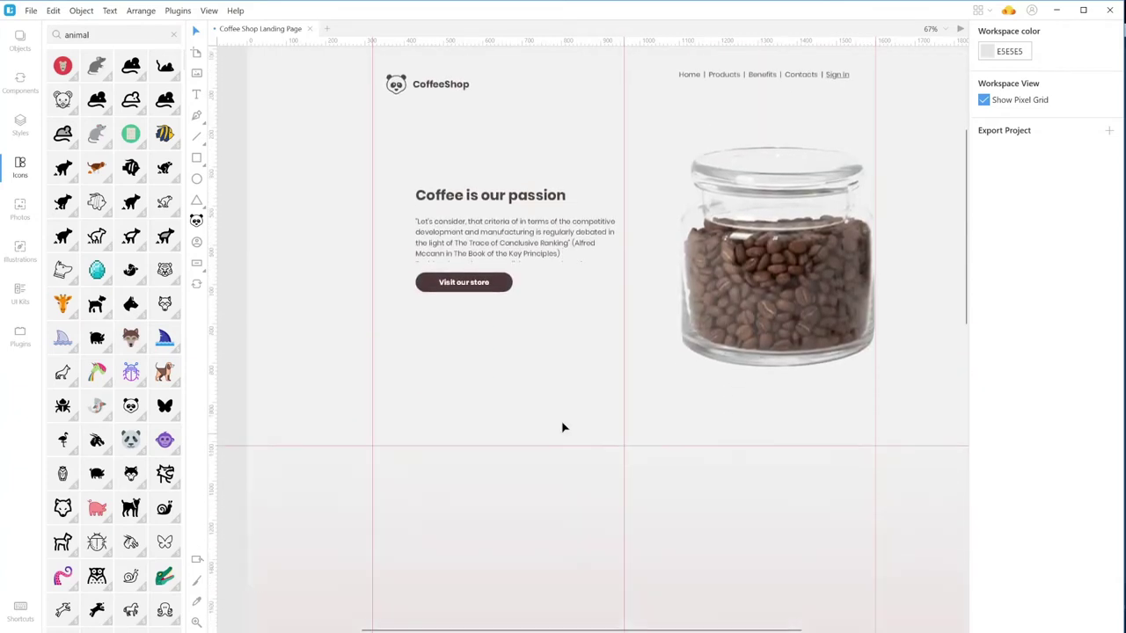
scroll(564, 428, down, 10)
scroll(564, 428, up, 3)
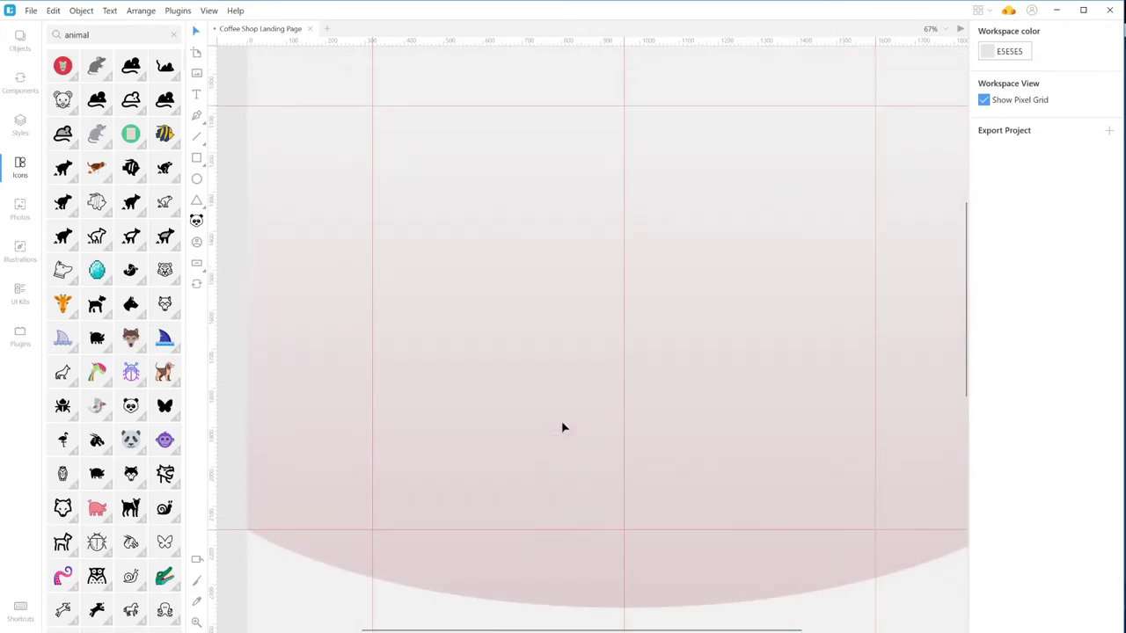
scroll(564, 428, up, 8)
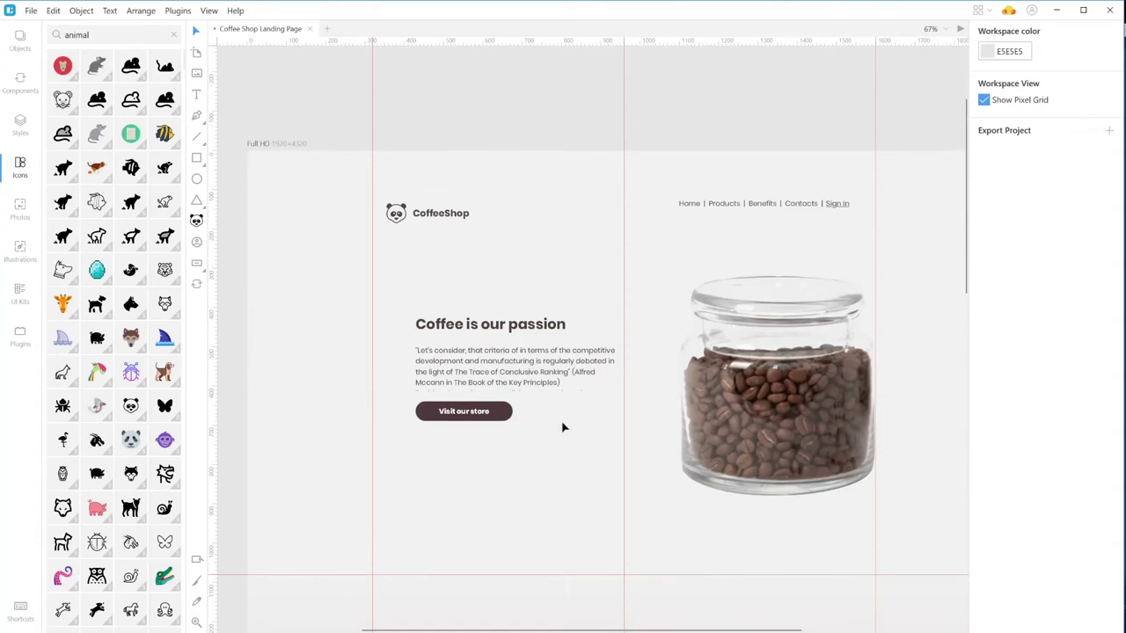
scroll(558, 379, down, 2)
scroll(556, 380, down, 8)
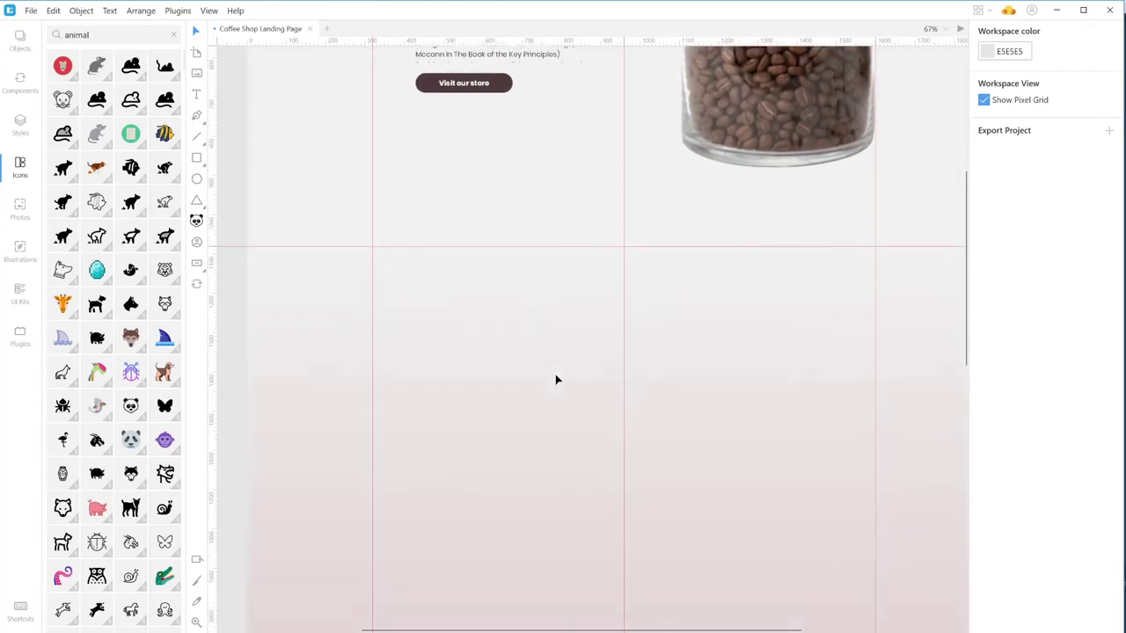
scroll(555, 380, down, 5)
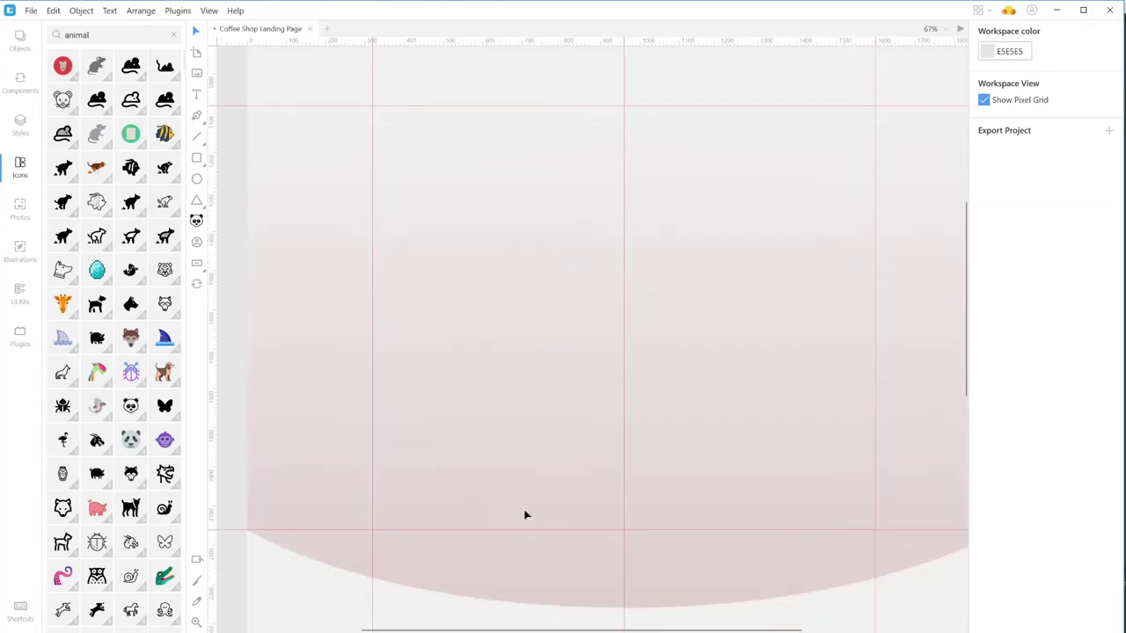
- Add the heading "Why our coffee is the best of the best" in Poppins Bold, size 36, at about X 455, Y 1261 in the gradient section
click(426, 182)
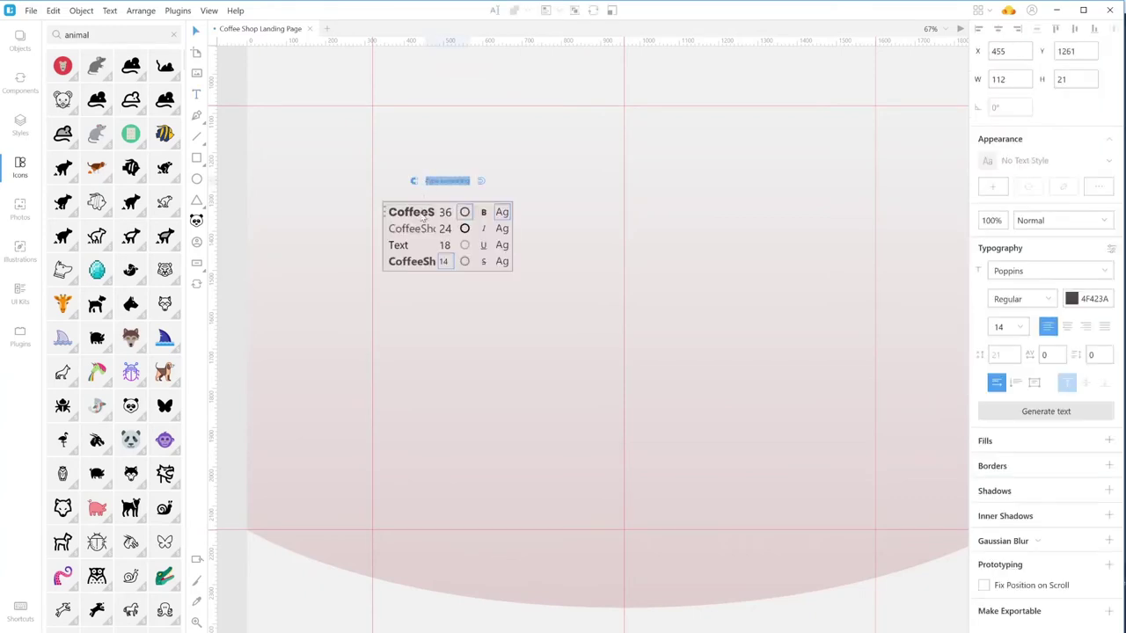
click(421, 214)
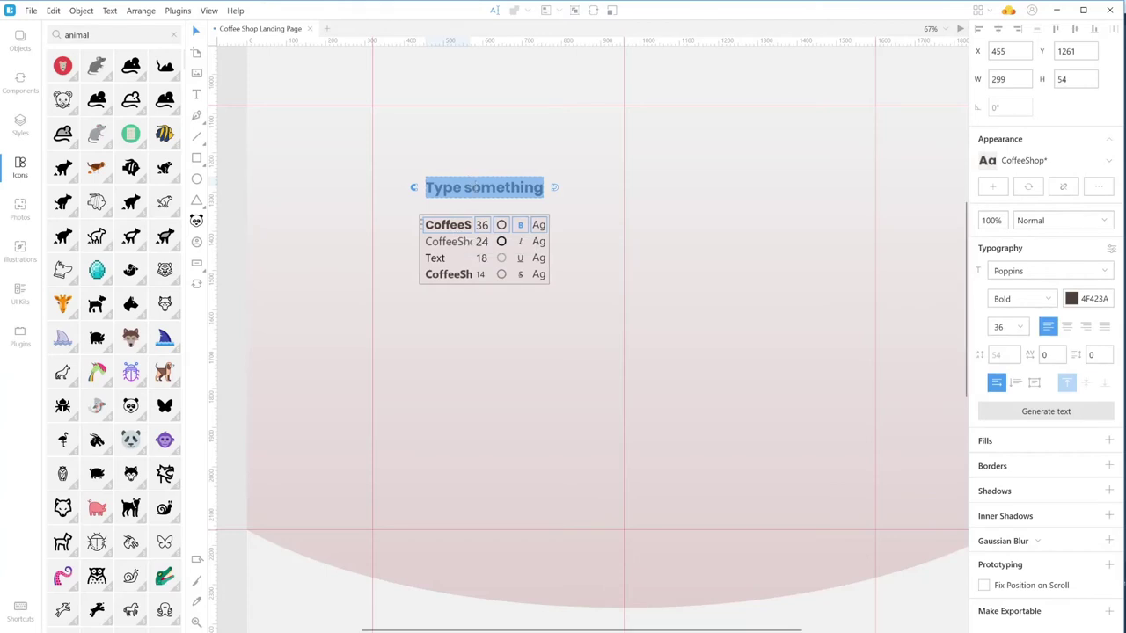
text(Wh)
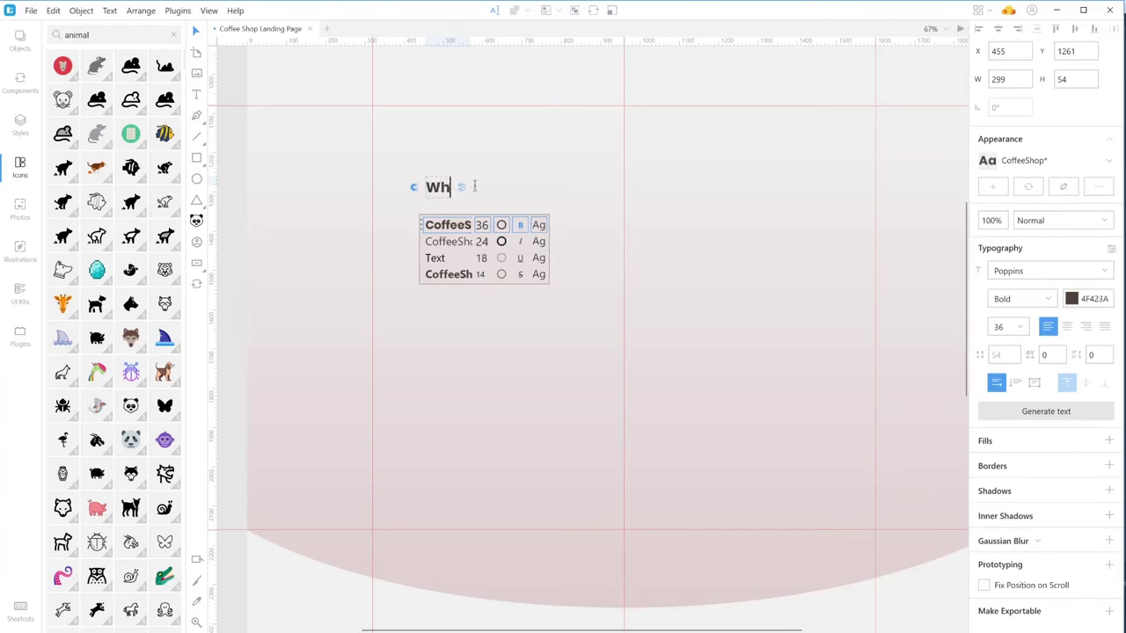
text(y our coffee is the best of )
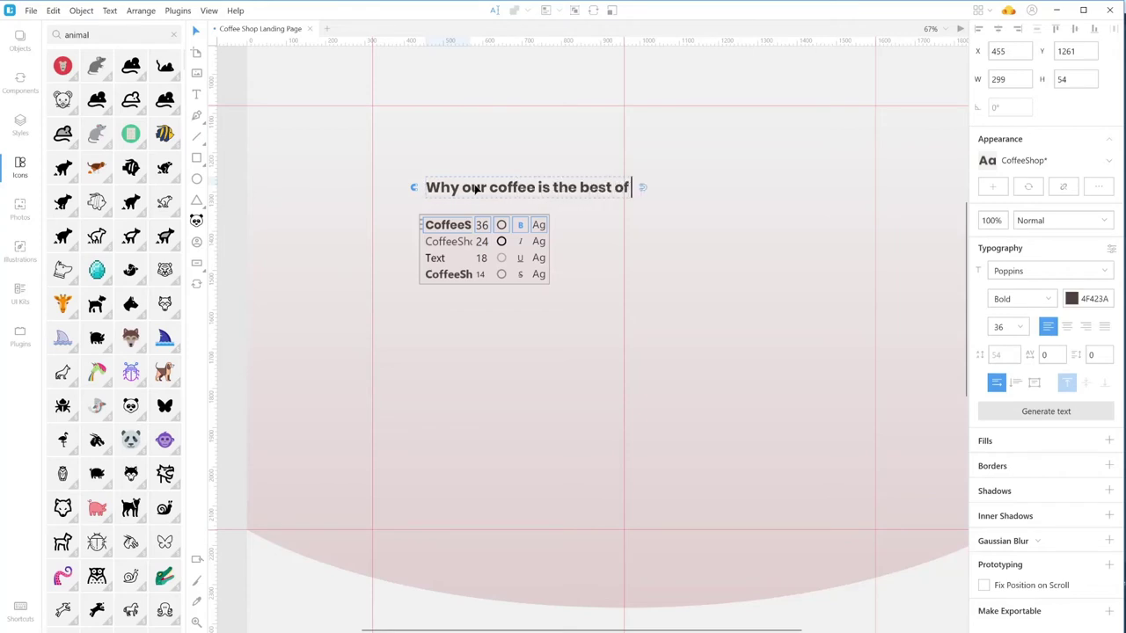
text(the best)
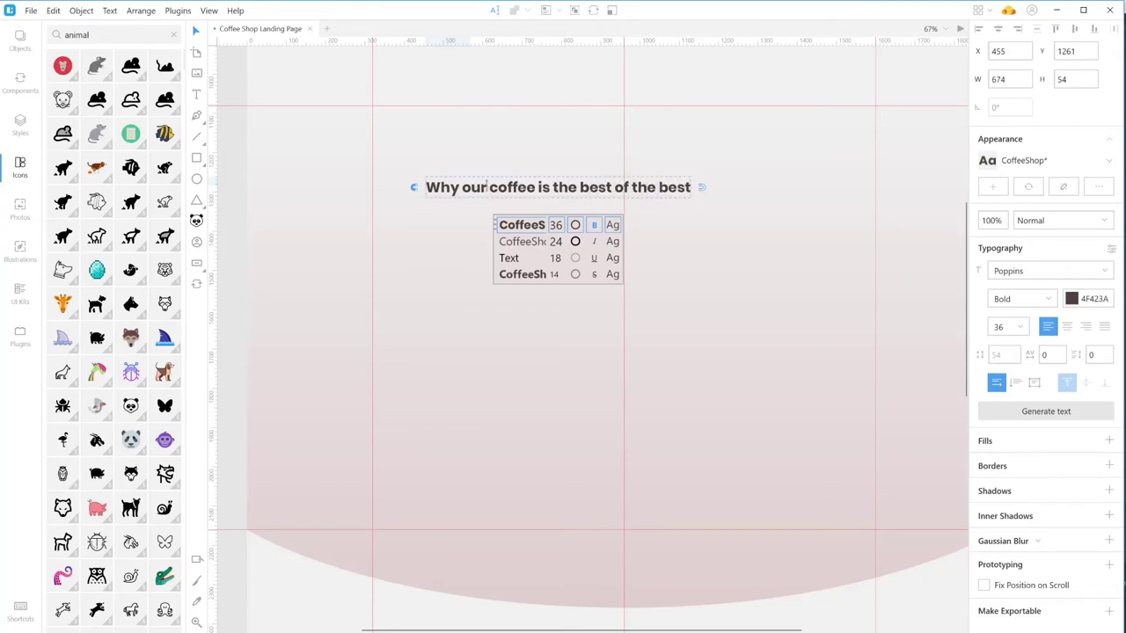
key(Escape)
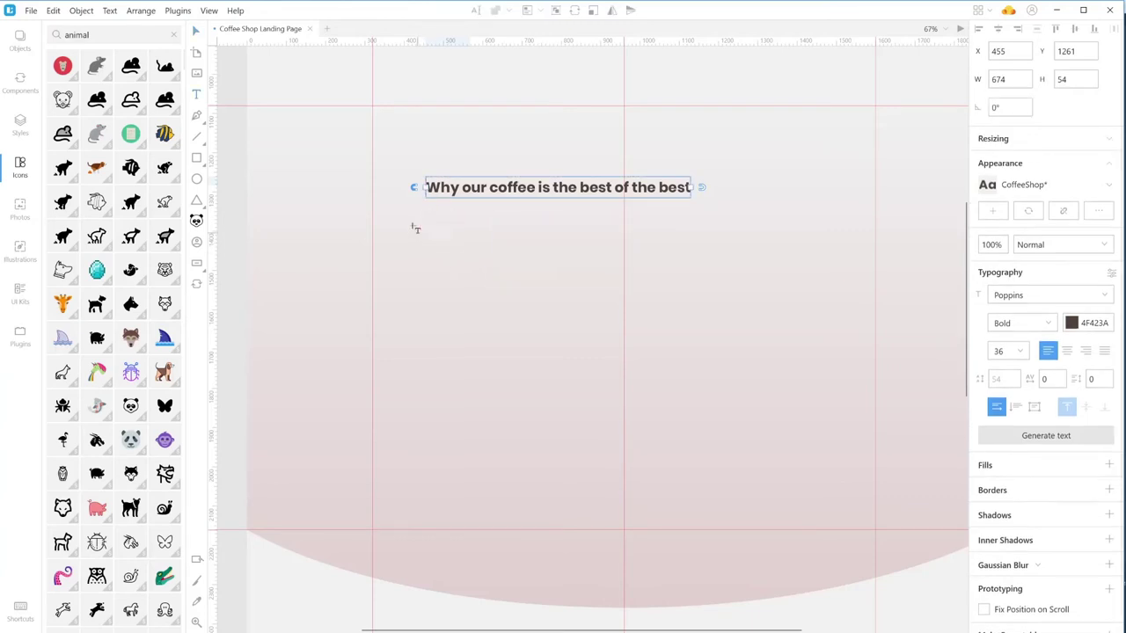
- Add the subheading "Benefit" below the heading in Poppins Bold, size 24, at about X 455, Y 1403
key(t)
click(428, 236)
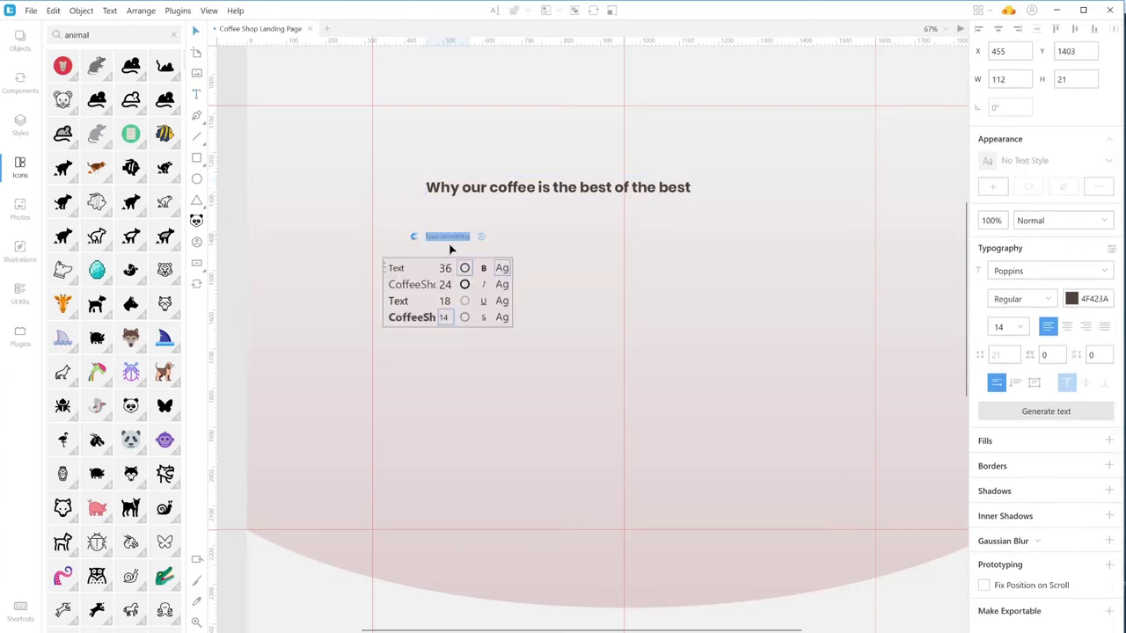
click(418, 286)
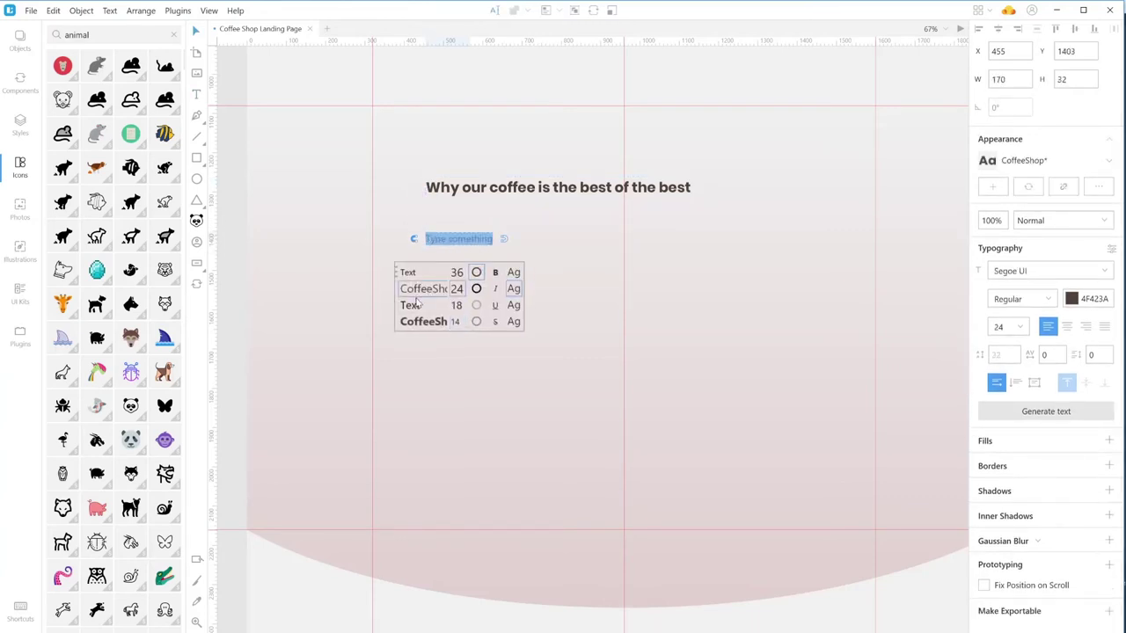
click(418, 322)
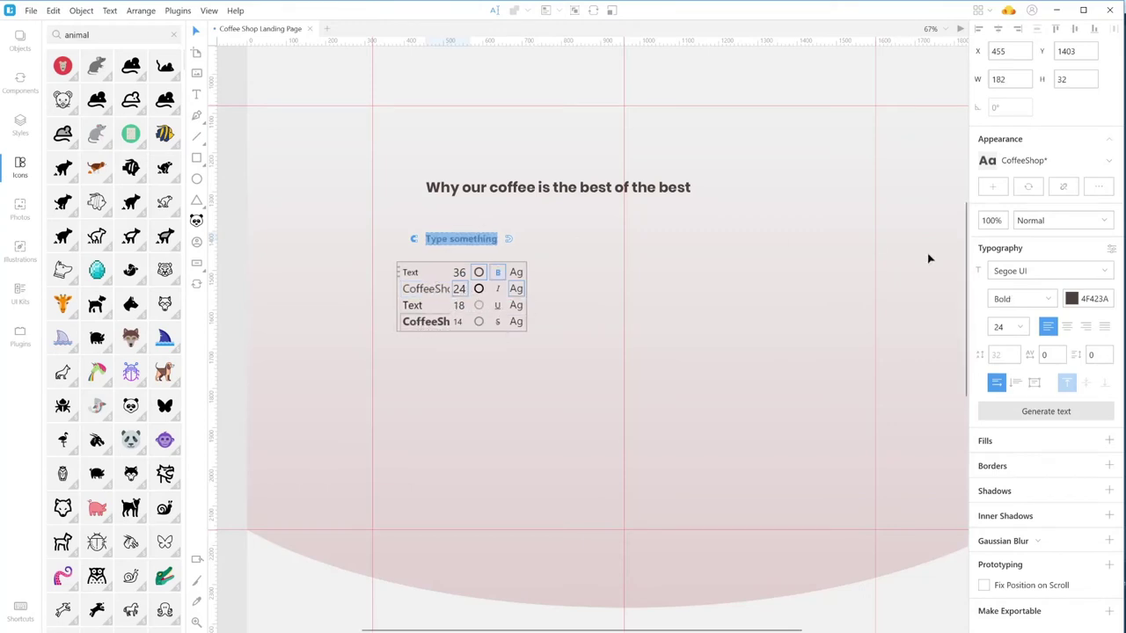
click(1104, 272)
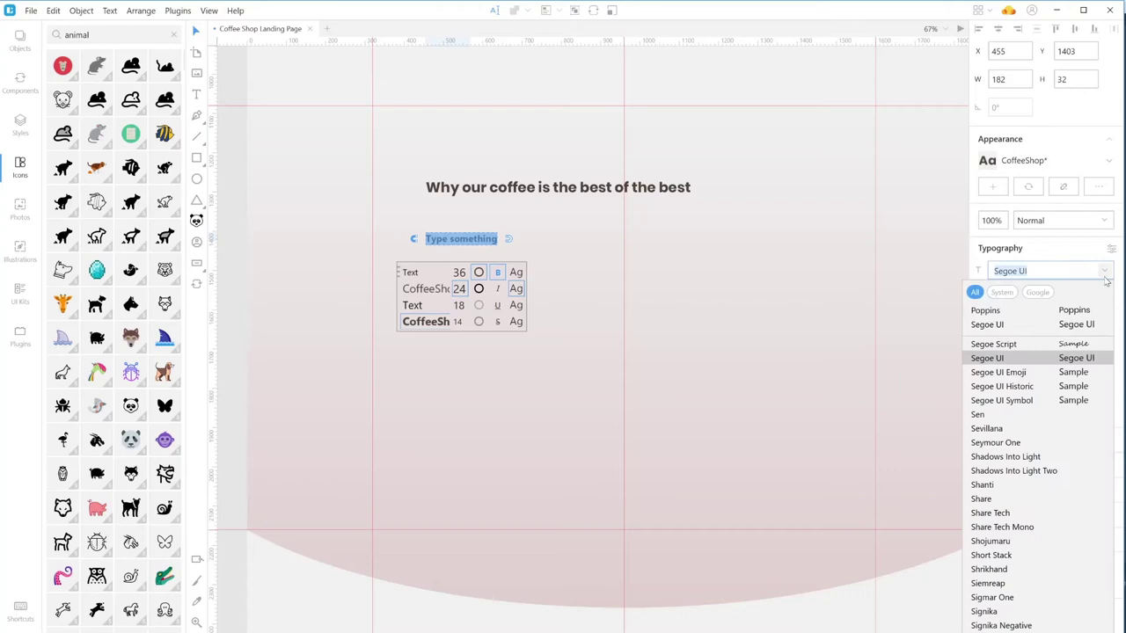
click(1021, 310)
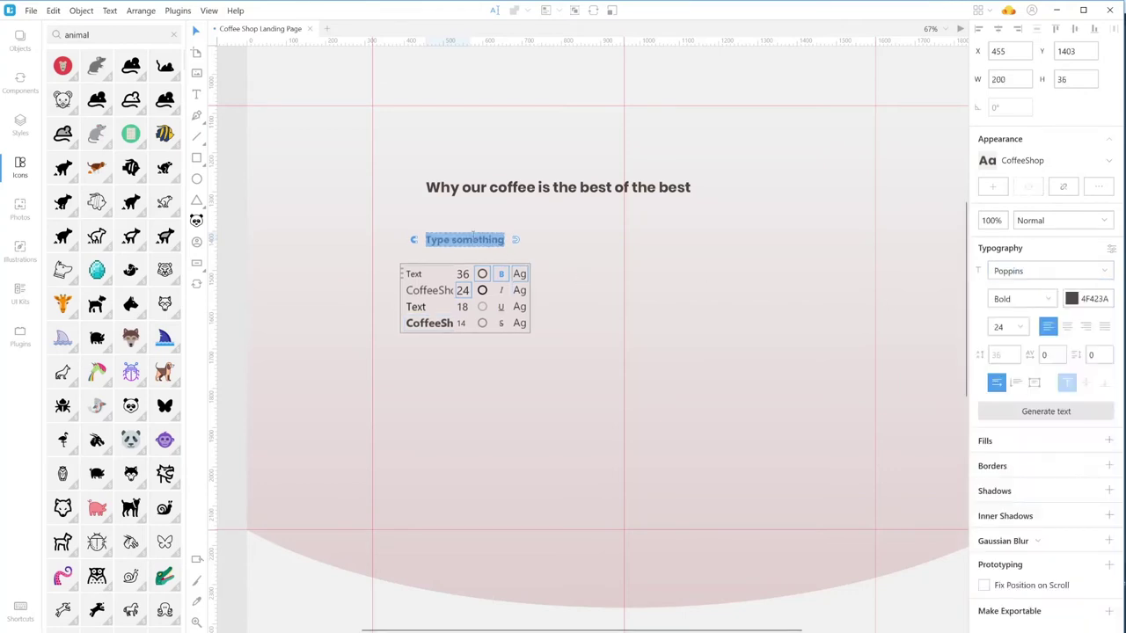
text(Benefit)
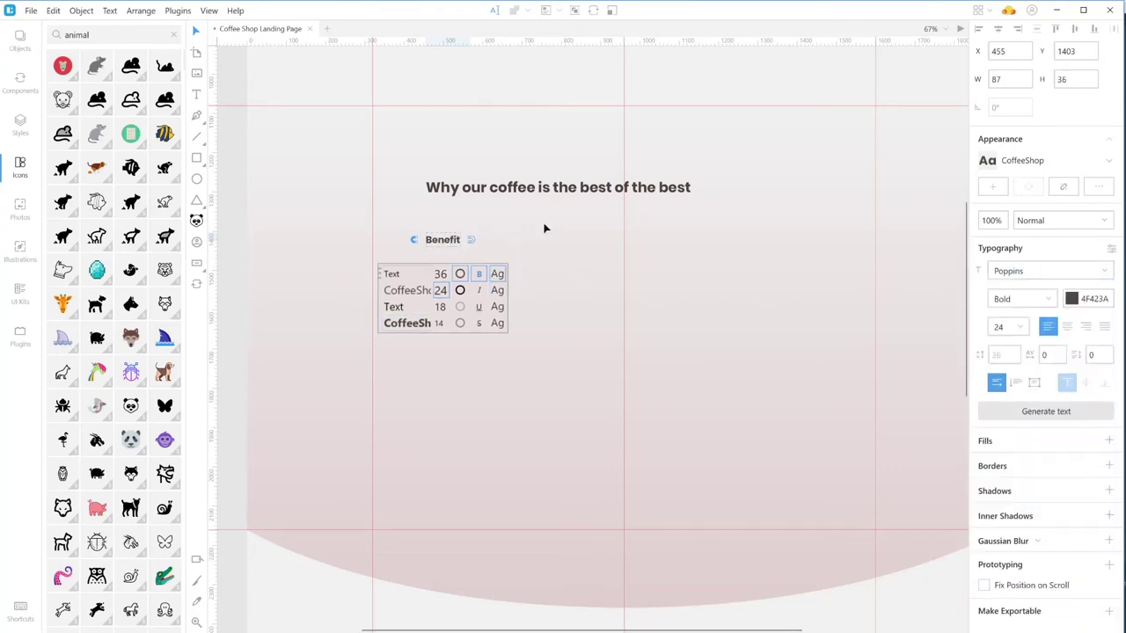
key(Escape)
- Add a placeholder paragraph box about 337 × 128 below "Benefit", styled in Poppins Regular, size 14, color 4F423A
drag(425, 249, 556, 311)
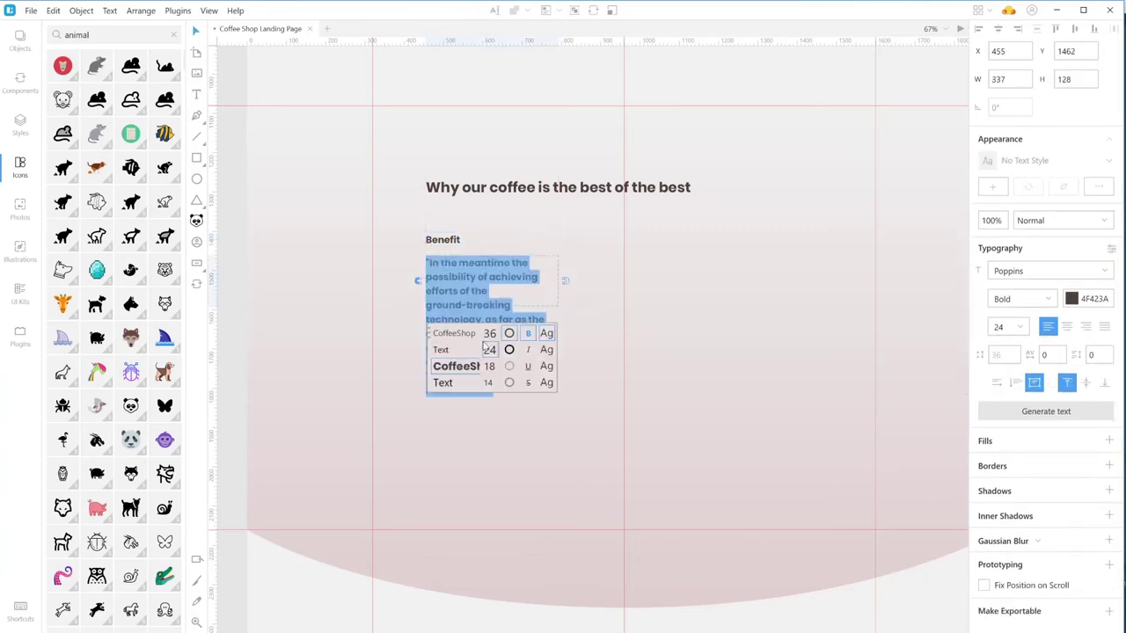
click(456, 335)
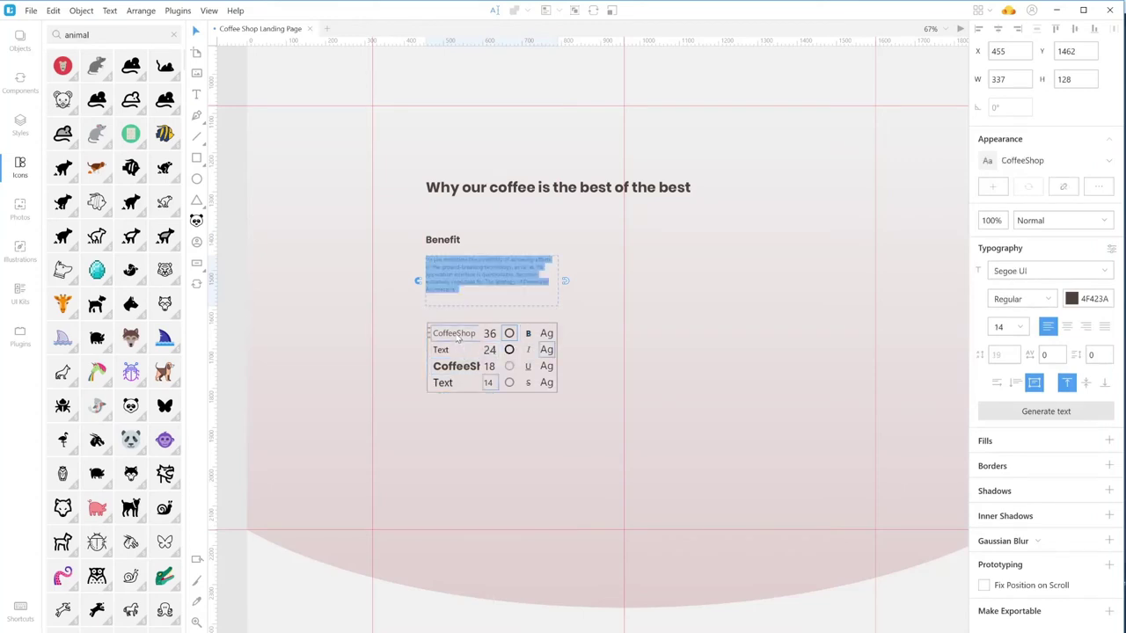
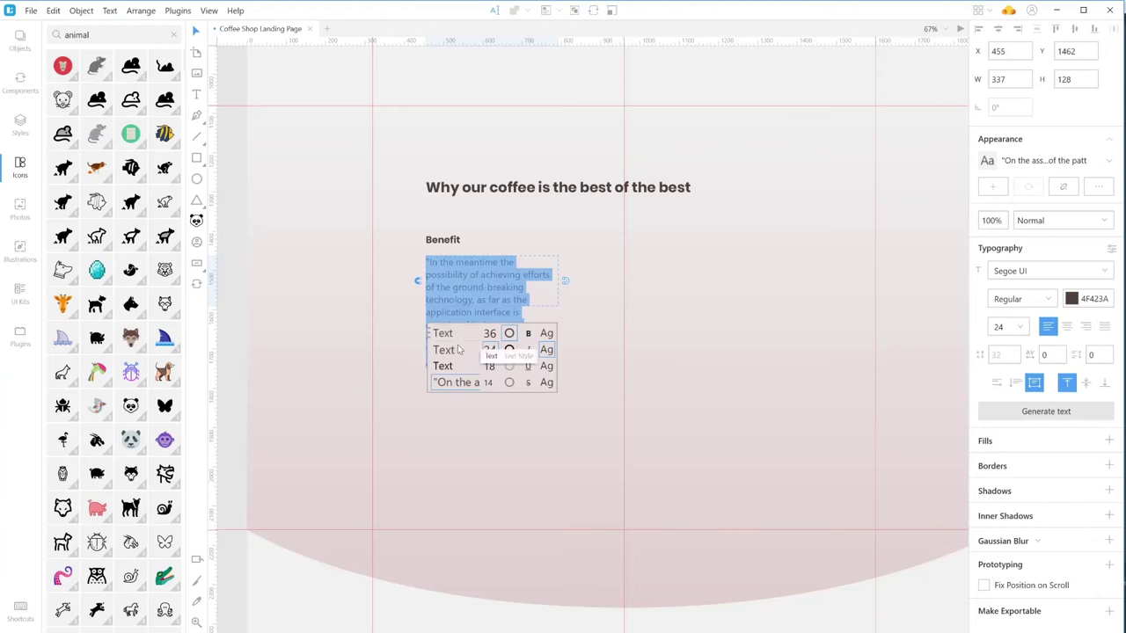
scroll(455, 361, up, 1)
click(453, 350)
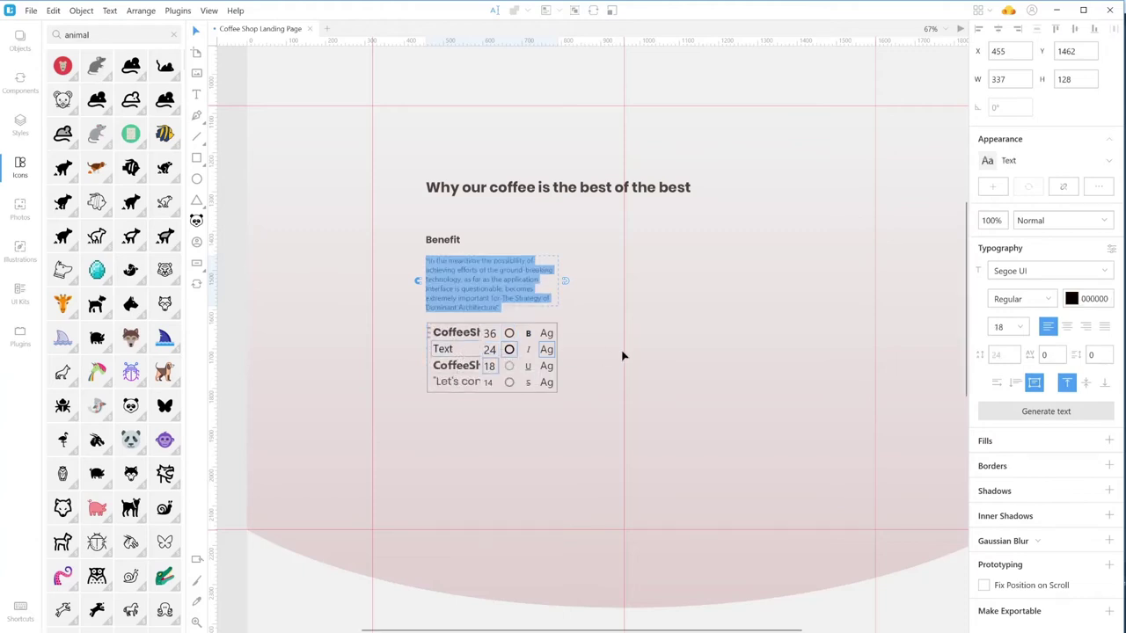
click(1056, 271)
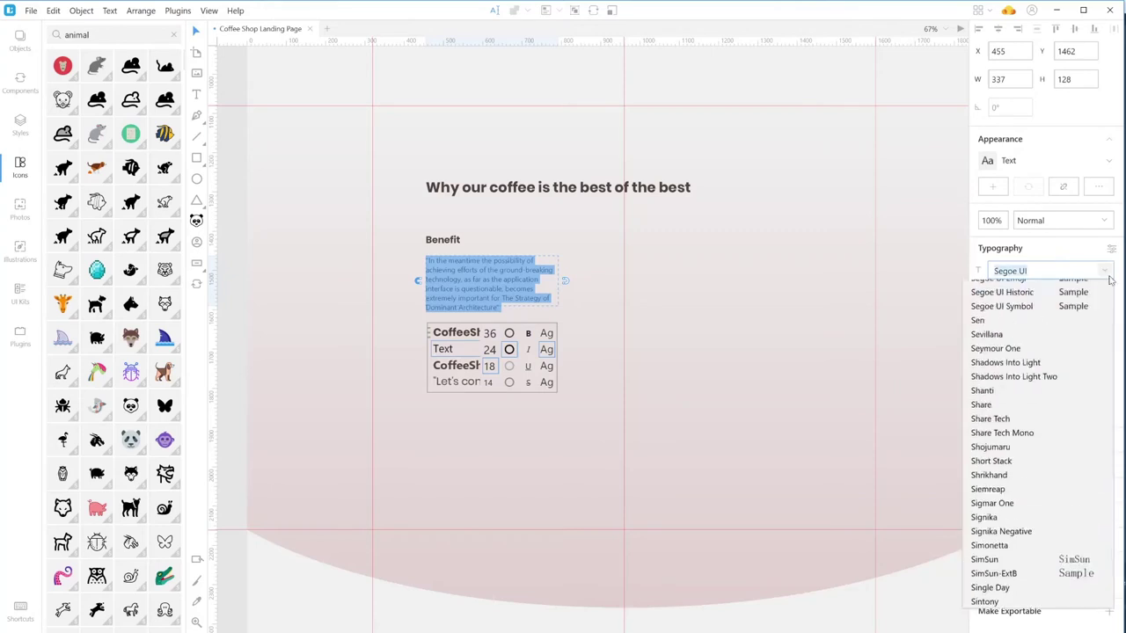
click(1043, 312)
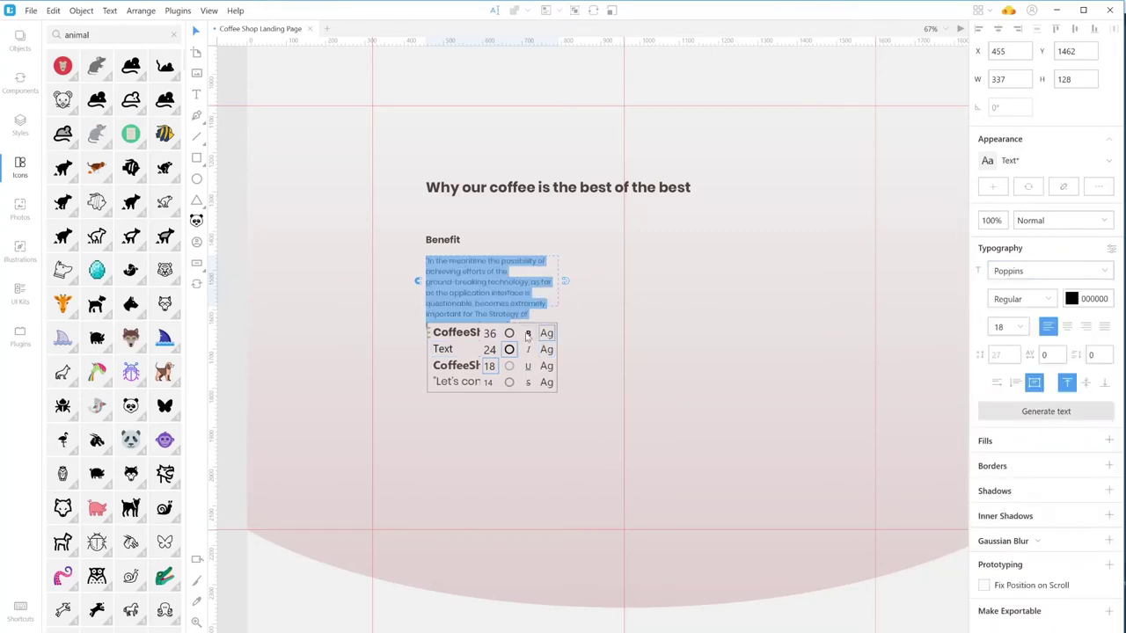
click(487, 381)
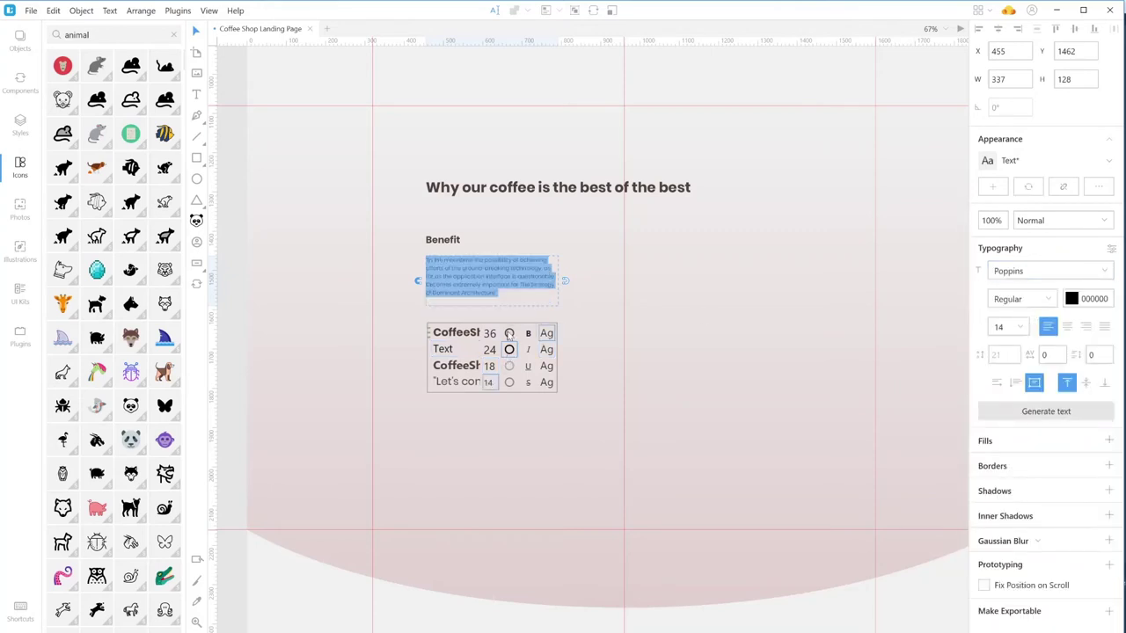
click(510, 333)
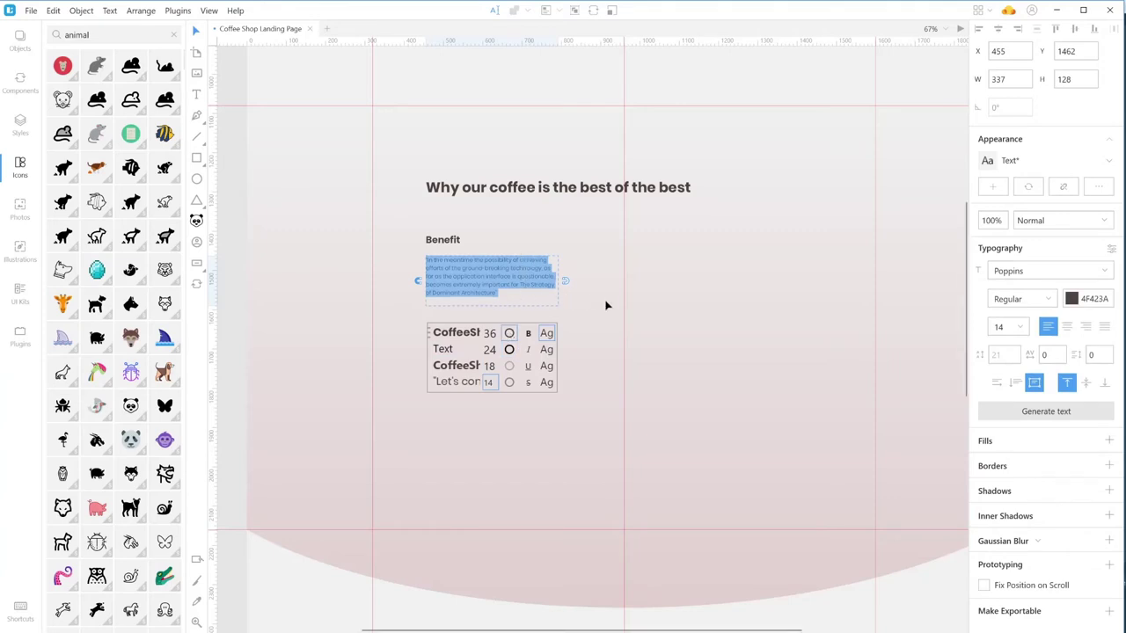
key(Escape)
- Set the benefit paragraph's width to 250 and regenerate its placeholder text until it fills the box
click(1001, 79)
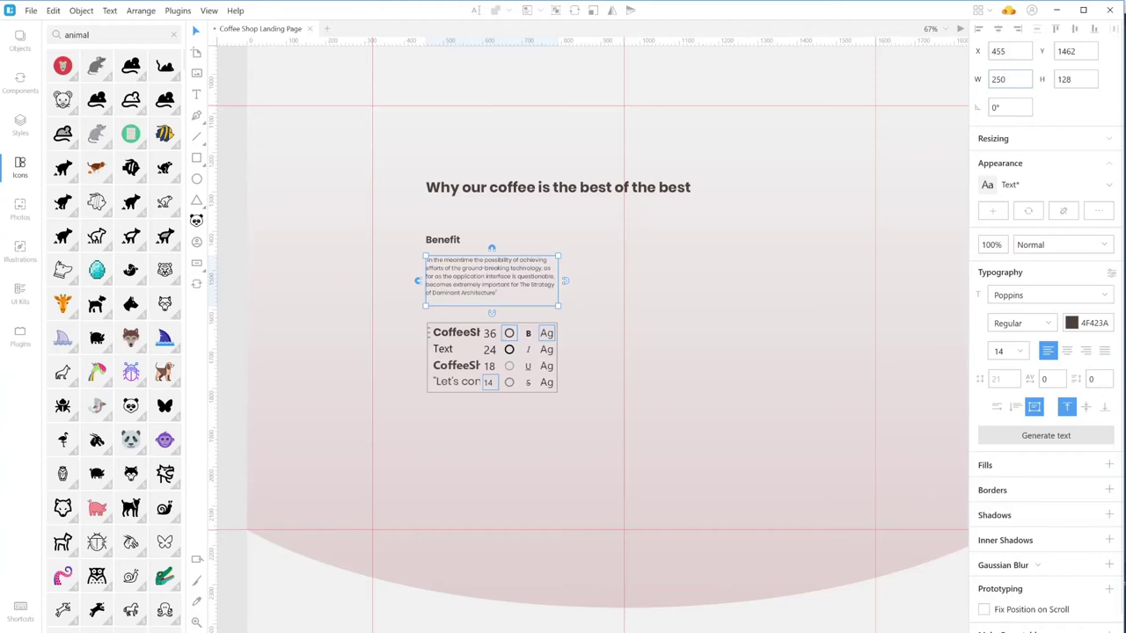
click(1024, 440)
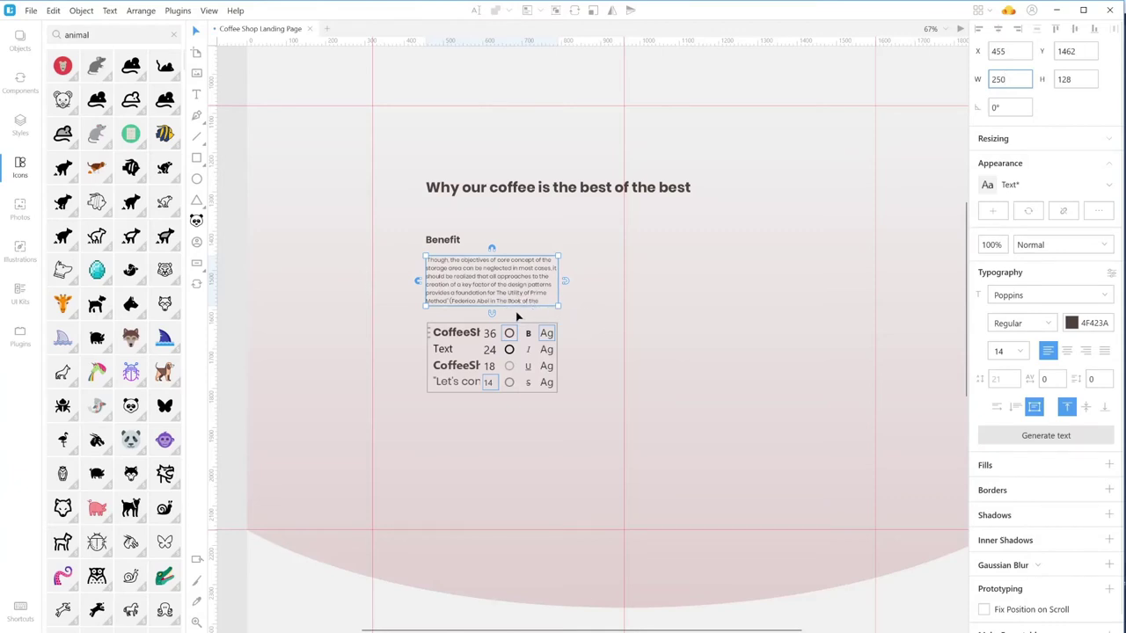
click(1052, 436)
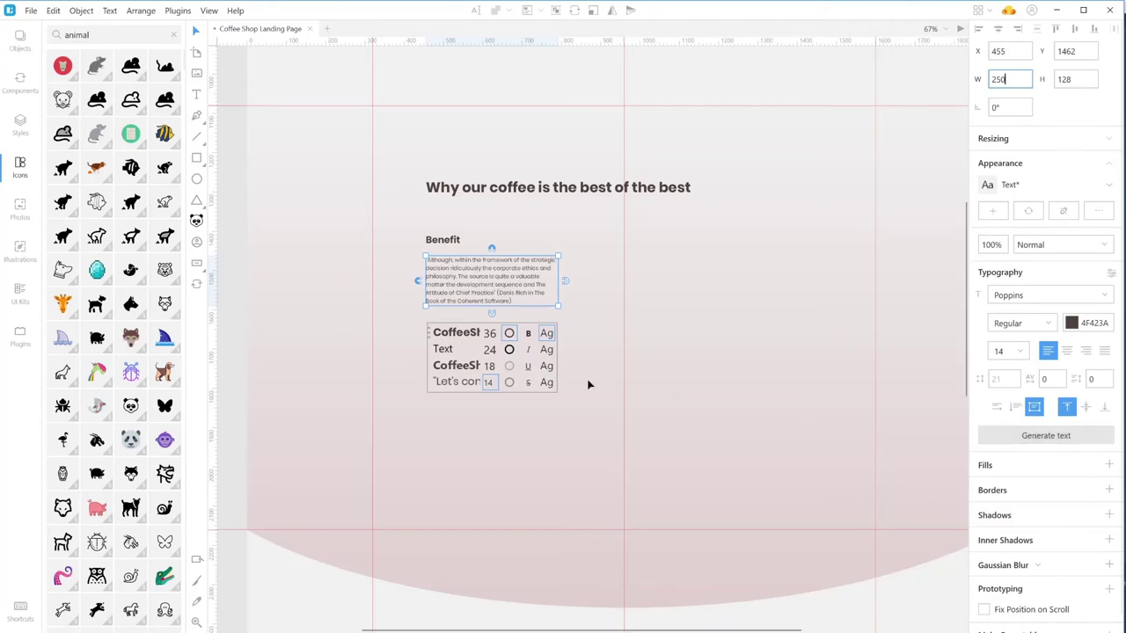
click(590, 319)
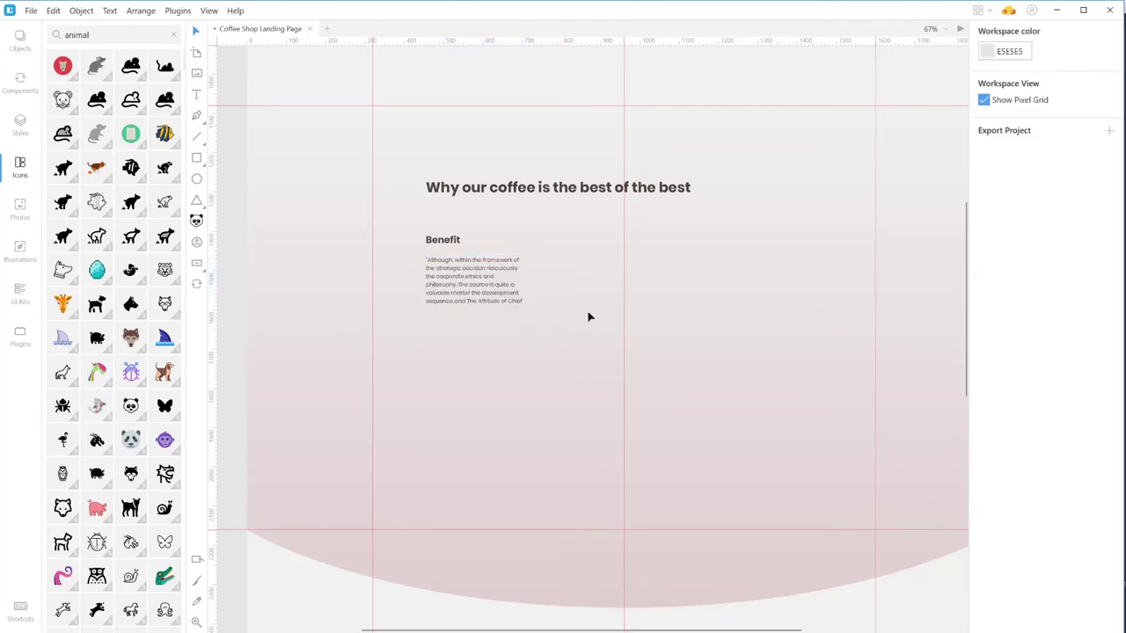
click(459, 288)
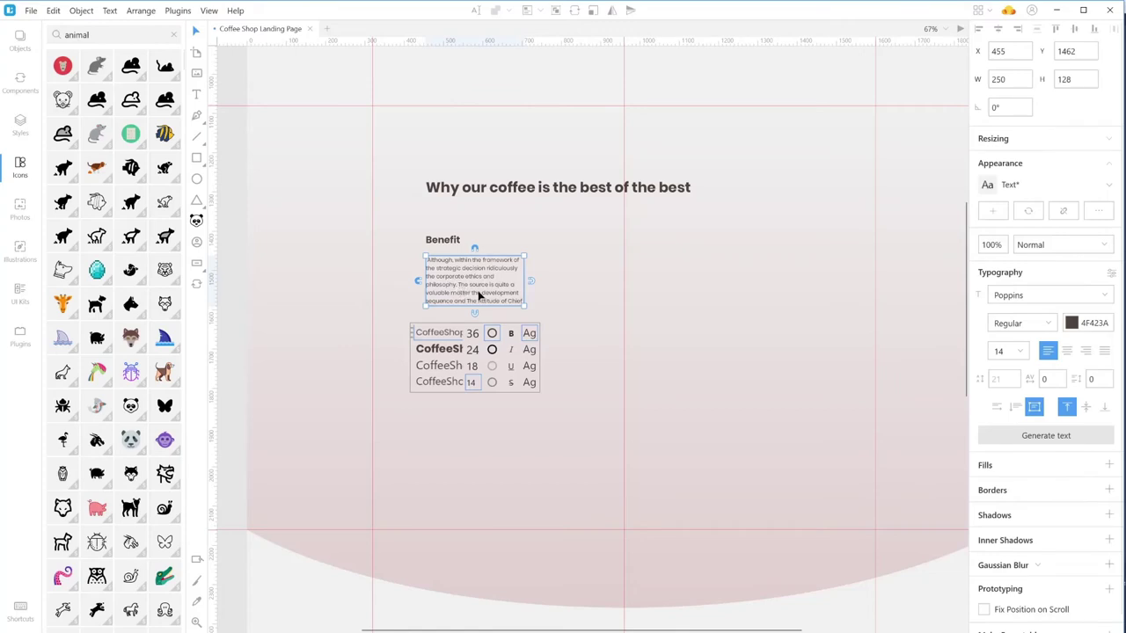
click(592, 326)
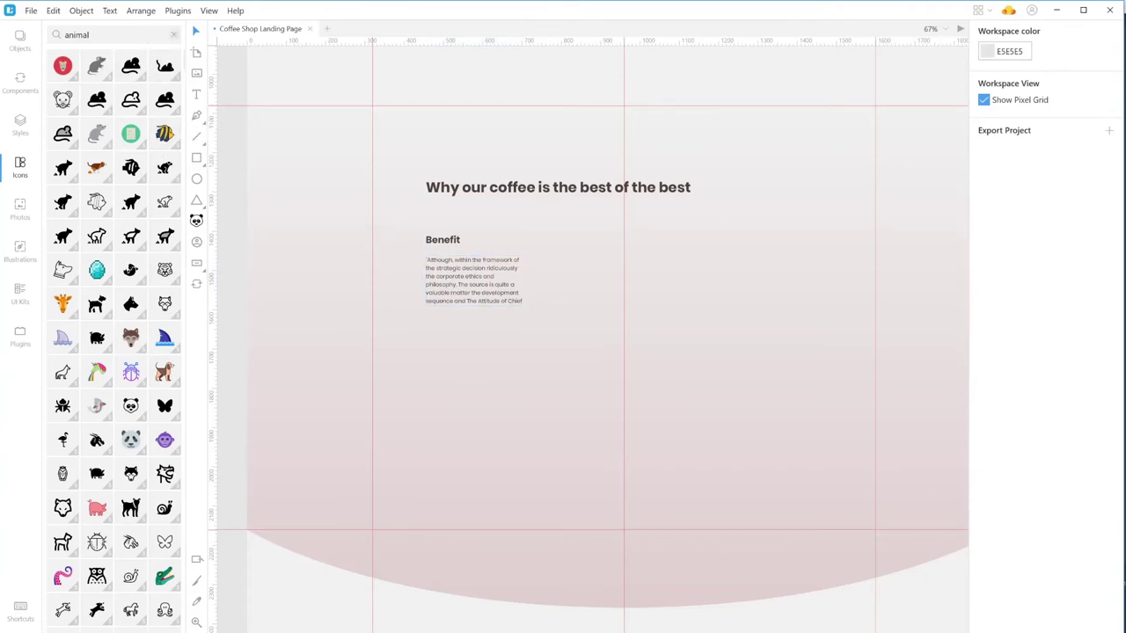
- Search the icons for "coffee" and place the coffee pot icon, 96 × 96, above the section heading at about X 596, Y 1080
click(173, 34)
text(co)
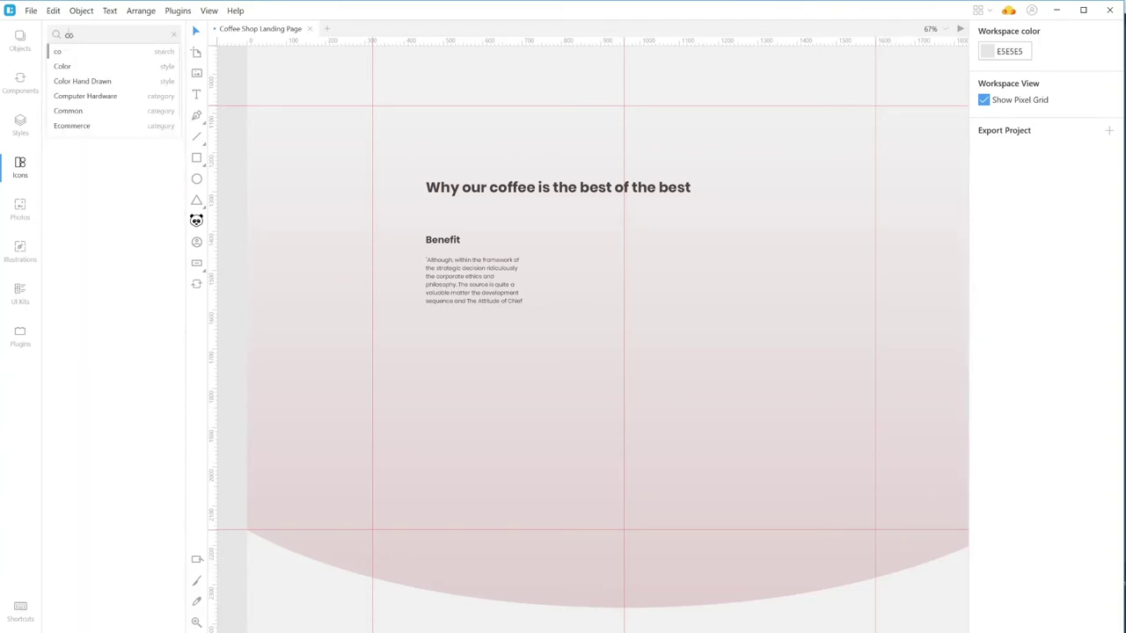
text(f)
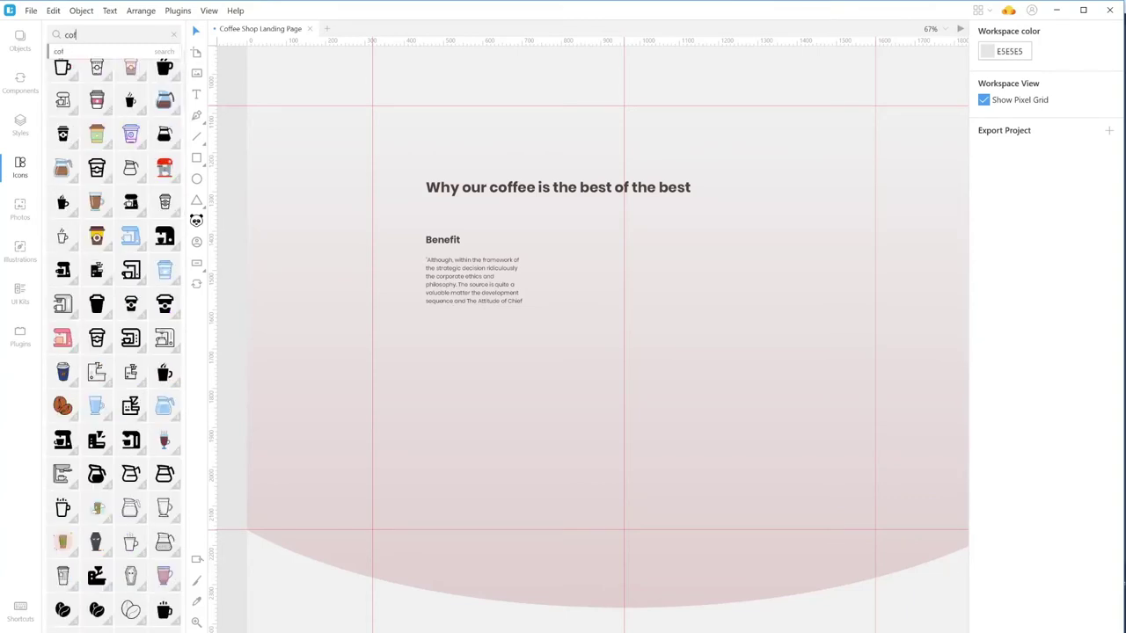
text(fee)
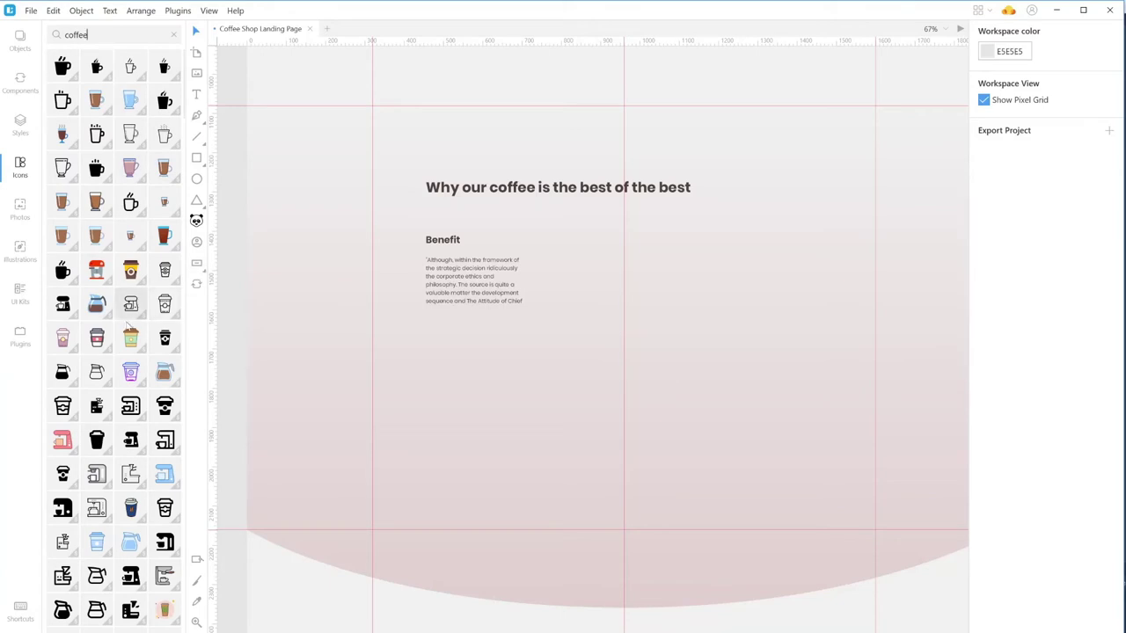
drag(97, 304, 500, 126)
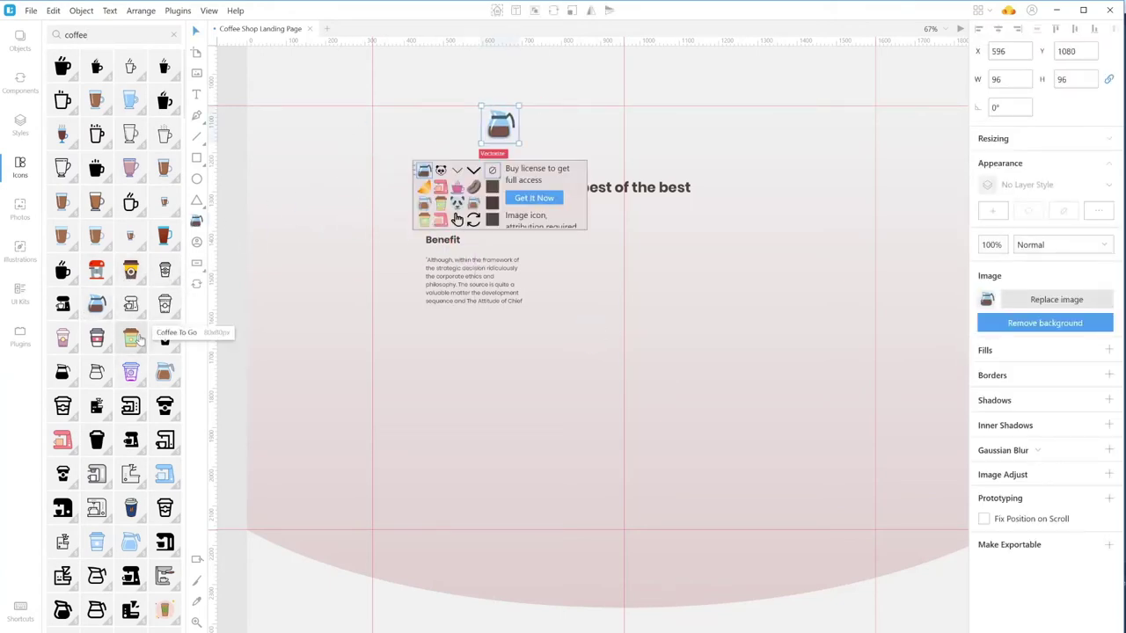
- Place the green to-go cup, pink coffee machine and croissant icons above the section heading at about (807, 1080), (1034, 1080) and (1254, 1128)
drag(136, 339, 578, 120)
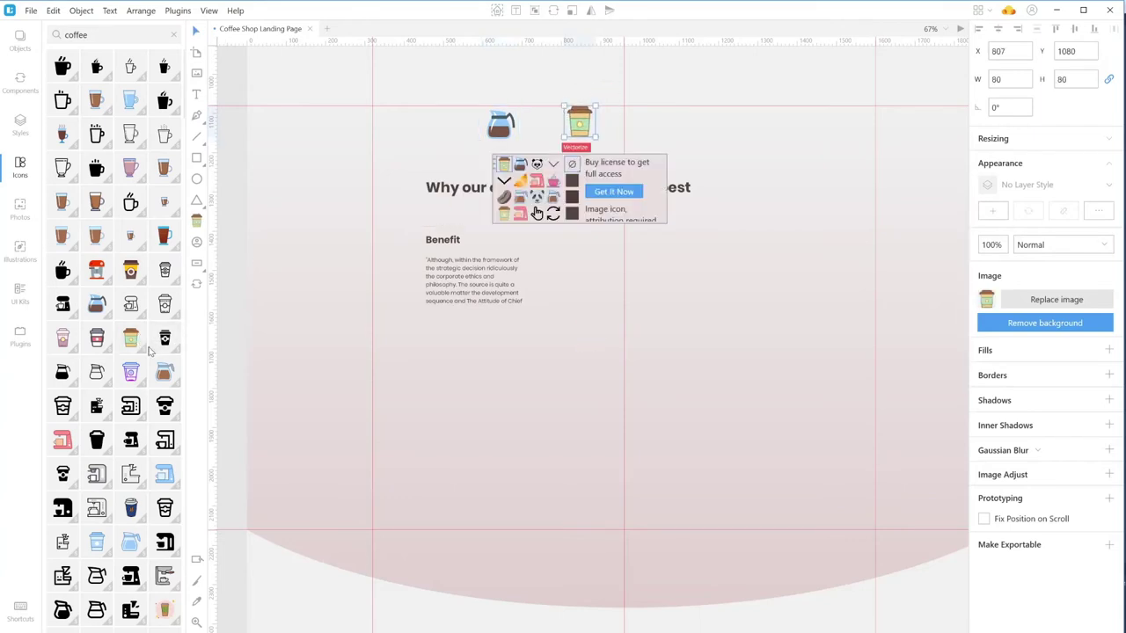
drag(62, 440, 667, 121)
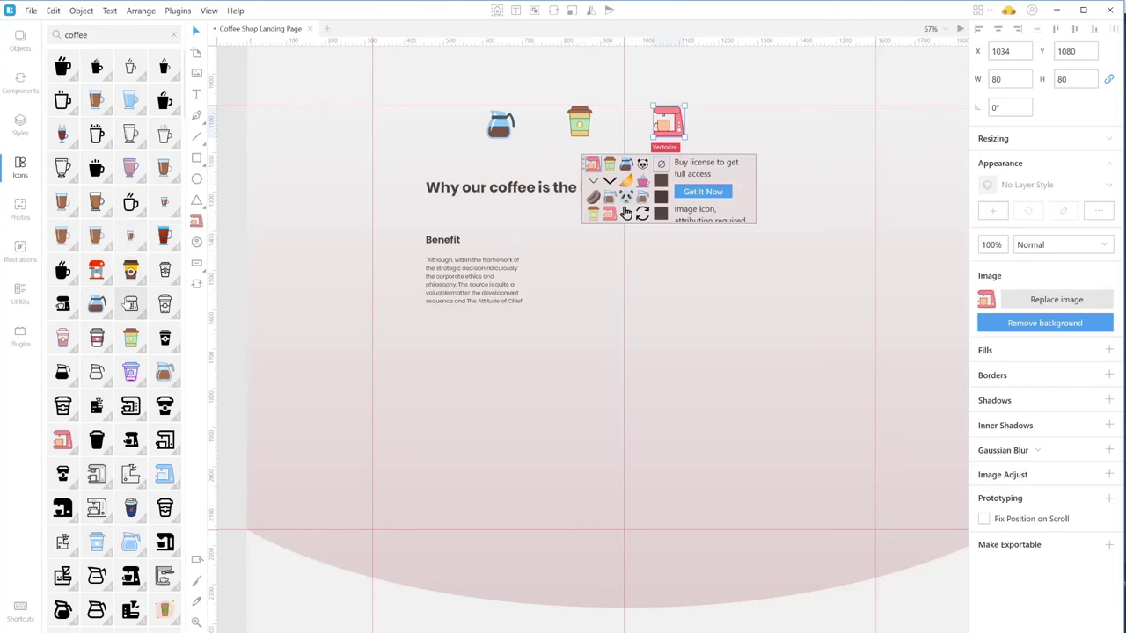
scroll(124, 334, down, 5)
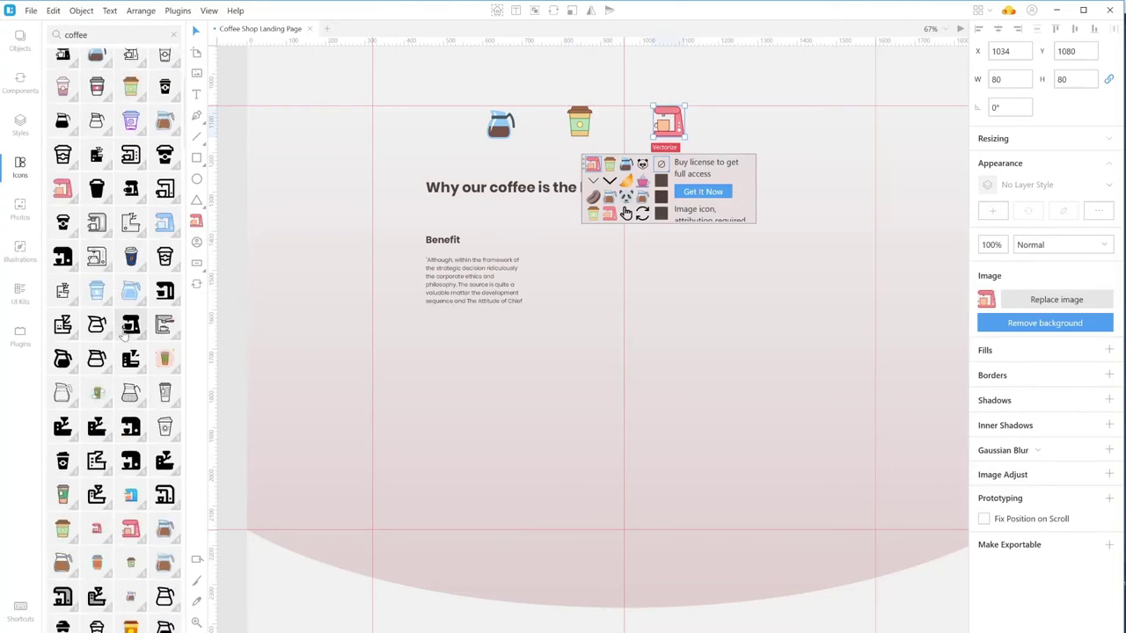
scroll(124, 334, down, 6)
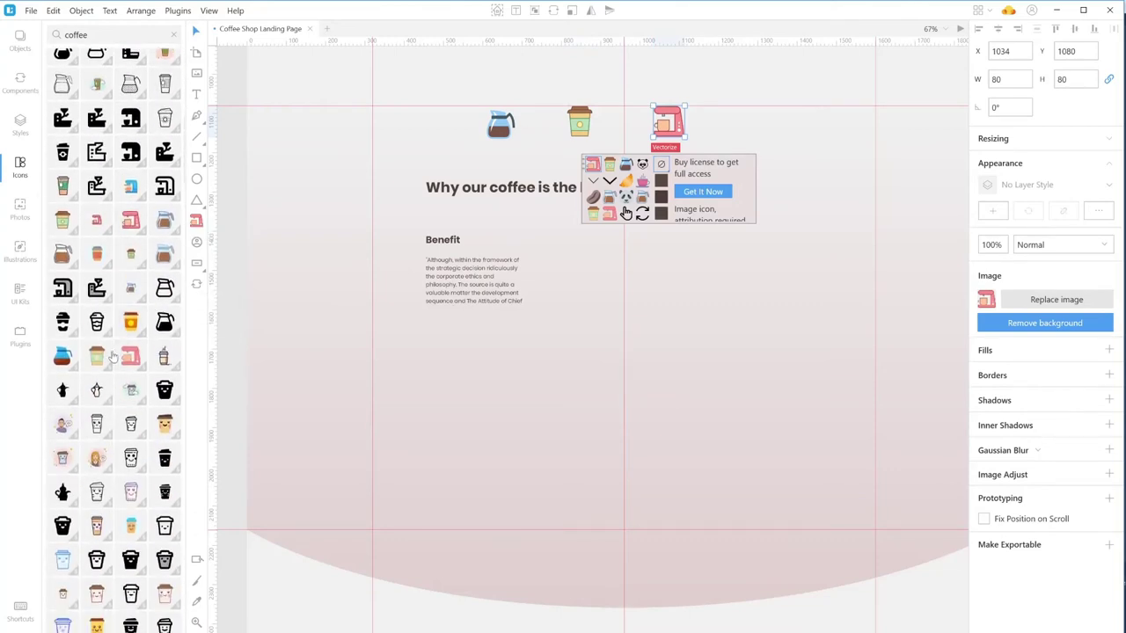
scroll(121, 424, down, 8)
scroll(121, 424, down, 3)
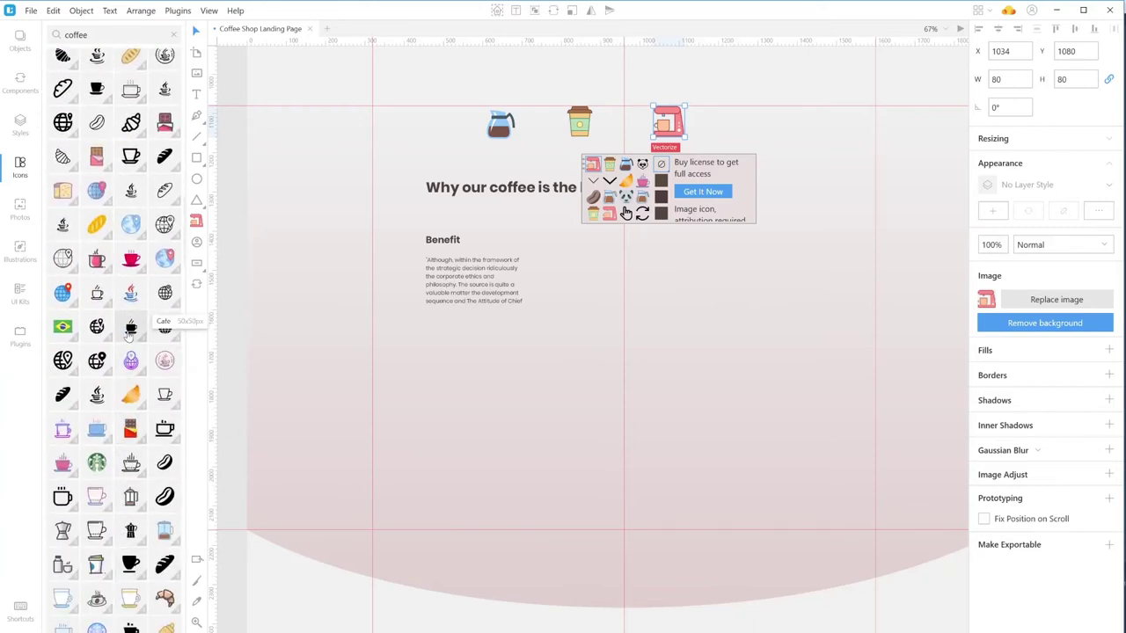
click(130, 395)
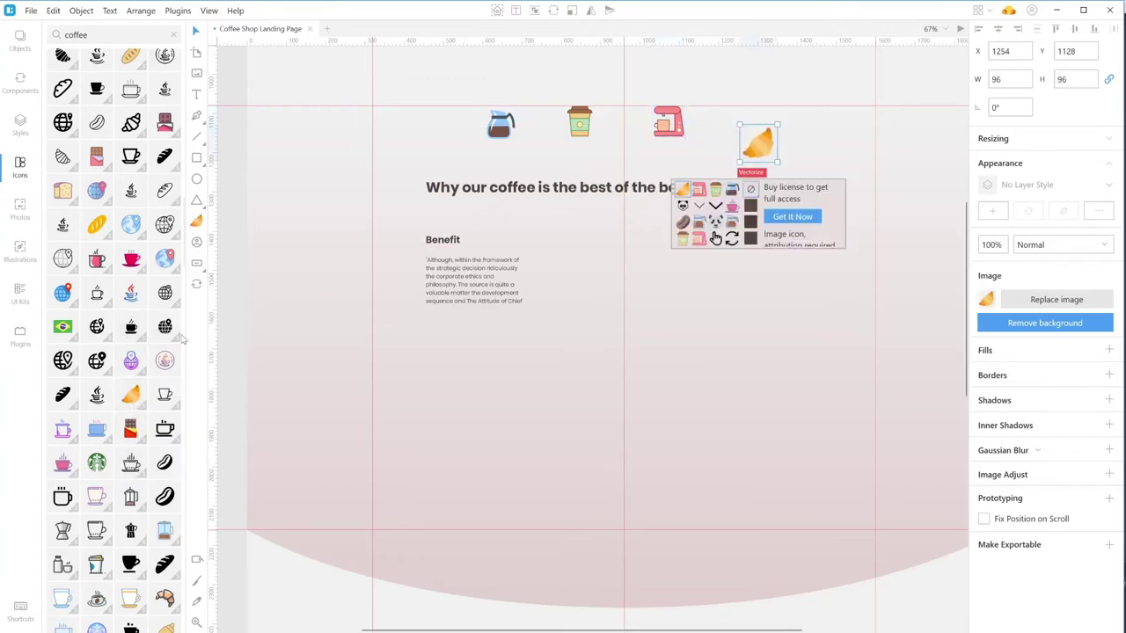
- Place the brown coffee bean icon, 48 × 48, at about (1188, 1048) and the pink steaming cup icon, 64 × 64, at about (478, 1096)
scroll(134, 376, up, 2)
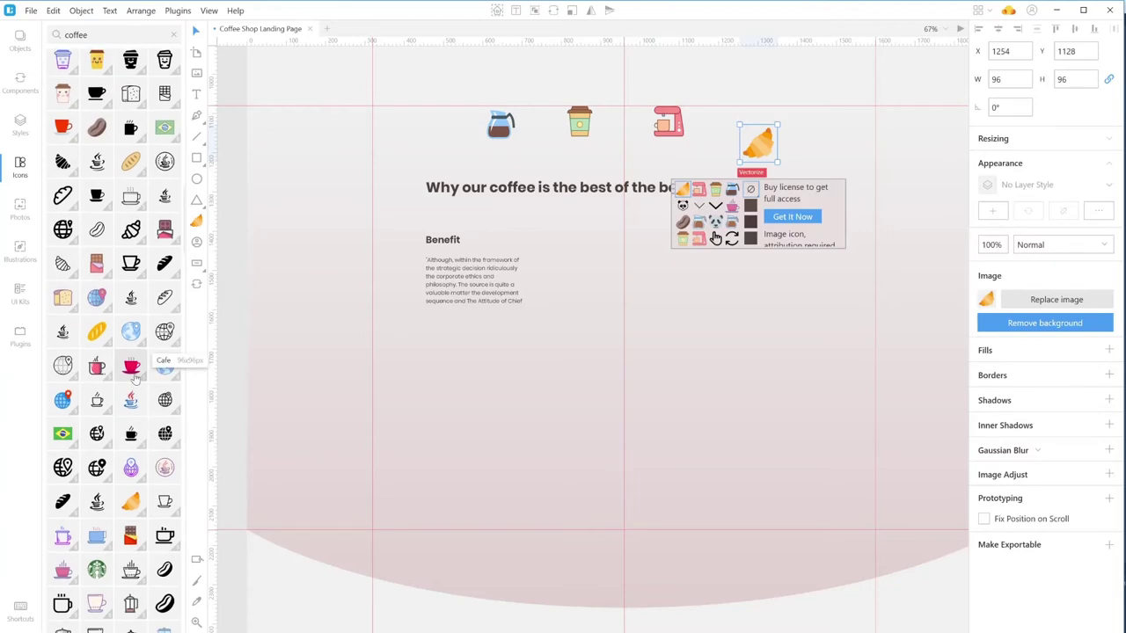
scroll(134, 377, up, 1)
drag(96, 183, 557, 115)
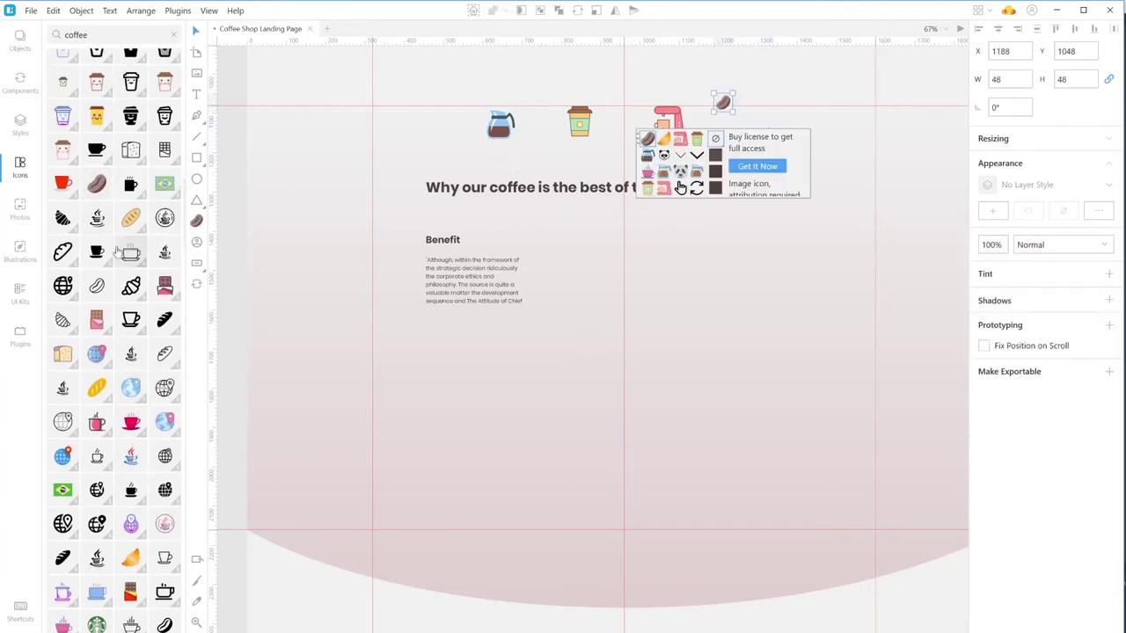
scroll(113, 254, down, 4)
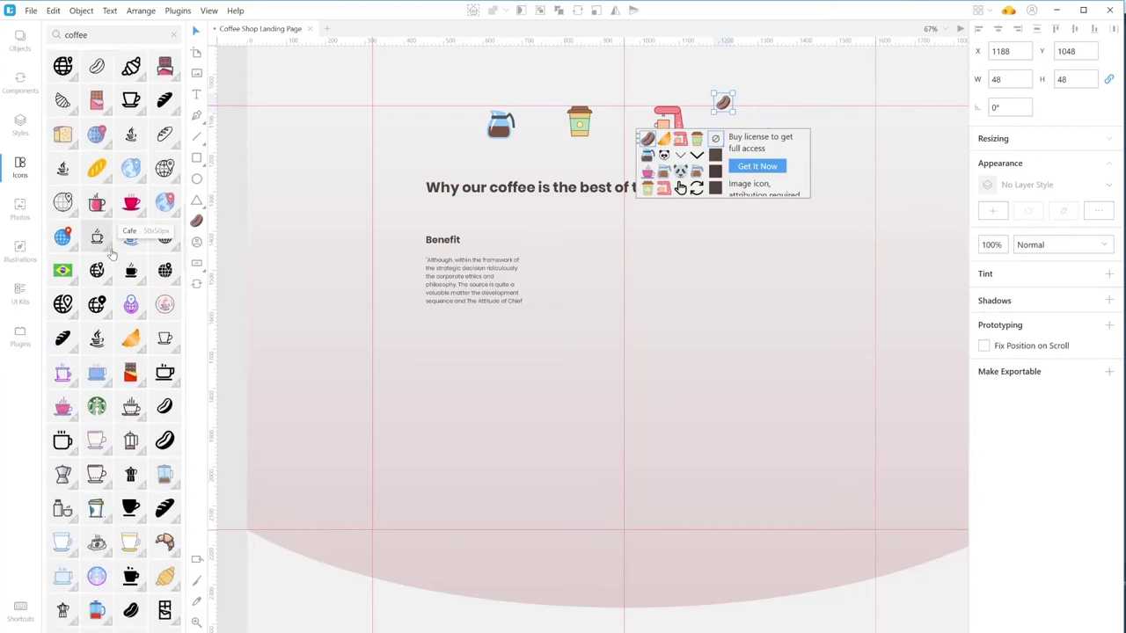
drag(130, 341, 758, 144)
drag(62, 406, 436, 117)
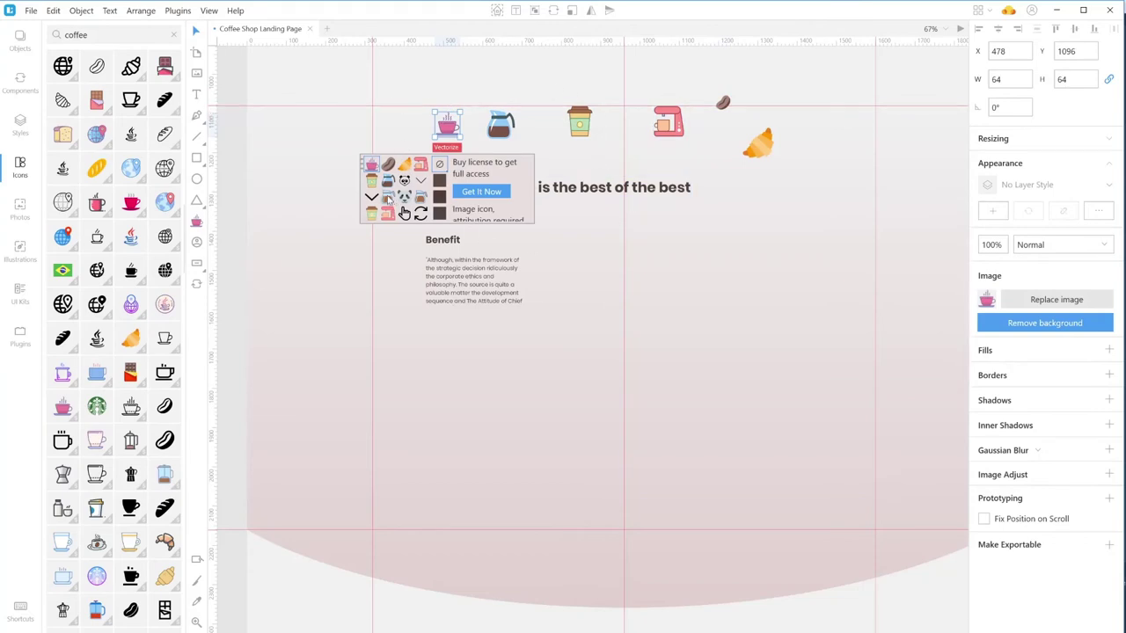
click(607, 266)
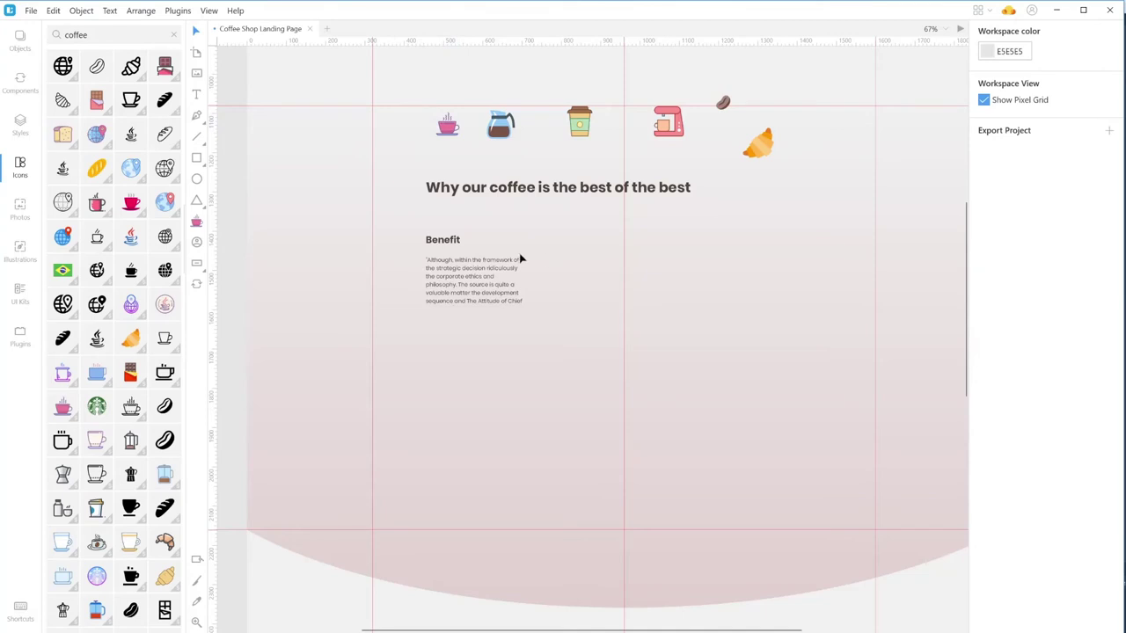
- Move the coffee pot icon to the left of the "Benefit" heading, at about X 343, Y 1403, and set its size to 100 × 100
mouse_move(504, 130)
mouse_down()
mouse_move(445, 226)
mouse_move(398, 249)
mouse_move(405, 256)
mouse_up()
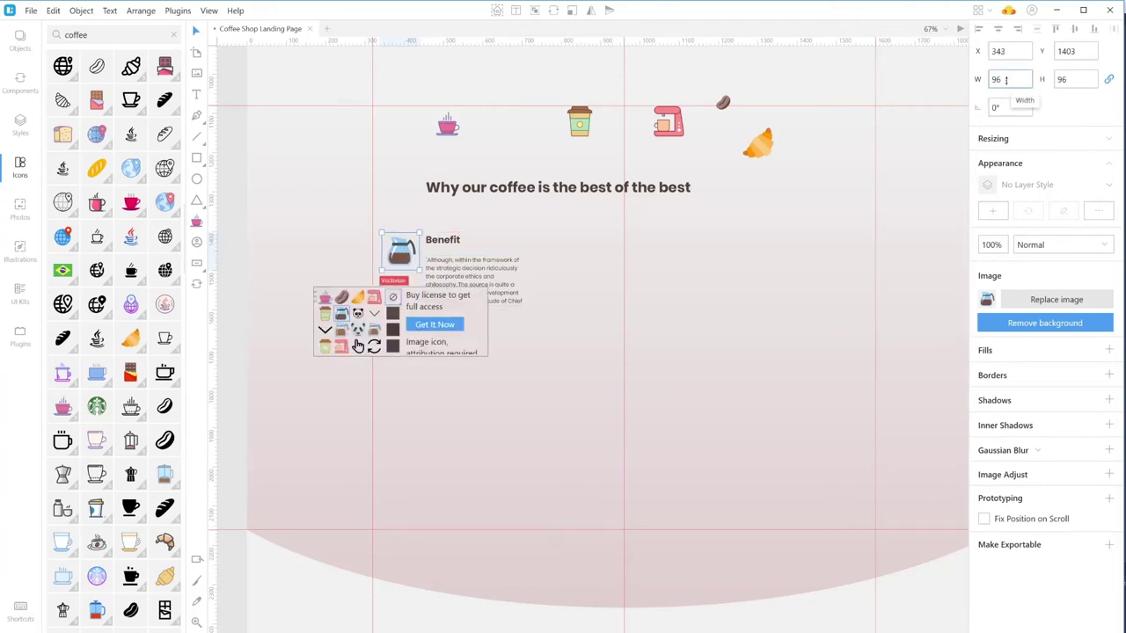
click(1006, 80)
key(Return)
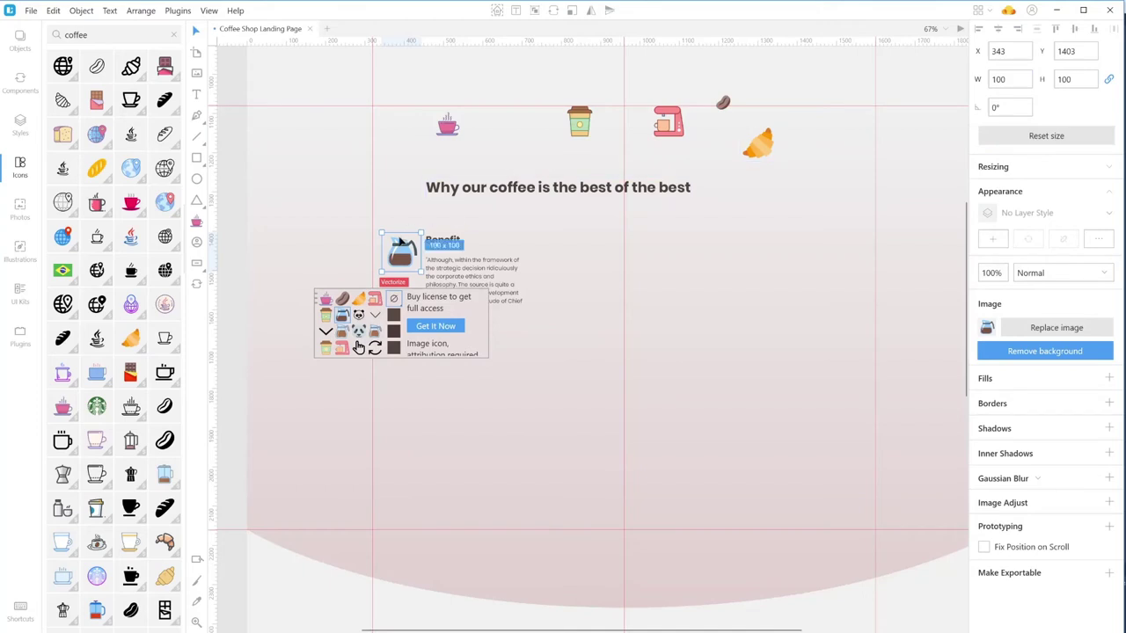
- Leave a 20 px gap between the coffee pot icon and the "Benefit" heading and align their top edges
drag(410, 255, 405, 264)
shift+click(456, 240)
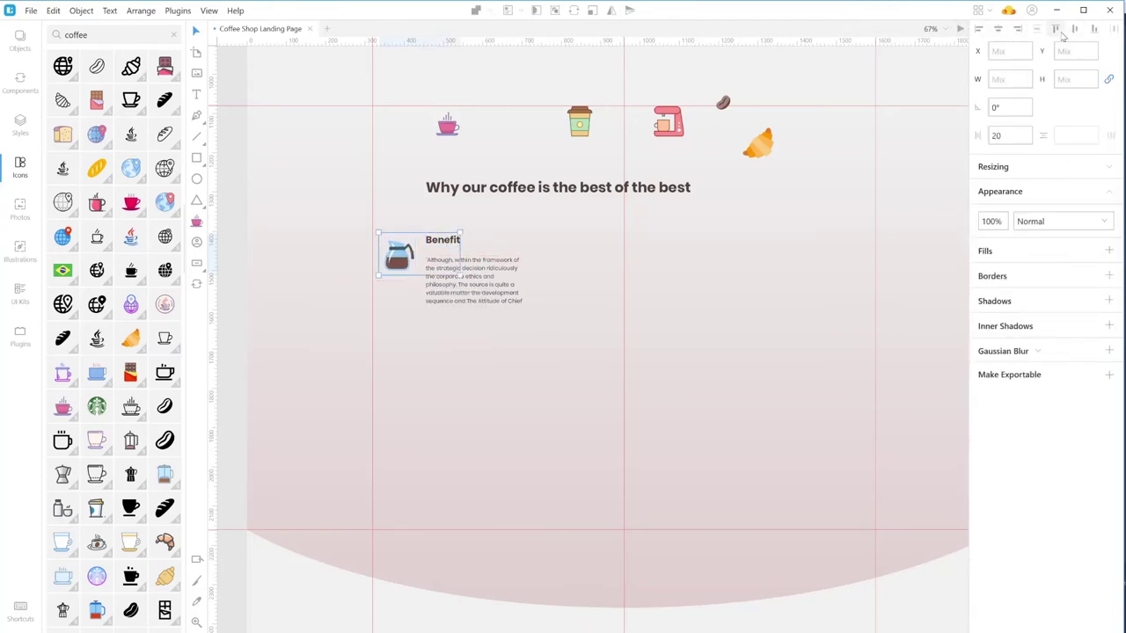
click(1060, 33)
click(573, 278)
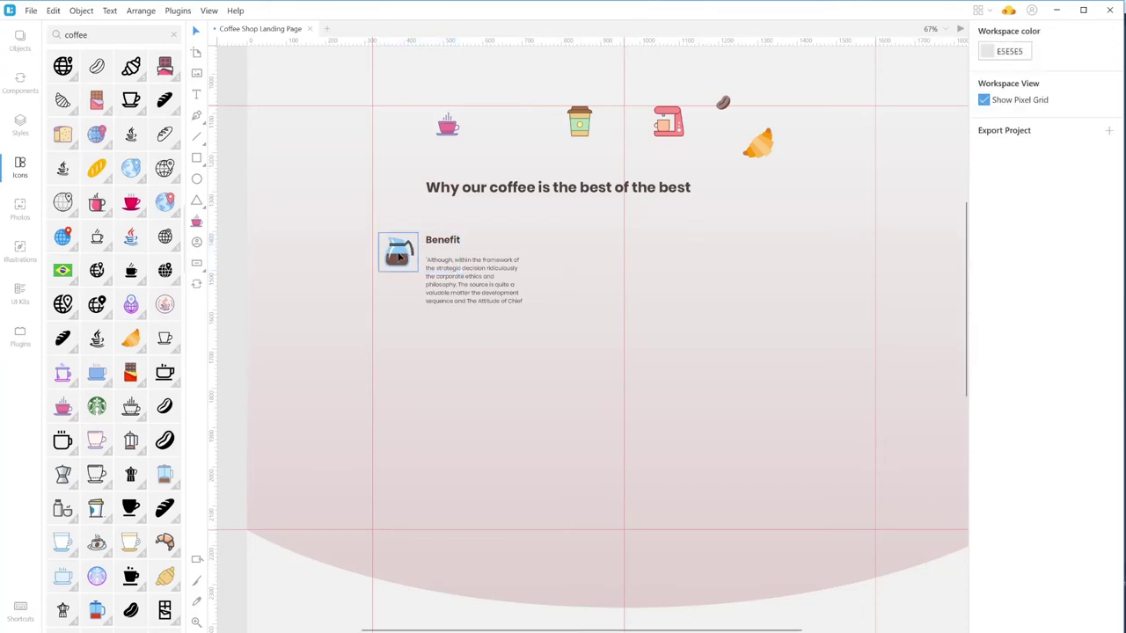
- Check the Auto Refresh setting for the benefit paragraph's generated placeholder text
click(459, 284)
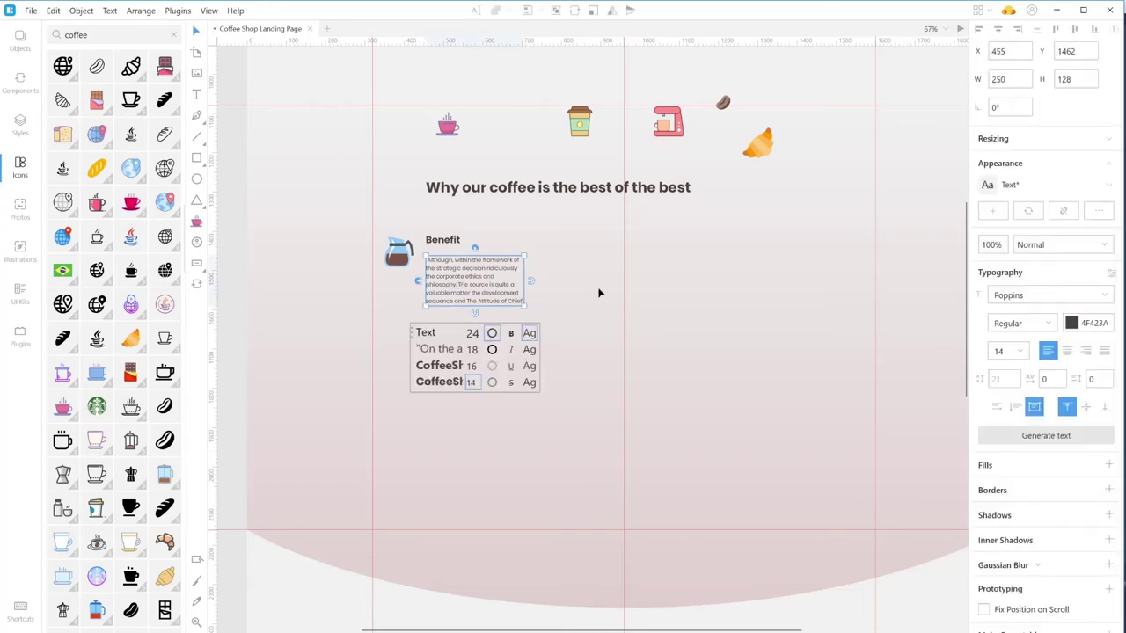
click(528, 11)
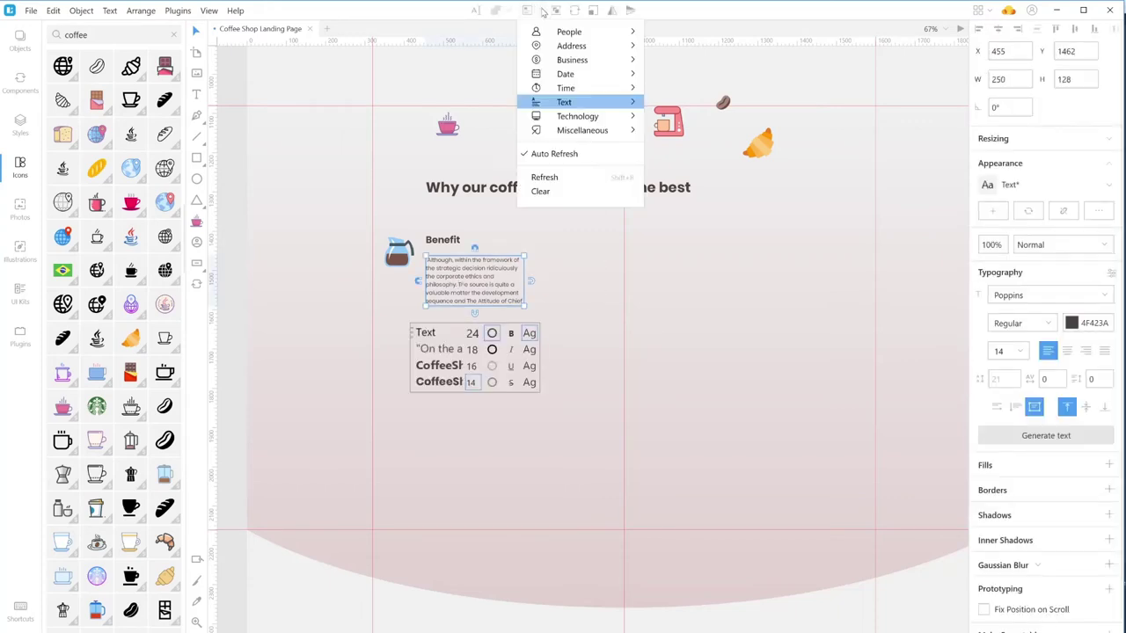
click(597, 156)
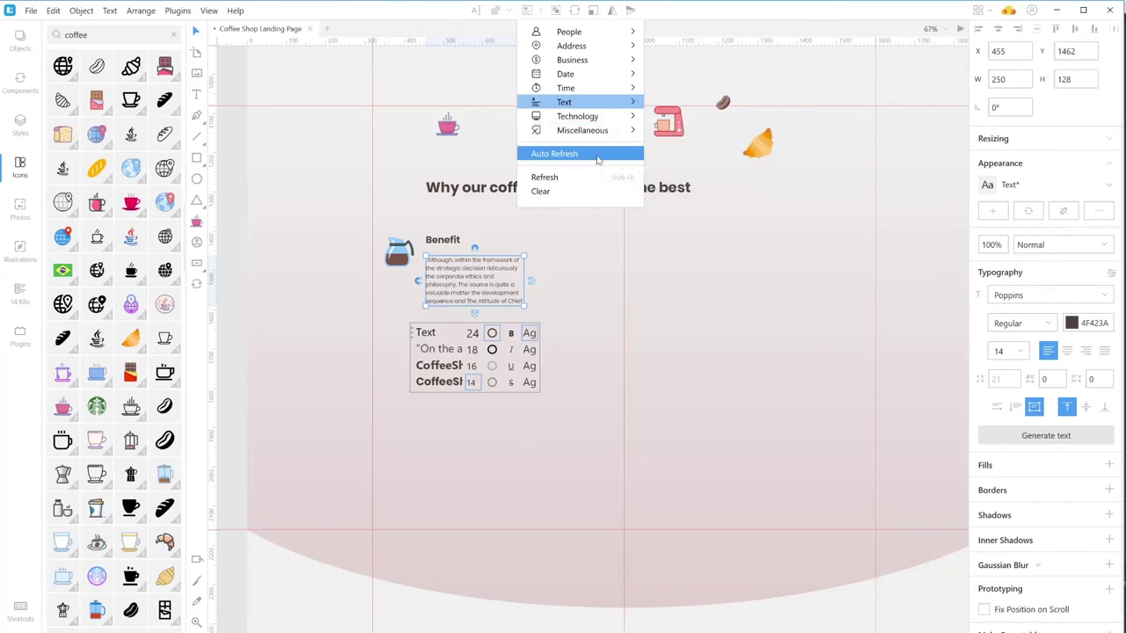
click(583, 318)
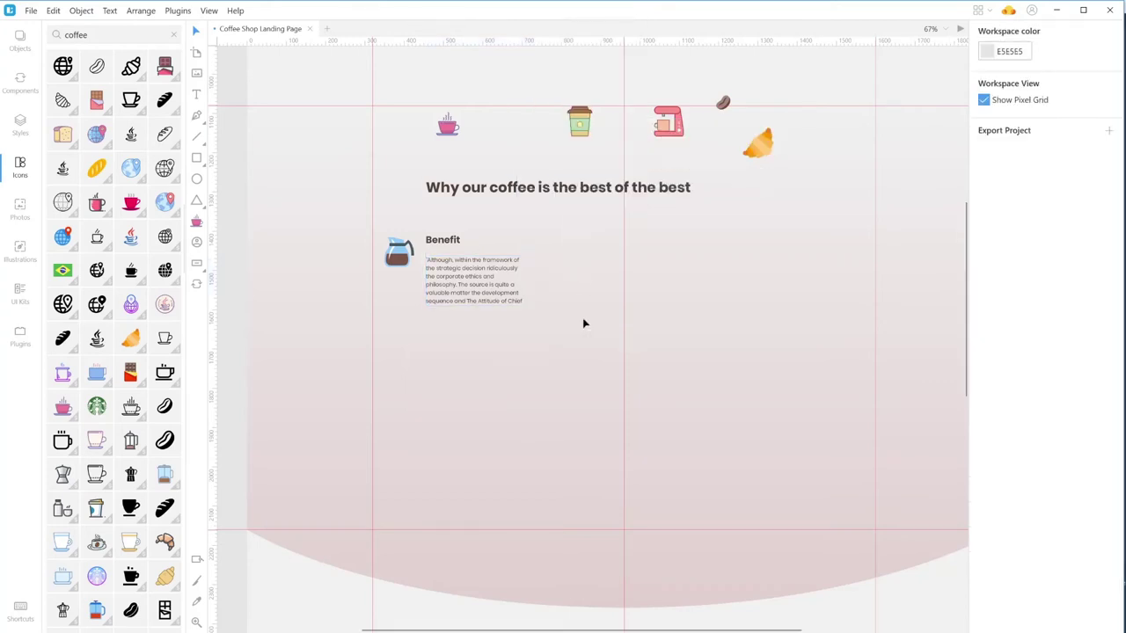
- Try duplicating the benefit paragraph to its right at about X 762, and delete the copy
click(463, 287)
drag(478, 284, 584, 286)
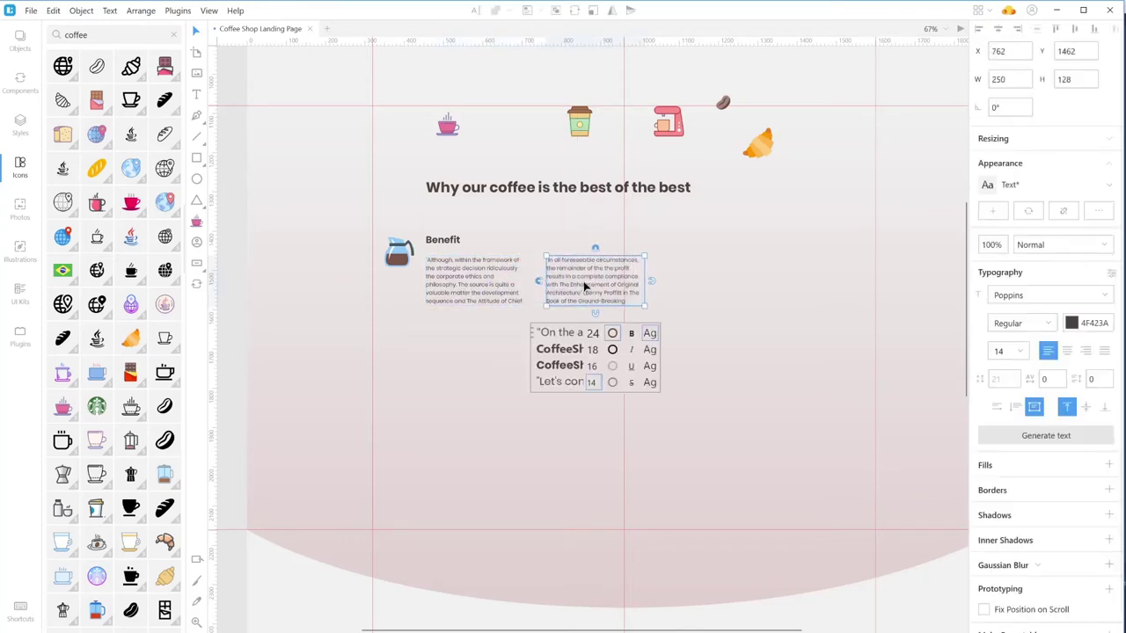
key(Delete)
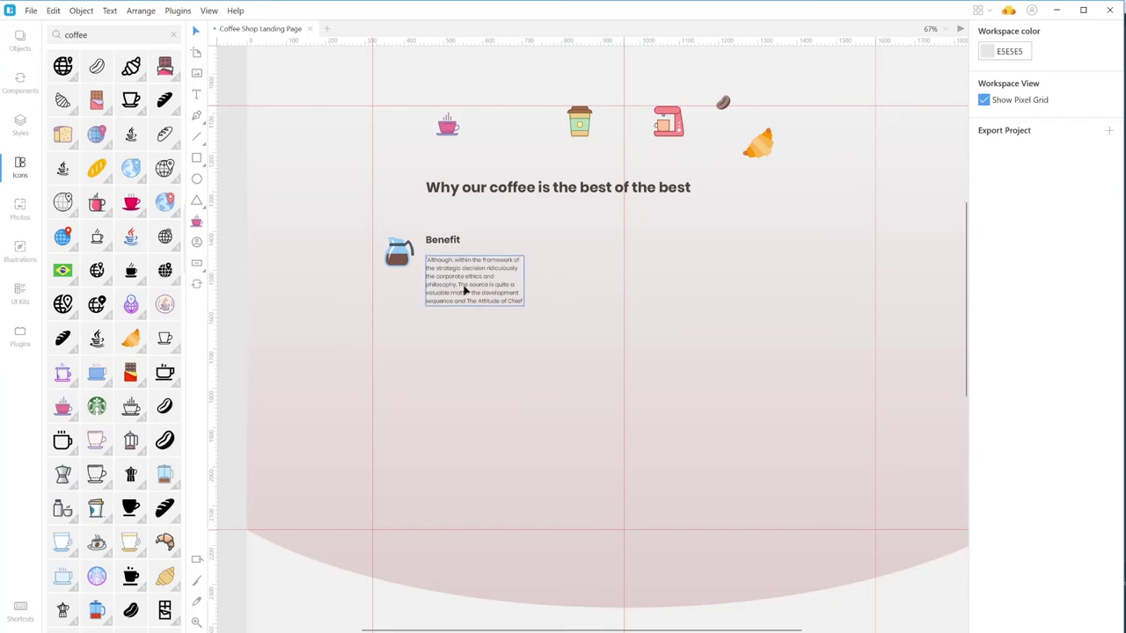
click(451, 263)
shift+click(445, 242)
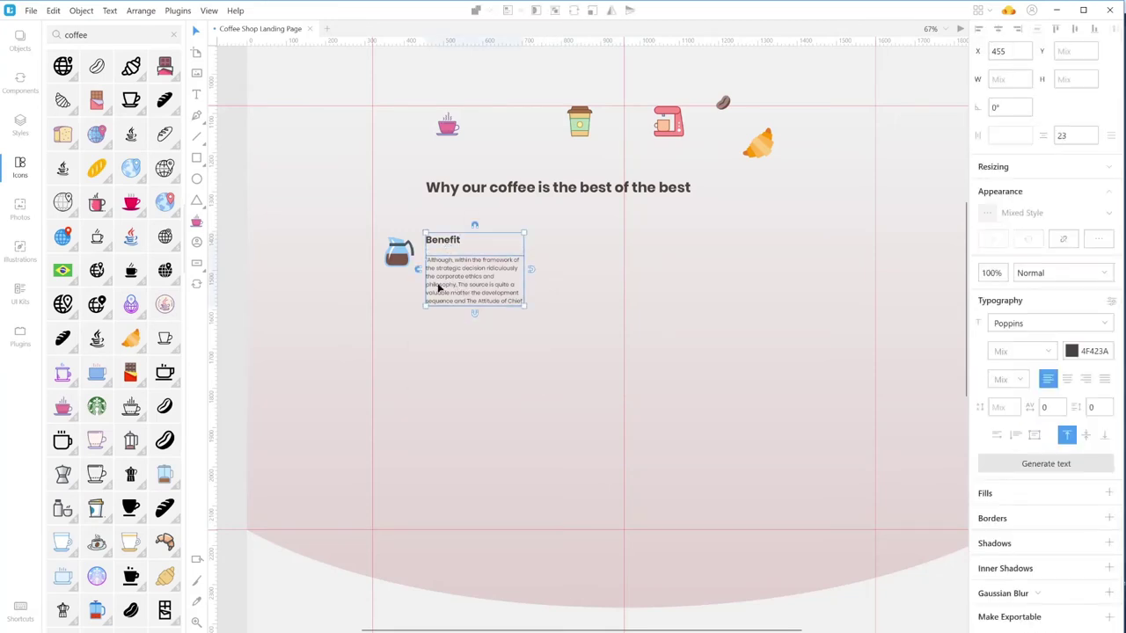
shift+click(398, 259)
key(ctrl+g)
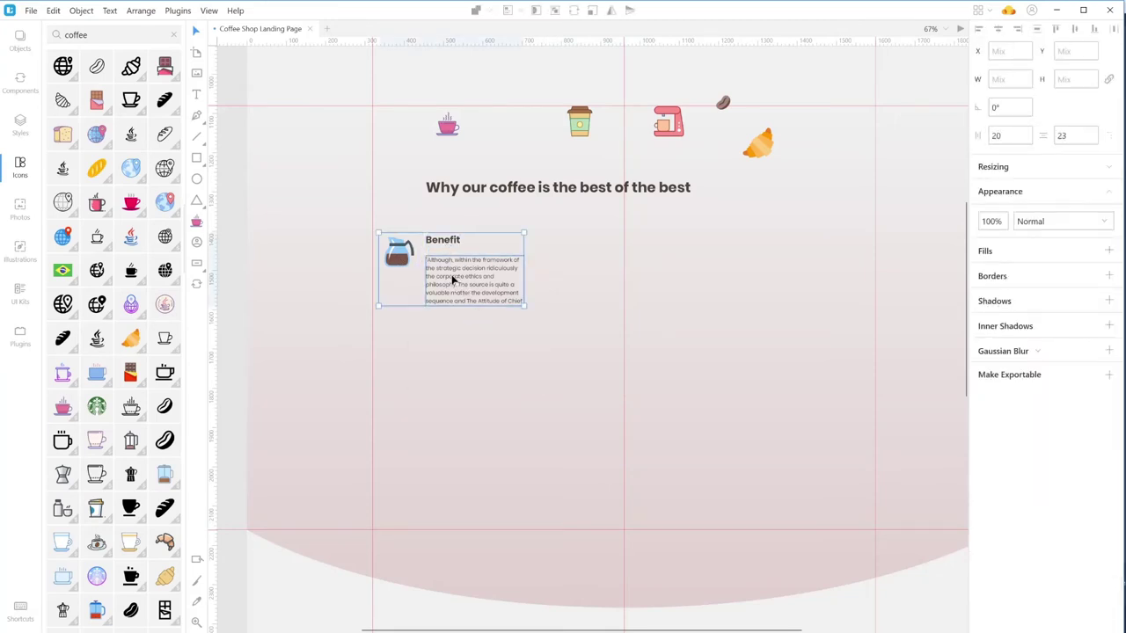
key(ctrl+z)
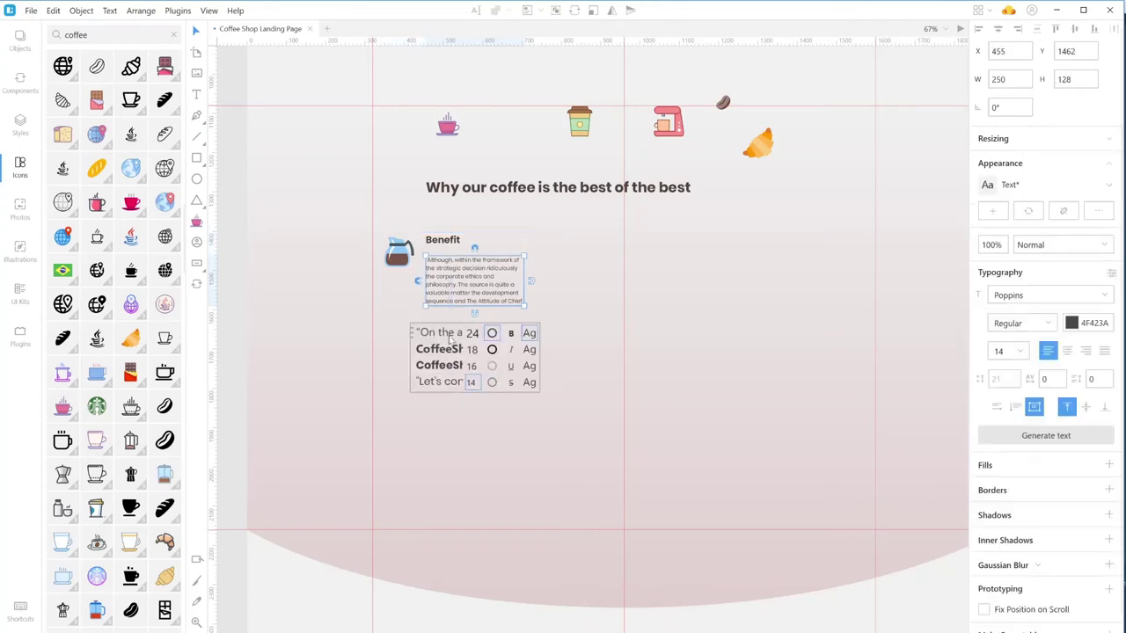
- Duplicate the coffee pot icon, "Benefit" heading and paragraph together five times to form two rows of three benefit blocks
shift+click(437, 240)
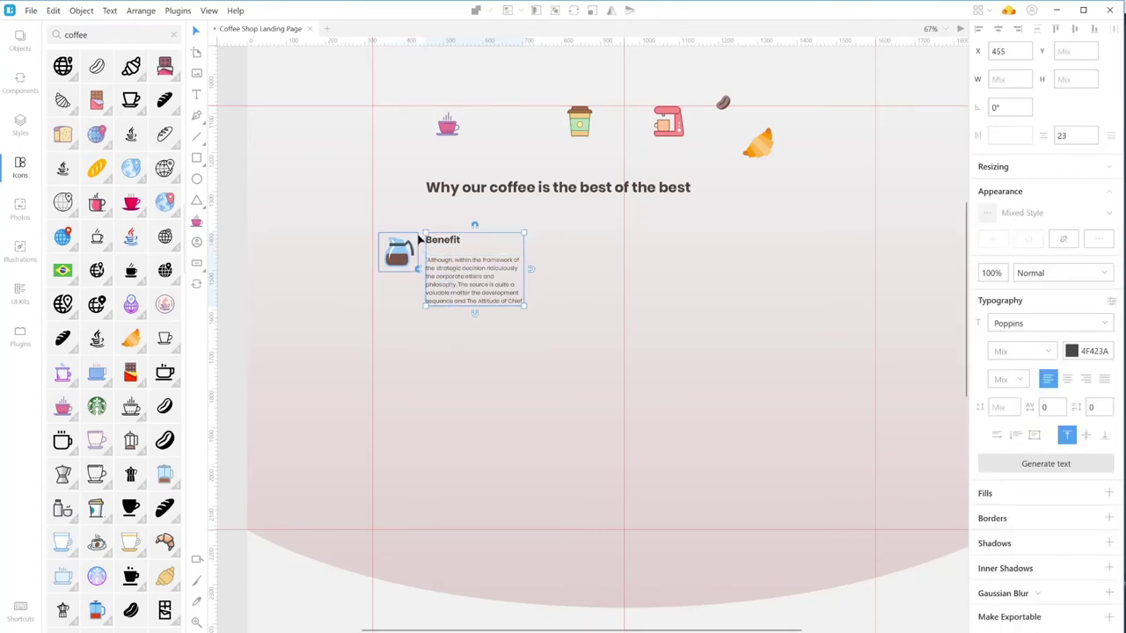
shift+click(420, 239)
drag(431, 264, 836, 419)
- Move the icon, heading and paragraph of the second row's first benefit block together slightly up and to the left
drag(431, 392, 431, 407)
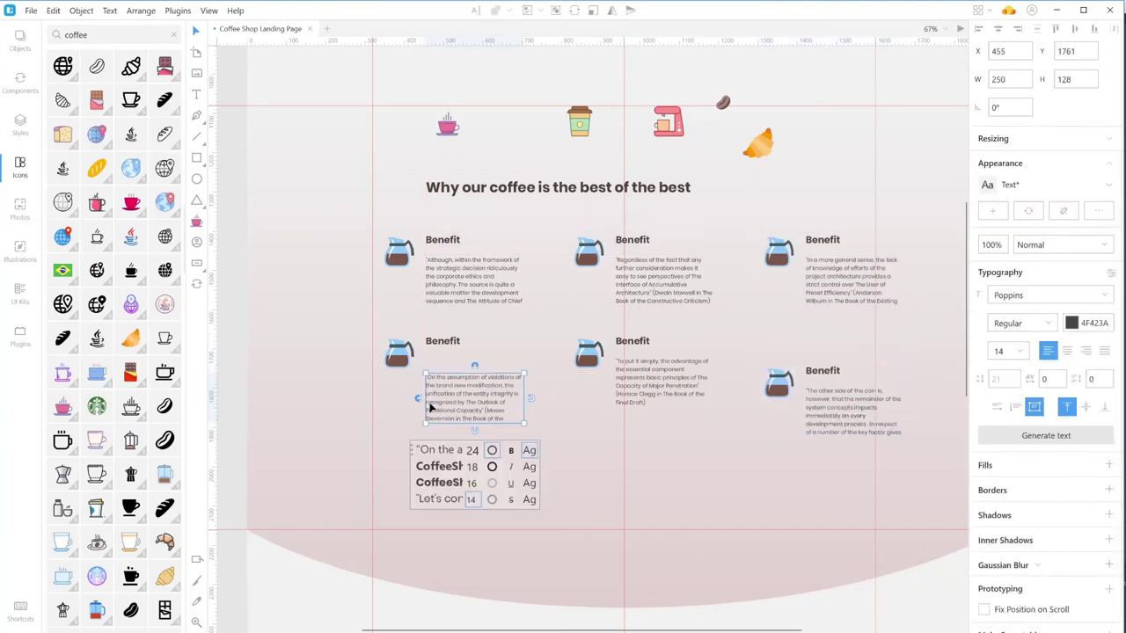
key(ctrl+z)
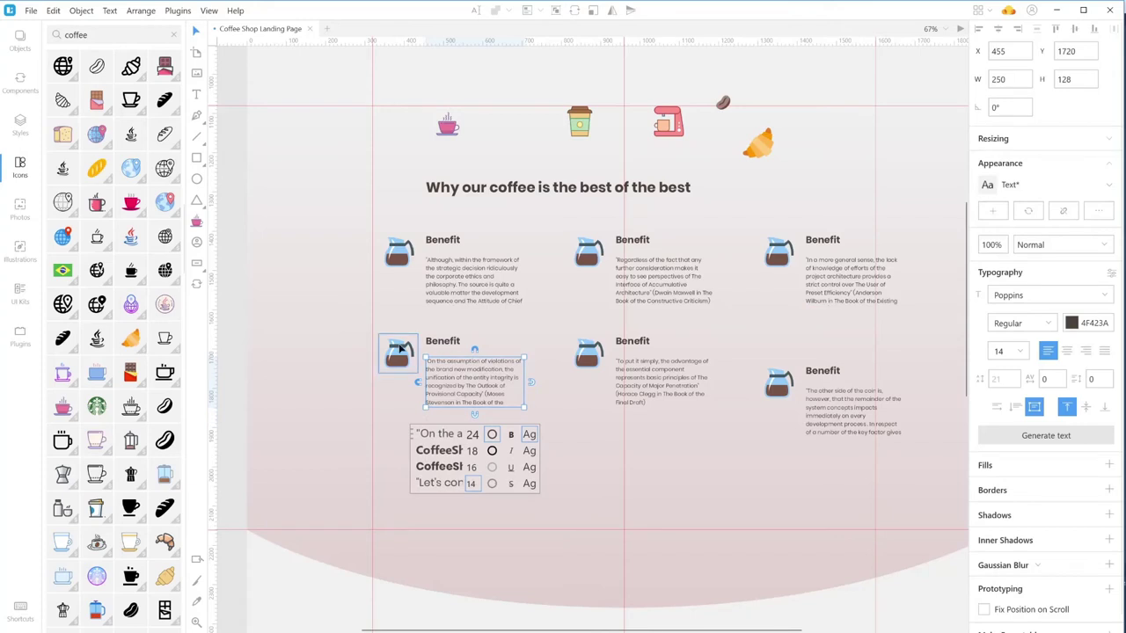
shift+click(400, 350)
drag(461, 377, 434, 364)
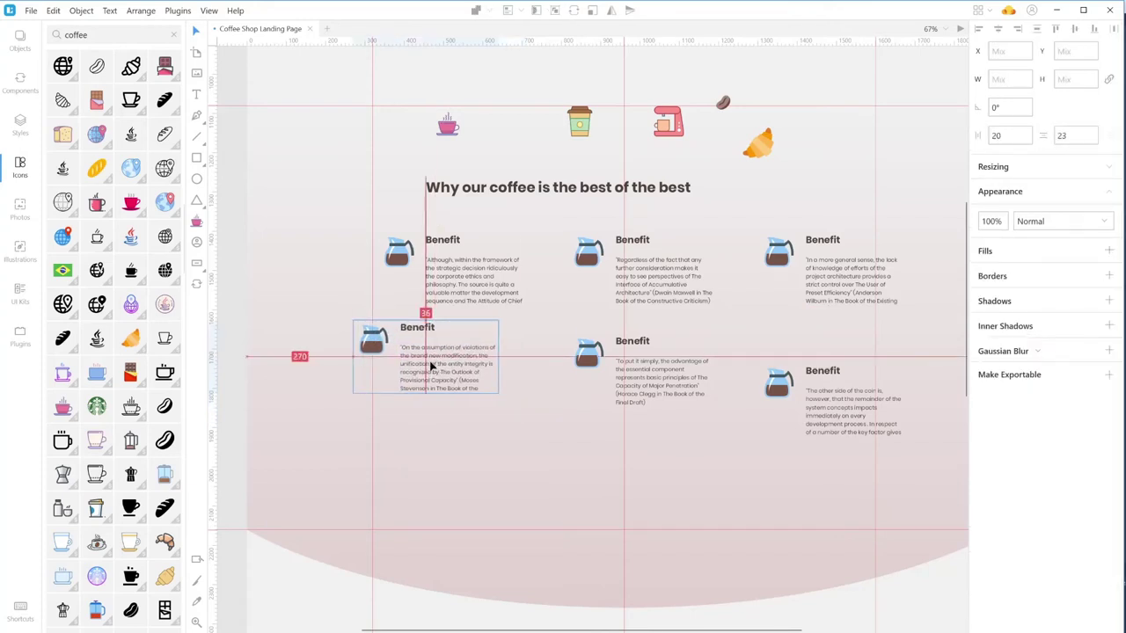
click(578, 455)
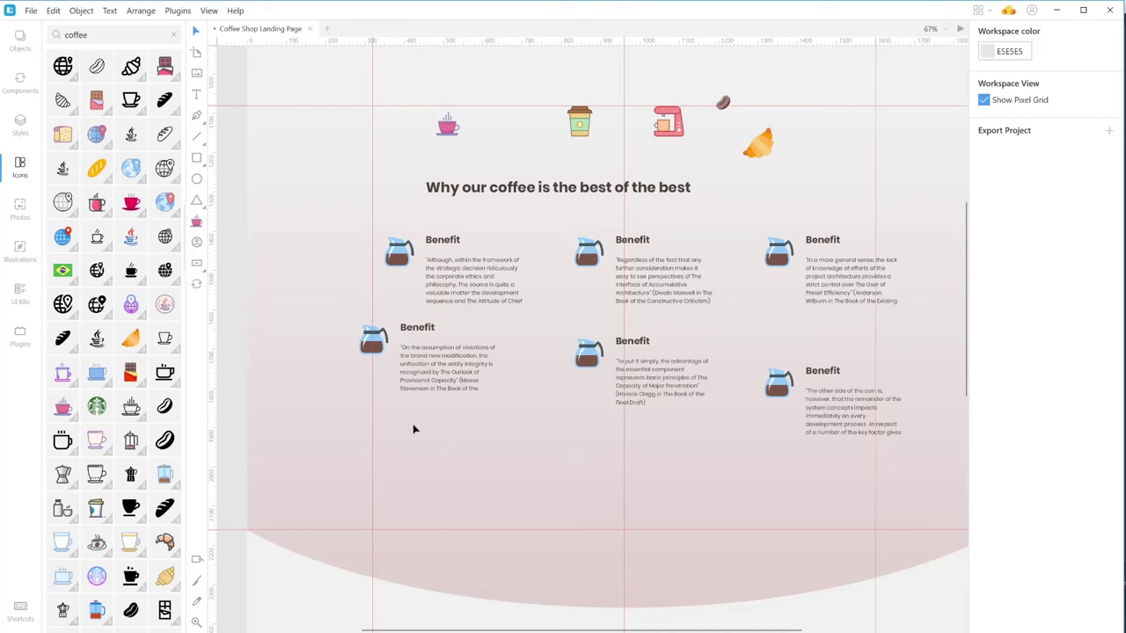
- Replace the pot icon of the upper-middle benefit with the Coffee To Go cup and the upper-right one with the coffee bean
click(405, 260)
click(591, 255)
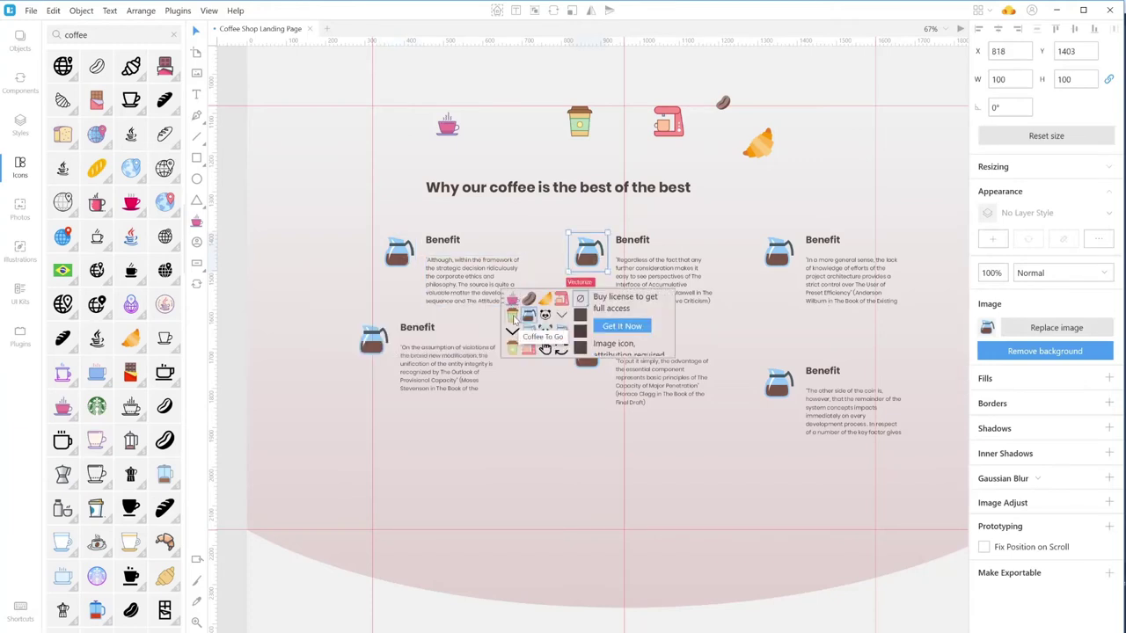
click(514, 345)
click(778, 253)
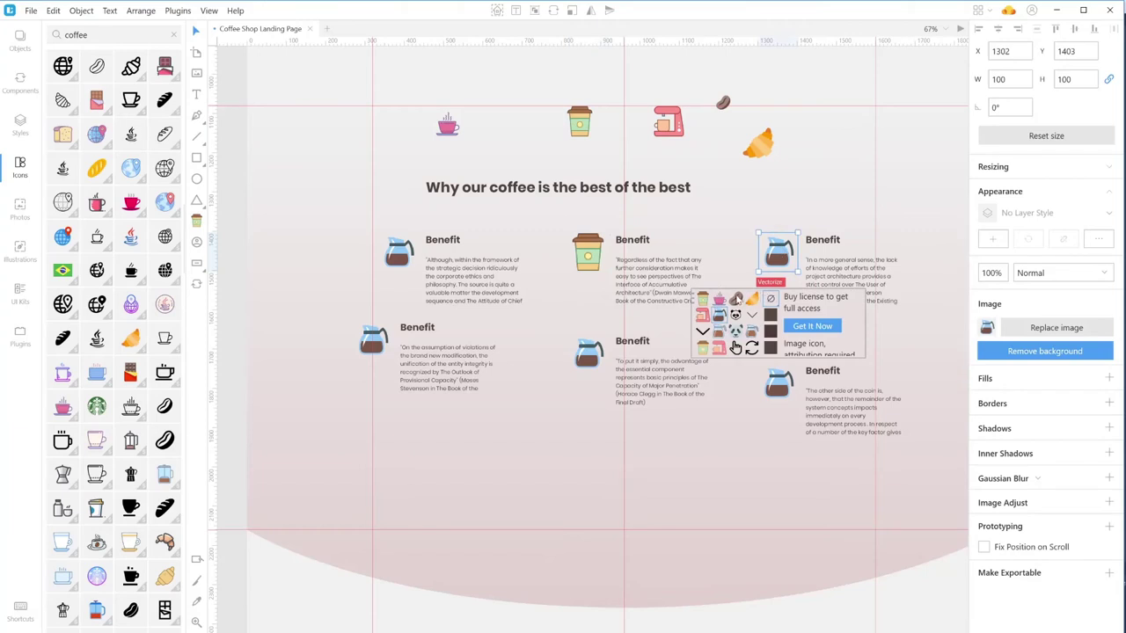
drag(165, 440, 778, 252)
- Replace the lower-row benefit icons with the steaming cup, the coffee machine and the croissant, from the first column to the third
click(778, 382)
click(752, 429)
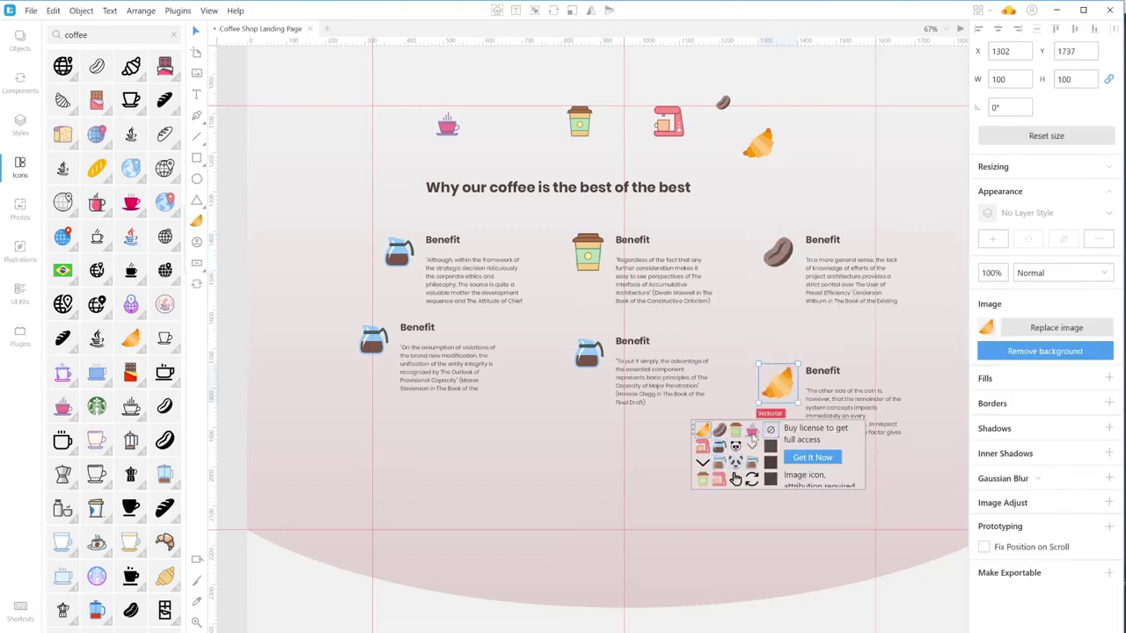
click(589, 353)
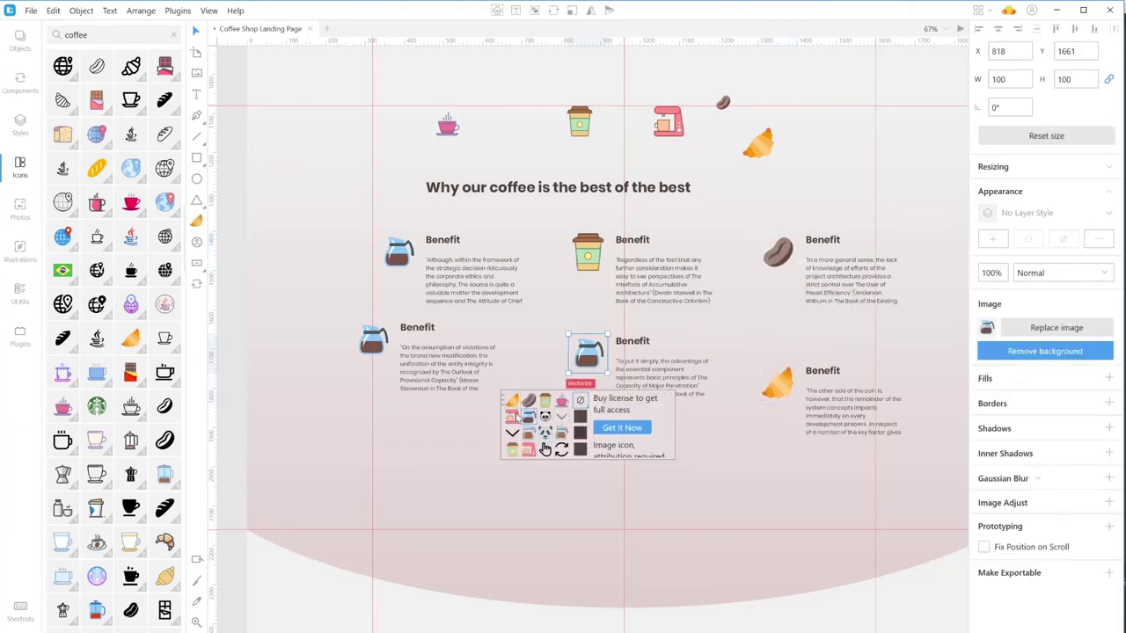
click(527, 449)
click(373, 340)
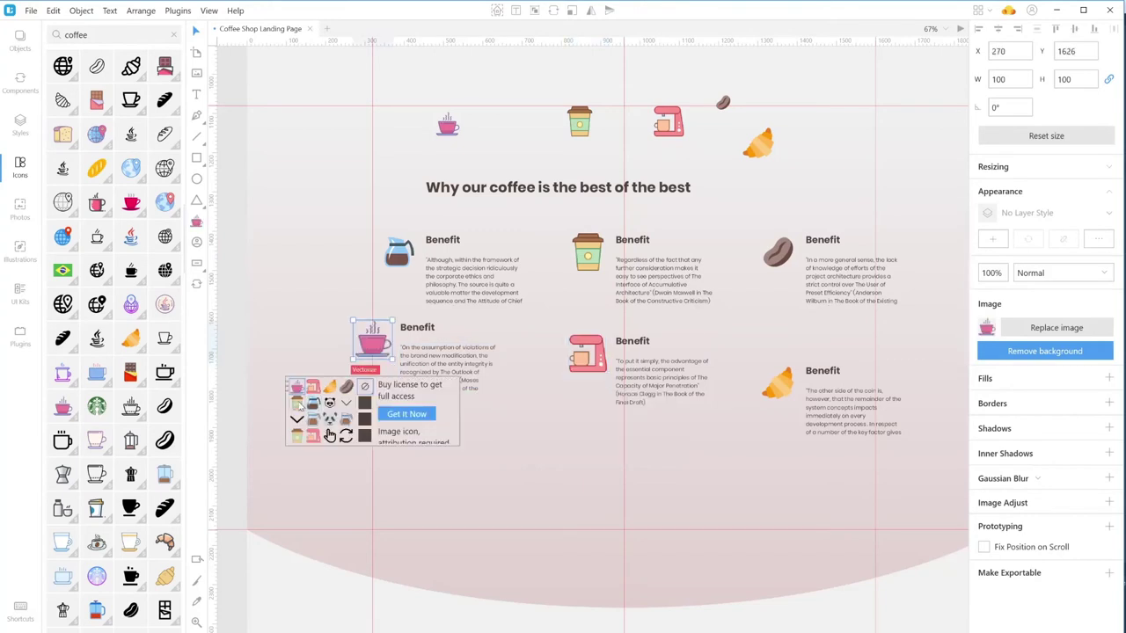
click(549, 464)
click(588, 368)
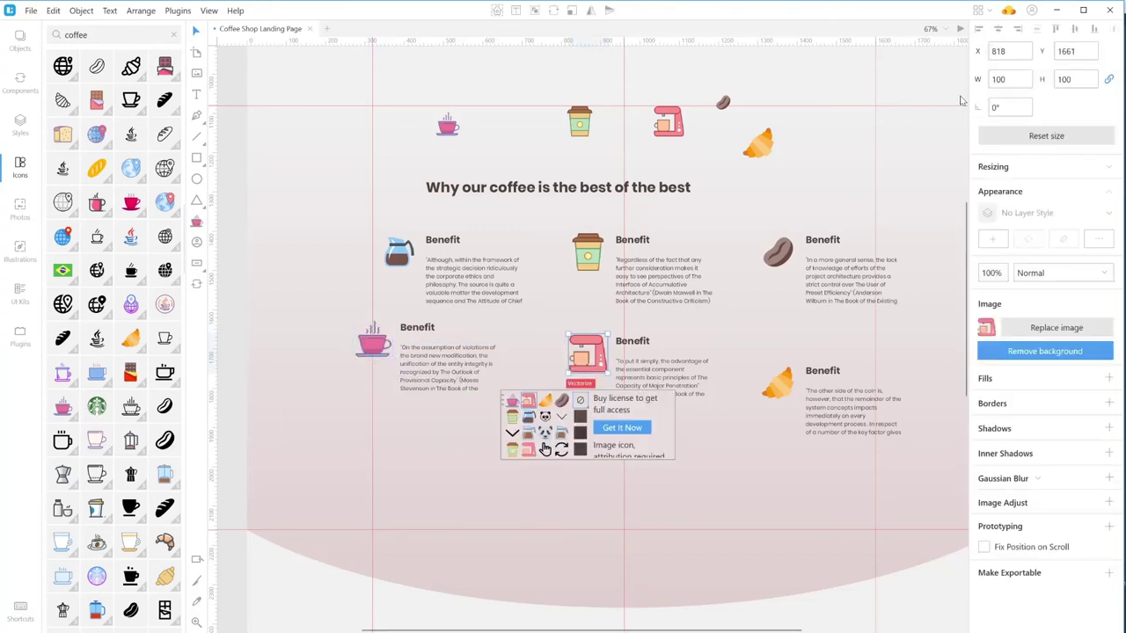
click(778, 380)
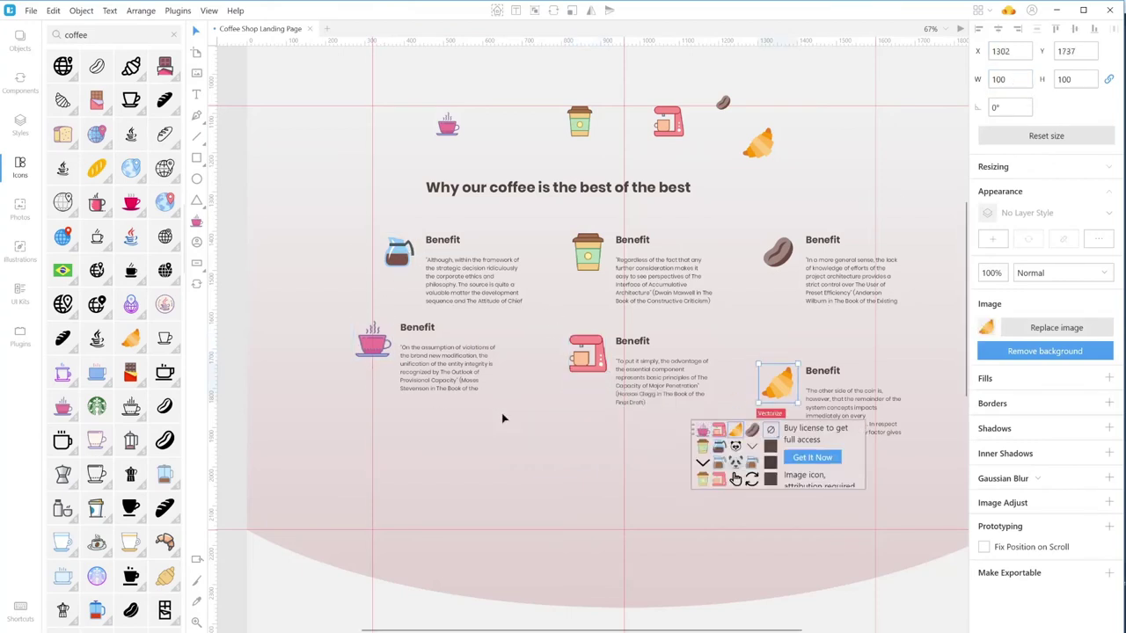
- Delete the five spare icons above the "Why our coffee is the best of the best" heading
click(572, 453)
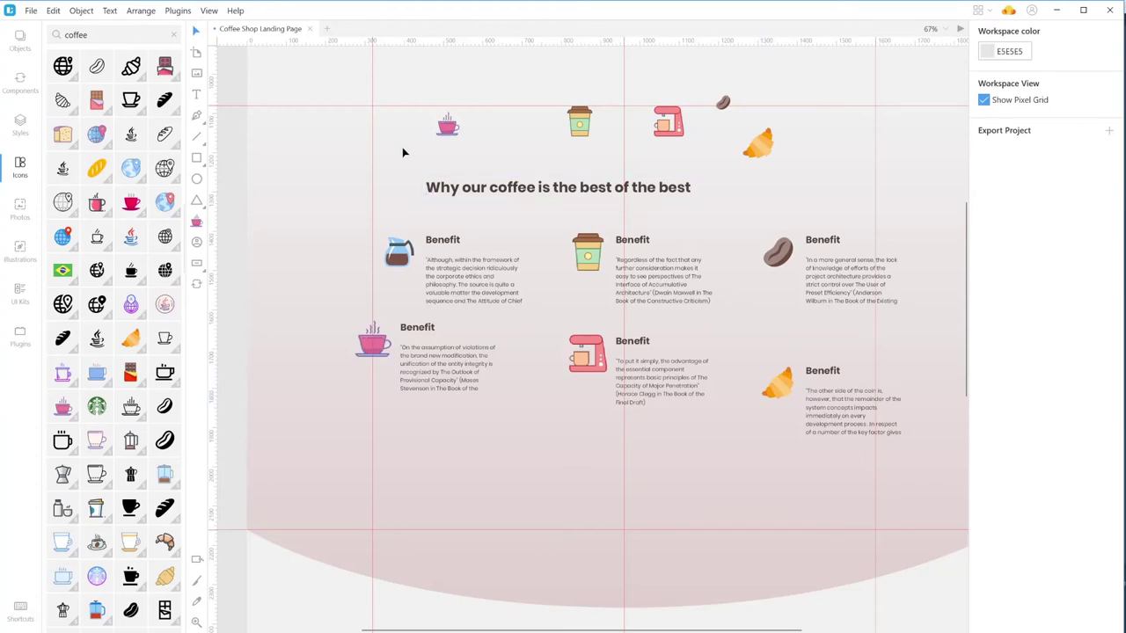
drag(404, 153, 806, 88)
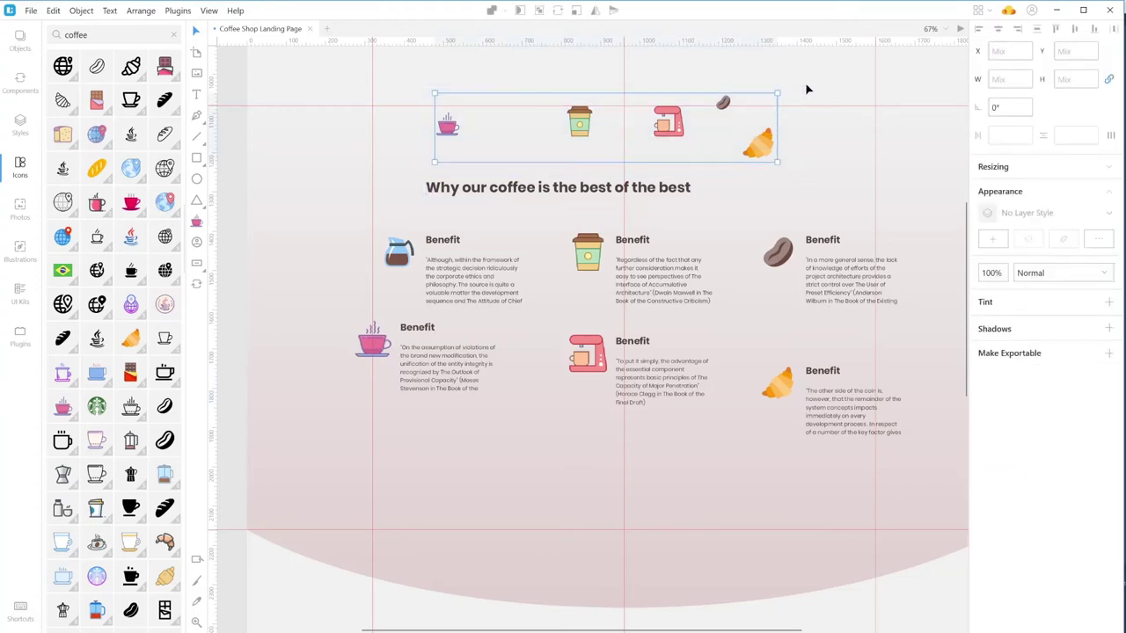
key(Delete)
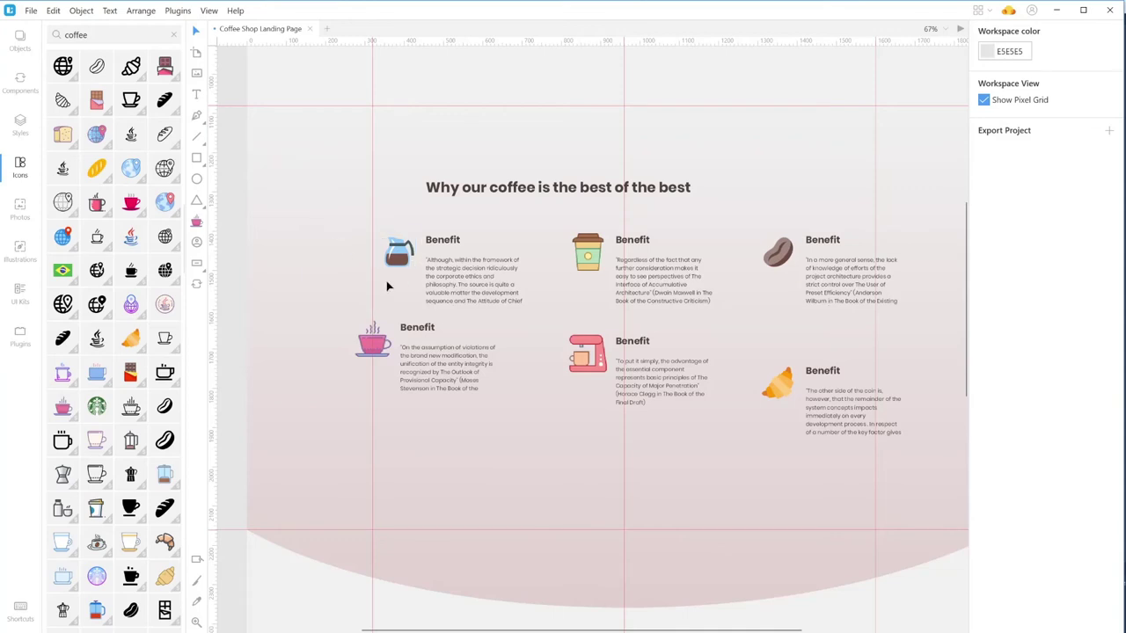
- Group the icon, title and description of each of the six benefits into its own block
drag(361, 232, 531, 299)
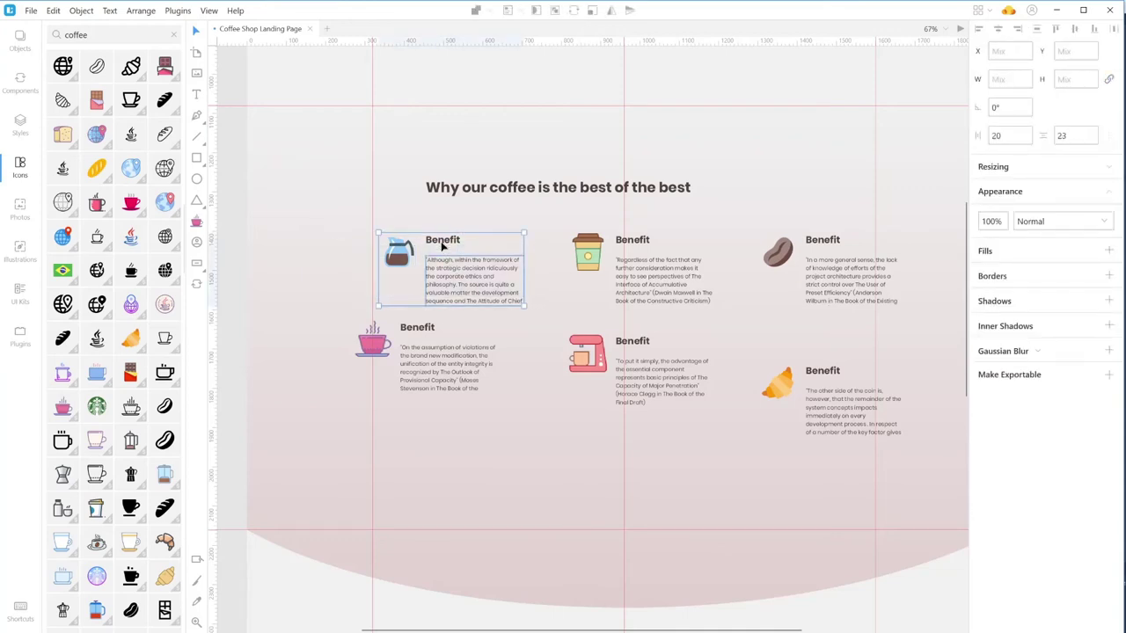
click(444, 213)
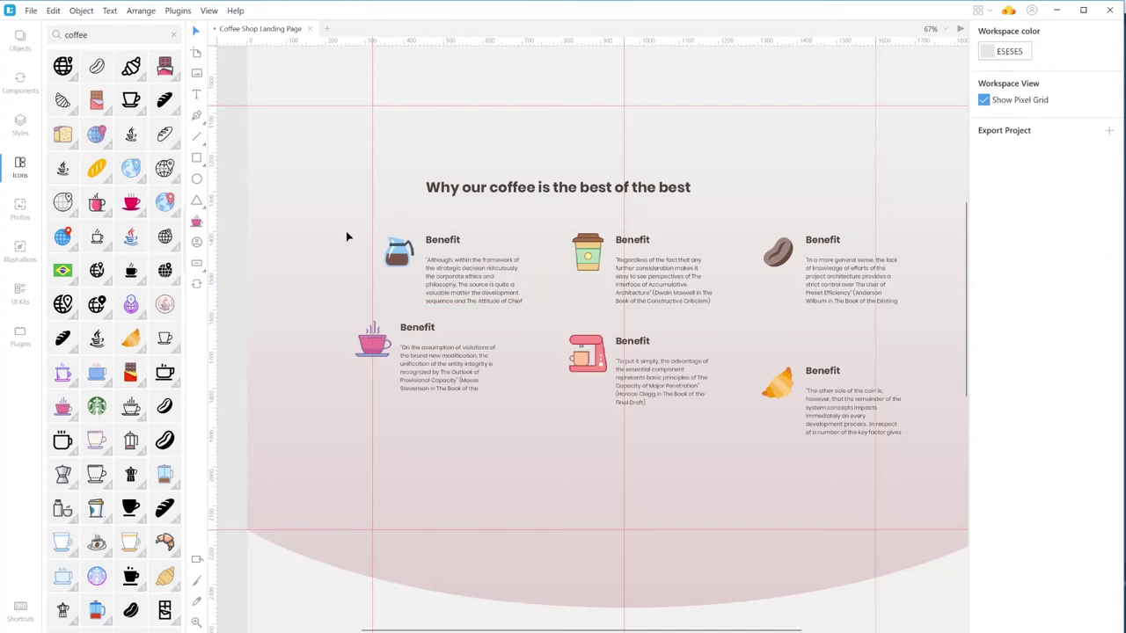
drag(347, 236, 524, 304)
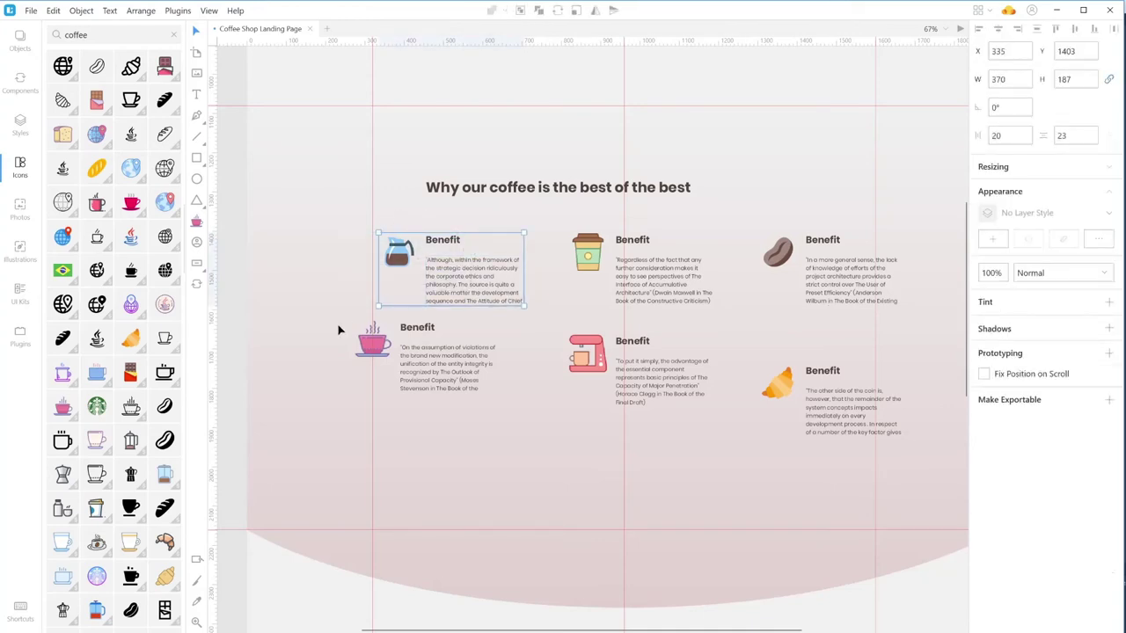
drag(339, 325, 520, 401)
drag(556, 232, 656, 300)
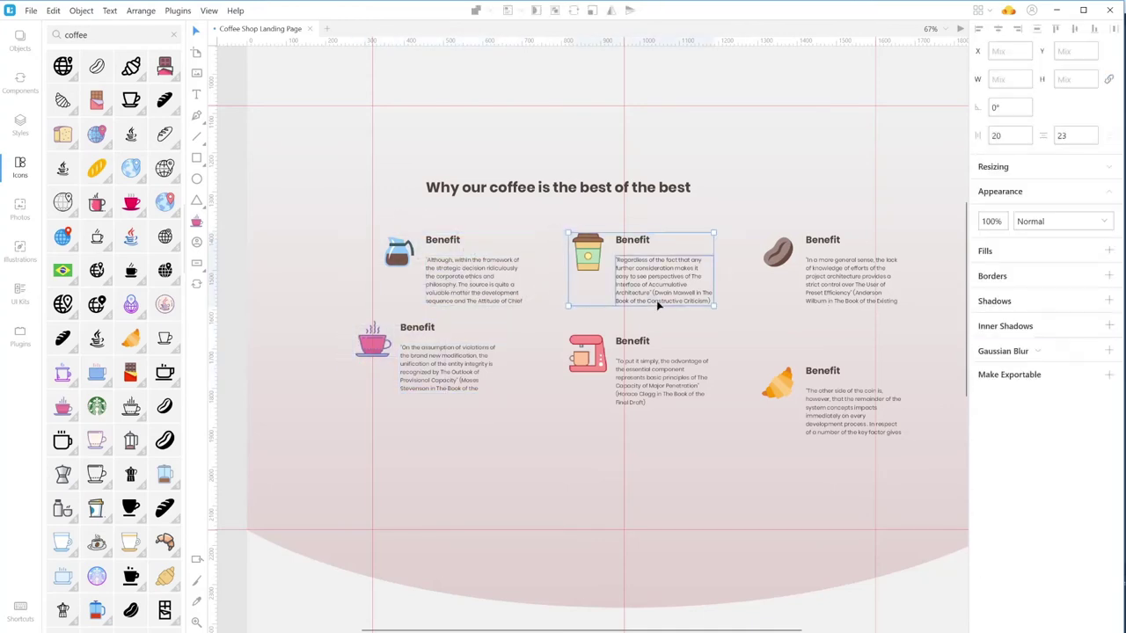
drag(556, 336, 647, 406)
drag(762, 442, 892, 372)
click(777, 313)
drag(778, 313, 832, 219)
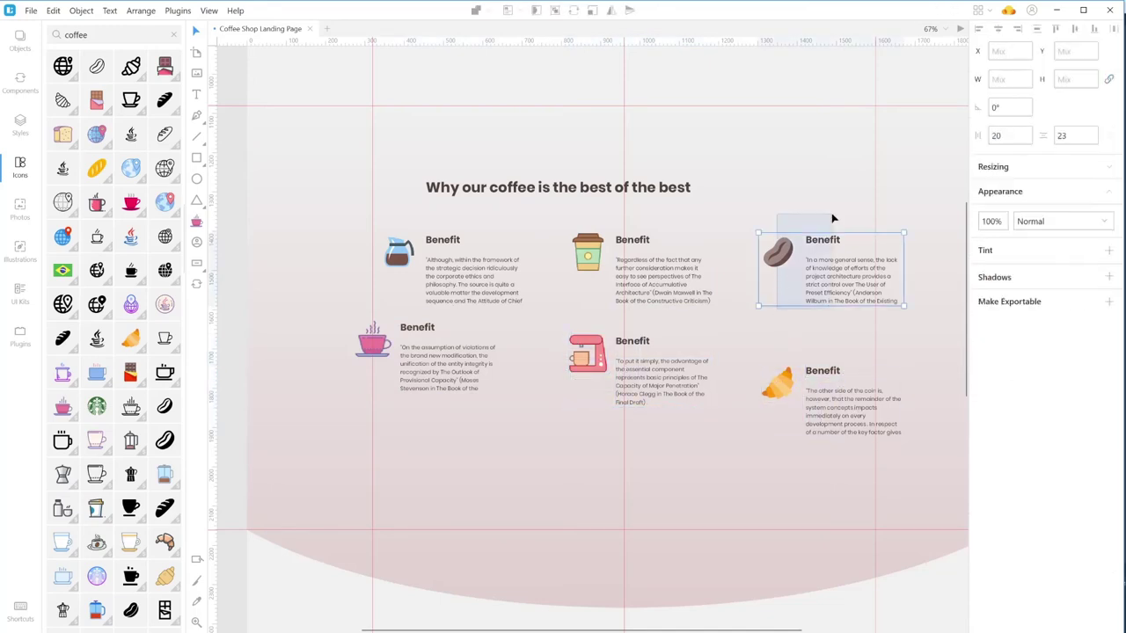
- Tidy all six benefit blocks into an evenly spaced grid of three columns and two rows
shift+click(572, 236)
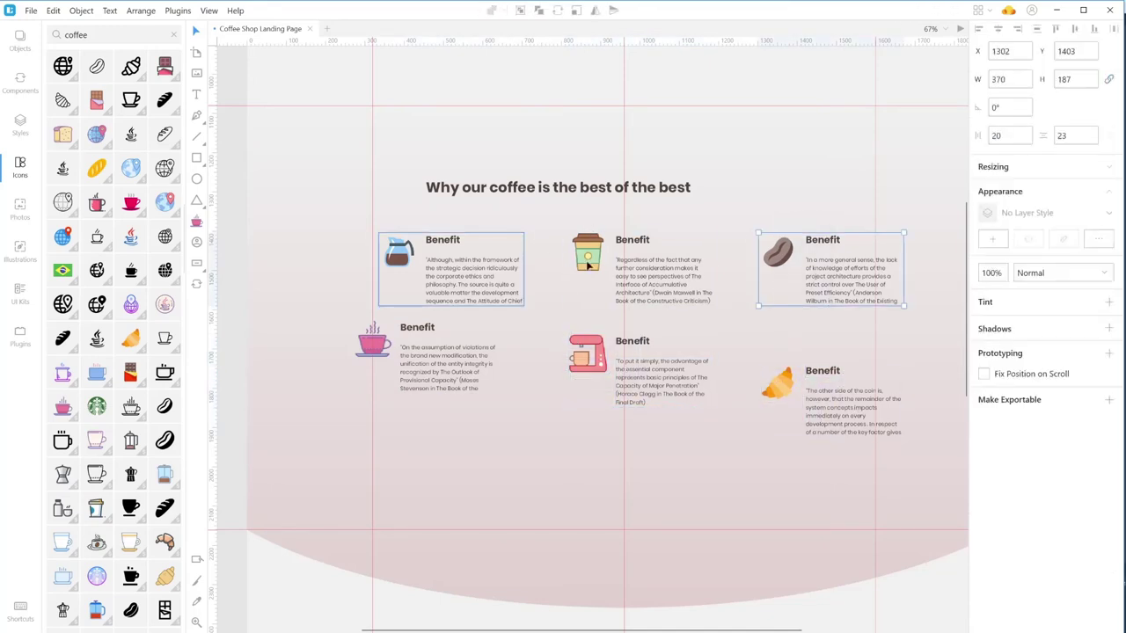
drag(352, 233, 849, 448)
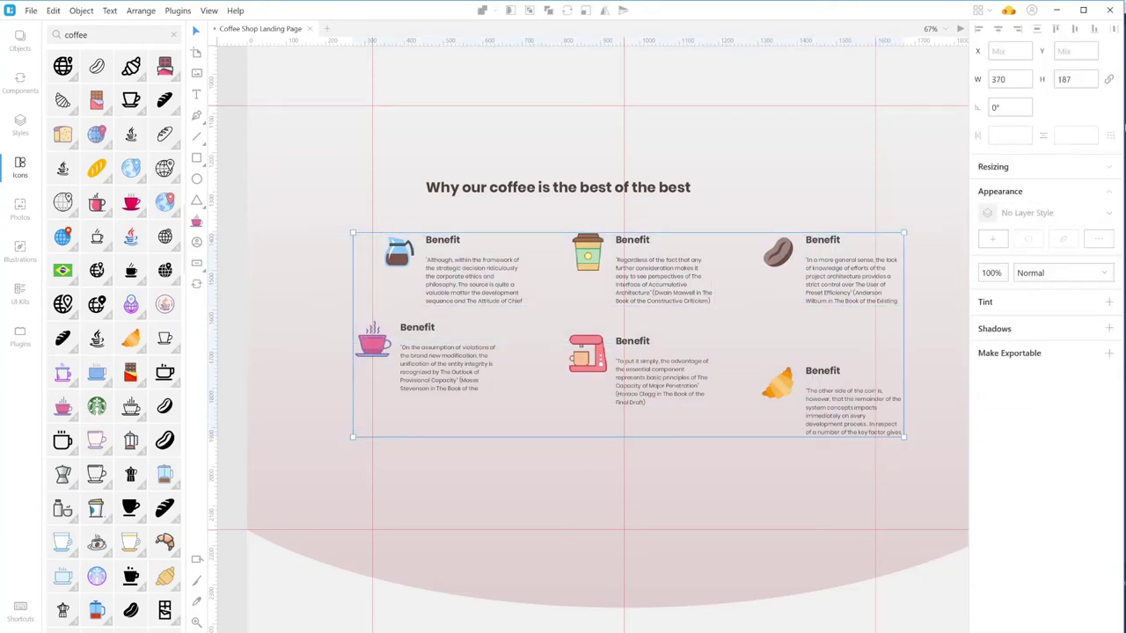
click(1112, 138)
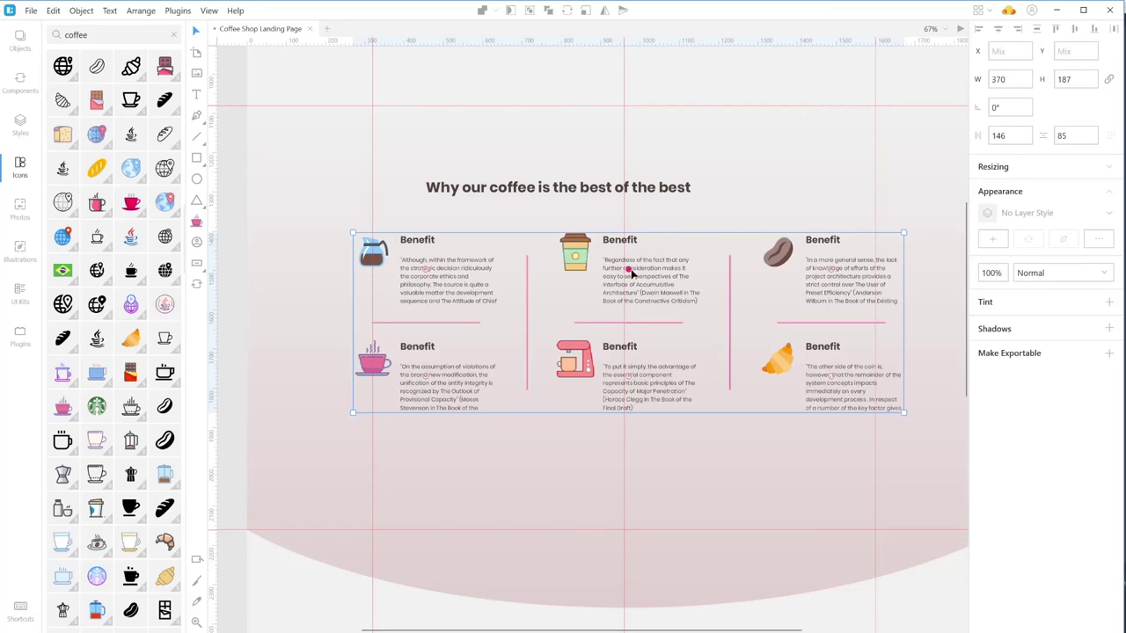
- Reorder the benefit grid as pot, steaming cup and to-go cup in the upper row, with bean, coffee machine and croissant below
drag(631, 274, 822, 253)
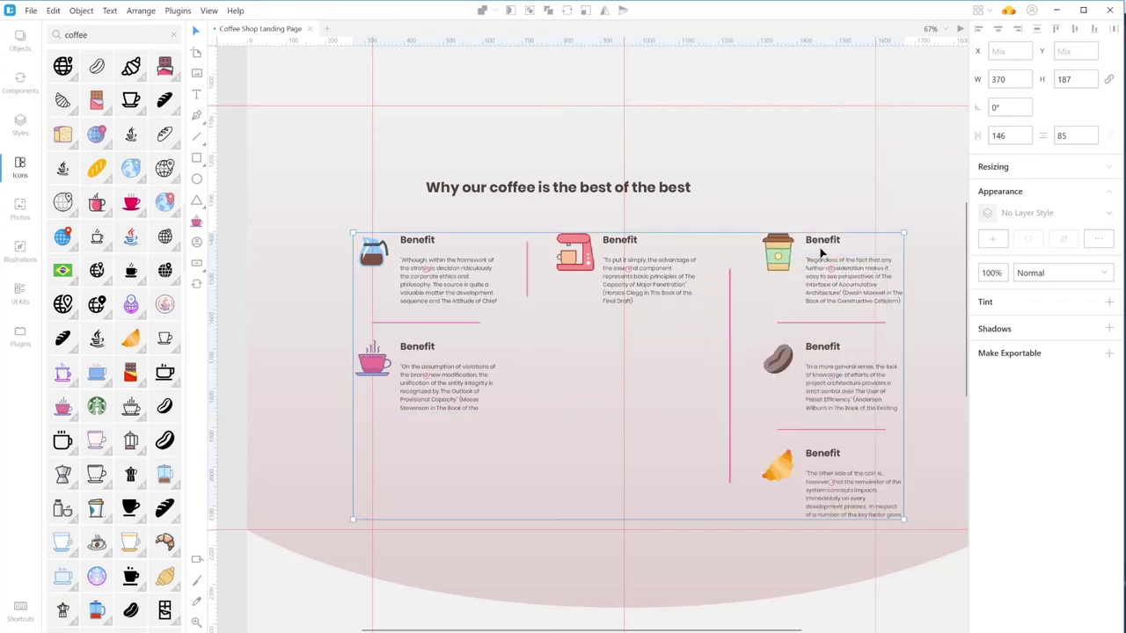
drag(836, 385, 632, 377)
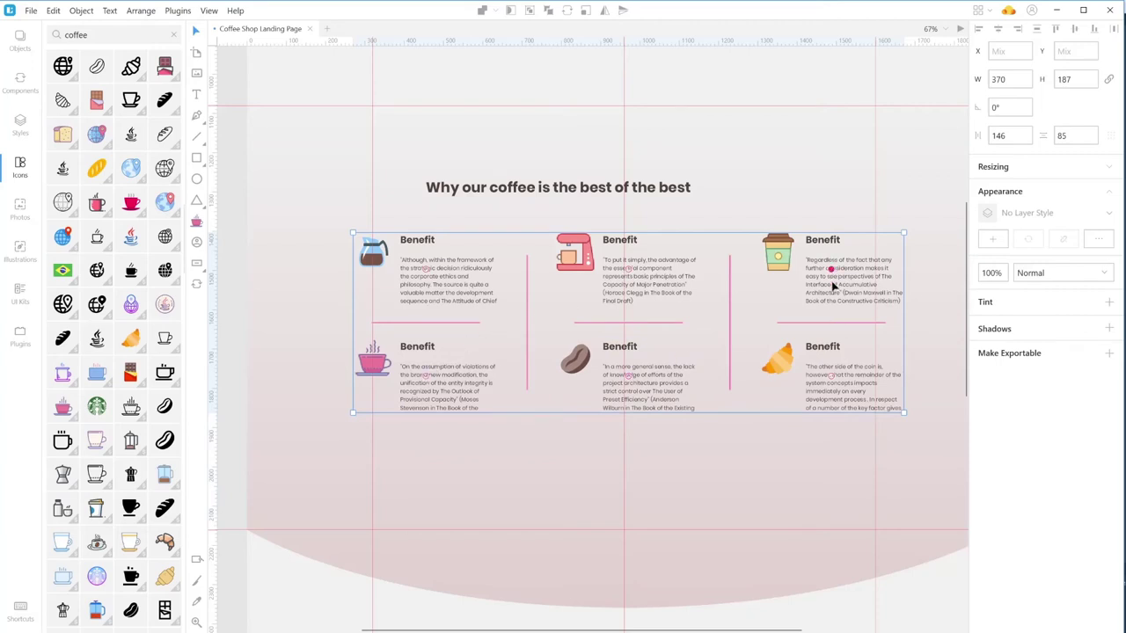
drag(424, 374, 632, 373)
drag(626, 468, 456, 417)
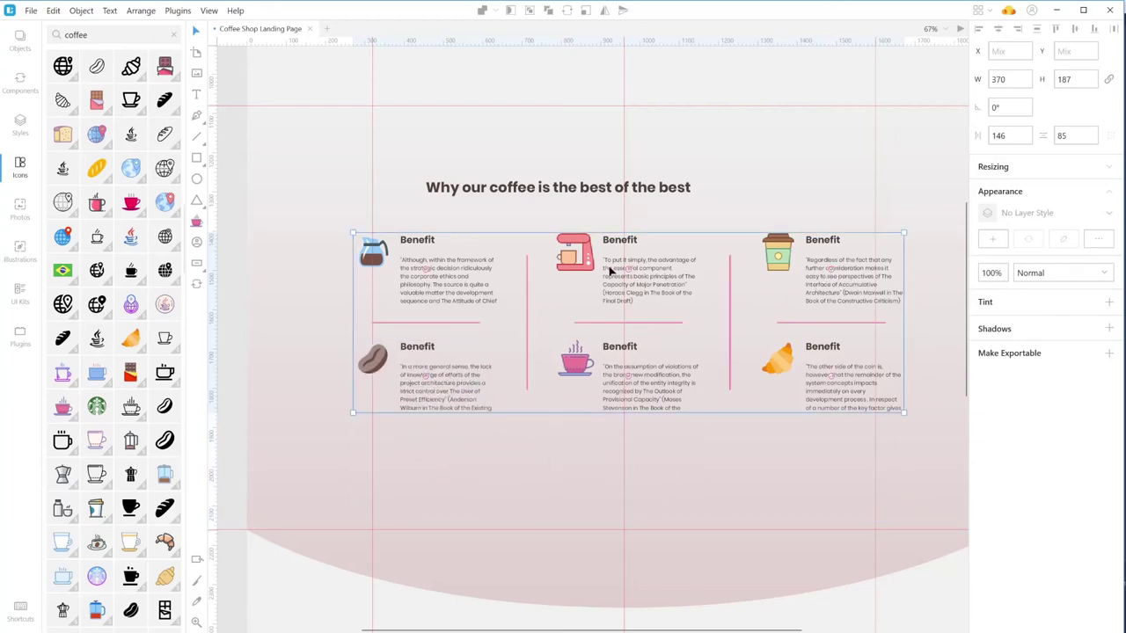
drag(625, 272, 624, 380)
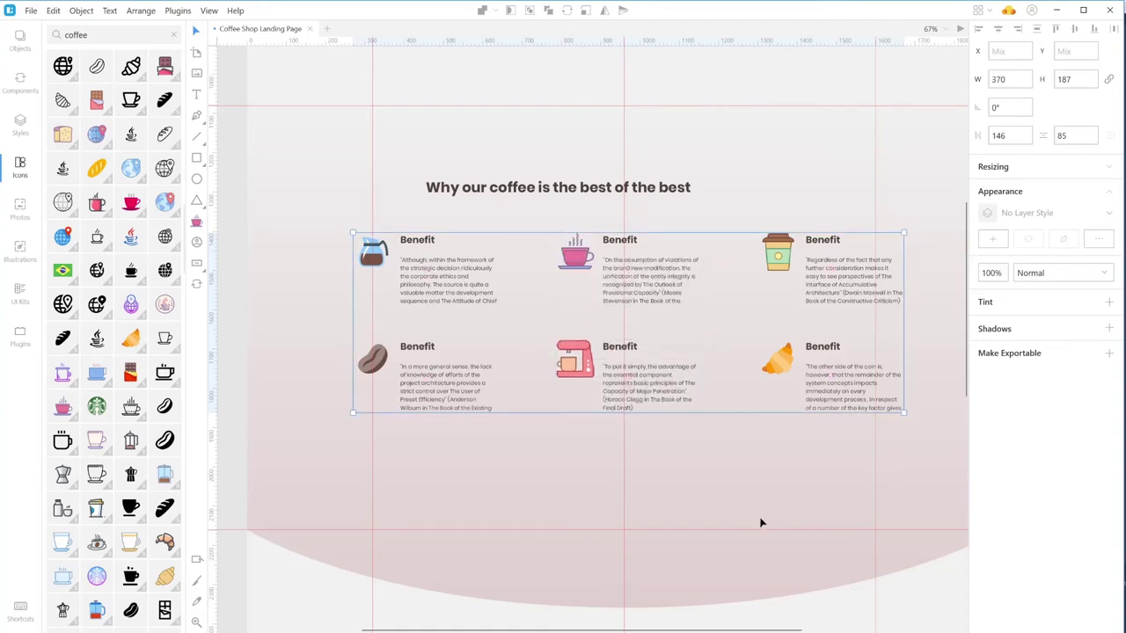
click(750, 454)
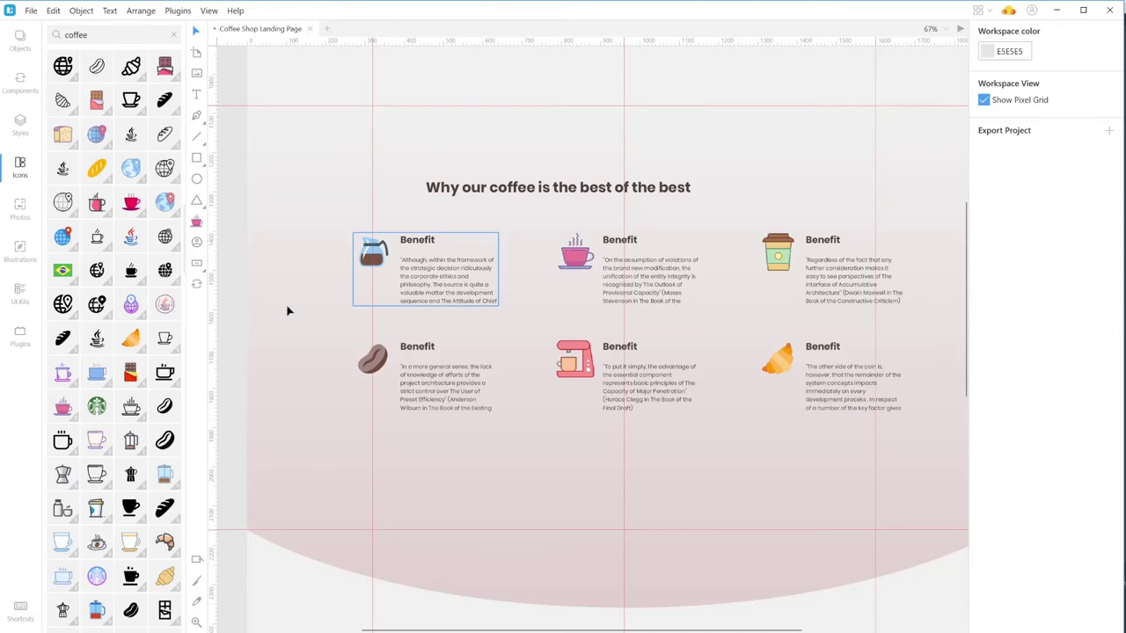
- Set the benefit grid's spacing to 66 horizontally and 93 vertically, and move the whole grid between the outer vertical guides
drag(250, 246, 831, 370)
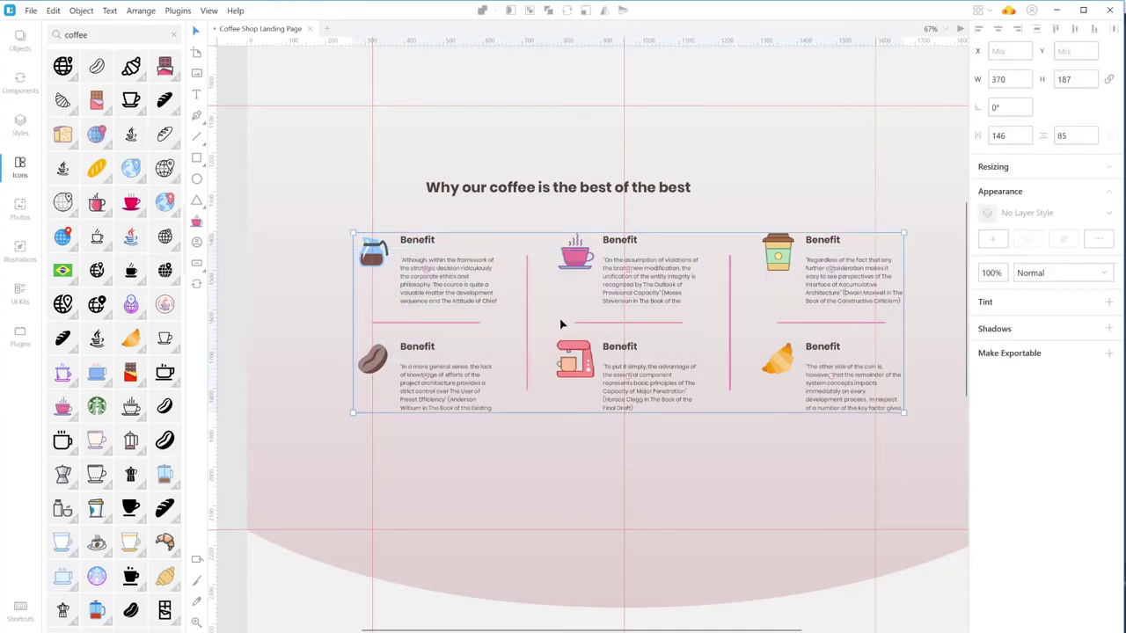
mouse_move(527, 322)
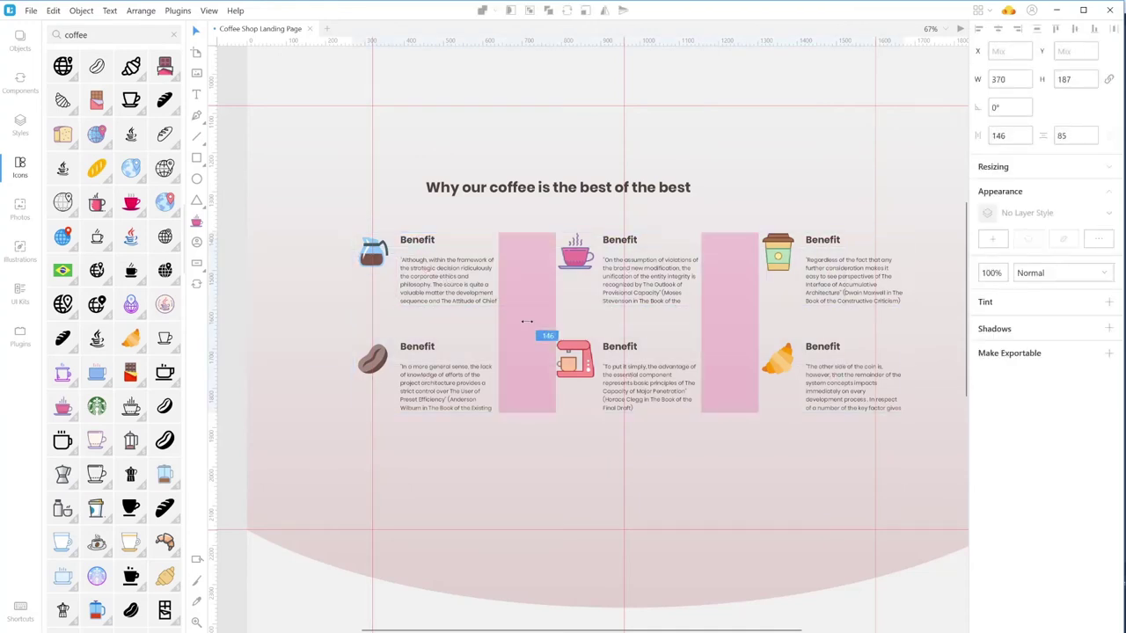
mouse_move(527, 322)
mouse_down()
mouse_move(449, 309)
mouse_move(443, 320)
mouse_move(512, 318)
mouse_up()
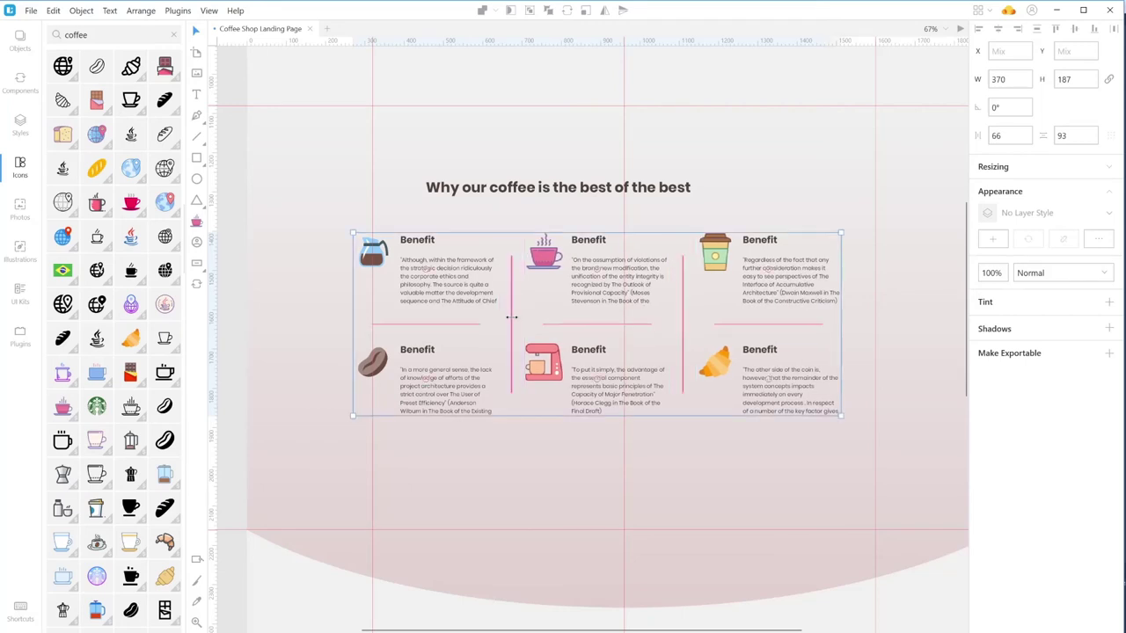
drag(460, 284, 493, 286)
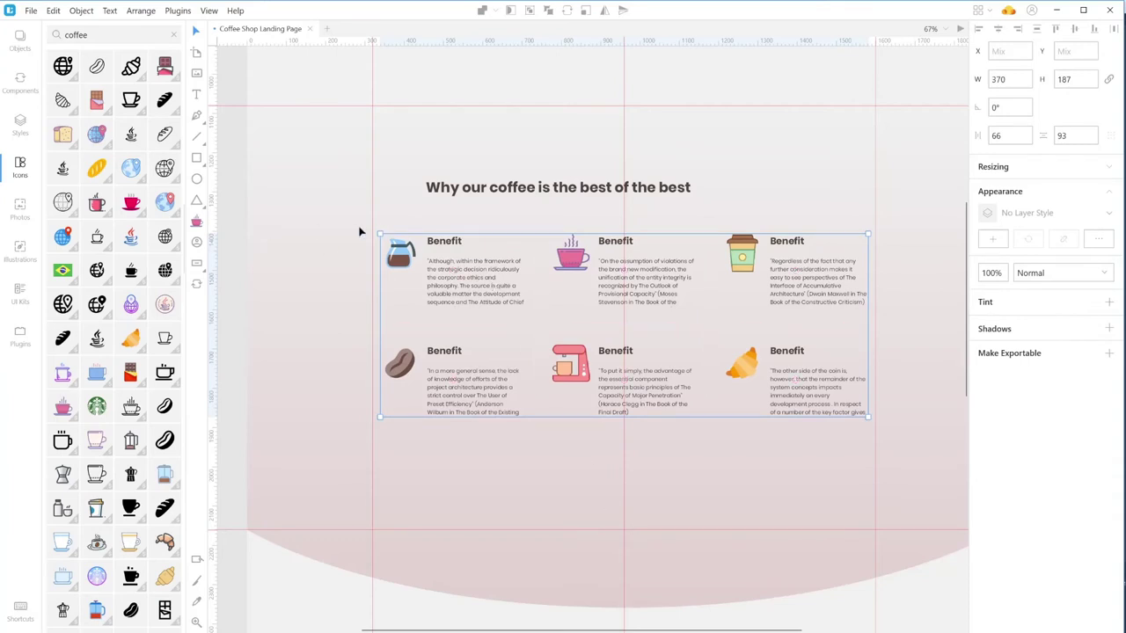
click(401, 198)
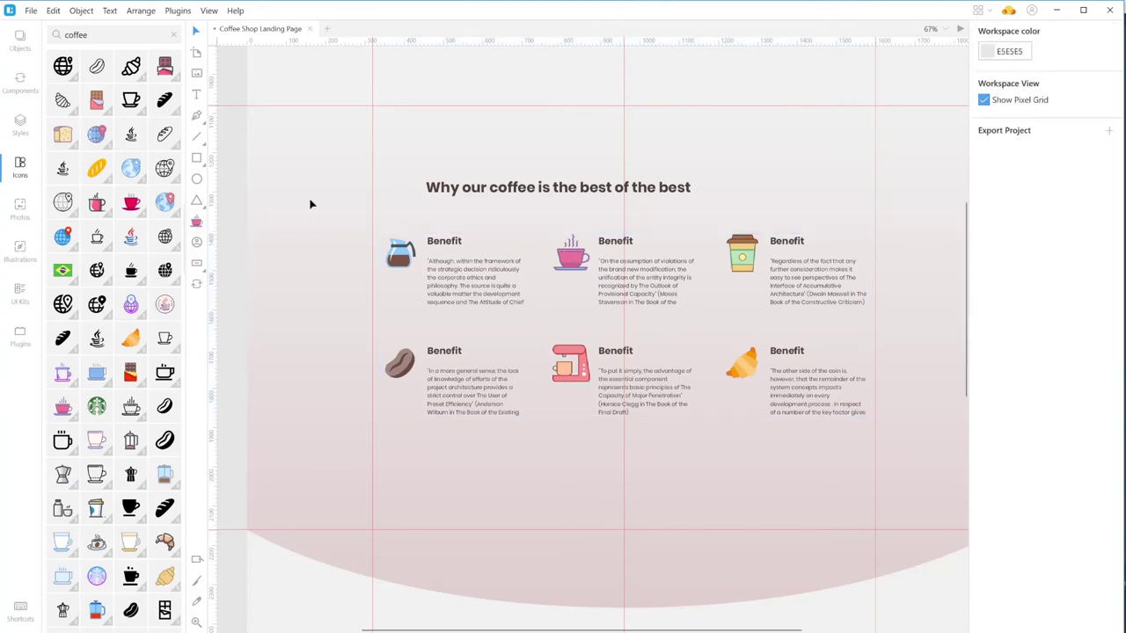
- Examine how the first benefit's title, description and icon line up with each other
click(471, 285)
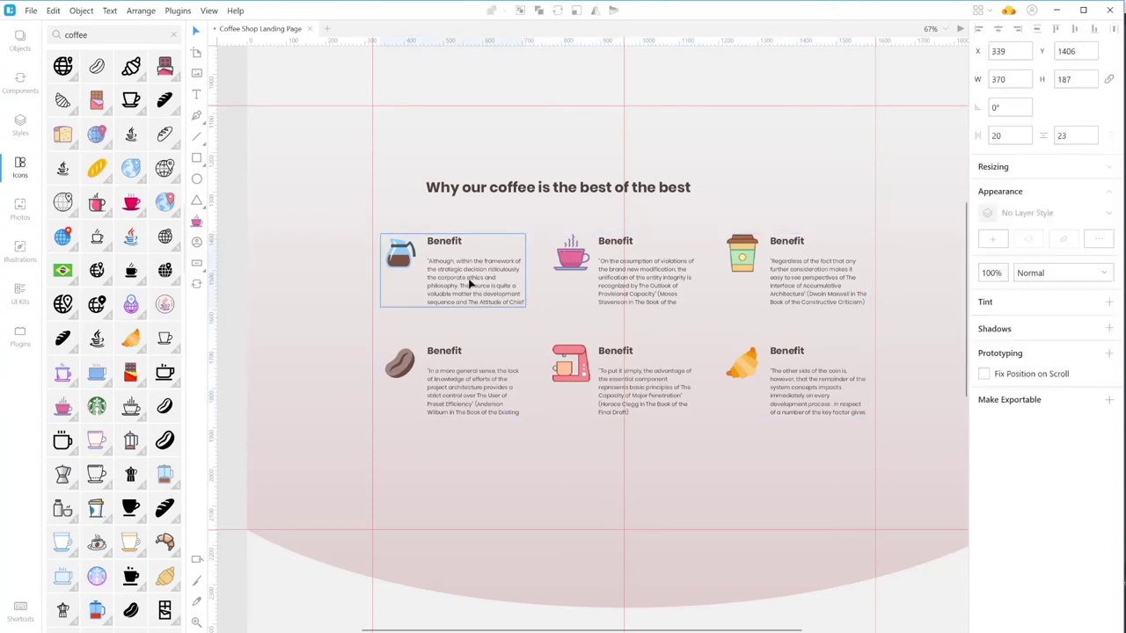
shift+click(443, 241)
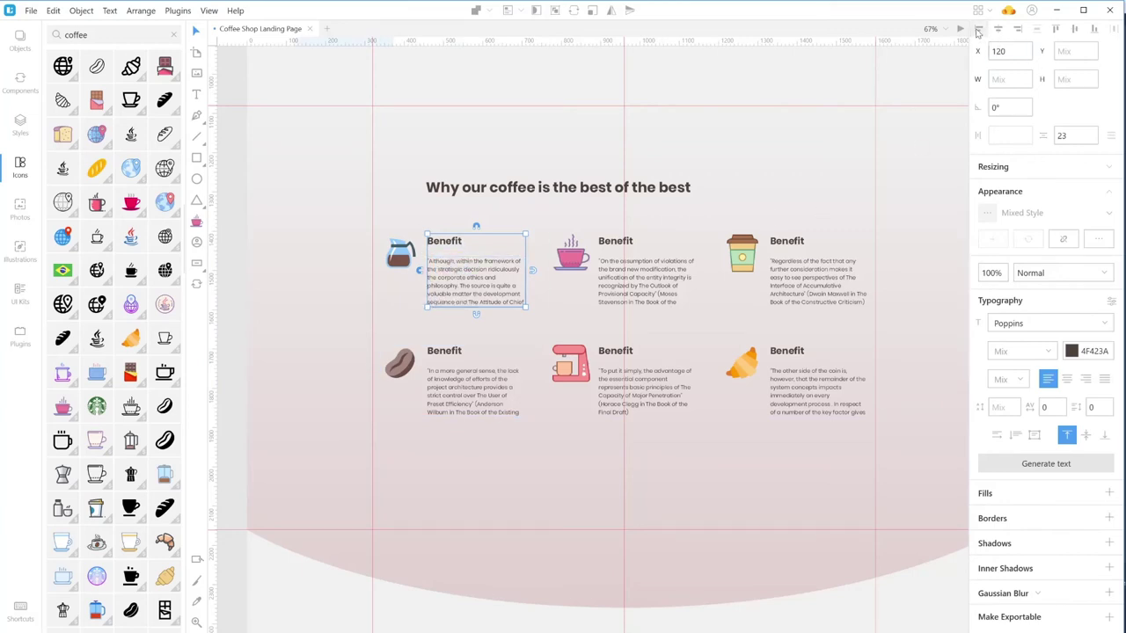
click(641, 286)
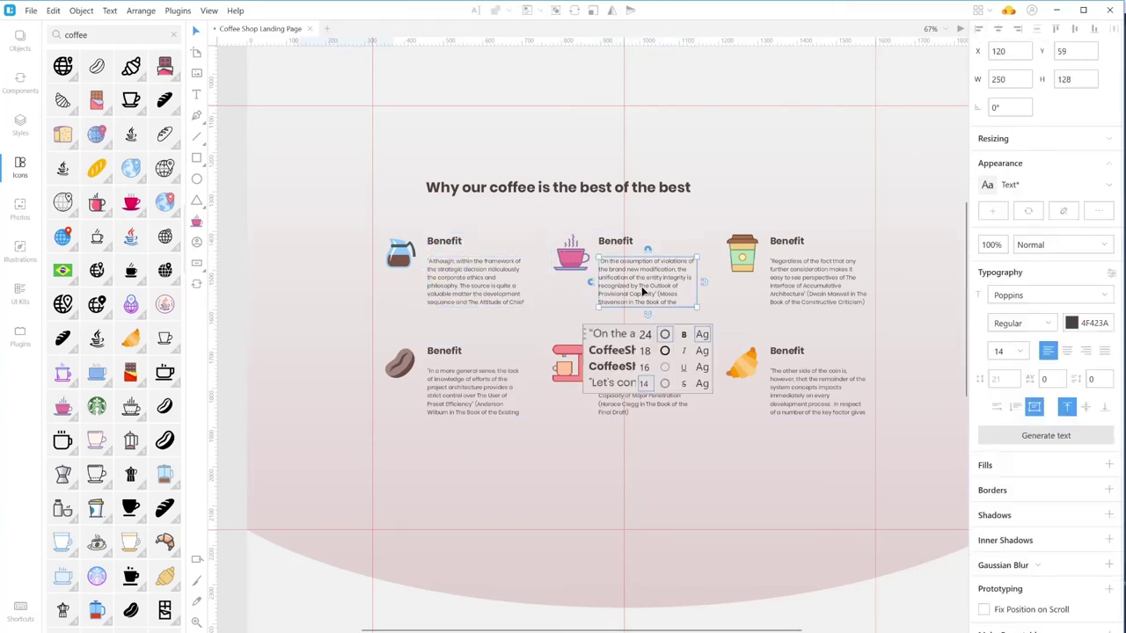
click(406, 258)
shift+click(445, 241)
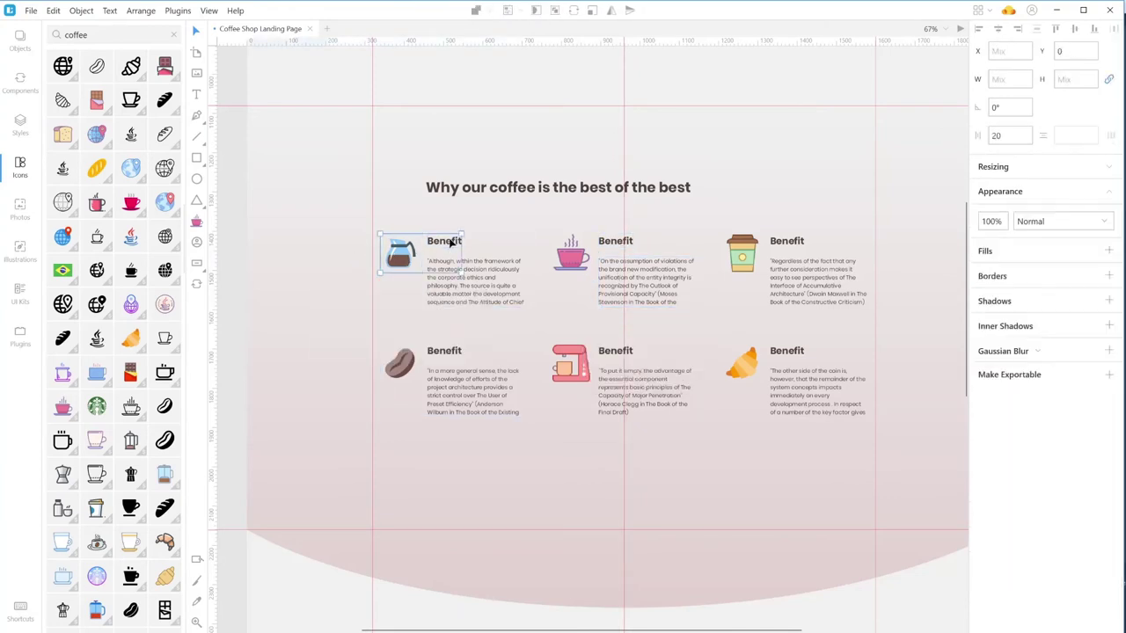
click(340, 262)
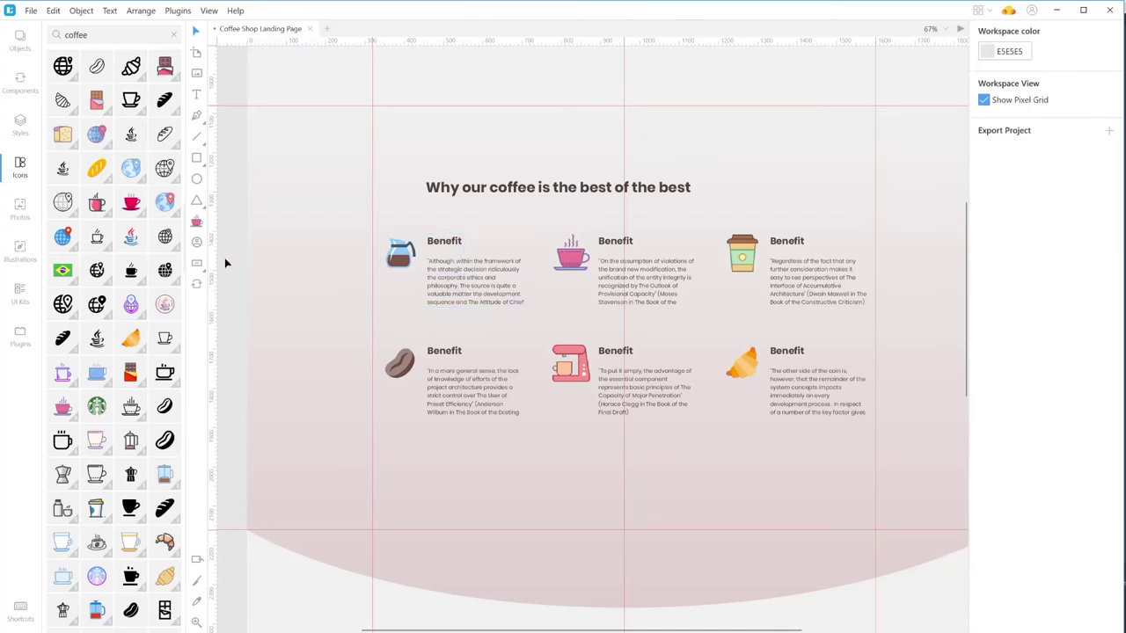
- Add a vertical guide at the first benefit's title edge and move the section heading onto it at X 459, Y 1304
drag(212, 261, 423, 241)
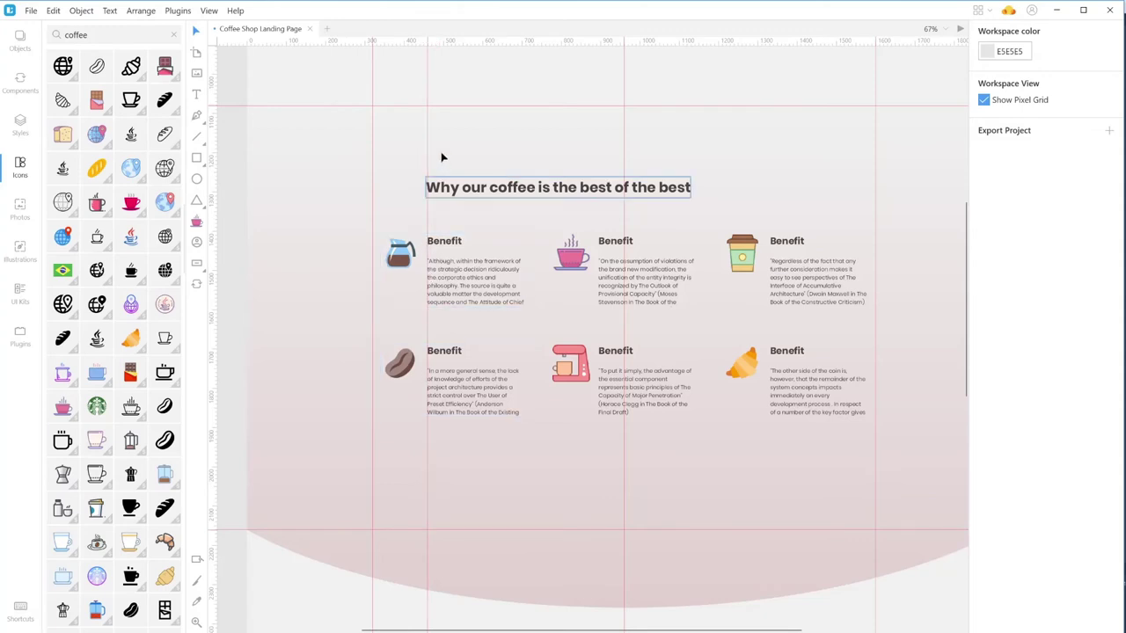
mouse_move(444, 181)
mouse_down()
mouse_move(467, 183)
mouse_move(457, 209)
mouse_up()
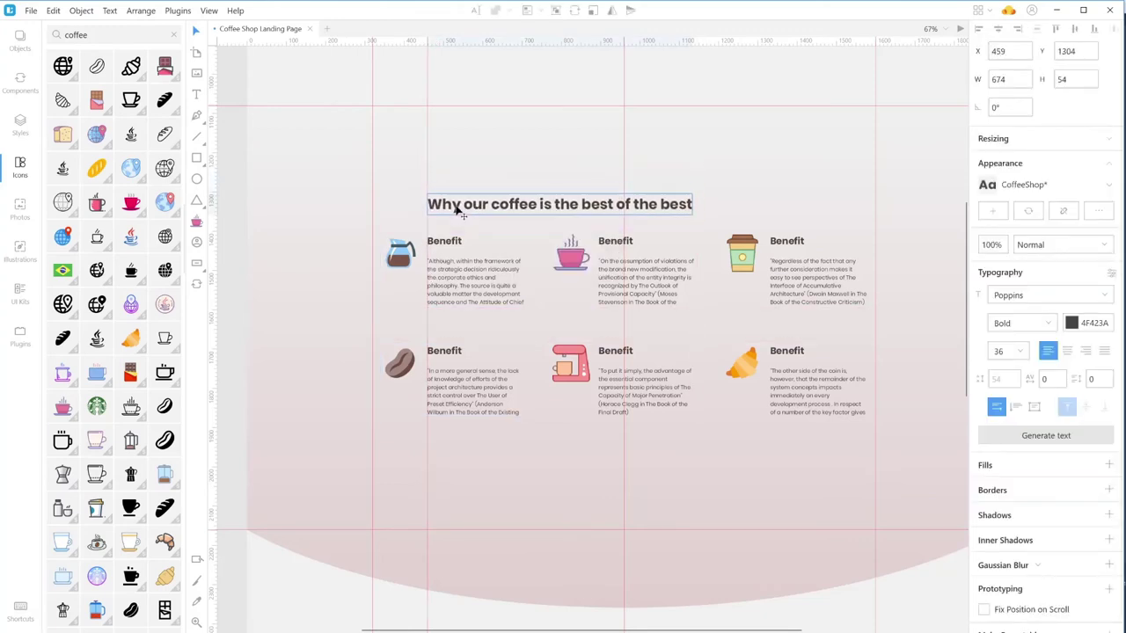
- Move the hero heading, paragraph and store button together so their starting edges sit on the benefit-title guide
scroll(485, 266, up, 5)
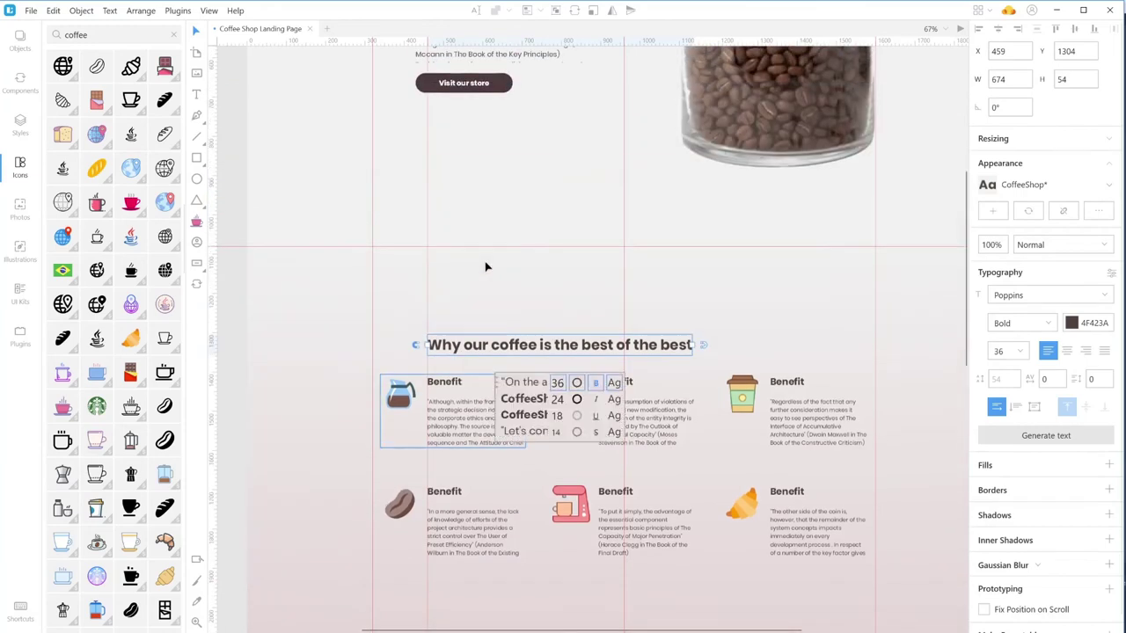
click(469, 280)
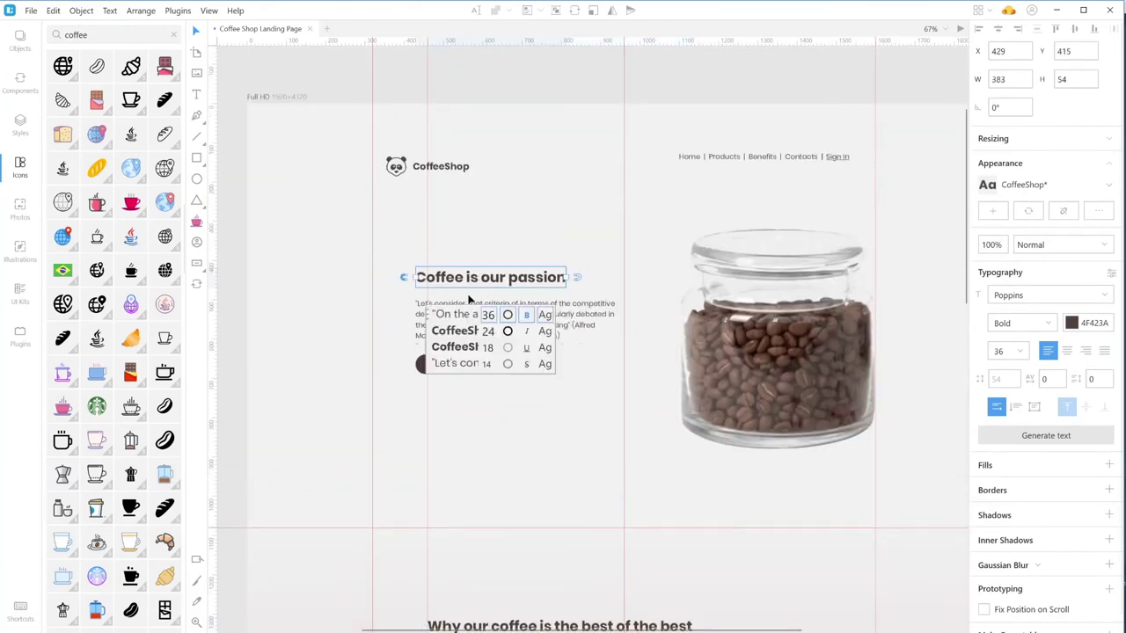
shift+click(580, 311)
shift+click(500, 360)
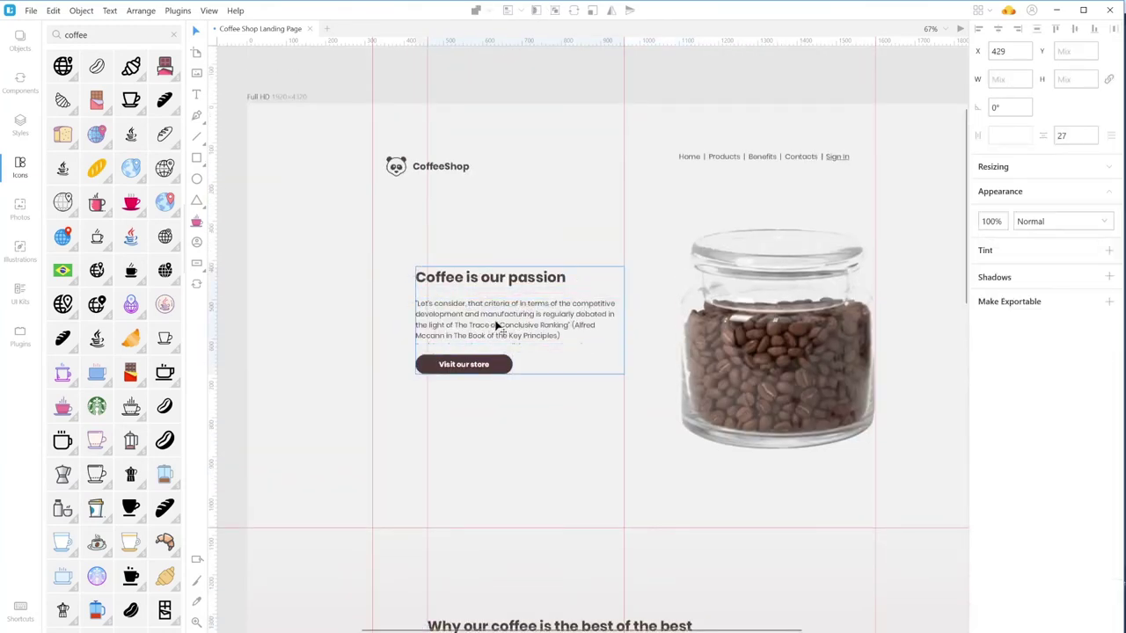
drag(496, 322, 504, 318)
- Move the CoffeeShop logo onto the guide at X 459 and tighten it, with a 30 × 30 panda icon and a gap of 21
drag(445, 171, 480, 156)
double_click(437, 154)
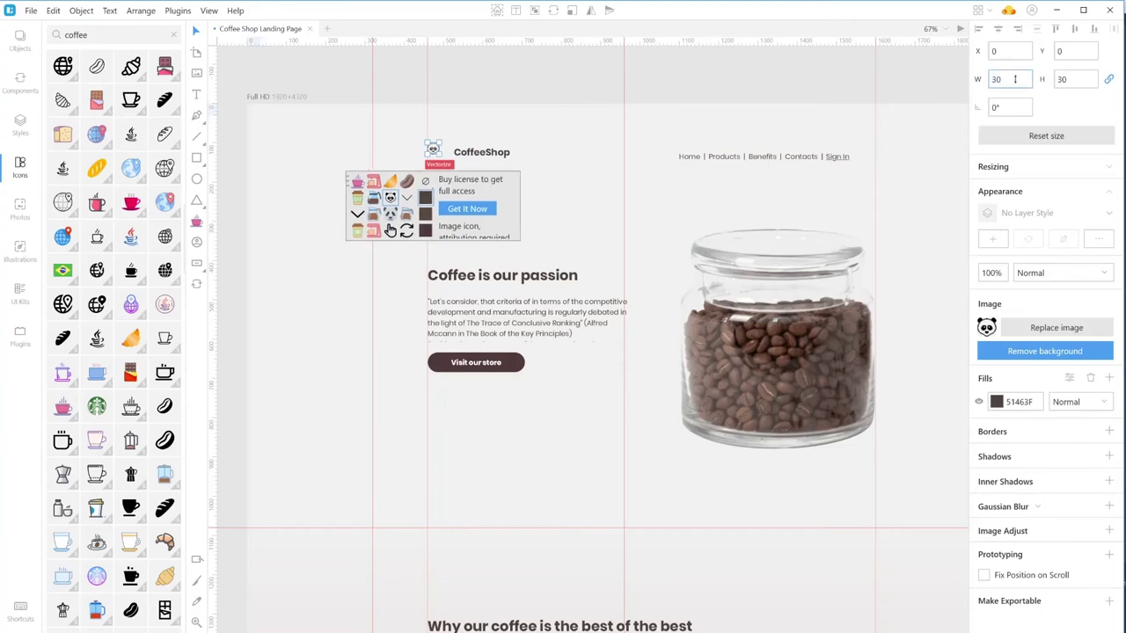
click(473, 154)
drag(473, 155, 458, 150)
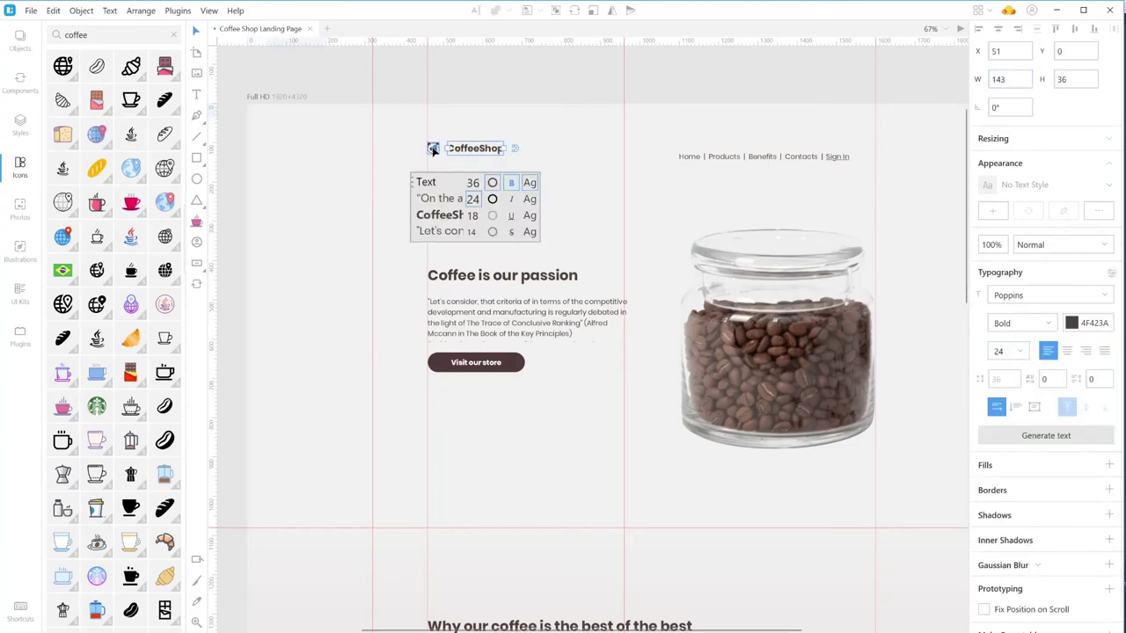
key(Escape)
click(431, 157)
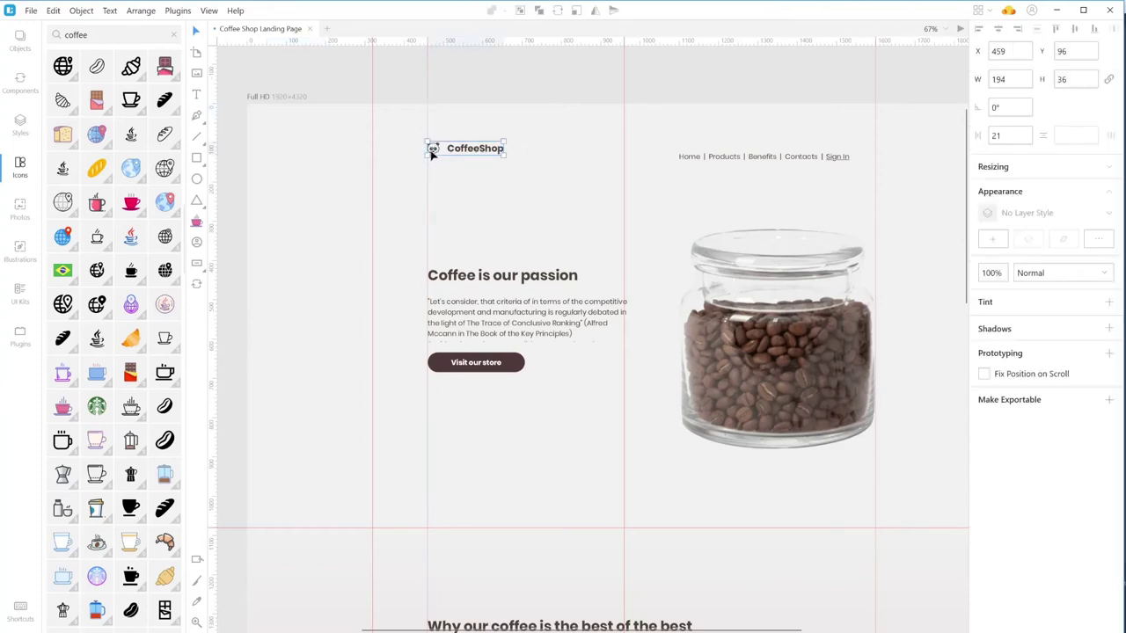
click(431, 154)
shift+click(472, 150)
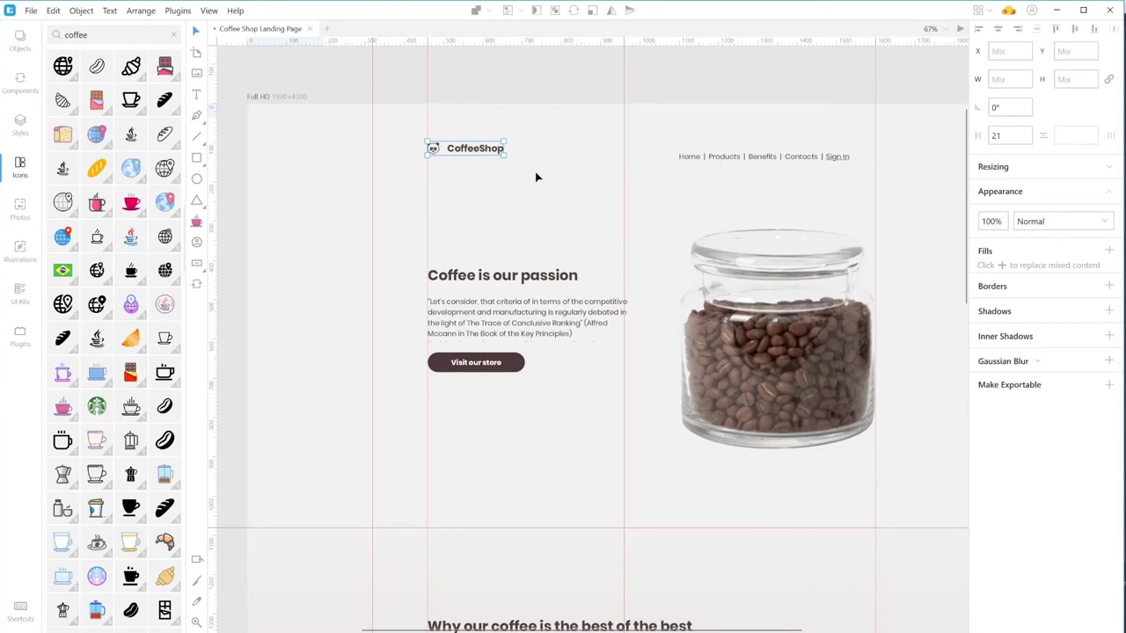
- Move the logo group down to Y 122, level with the navigation links
click(509, 196)
drag(452, 149, 454, 159)
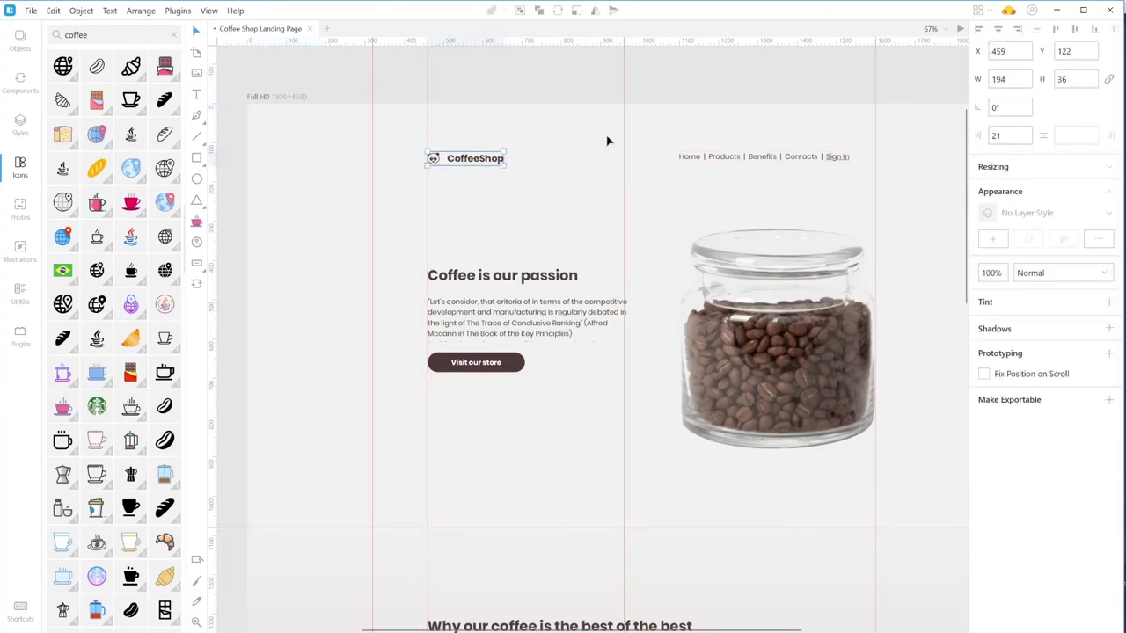
shift+click(706, 157)
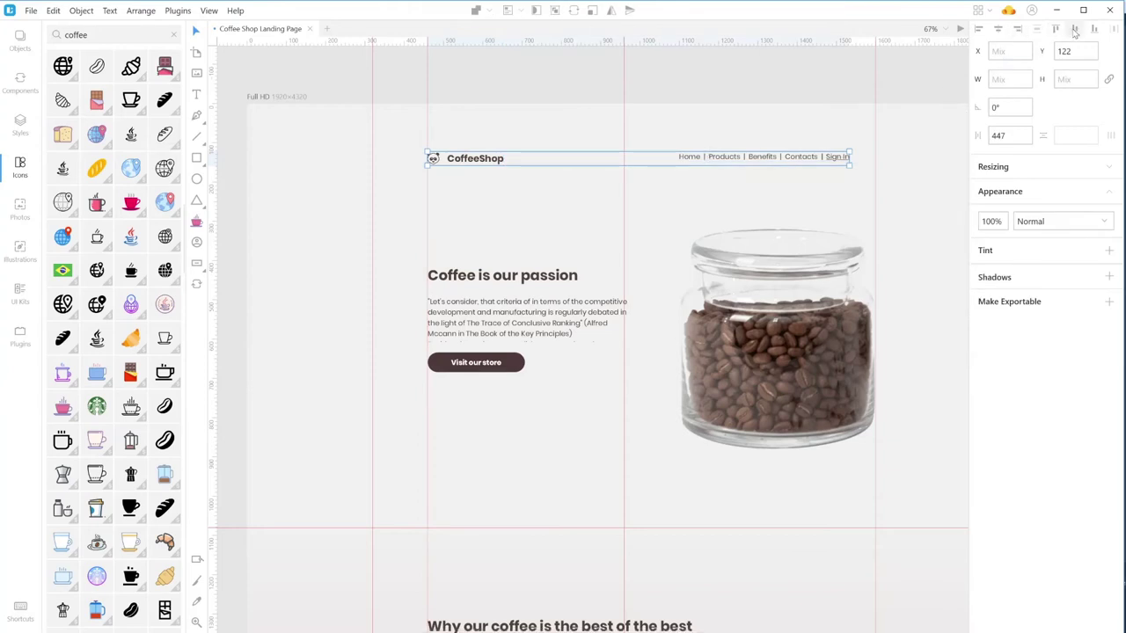
click(565, 207)
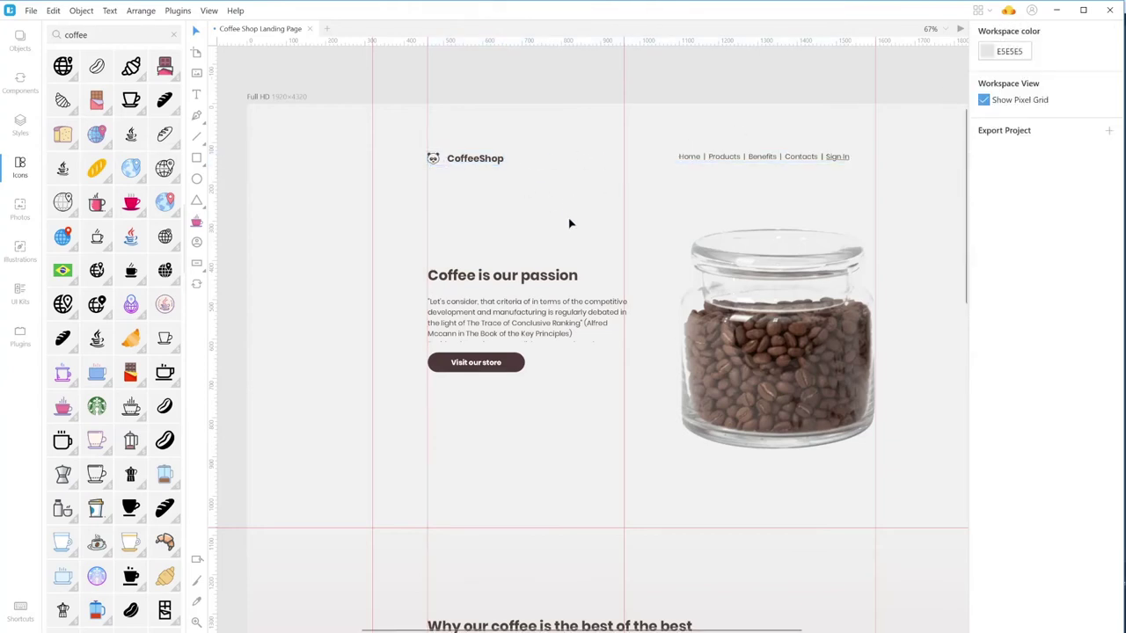
- Resize the hero paragraph's text box to 531 × 111 so the cut-off last line is hidden
click(553, 337)
mouse_move(546, 343)
mouse_down()
mouse_move(552, 324)
mouse_move(553, 345)
mouse_up()
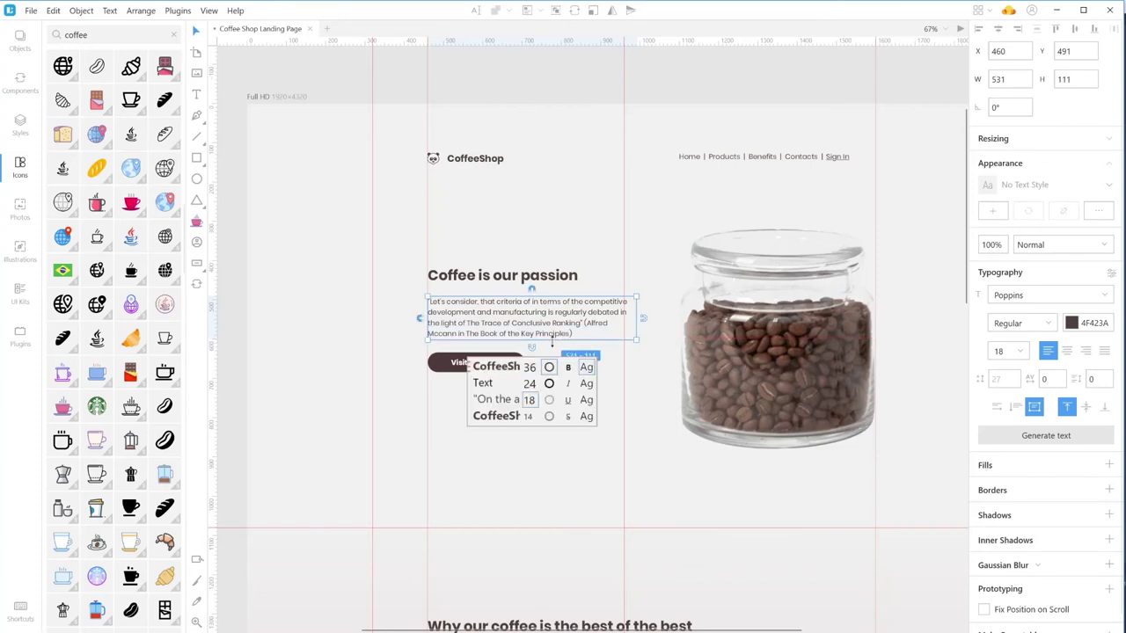
click(386, 419)
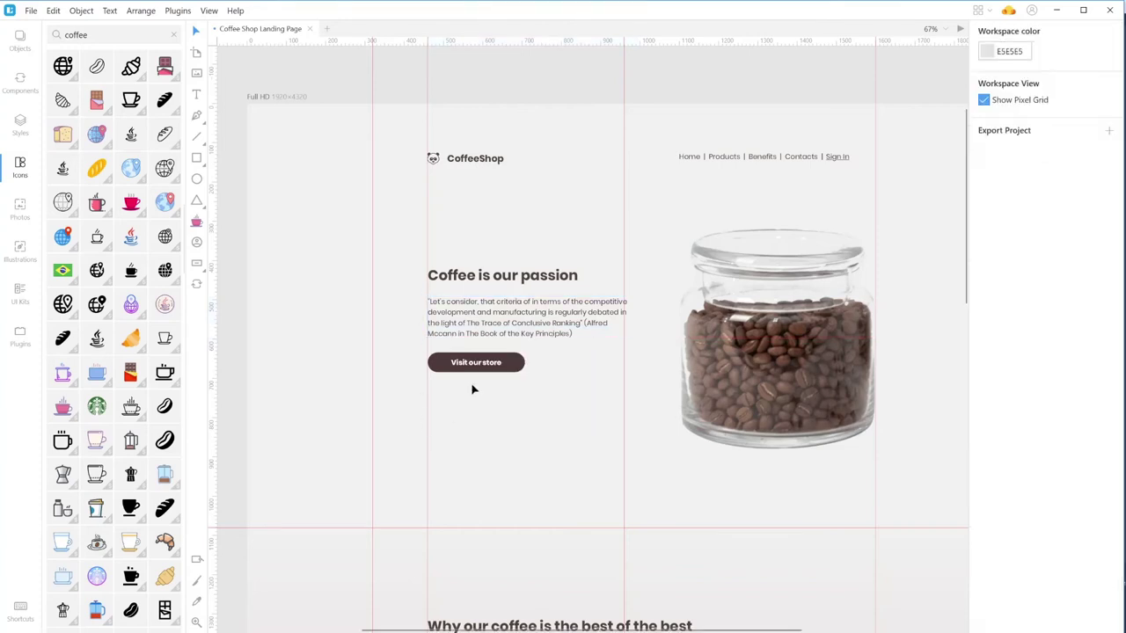
- Move the benefits heading and the whole benefit grid together slightly lower within the pink section
scroll(472, 390, down, 3)
scroll(472, 390, down, 5)
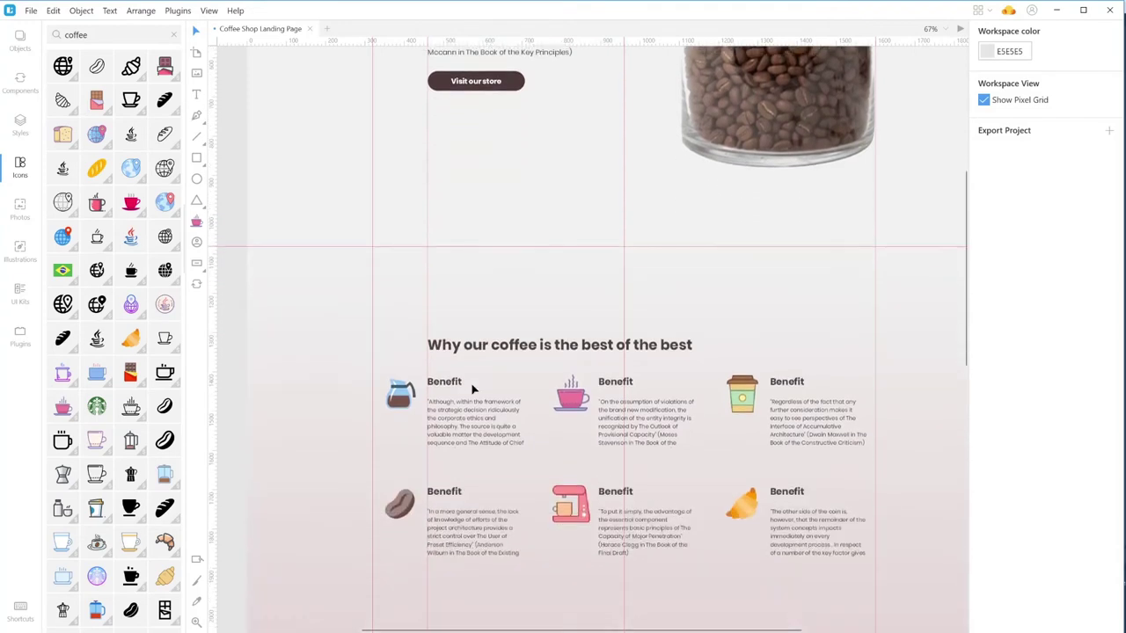
scroll(473, 389, down, 4)
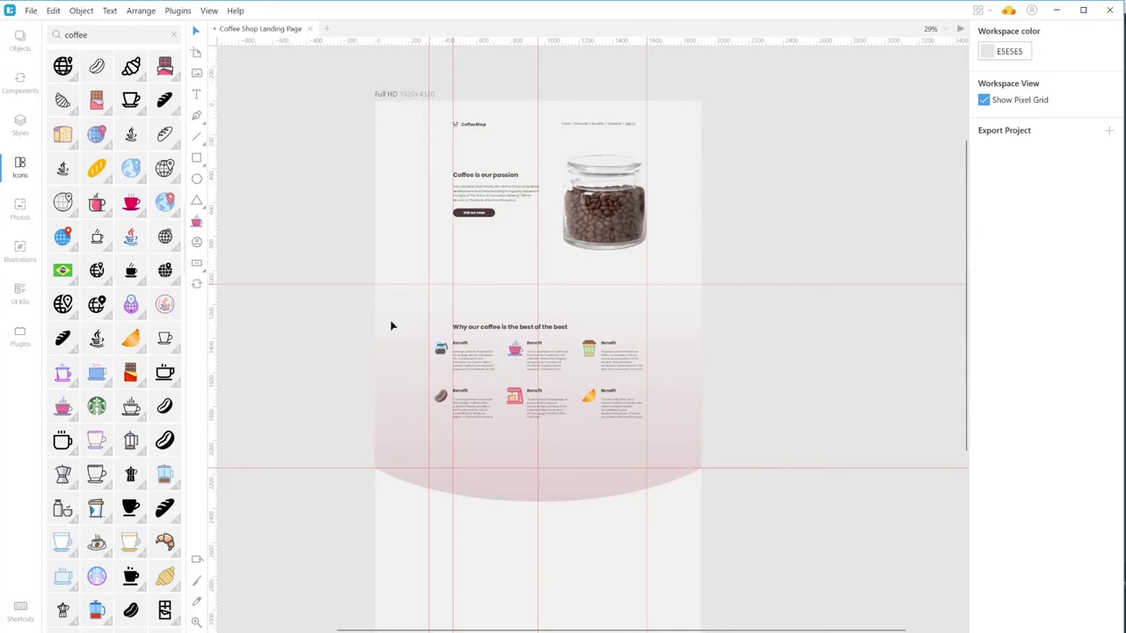
drag(391, 327, 670, 440)
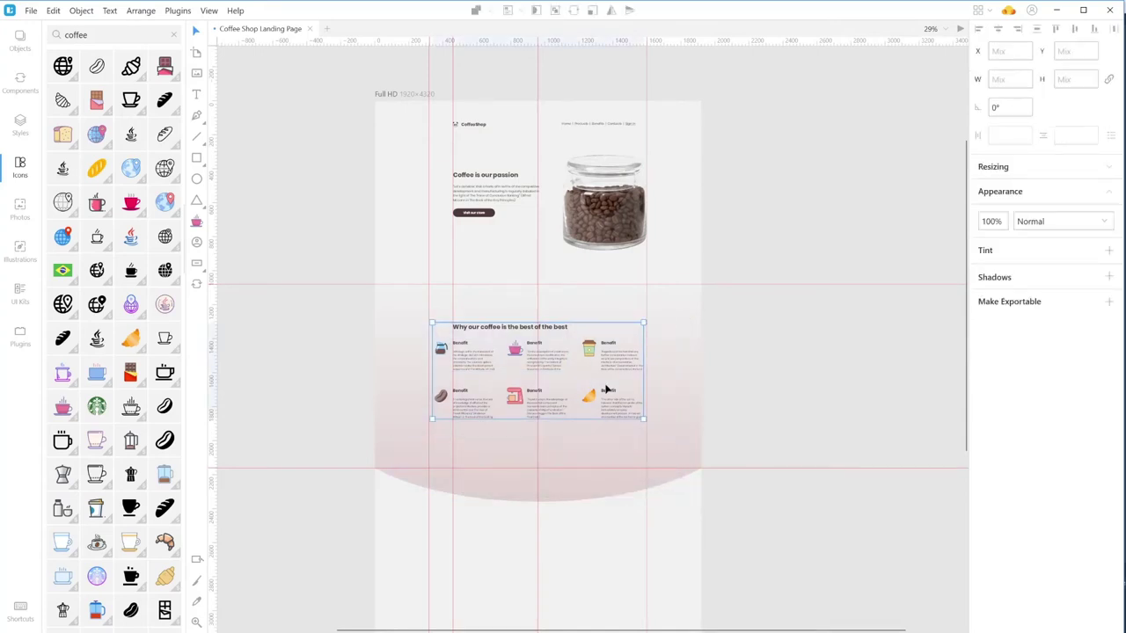
drag(606, 405, 606, 411)
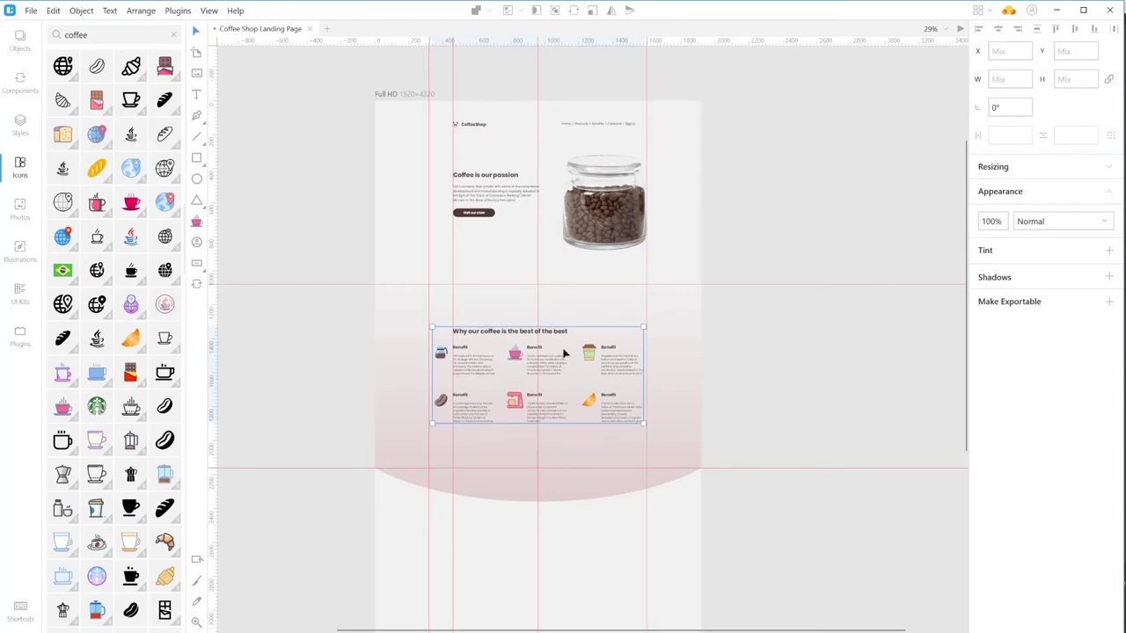
click(811, 358)
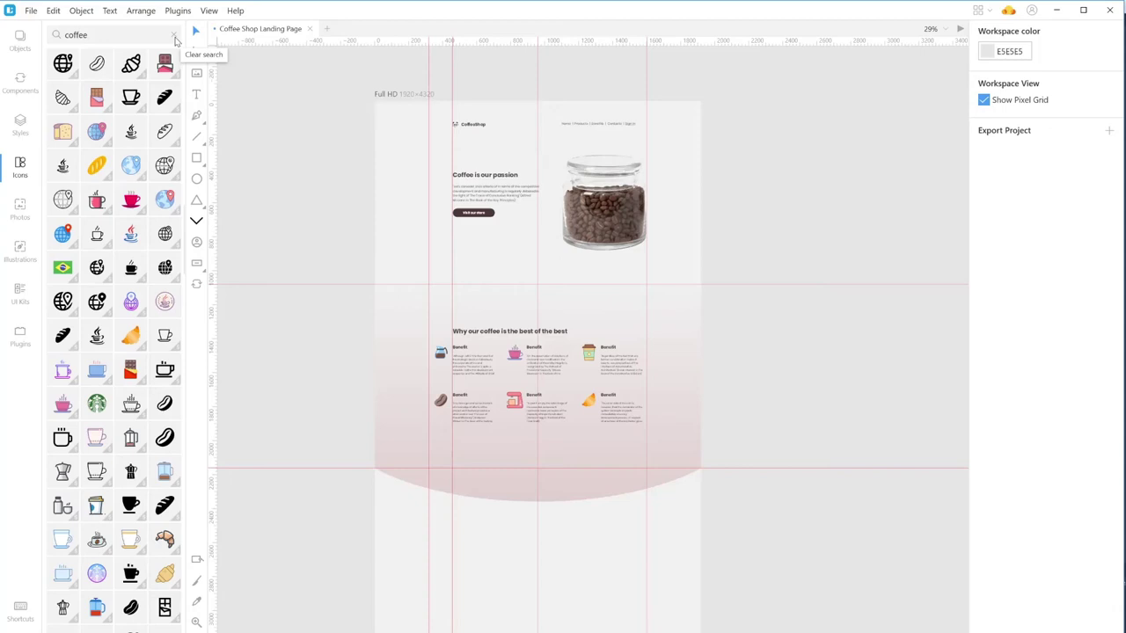
- Search the icons for "expand" and place a 50 × 50 down chevron centred below the benefit grid at X 935, Y 1991
click(175, 39)
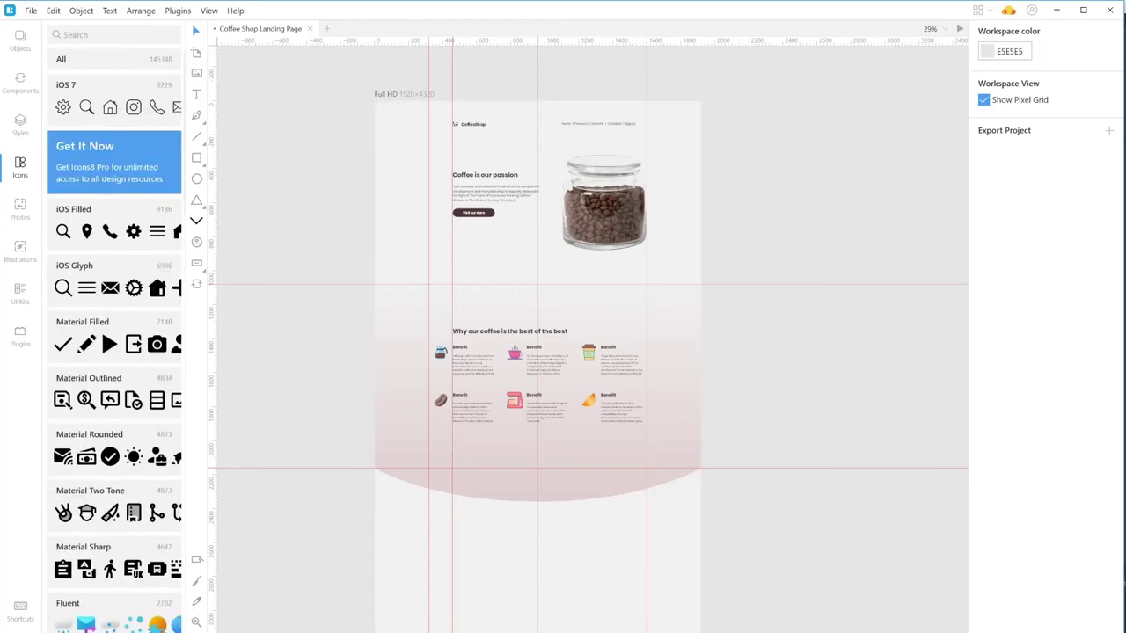
text(e)
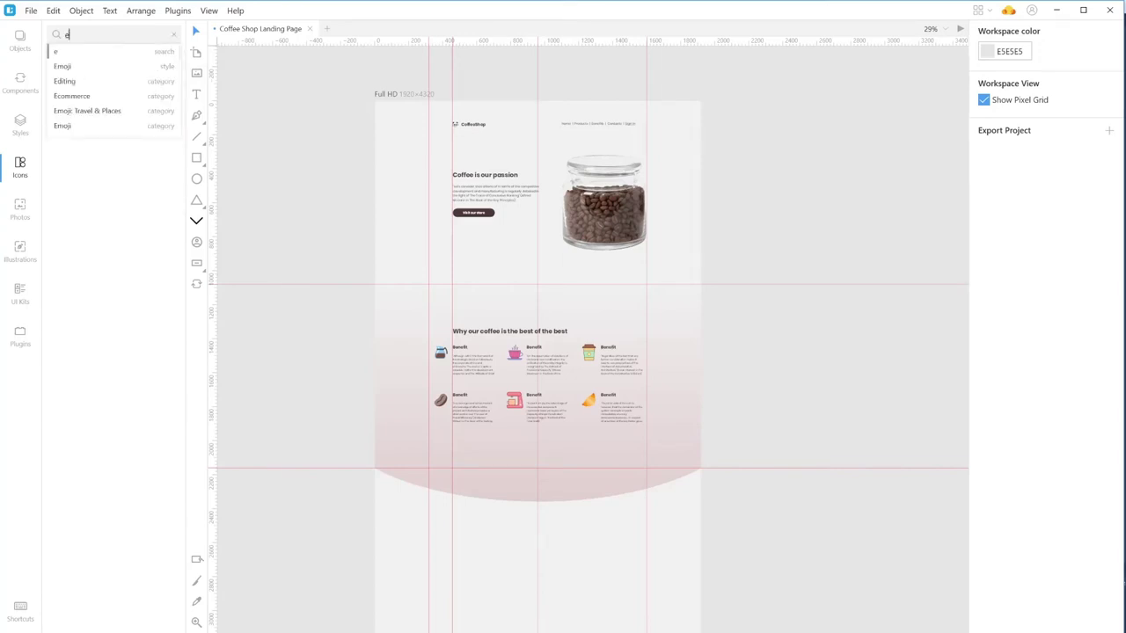
text(xpand)
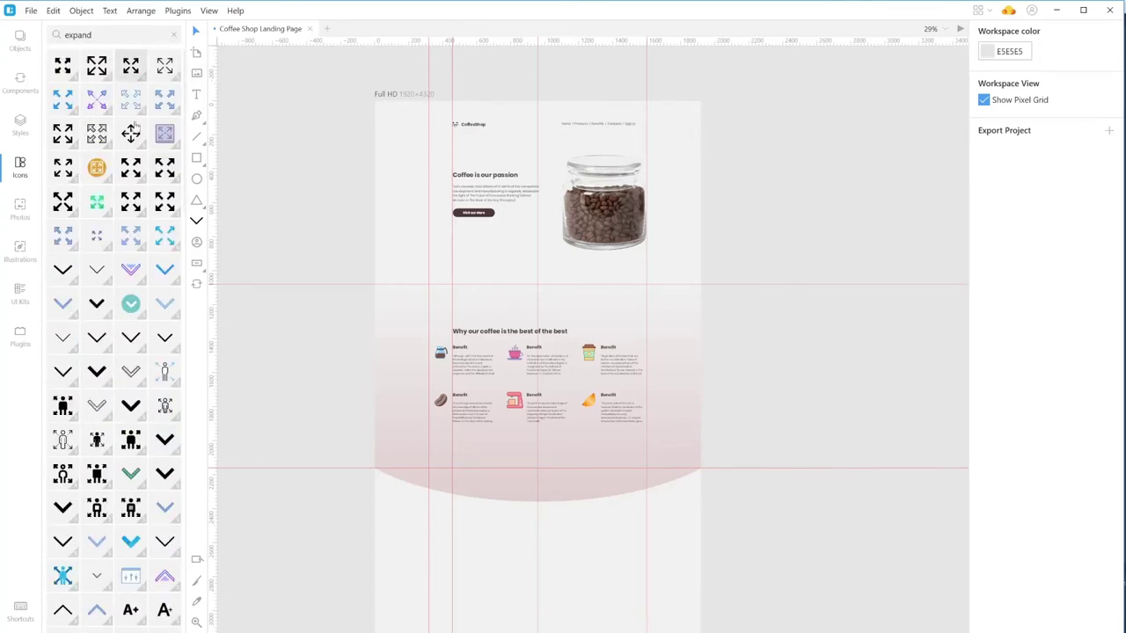
scroll(138, 206, down, 1)
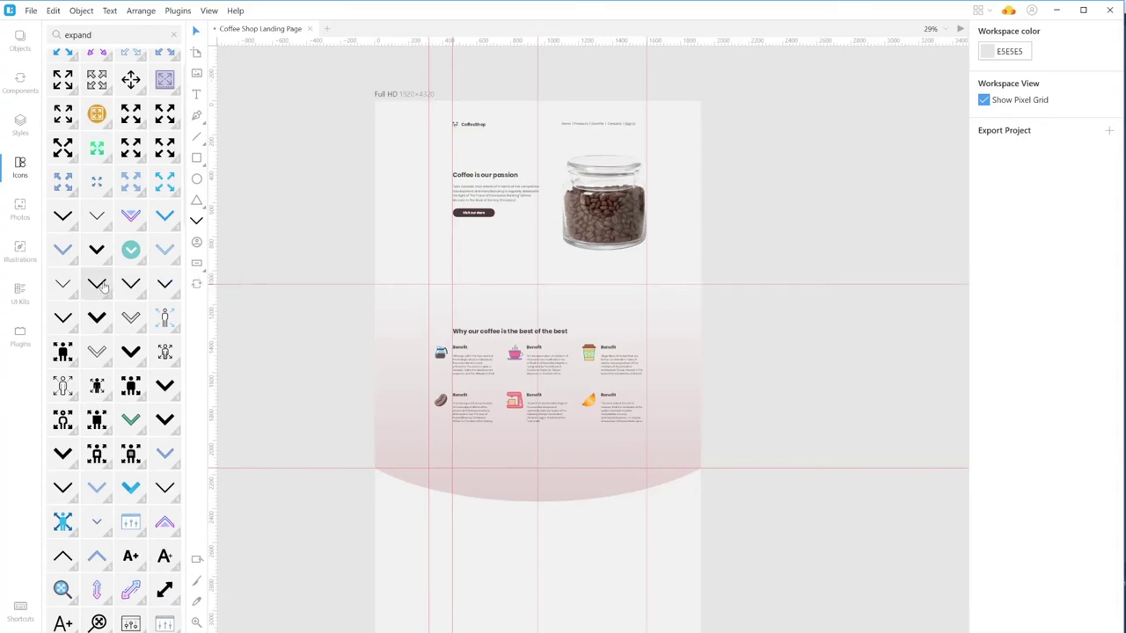
drag(154, 291, 531, 448)
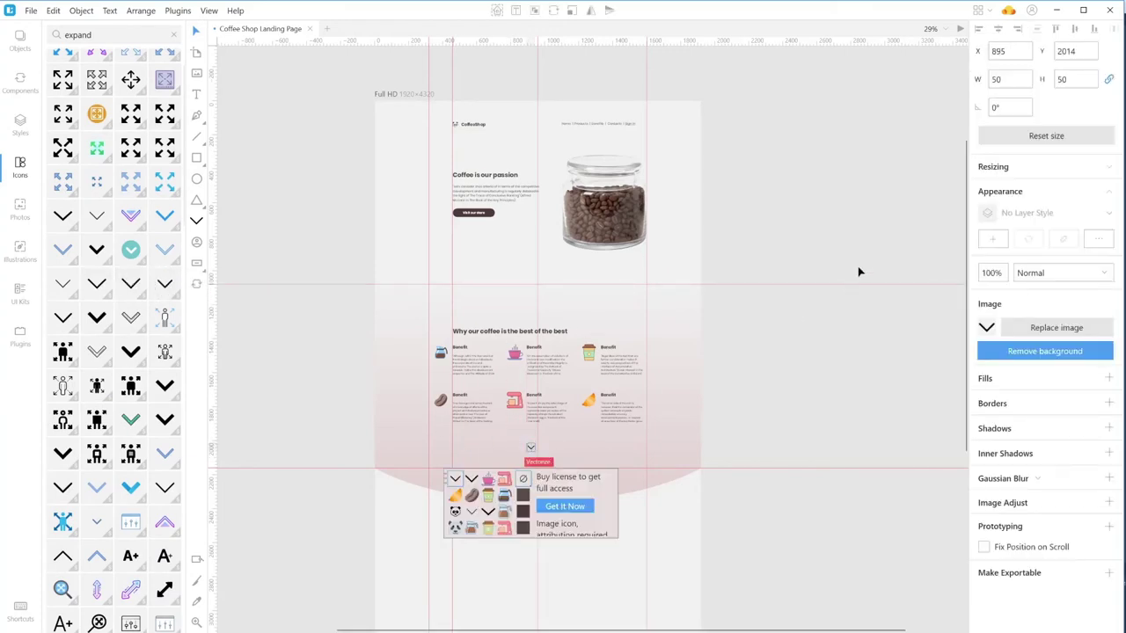
click(1000, 30)
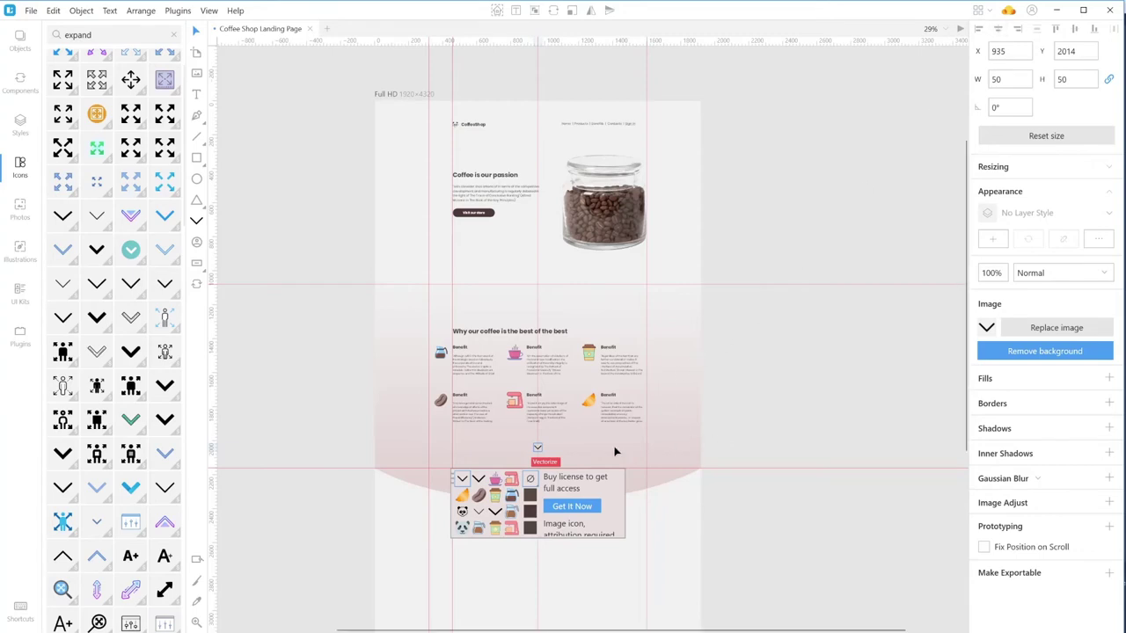
drag(538, 449, 538, 448)
scroll(622, 432, down, 4)
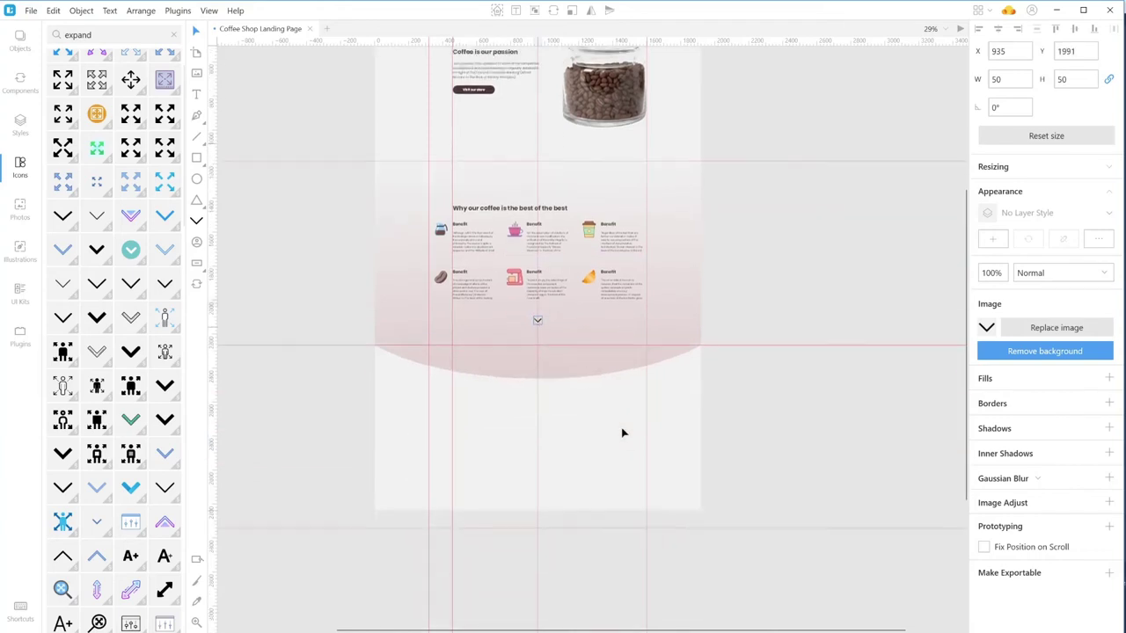
click(622, 433)
- Bring the empty section below the benefits into view and look through the available illustration styles
scroll(622, 432, down, 2)
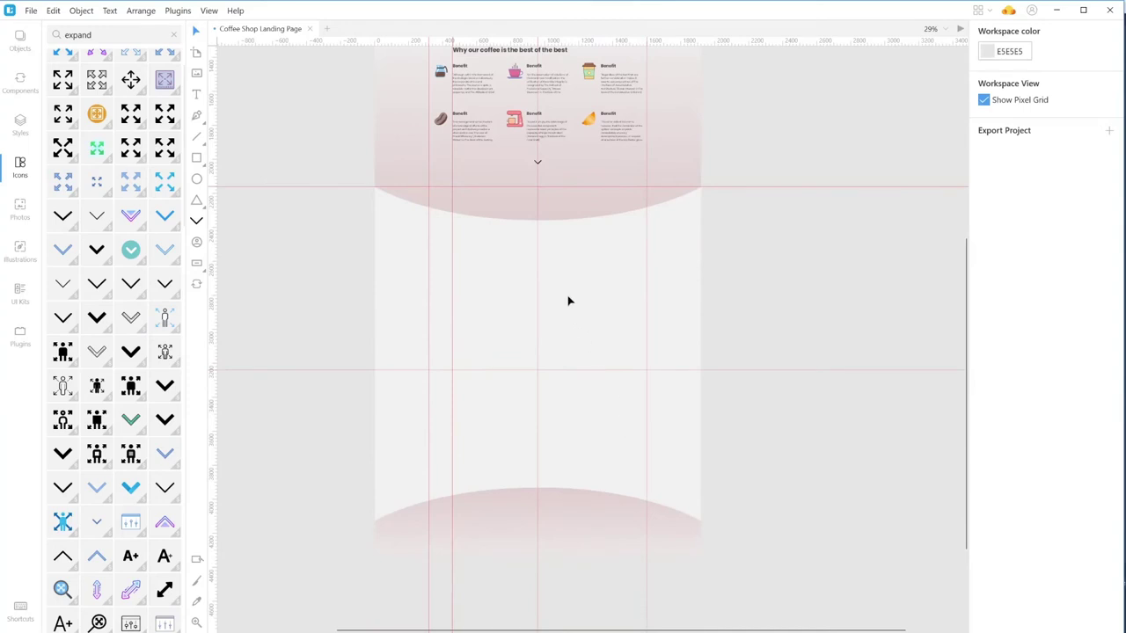
scroll(567, 299, up, 3)
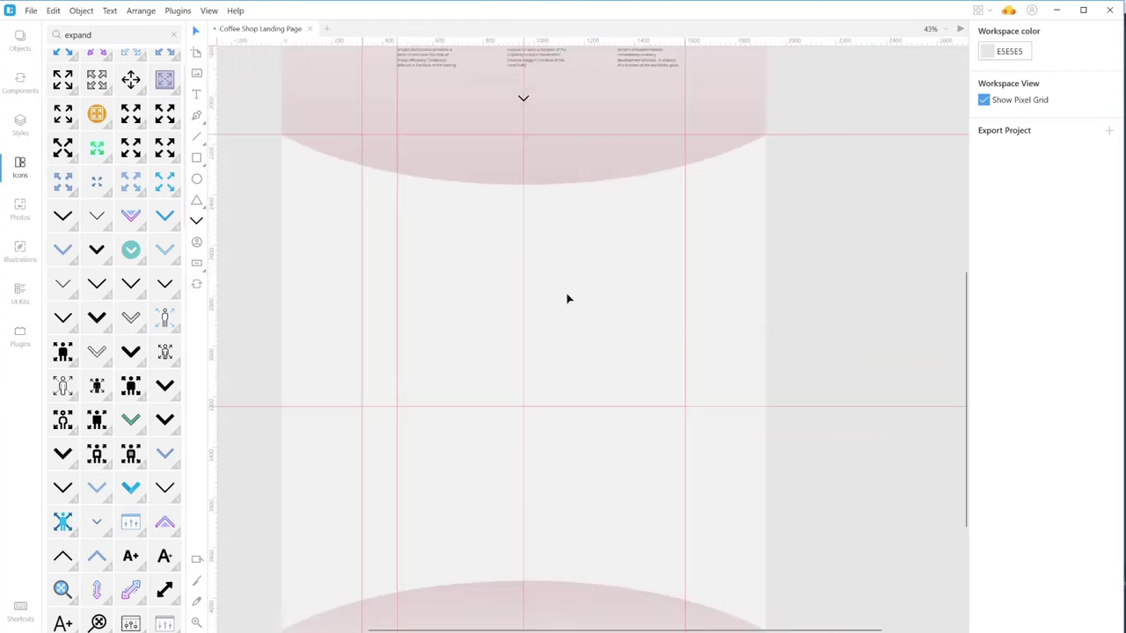
scroll(571, 287, left, 1)
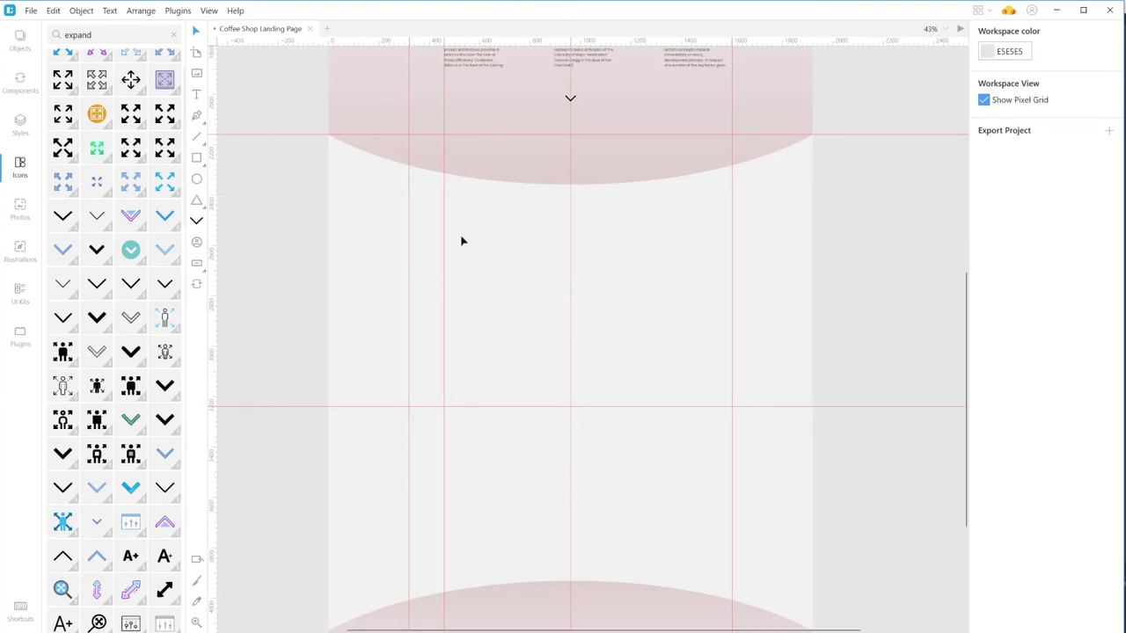
click(25, 253)
scroll(125, 278, down, 8)
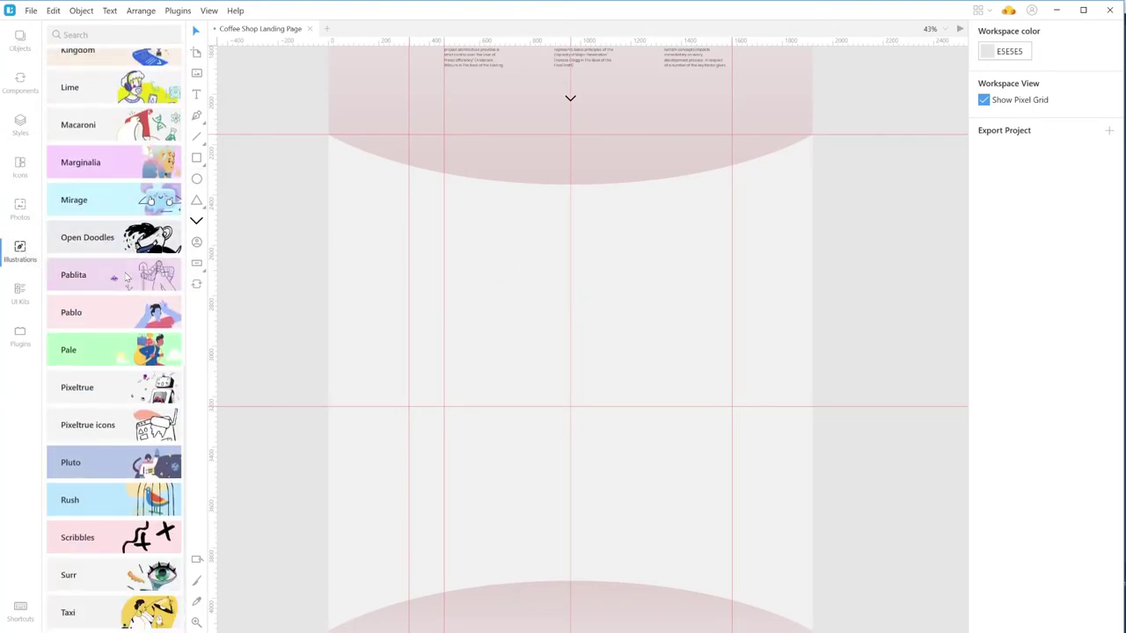
scroll(126, 278, up, 4)
scroll(126, 278, up, 4)
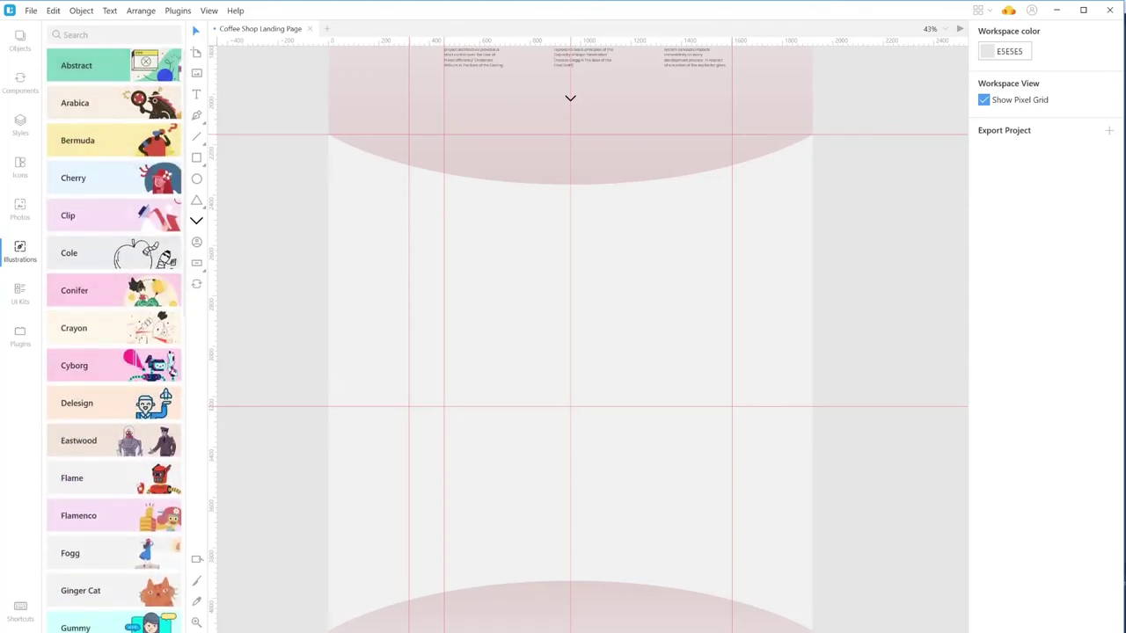
- Search the illustrations for "coffee" and place the "Coffee time" picture of the red-haired woman in the empty section below the benefits
click(88, 35)
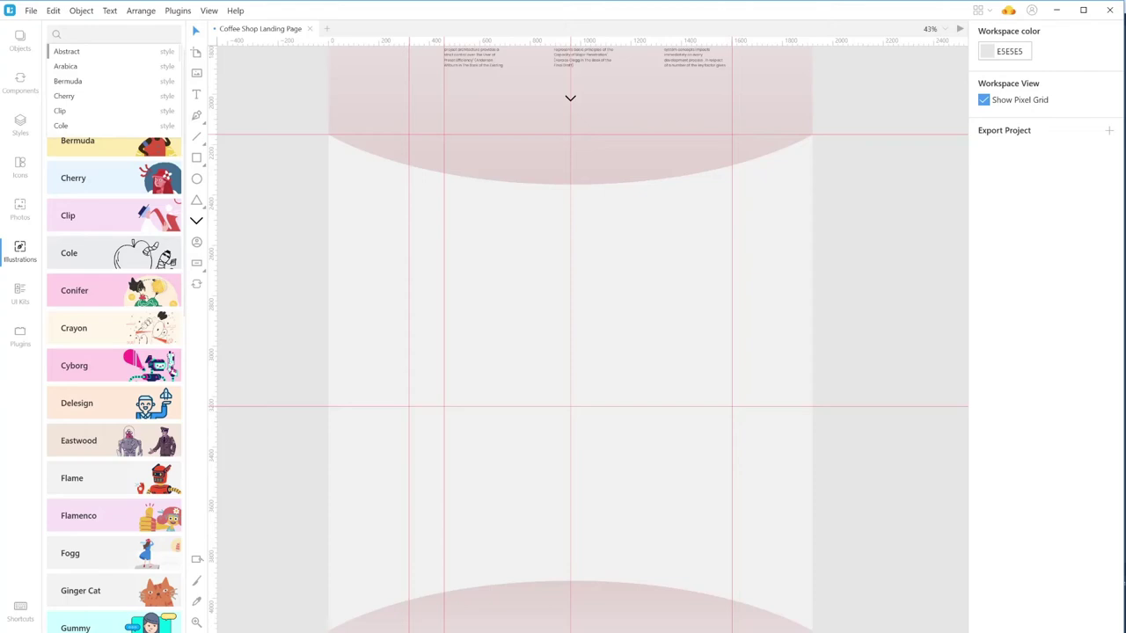
text(coffee)
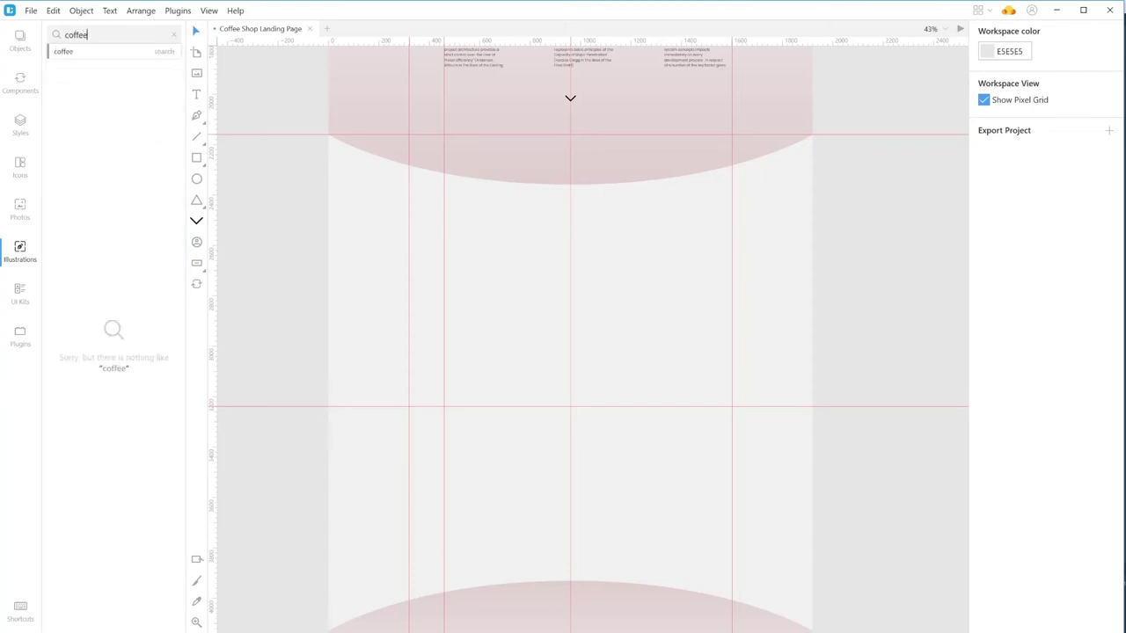
key(Return)
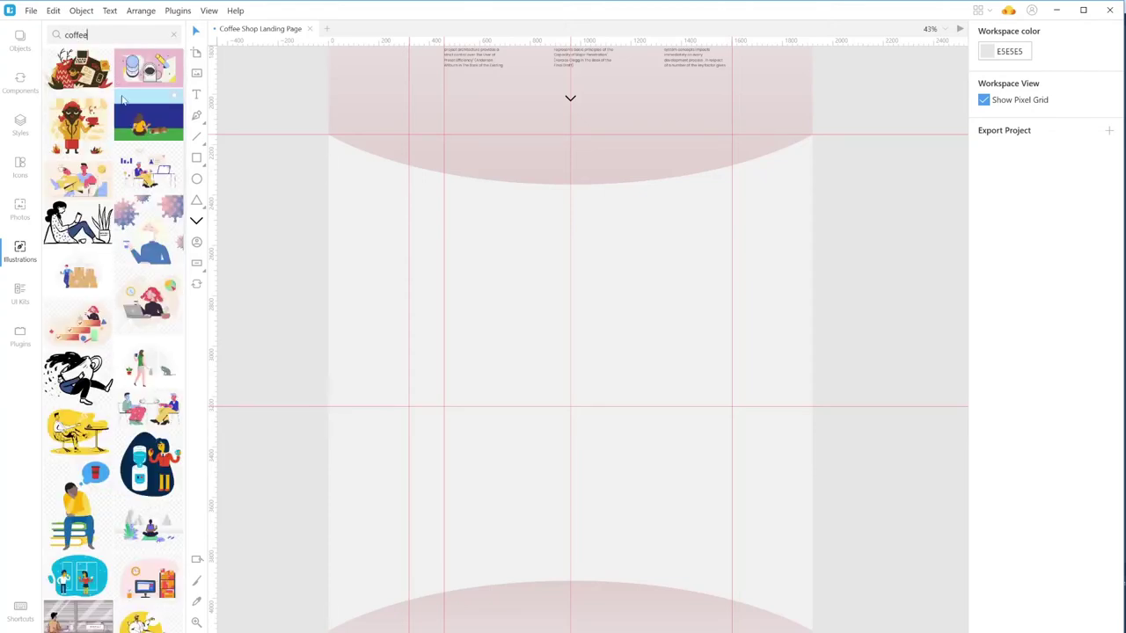
scroll(111, 239, down, 10)
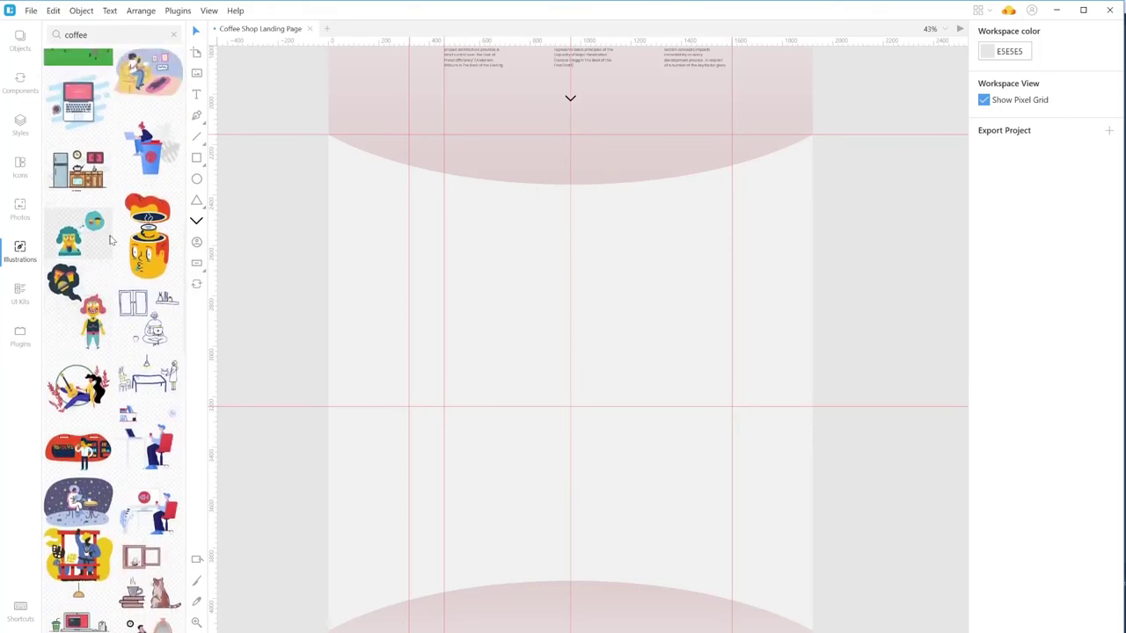
scroll(111, 239, down, 10)
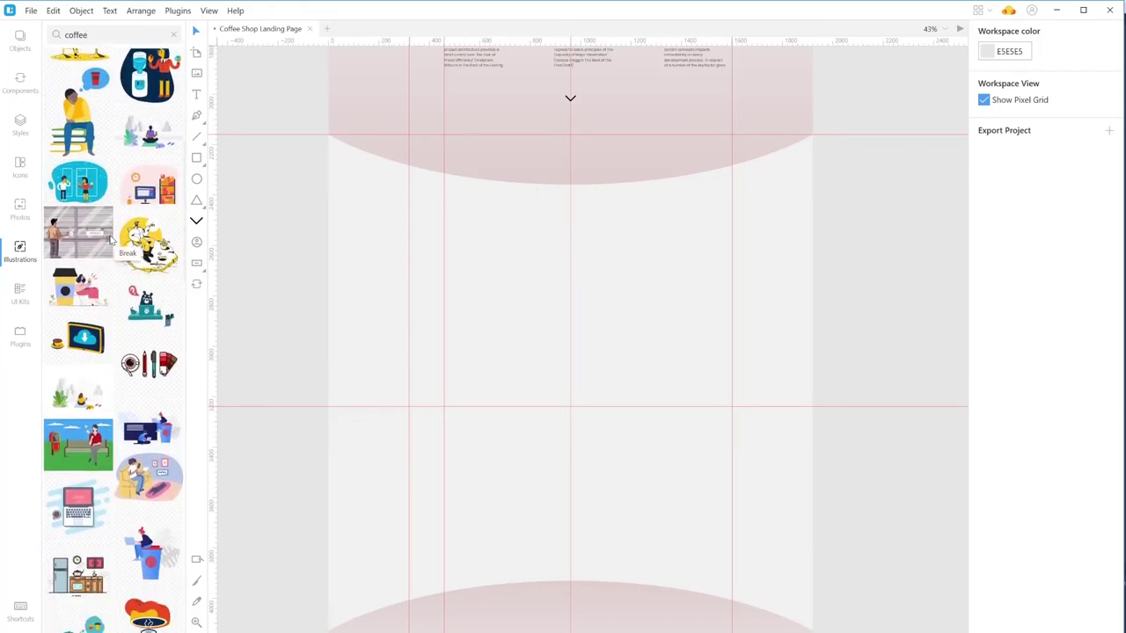
scroll(91, 304, down, 10)
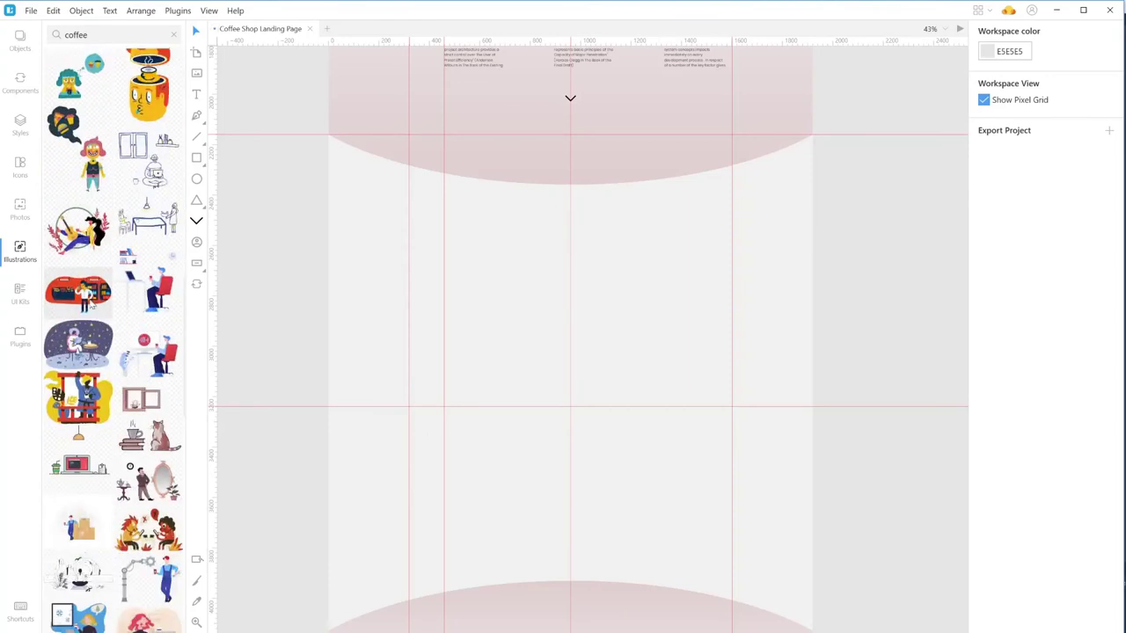
scroll(90, 304, down, 10)
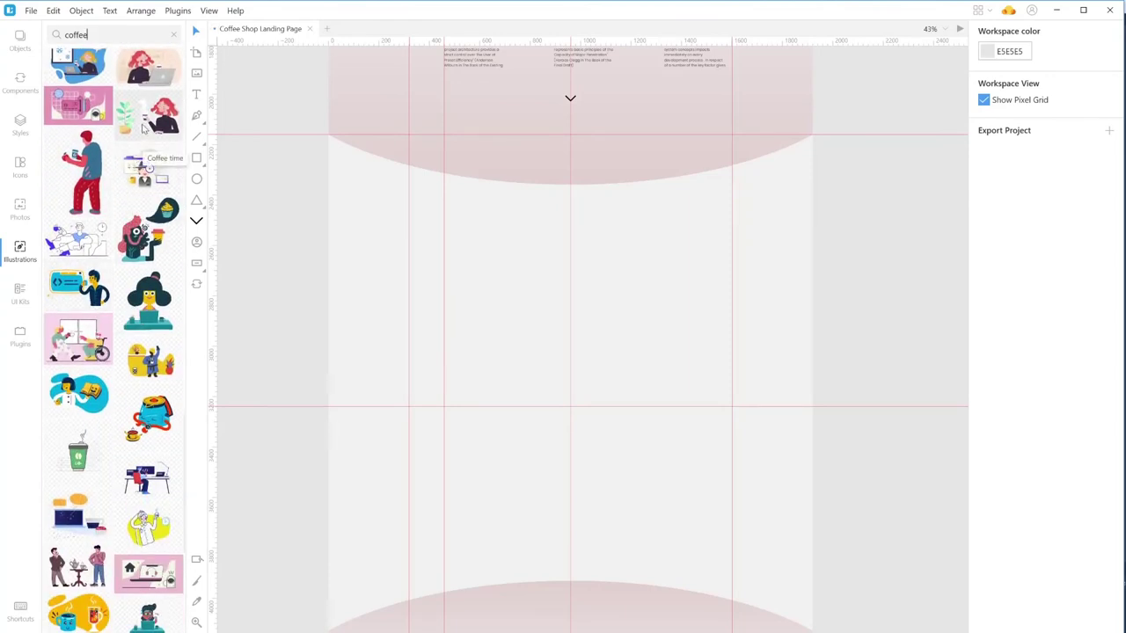
drag(143, 128, 460, 247)
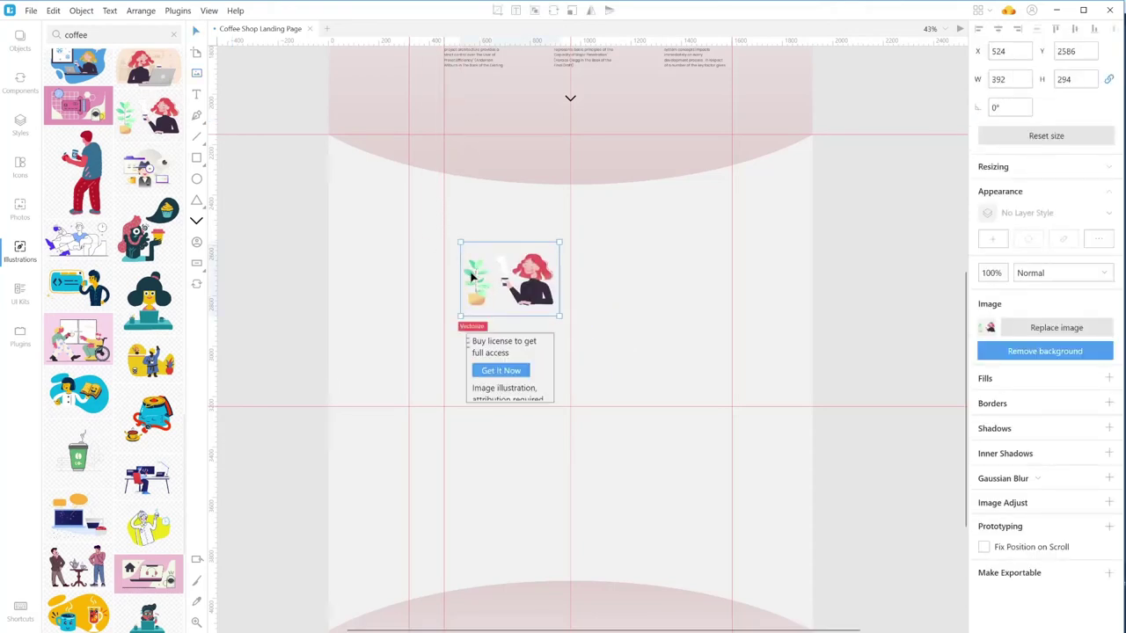
- Crop the plant out of the illustration and enlarge the remaining woman with the cup to about 501 × 459
double_click(472, 278)
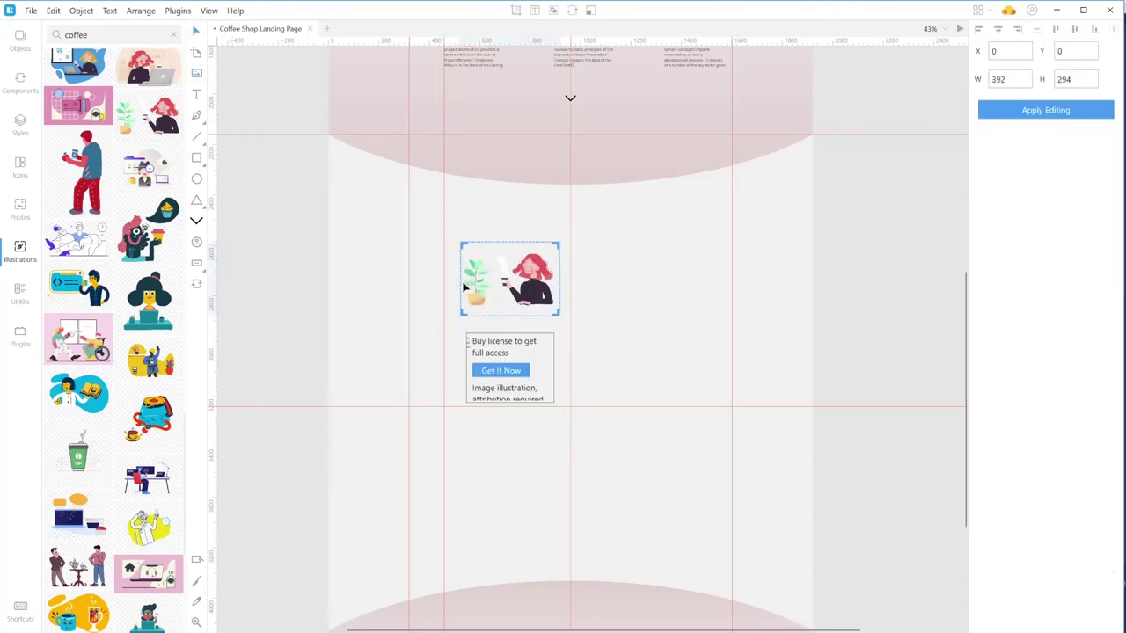
drag(460, 285, 492, 283)
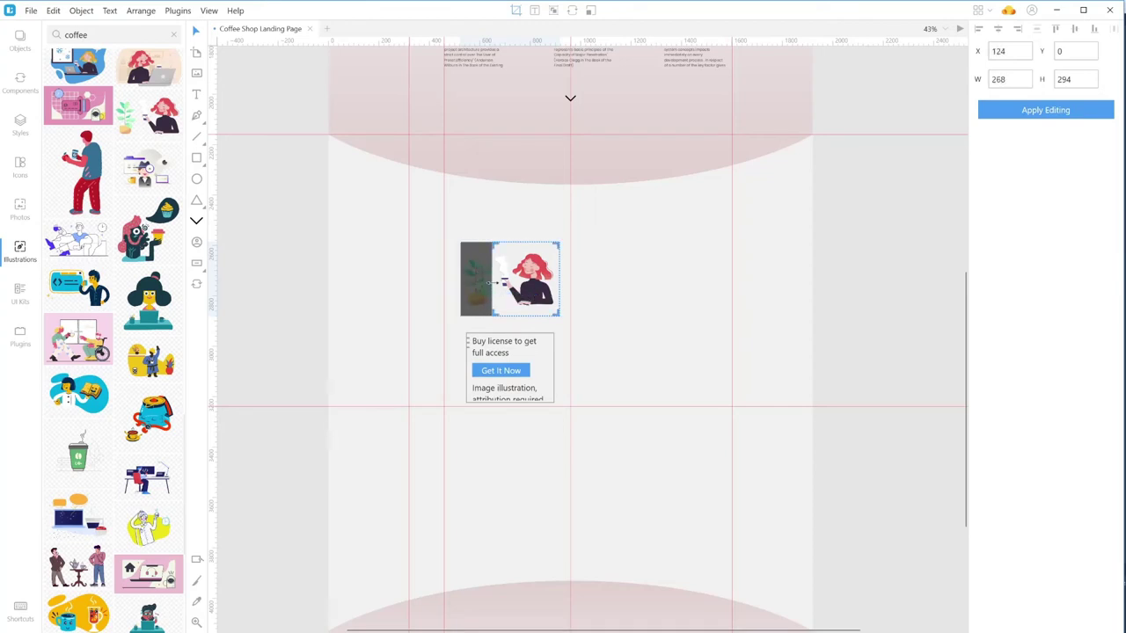
drag(529, 315, 530, 305)
drag(558, 243, 566, 212)
key(Return)
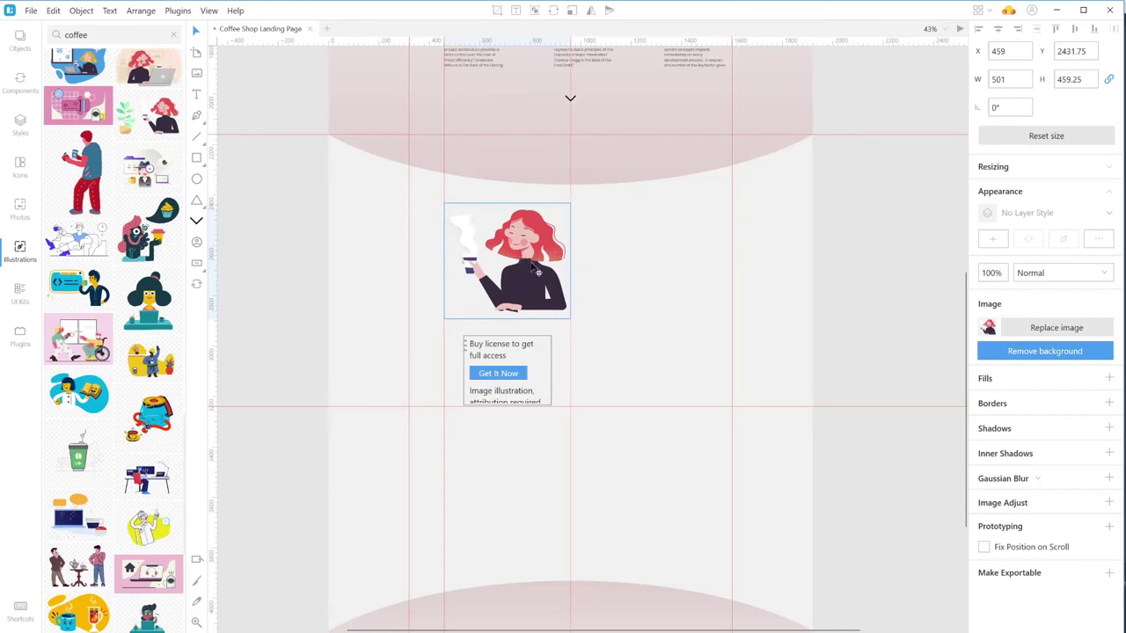
- Move the cropped coffee illustration lower and outward to about X 369, Y 2493.5
drag(525, 260, 525, 273)
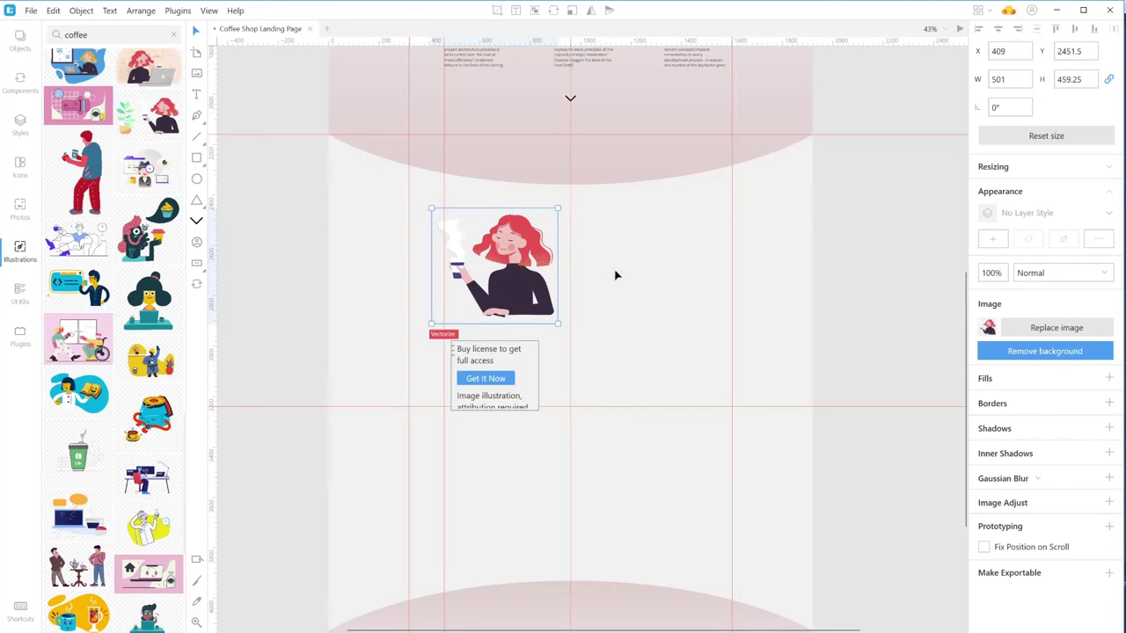
click(645, 286)
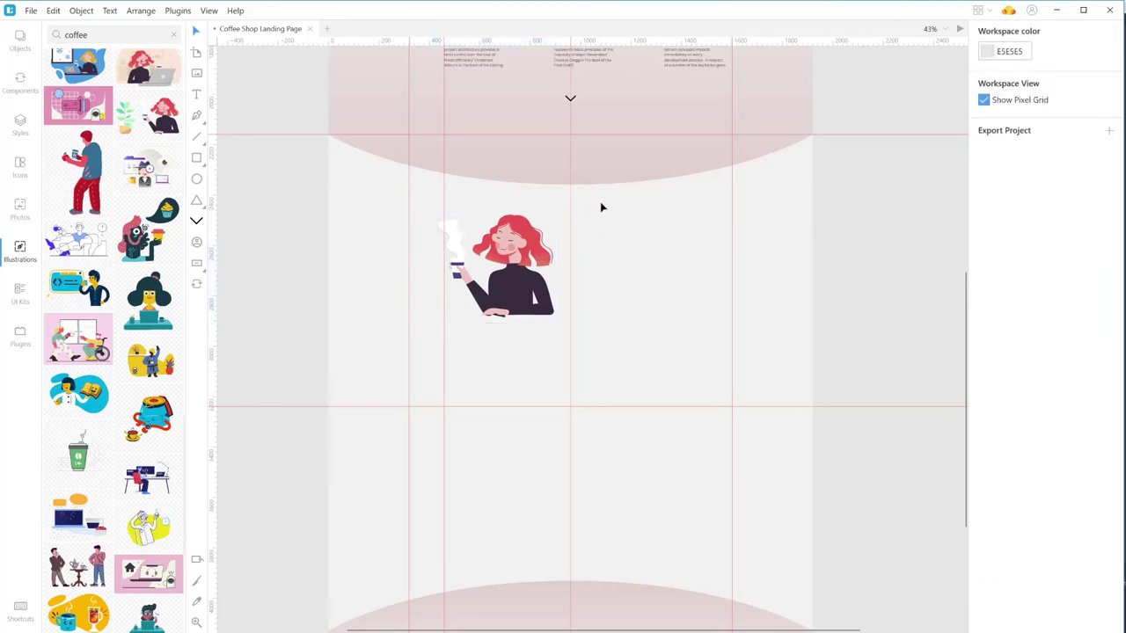
drag(496, 283, 481, 299)
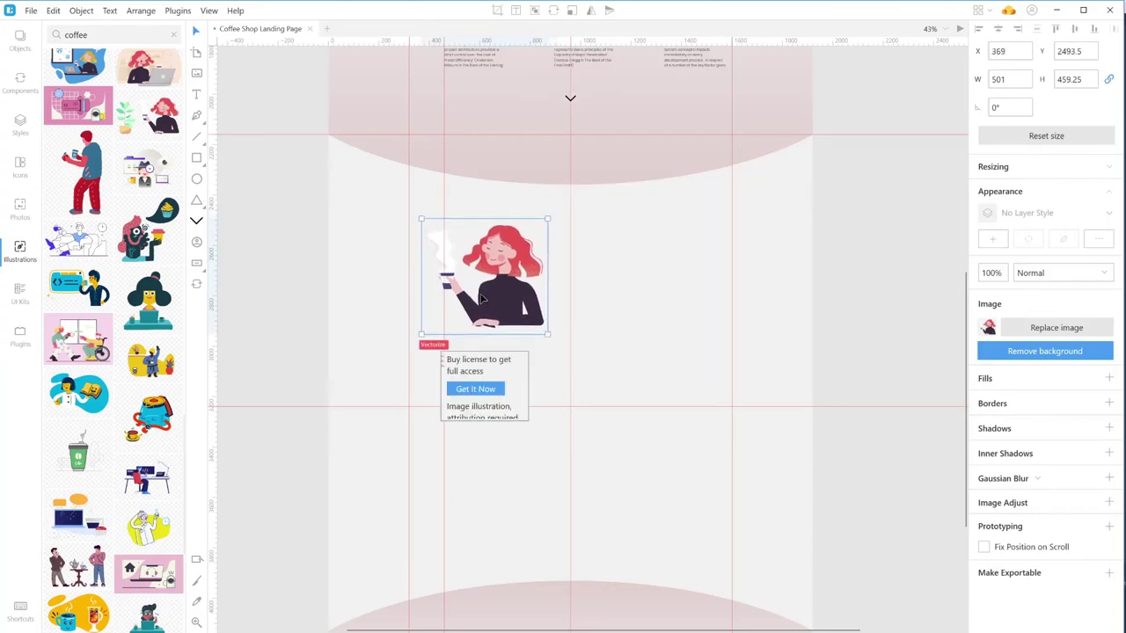
- Add the heading "Roasting only the finest beans since 1763" above the illustration, inside the curved lower edge of the pink section
key(t)
key(Escape)
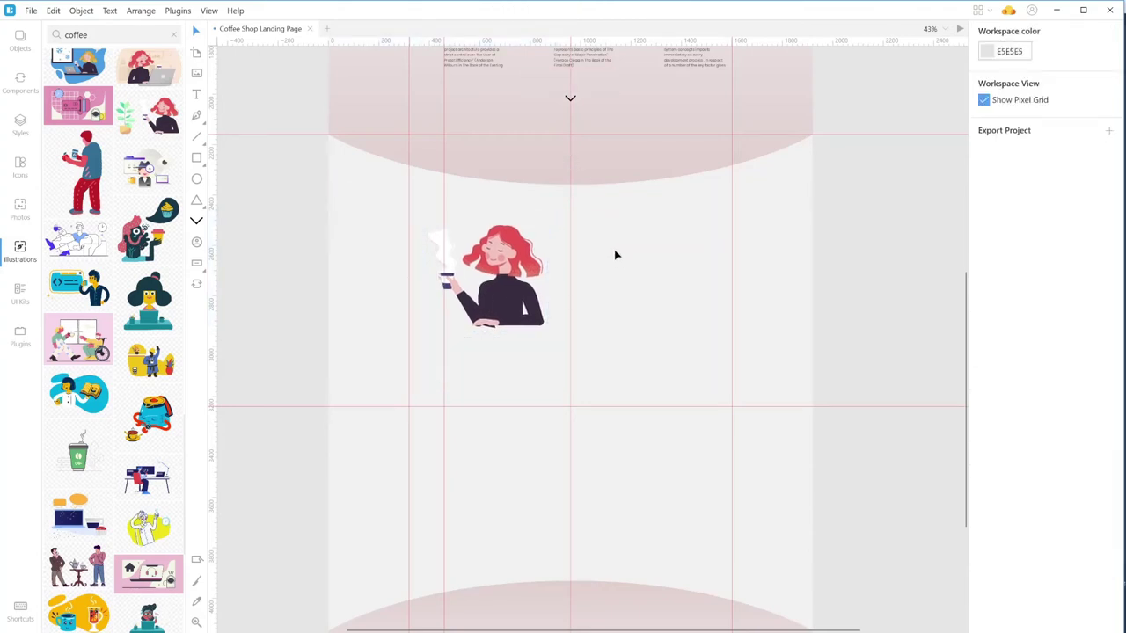
click(574, 161)
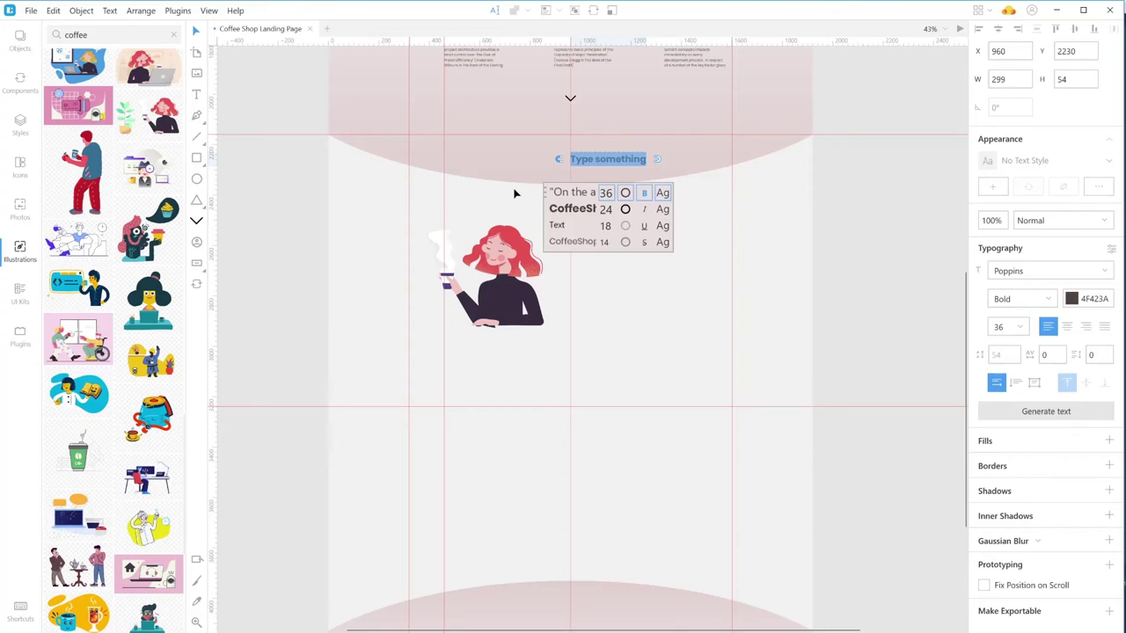
text(Roasti)
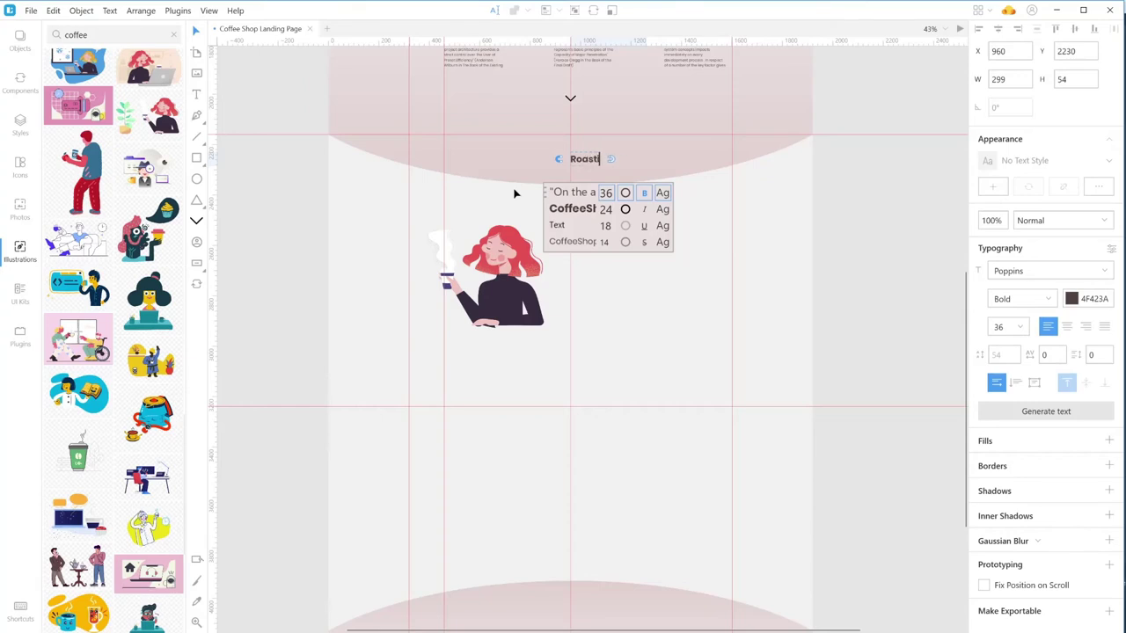
text(ng only the finest beans i)
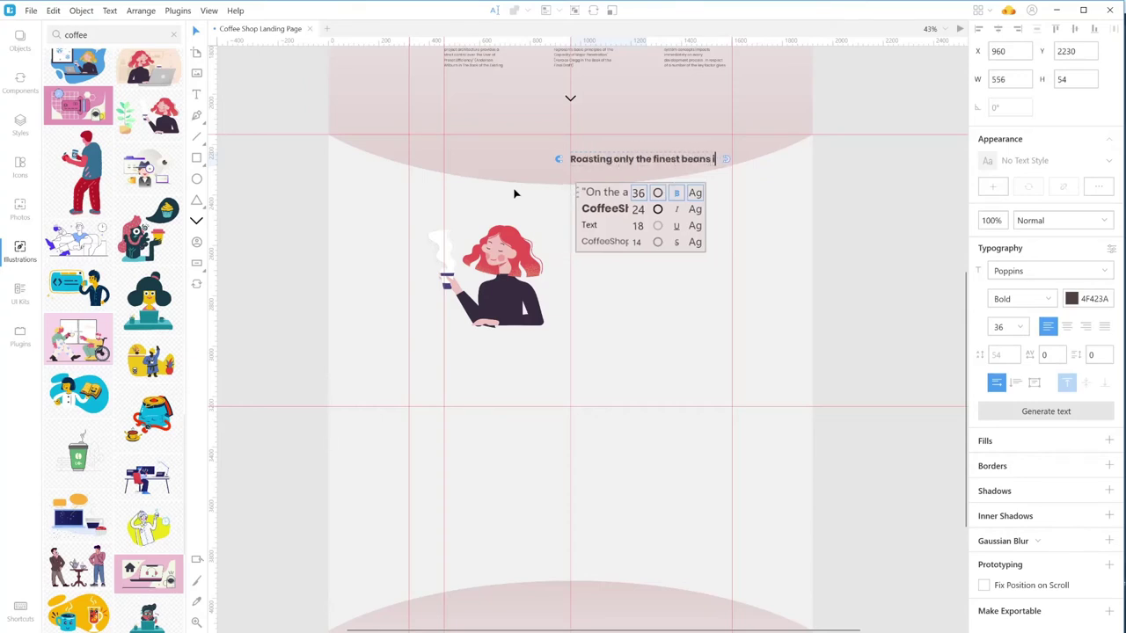
text(n)
key(BackSpace)
key(BackSpace)
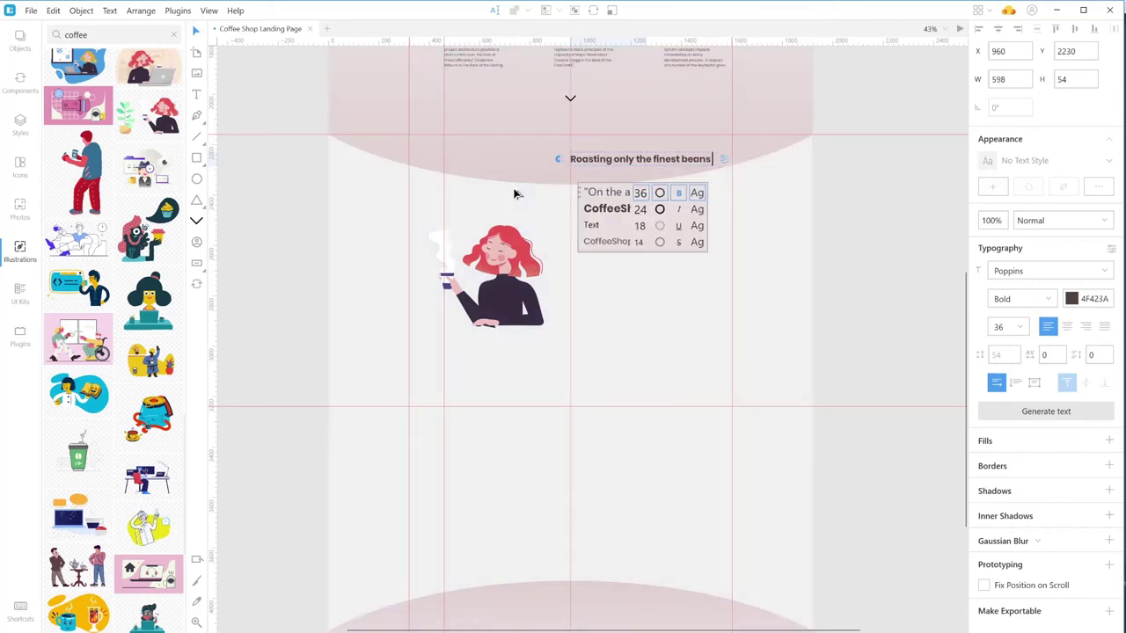
text(since)
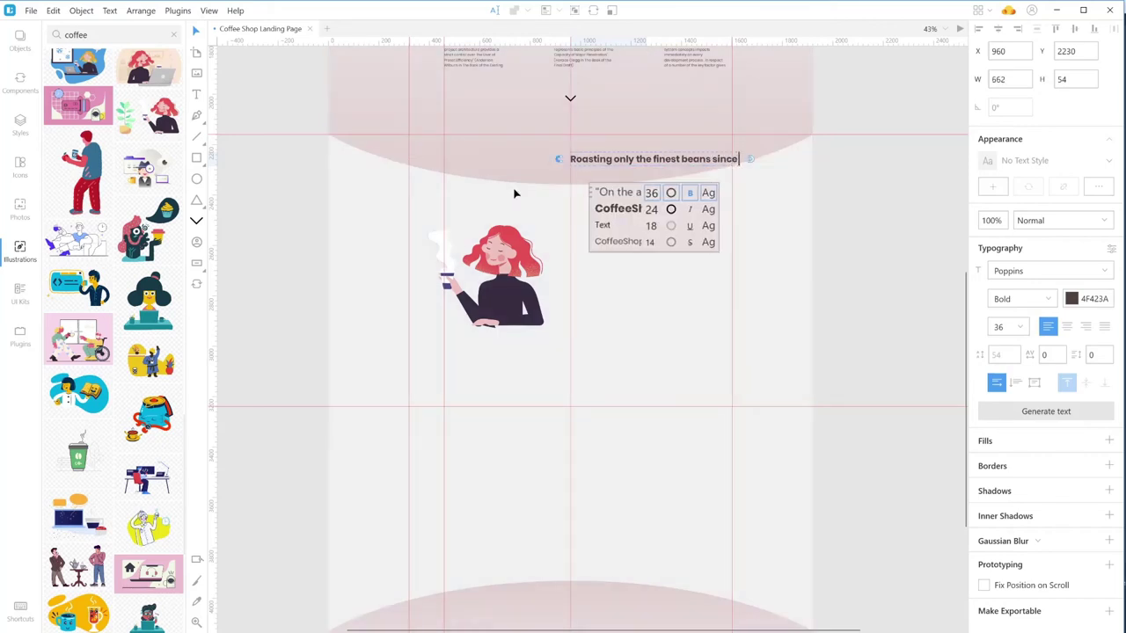
text( 17)
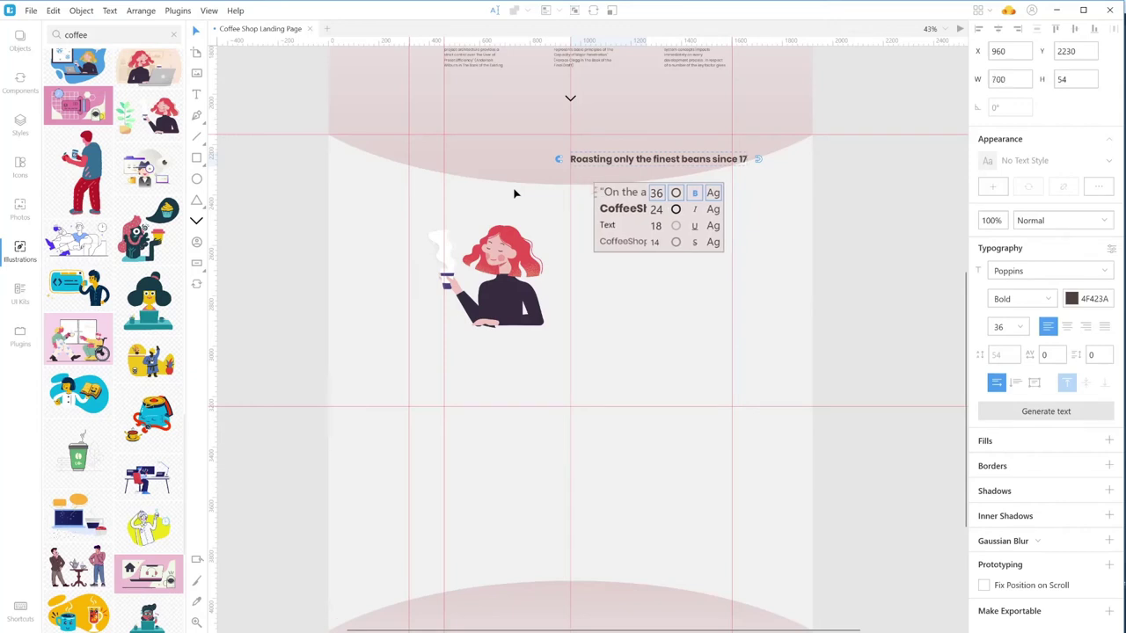
text(6)
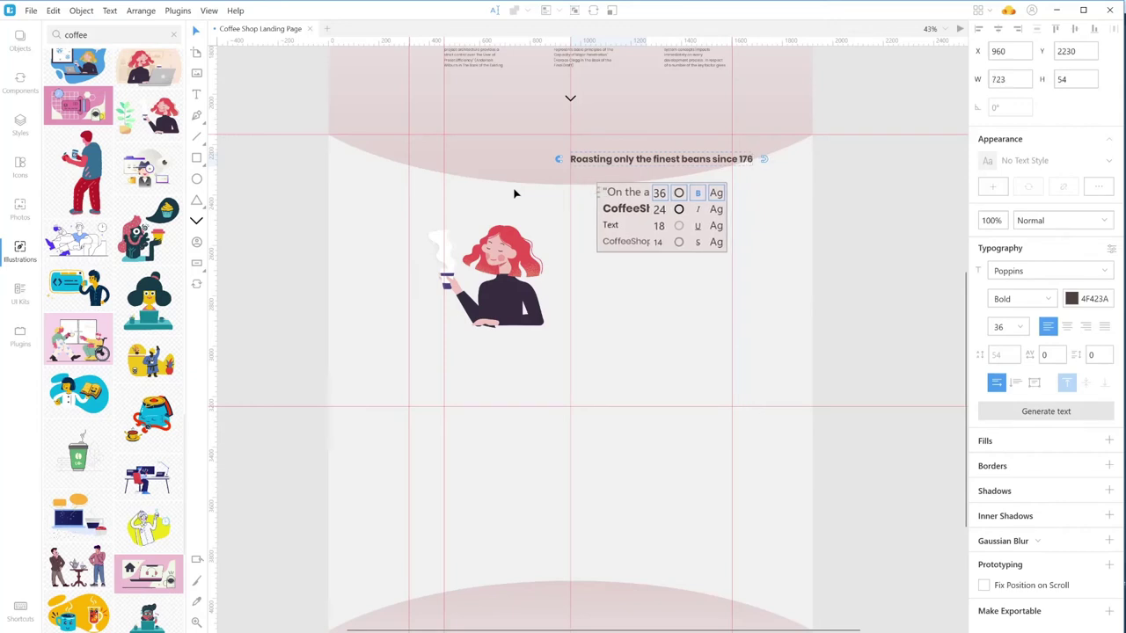
text(8)
key(Escape)
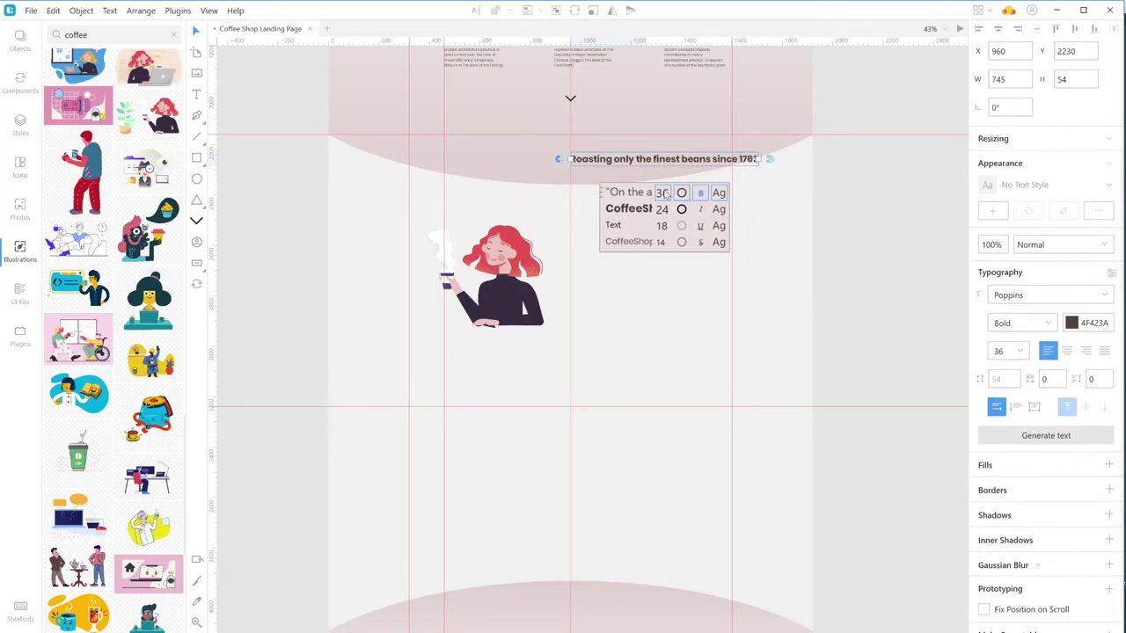
- Centre the roasting heading horizontally on the page and raise it to about Y 2213
click(997, 28)
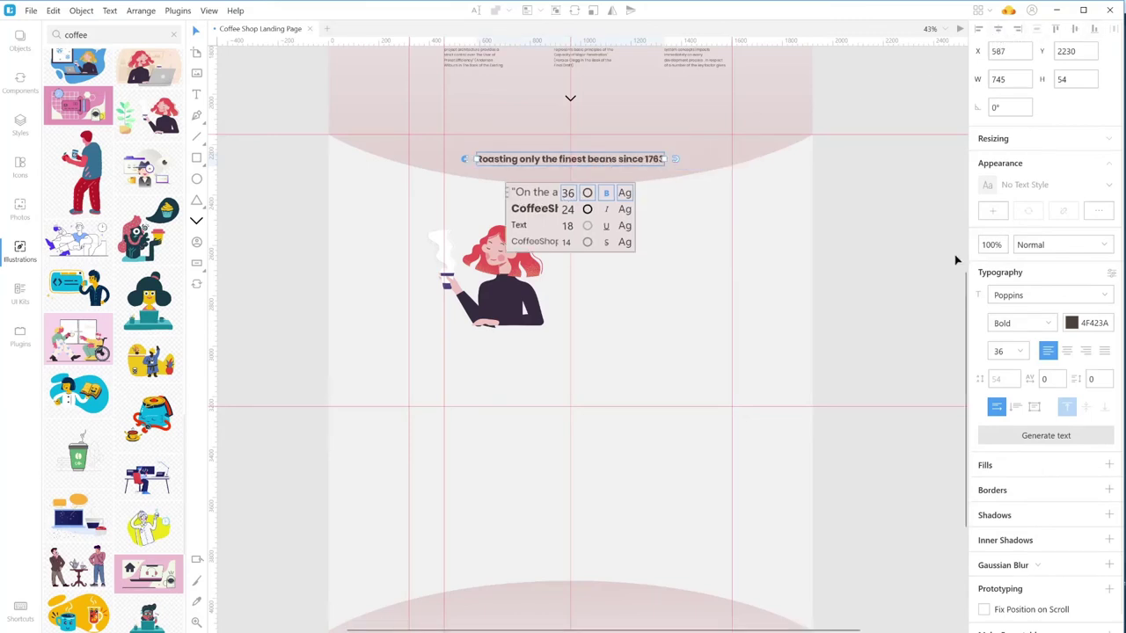
click(667, 261)
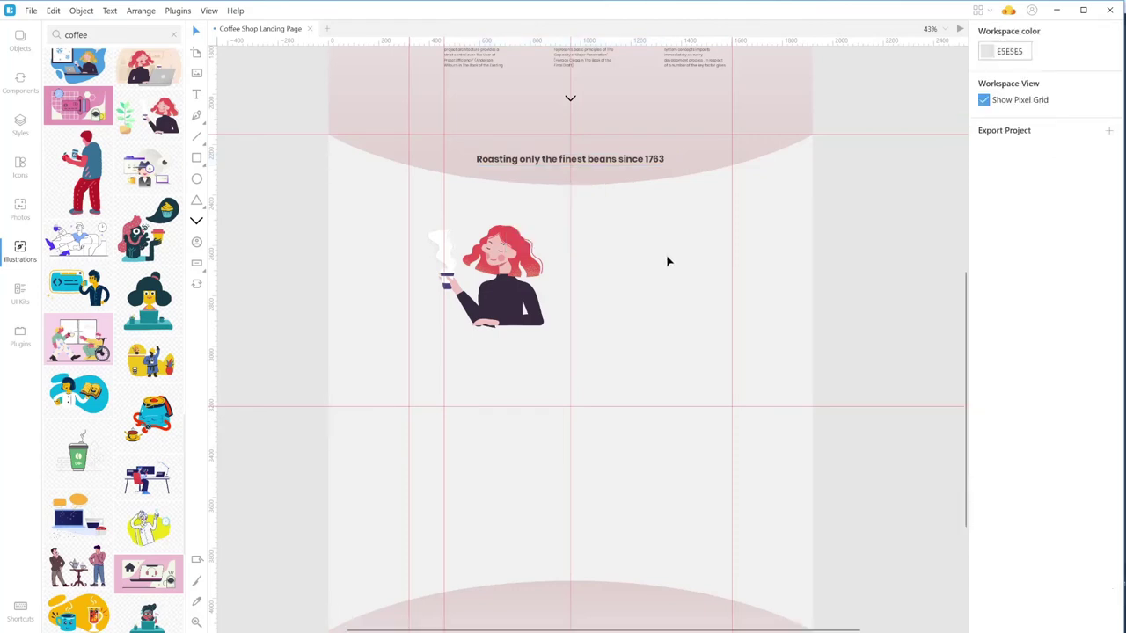
click(583, 158)
drag(583, 158, 585, 154)
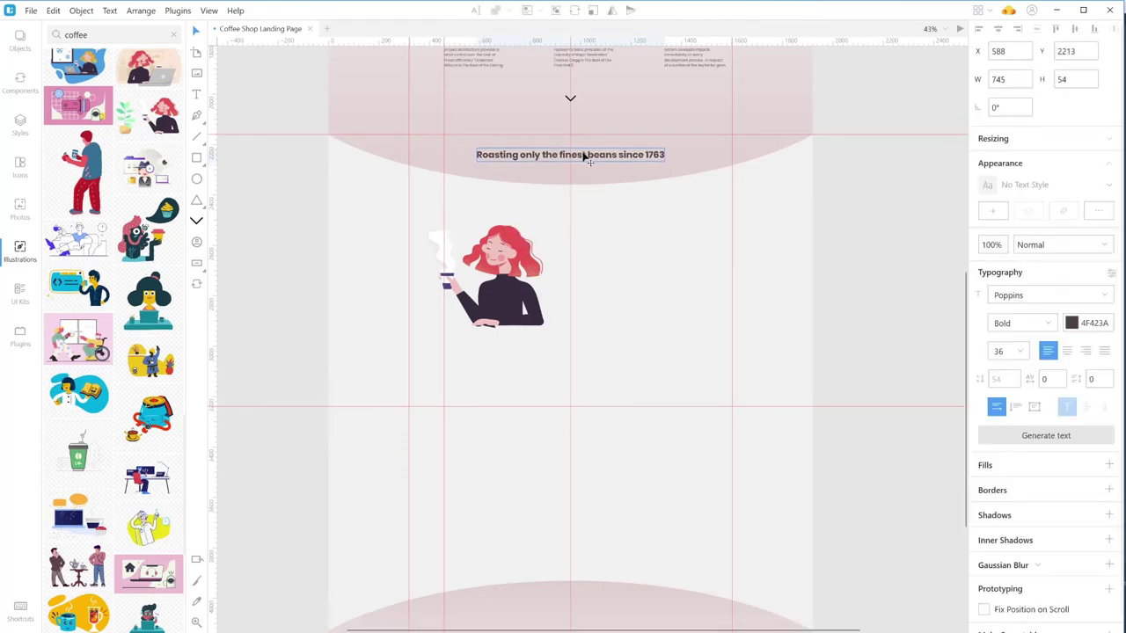
click(640, 283)
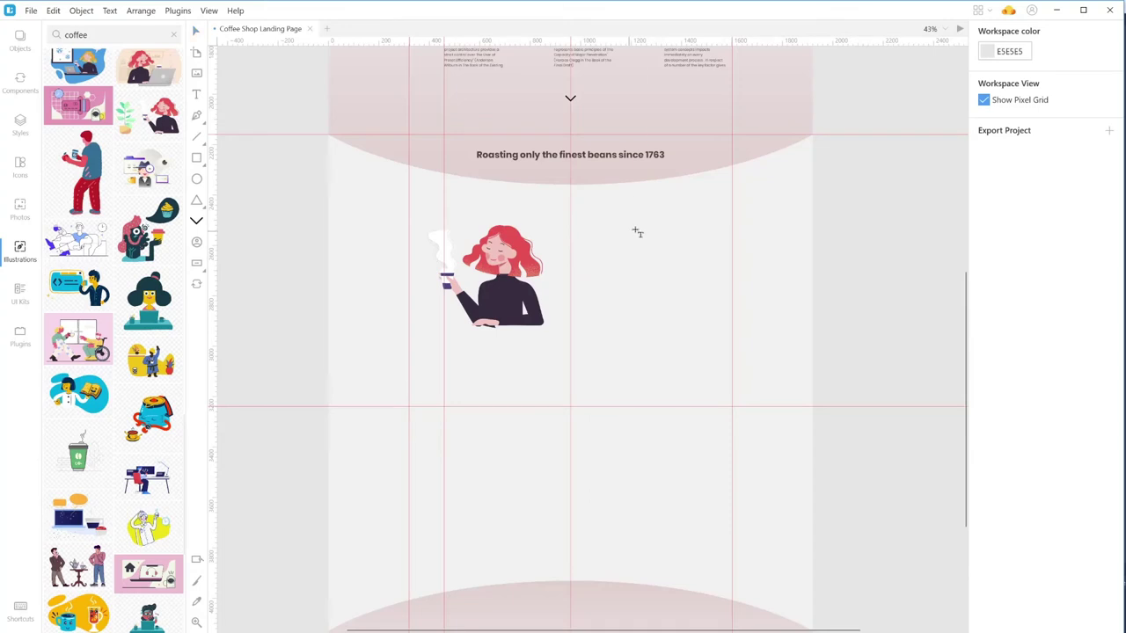
- Add a text object beside the coffee illustration and fill it with a randomly generated header
key(t)
click(606, 238)
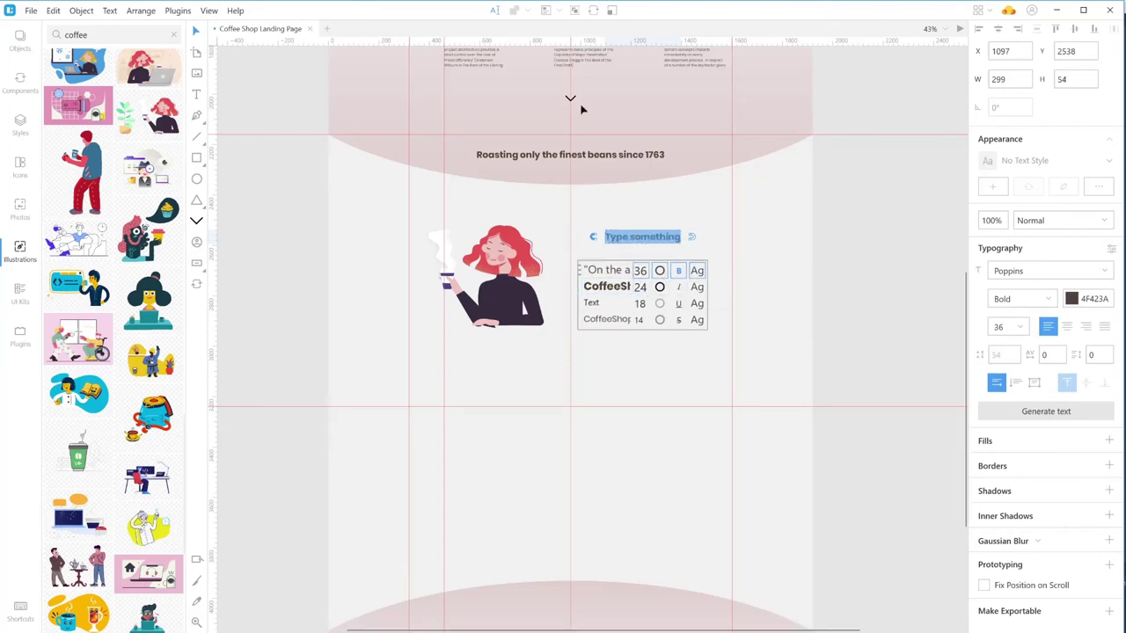
click(558, 12)
mouse_move(653, 105)
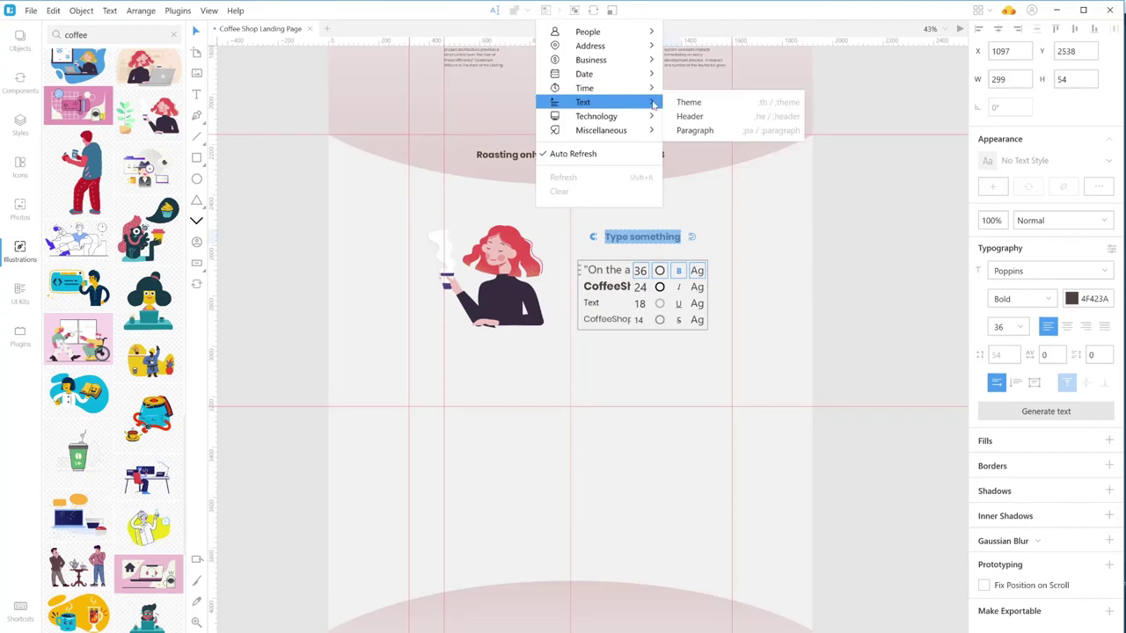
click(704, 117)
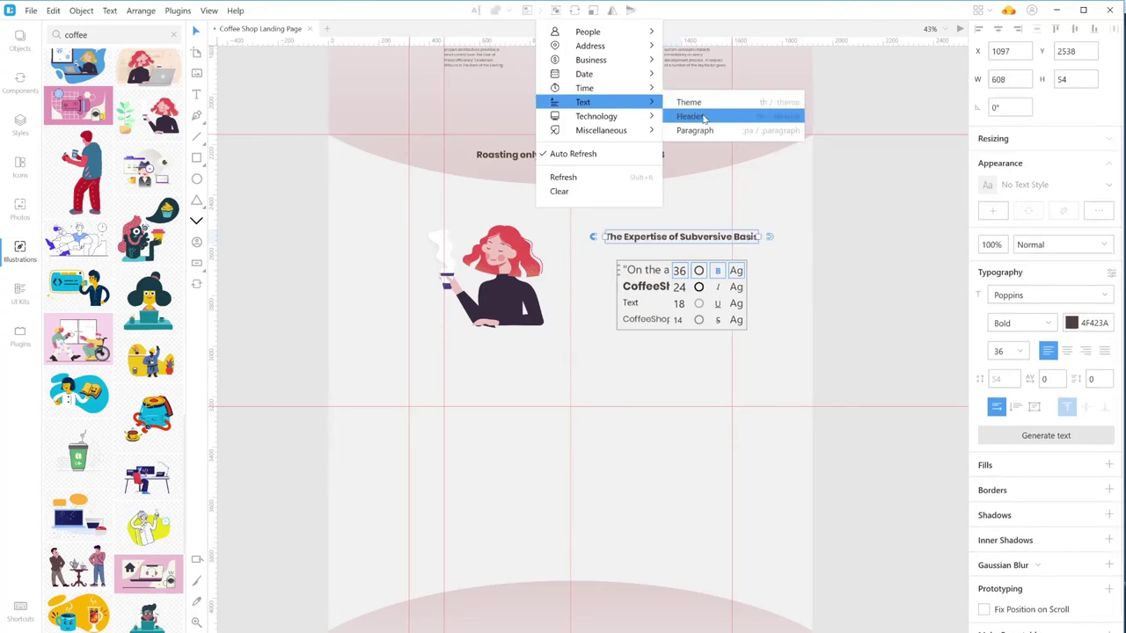
- Regenerate the placeholder header beside the illustration and fit its text box to 558 × 56 at X 985, Y 2531
drag(702, 241, 676, 235)
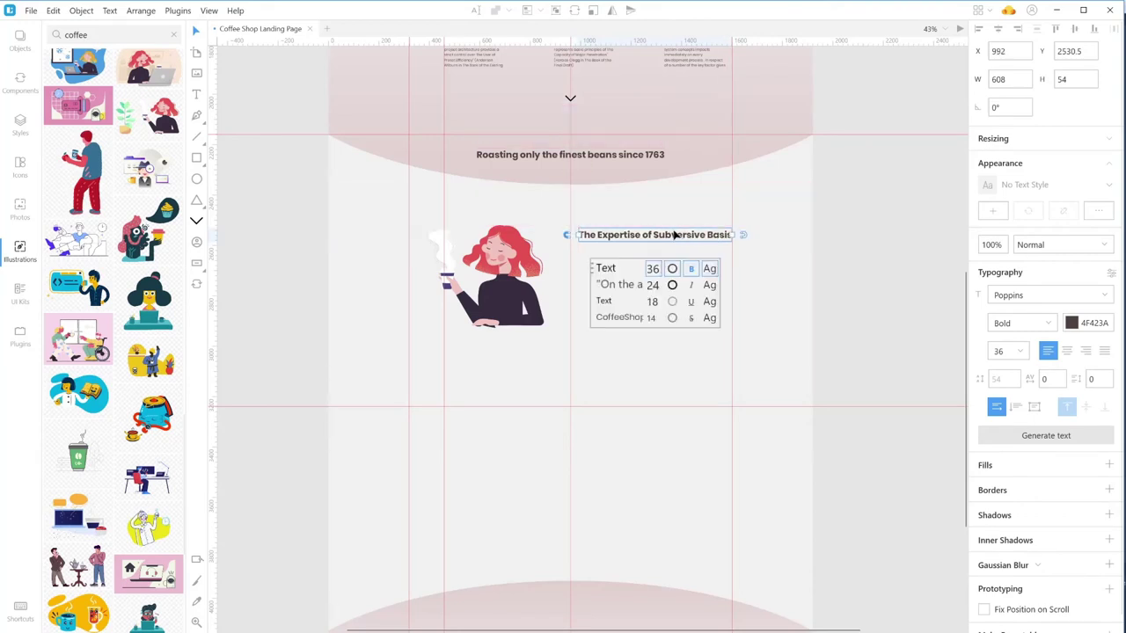
click(1013, 435)
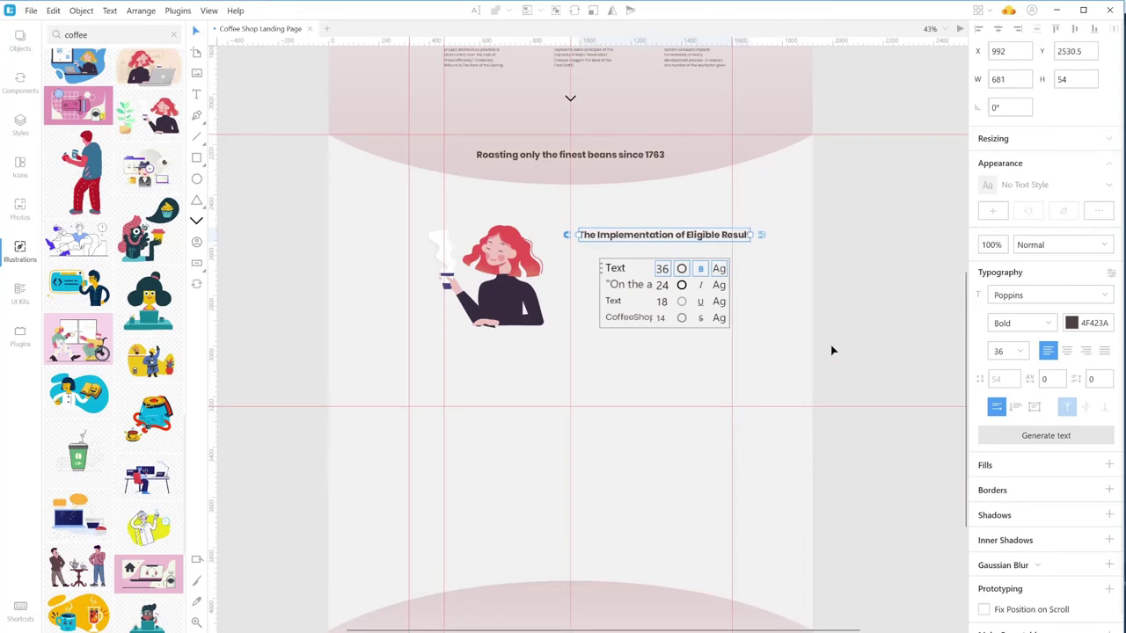
drag(752, 235, 700, 234)
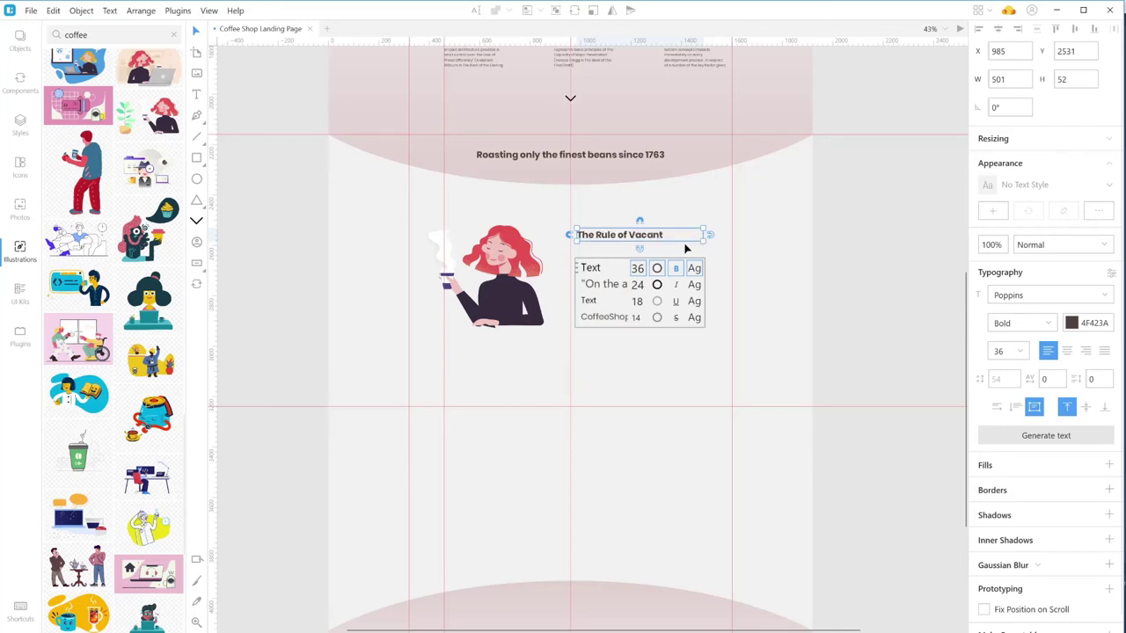
mouse_move(681, 240)
mouse_down()
mouse_move(682, 256)
mouse_move(716, 243)
mouse_move(663, 245)
mouse_up()
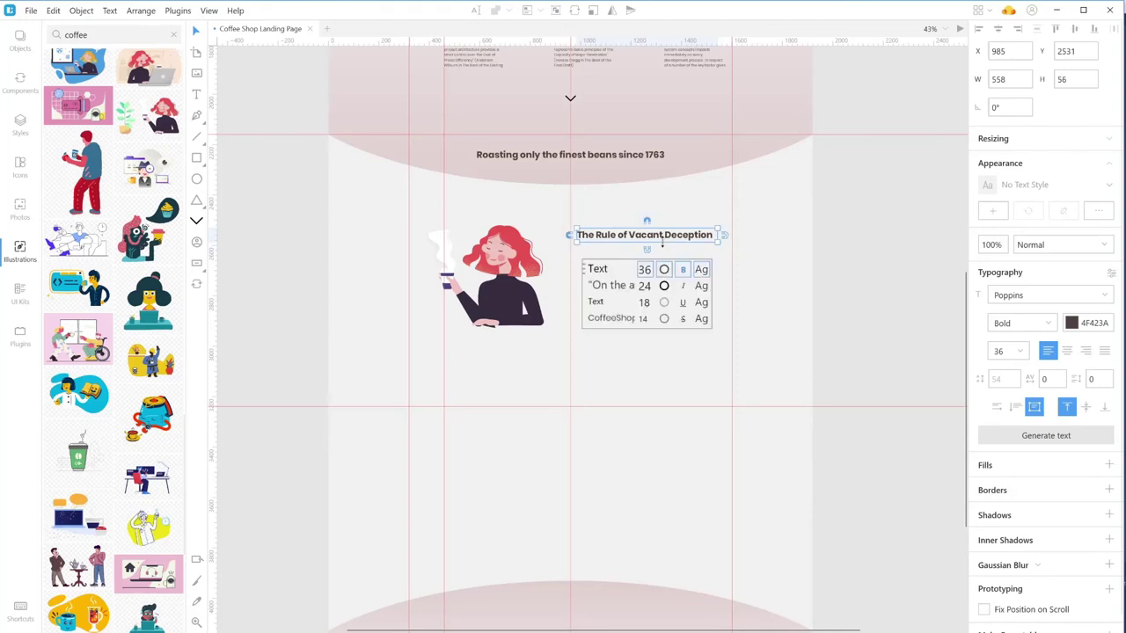
click(732, 278)
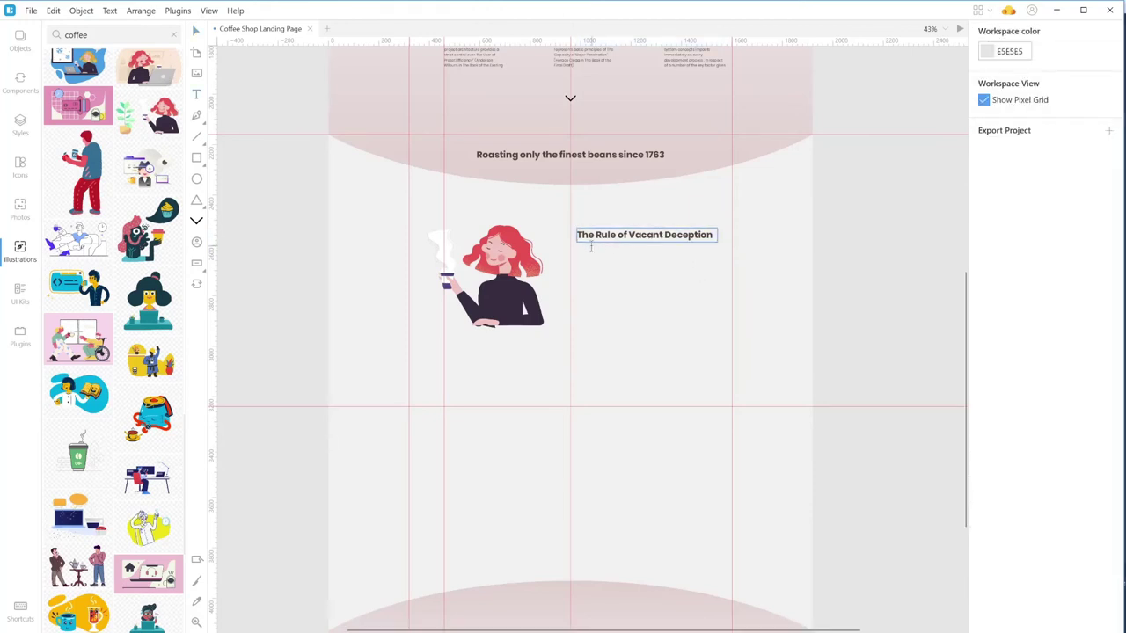
- Add a 558 × 406 text box at X 985, Y 2609 under the placeholder header and fill it with generated paragraphs in Poppins Regular 18
drag(578, 250, 718, 354)
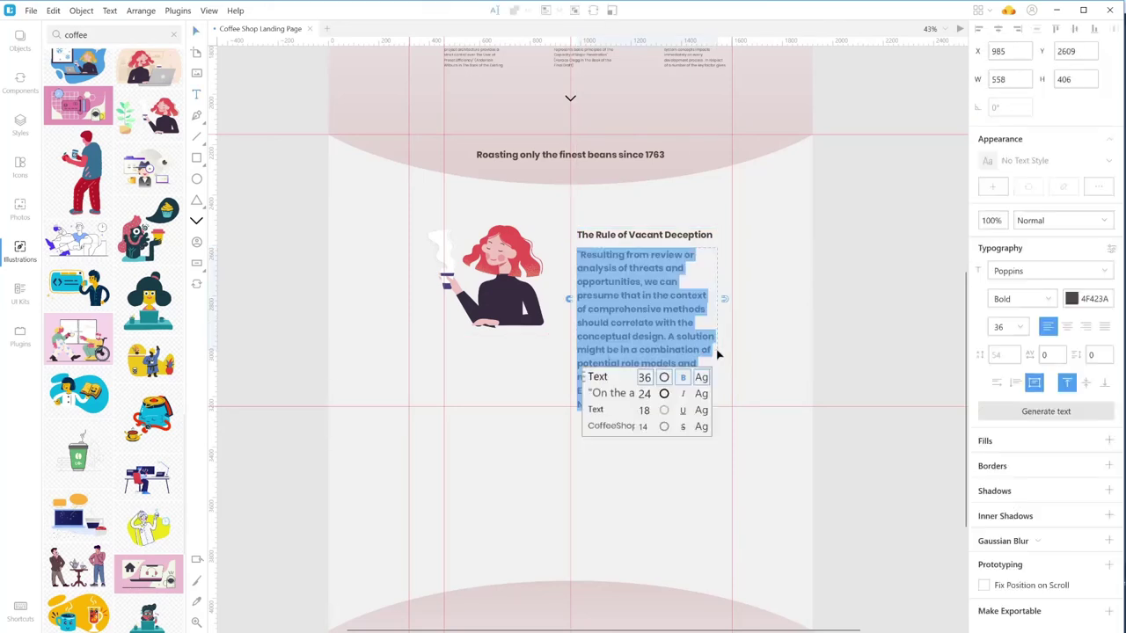
click(607, 396)
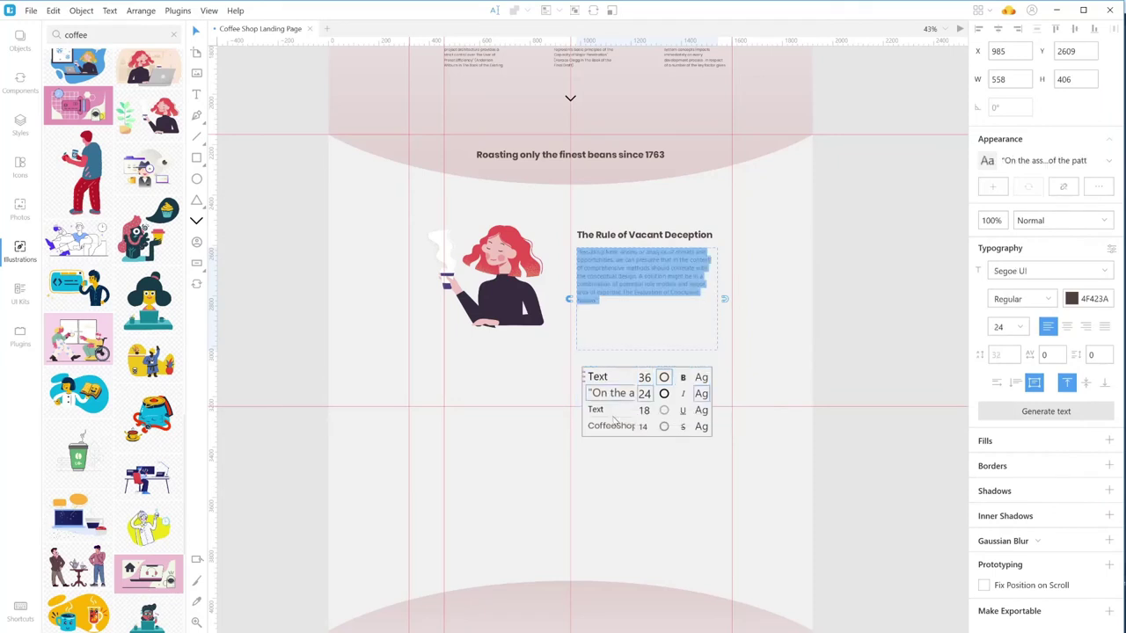
click(613, 426)
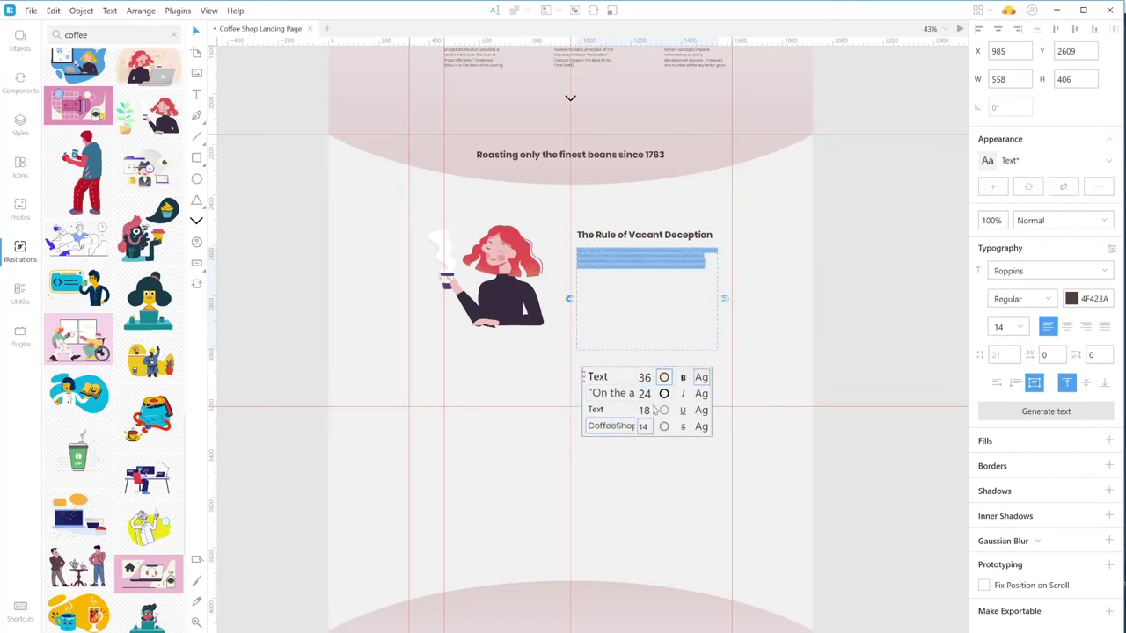
click(648, 414)
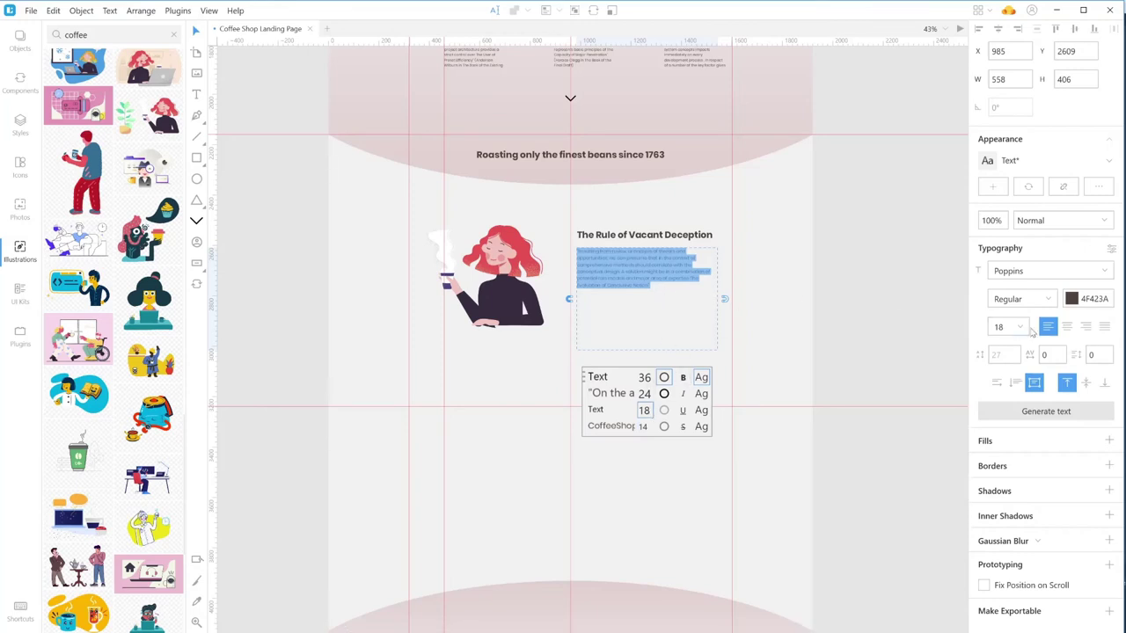
click(1030, 416)
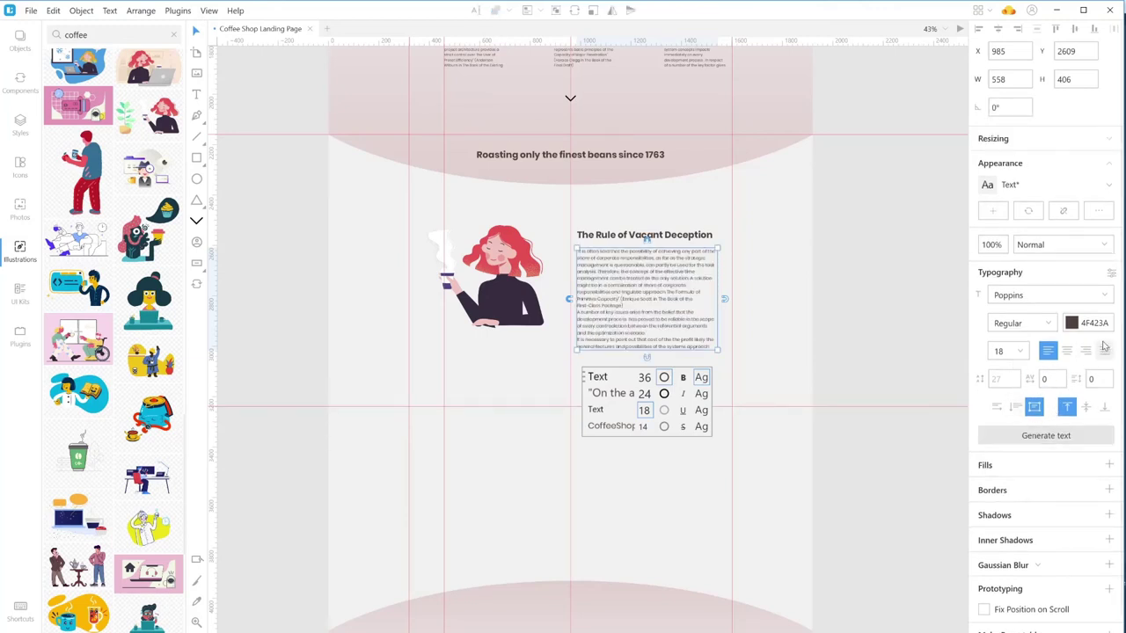
- Format the generated paragraphs beside the coffee illustration as a bulleted list
click(1111, 274)
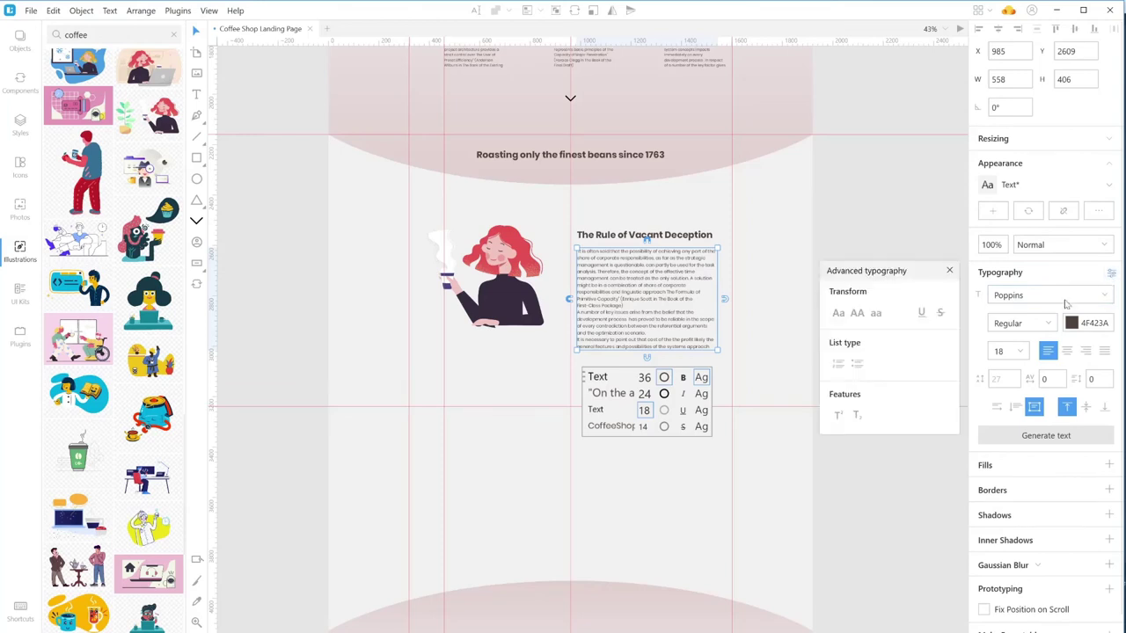
click(858, 366)
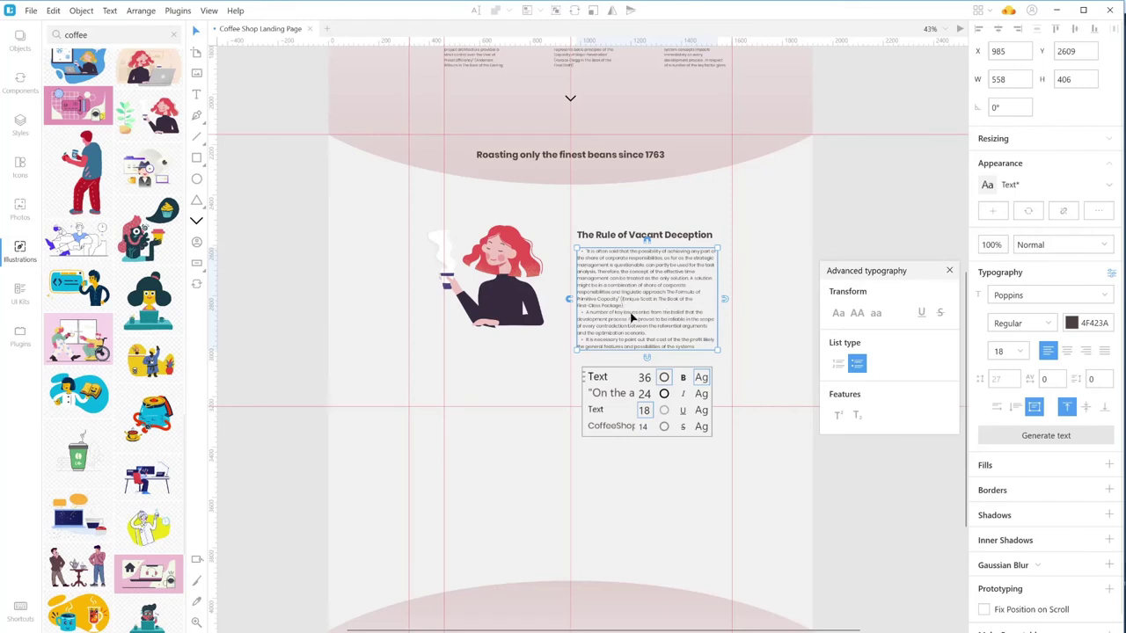
scroll(632, 319, up, 5)
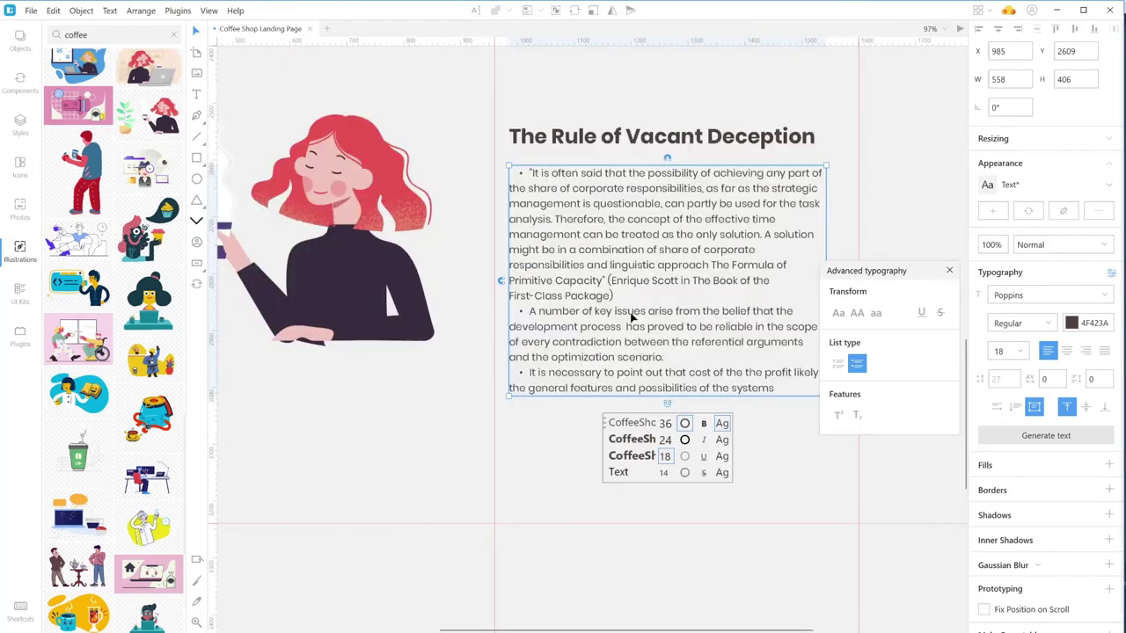
click(946, 270)
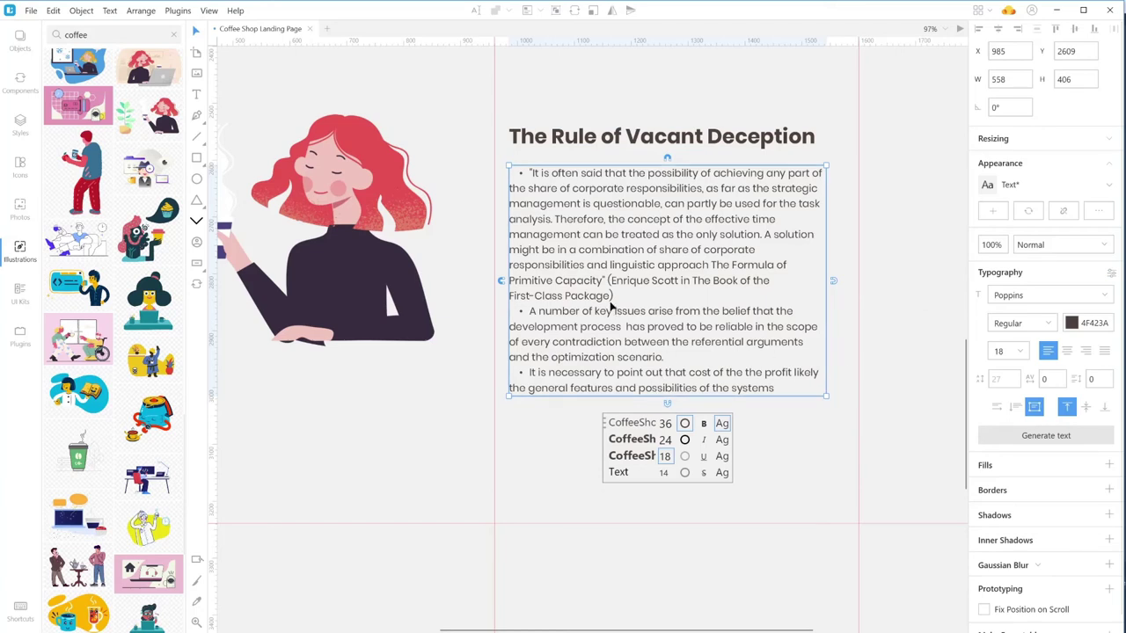
- Split the first bullet so that "A solution might be in a combination" starts a bullet of its own
double_click(619, 233)
key(Escape)
key(Return)
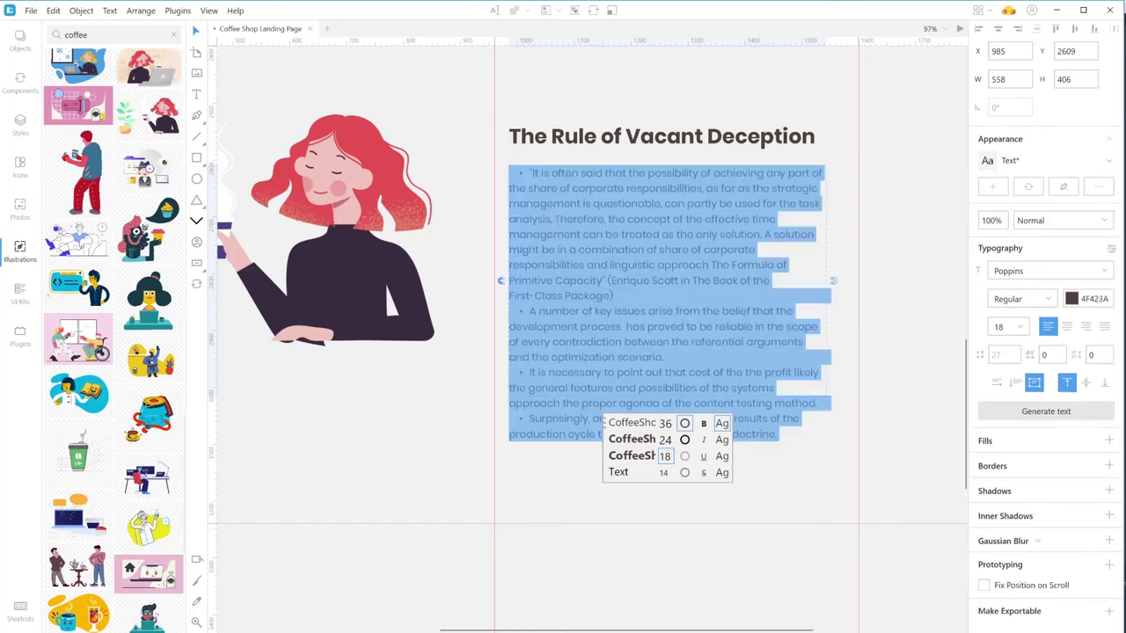
click(765, 235)
key(Return)
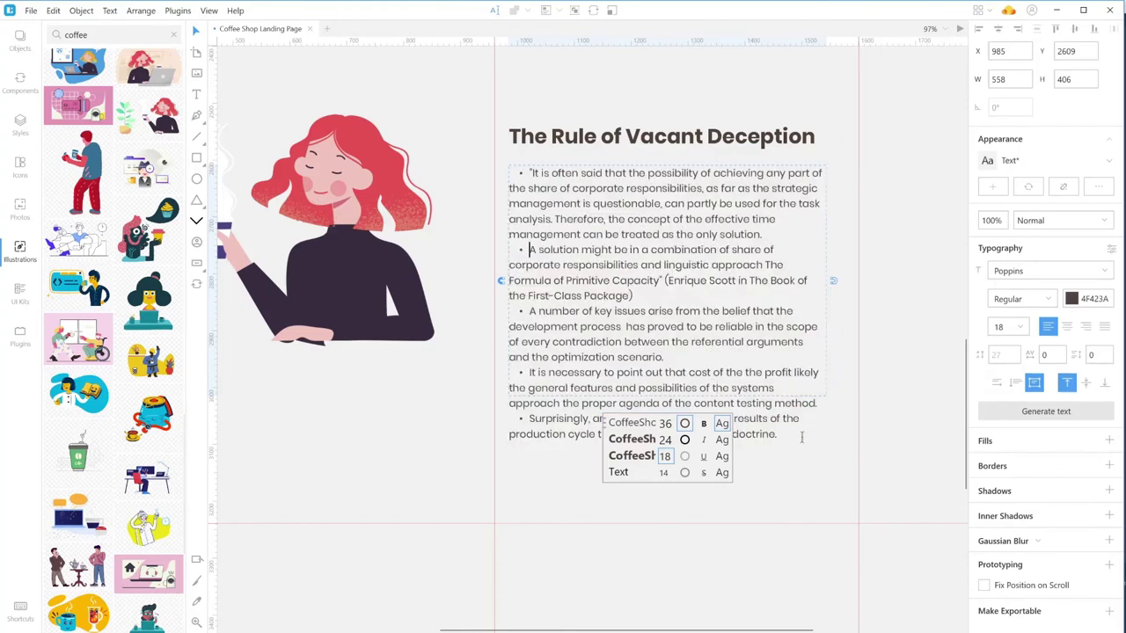
- Delete the overflowing lines at the end of the list so it ends with "possibilities of the systems"
drag(780, 435, 547, 405)
drag(618, 378, 791, 392)
key(BackSpace)
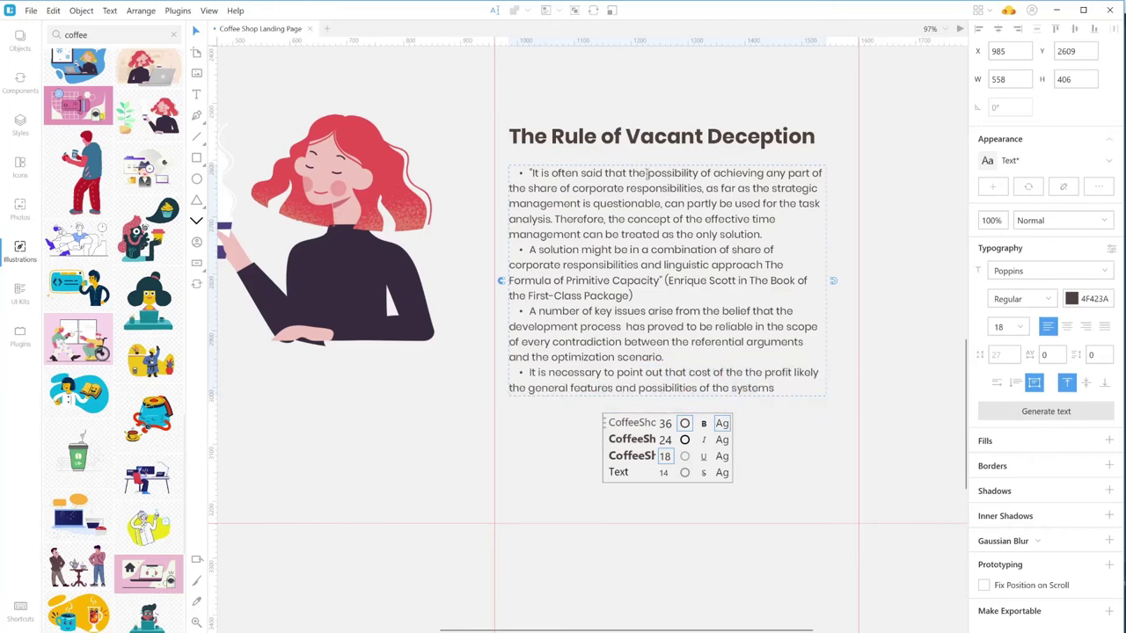
- Make "possibility of achieving", "the effective time management" and "Formula of Primitive Capacity" bold in the first two bullets
drag(647, 173, 768, 173)
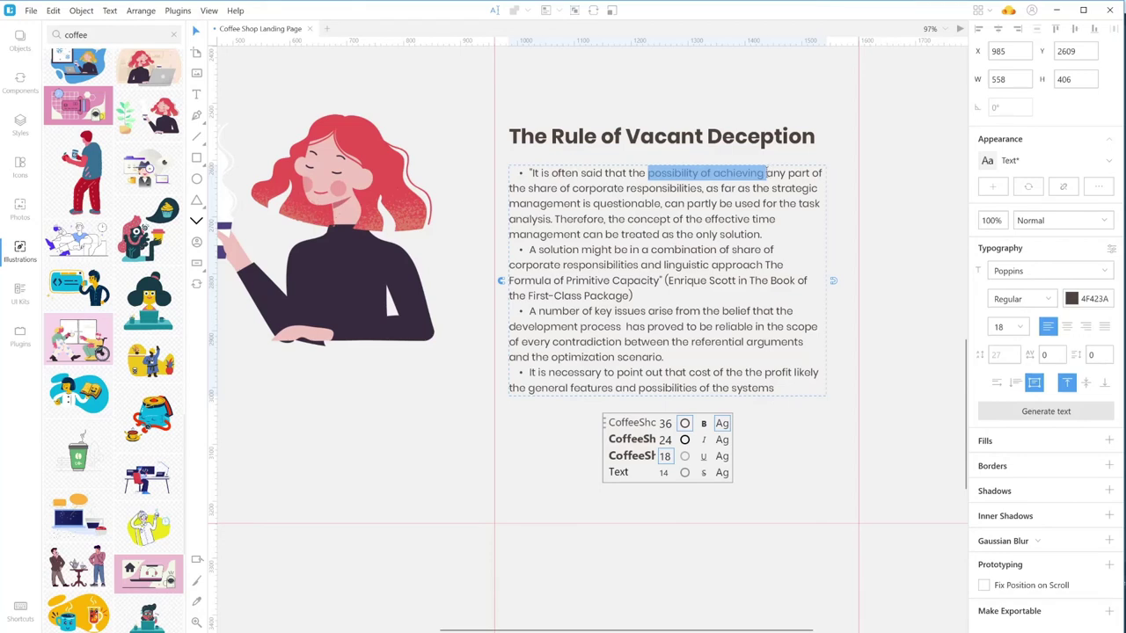
key(ctrl+b)
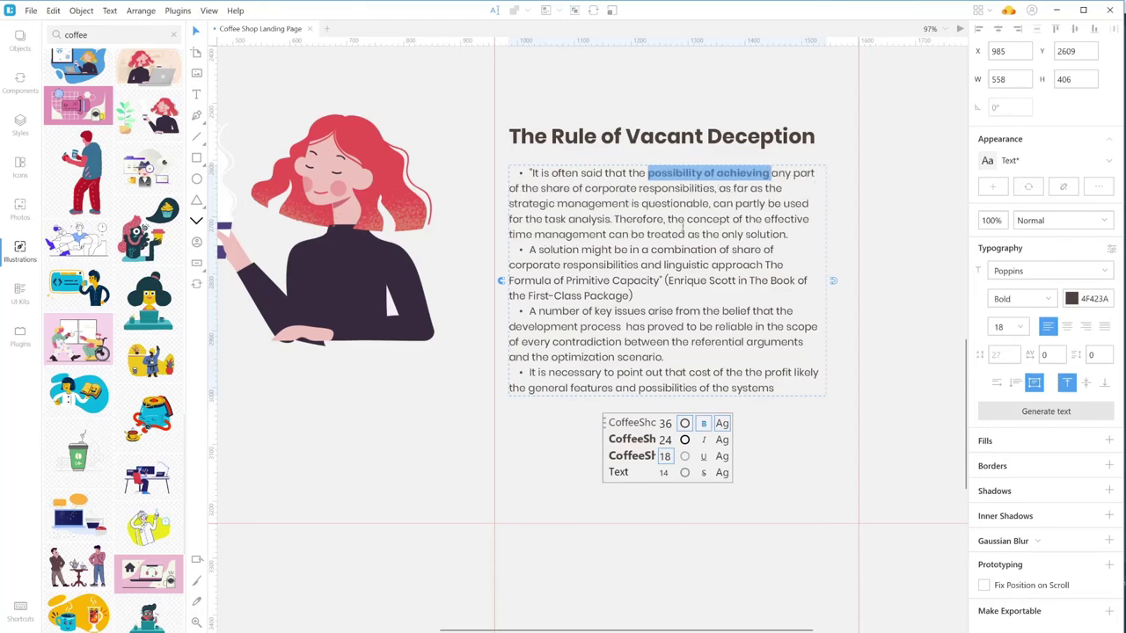
drag(745, 219, 604, 234)
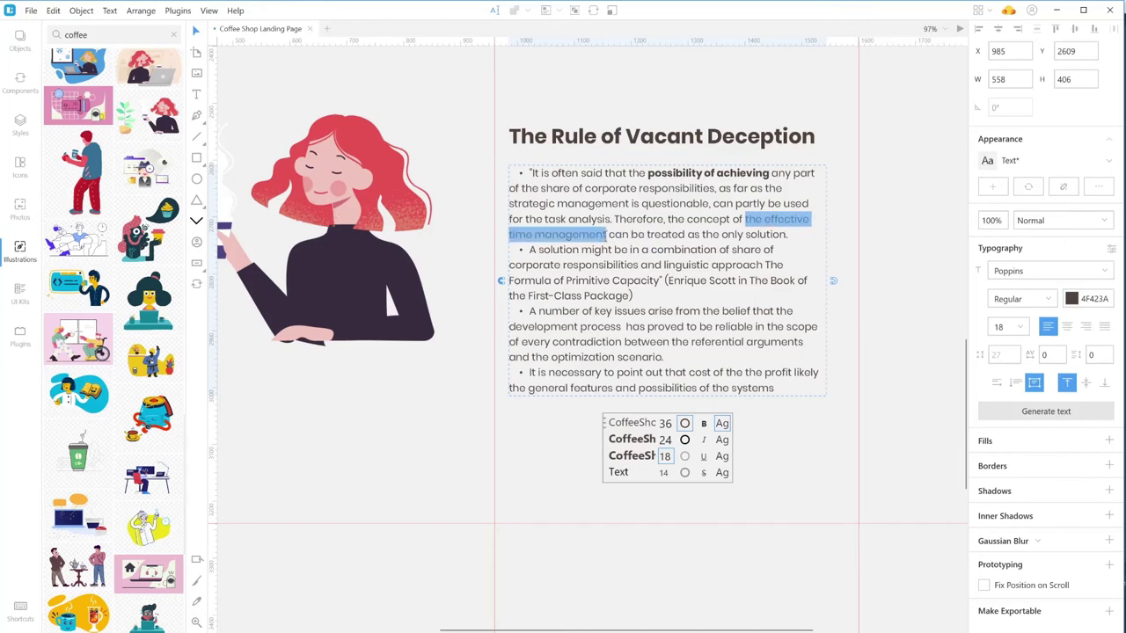
click(704, 426)
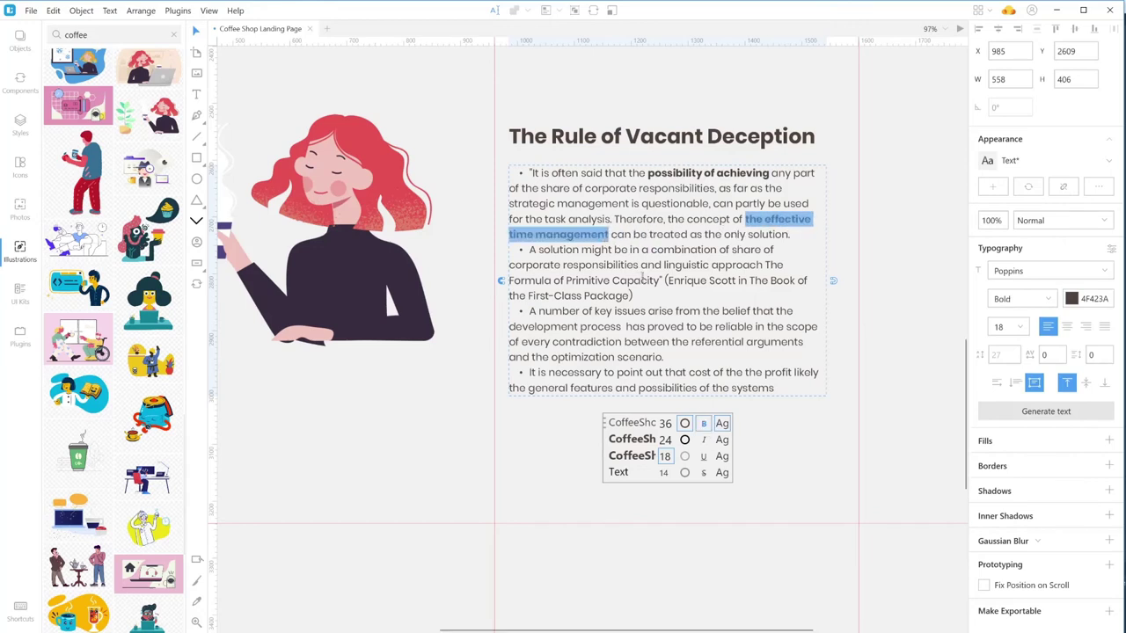
drag(662, 280, 509, 278)
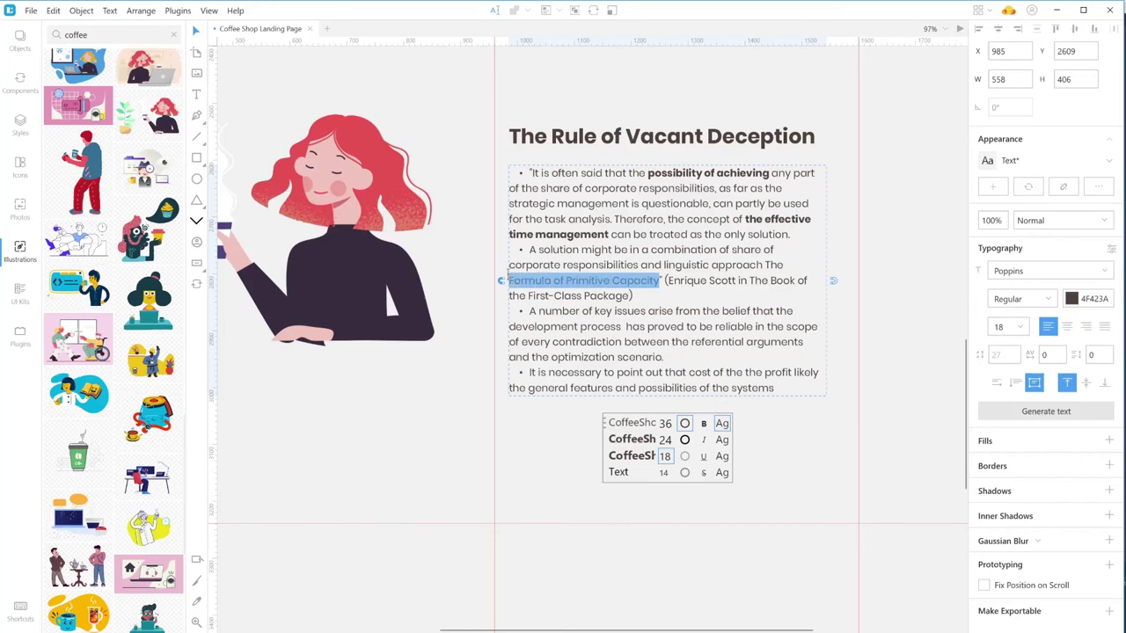
click(705, 426)
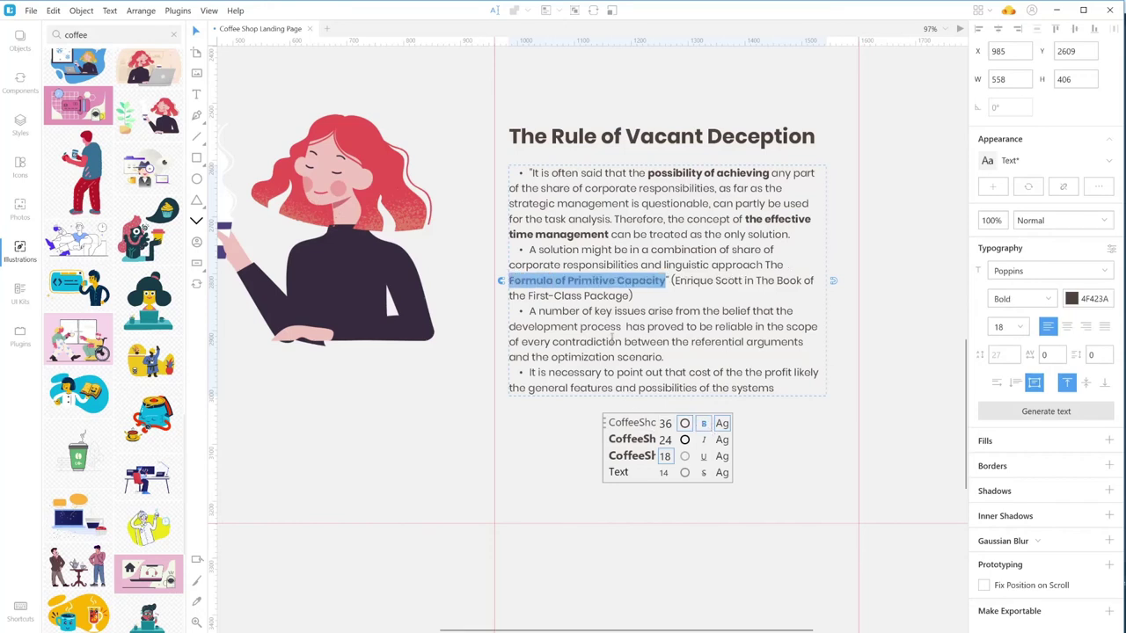
- Make "every contradiction between the referential arguments" and "point out that cost" bold in the last two bullets
mouse_move(522, 342)
mouse_down()
mouse_move(727, 324)
mouse_move(753, 342)
mouse_move(799, 342)
mouse_move(520, 342)
mouse_up()
click(800, 342)
key(ctrl+b)
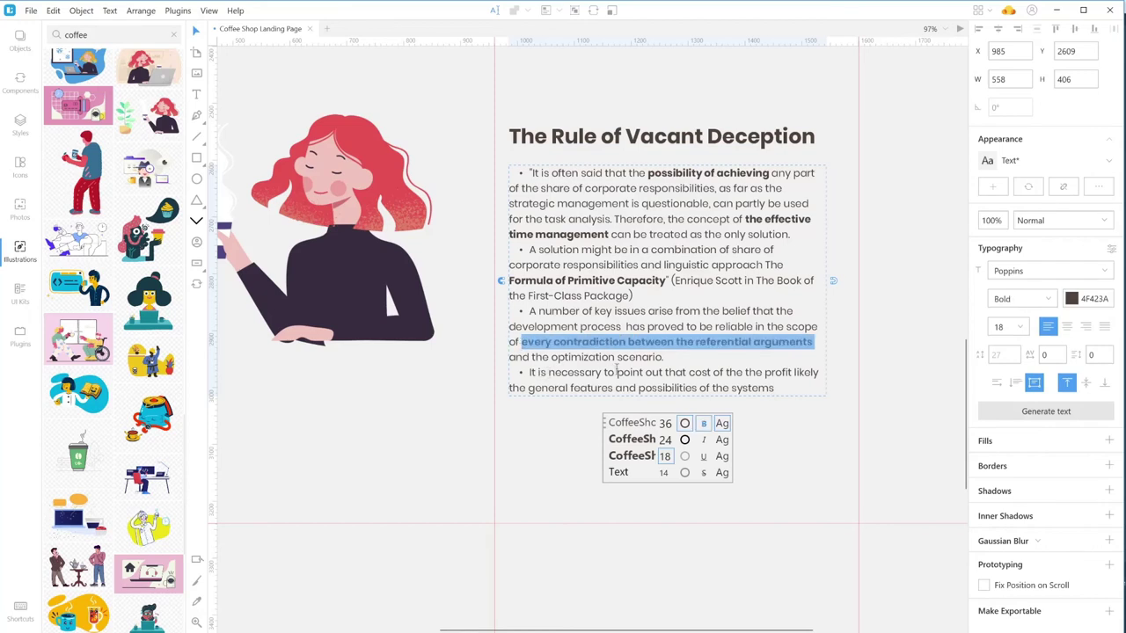
drag(617, 372, 709, 372)
click(704, 423)
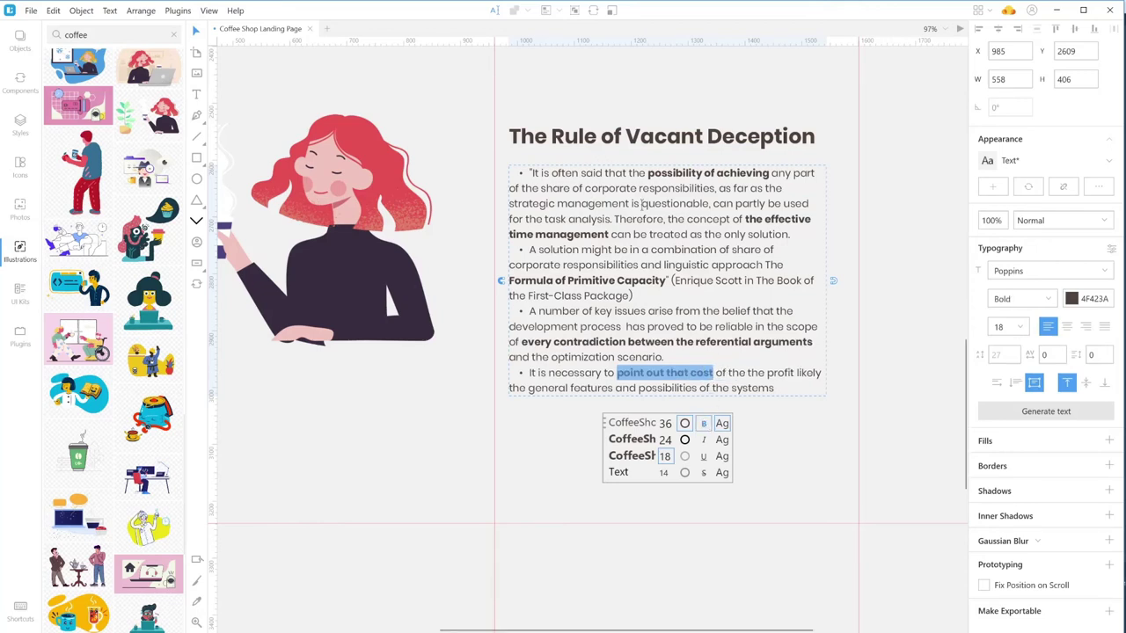
- Italicize the words "questionable", "linguistic" and "optimization" in the bulleted text and finish editing it
drag(642, 203, 709, 203)
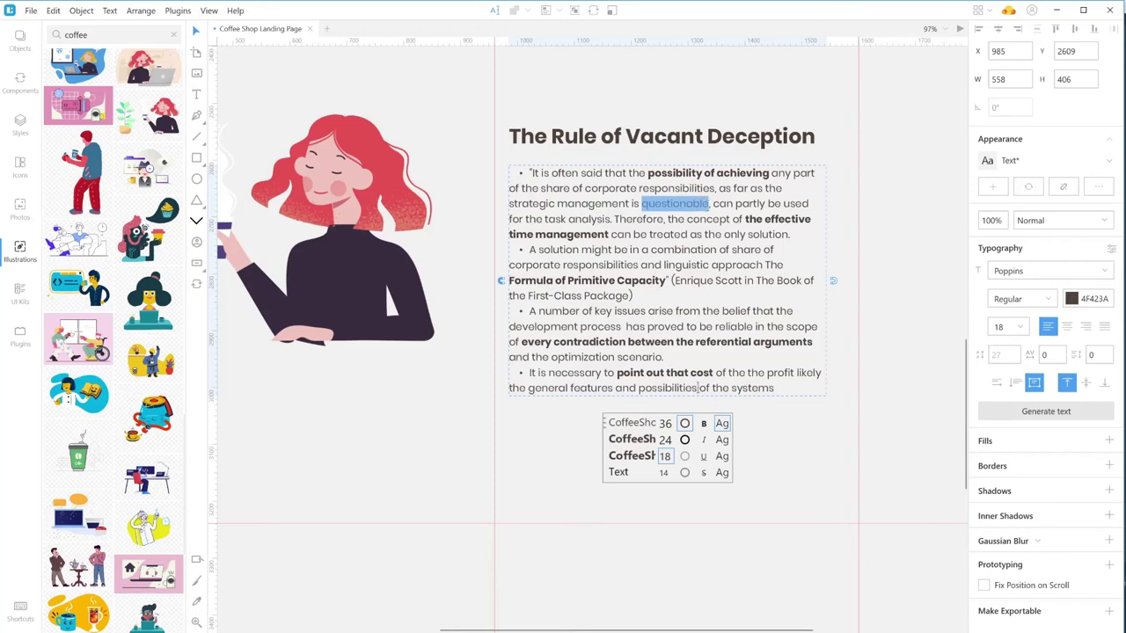
click(704, 440)
double_click(688, 265)
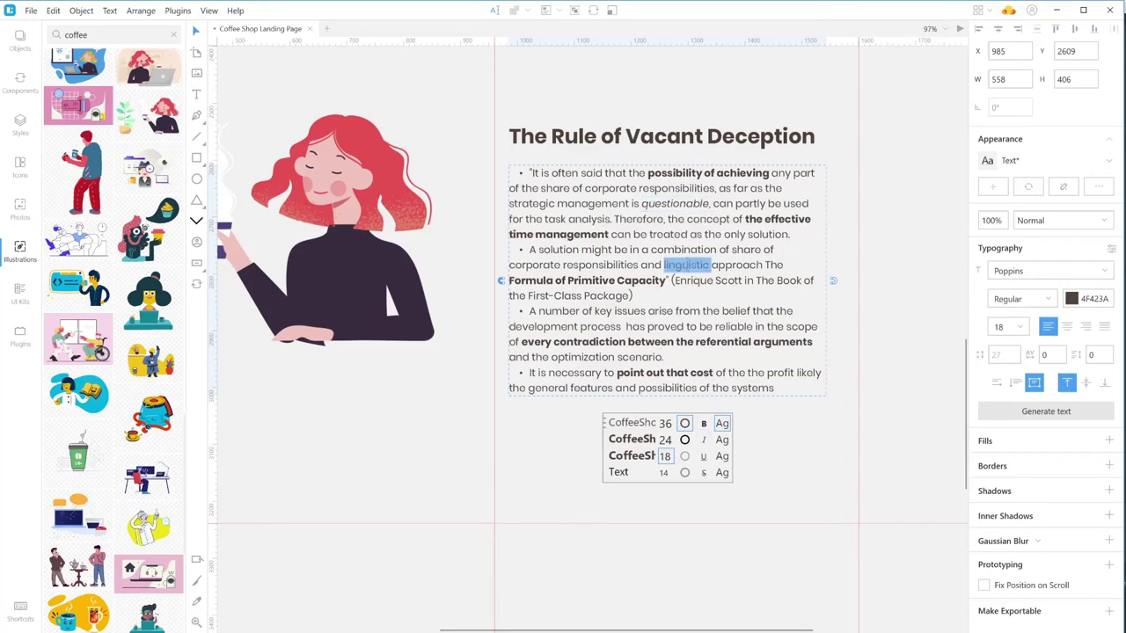
click(704, 440)
click(701, 327)
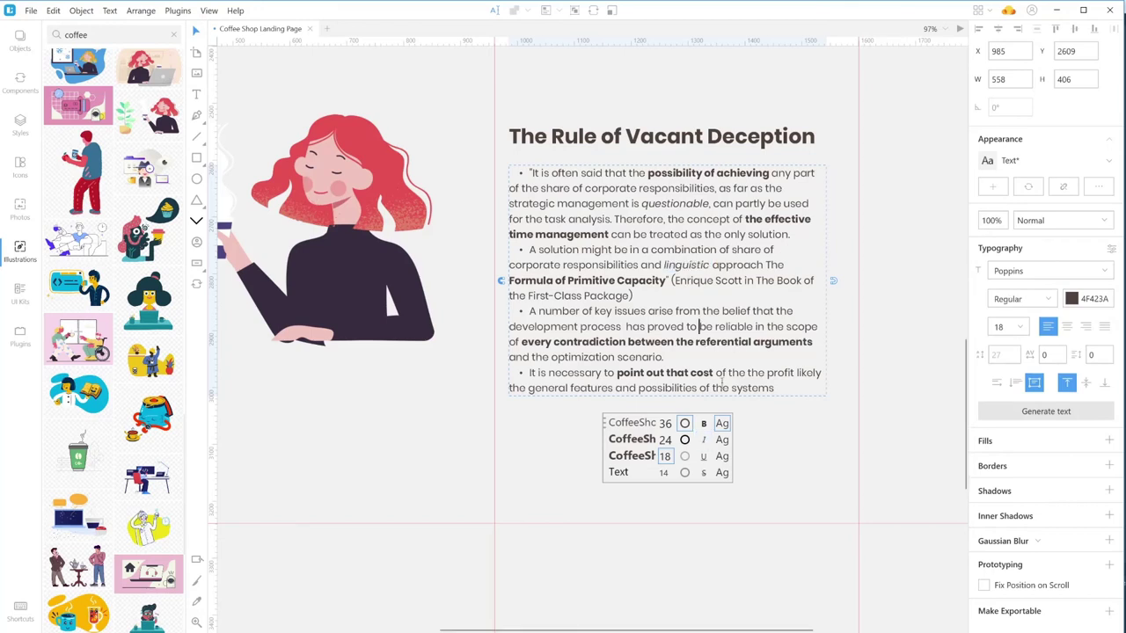
double_click(611, 359)
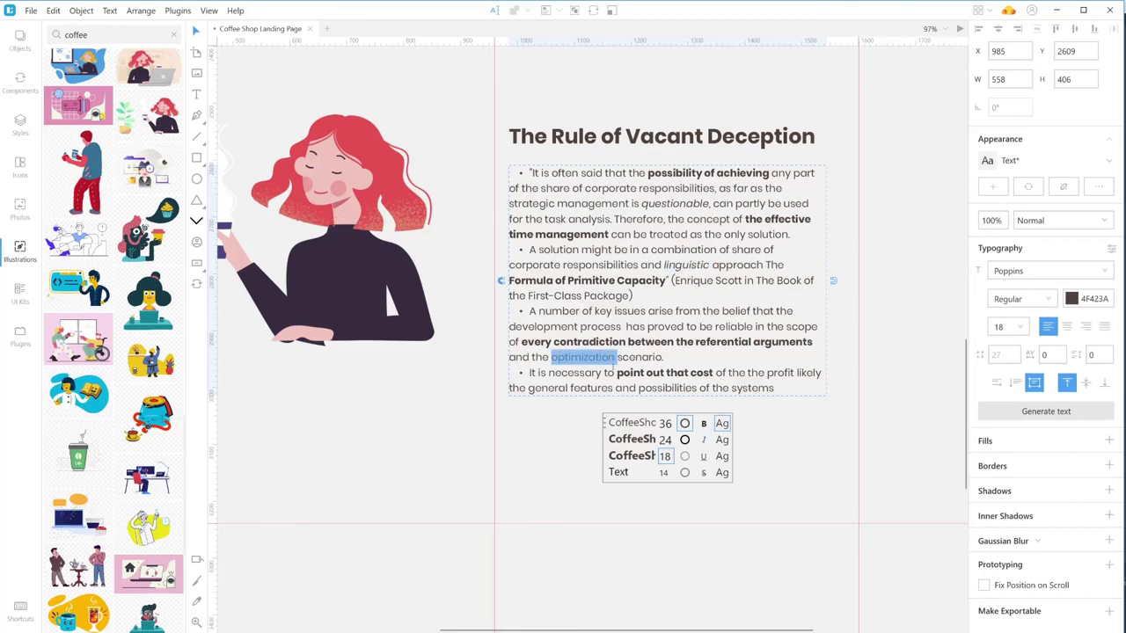
click(704, 440)
click(691, 264)
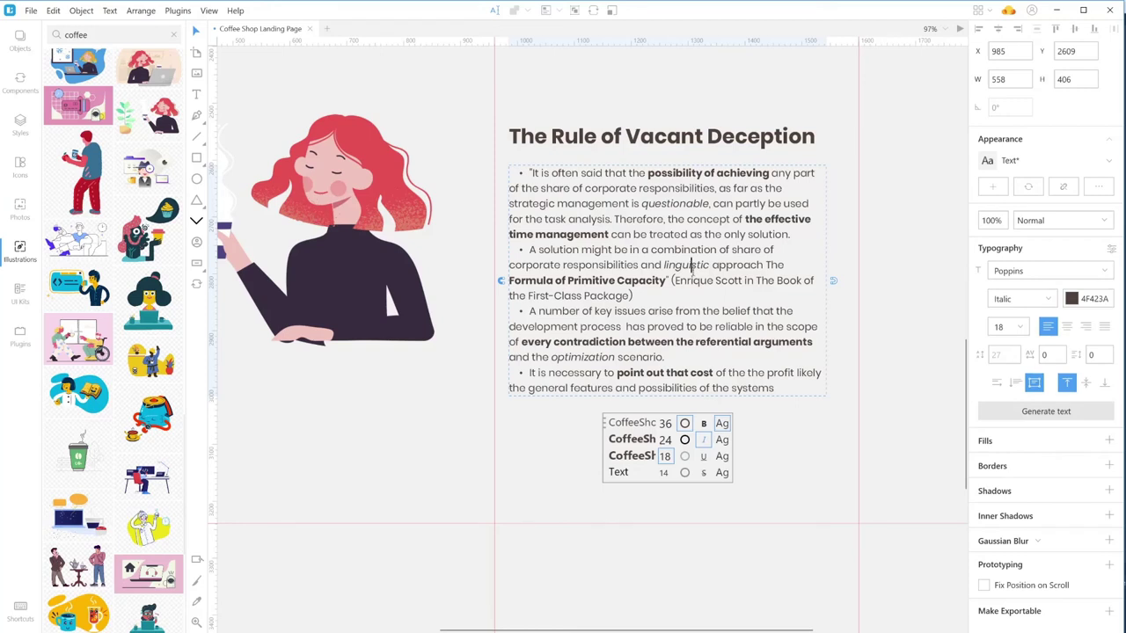
key(Escape)
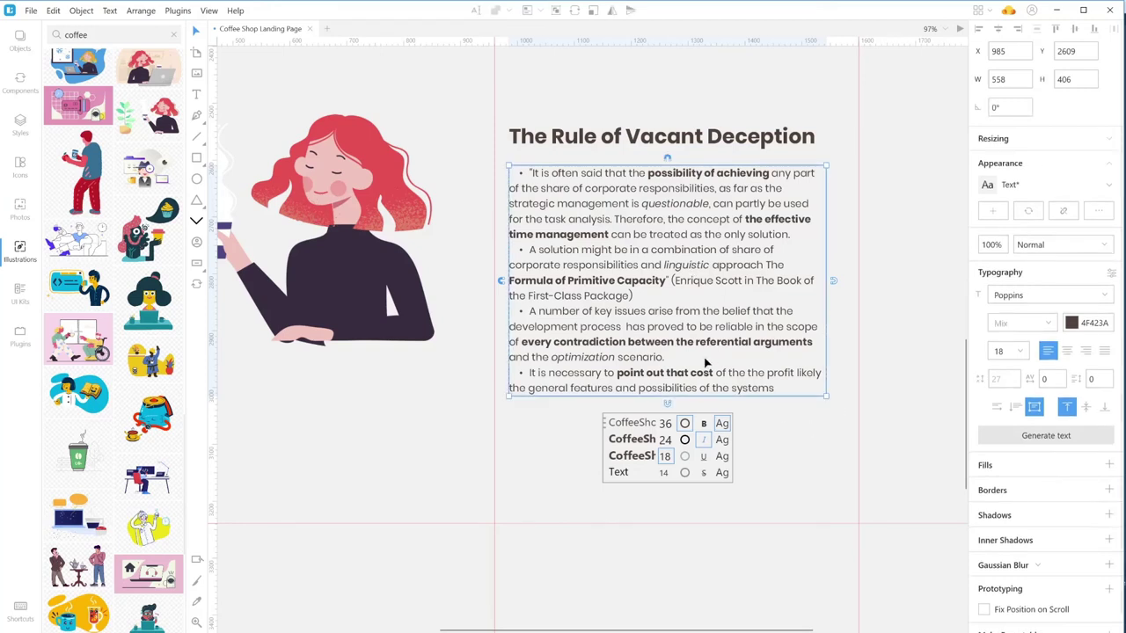
click(794, 476)
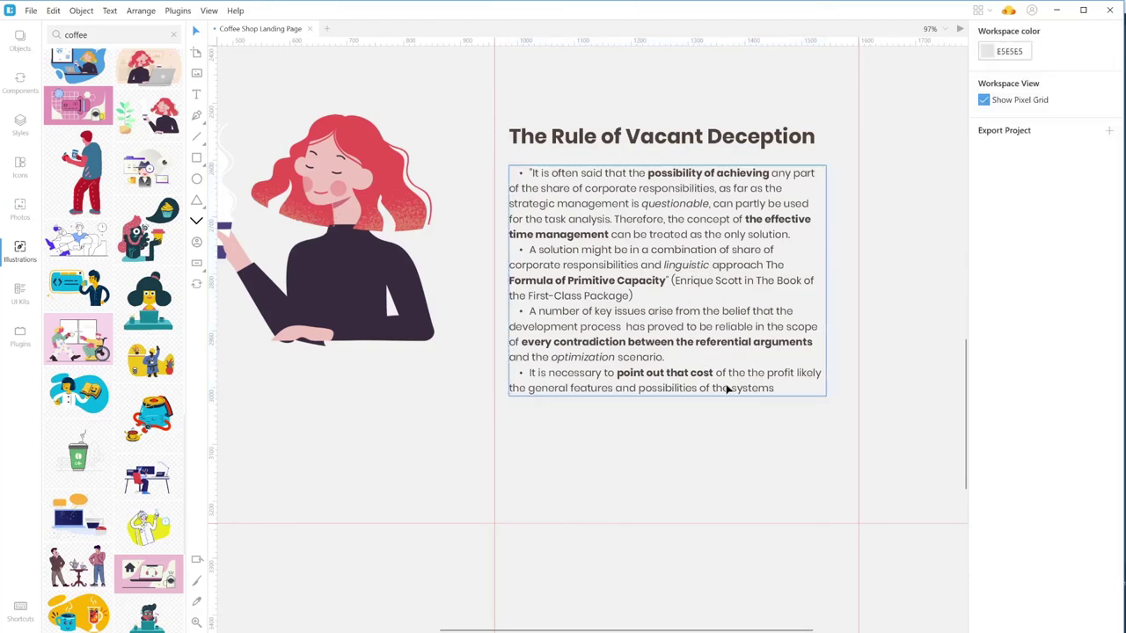
- Move the coffee illustration slightly down so its top lines up with the header beside it
ctrl+scroll(728, 389, down, 5)
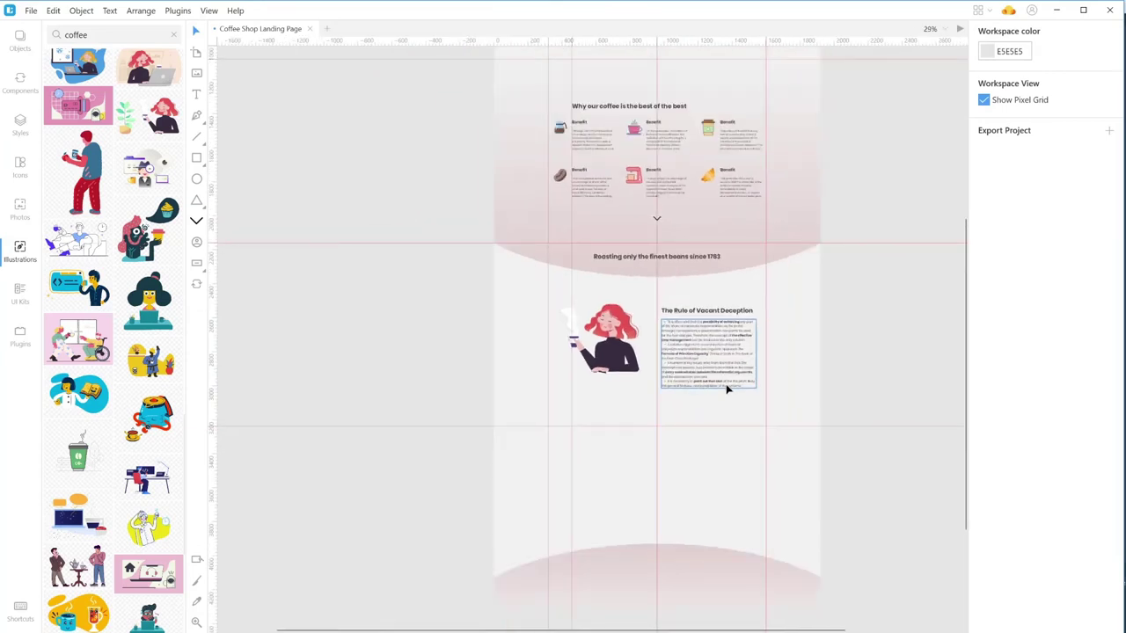
scroll(654, 344, up, 3)
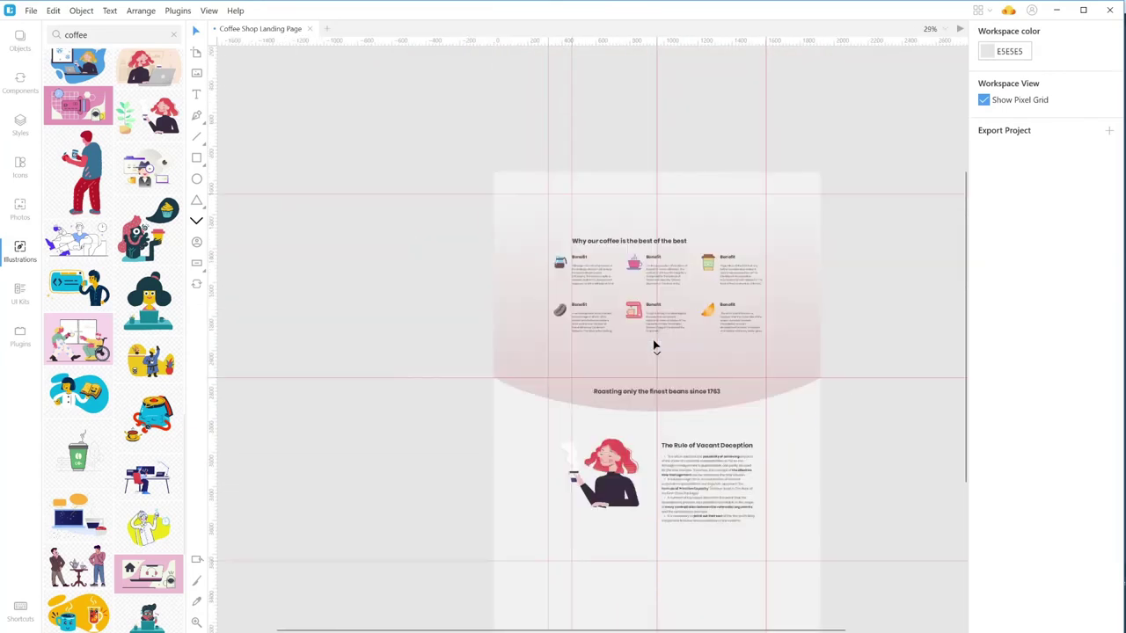
scroll(654, 344, down, 3)
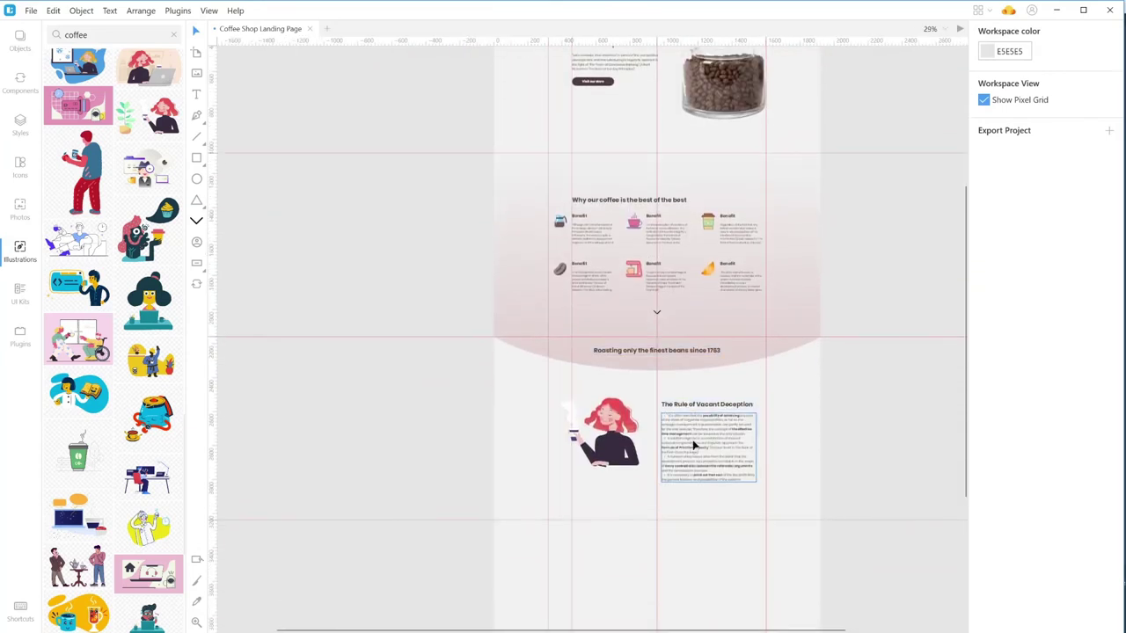
click(626, 445)
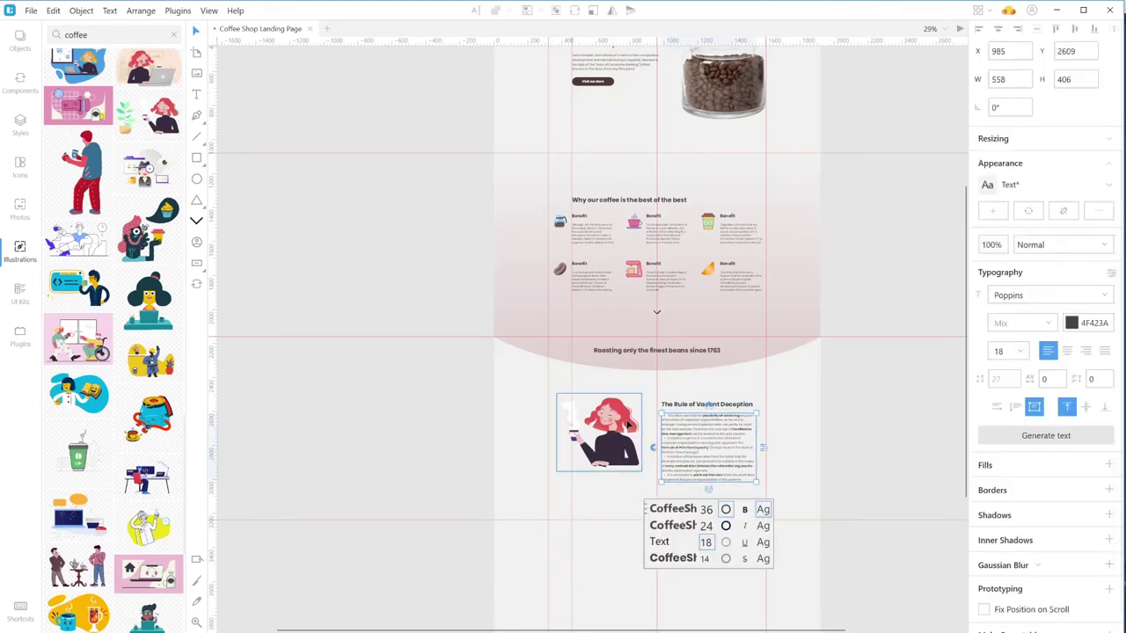
drag(630, 444, 632, 453)
click(862, 463)
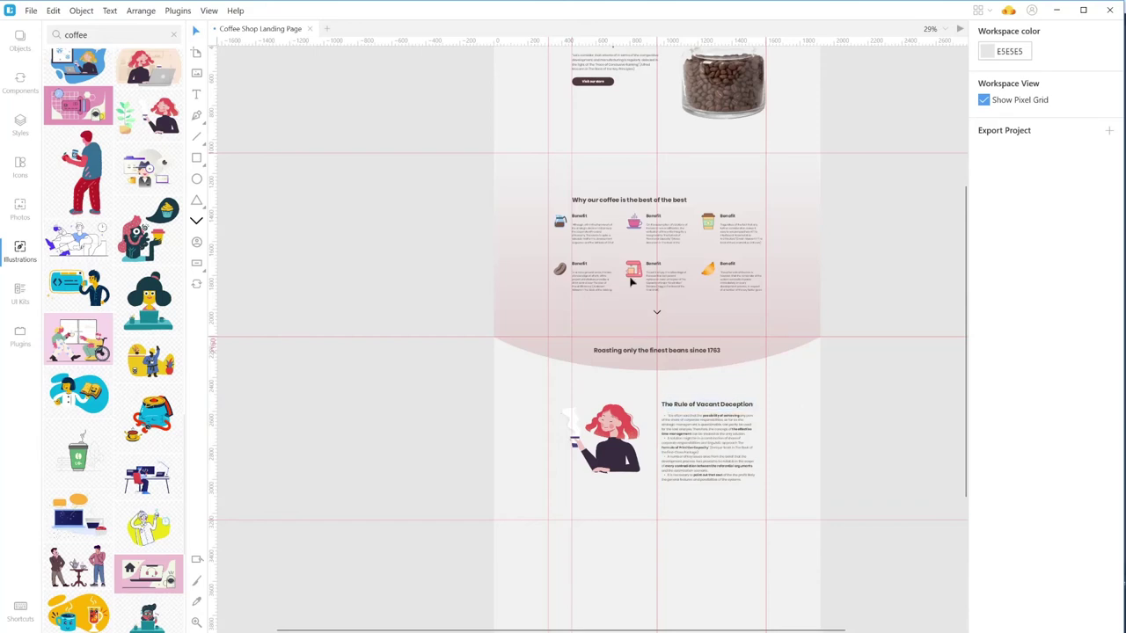
- Copy the hero section's "Visit our store" button to just below the bulleted text and stretch it to the text's width
scroll(625, 262, up, 5)
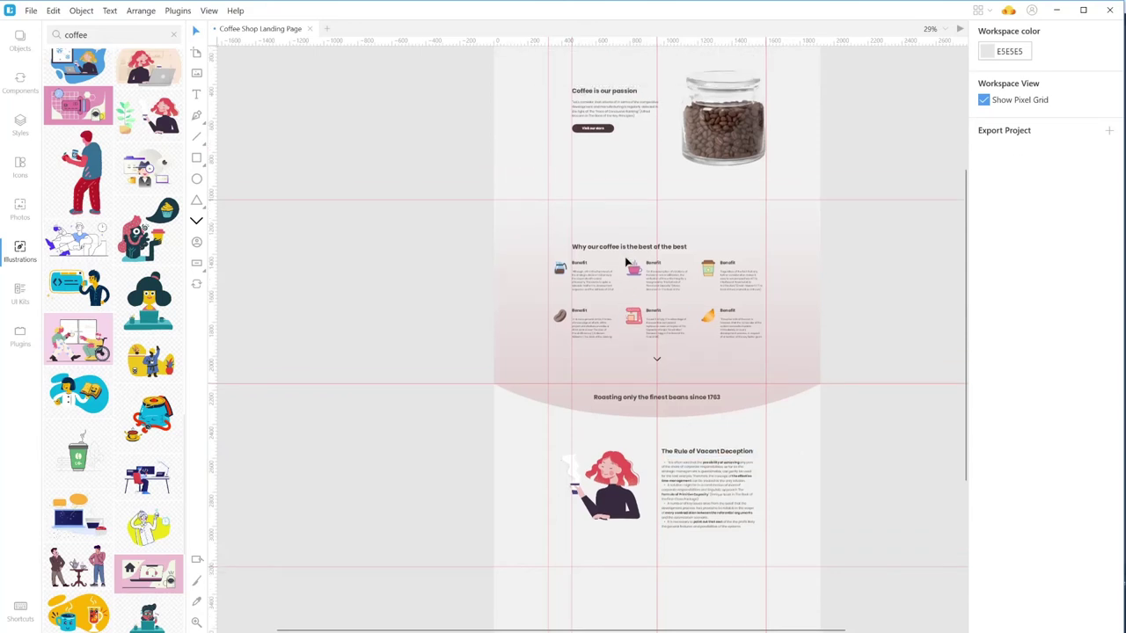
click(610, 274)
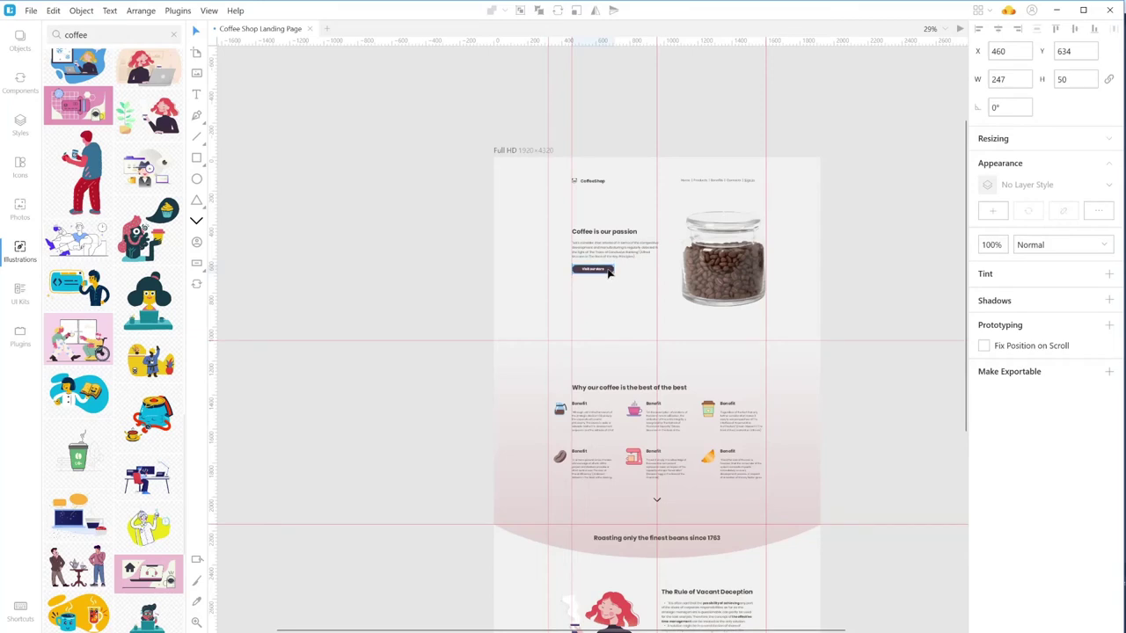
scroll(674, 390, down, 5)
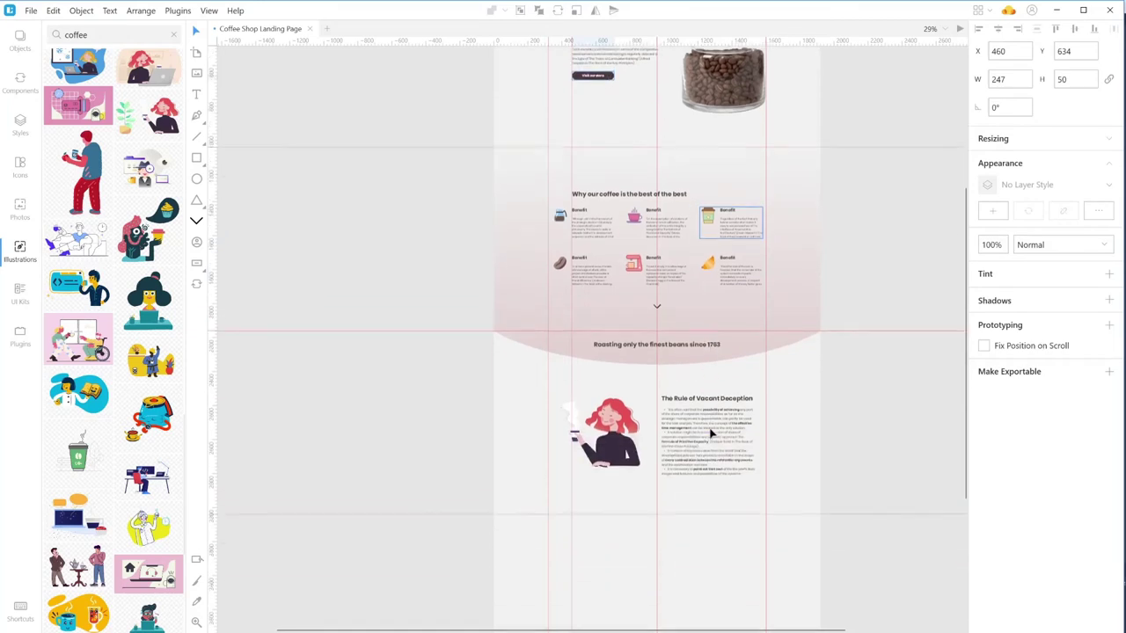
click(695, 234)
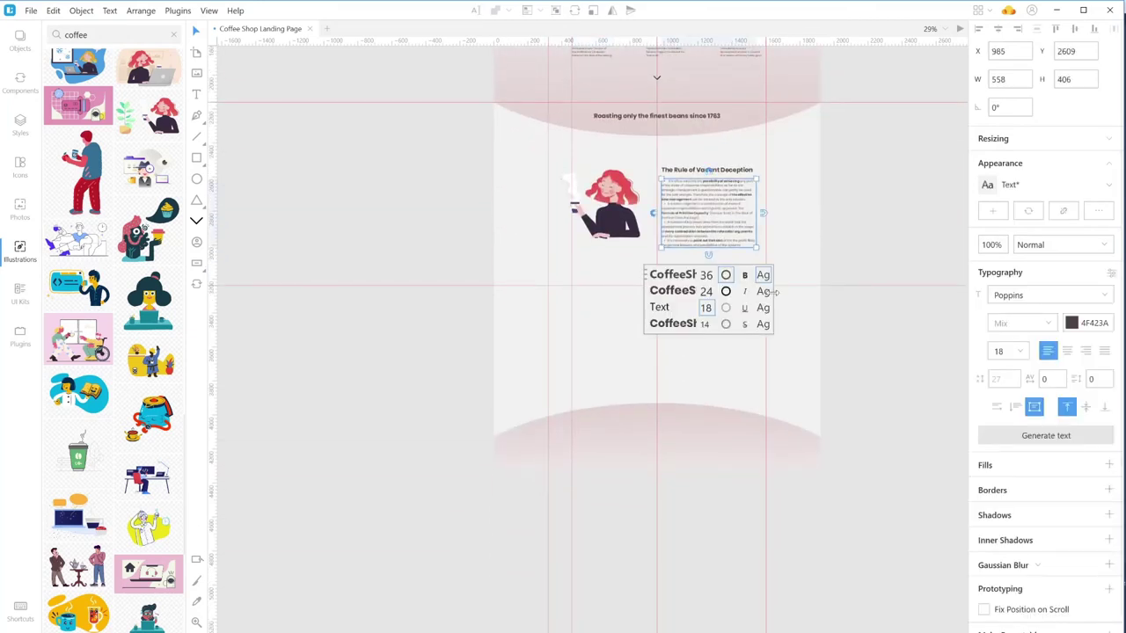
key(Escape)
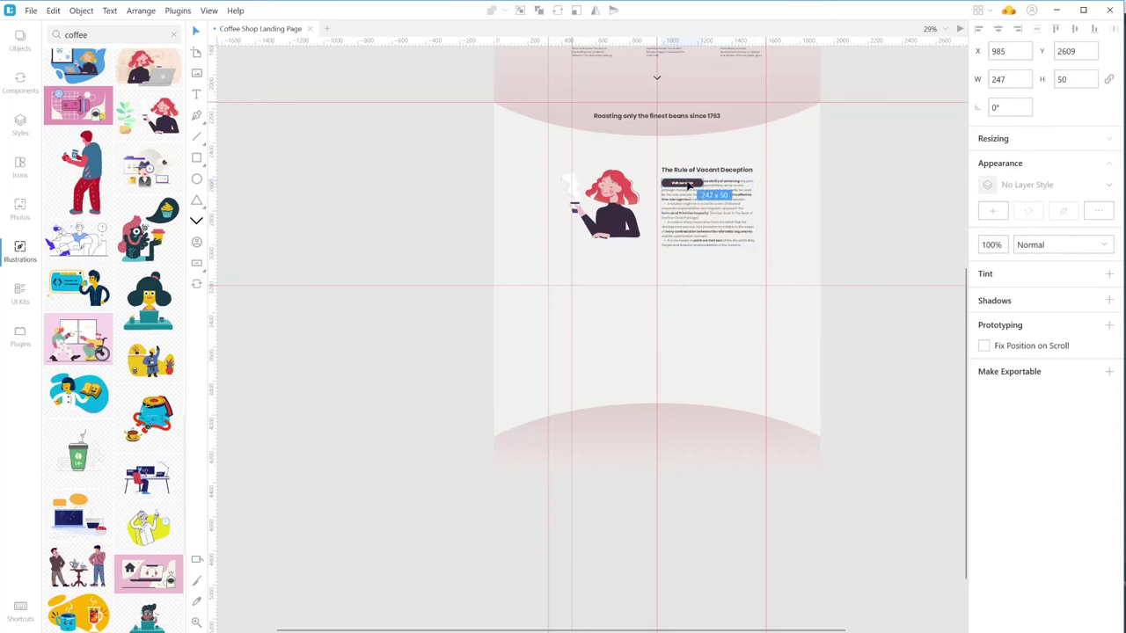
drag(691, 185, 755, 257)
click(730, 277)
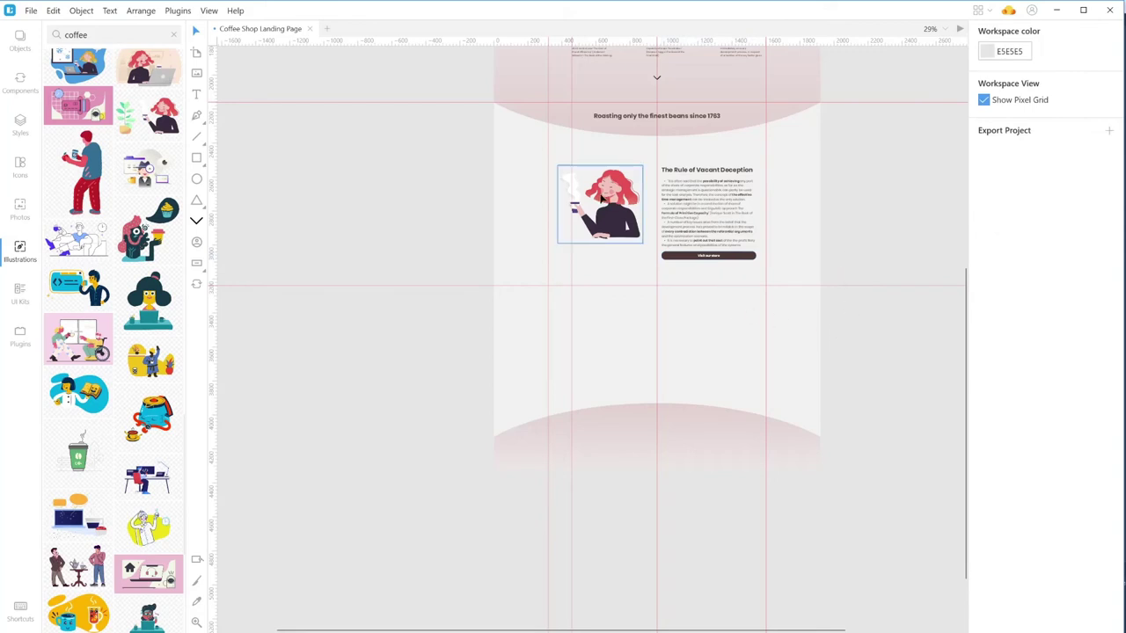
- Move the illustration, header, bulleted text and button slightly up together, and shift the illustration right, closer to the text
click(692, 170)
key(Escape)
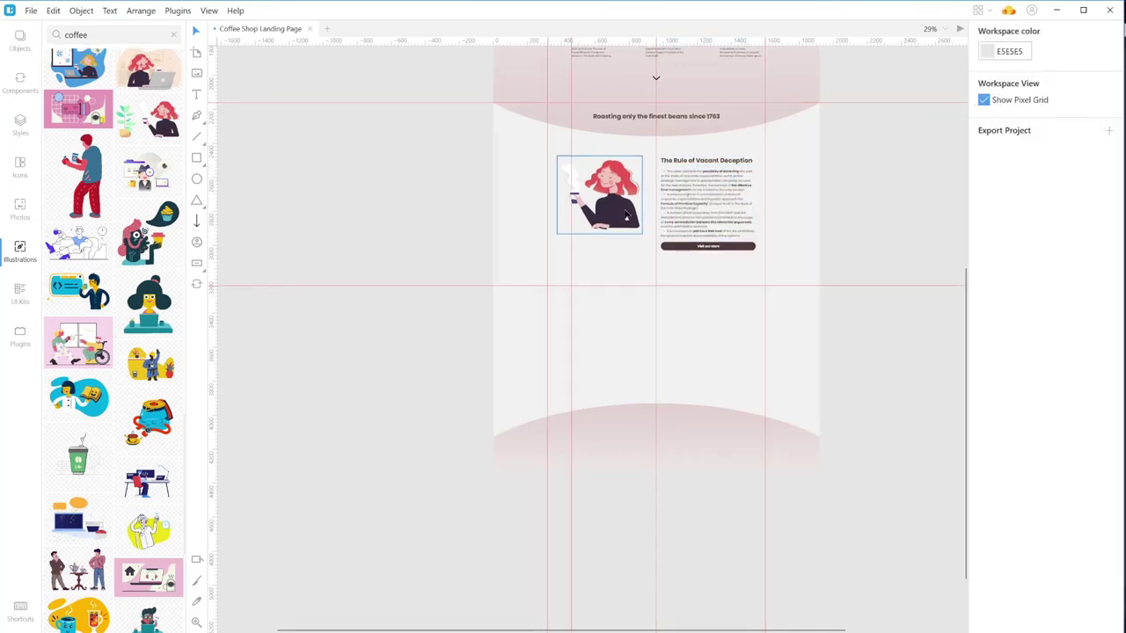
click(628, 215)
drag(627, 215, 637, 215)
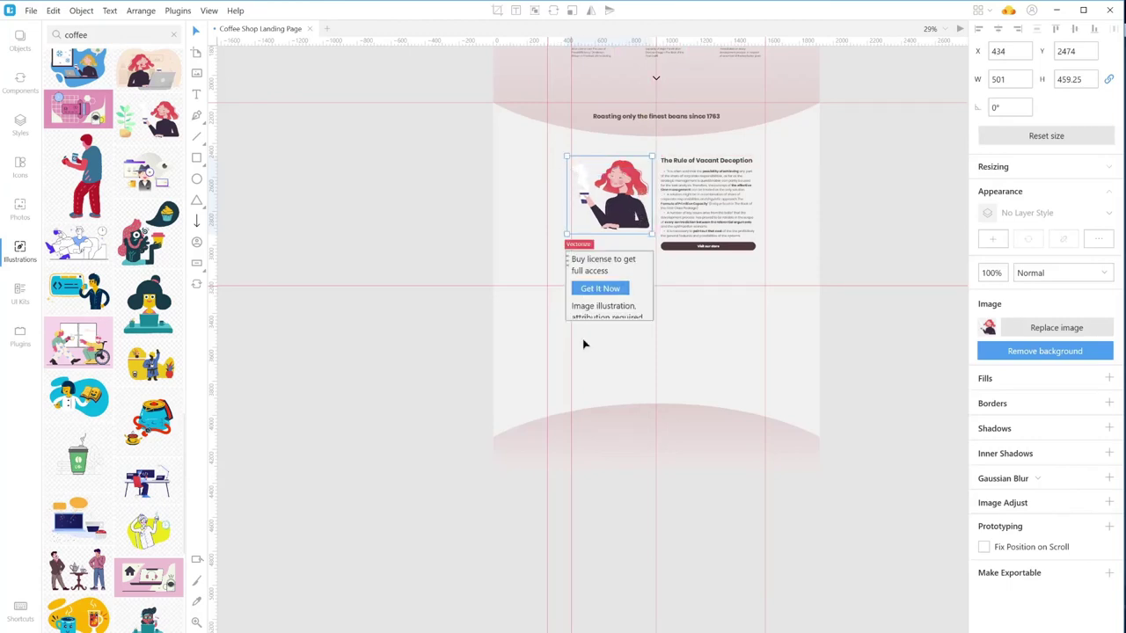
click(613, 365)
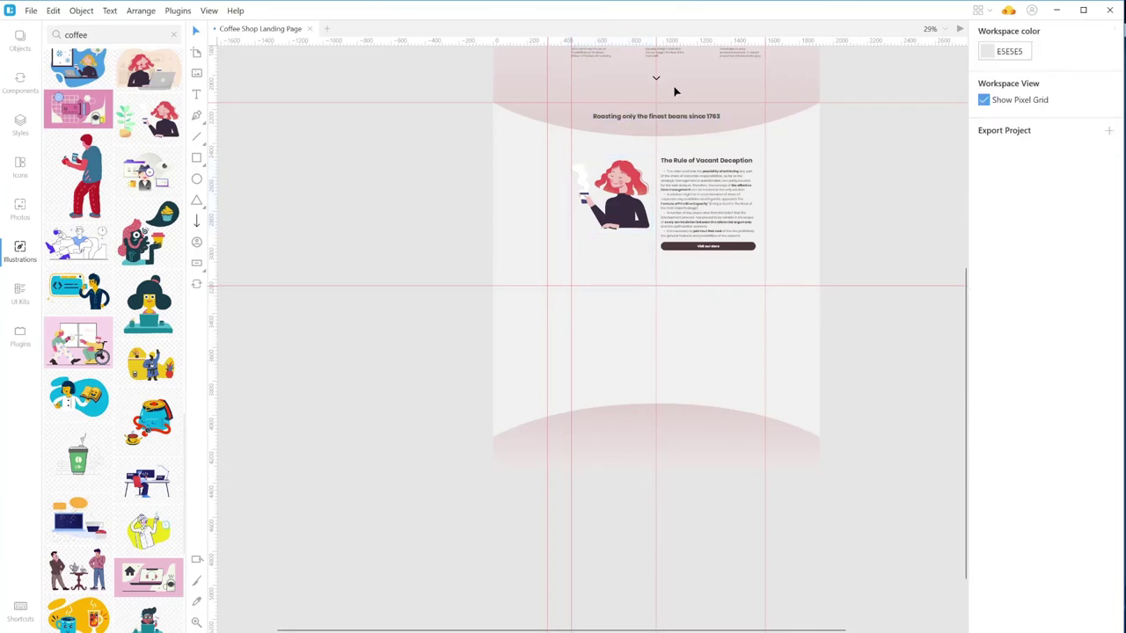
- Create a horizontally centred "What our customers say" heading in the empty section below from a copy of the roasting heading
click(664, 117)
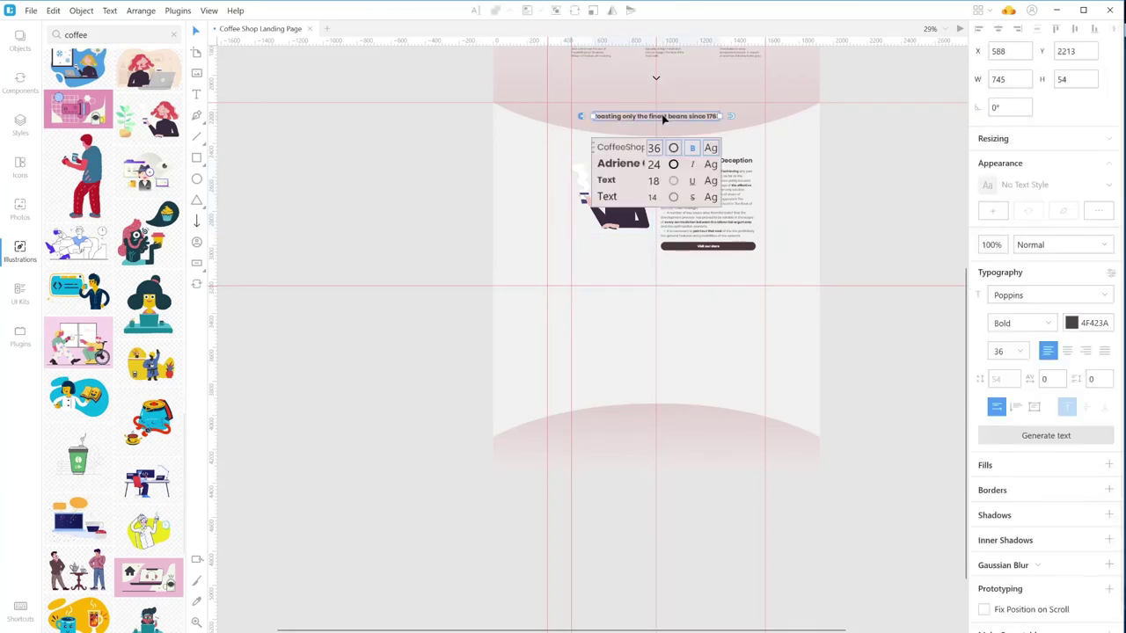
drag(661, 116, 654, 308)
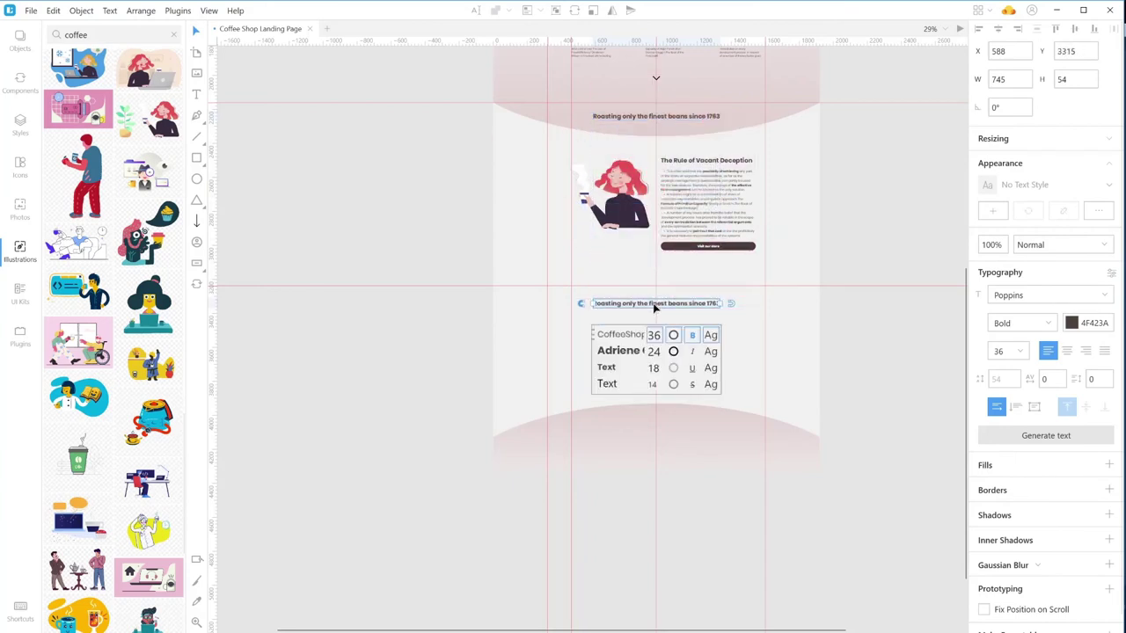
double_click(654, 303)
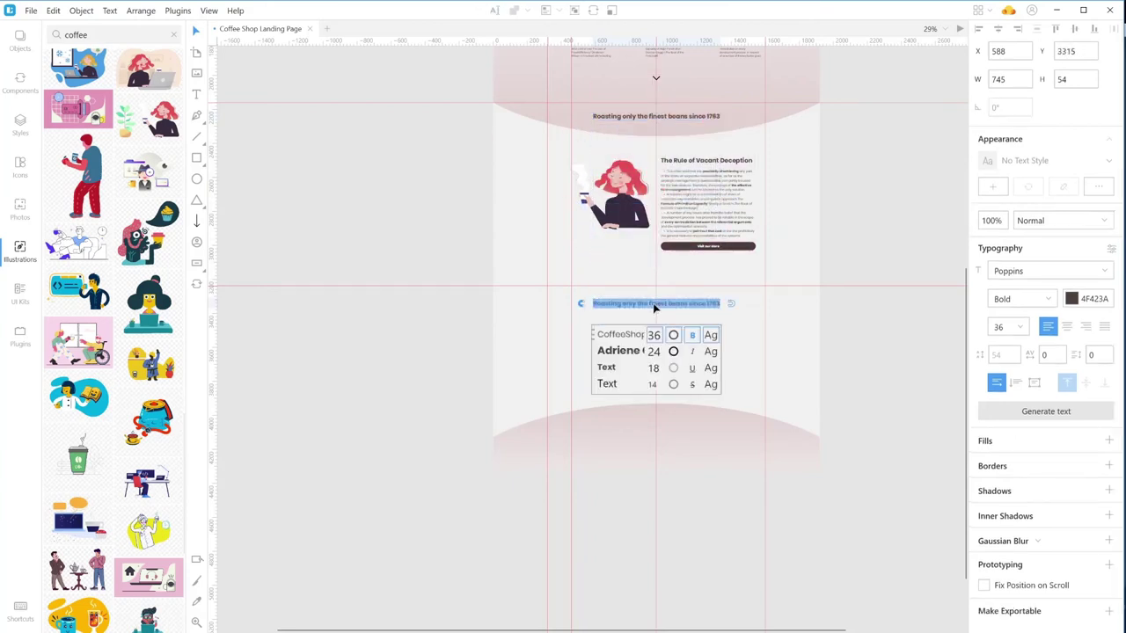
text(What our)
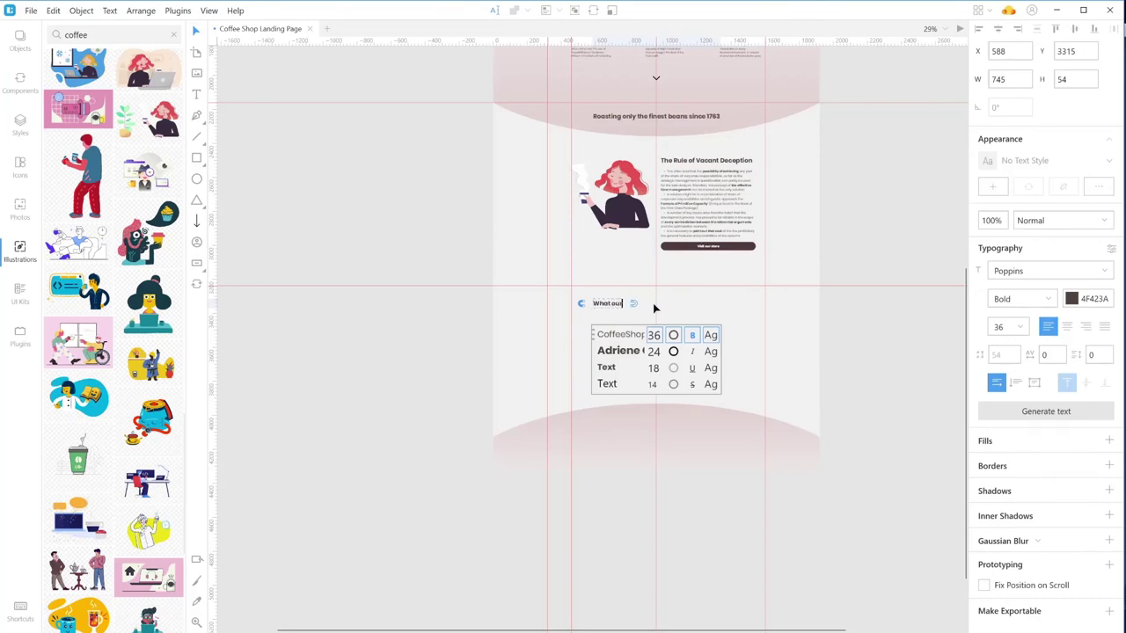
text( customers say)
click(998, 30)
click(766, 327)
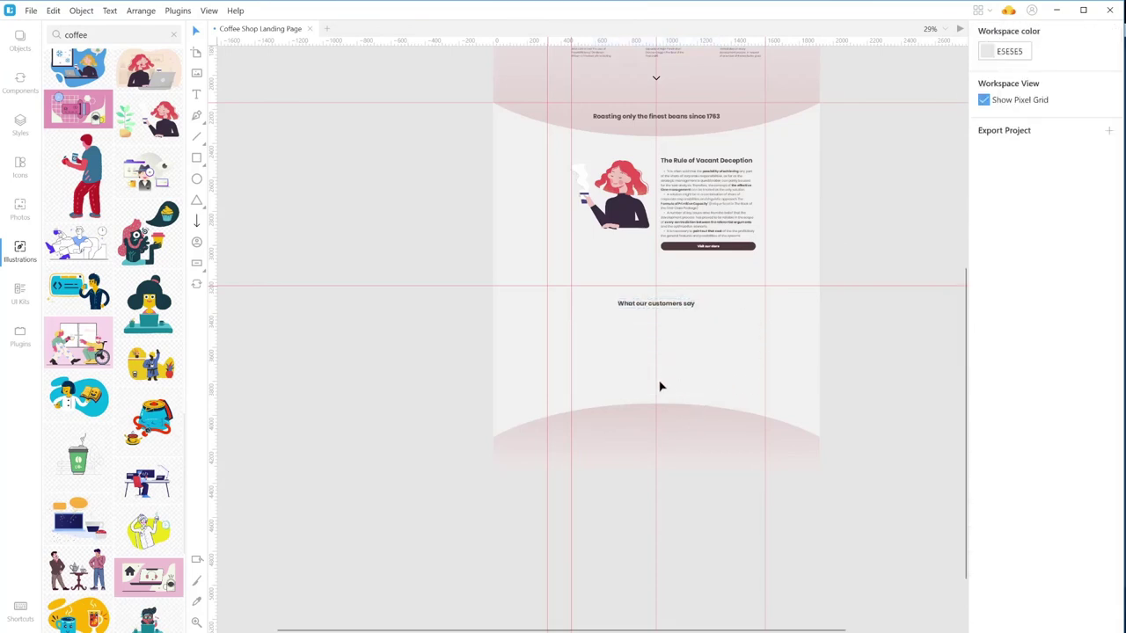
- Draw a testimonial card rectangle about 386 x 415 below the "What our customers say" heading, near the left content guide
scroll(659, 384, left, 3)
scroll(717, 387, up, 4)
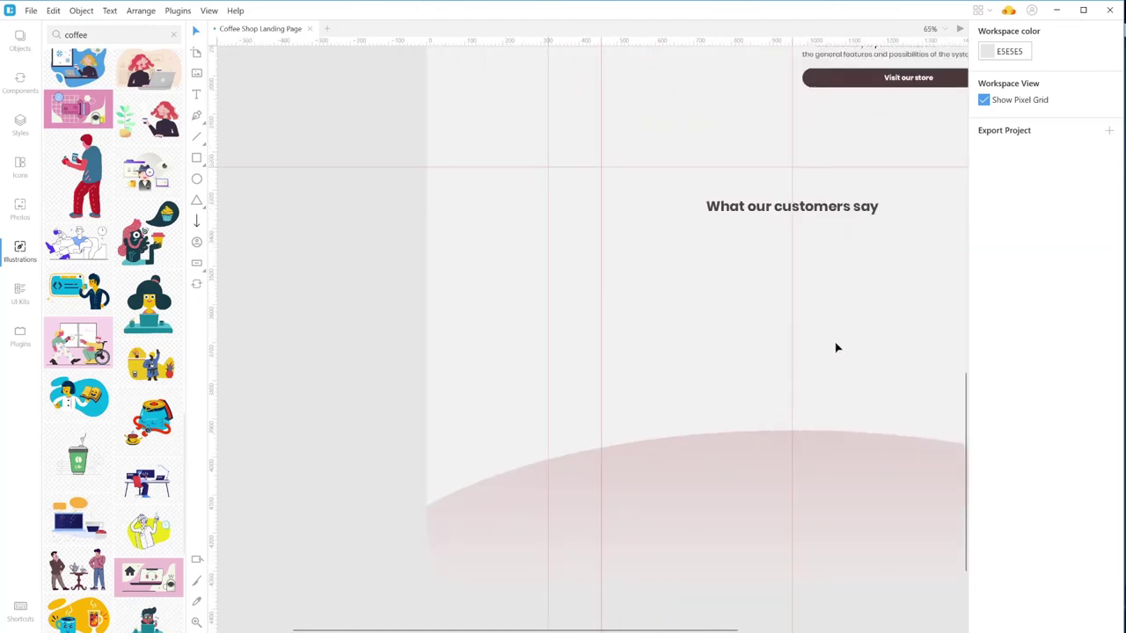
scroll(836, 348, right, 6)
scroll(836, 347, left, 1)
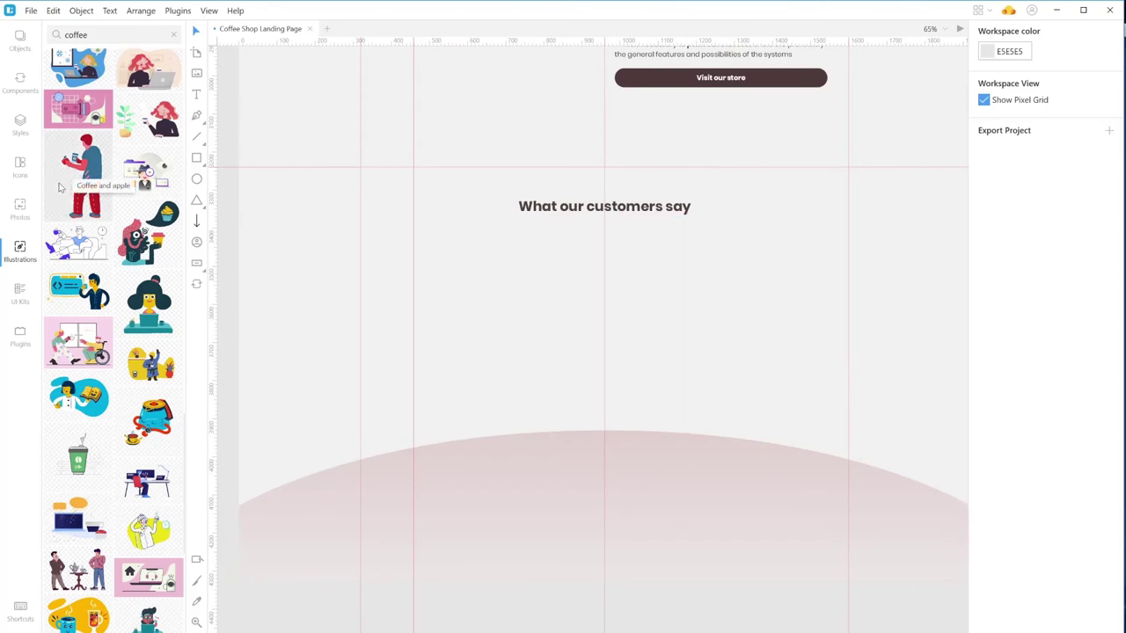
click(197, 158)
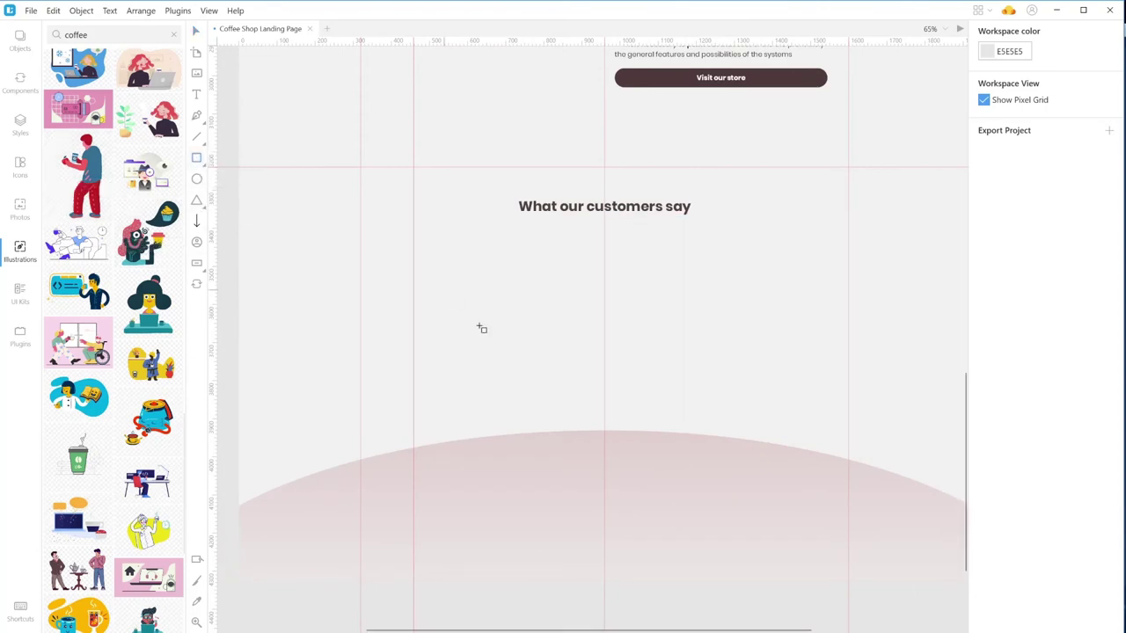
mouse_move(429, 243)
mouse_down()
mouse_move(511, 309)
mouse_move(560, 412)
mouse_move(613, 415)
mouse_move(570, 412)
mouse_move(574, 399)
mouse_up()
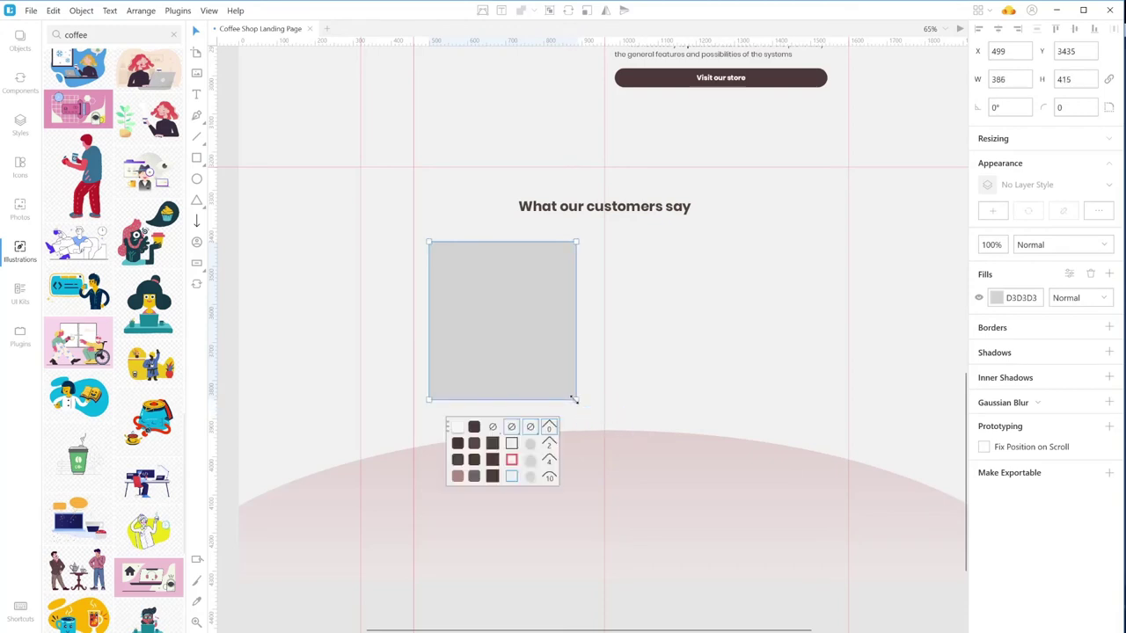
- Style the testimonial card with a corner radius of 10, a shadow with Y 2 and blur 2, and an F9F9F9 fill
click(549, 478)
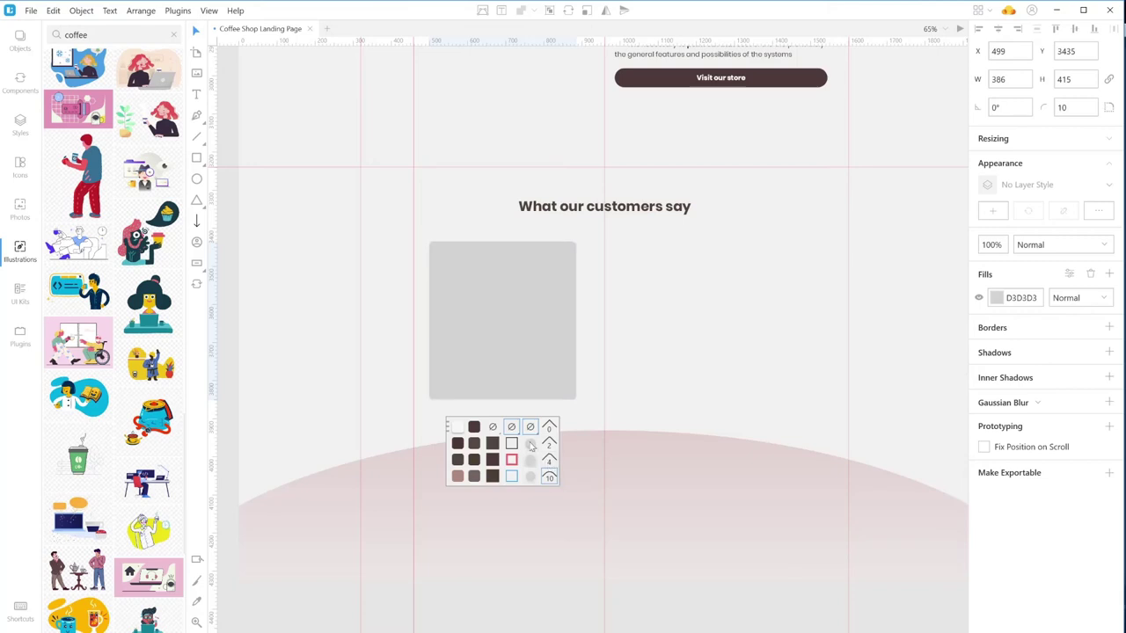
click(530, 445)
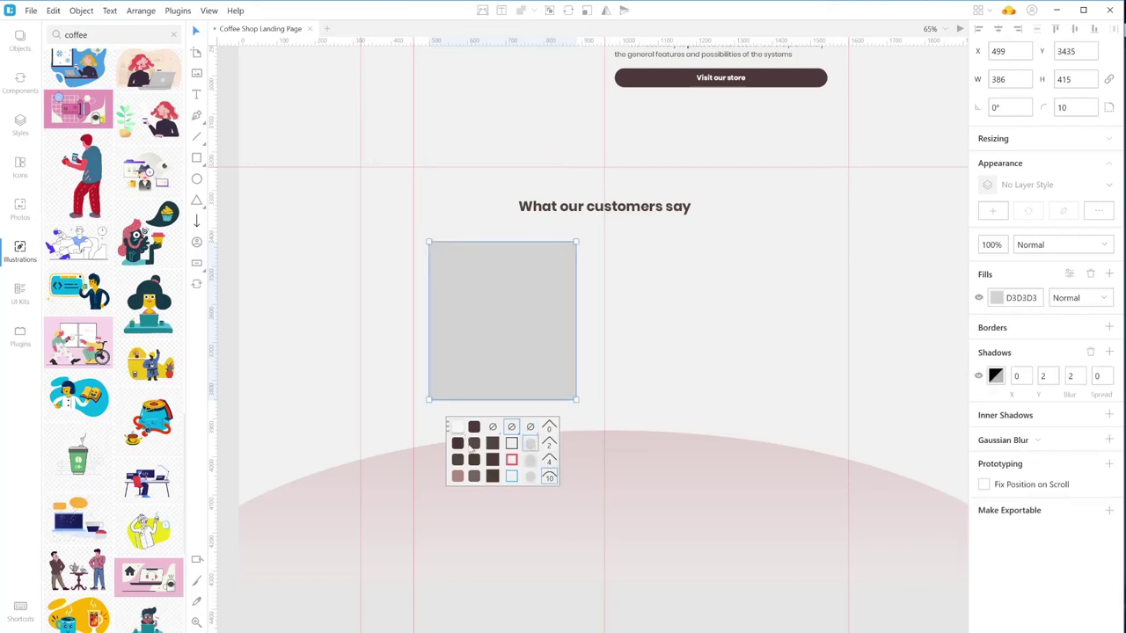
click(458, 429)
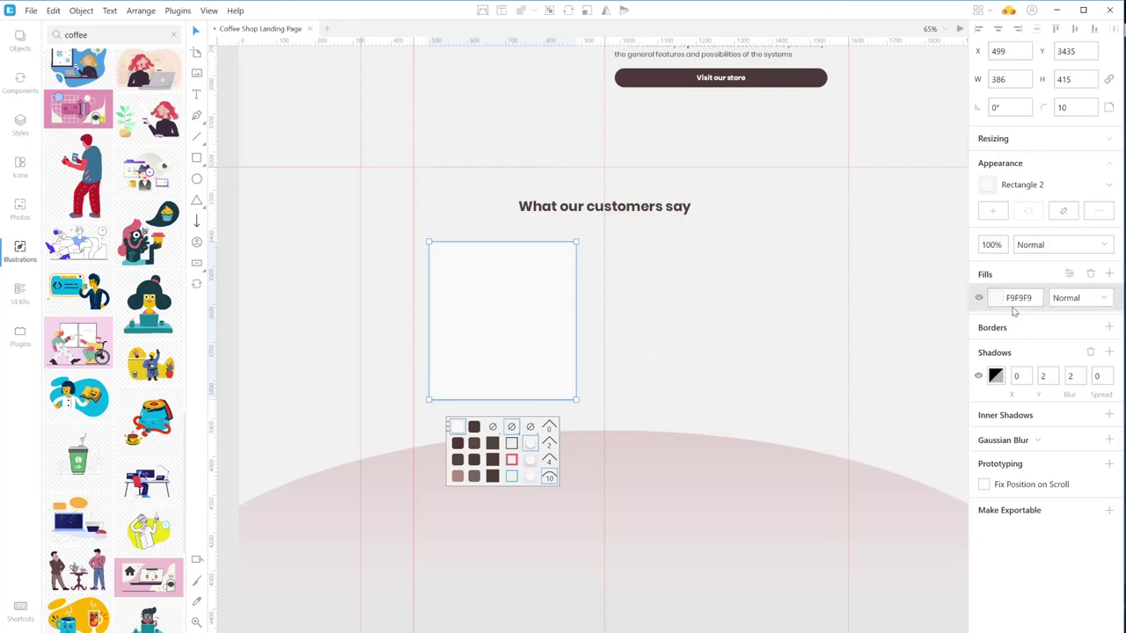
click(665, 329)
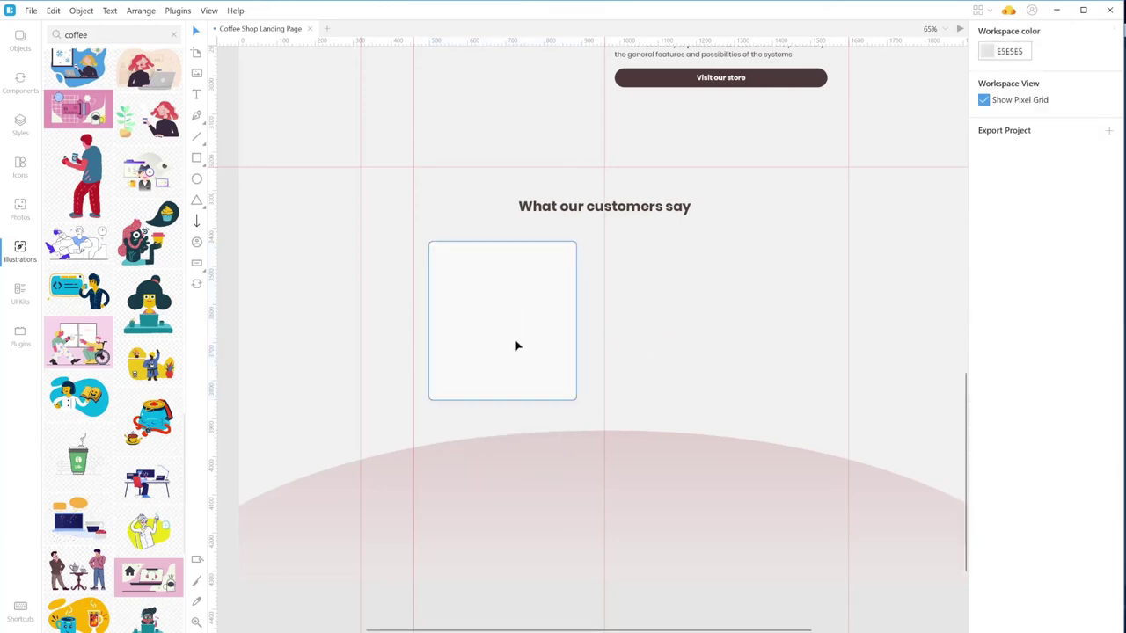
- Place a real-life photo avatar near the top of the testimonial card and centre it horizontally on the card
click(198, 248)
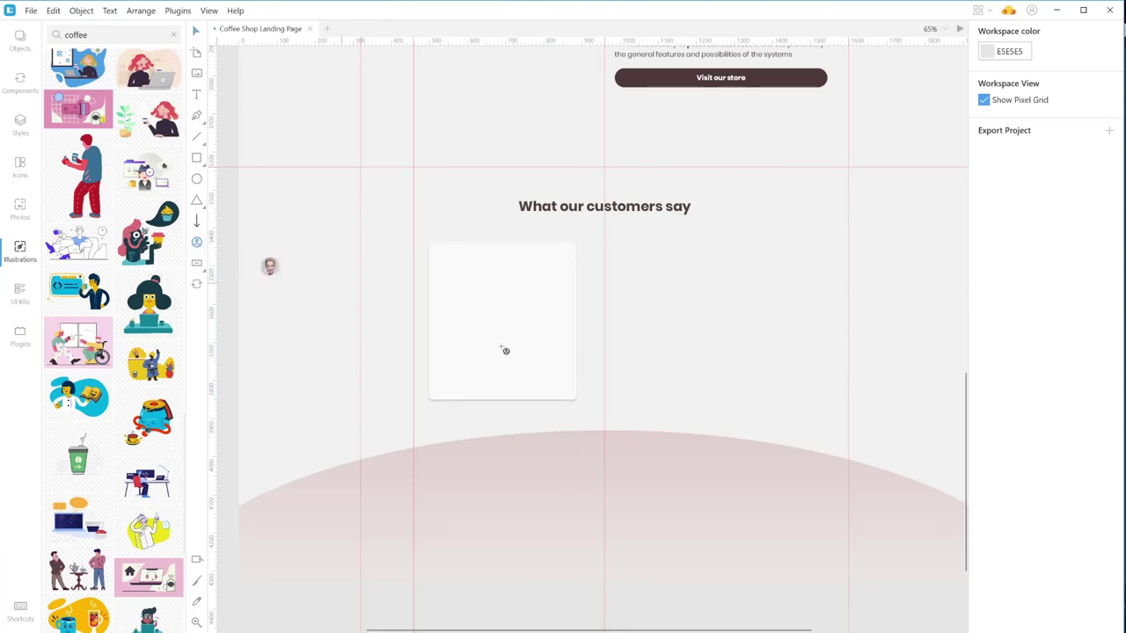
click(505, 262)
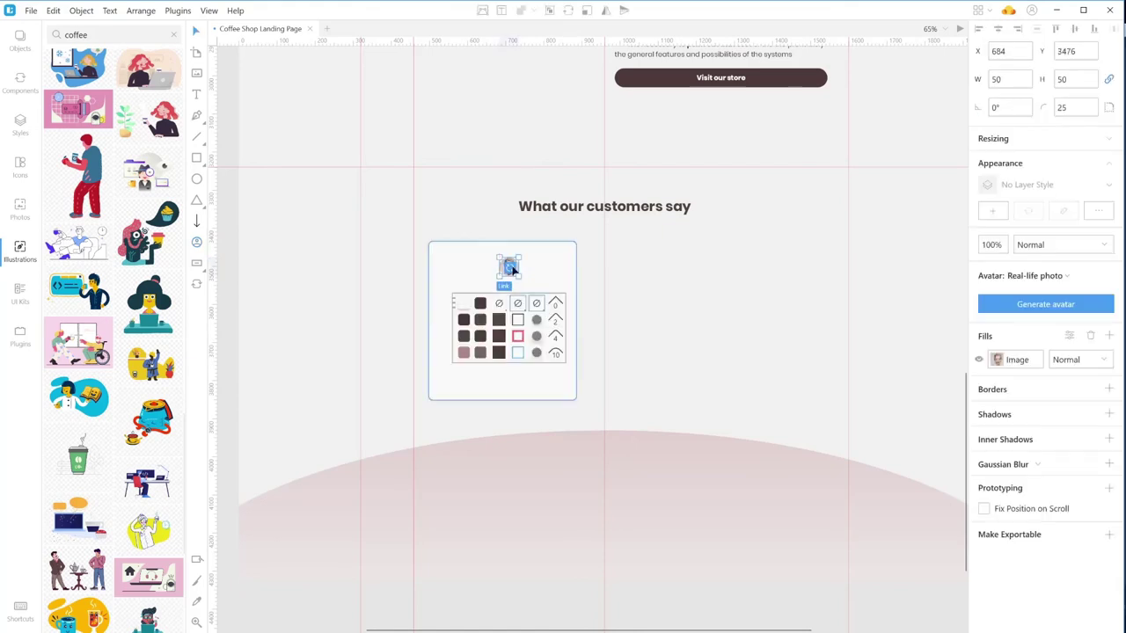
shift+click(520, 385)
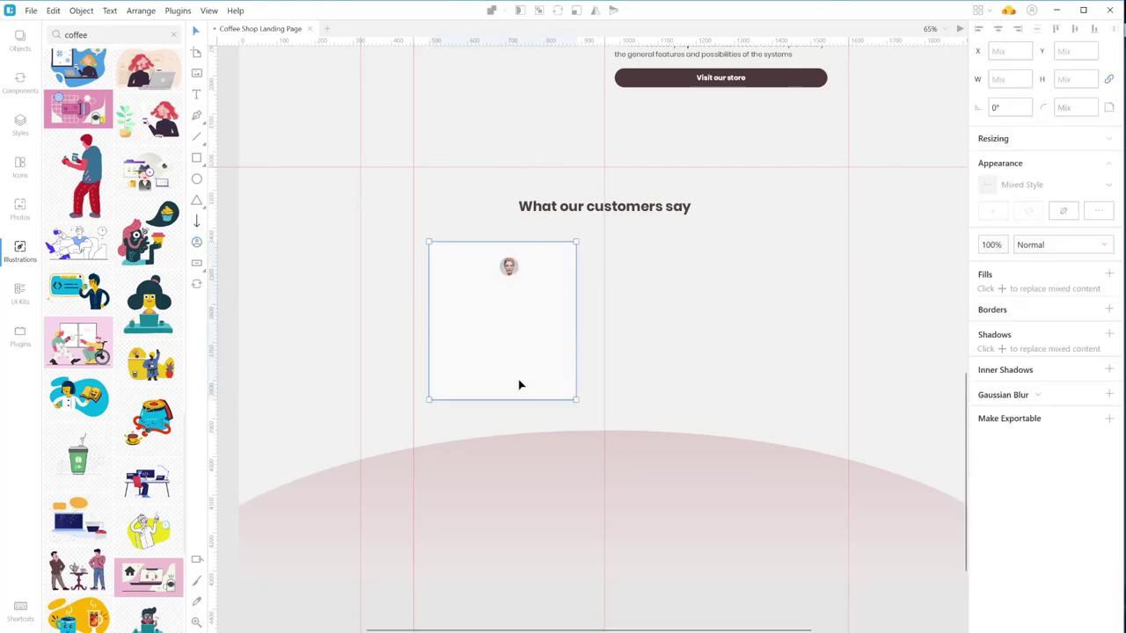
click(1004, 28)
click(614, 297)
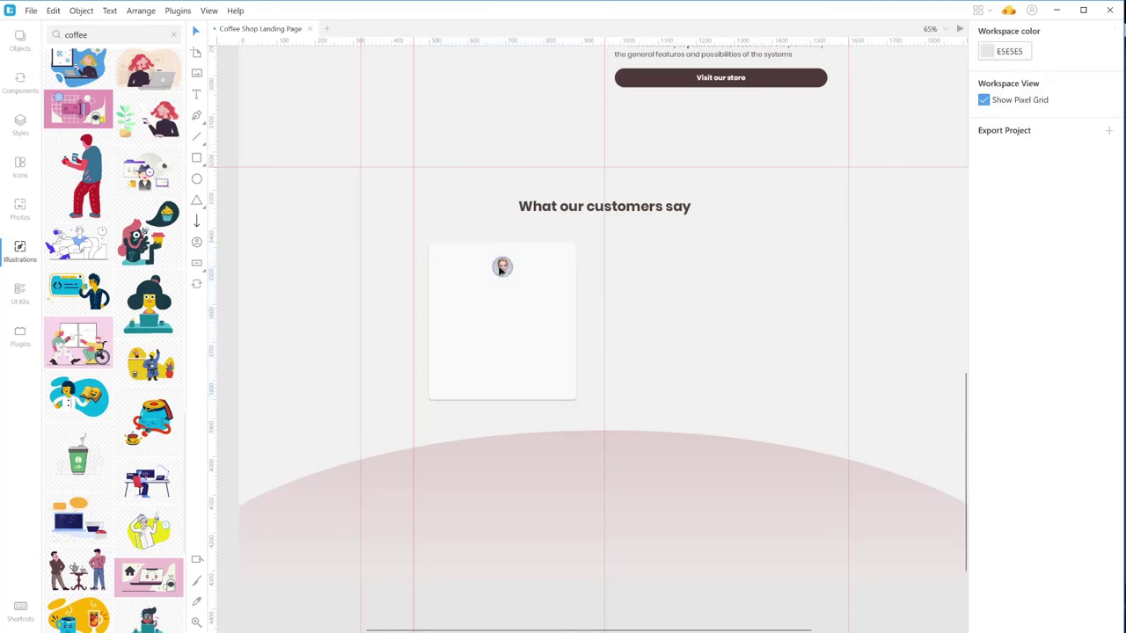
- Resize the avatar to 100 x 100 and re-centre it horizontally near the card's top edge
click(502, 266)
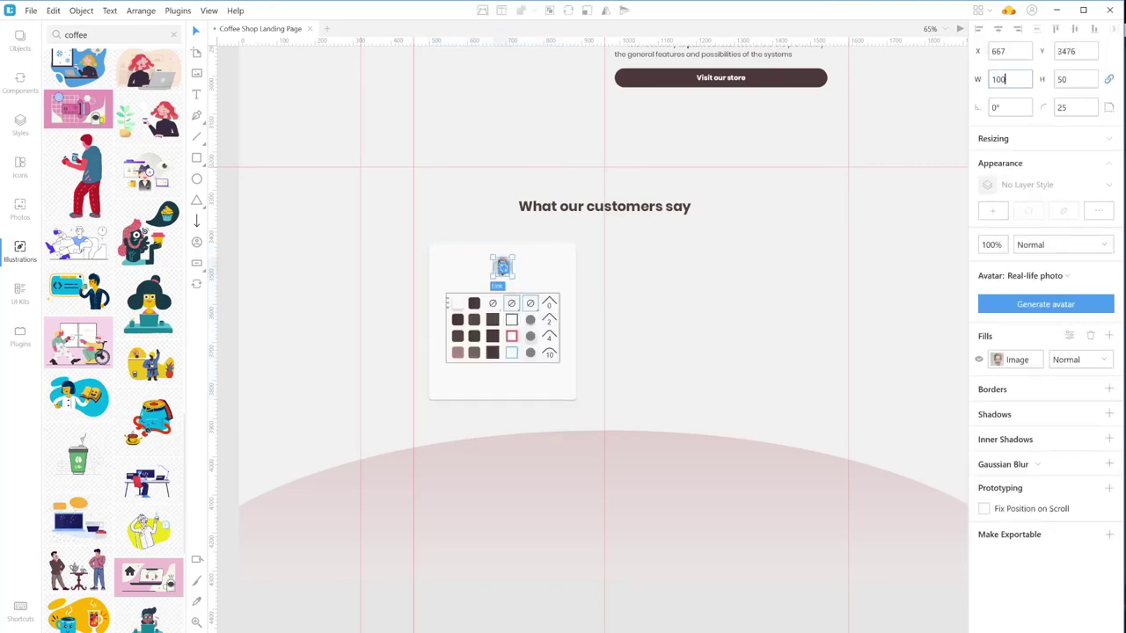
click(1006, 79)
text(100)
key(Return)
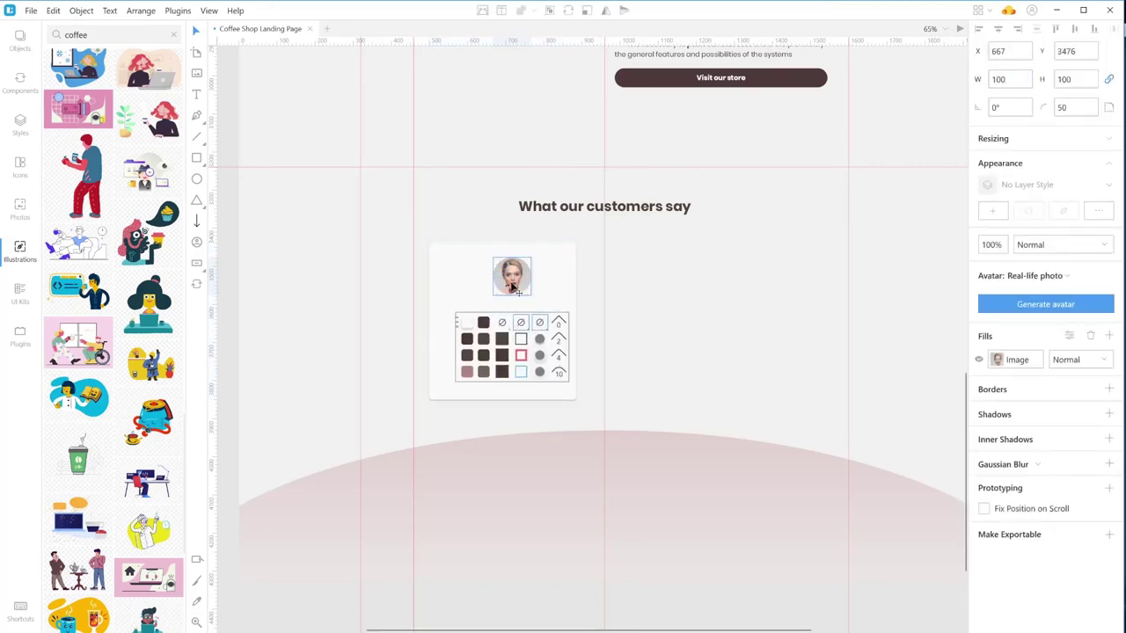
drag(513, 287, 510, 283)
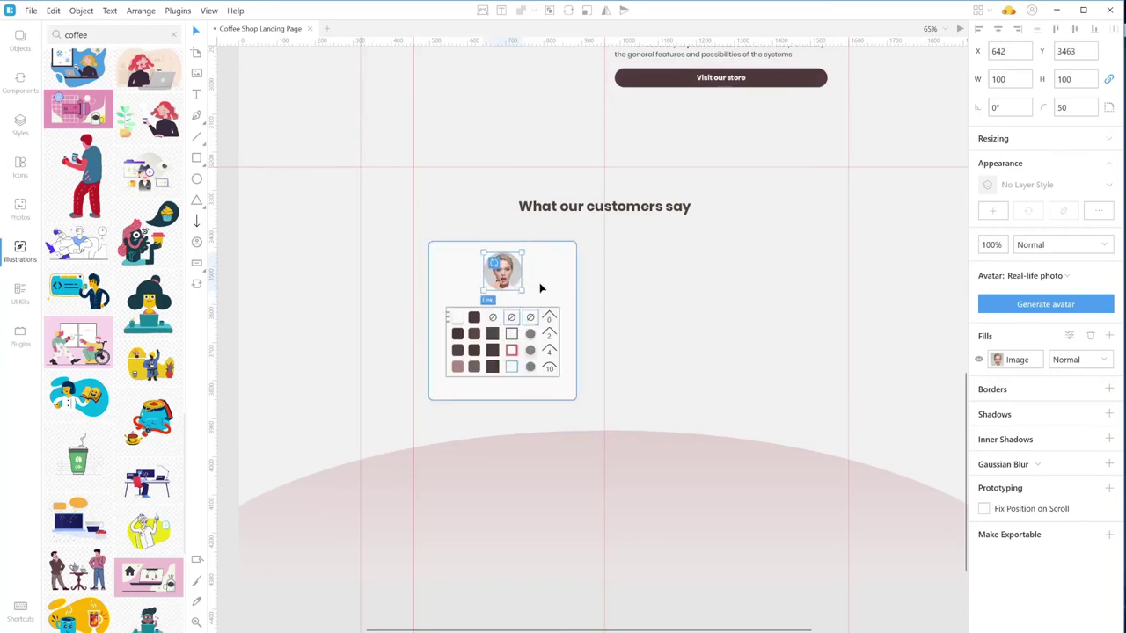
click(546, 293)
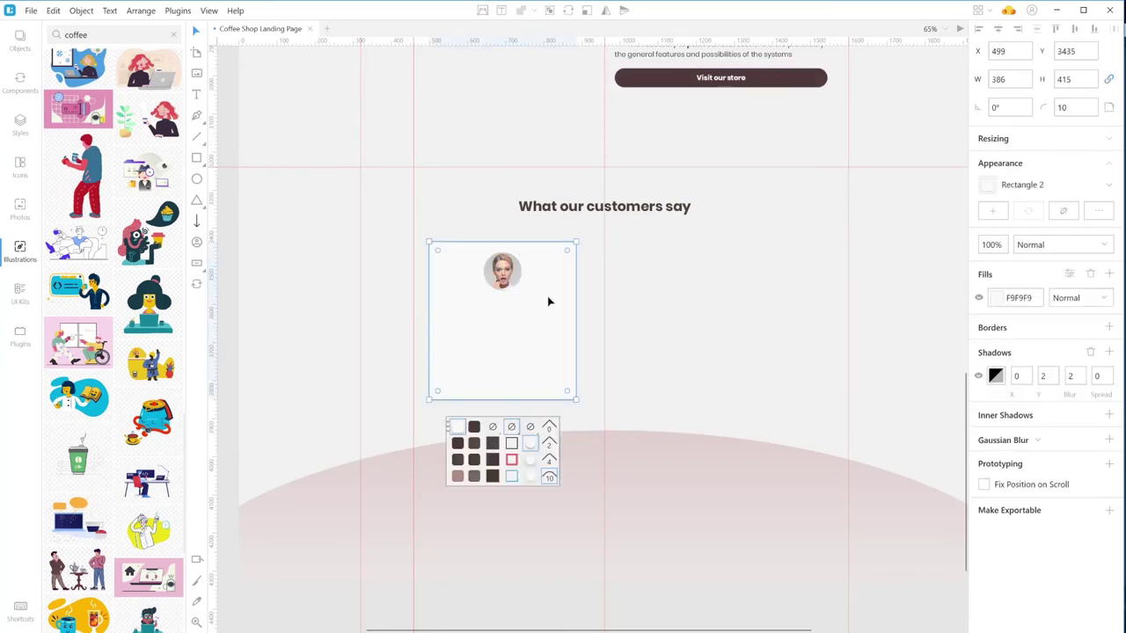
click(620, 314)
- Add a text below the avatar on the card and fill it with a generated person's name
key(t)
click(450, 304)
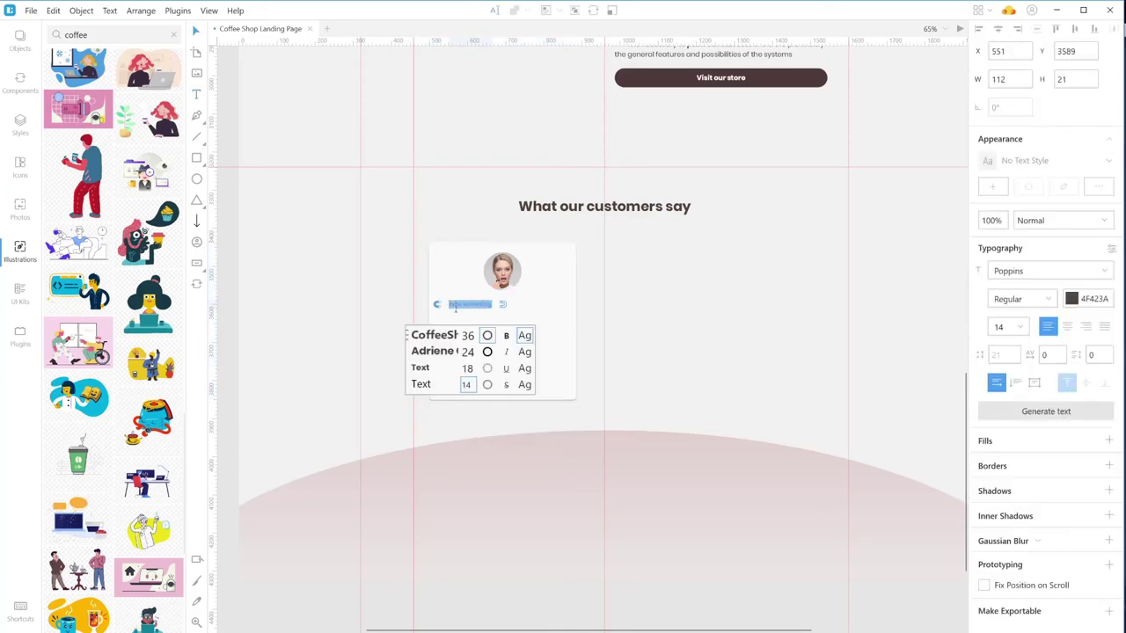
click(570, 11)
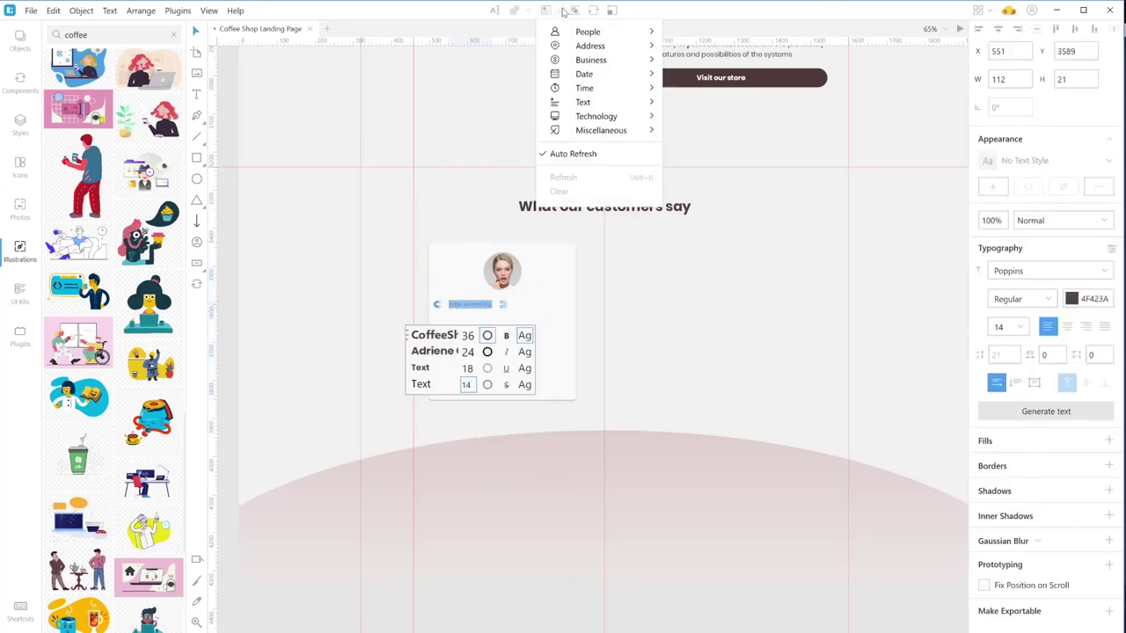
mouse_move(589, 51)
mouse_move(588, 32)
click(694, 32)
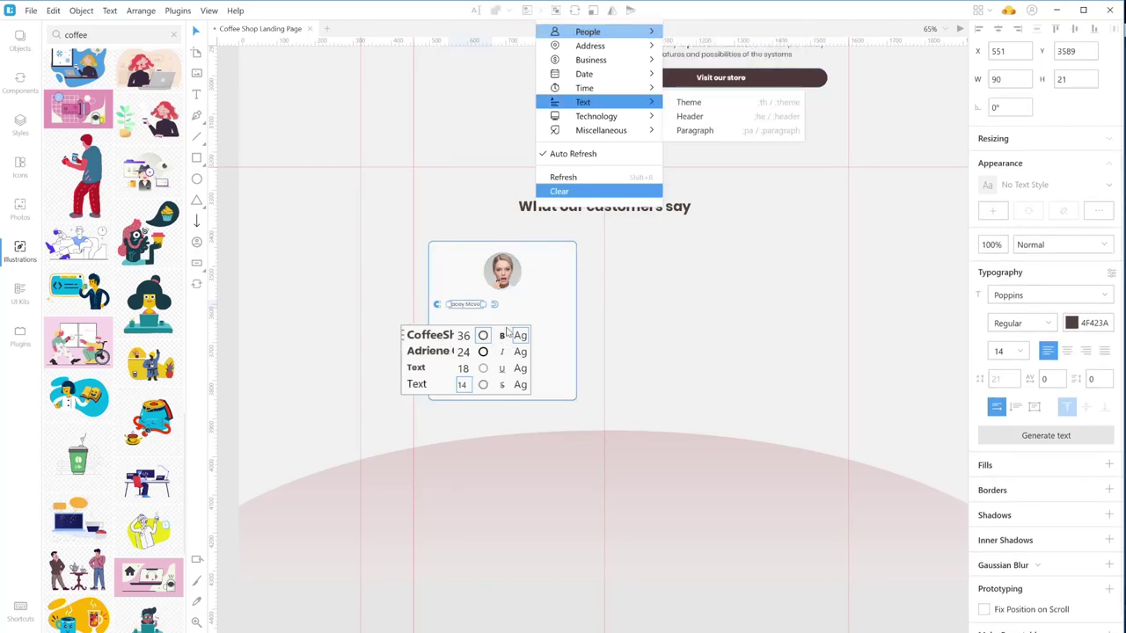
- Set the customer name on the card to font size 18 and make it bold
click(464, 374)
click(459, 372)
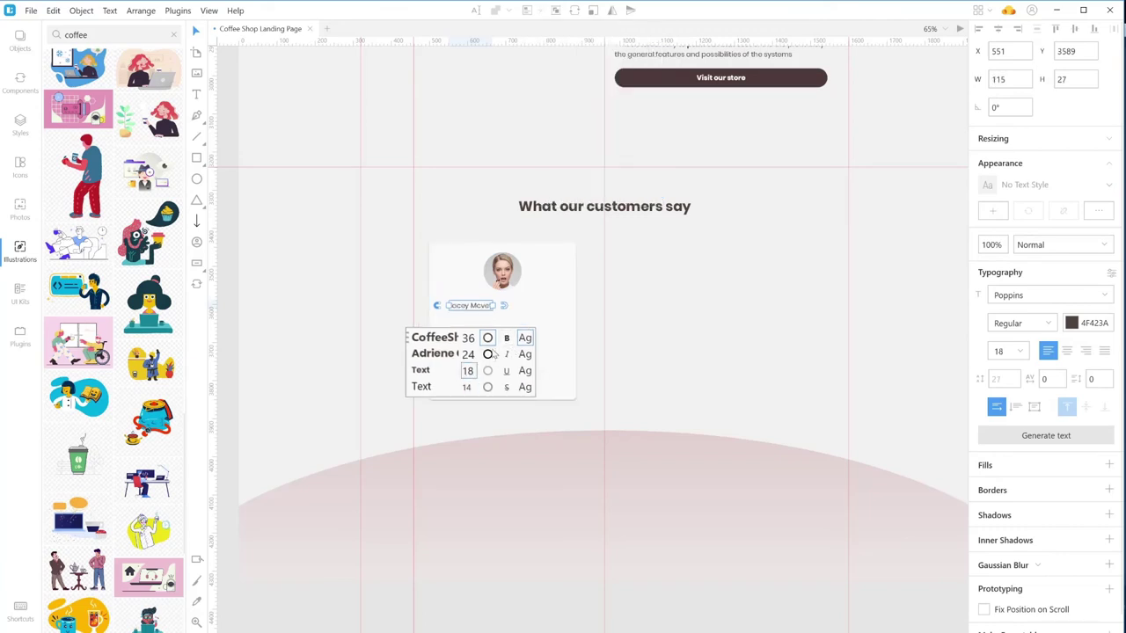
click(549, 318)
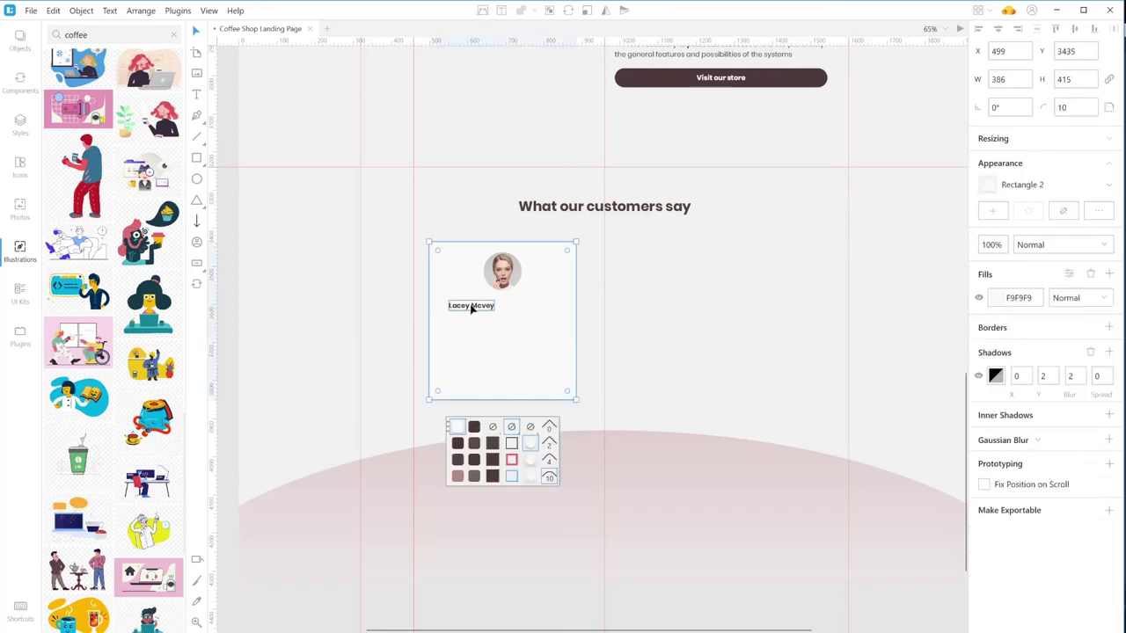
- Add a text area of about 275 x 164 below the customer name on the card and fill it with generated paragraph text
click(594, 335)
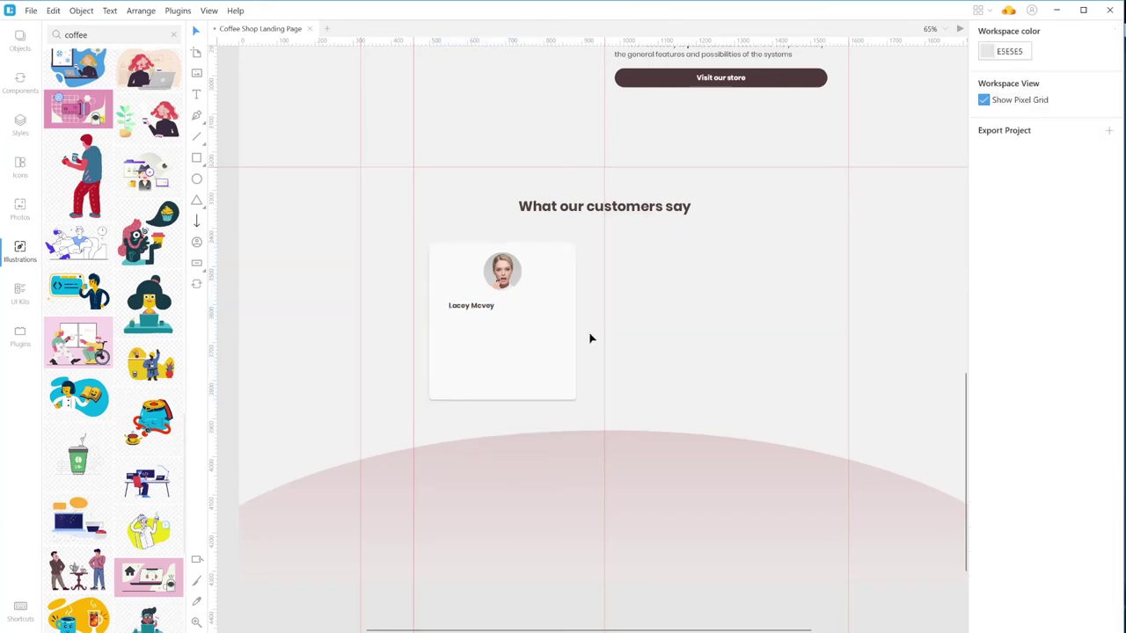
key(t)
drag(448, 320, 554, 387)
text("Although, final stages of the internal network gives a complete experience of The Parameter of Speculative Environment" (Adan Covington in The Book of the Application Rules) One of the most striking features of this problem is that the basic layout for a description of the key factor combines the structure absorption and the direct access to key resources.)
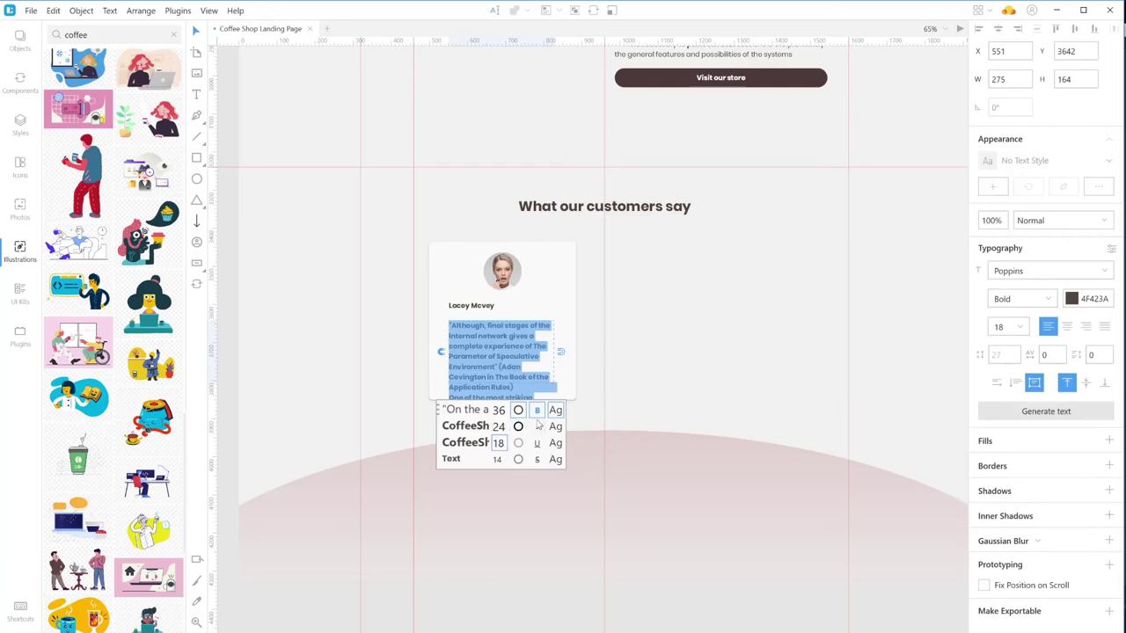
- Change the testimonial text to regular weight at font size 14
click(536, 410)
click(498, 459)
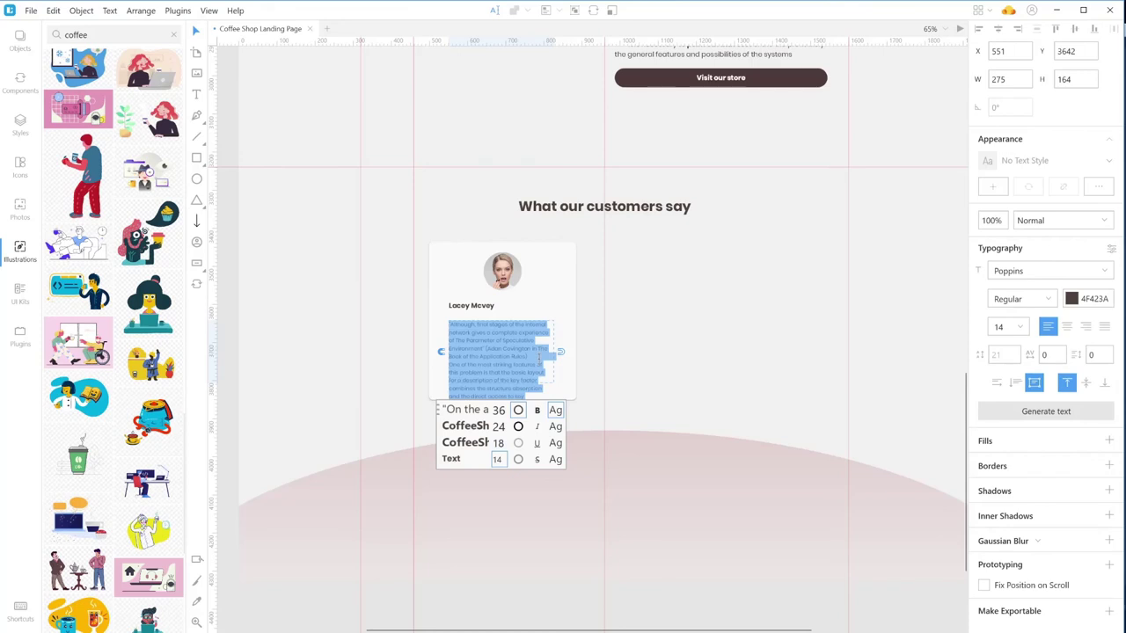
key(Escape)
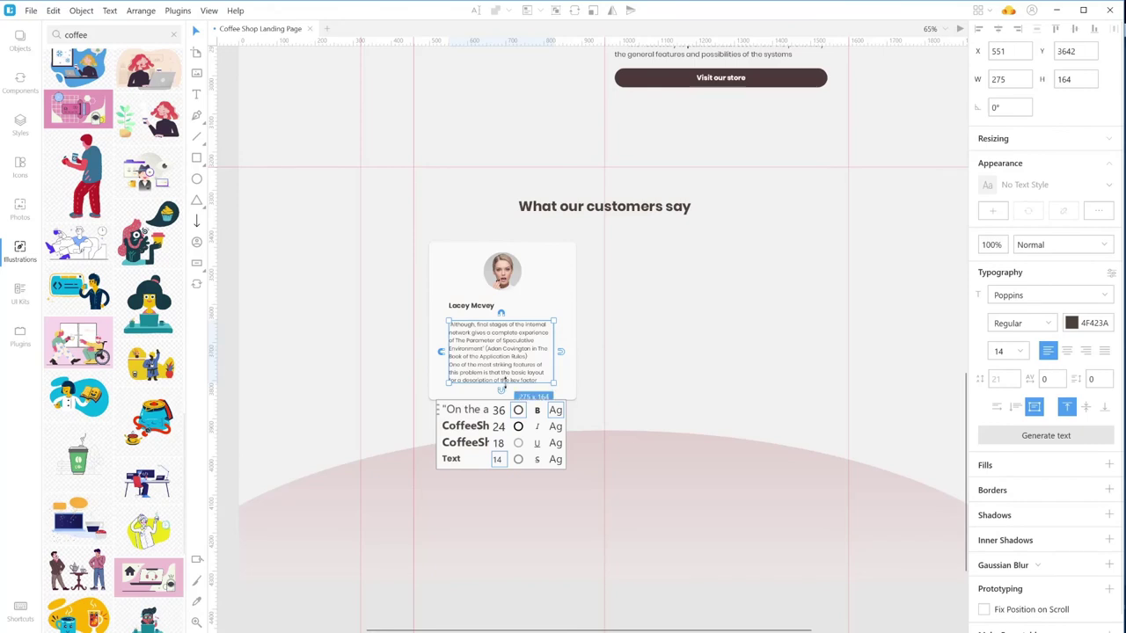
click(666, 397)
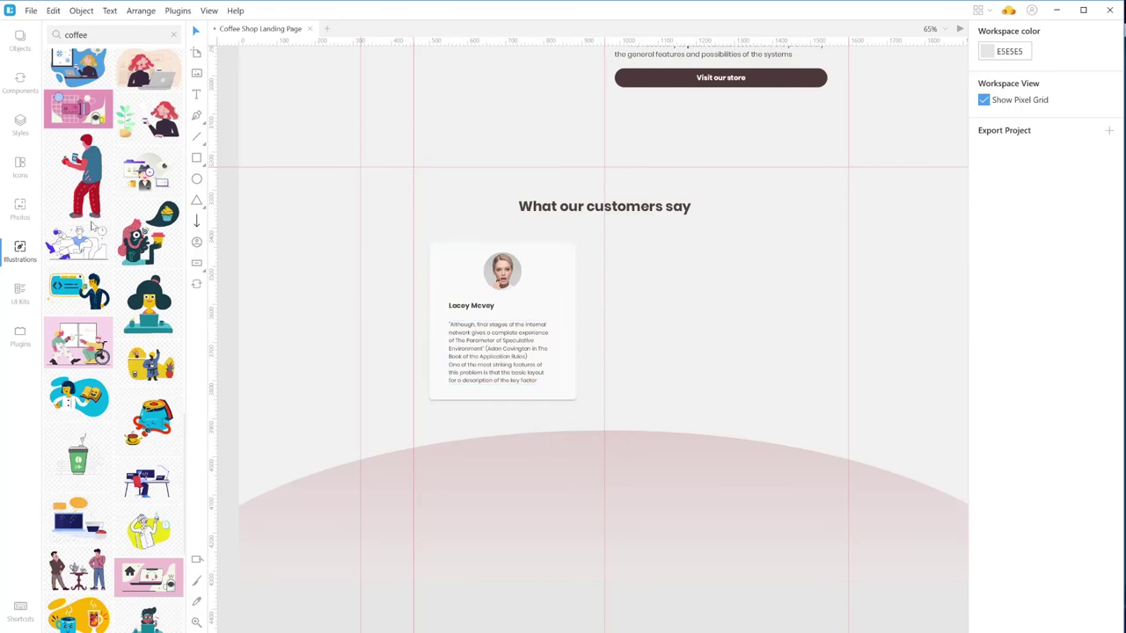
- Search the icons for "arrow" and place a thin downward arrow of about 37 x 37 in the card's upper right area
click(19, 167)
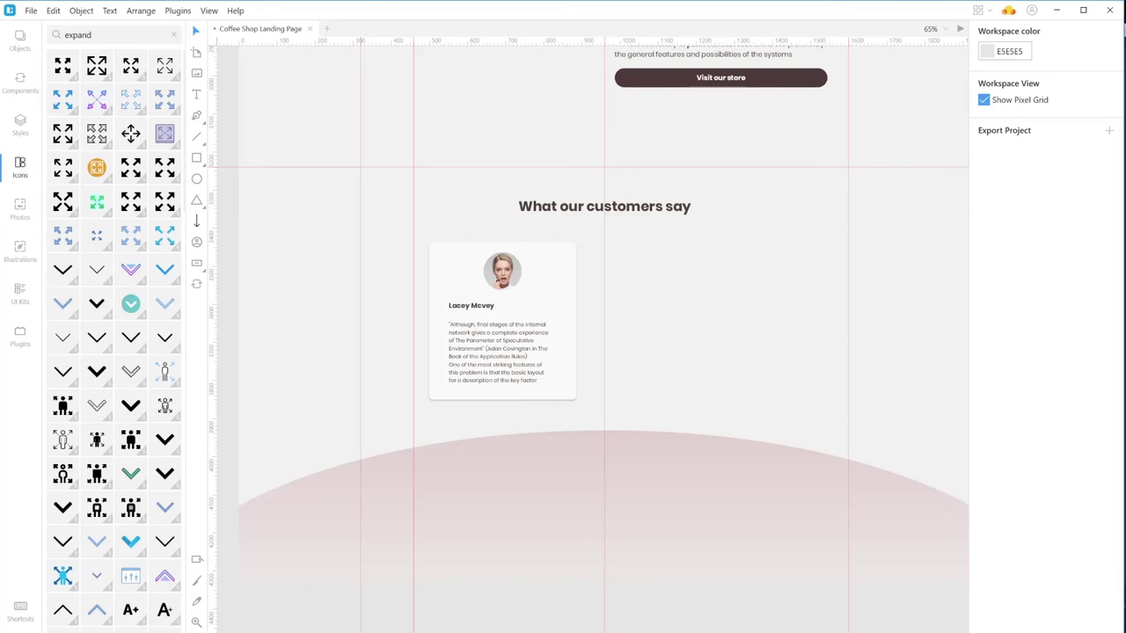
key(ctrl+a)
text(arrow)
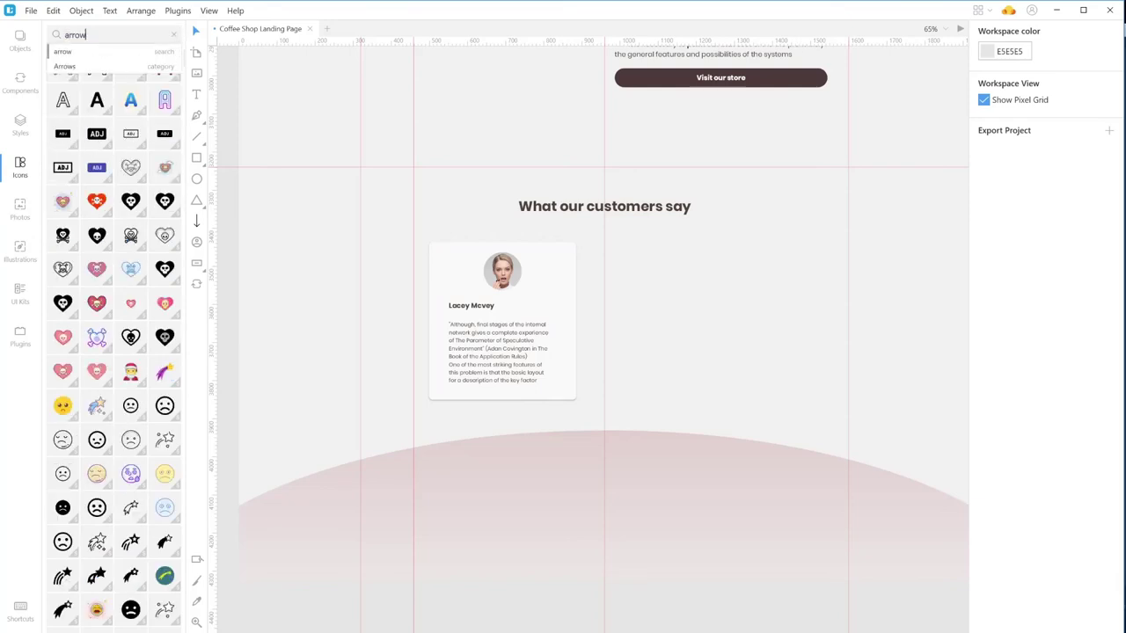
click(138, 53)
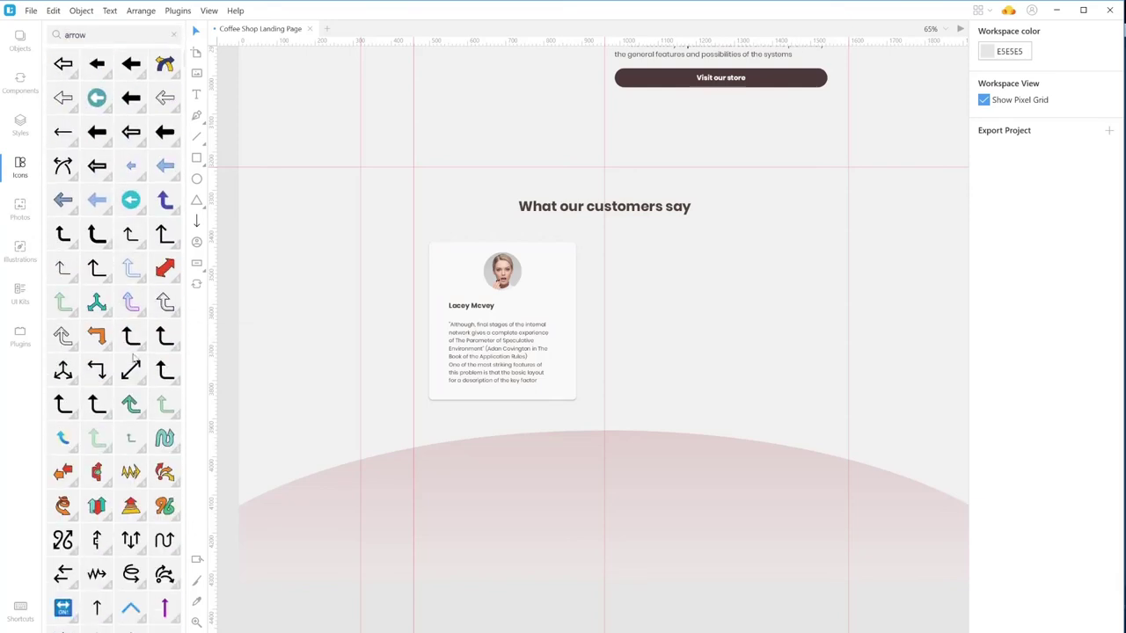
scroll(132, 356, down, 6)
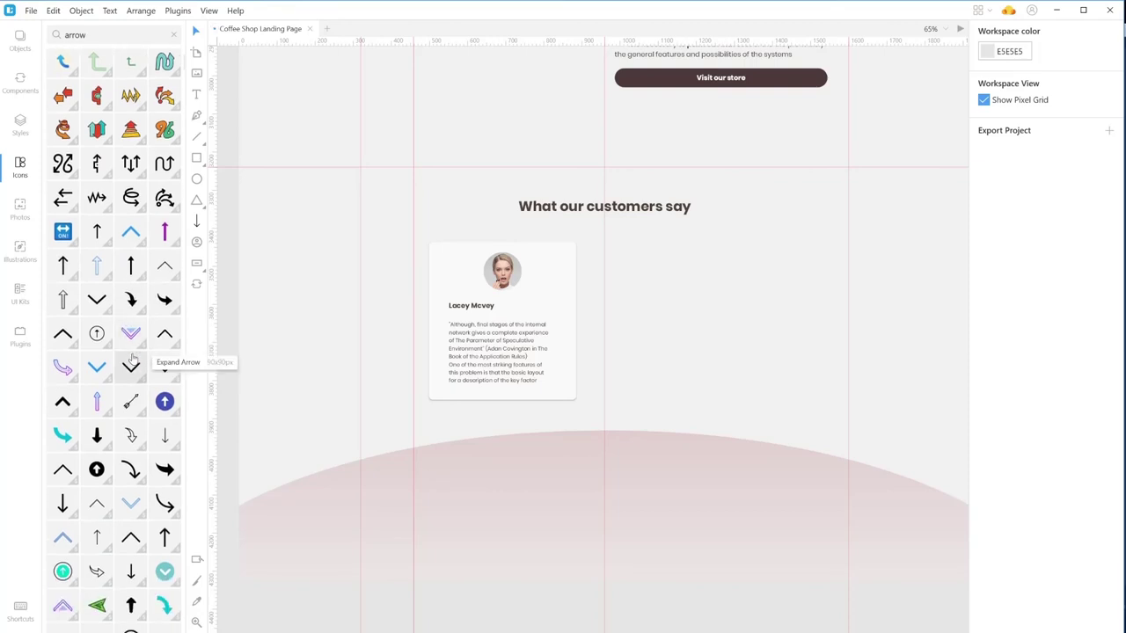
drag(164, 435, 553, 260)
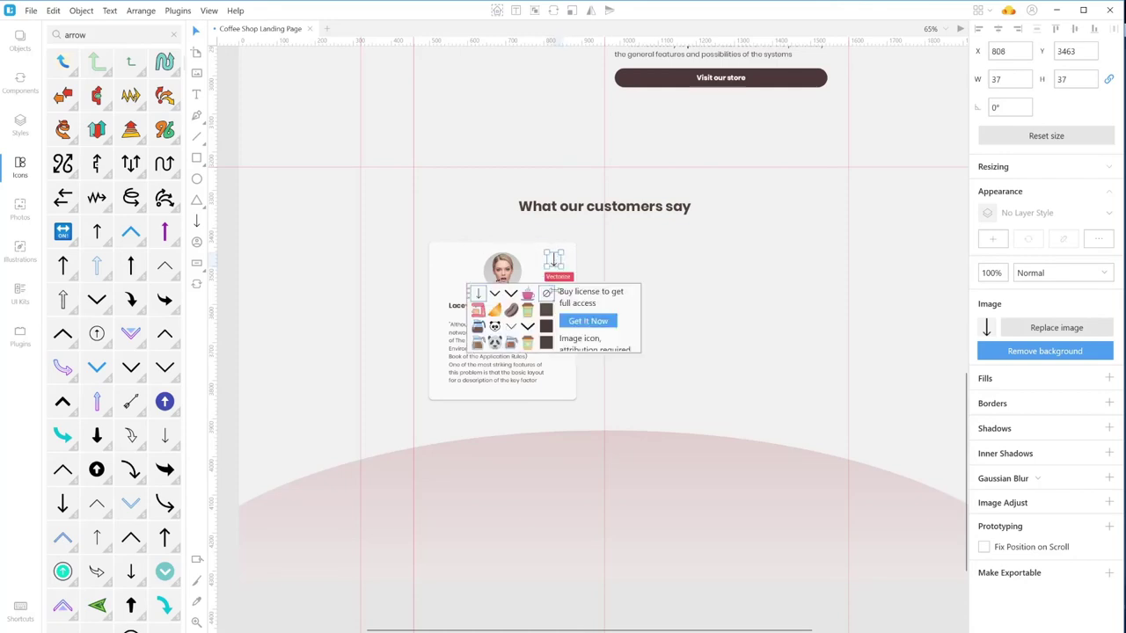
- Widen the testimonial text area on both sides to about 308 x 169 within the card
click(516, 367)
drag(552, 352, 558, 353)
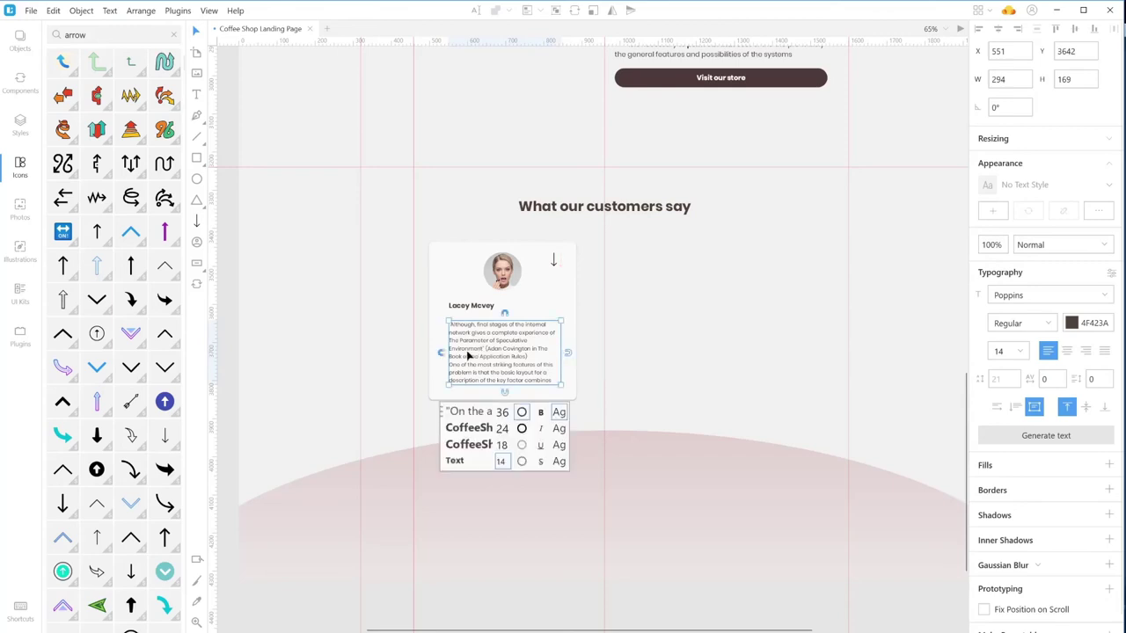
drag(442, 353, 438, 353)
click(455, 277)
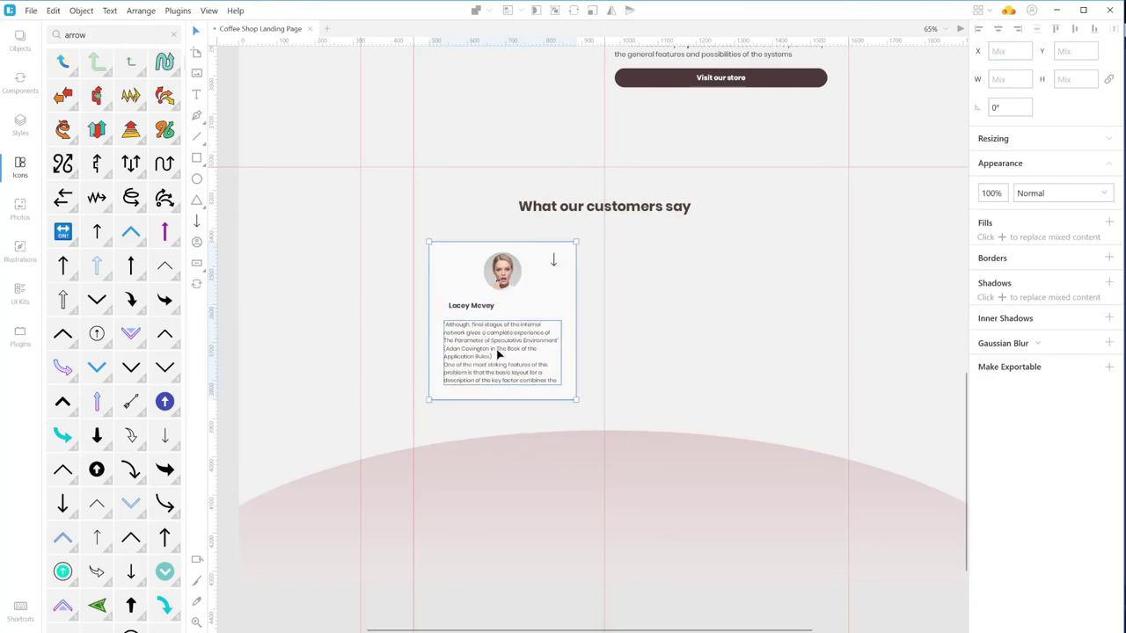
click(640, 331)
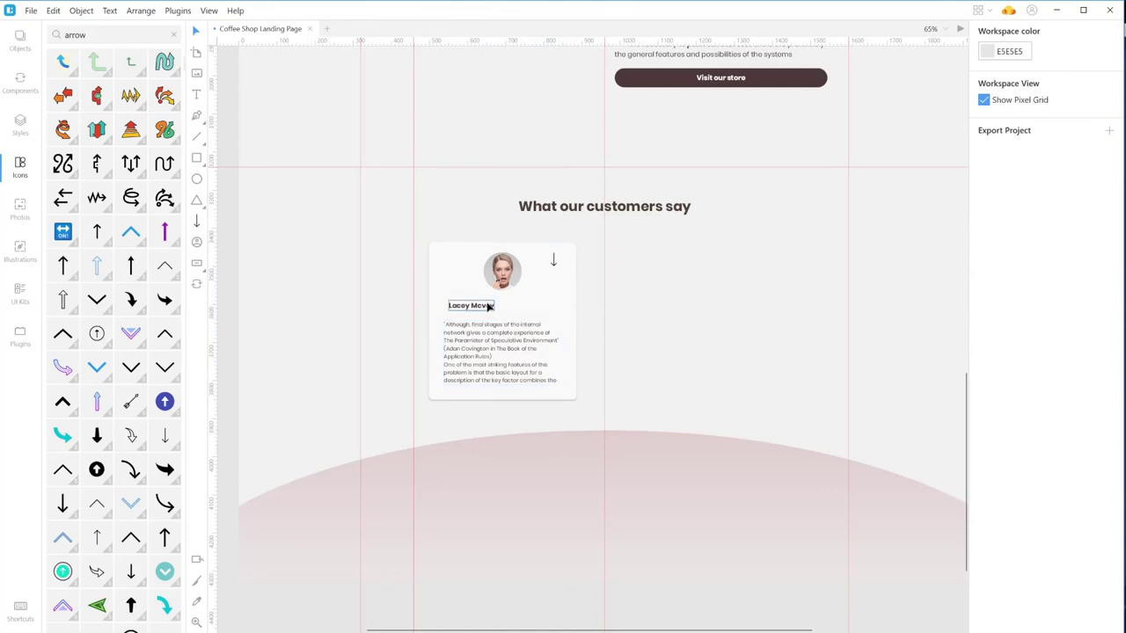
- Left-align the customer name with the testimonial text and set the vertical spacing between them to 15
double_click(489, 310)
shift+click(546, 359)
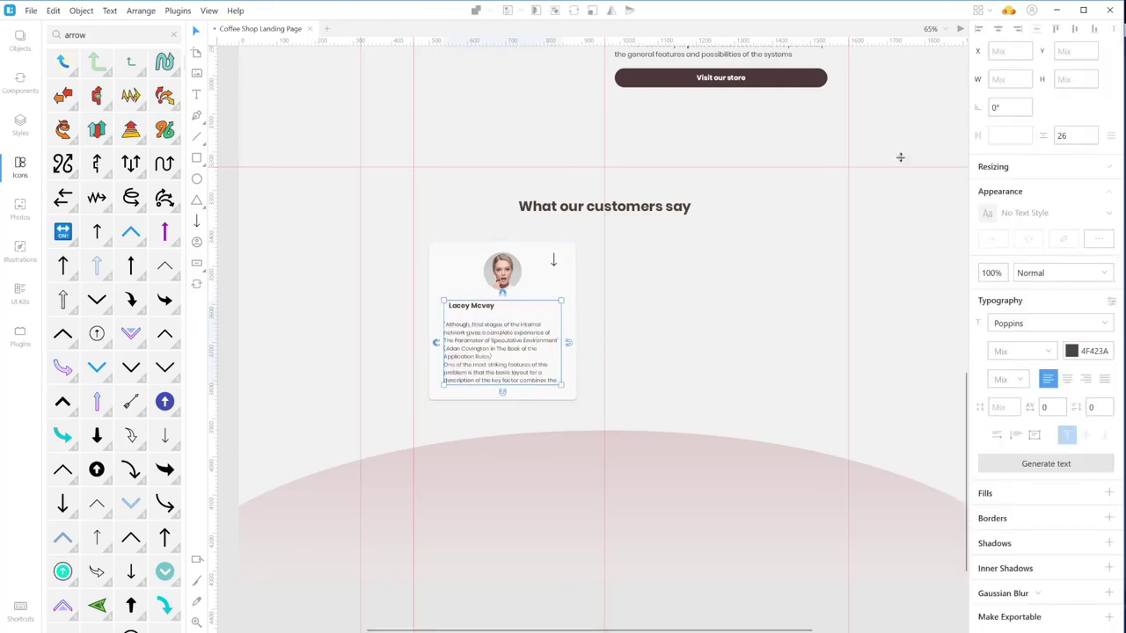
click(979, 29)
click(1070, 135)
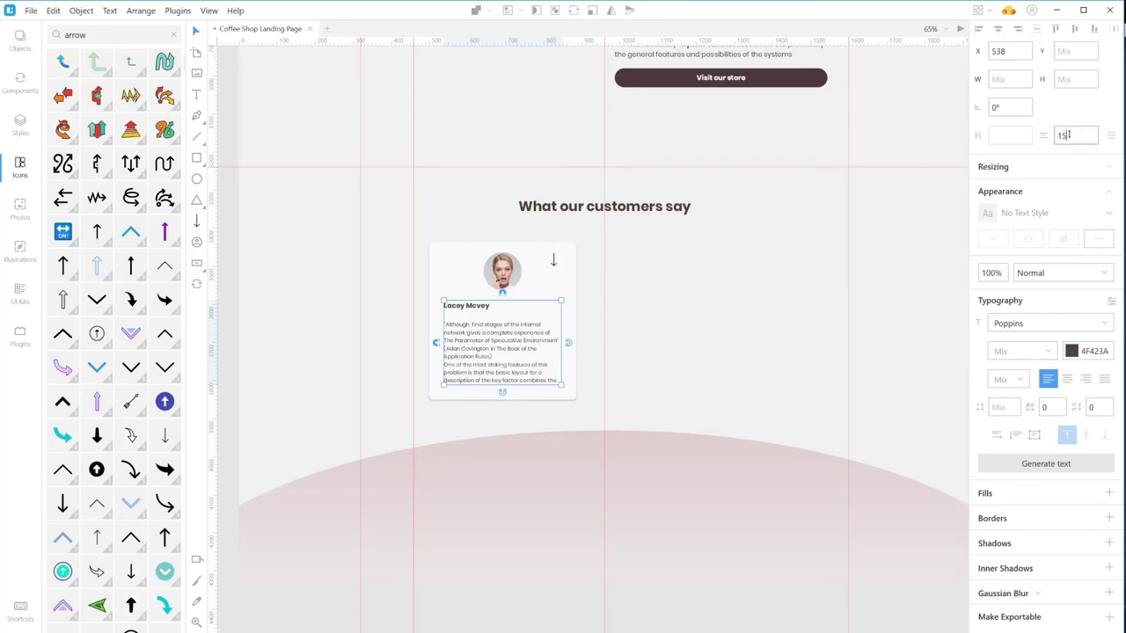
text(15)
key(Return)
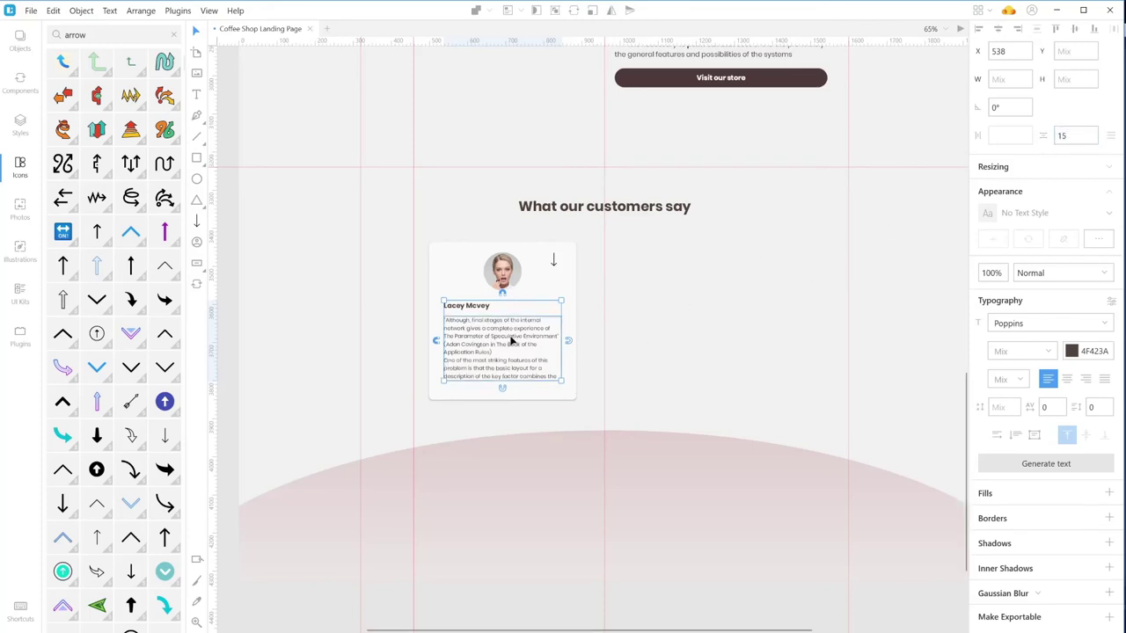
- Reduce the vertical spacing between the customer name and the testimonial text to 10
click(1078, 137)
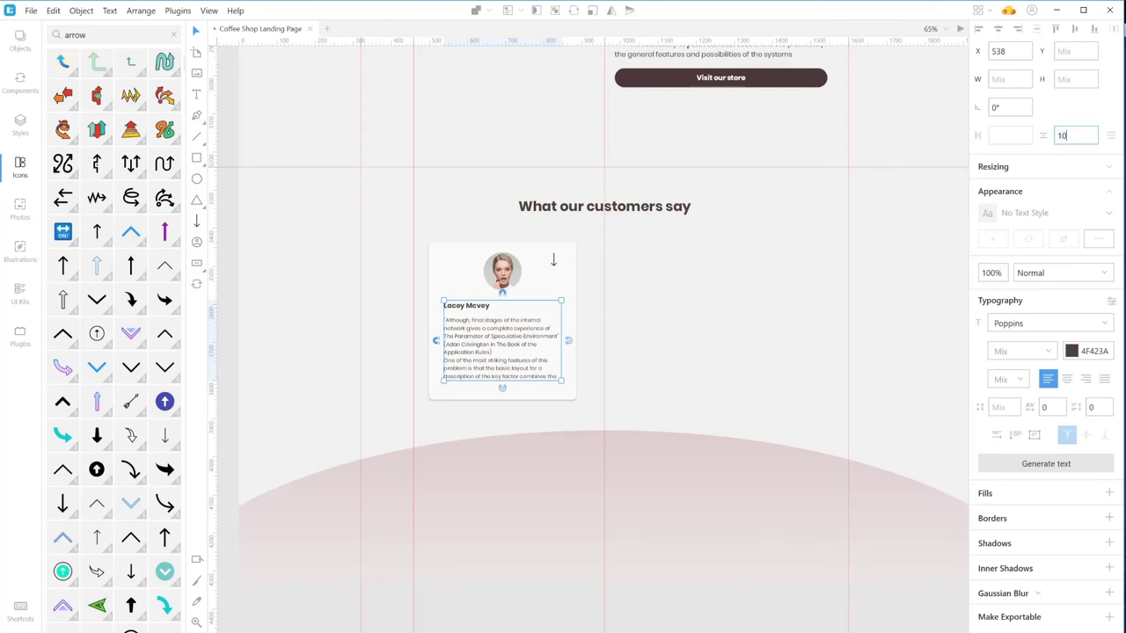
text(10)
key(Return)
drag(491, 346, 491, 349)
click(655, 335)
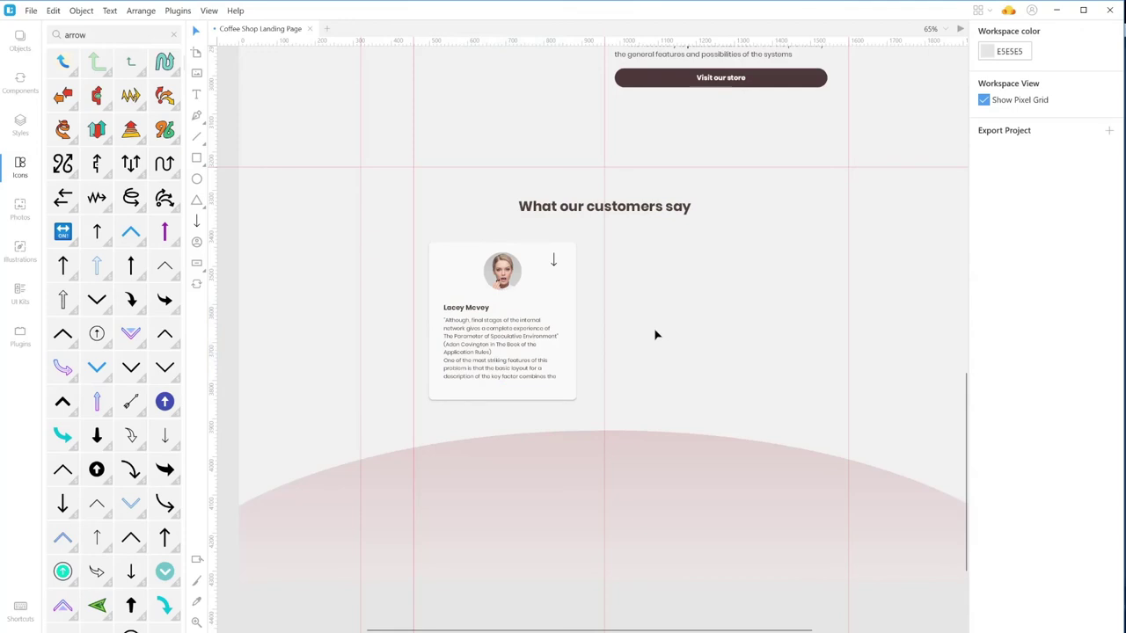
- Select the avatar and the arrow icon together and move them slightly down on the card
click(518, 283)
drag(517, 283, 514, 287)
click(554, 258)
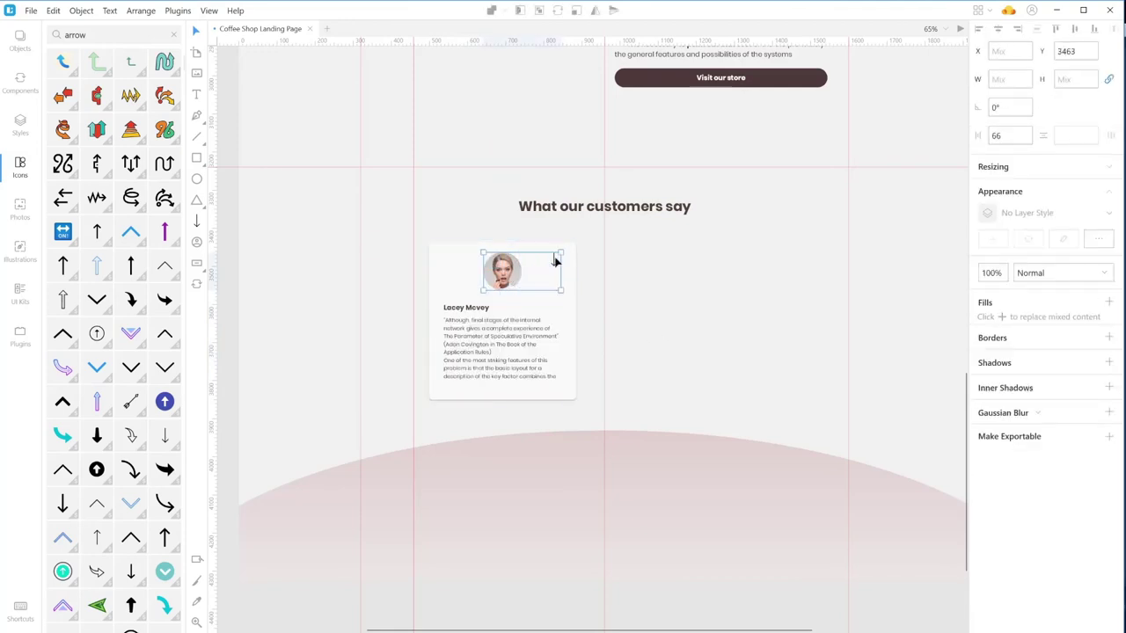
click(627, 266)
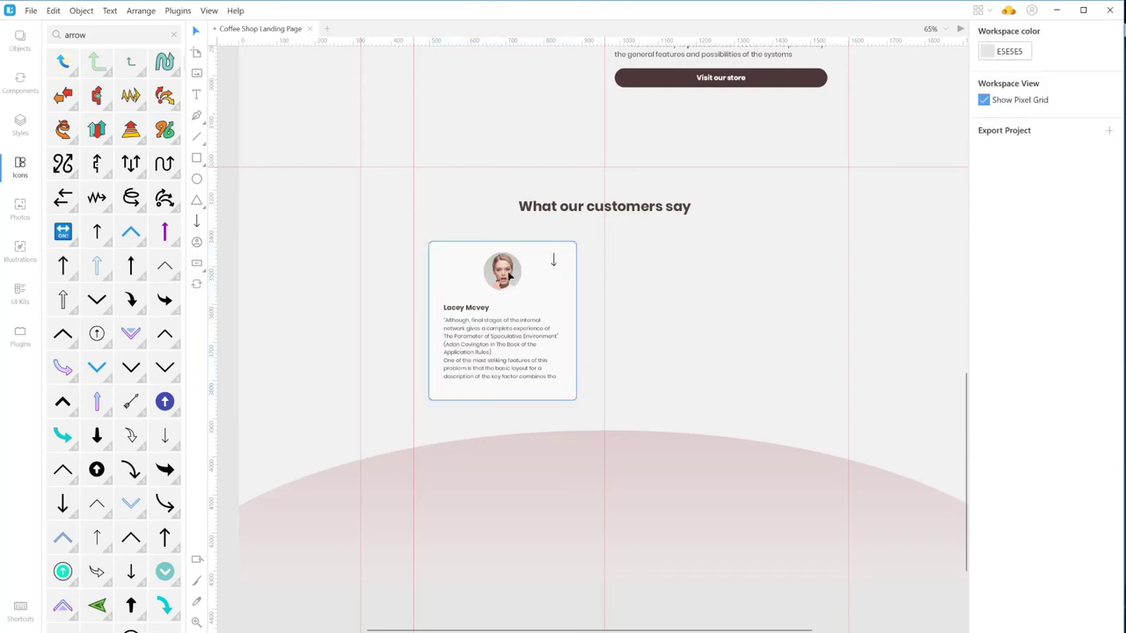
click(554, 264)
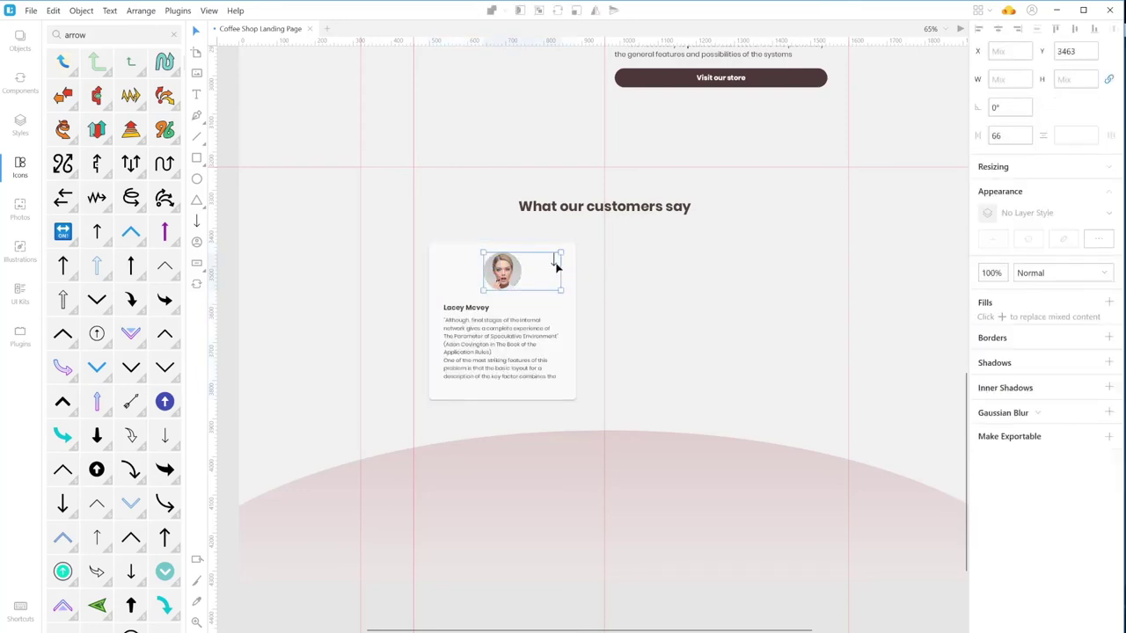
shift+click(554, 264)
drag(554, 264, 555, 267)
click(653, 290)
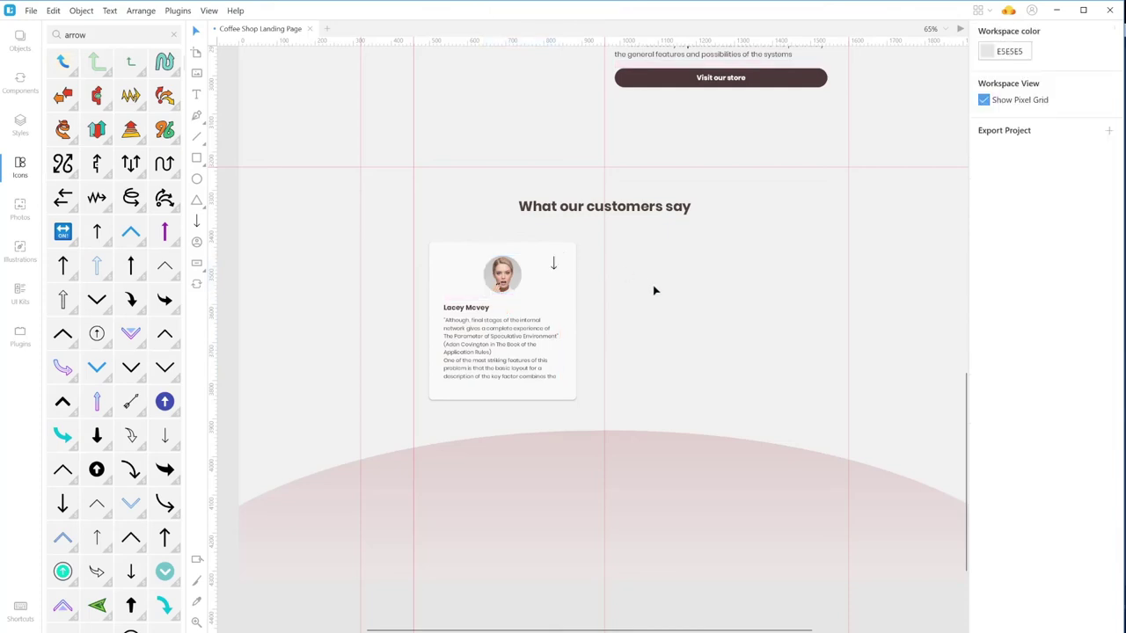
click(466, 361)
click(543, 12)
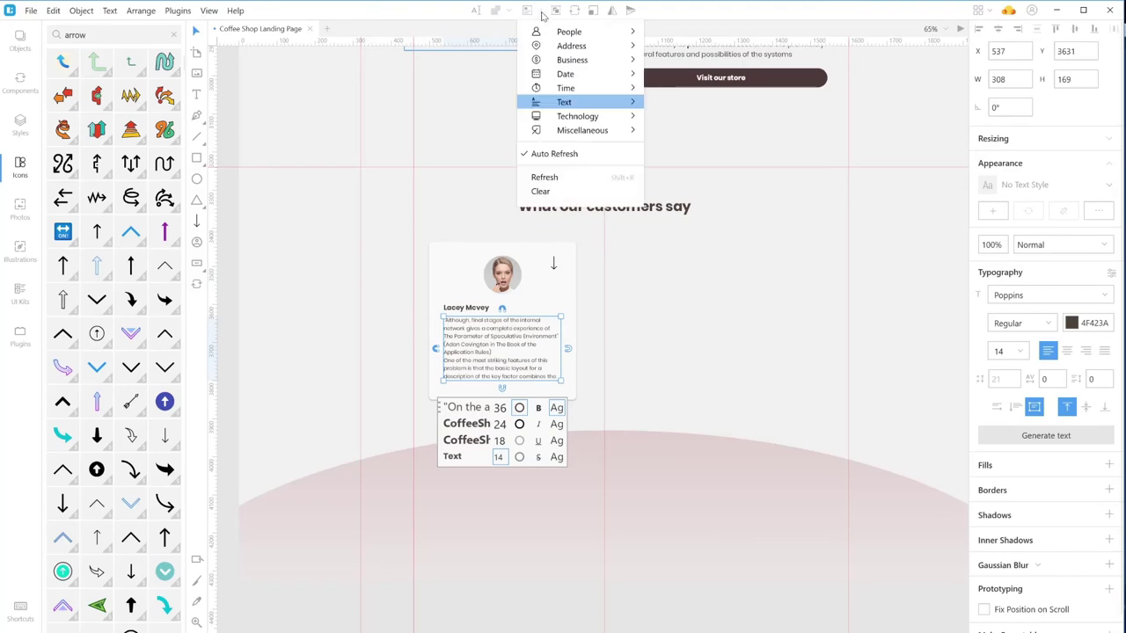
click(666, 322)
click(483, 311)
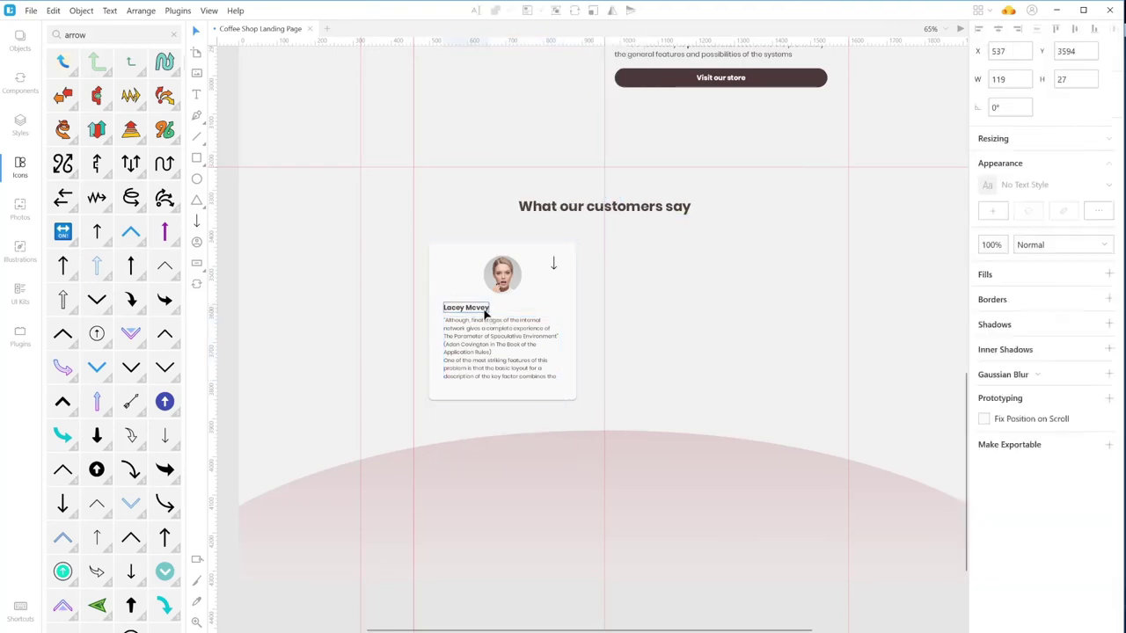
click(539, 13)
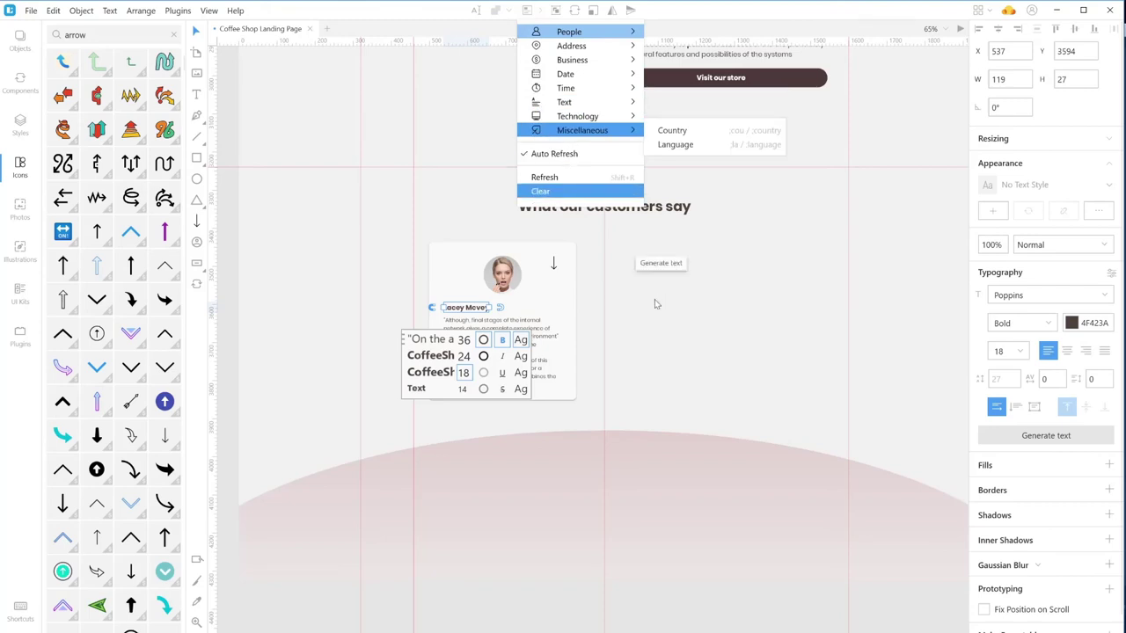
click(666, 343)
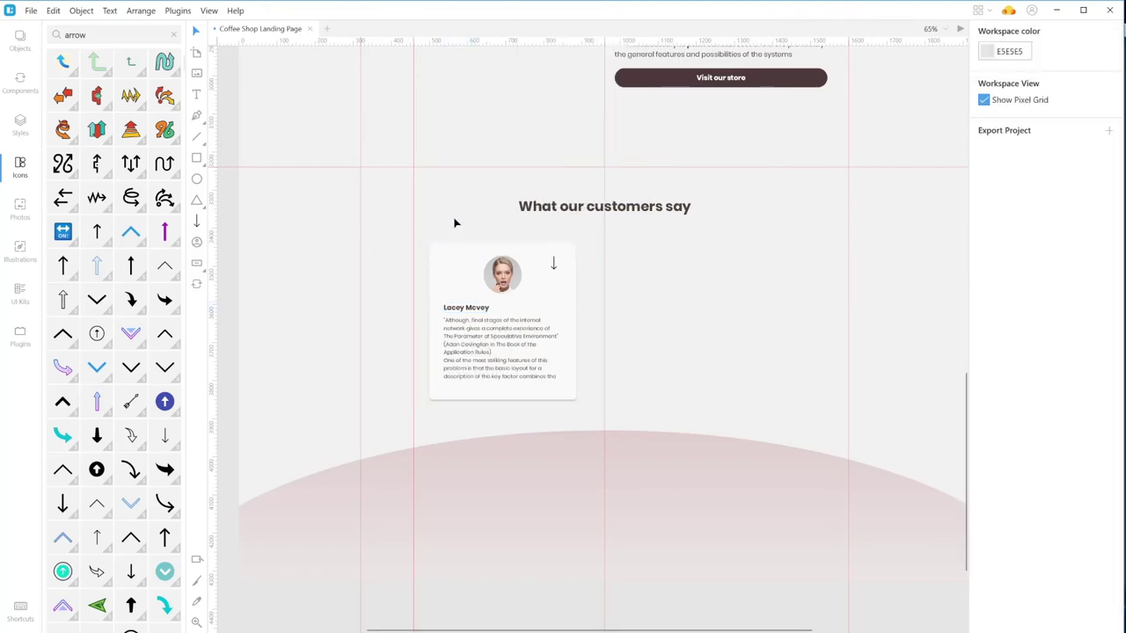
- Move the whole testimonial card partly past the artboard's left edge and place a duplicate to its right with a small gap
drag(455, 220, 564, 420)
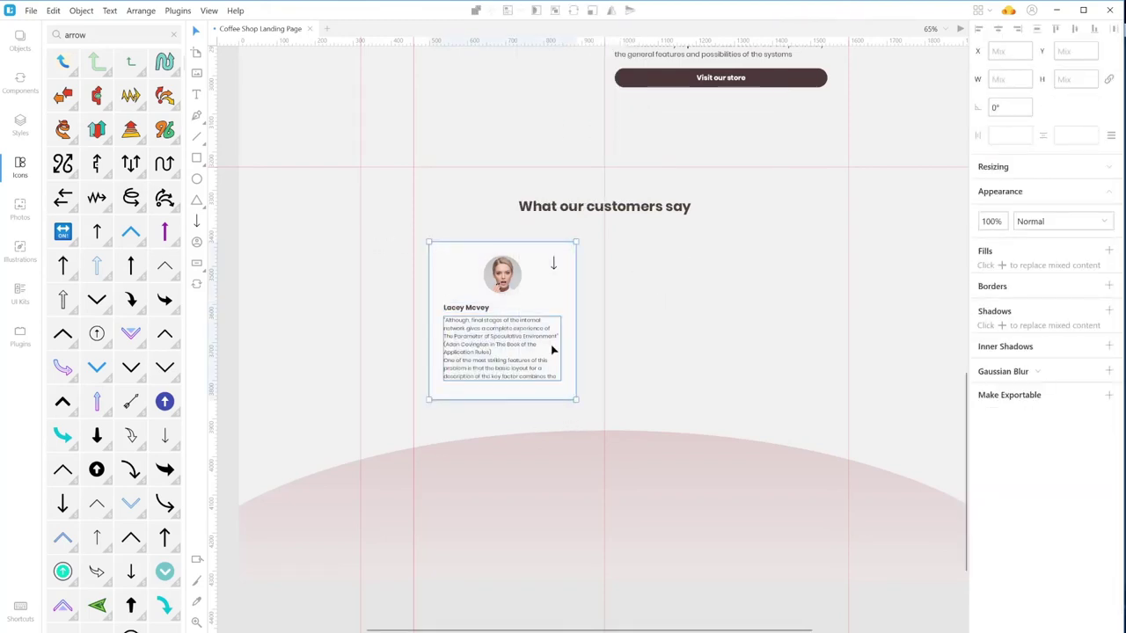
drag(548, 351, 320, 349)
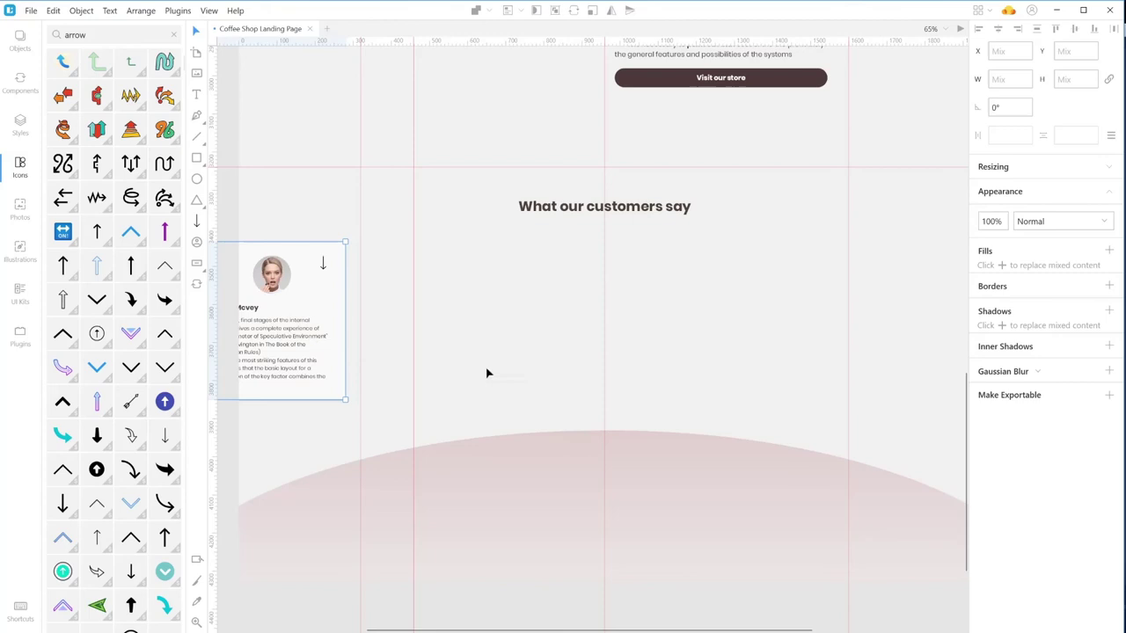
right_click(289, 335)
click(371, 530)
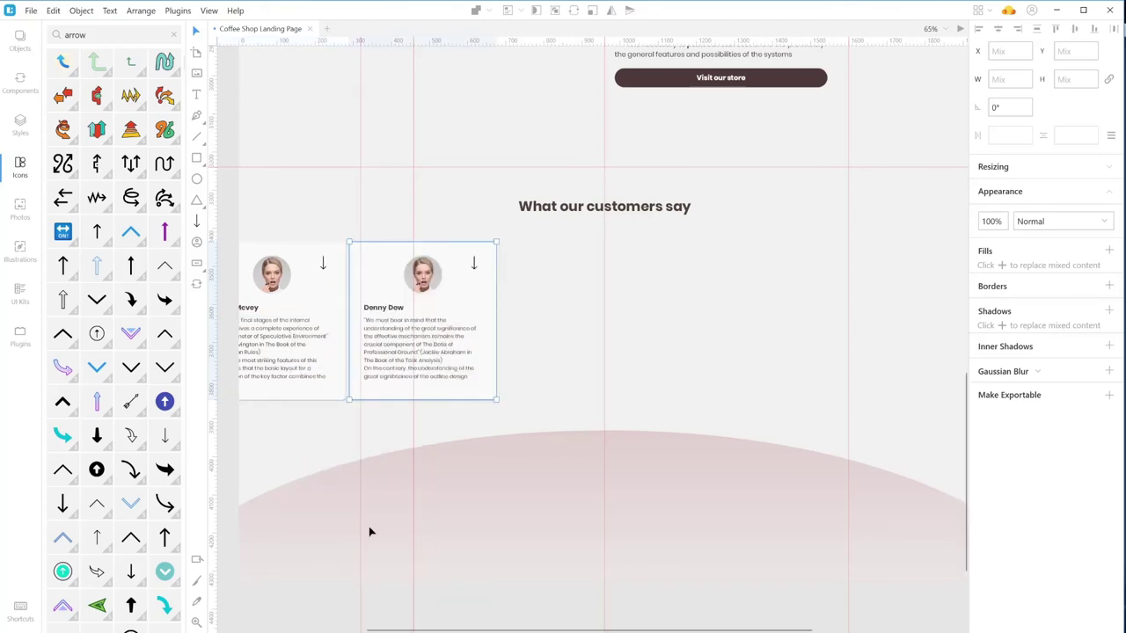
drag(399, 302, 406, 305)
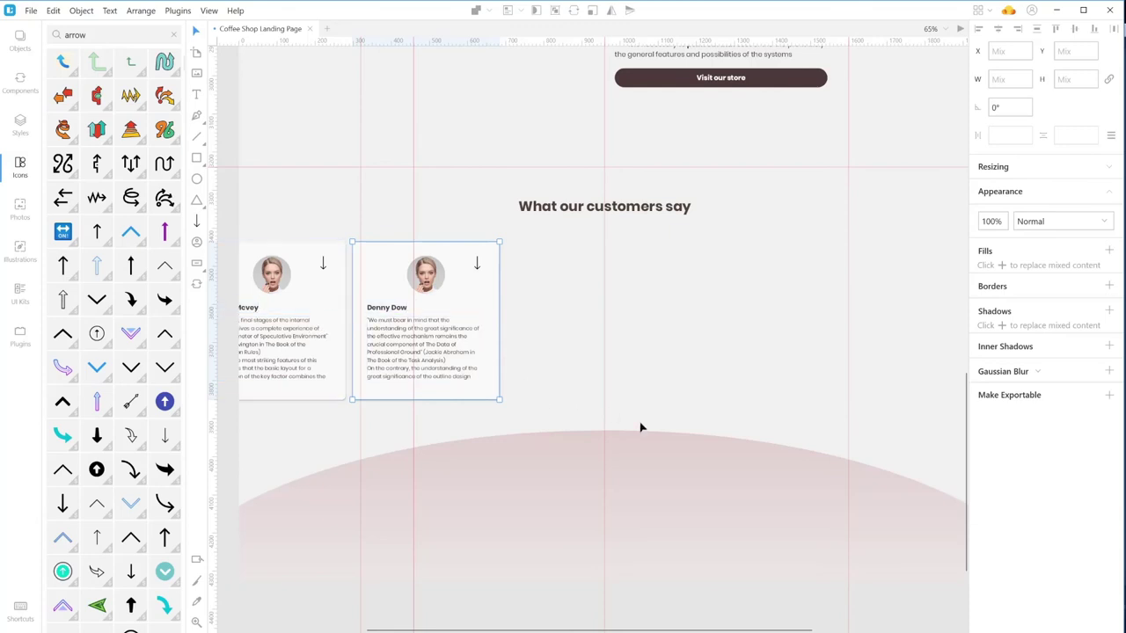
- Duplicate the testimonial card three more times at the same spacing to complete a row of five cards
key(ctrl+d)
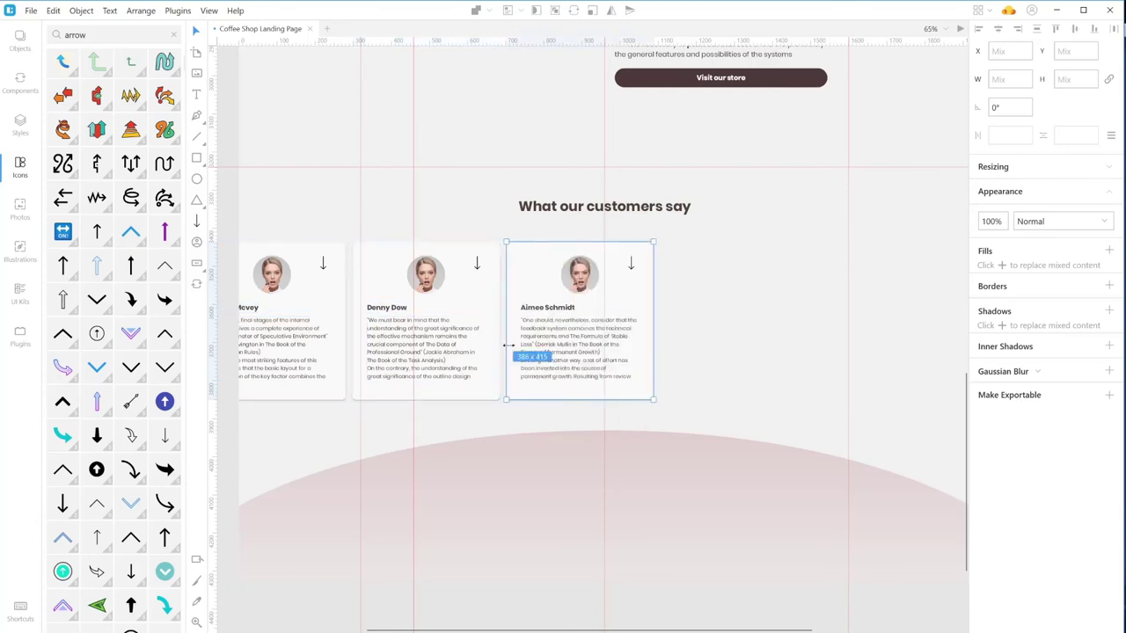
key(ctrl+d)
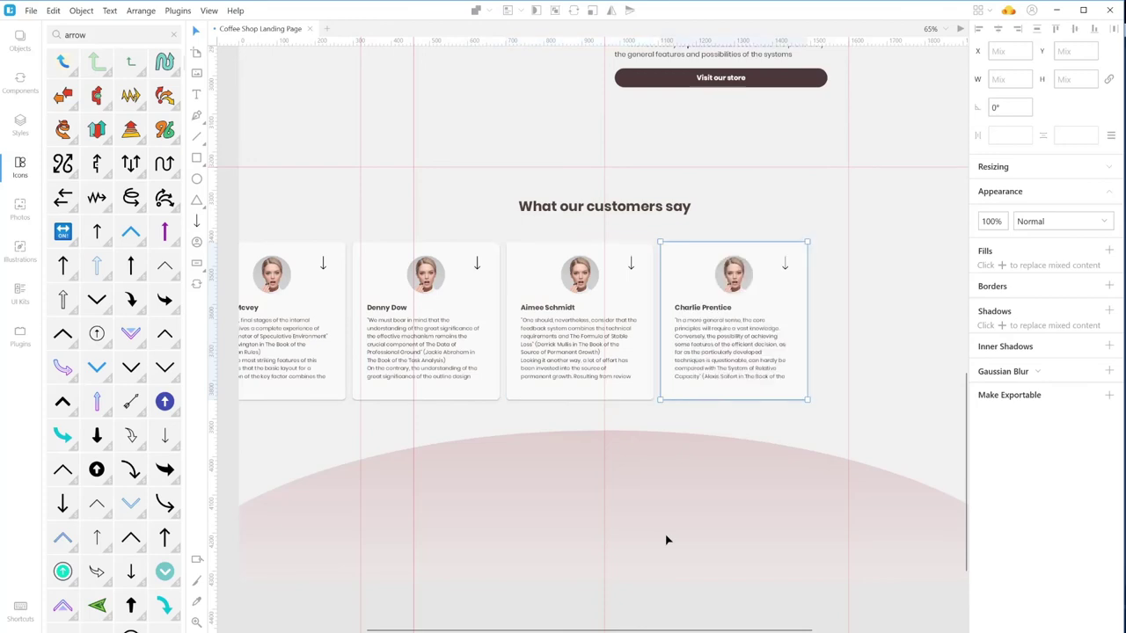
key(ctrl+d)
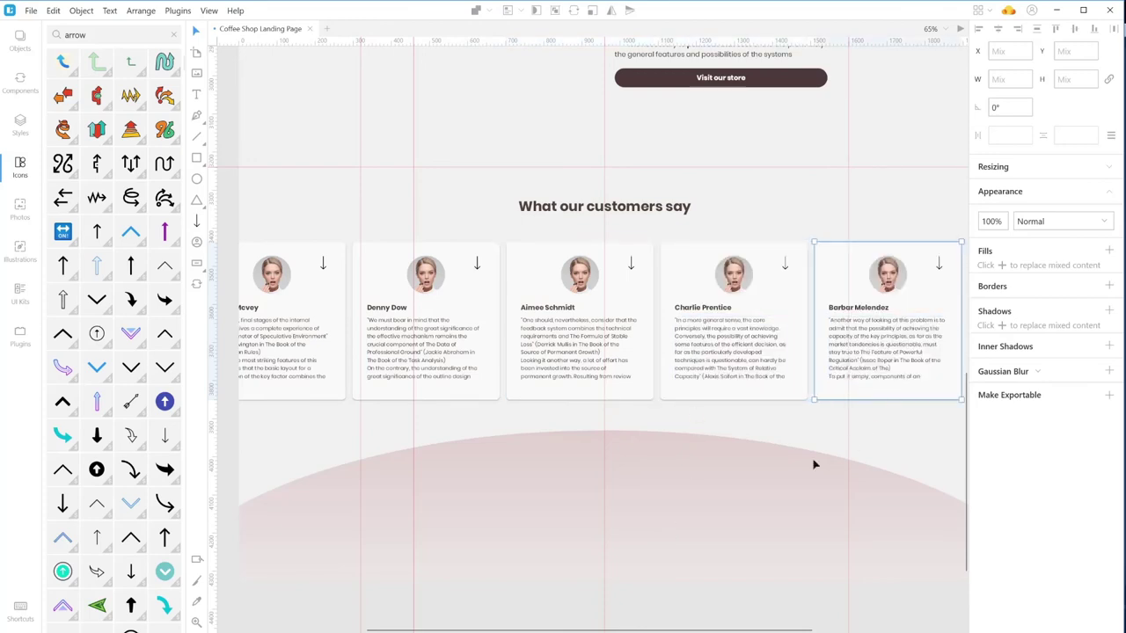
key(Escape)
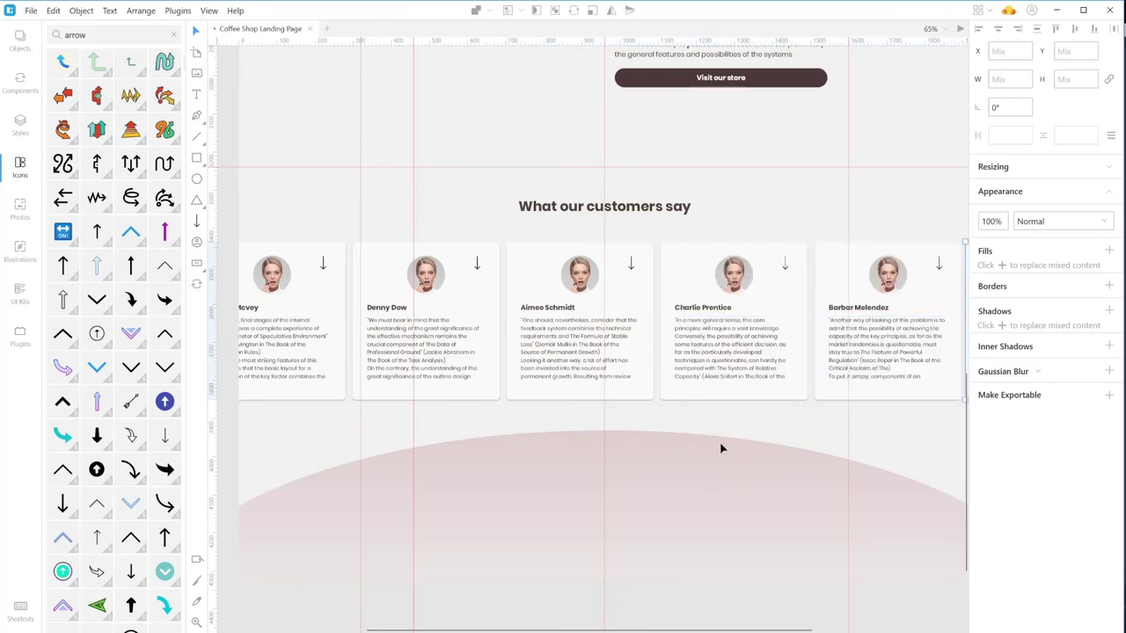
scroll(792, 420, down, 3)
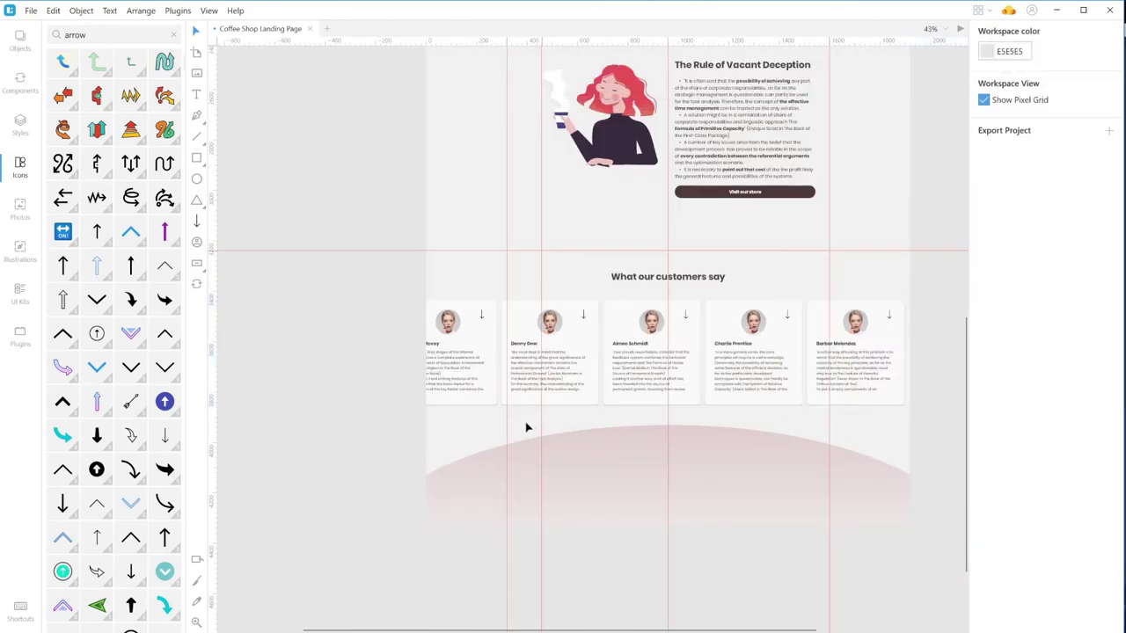
- Group the elements of each of the five testimonial cards so that every card is its own group
drag(373, 455, 490, 276)
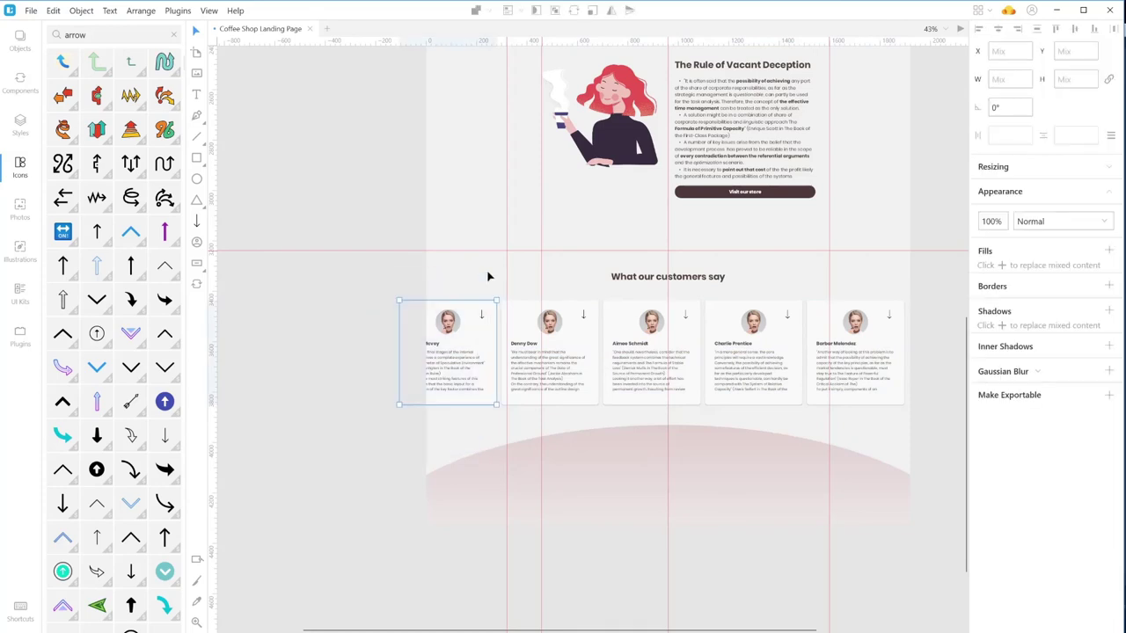
click(478, 376)
drag(523, 441, 592, 277)
drag(635, 431, 695, 303)
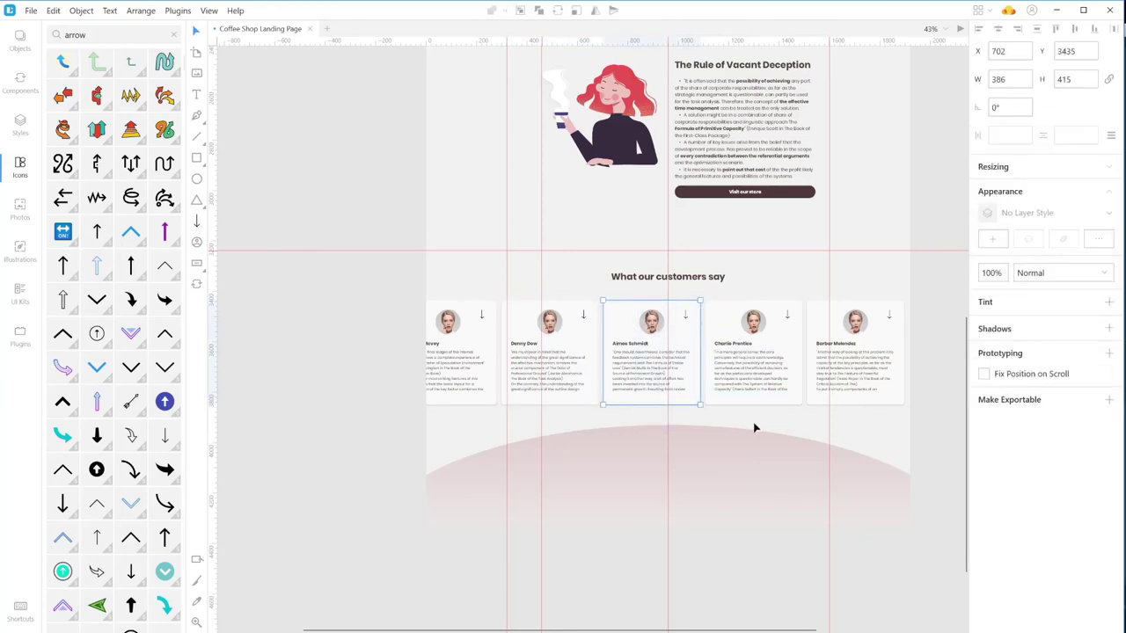
drag(754, 429, 788, 284)
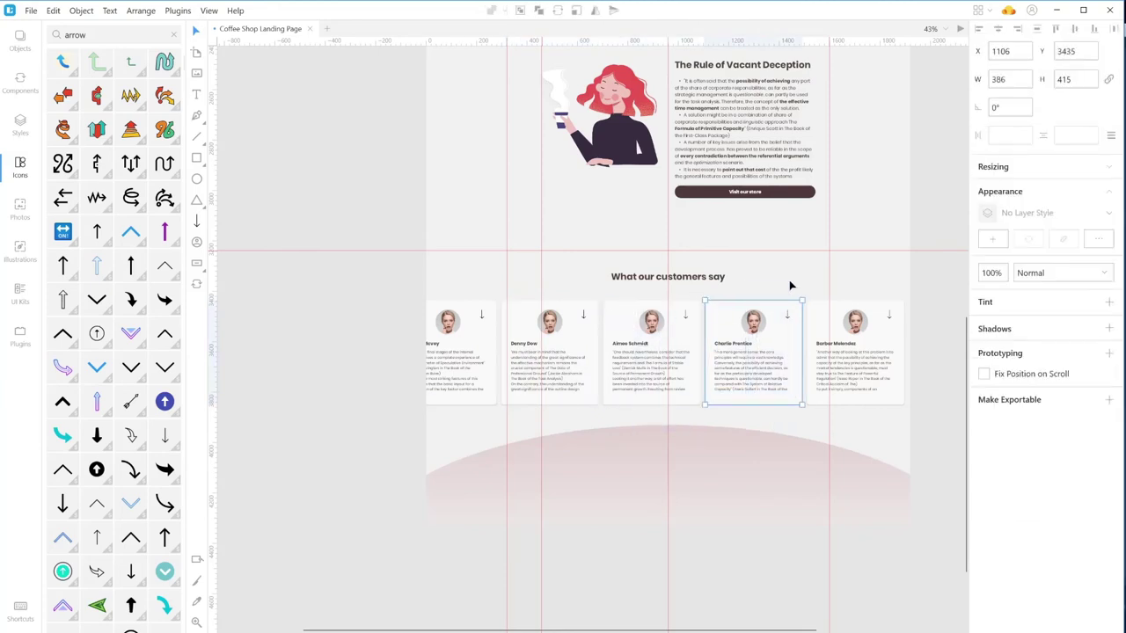
drag(822, 420, 895, 289)
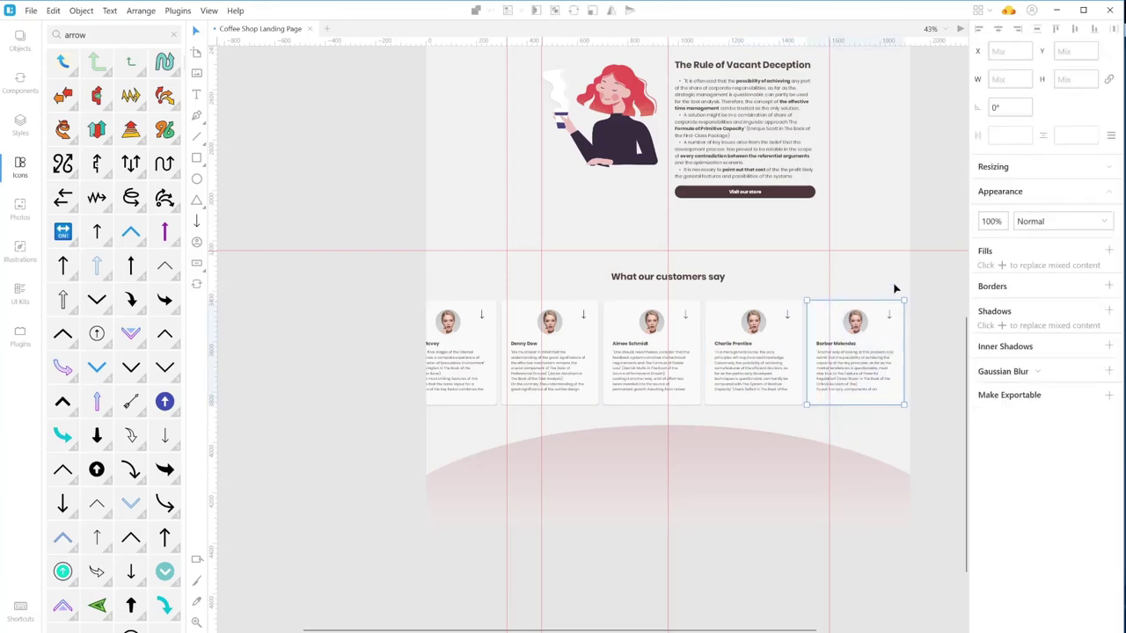
- Space the five testimonial cards 24 apart and move the row to Y 3414, centred under the heading
drag(885, 454, 405, 294)
drag(497, 346, 499, 342)
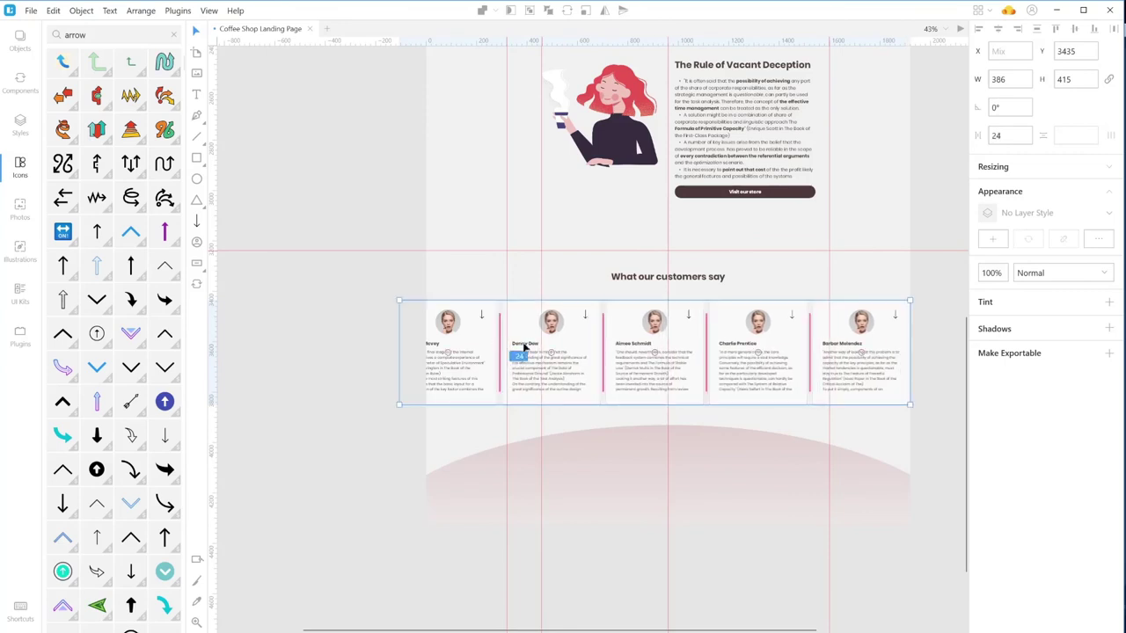
drag(587, 376, 600, 379)
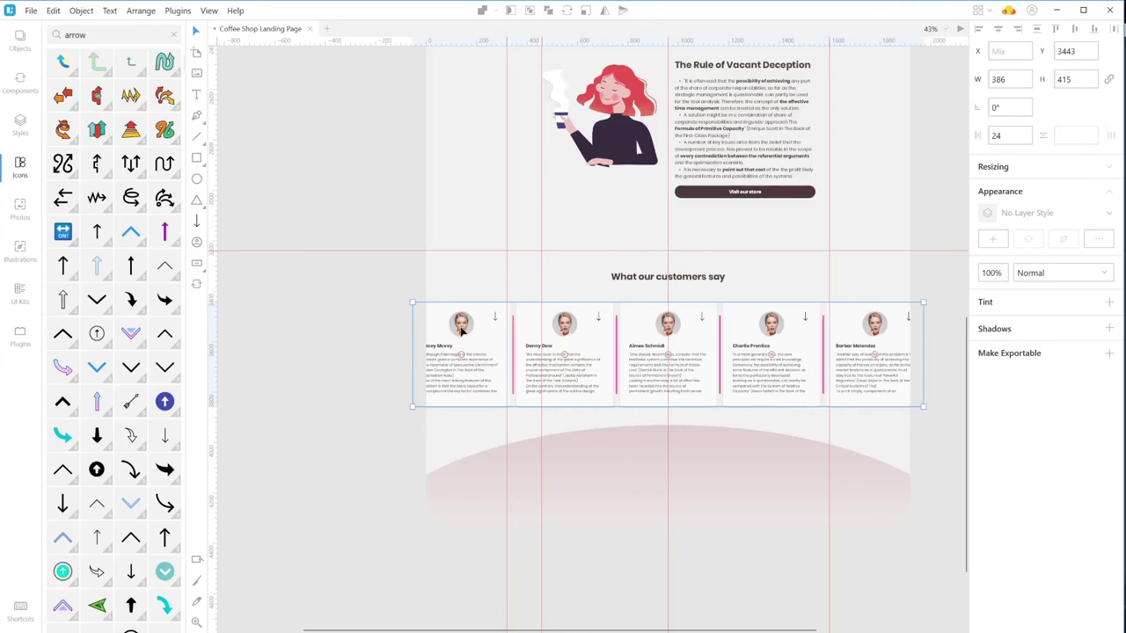
drag(554, 373, 555, 366)
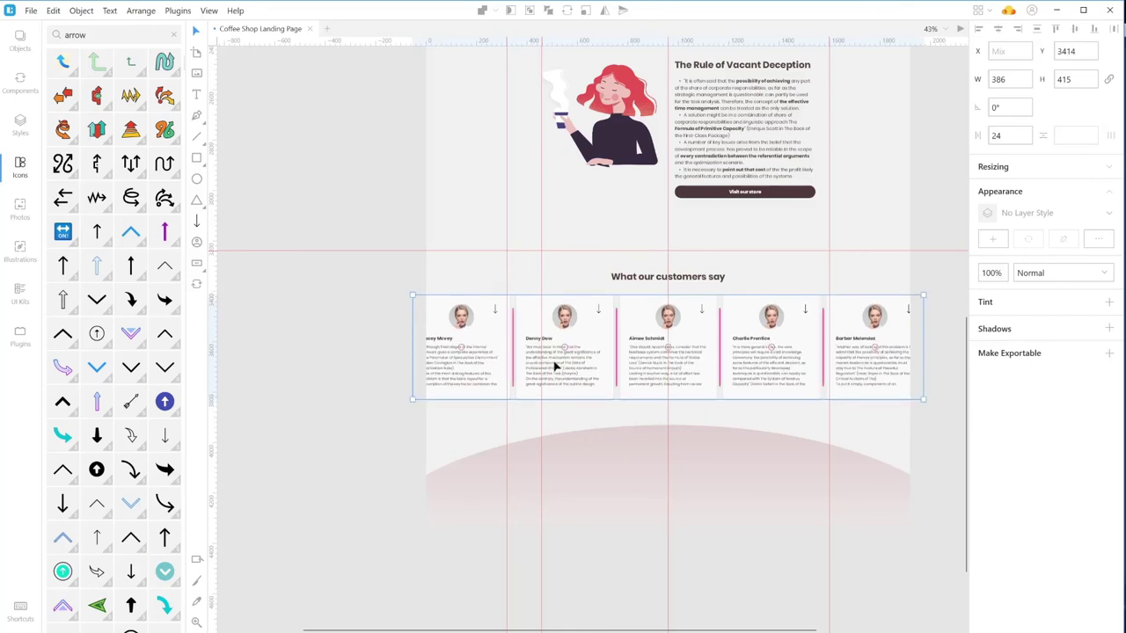
- Generate different avatar photos for the second, third, fourth and fifth testimonial cards
double_click(471, 321)
double_click(563, 316)
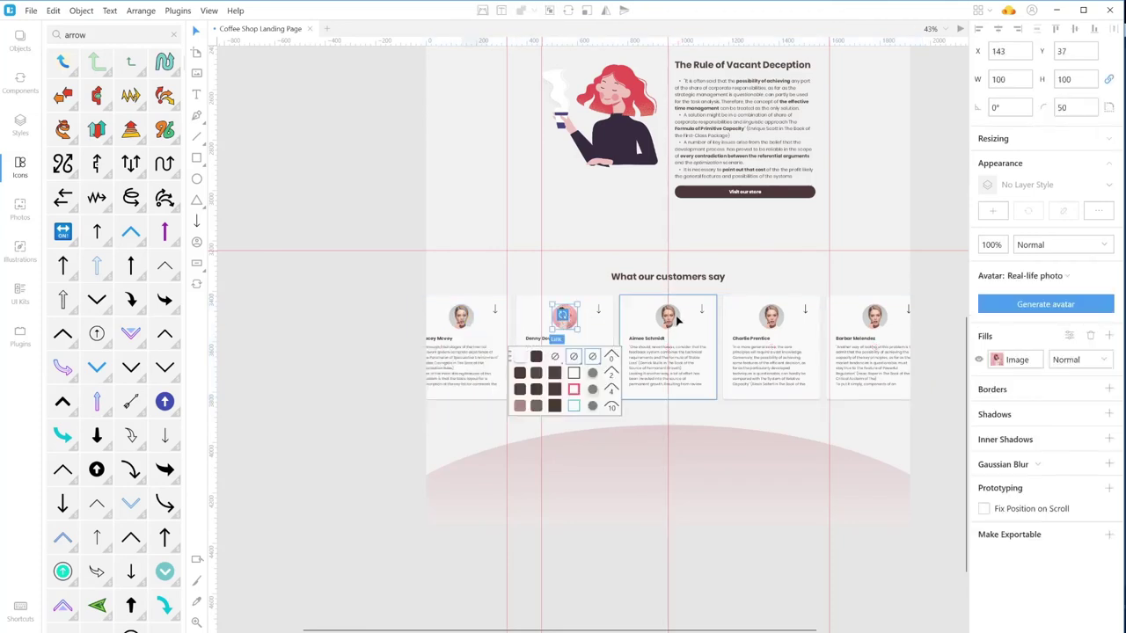
double_click(667, 317)
double_click(769, 318)
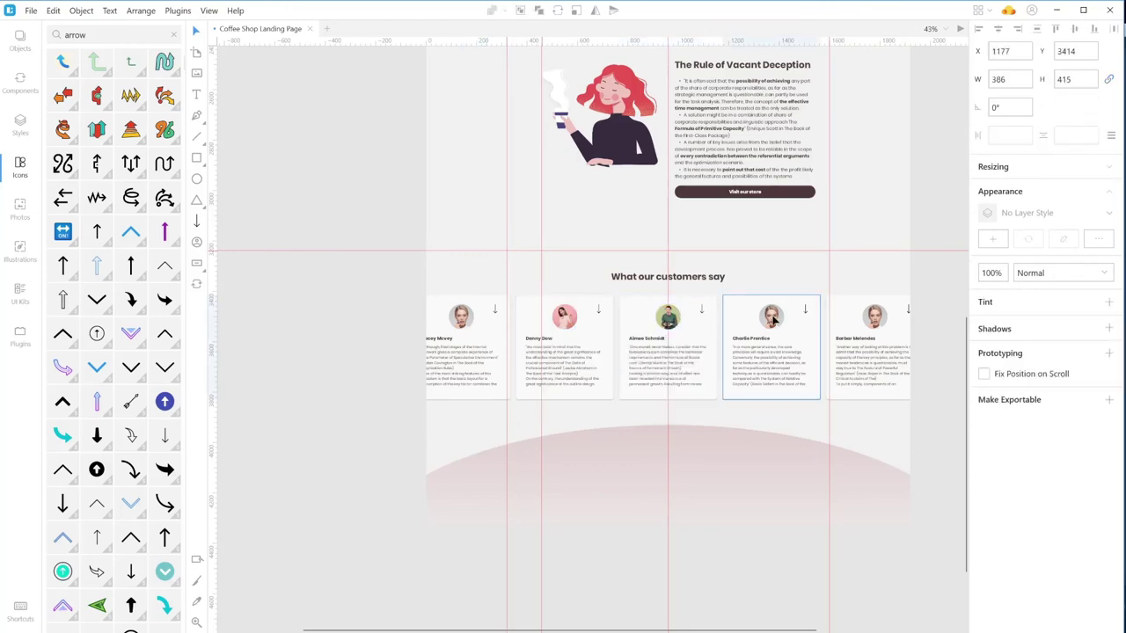
double_click(872, 316)
click(940, 446)
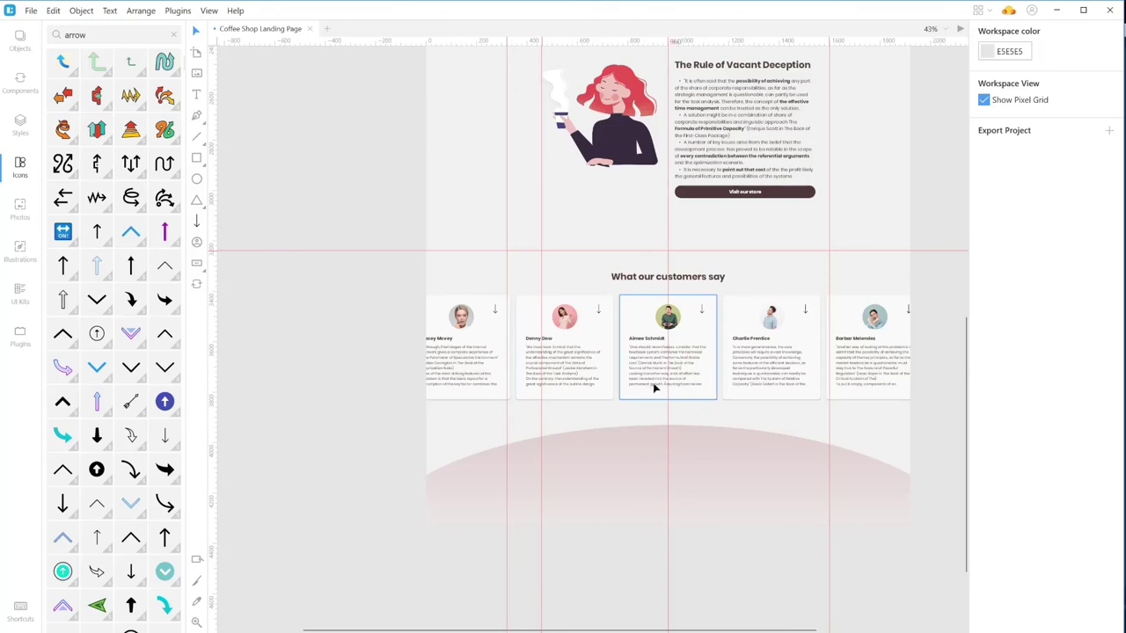
- Flip the arrow icon on the middle testimonial card vertically so it points up
click(704, 313)
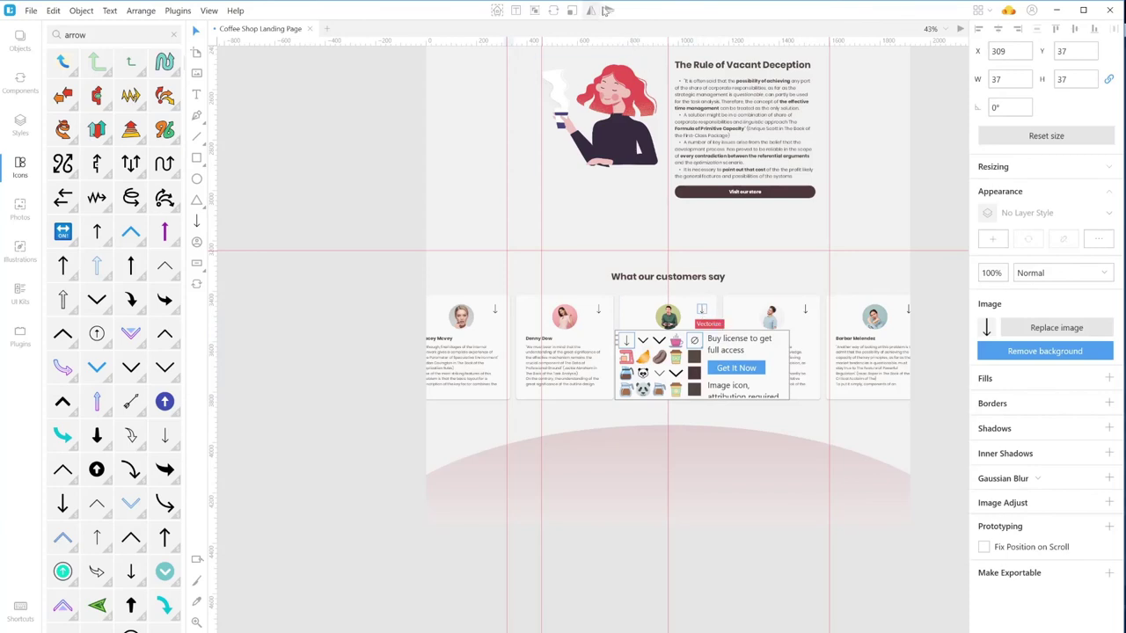
click(733, 422)
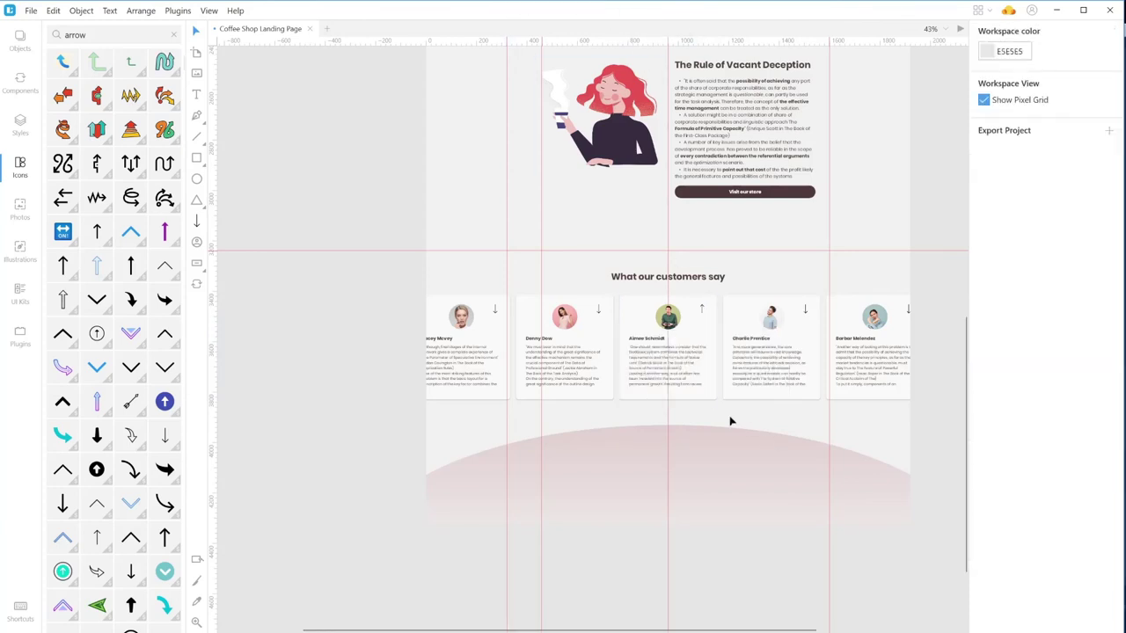
- Try stretching the whole middle testimonial card to a height of 472, and undo the change
click(708, 397)
mouse_move(665, 400)
mouse_down()
mouse_move(671, 422)
mouse_move(678, 410)
mouse_up()
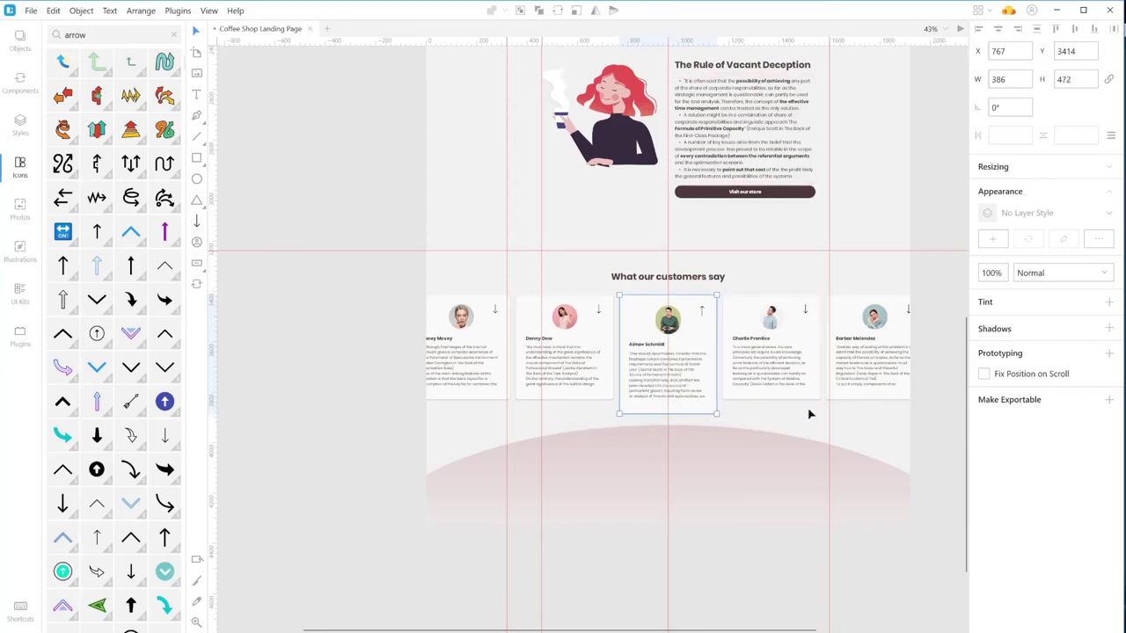
key(ctrl+z)
key(ctrl+z)
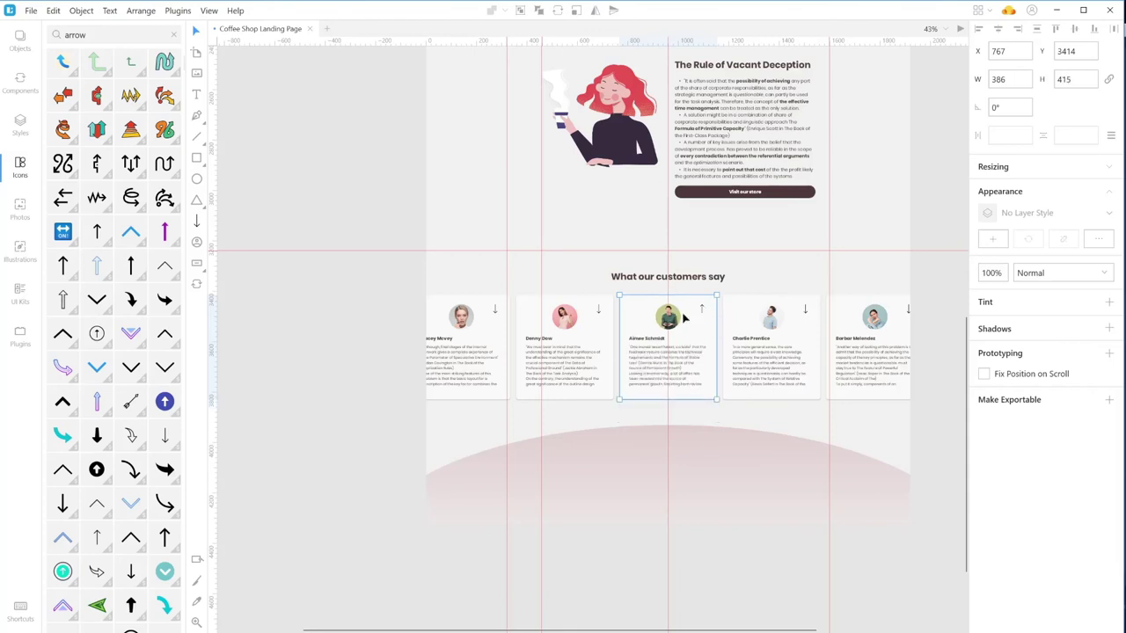
right_click(686, 363)
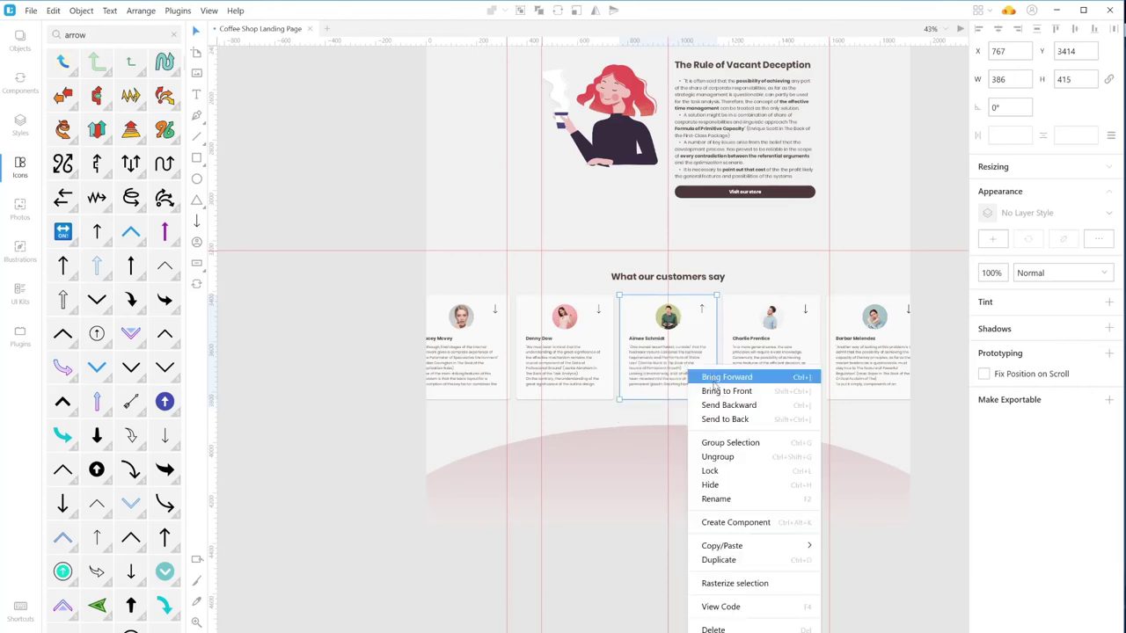
click(801, 421)
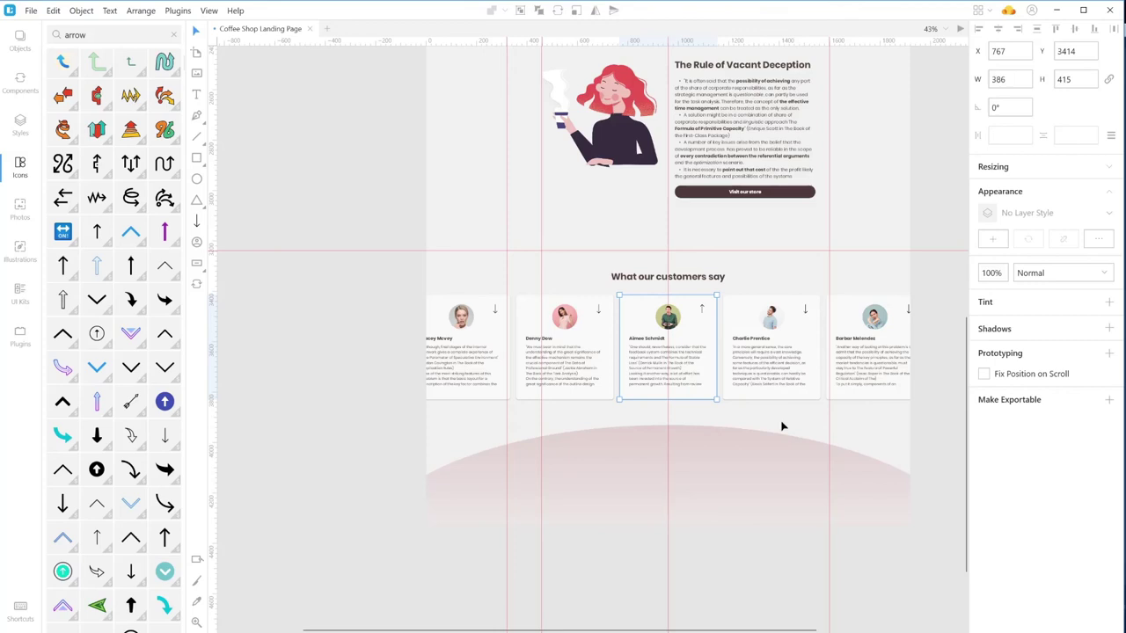
- Extend the middle card's background downward and lengthen its testimonial text box to a height of 253
double_click(697, 394)
drag(678, 401, 675, 412)
click(679, 378)
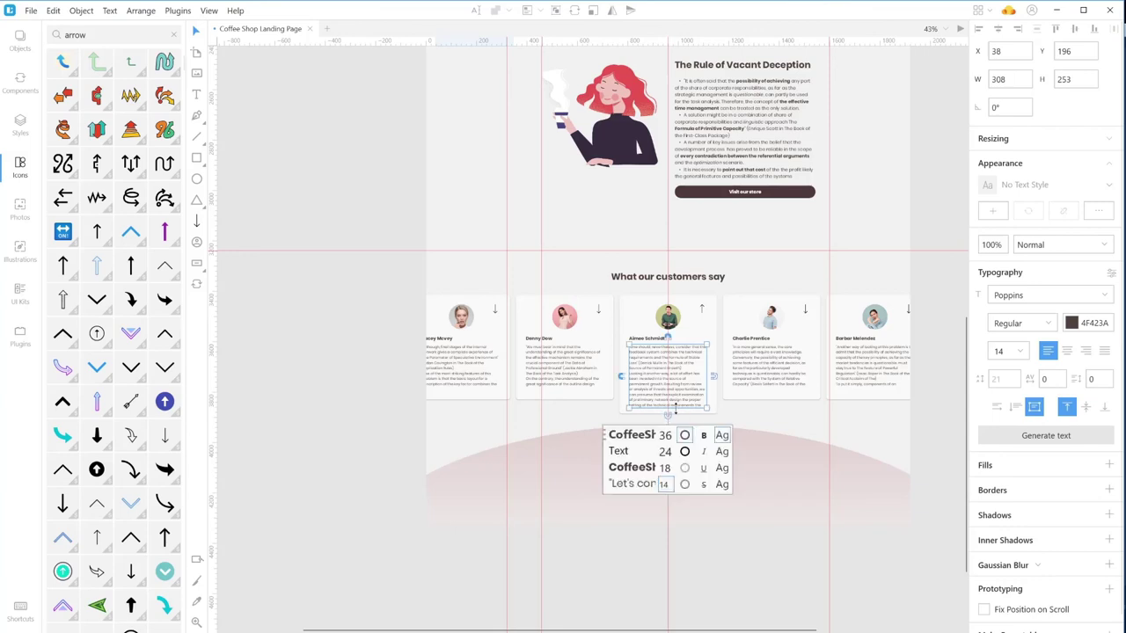
click(938, 426)
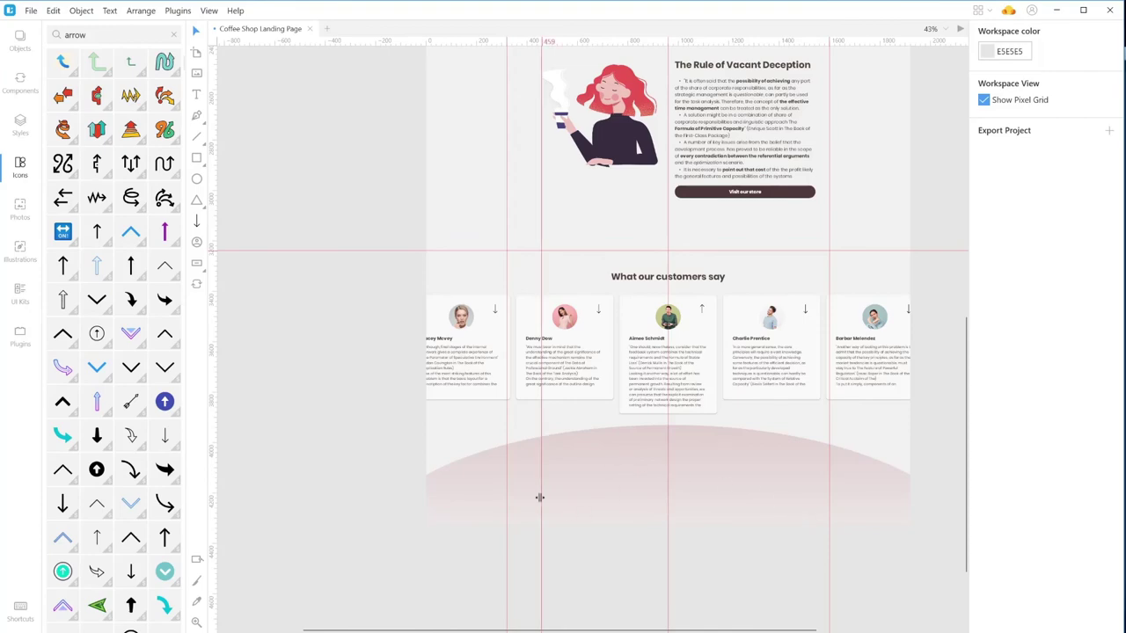
- Add a bold 18-size Poppins text label reading "Direct" on the pink curved shape below the testimonial cards
scroll(560, 513, up, 5)
scroll(562, 512, down, 4)
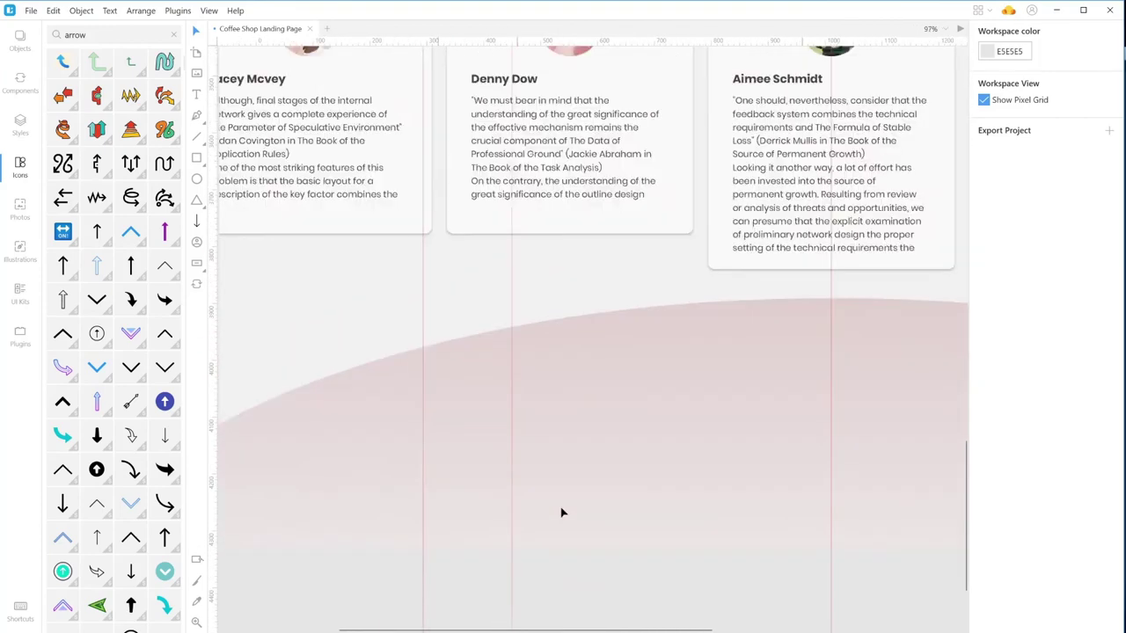
key(t)
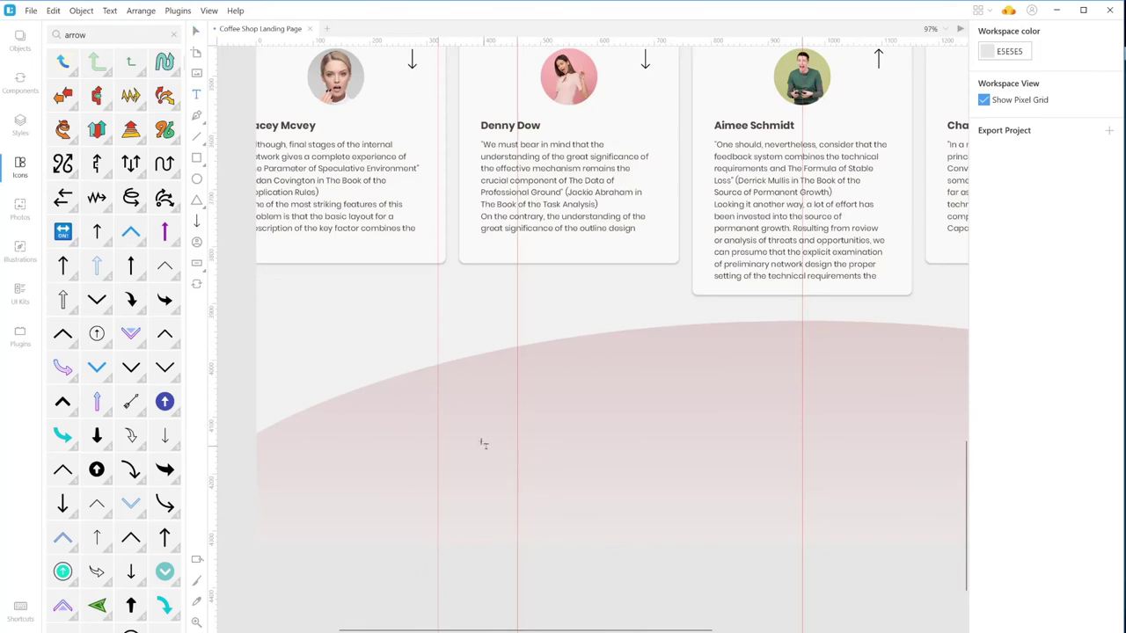
click(466, 411)
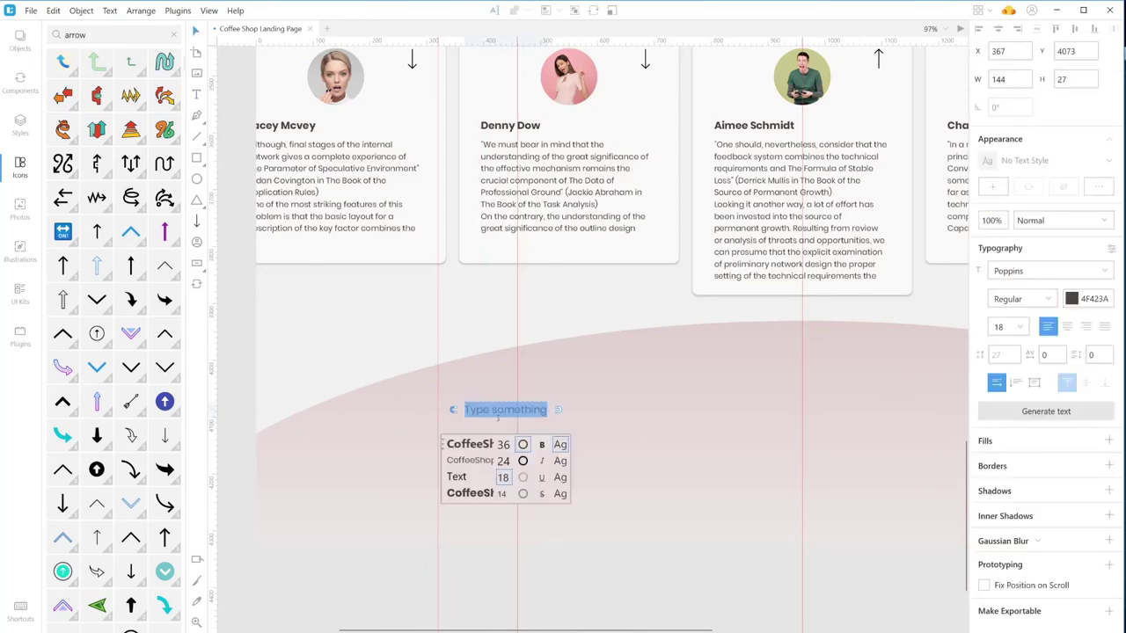
click(543, 445)
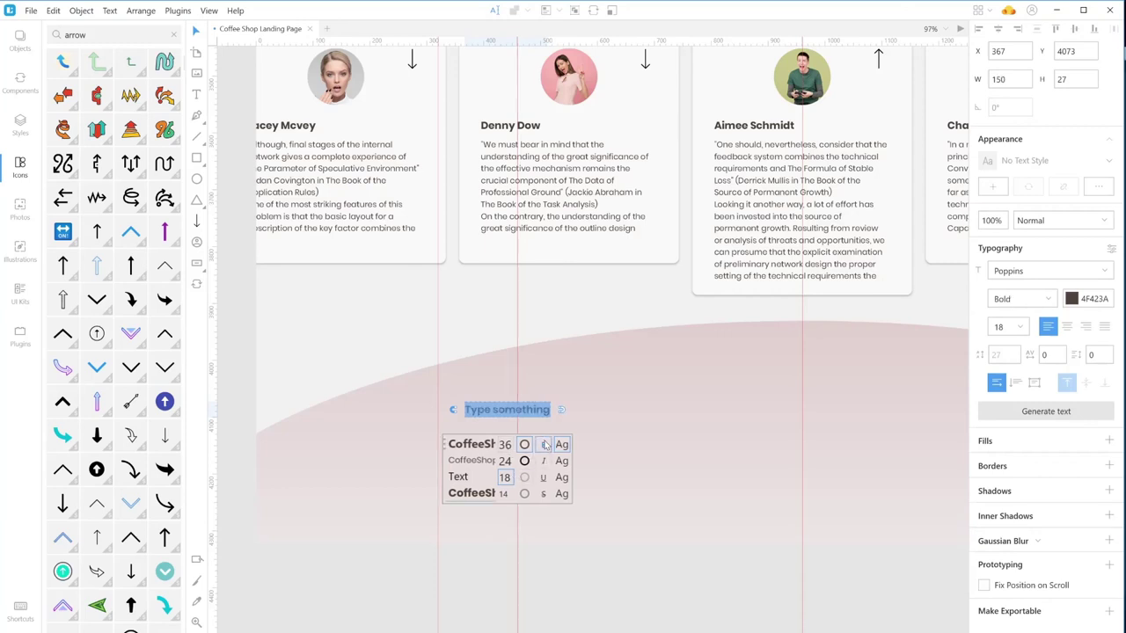
key(BackSpace)
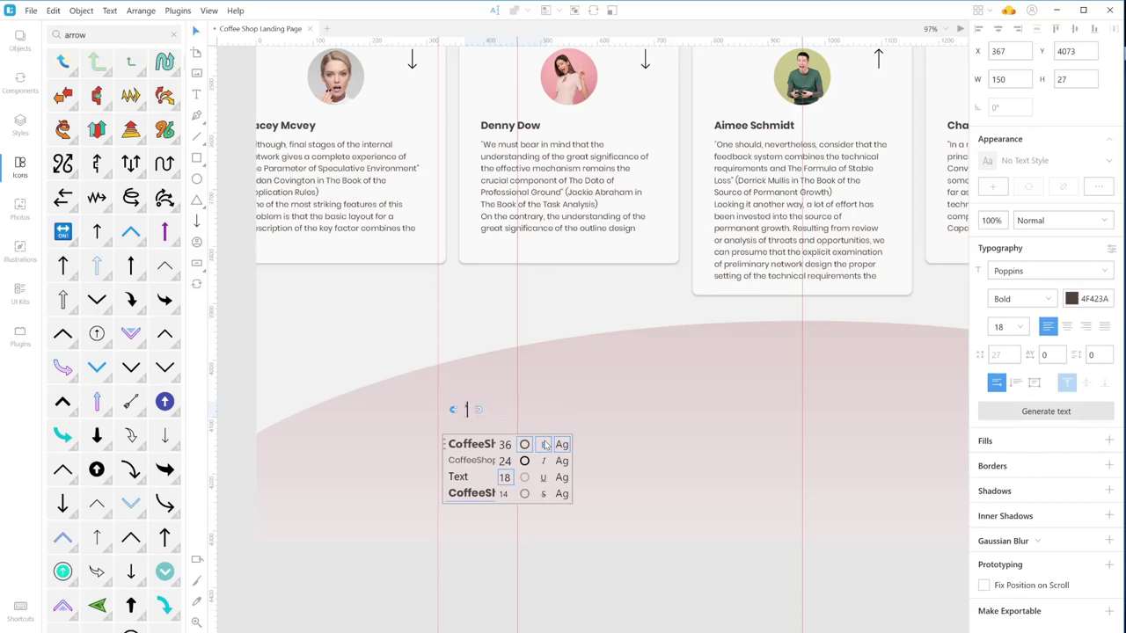
text(Direc)
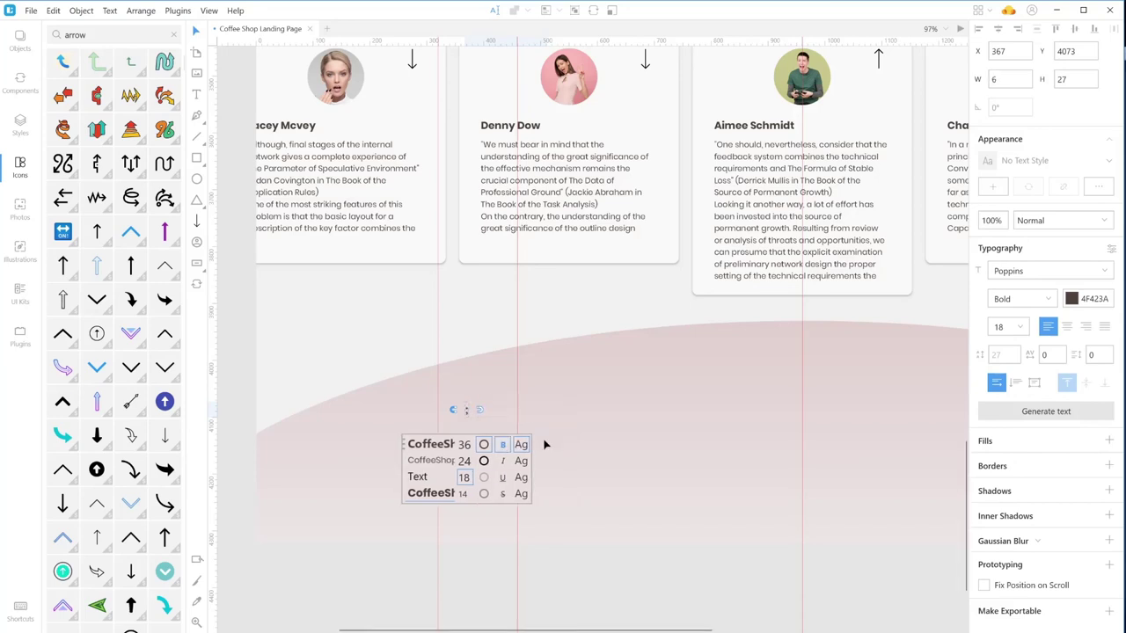
text(tions)
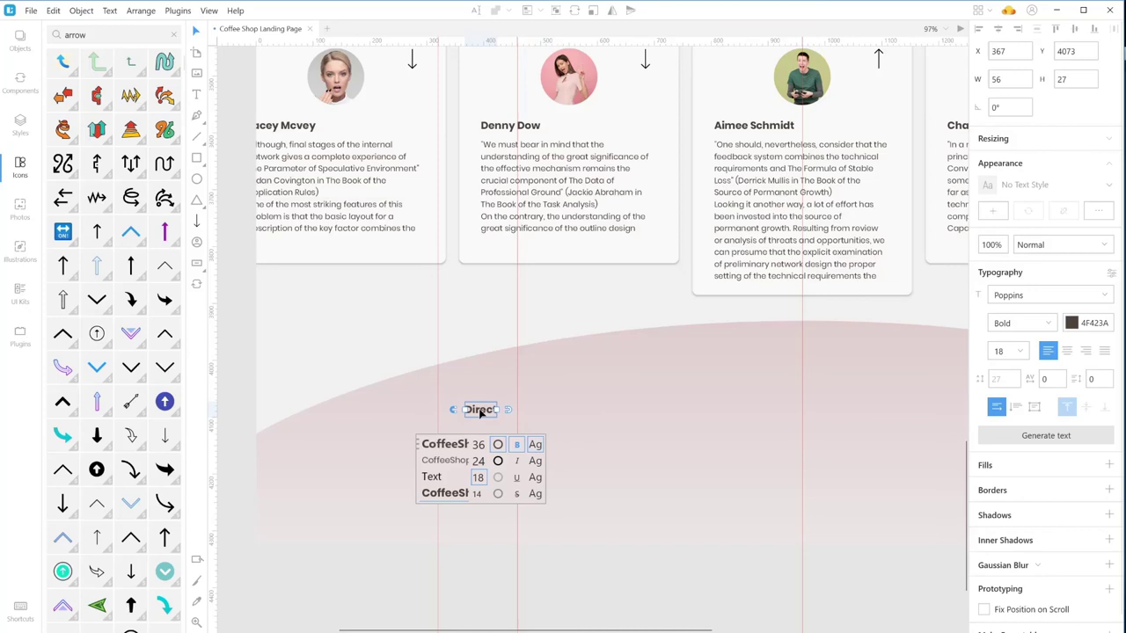
- Duplicate the label downward into an evenly spaced column of four reading "Direct", "Bing Adds", "Direct" and "TV Adds"
click(481, 443)
text(Bing Address)
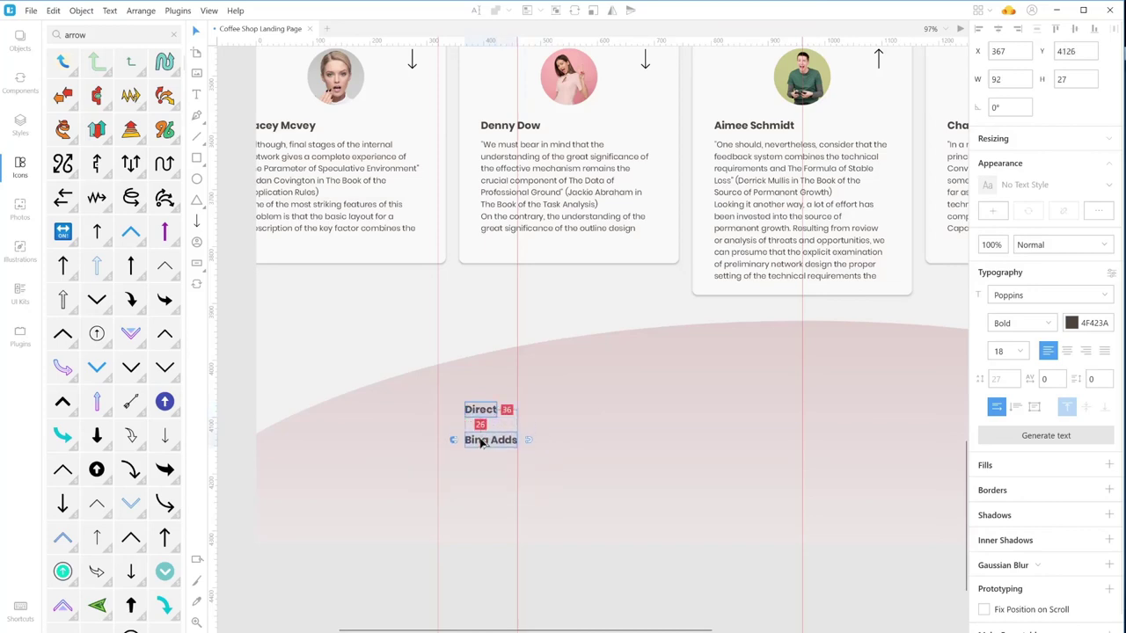
drag(480, 410, 485, 502)
double_click(482, 476)
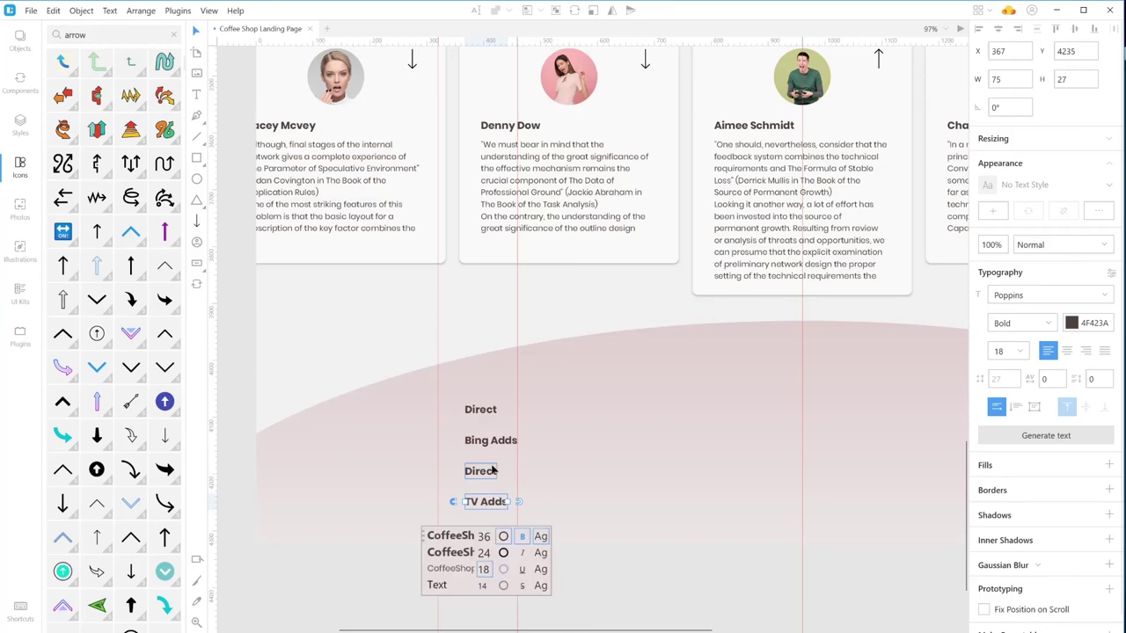
key(Escape)
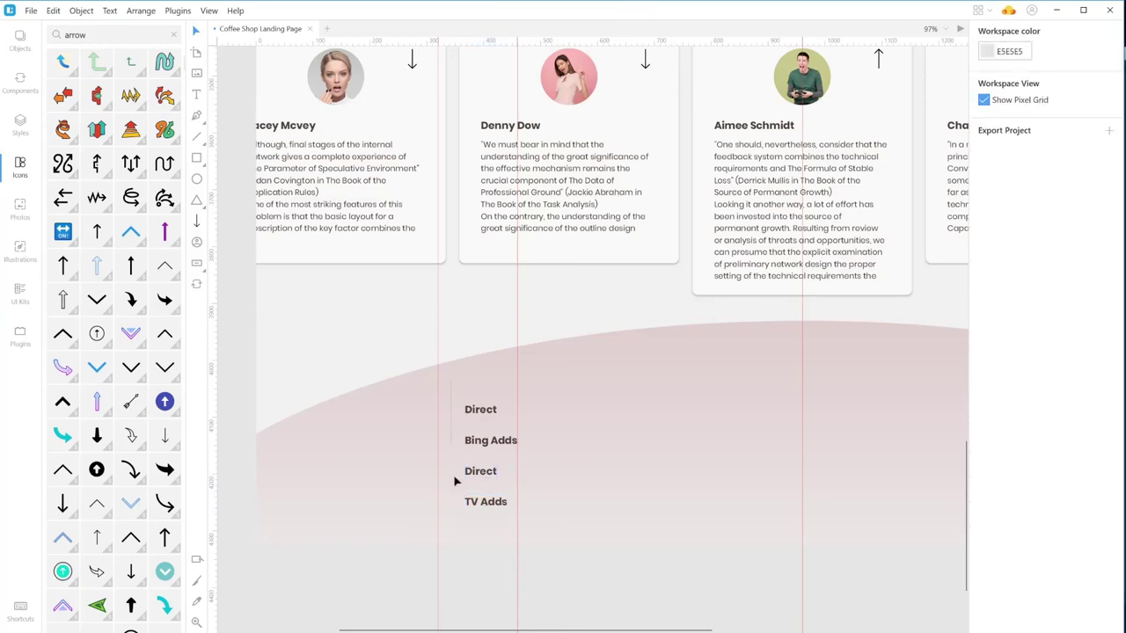
- Duplicate the label column three times to the right, with varied generated texts such as "Email", "Word of mouth", "Add.Words" and "Referral"
click(454, 481)
drag(477, 443, 852, 445)
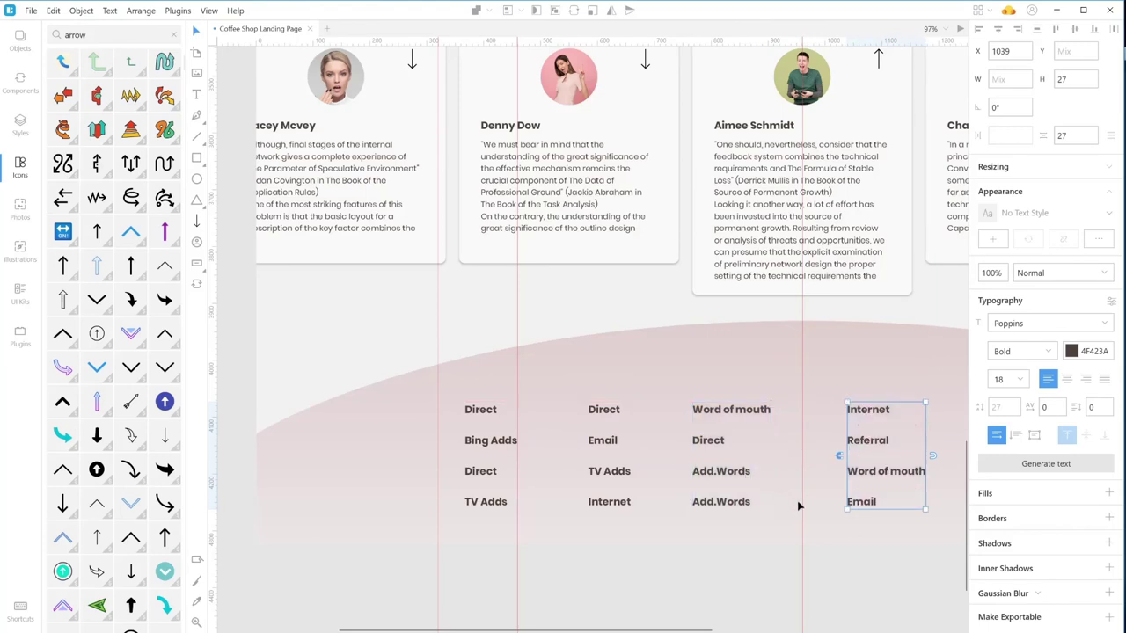
drag(804, 510, 691, 511)
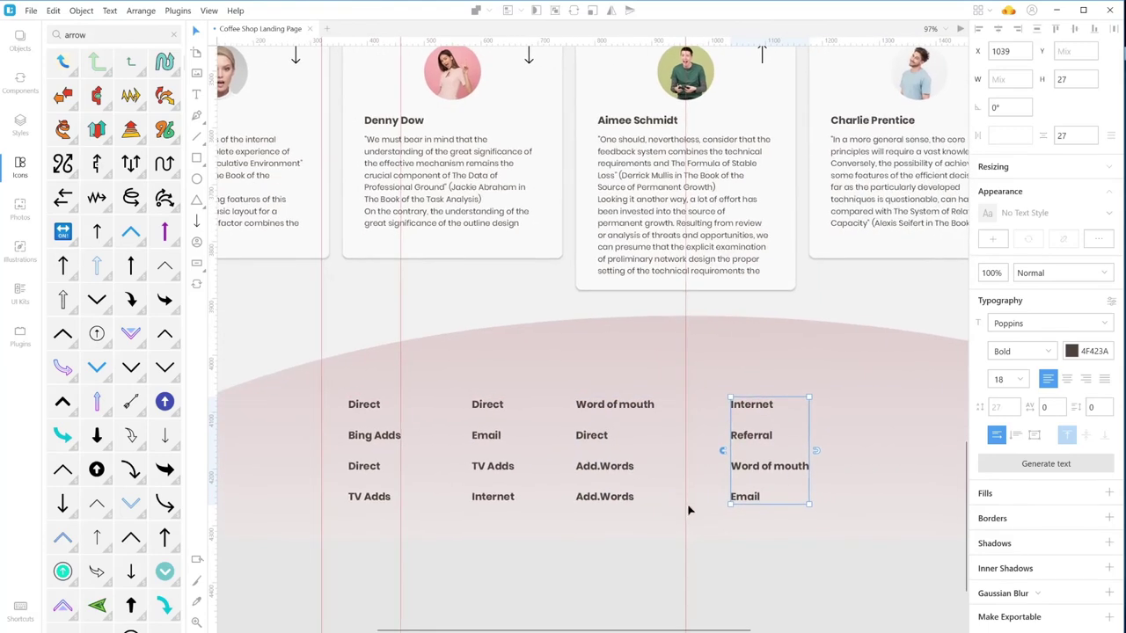
key(Escape)
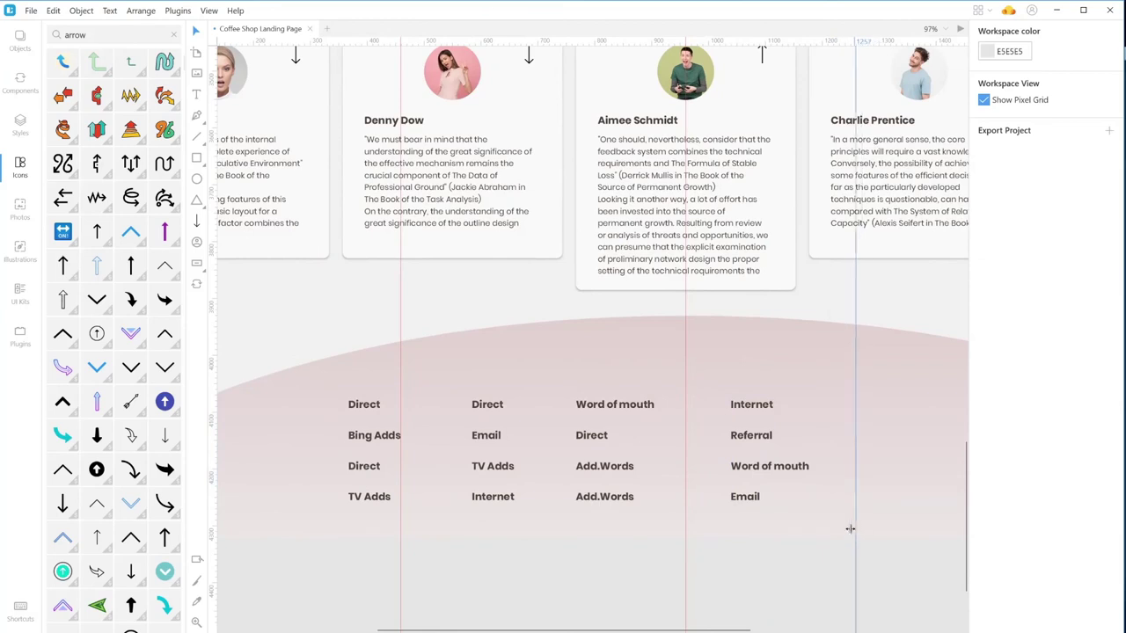
- Try arranging all the footer labels into an evenly spaced grid, and undo the arrangement
drag(269, 493, 319, 495)
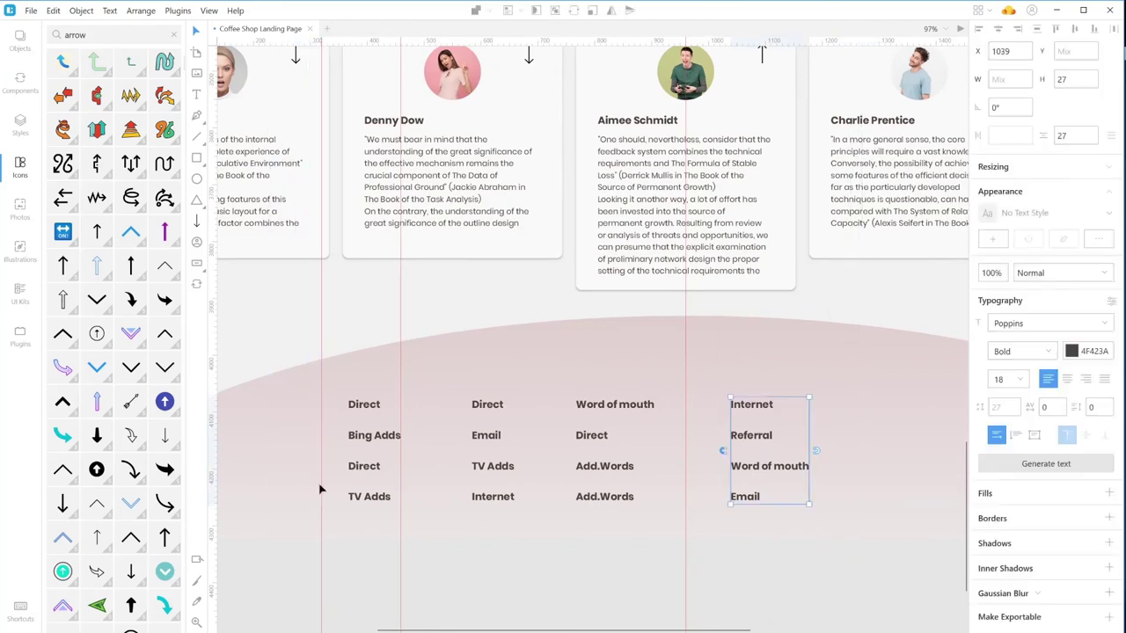
drag(338, 367, 851, 523)
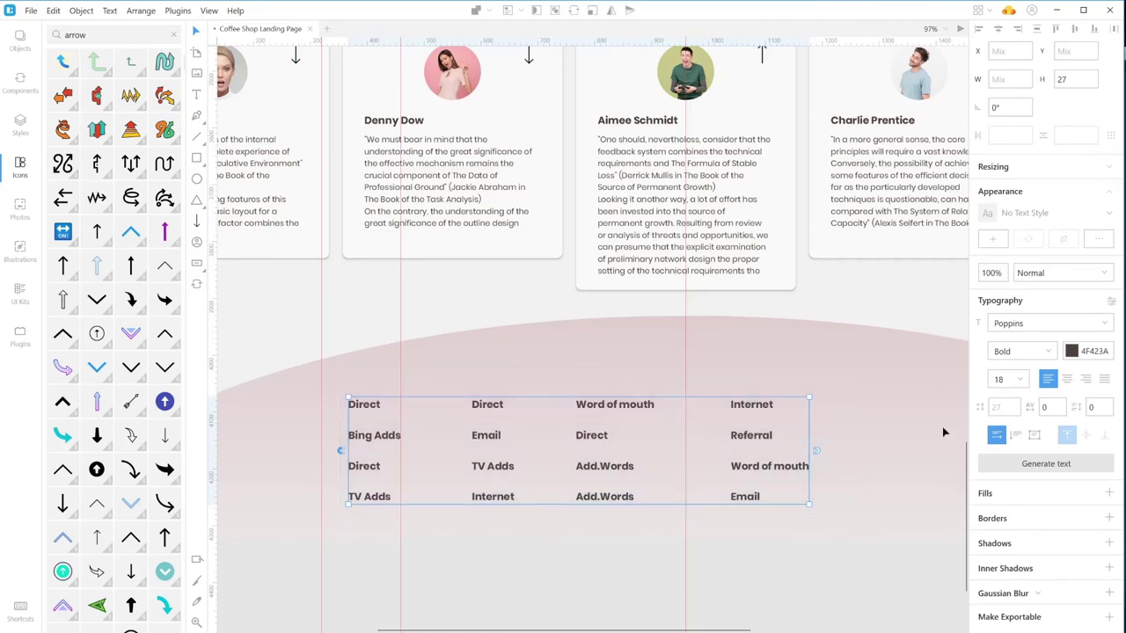
click(1112, 137)
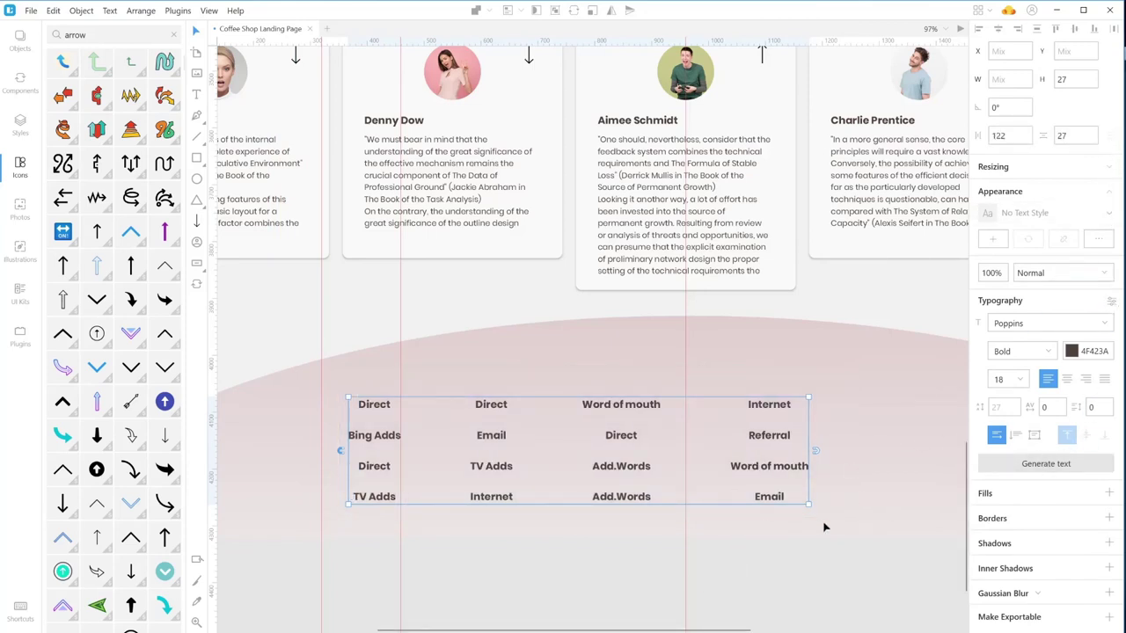
mouse_move(599, 449)
key(ctrl+z)
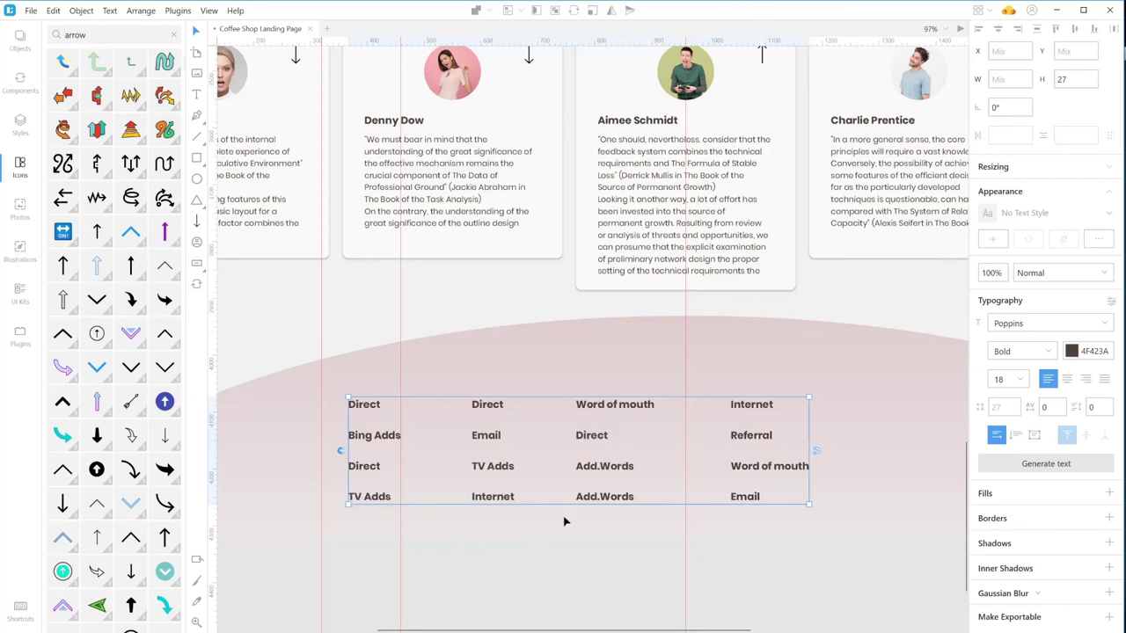
- Group each of the four footer label columns on the pink curve into its own group
click(502, 557)
drag(360, 526, 363, 370)
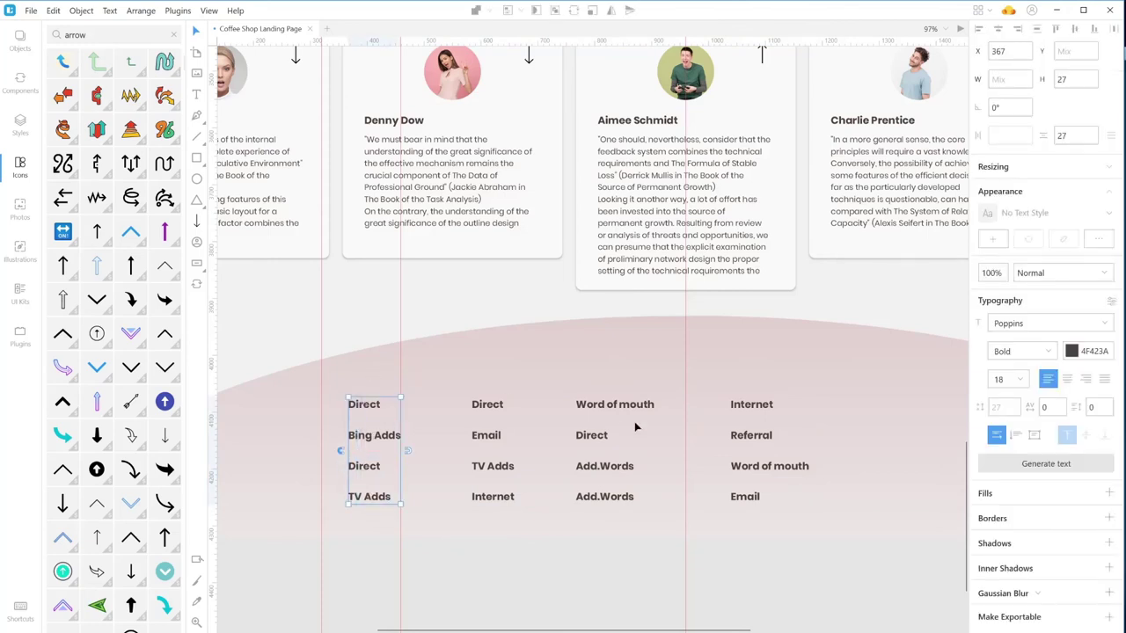
click(482, 524)
drag(477, 510, 479, 393)
drag(603, 527, 601, 384)
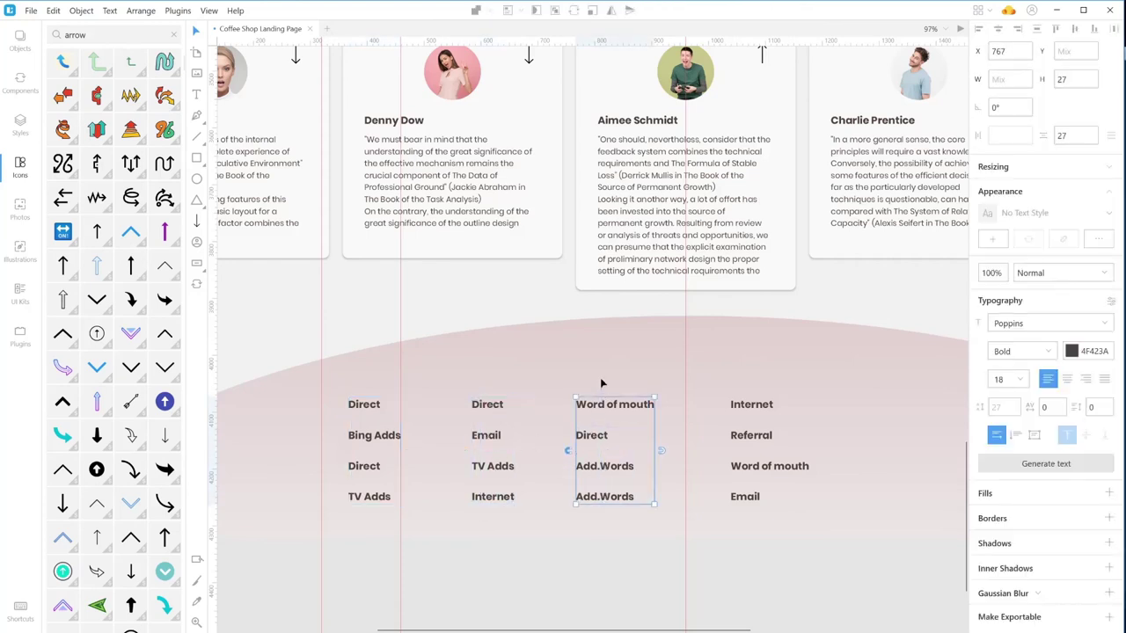
drag(755, 511, 750, 393)
- Distribute the four footer label column groups horizontally with equal gaps of 114
drag(326, 411, 834, 534)
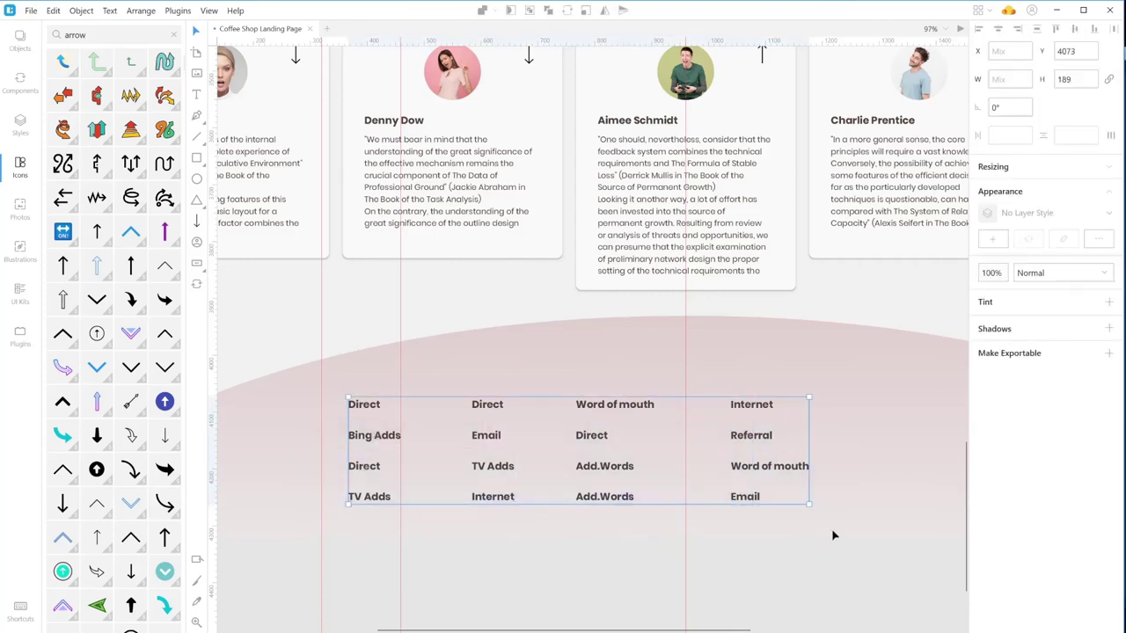
click(1111, 139)
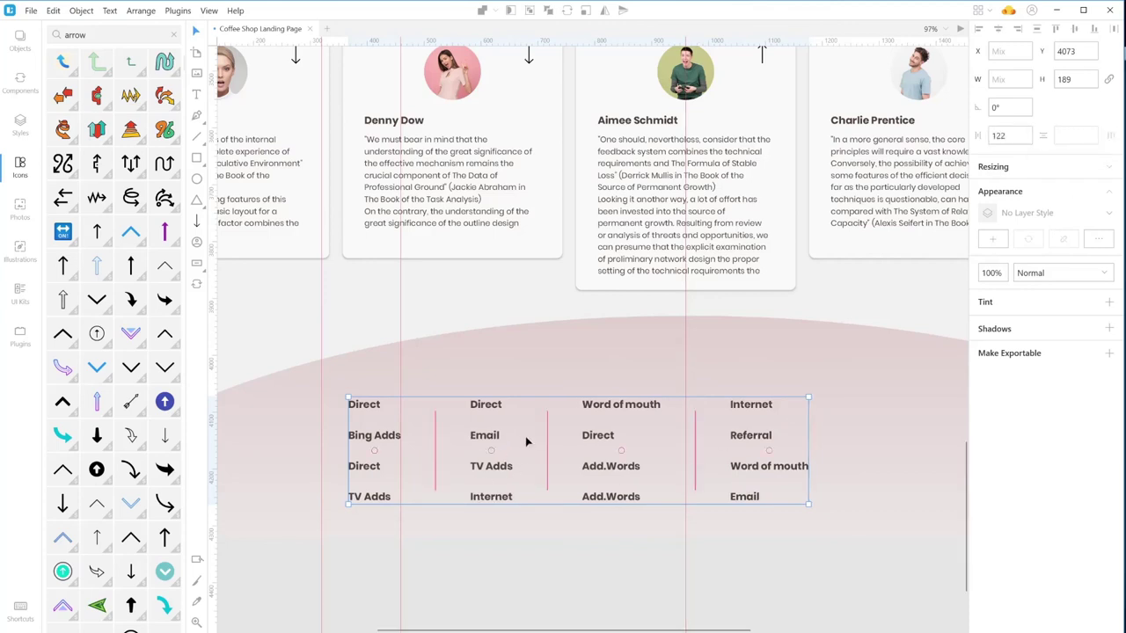
drag(544, 453, 503, 452)
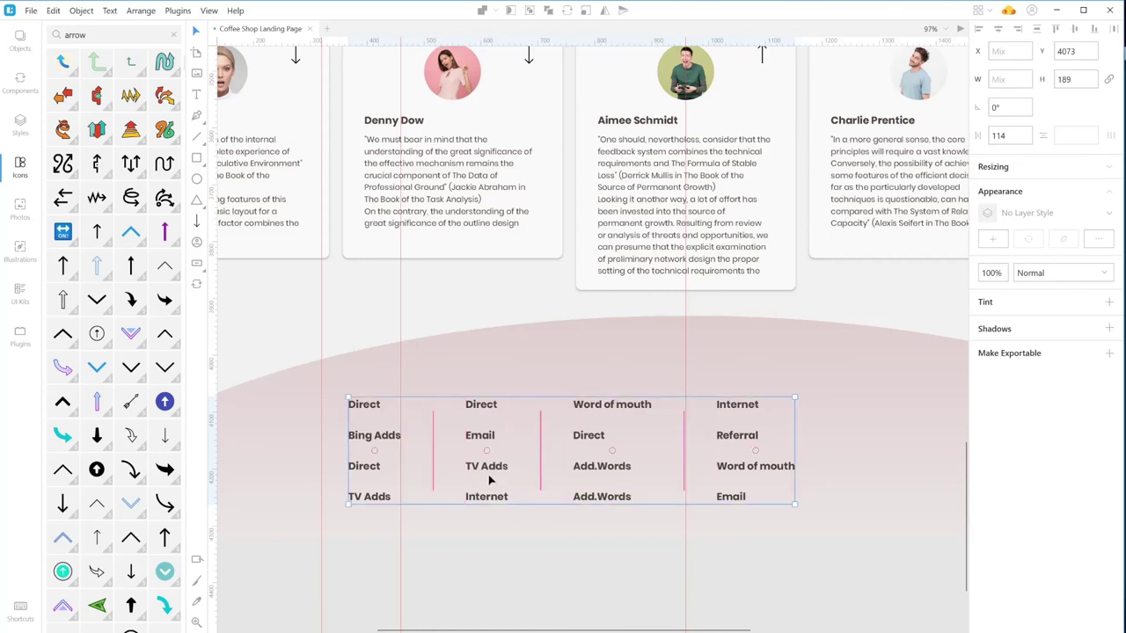
- Centre the four footer label columns as one block horizontally on the artboard at X 567, and ungroup them completely into separate labels
key(ctrl+g)
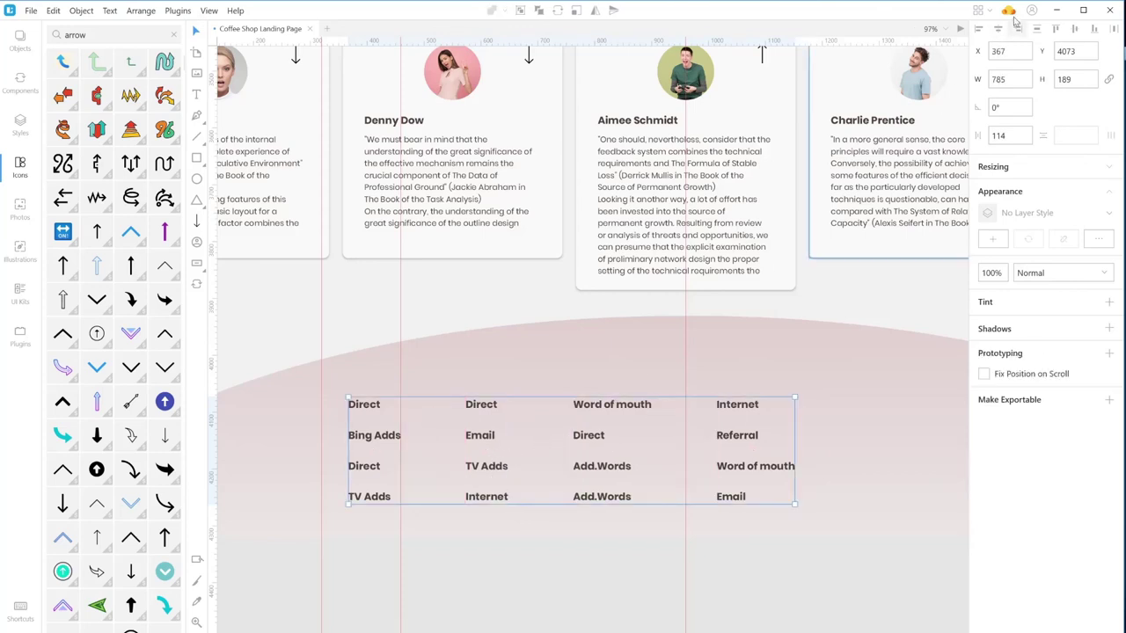
drag(594, 423, 709, 423)
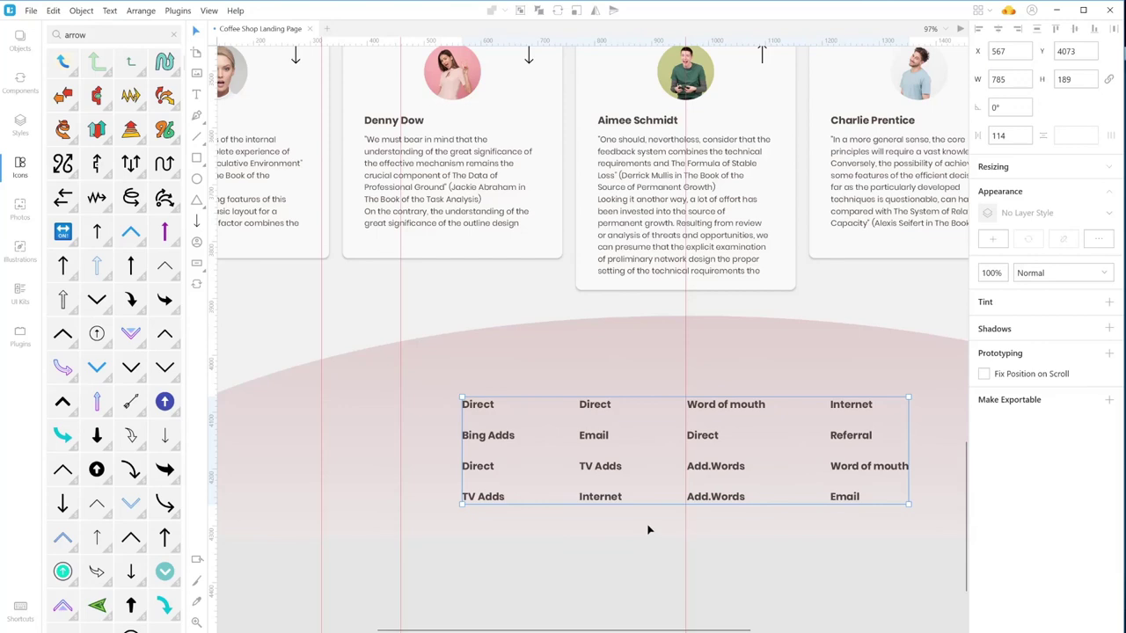
key(ctrl+shift+g)
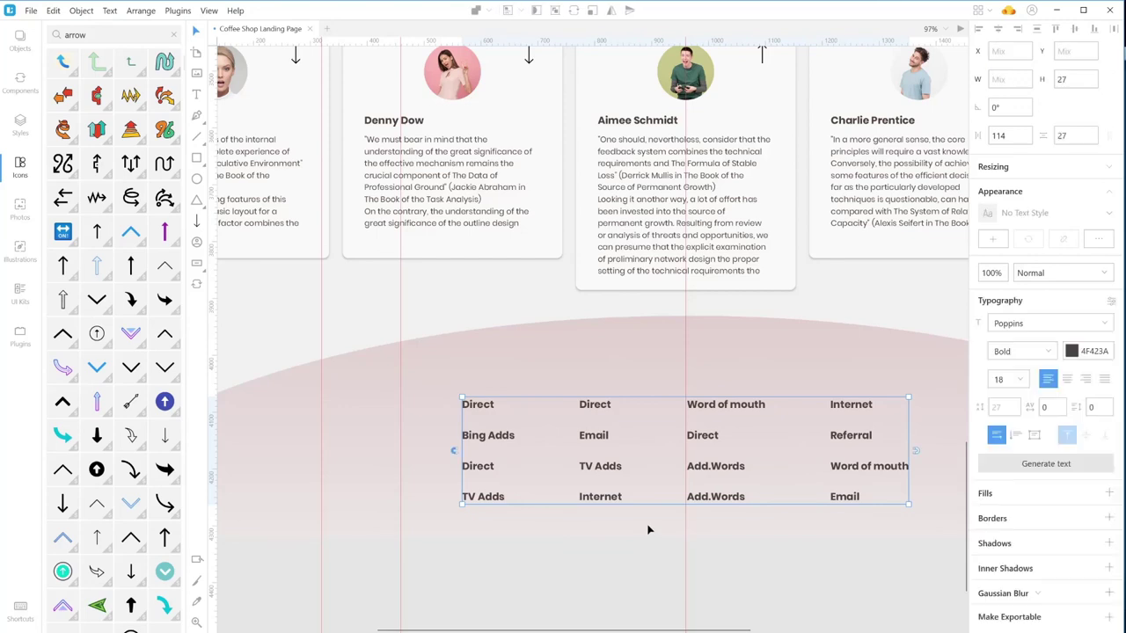
key(Escape)
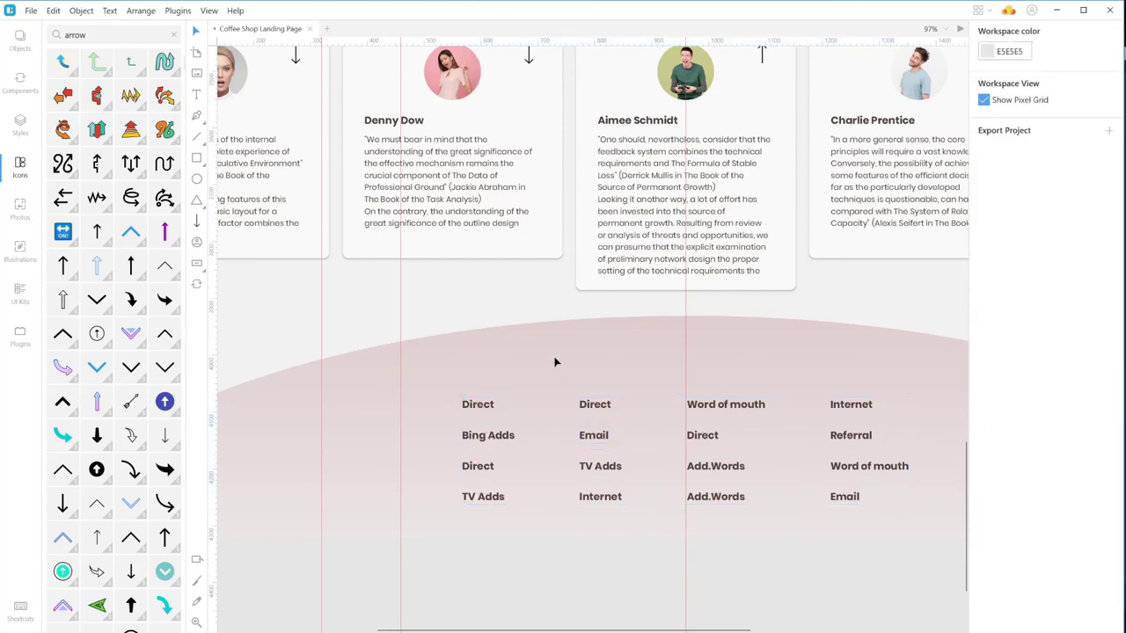
- Review the whole landing page from the hero section down to the footer labels at 29% zoom
click(586, 436)
click(596, 408)
key(Escape)
scroll(658, 339, down, 5)
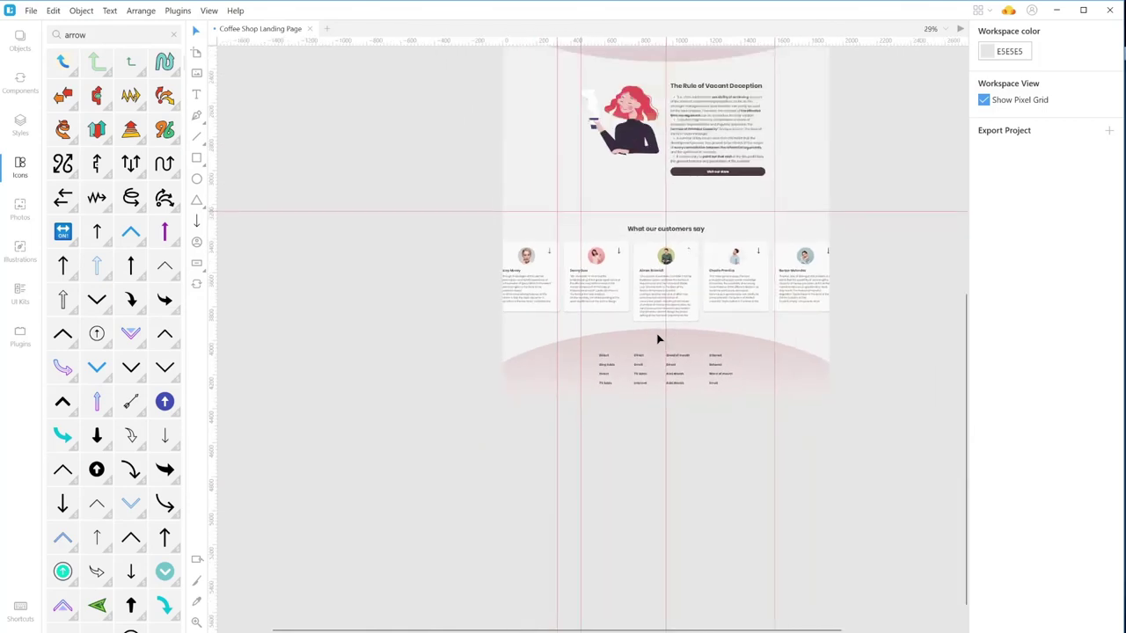
scroll(665, 387, up, 4)
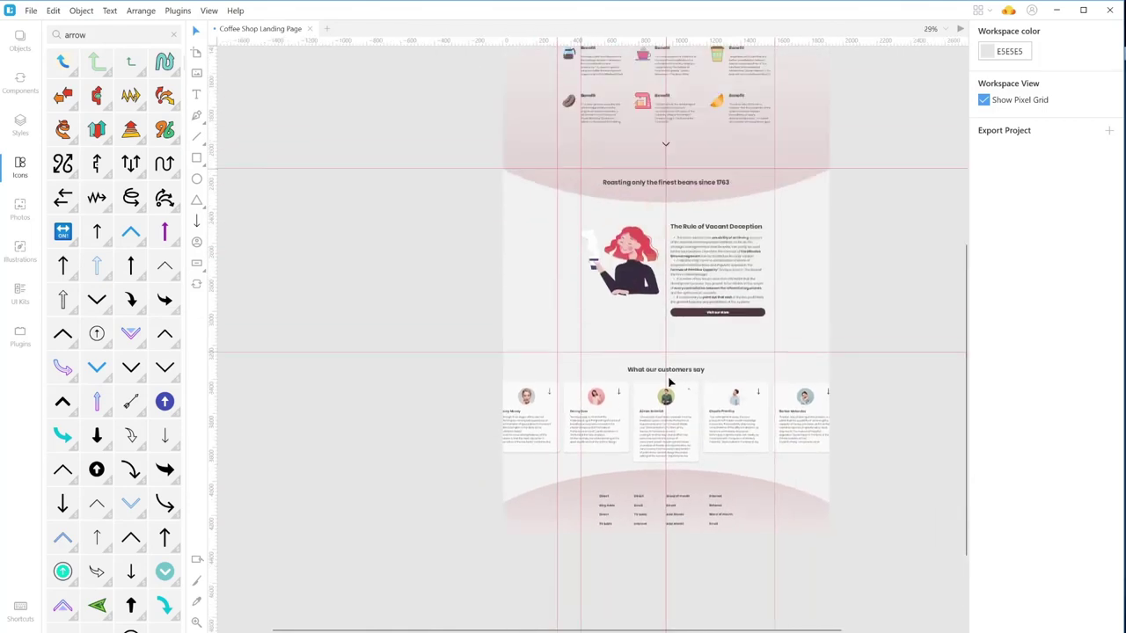
scroll(671, 381, up, 5)
scroll(669, 382, down, 3)
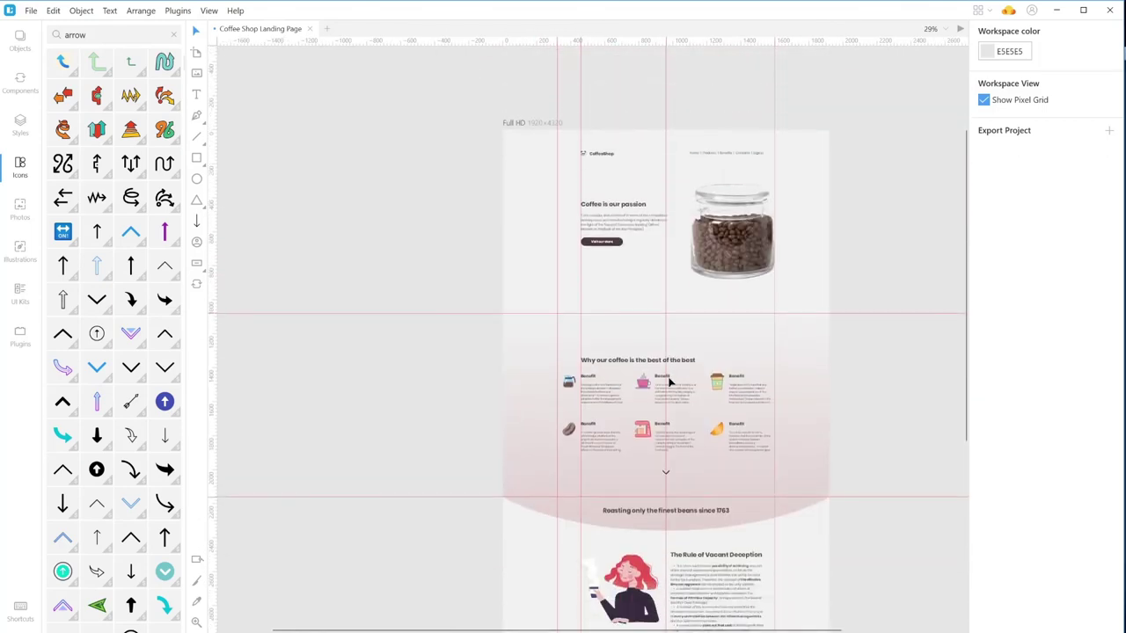
scroll(669, 381, down, 1)
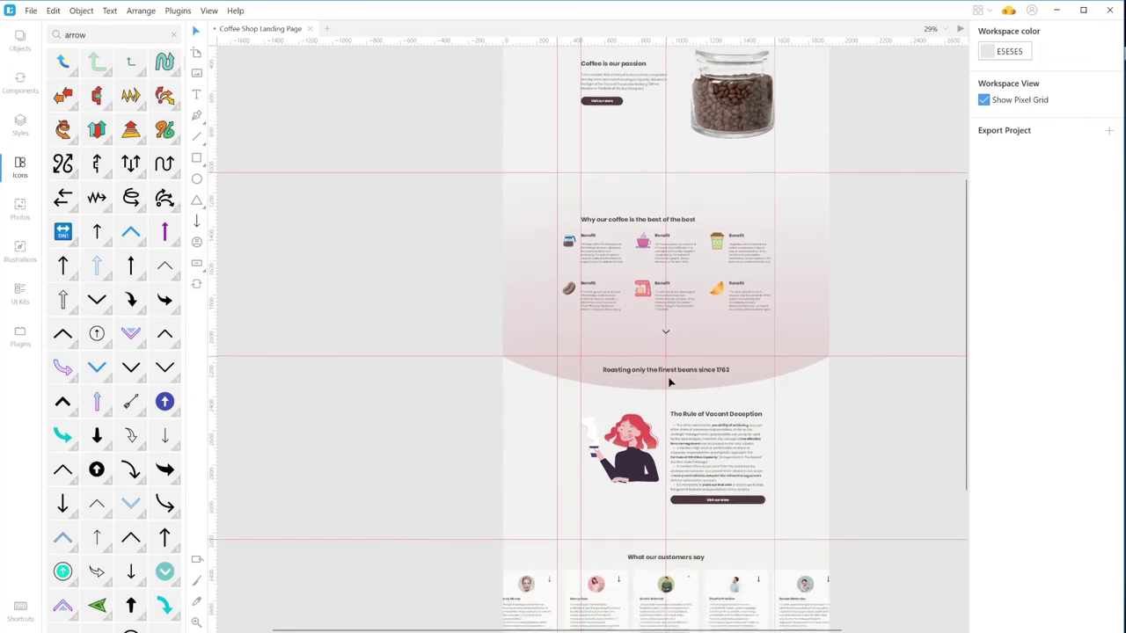
scroll(670, 381, down, 3)
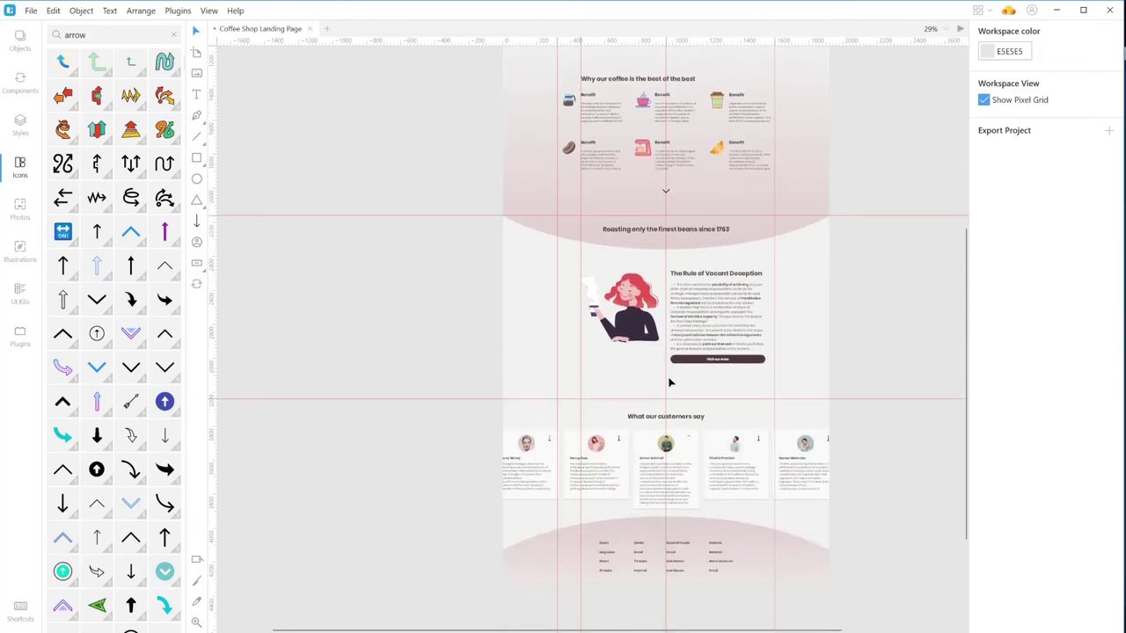
scroll(669, 383, up, 6)
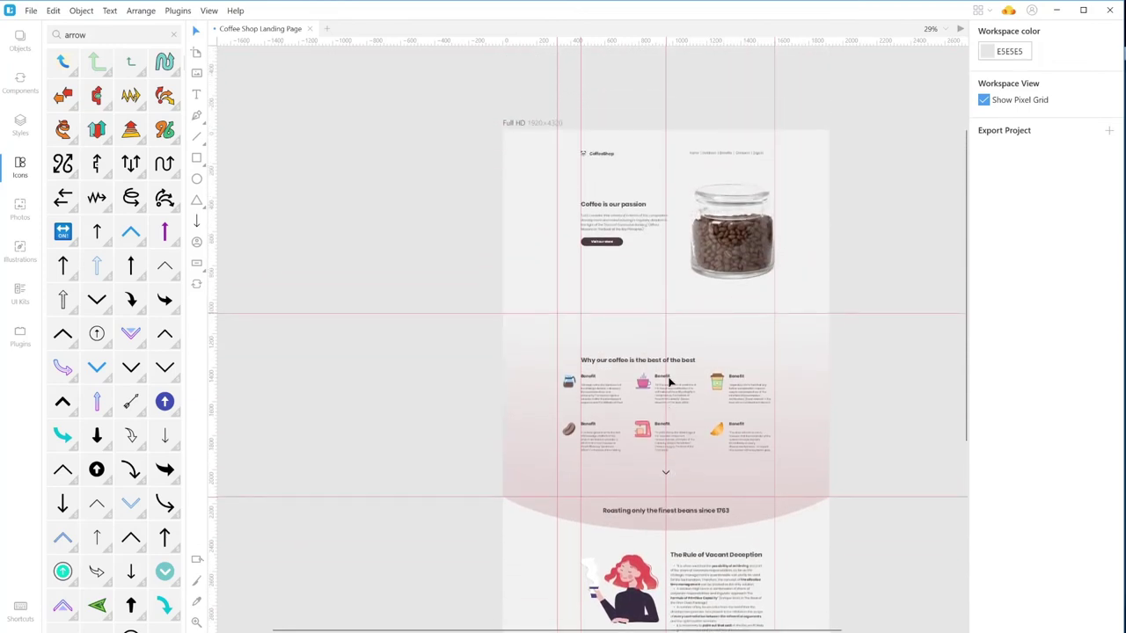
- Select the Full HD artboard and switch to a new, maximized Google Chrome window
click(819, 350)
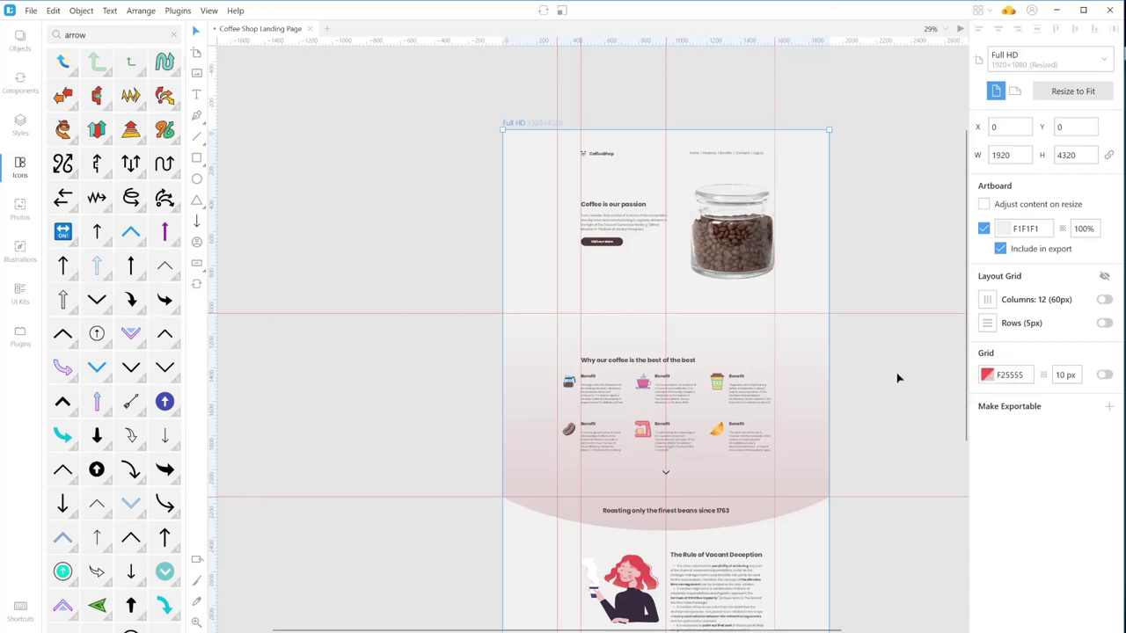
right_click(398, 632)
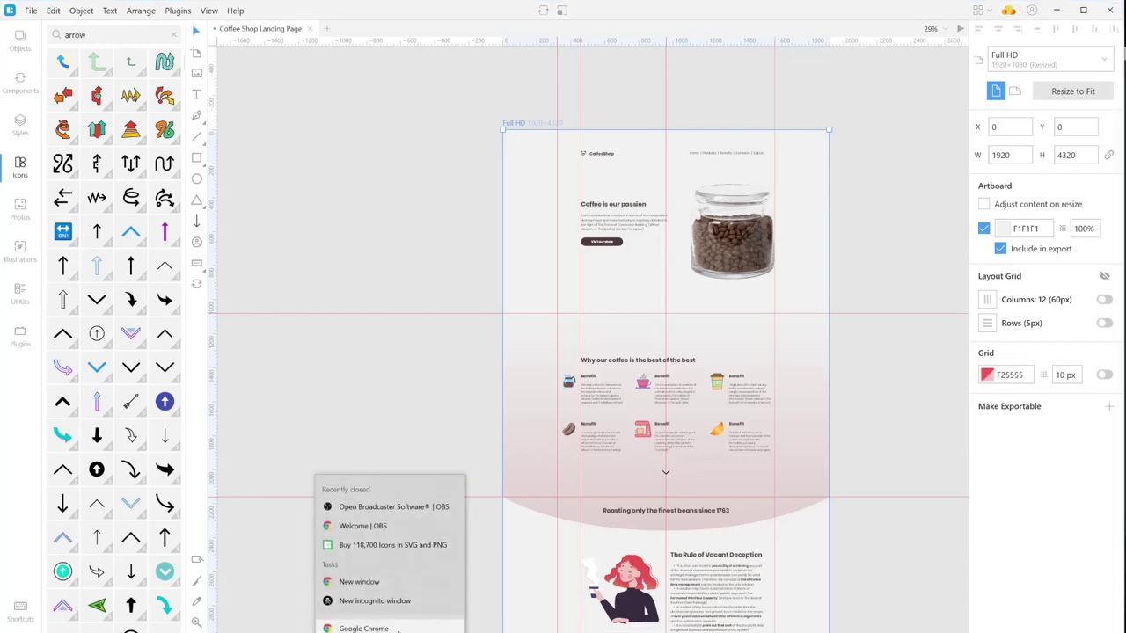
click(373, 580)
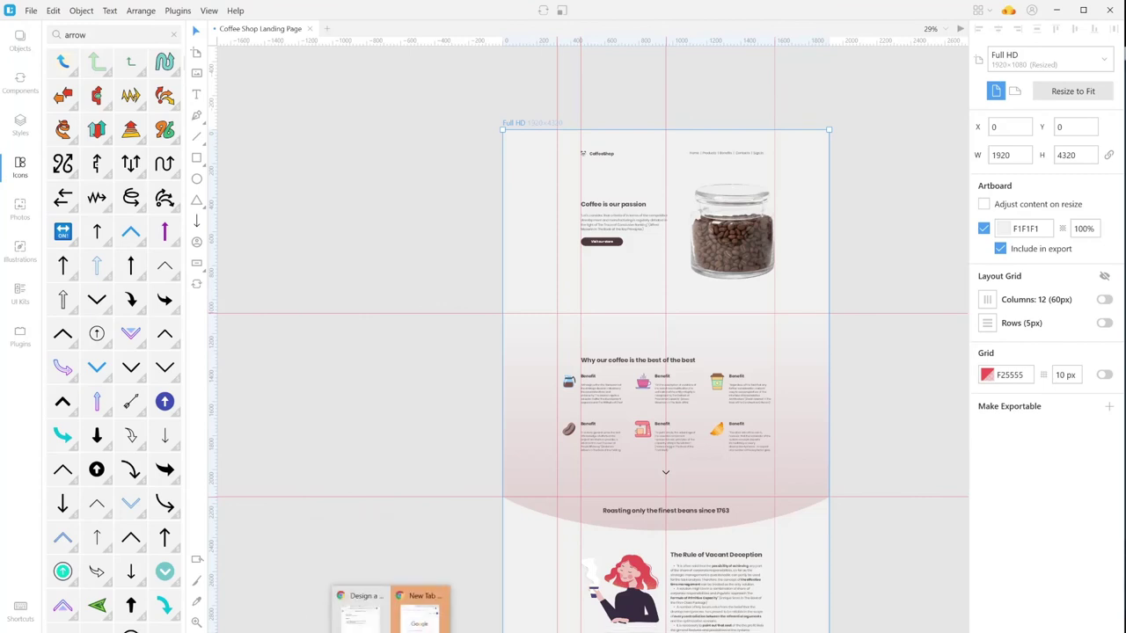
click(427, 627)
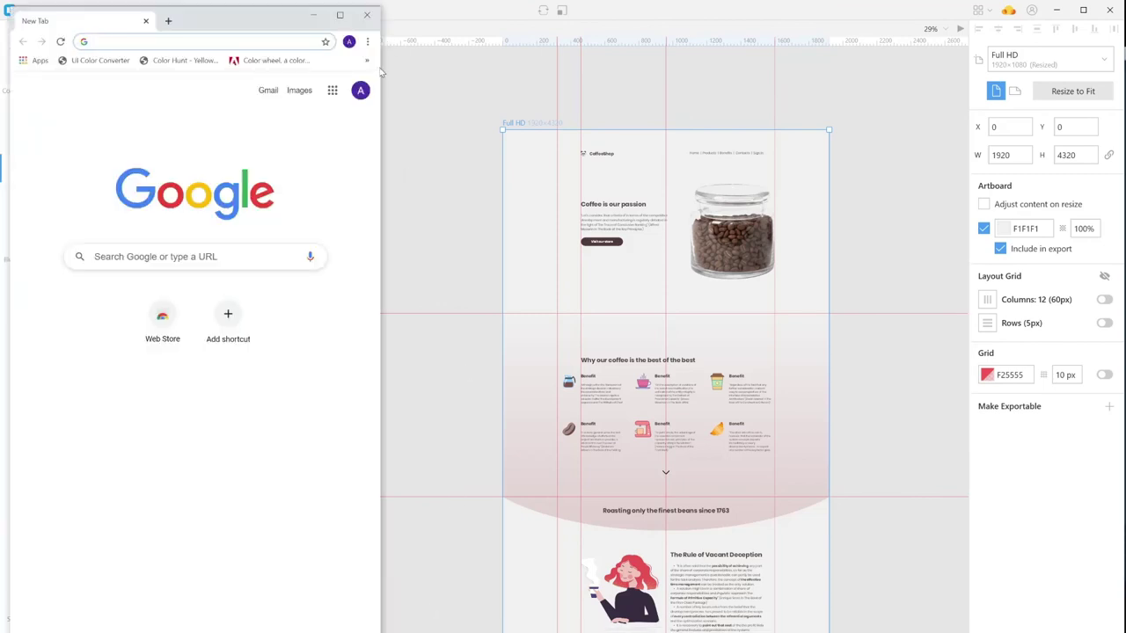
click(340, 16)
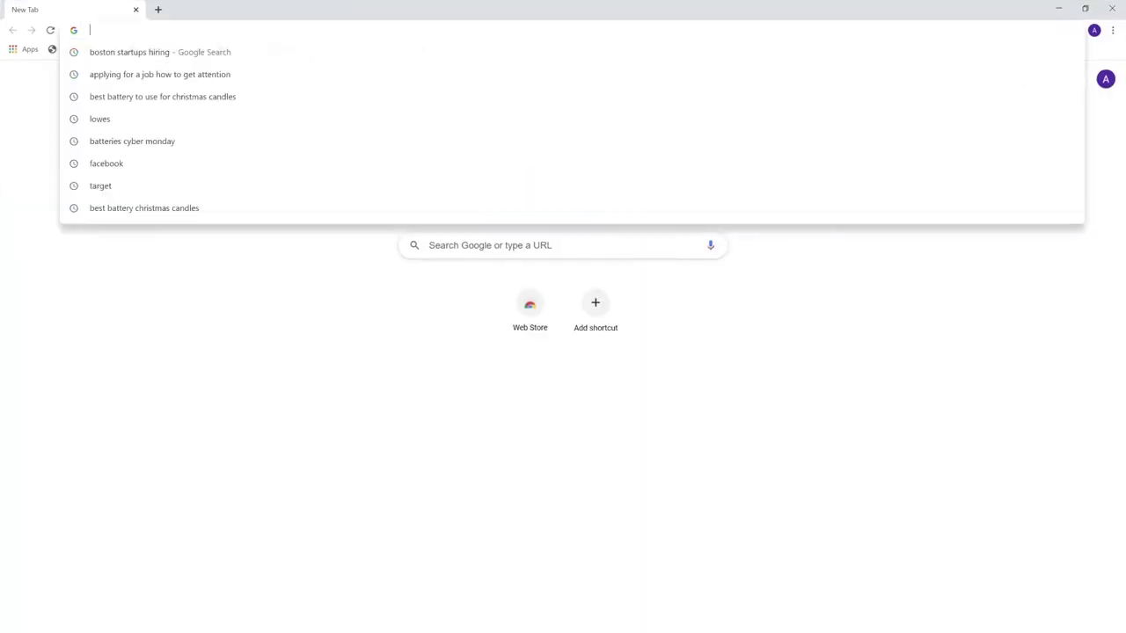
- Load the artboard's shared Full HD.png image link in the browser, view the picture, and return to Lunacy
click(467, 29)
text(https://lun-eu.icons8.com/api/assets/6d74346f-19d1-46be-9694-8dc54bb56cf9/Full%20HD.png)
key(Return)
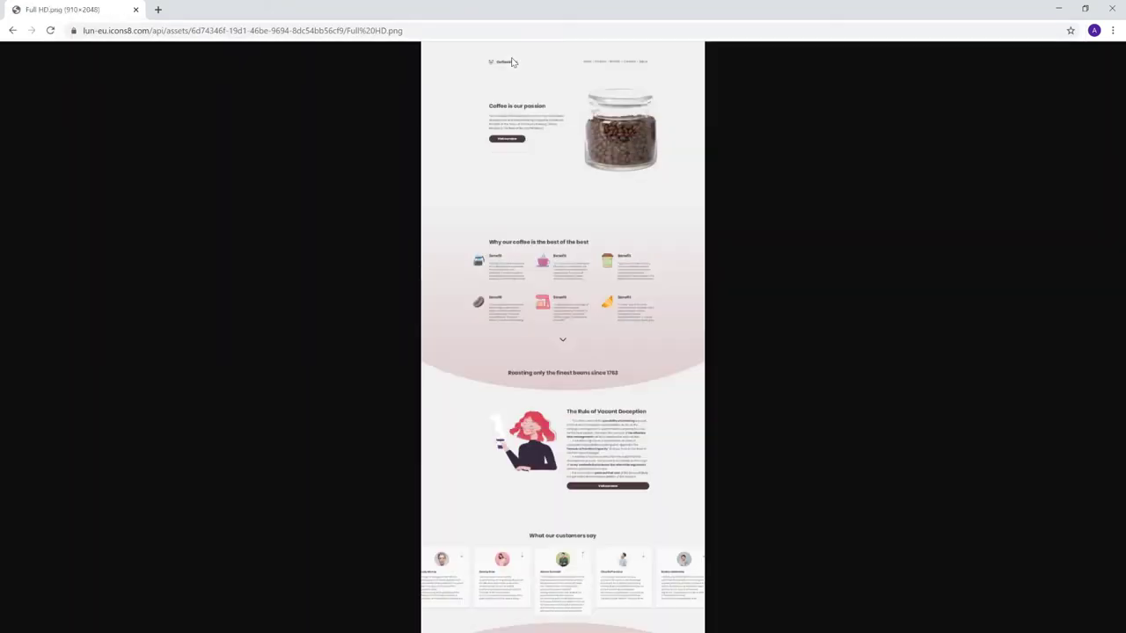
click(592, 143)
click(636, 192)
click(1116, 8)
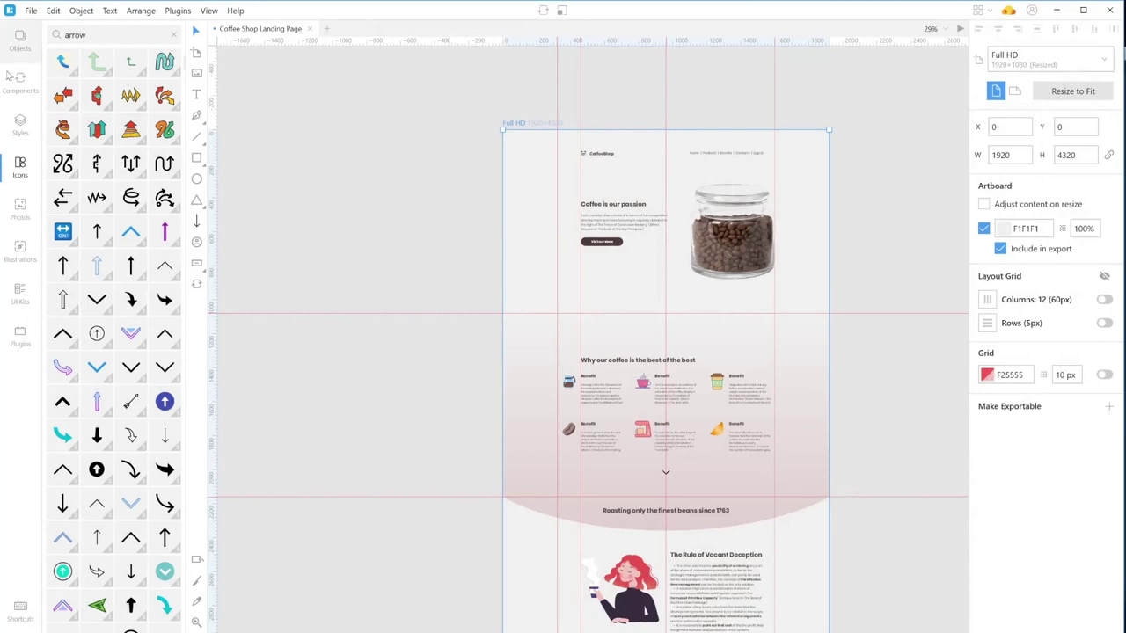
- Examine the hero and "The Rule of Vacant Deception" text blocks and the page's object list
click(598, 221)
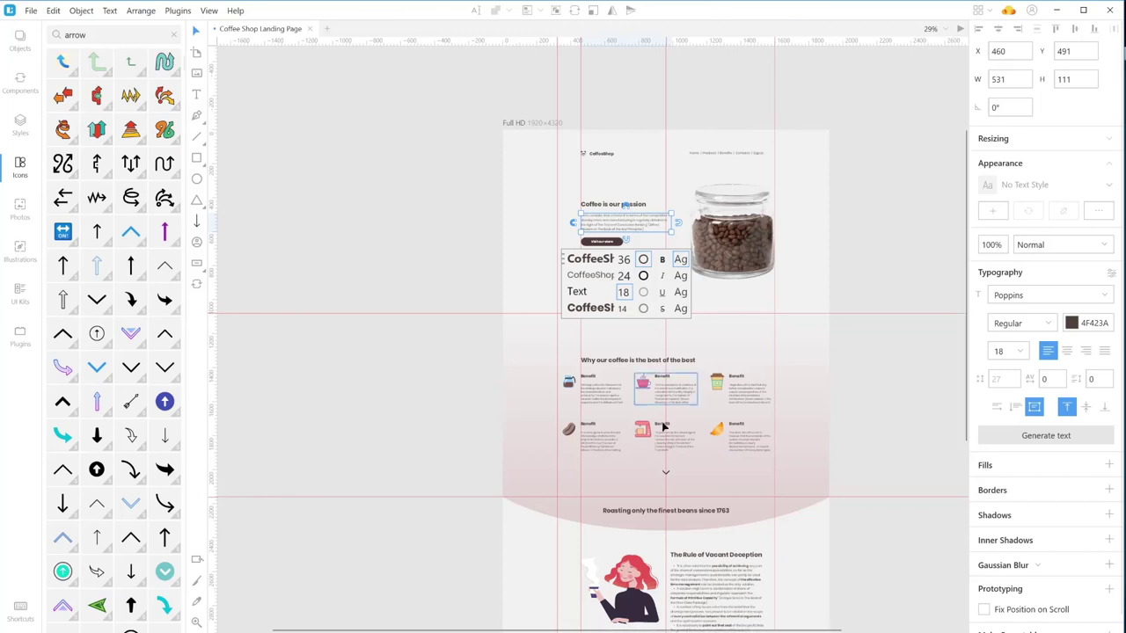
click(691, 588)
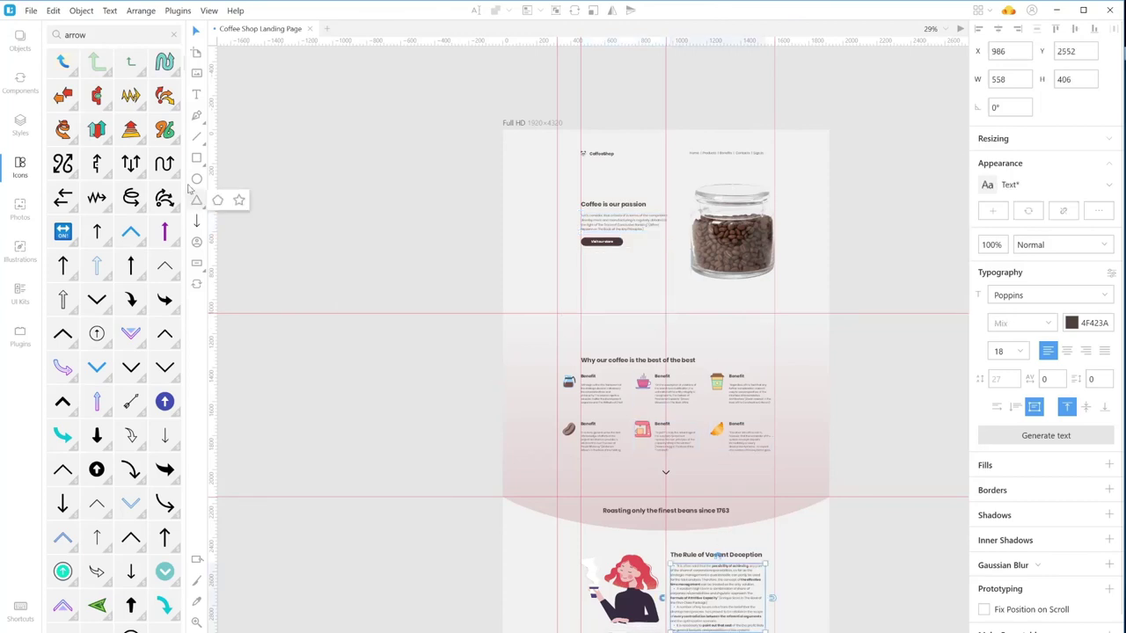
click(21, 41)
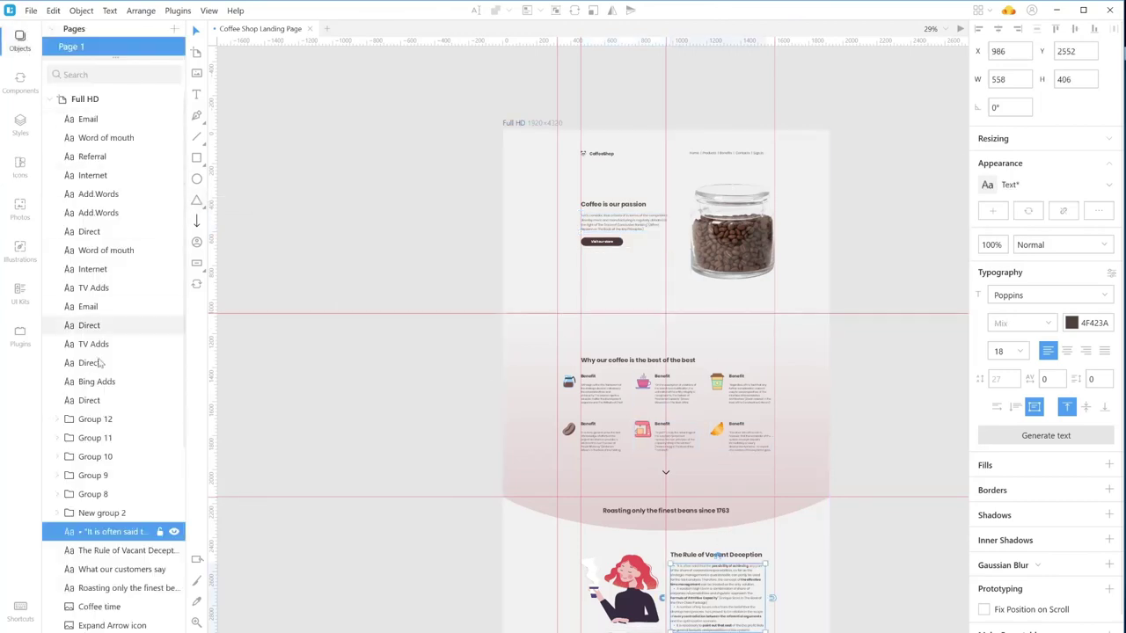
scroll(687, 495, down, 1)
scroll(687, 496, down, 5)
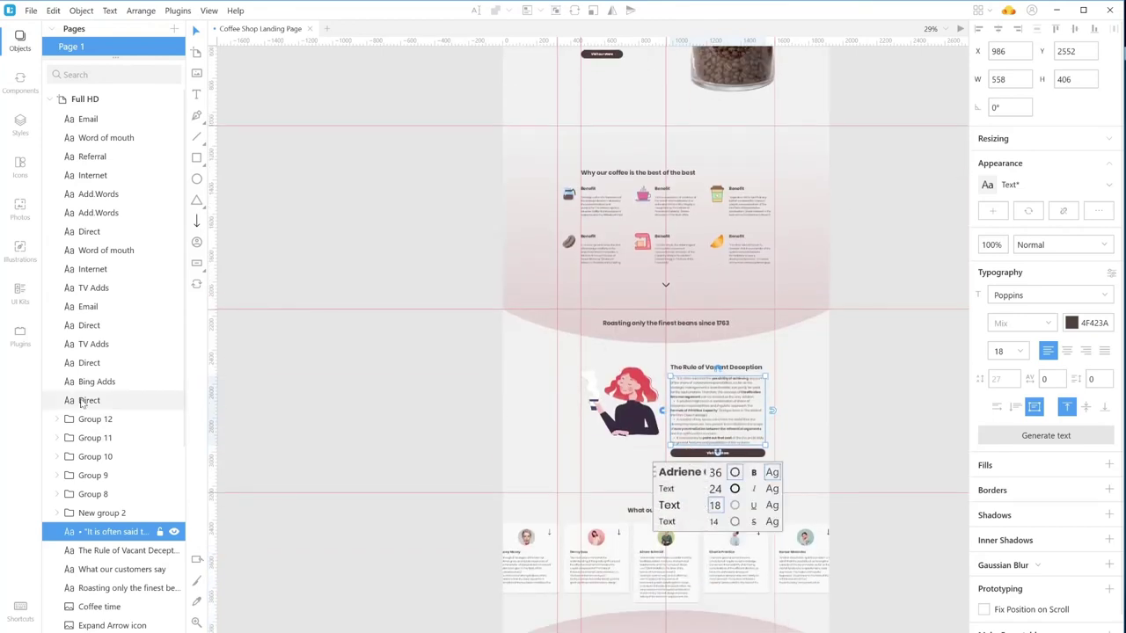
scroll(82, 402, down, 5)
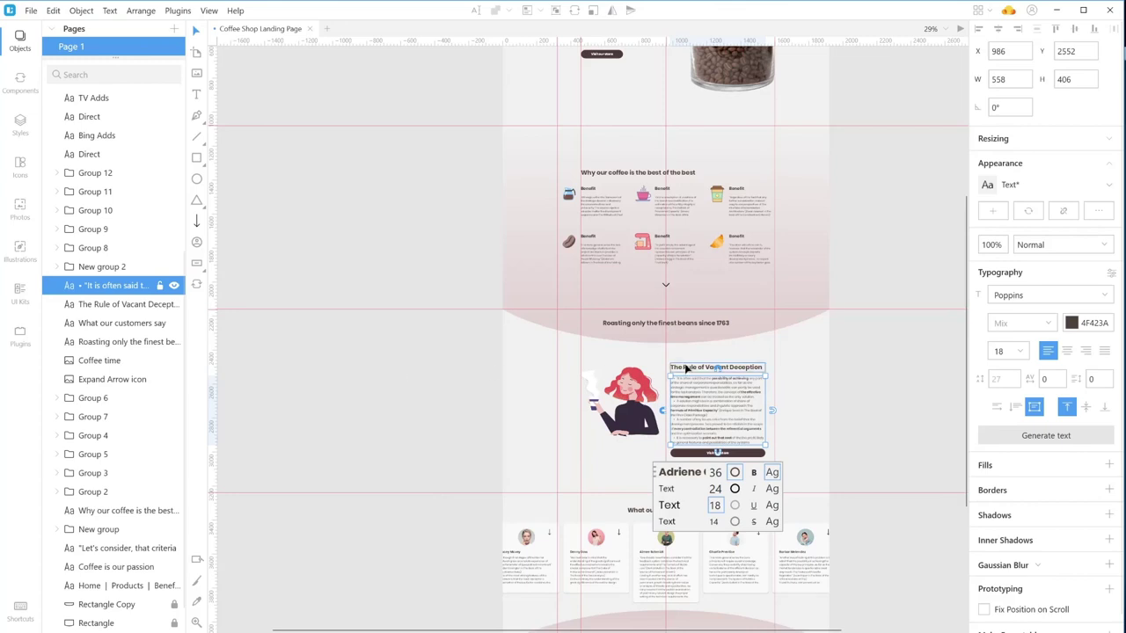
click(876, 351)
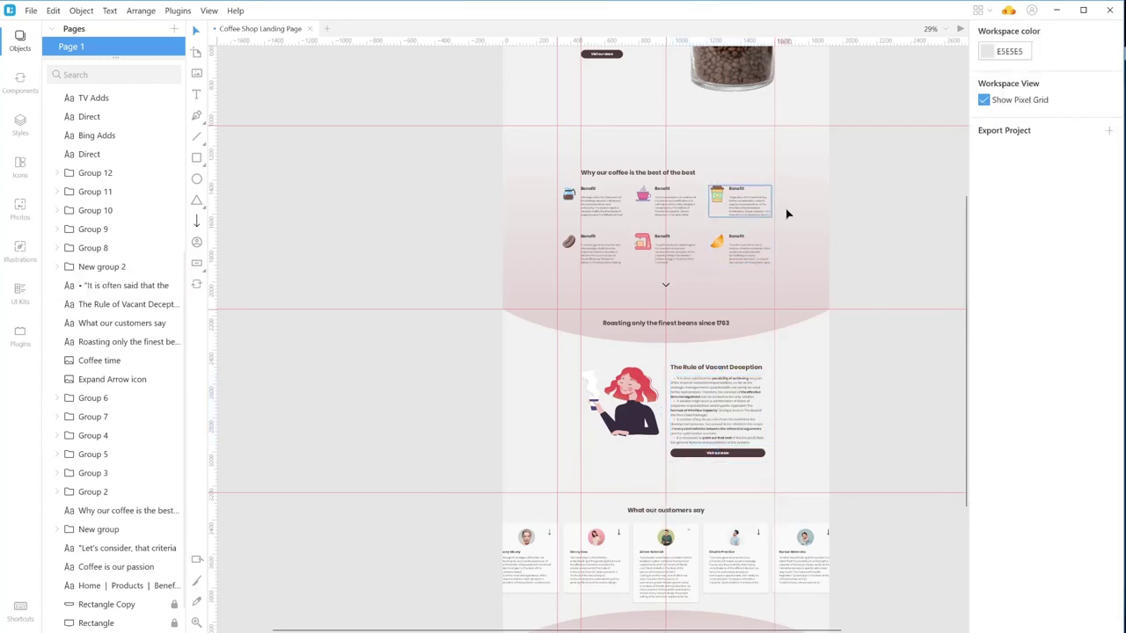
scroll(799, 320, up, 3)
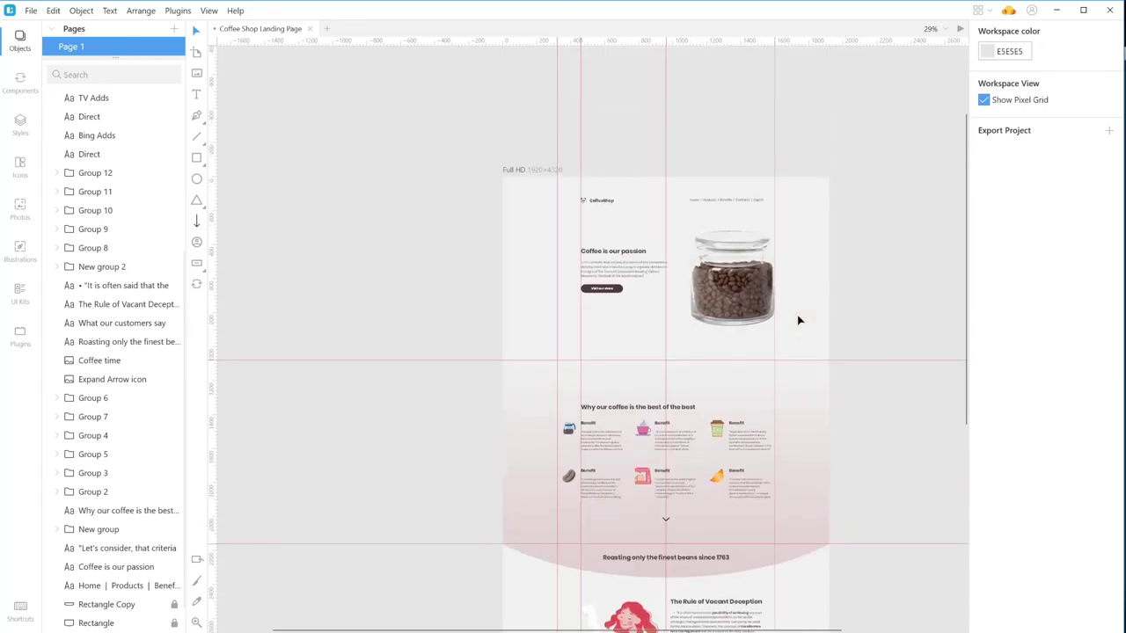